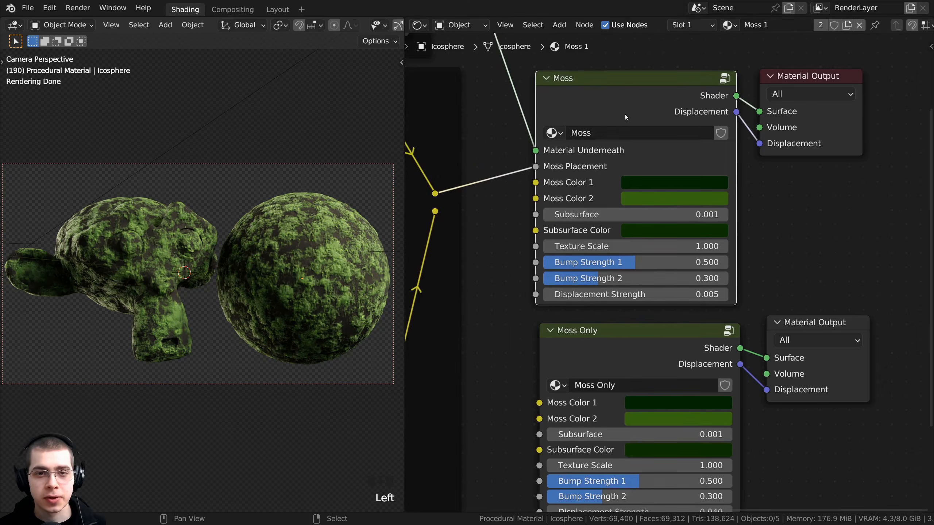
# Step: Make the Material Output fed by the Moss Only group the active output and view the result up close
pyautogui.scroll(-1, 654, 248)
pyautogui.moveTo(655, 249); pyautogui.dragTo(651, 226, button='middle')
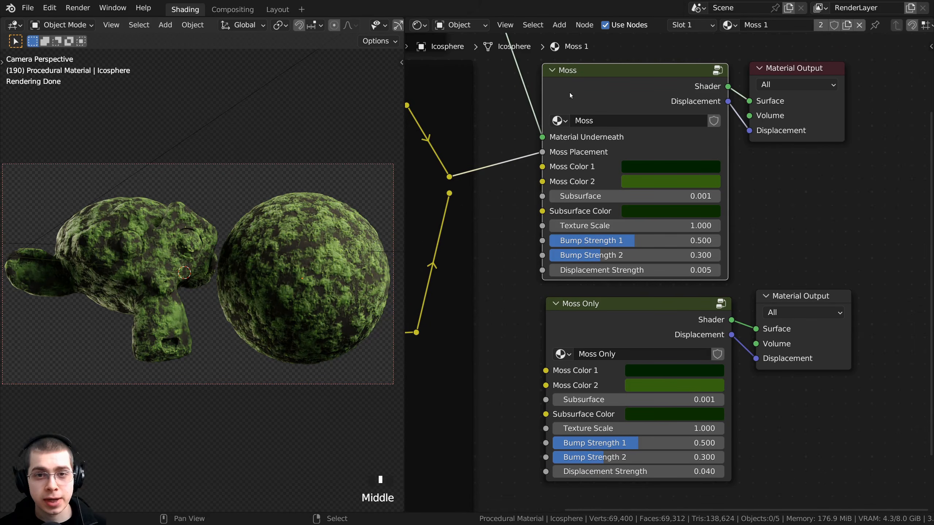
pyautogui.click(588, 319)
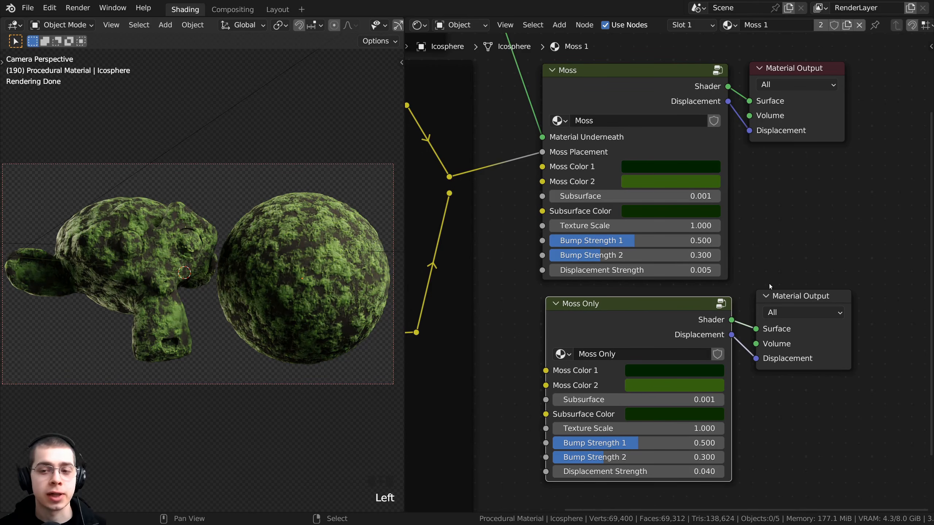
pyautogui.click(813, 296)
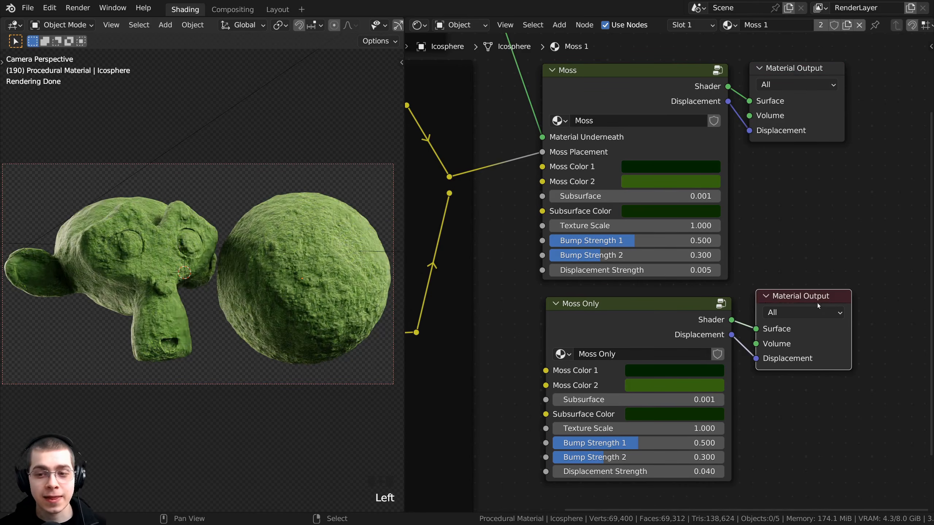
pyautogui.scroll(1, 675, 345)
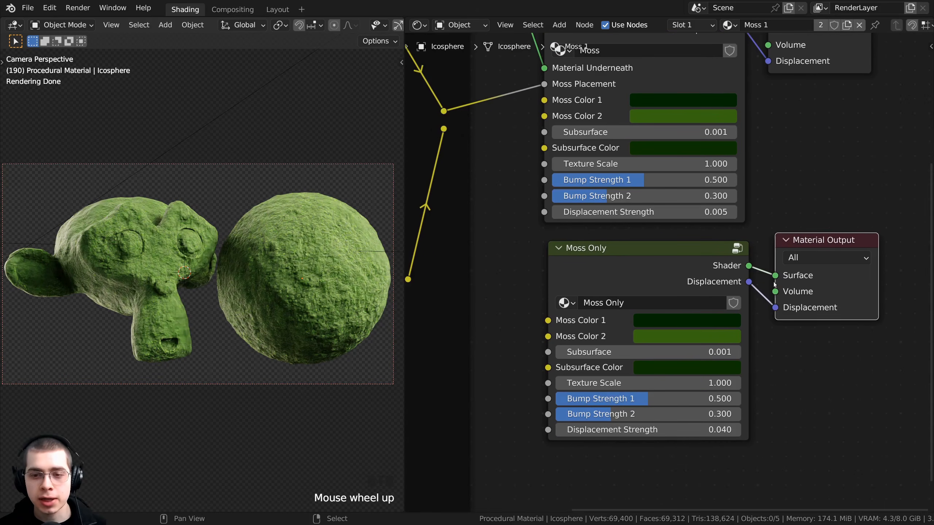
pyautogui.moveTo(603, 268); pyautogui.dragTo(602, 262)
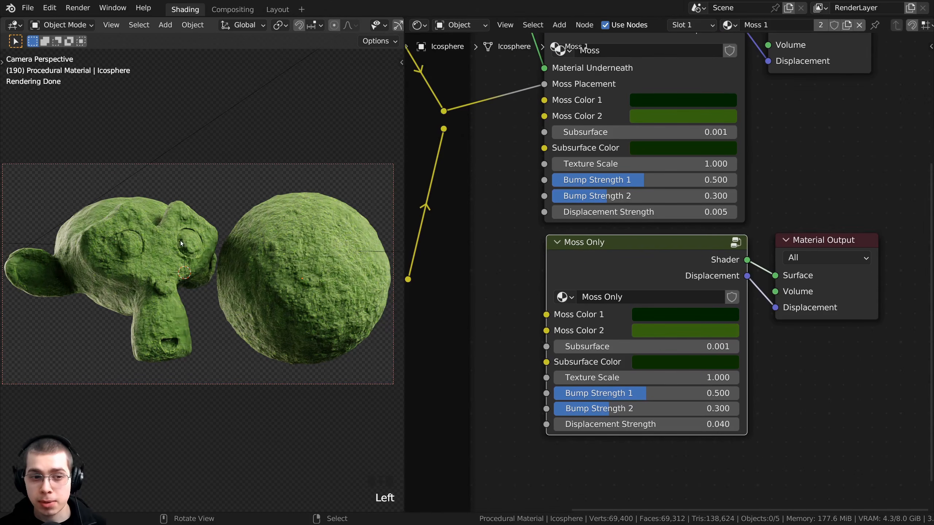
pyautogui.scroll(1, 129, 218)
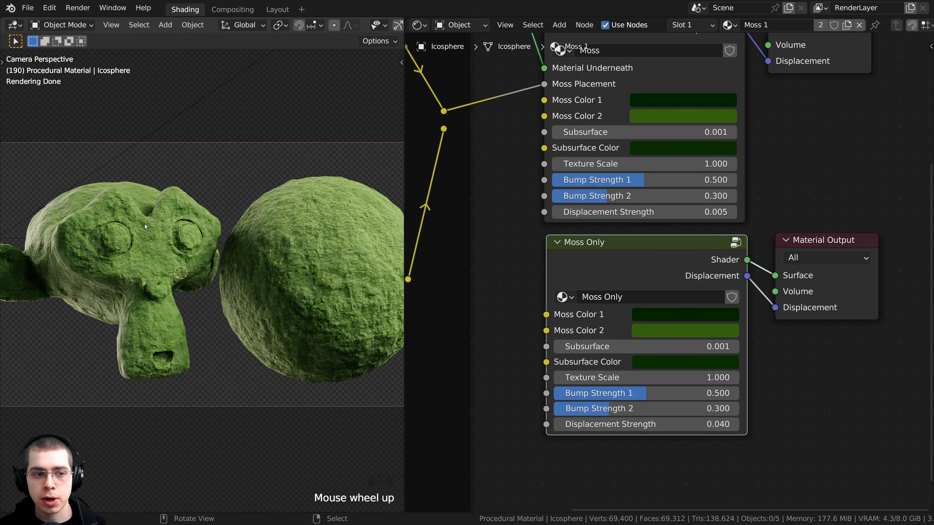
# Step: Make the Material Output fed by the Moss group the active output again
pyautogui.moveTo(742, 213); pyautogui.dragTo(627, 244, button='middle')
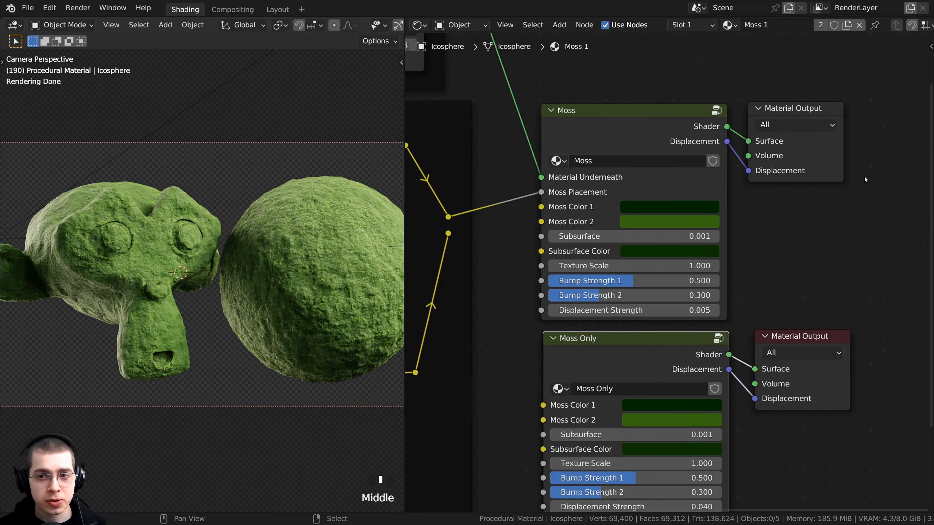
pyautogui.click(789, 110)
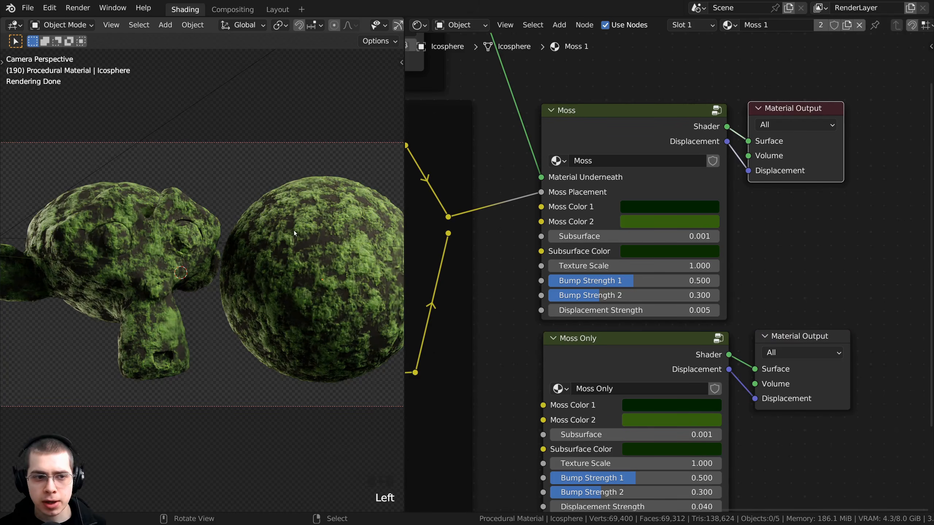
pyautogui.scroll(1, 313, 225)
pyautogui.scroll(-1, 342, 246)
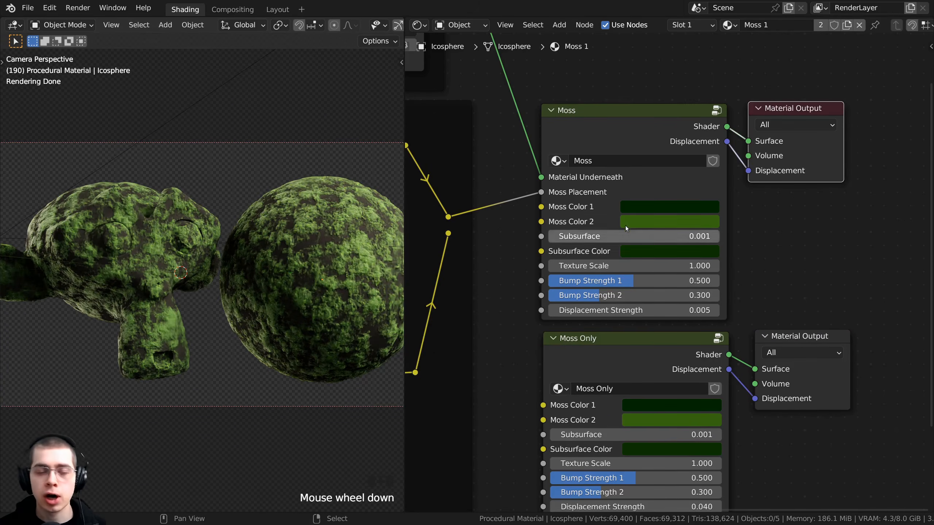
# Step: Compare the inputs of the Moss and Moss Only node groups, including Material Underneath and Moss Placement
pyautogui.scroll(-4, 603, 210)
pyautogui.scroll(4, 608, 192)
pyautogui.click(593, 182)
pyautogui.moveTo(585, 179); pyautogui.dragTo(589, 142, button='middle')
pyautogui.scroll(-1, 589, 142)
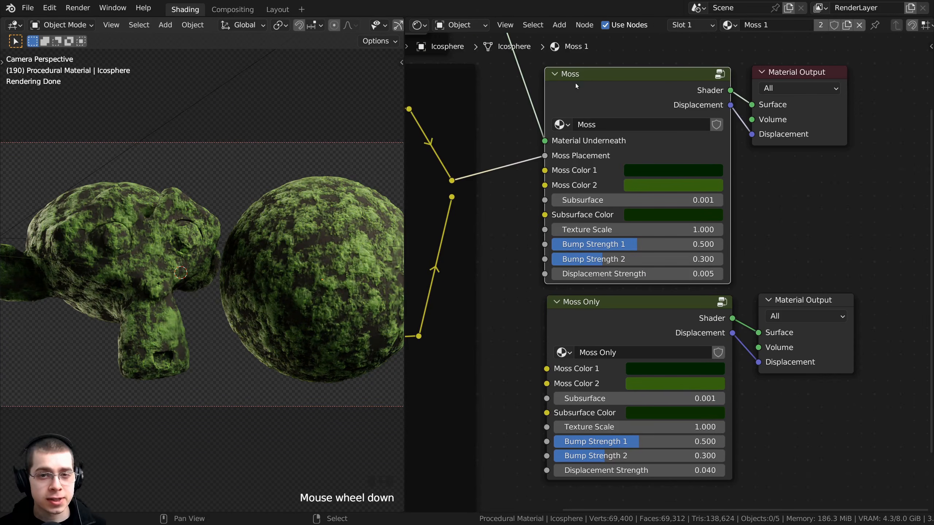
pyautogui.click(605, 387)
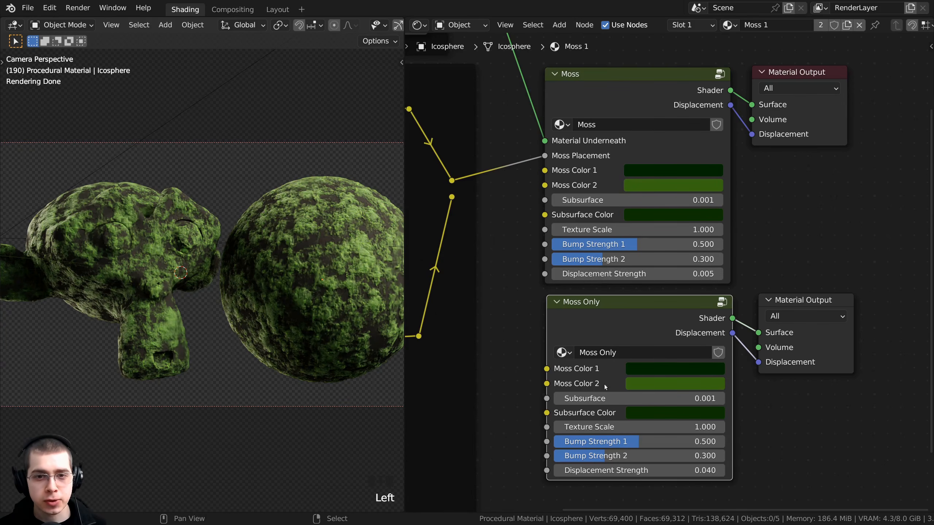
pyautogui.click(599, 156)
pyautogui.scroll(1, 592, 94)
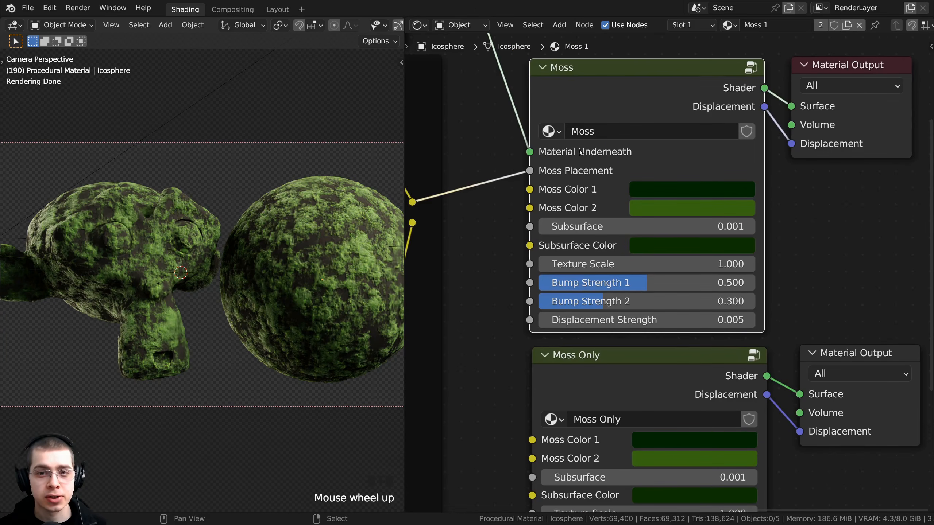
pyautogui.scroll(-2, 589, 272)
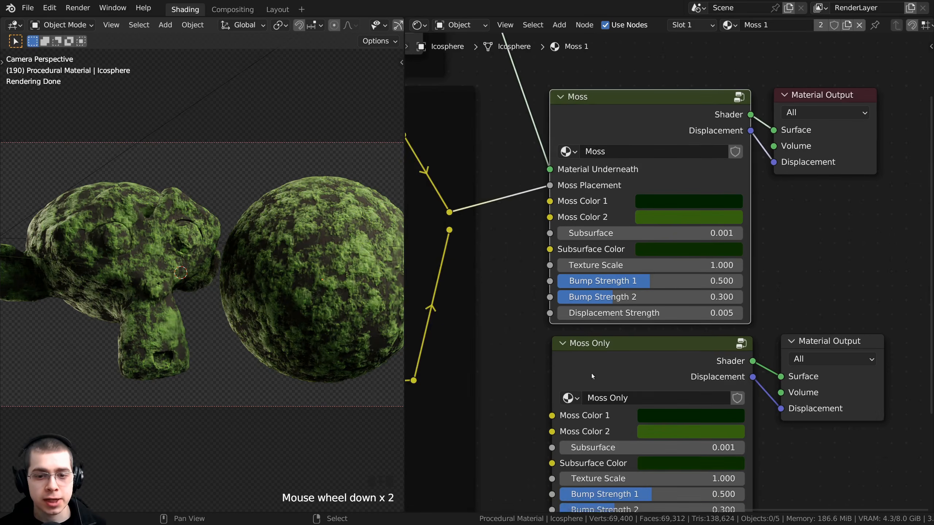
pyautogui.moveTo(592, 374); pyautogui.dragTo(590, 257, button='middle')
pyautogui.click(592, 249)
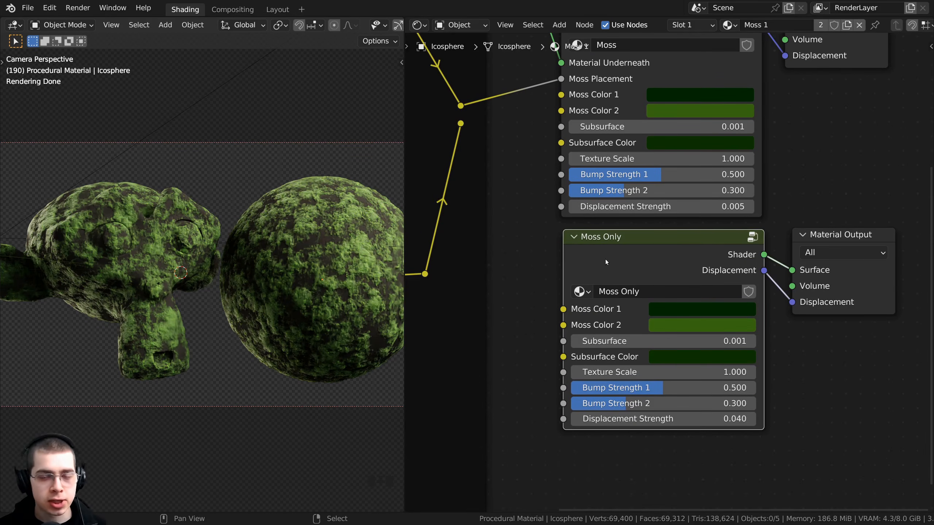
pyautogui.moveTo(589, 189); pyautogui.dragTo(603, 246, button='middle')
pyautogui.scroll(-2, 599, 147)
pyautogui.moveTo(597, 107); pyautogui.dragTo(658, 221, button='middle')
pyautogui.click(658, 220)
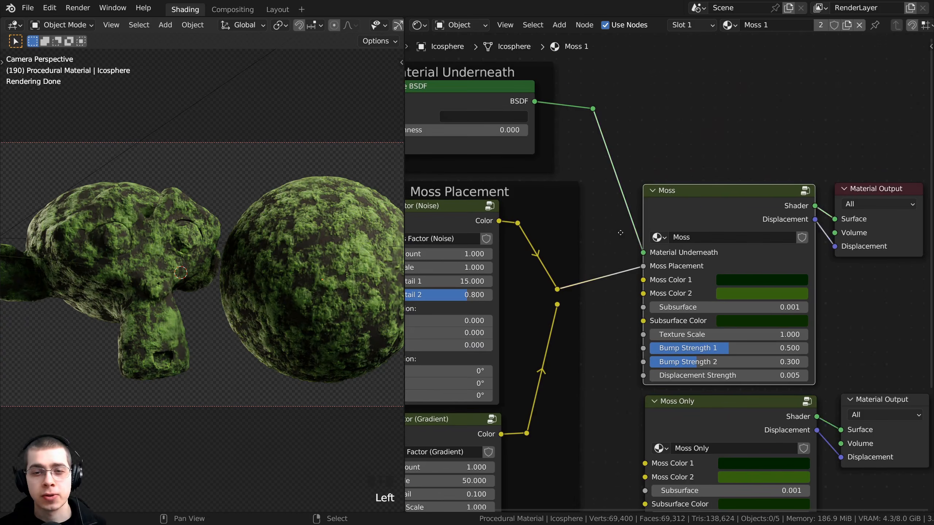
# Step: Try a pink color on the Diffuse BSDF in the Material Underneath frame and inspect the sphere
pyautogui.scroll(1, 514, 154)
pyautogui.moveTo(515, 154); pyautogui.dragTo(574, 191, button='middle')
pyautogui.click(540, 130)
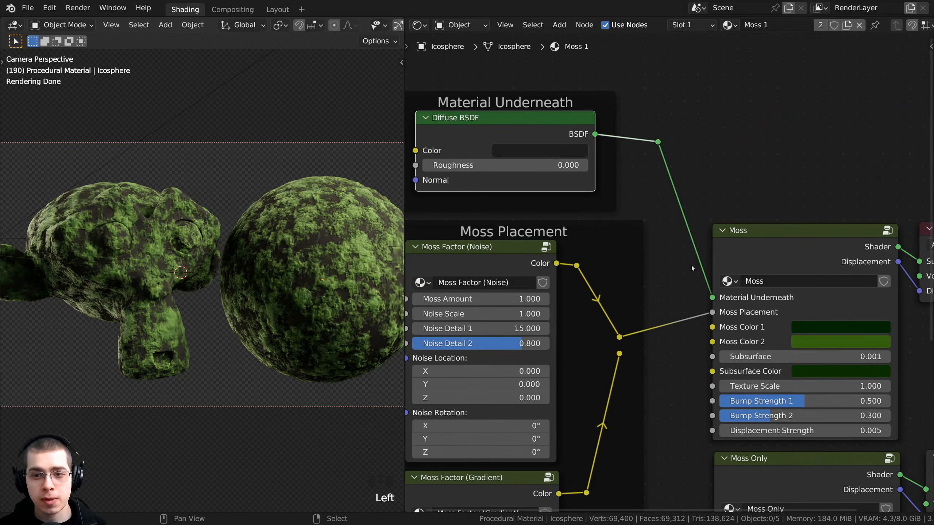
pyautogui.keyDown('shift'); pyautogui.moveTo(287, 270); pyautogui.dragTo(285, 269, button='middle'); pyautogui.keyUp('shift')
pyautogui.scroll(4, 272, 239)
pyautogui.moveTo(567, 187); pyautogui.dragTo(593, 204, button='middle')
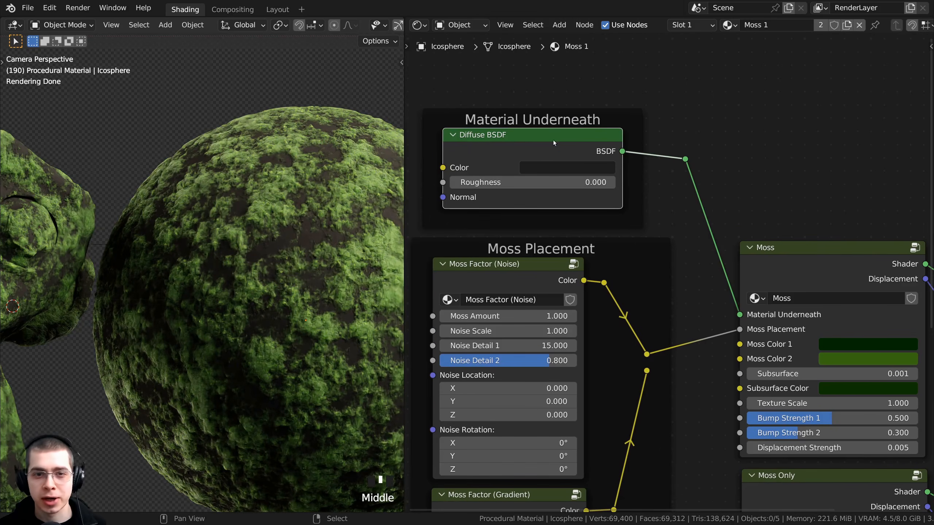
pyautogui.keyDown('shift'); pyautogui.moveTo(188, 245); pyautogui.dragTo(136, 249, button='middle'); pyautogui.keyUp('shift')
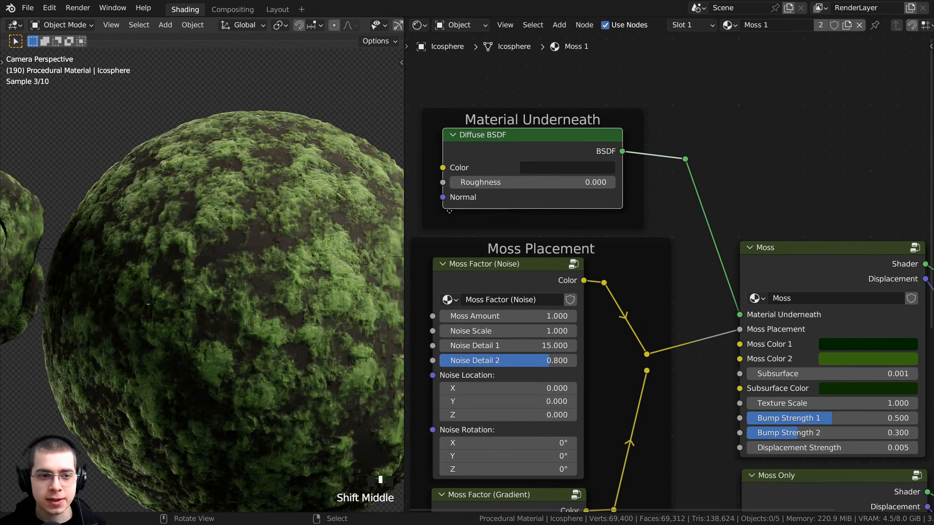
pyautogui.click(531, 167)
pyautogui.moveTo(634, 257); pyautogui.dragTo(600, 243)
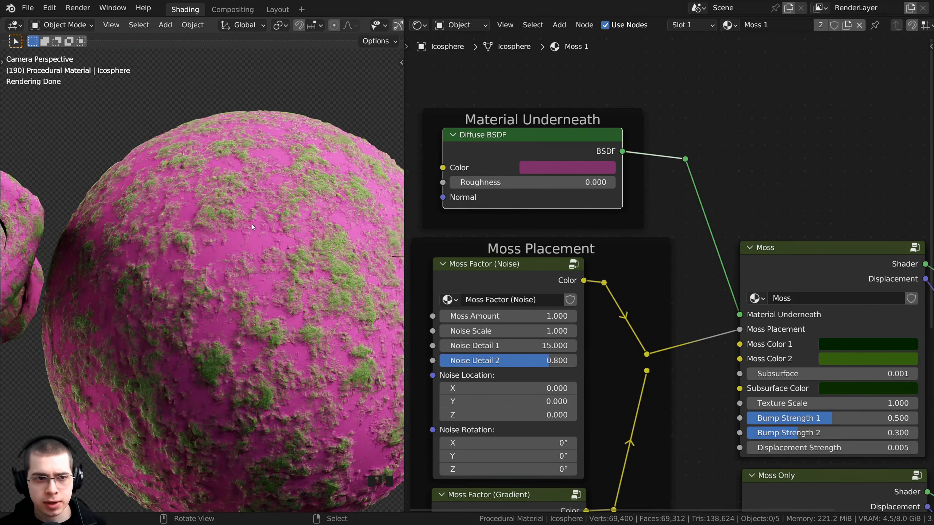
pyautogui.scroll(-4, 202, 279)
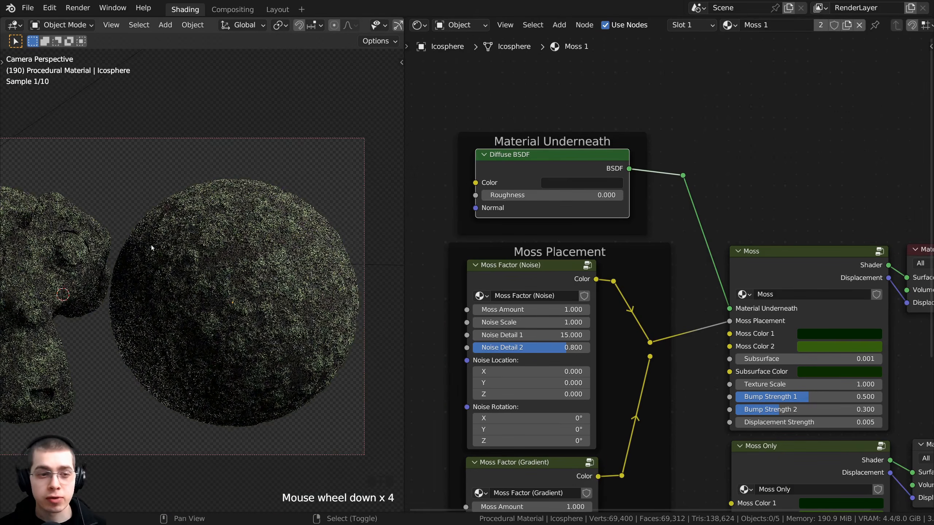
pyautogui.keyDown('shift'); pyautogui.moveTo(202, 279); pyautogui.dragTo(173, 283, button='middle'); pyautogui.keyUp('shift')
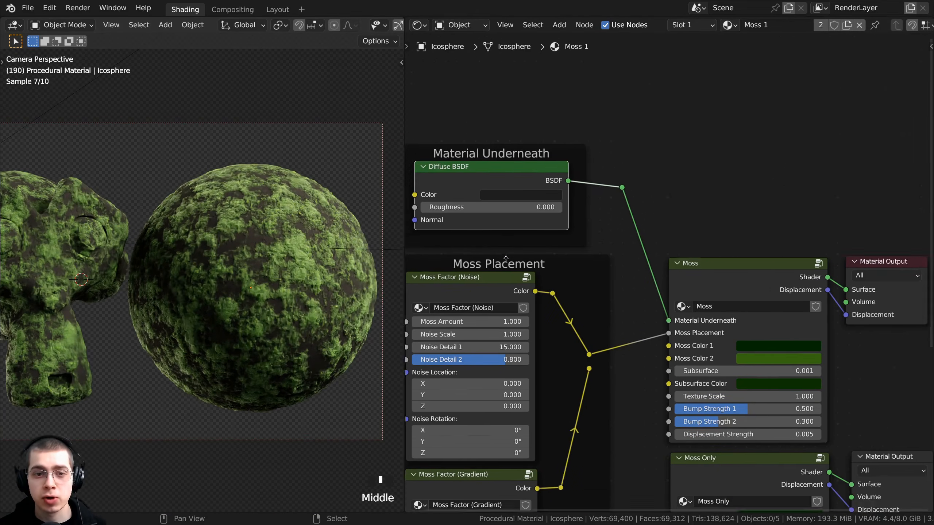
# Step: Examine how the Material Underneath and Moss Placement nodes link into the Moss group
pyautogui.scroll(1, 489, 172)
pyautogui.moveTo(489, 172); pyautogui.dragTo(545, 156, button='middle')
pyautogui.scroll(3, 693, 253)
pyautogui.moveTo(693, 253); pyautogui.dragTo(703, 248, button='middle')
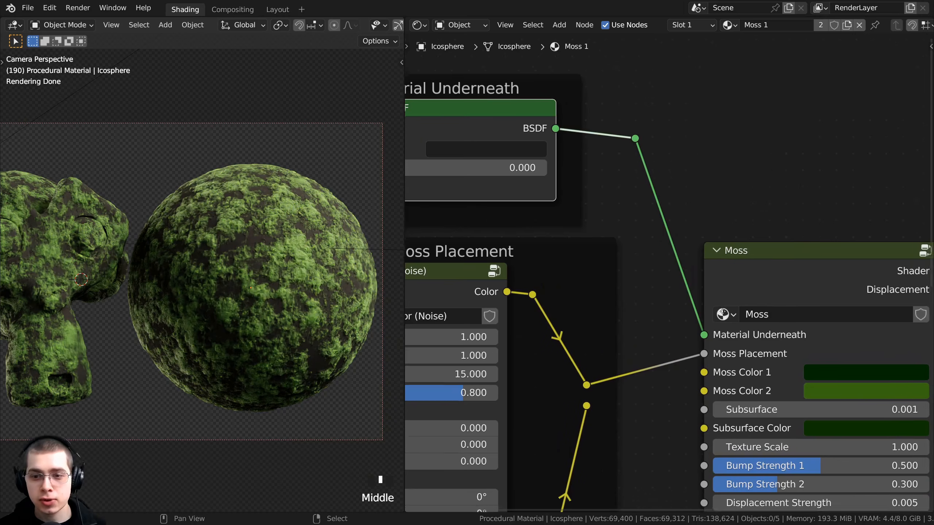
pyautogui.moveTo(722, 314); pyautogui.dragTo(727, 265, button='middle')
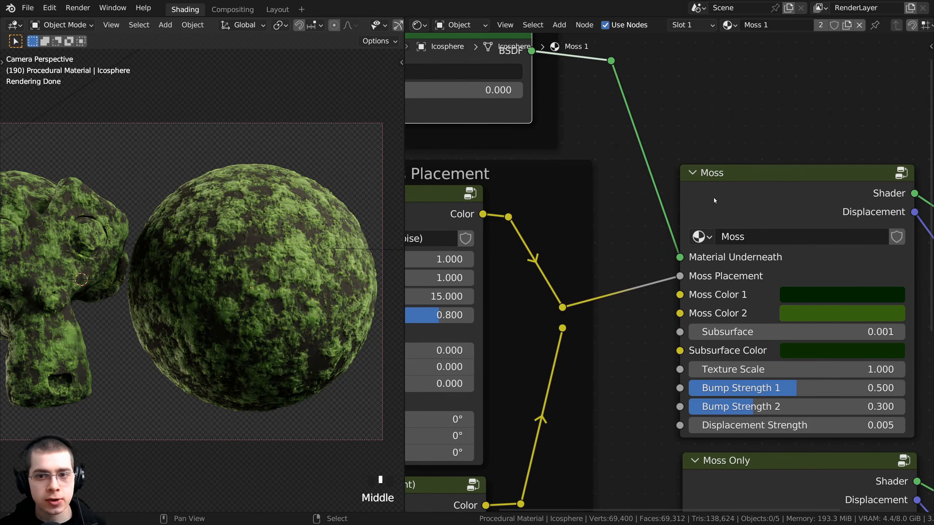
pyautogui.click(692, 267)
pyautogui.scroll(-2, 684, 229)
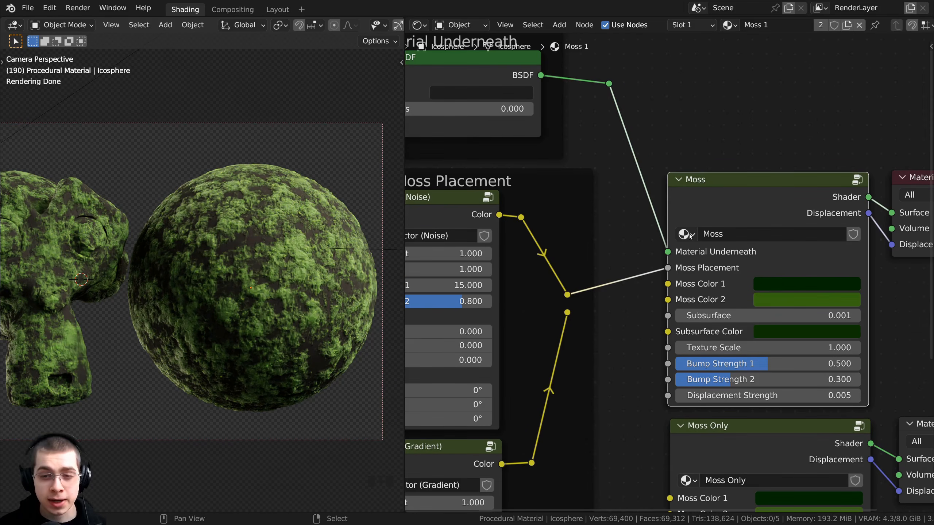
pyautogui.moveTo(690, 291); pyautogui.dragTo(803, 230, button='middle')
pyautogui.scroll(1, 674, 247)
pyautogui.scroll(-3, 675, 247)
pyautogui.scroll(-2, 803, 230)
pyautogui.keyDown('shift'); pyautogui.moveTo(220, 234); pyautogui.dragTo(250, 314, button='middle'); pyautogui.keyUp('shift')
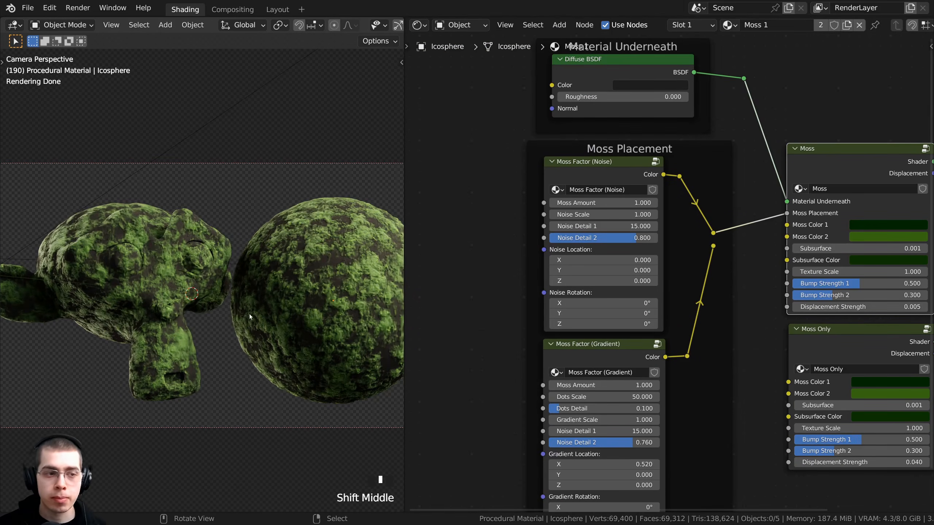
# Step: Examine the Moss Factor (Noise) and Moss Factor (Gradient) groups in the Moss Placement frame
pyautogui.moveTo(720, 314); pyautogui.dragTo(638, 314, button='middle')
pyautogui.scroll(1, 549, 191)
pyautogui.moveTo(548, 191); pyautogui.dragTo(562, 147, button='middle')
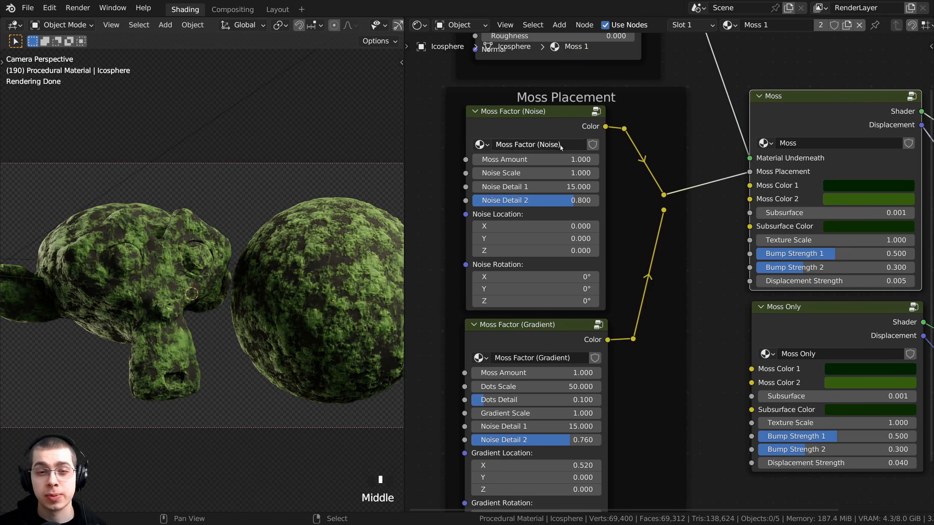
pyautogui.moveTo(542, 225); pyautogui.dragTo(541, 249, button='middle')
pyautogui.click(498, 135)
pyautogui.scroll(2, 497, 127)
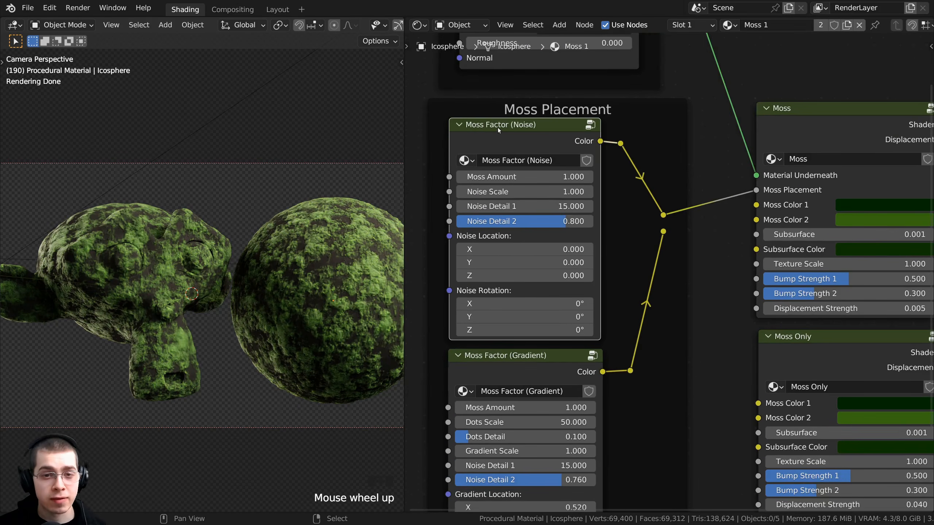
pyautogui.moveTo(527, 137); pyautogui.dragTo(551, 149, button='middle')
pyautogui.moveTo(575, 281); pyautogui.dragTo(588, 163, button='middle')
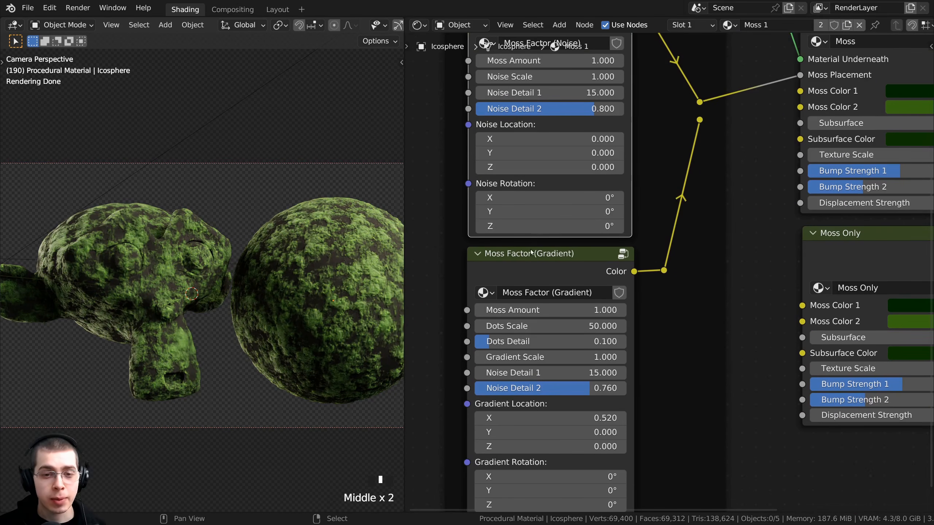
pyautogui.click(532, 254)
pyautogui.scroll(-1, 671, 133)
pyautogui.moveTo(677, 147); pyautogui.dragTo(610, 220, button='middle')
pyautogui.scroll(-3, 610, 220)
pyautogui.scroll(1, 610, 220)
pyautogui.scroll(3, 611, 219)
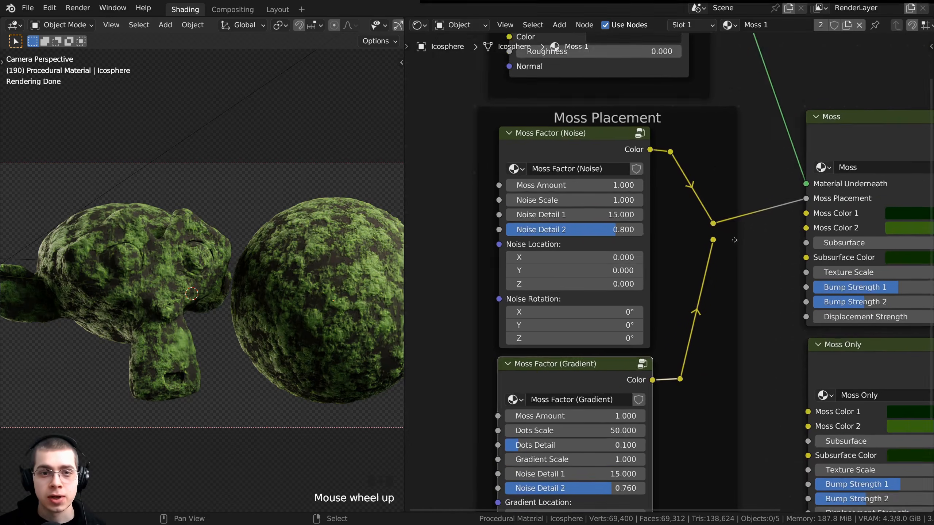
# Step: Try a higher Moss Amount on the Moss Factor (Noise) group while viewing the sphere up close, and cancel the change
pyautogui.keyDown('shift'); pyautogui.moveTo(257, 257); pyautogui.dragTo(282, 254, button='middle'); pyautogui.keyUp('shift')
pyautogui.scroll(2, 211, 235)
pyautogui.keyDown('shift'); pyautogui.moveTo(211, 235); pyautogui.dragTo(182, 235, button='middle'); pyautogui.keyUp('shift')
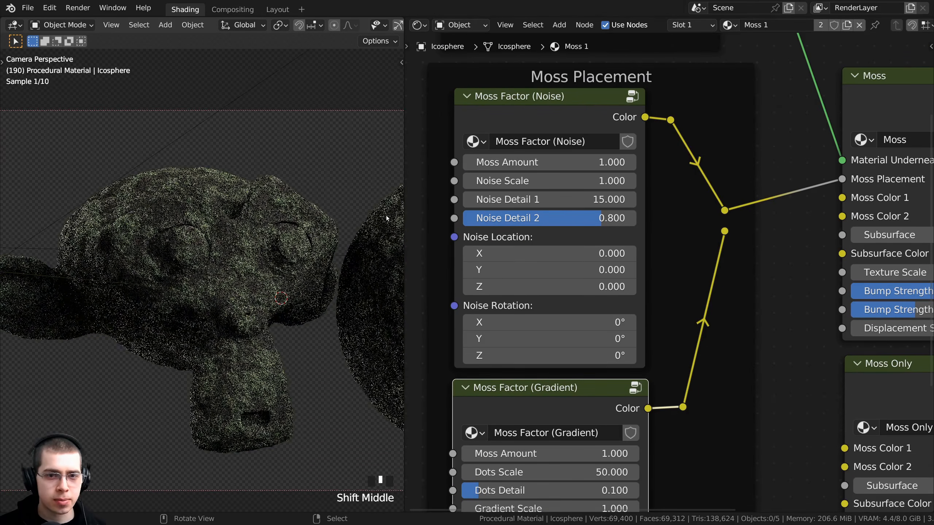
pyautogui.moveTo(642, 193); pyautogui.dragTo(656, 219, button='middle')
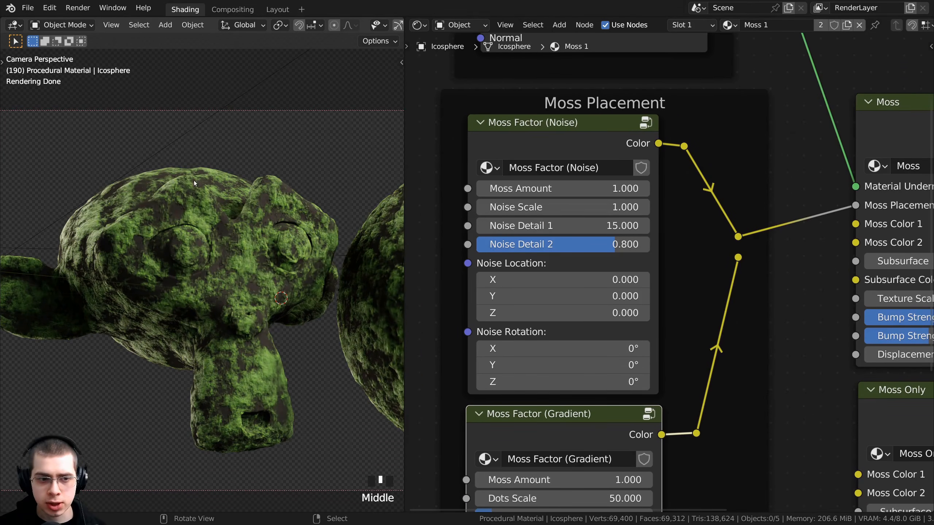
pyautogui.keyDown('shift'); pyautogui.moveTo(304, 284); pyautogui.dragTo(279, 242, button='middle'); pyautogui.keyUp('shift')
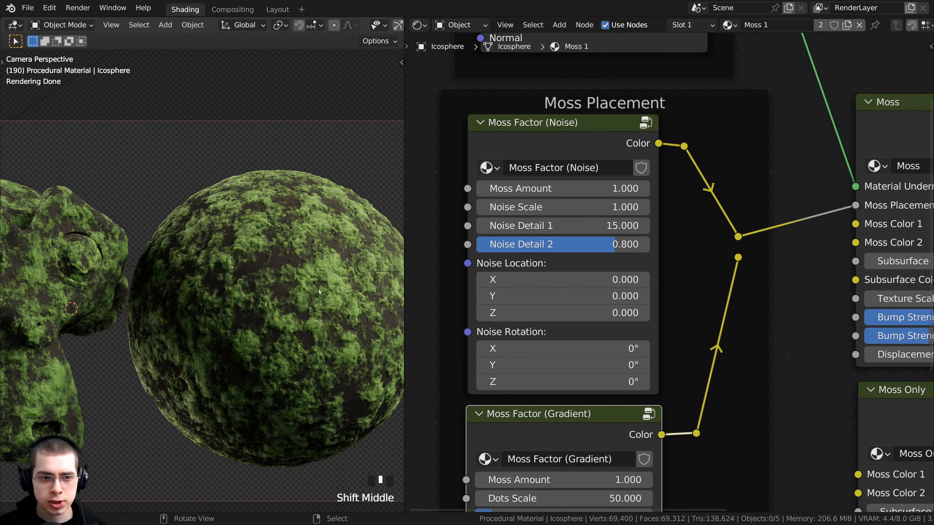
pyautogui.moveTo(570, 188); pyautogui.dragTo(633, 189)
pyautogui.rightClick(552, 188)
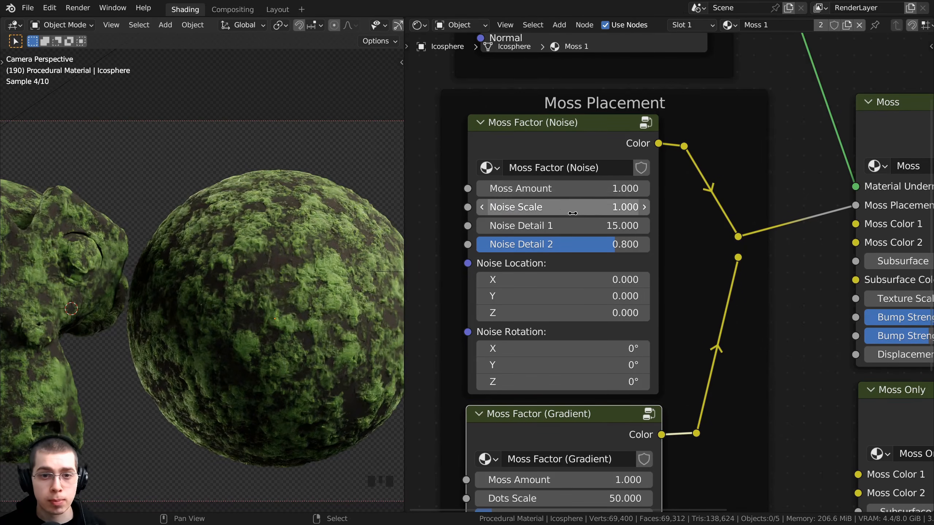
# Step: Try a larger Noise Scale on the Moss Factor (Noise) group and cancel the change
pyautogui.moveTo(545, 209); pyautogui.dragTo(545, 188, button='middle')
pyautogui.keyDown('shift'); pyautogui.moveTo(544, 189); pyautogui.dragTo(649, 188); pyautogui.keyUp('shift')
pyautogui.rightClick(545, 188)
# Step: Try a lower Noise Detail 1 and a Noise Detail 2 of 1.000 on Moss Factor (Noise), cancelling each change
pyautogui.moveTo(539, 206); pyautogui.dragTo(428, 206)
pyautogui.rightClick(542, 207)
pyautogui.moveTo(541, 224); pyautogui.dragTo(603, 224)
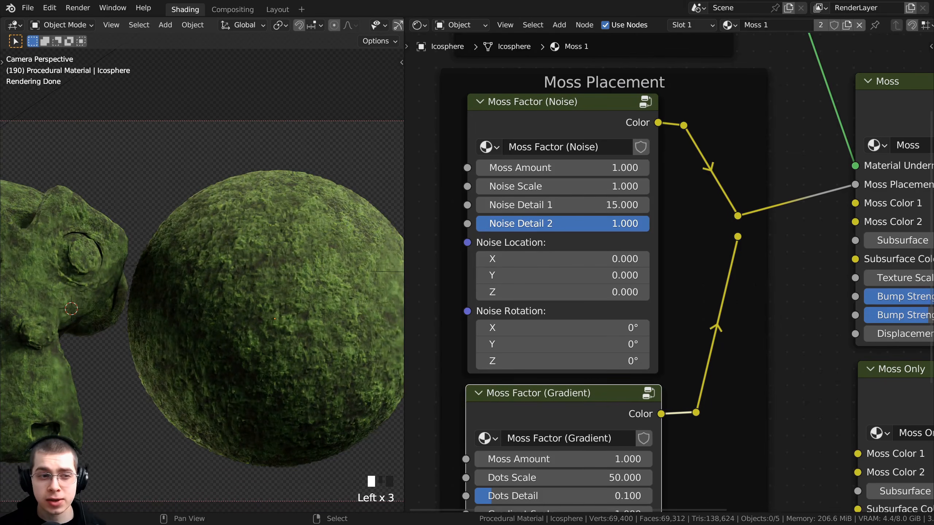
pyautogui.rightClick(542, 223)
pyautogui.scroll(-2, 603, 290)
pyautogui.moveTo(574, 263); pyautogui.dragTo(577, 240, button='middle')
pyautogui.scroll(1, 533, 238)
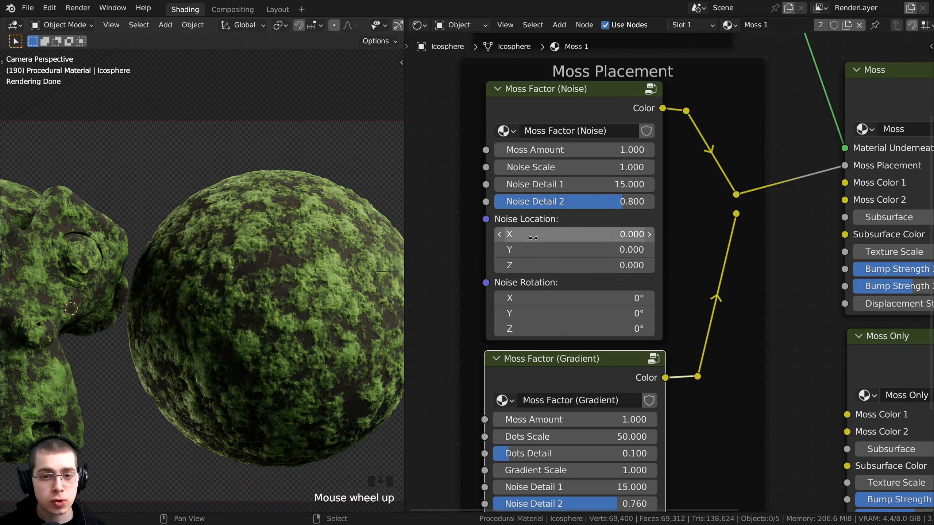
# Step: Try different Noise Location values on the Moss Factor (Noise) group, cancelling each change
pyautogui.click(533, 235)
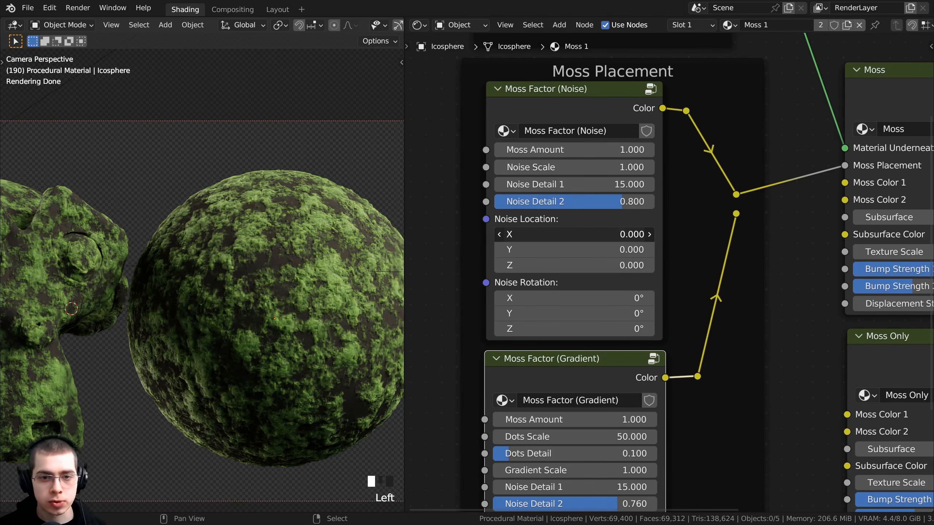
pyautogui.moveTo(533, 235); pyautogui.dragTo(572, 234)
pyautogui.rightClick(533, 235)
pyautogui.click(533, 265)
pyautogui.moveTo(533, 265); pyautogui.dragTo(556, 250)
pyautogui.rightClick(552, 264)
pyautogui.rightClick(552, 250)
# Step: Try different Noise Rotation values for Y and Z on the Moss Factor (Noise) group, cancelling each change
pyautogui.moveTo(550, 244); pyautogui.dragTo(547, 177, button='middle')
pyautogui.moveTo(548, 246); pyautogui.dragTo(563, 261)
pyautogui.rightClick(566, 246)
pyautogui.rightClick(563, 262)
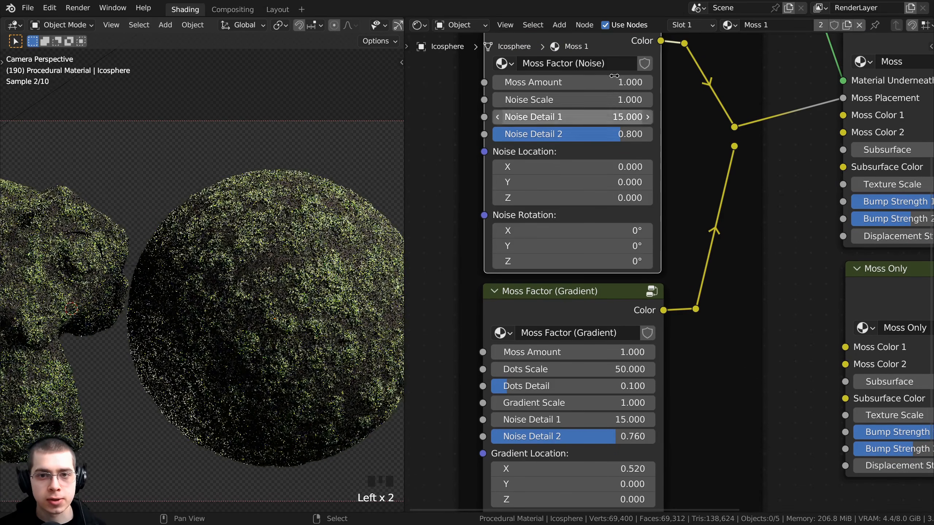
# Step: Connect the Moss Factor (Gradient) output's end reroute to the Moss Placement input of the Moss group
pyautogui.scroll(-2, 573, 63)
pyautogui.moveTo(518, 45); pyautogui.dragTo(495, 126, button='middle')
pyautogui.scroll(2, 536, 118)
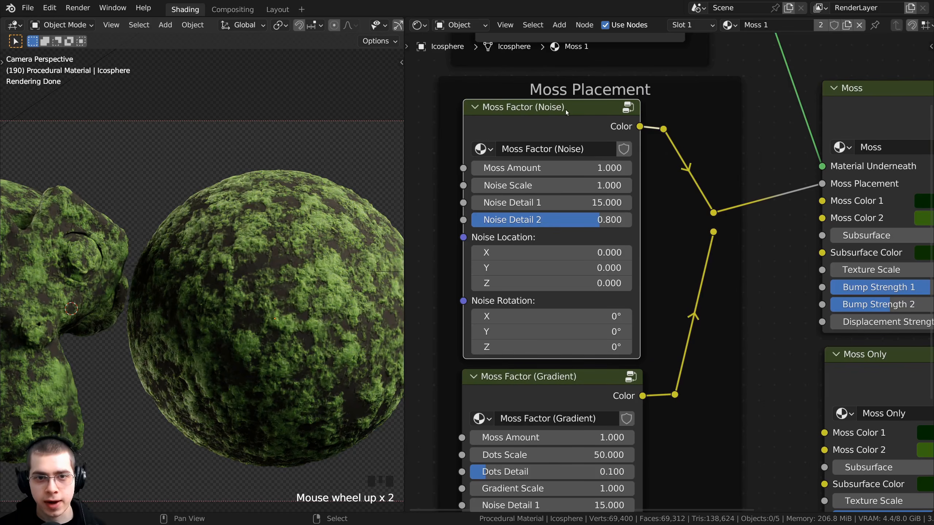
pyautogui.scroll(-2, 585, 197)
pyautogui.moveTo(618, 211); pyautogui.dragTo(545, 209, button='middle')
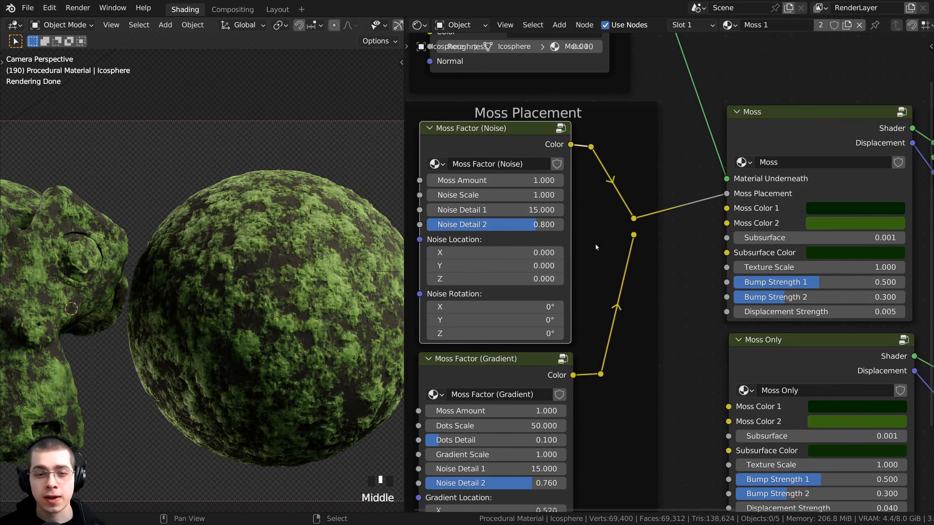
pyautogui.moveTo(595, 244); pyautogui.dragTo(658, 168, button='middle')
pyautogui.click(565, 292)
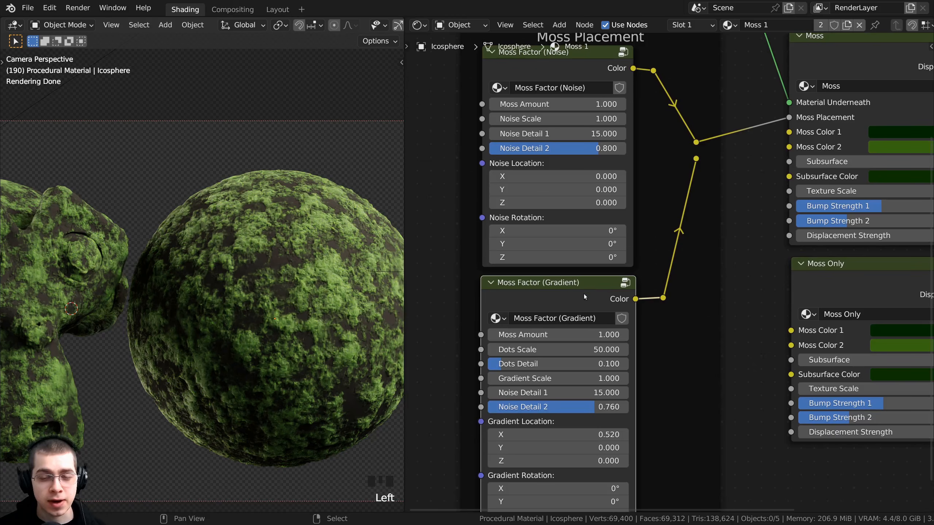
pyautogui.moveTo(671, 223); pyautogui.dragTo(603, 270, button='middle')
pyautogui.scroll(2, 596, 227)
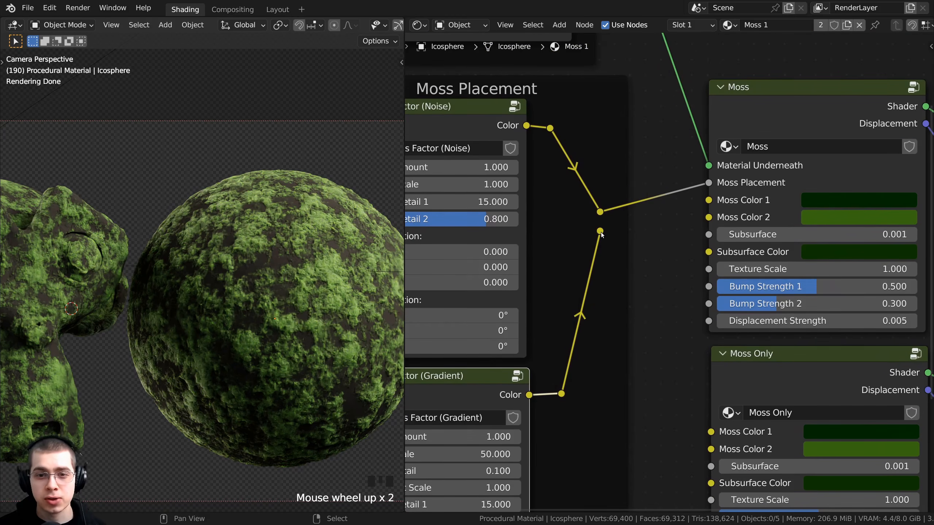
pyautogui.moveTo(600, 231); pyautogui.dragTo(596, 163)
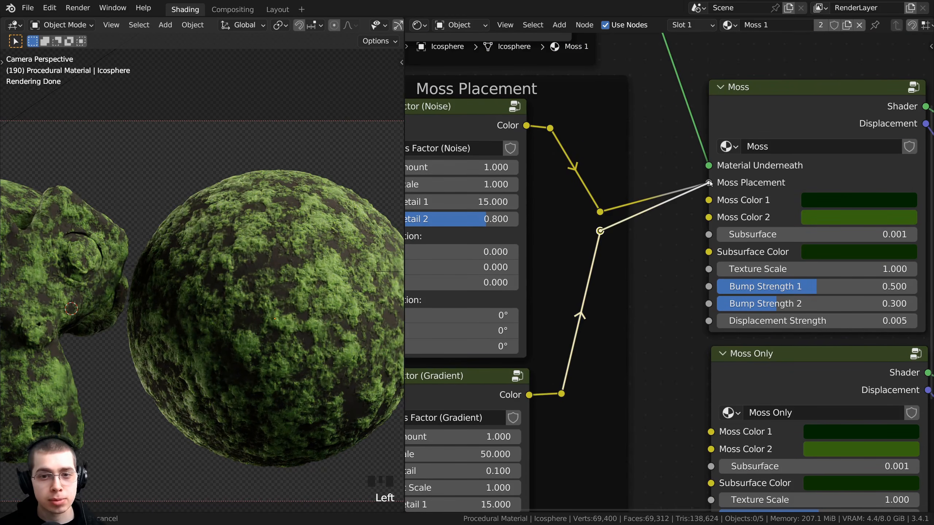
pyautogui.moveTo(711, 185); pyautogui.dragTo(710, 184)
# Step: Try a Moss Amount of 2.000 on the Moss Factor (Gradient) group and cancel the change
pyautogui.scroll(-4, 630, 255)
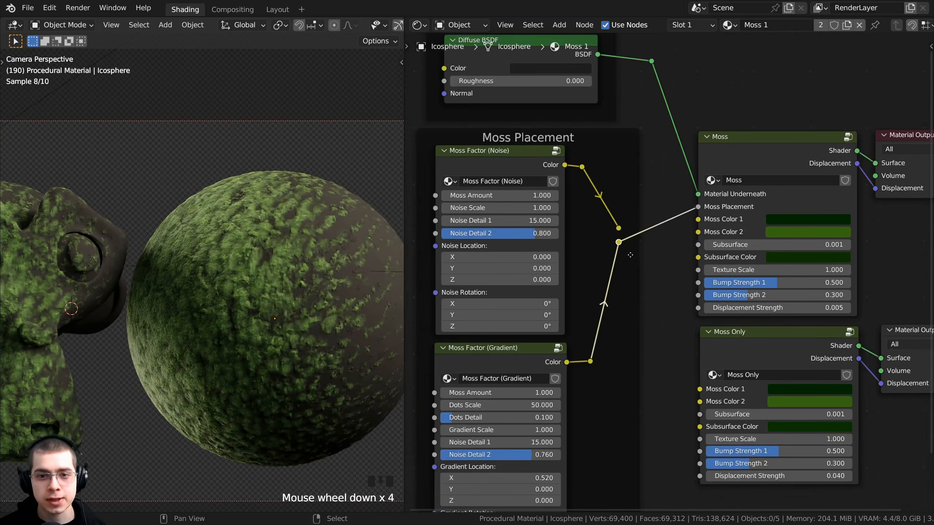
pyautogui.moveTo(631, 255); pyautogui.dragTo(673, 203, button='middle')
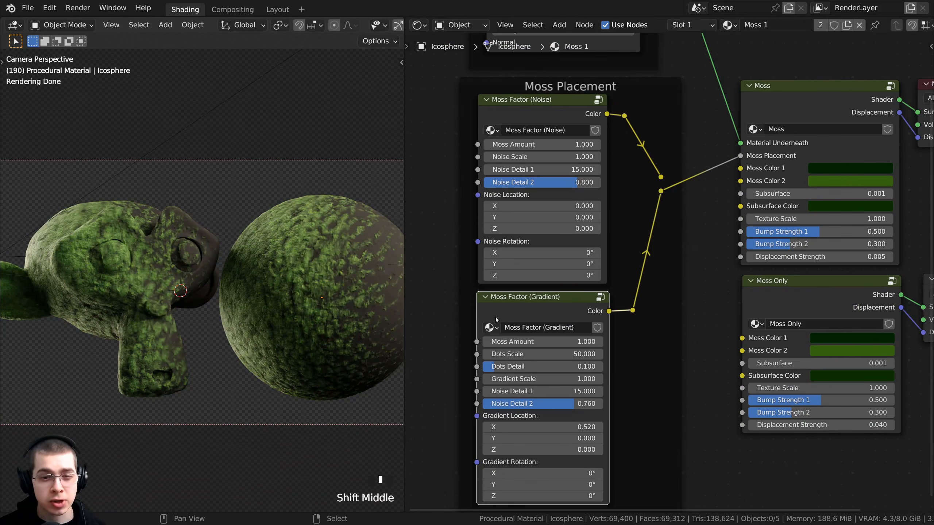
pyautogui.moveTo(497, 320); pyautogui.dragTo(493, 323)
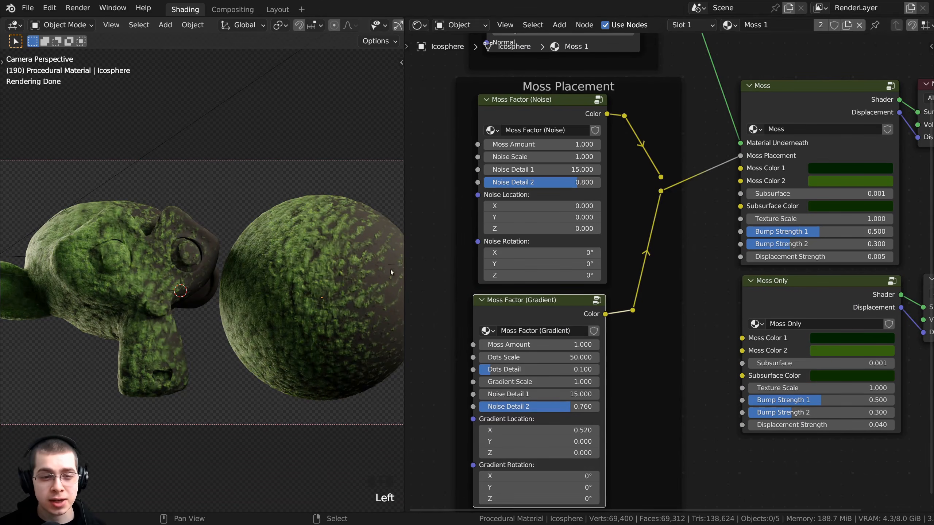
pyautogui.click(547, 196)
pyautogui.moveTo(563, 272); pyautogui.dragTo(590, 169, button='middle')
pyautogui.scroll(4, 590, 169)
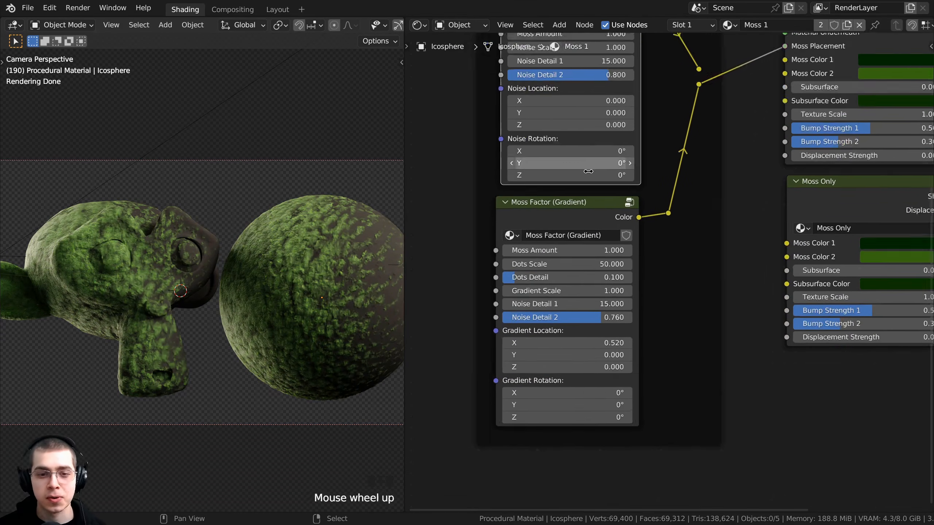
pyautogui.moveTo(563, 251); pyautogui.dragTo(599, 237, button='middle')
pyautogui.scroll(1, 600, 236)
pyautogui.moveTo(600, 235); pyautogui.dragTo(625, 236)
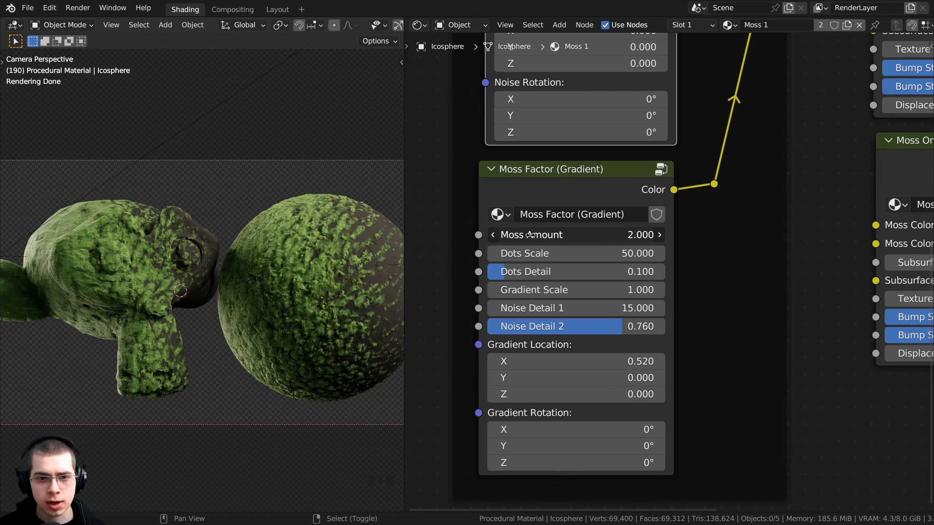
pyautogui.rightClick(600, 235)
# Step: Try Dots Scale values of 79.900 and 72.490 on the Moss Factor (Gradient) group, cancelling each change
pyautogui.scroll(2, 555, 234)
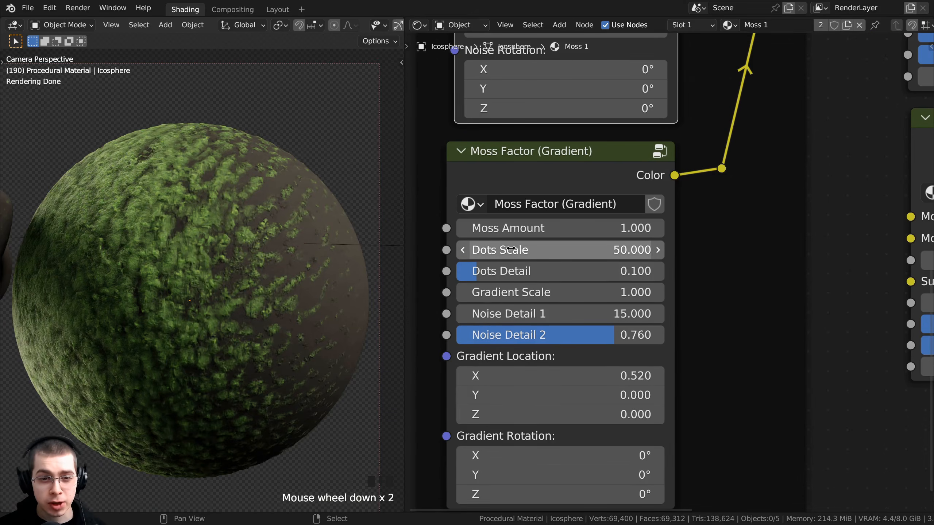
pyautogui.moveTo(511, 250); pyautogui.dragTo(621, 250)
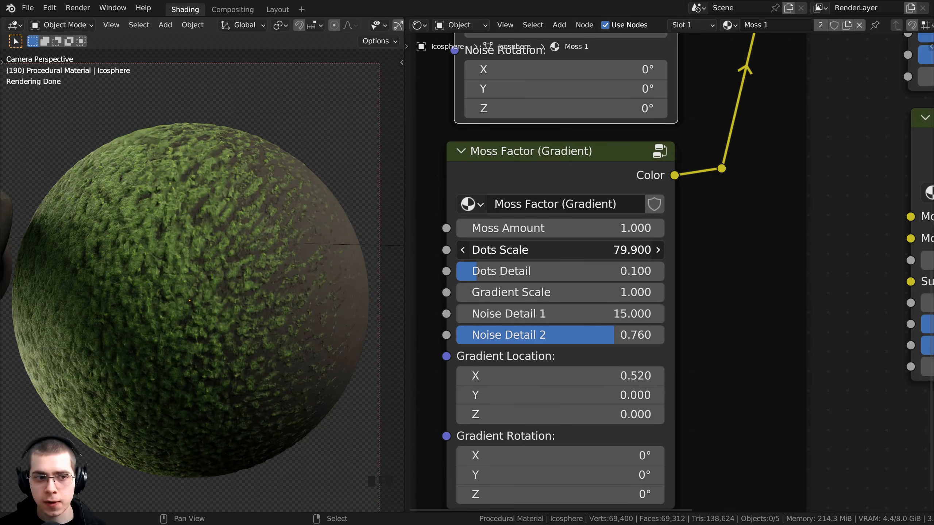
pyautogui.rightClick(561, 251)
pyautogui.keyDown('shift'); pyautogui.moveTo(561, 250); pyautogui.dragTo(643, 251); pyautogui.keyUp('shift')
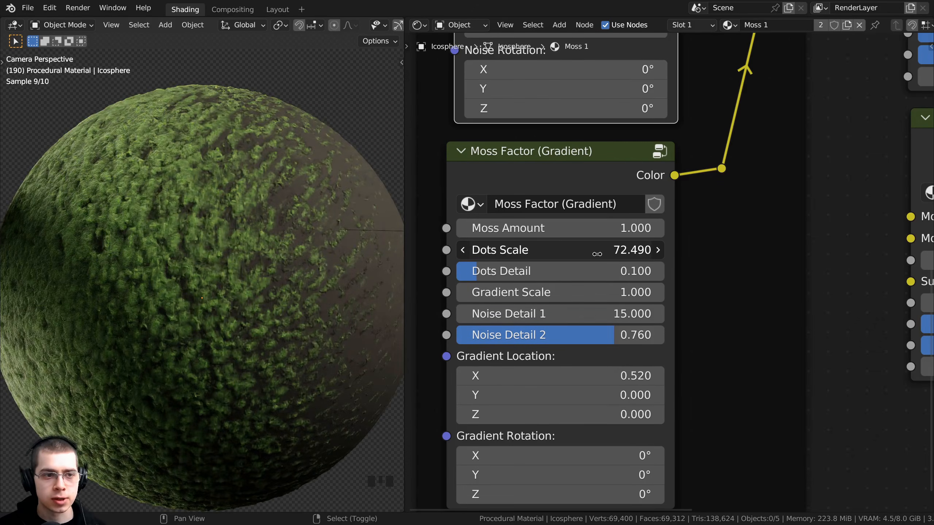
# Step: Try Dots Detail values of 0.000 and 0.394 on the Moss Factor (Gradient) group, and undo the changes
pyautogui.scroll(-3, 215, 298)
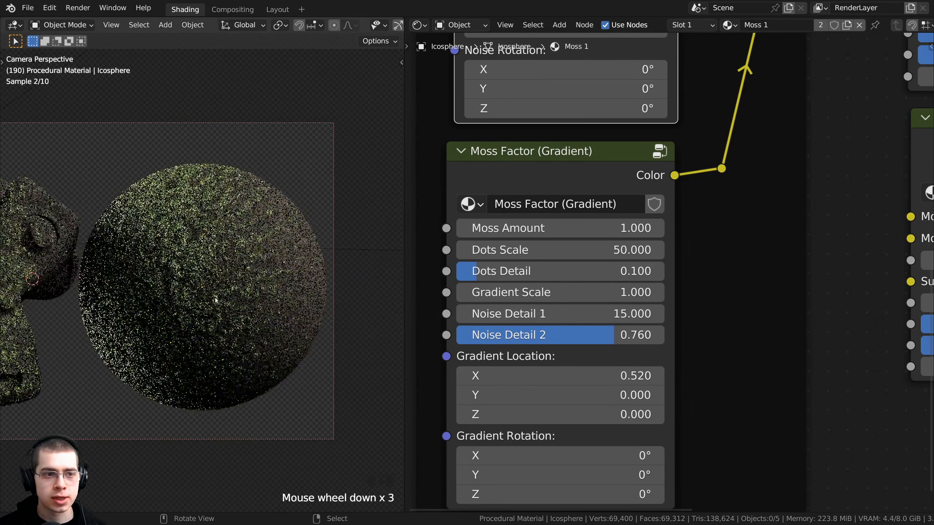
pyautogui.keyDown('shift'); pyautogui.moveTo(243, 289); pyautogui.dragTo(286, 286, button='middle'); pyautogui.keyUp('shift')
pyautogui.moveTo(574, 261); pyautogui.dragTo(551, 261)
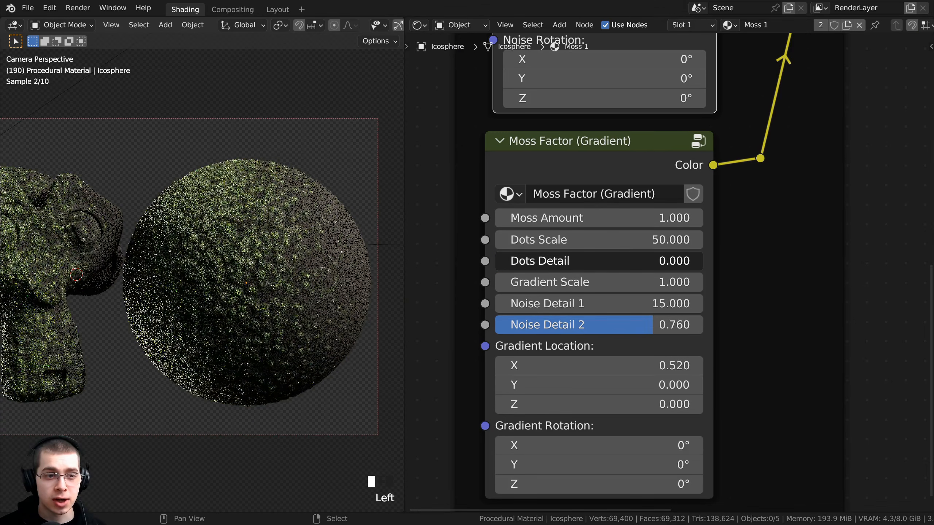
pyautogui.keyDown('shift'); pyautogui.moveTo(191, 262); pyautogui.dragTo(295, 259, button='middle'); pyautogui.keyUp('shift')
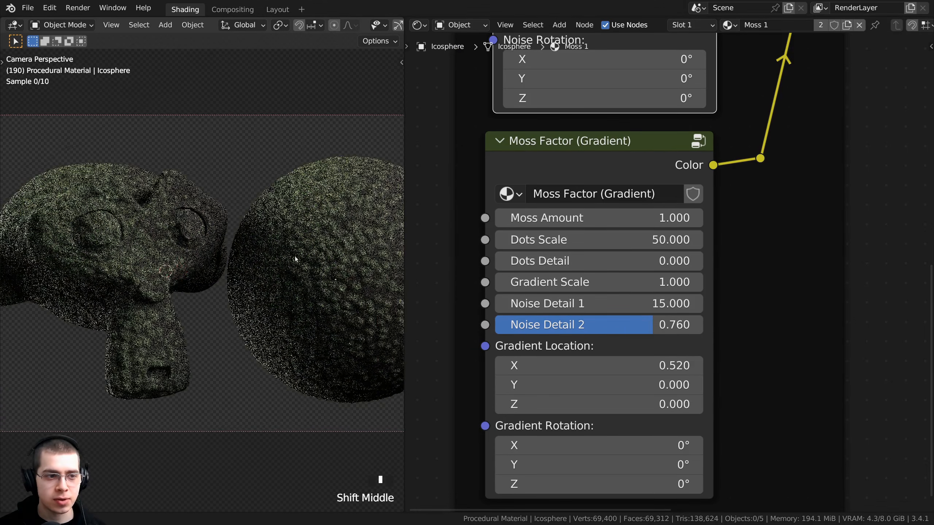
pyautogui.keyDown('shift'); pyautogui.scroll(3, 296, 259); pyautogui.keyUp('shift')
pyautogui.scroll(2, 177, 161)
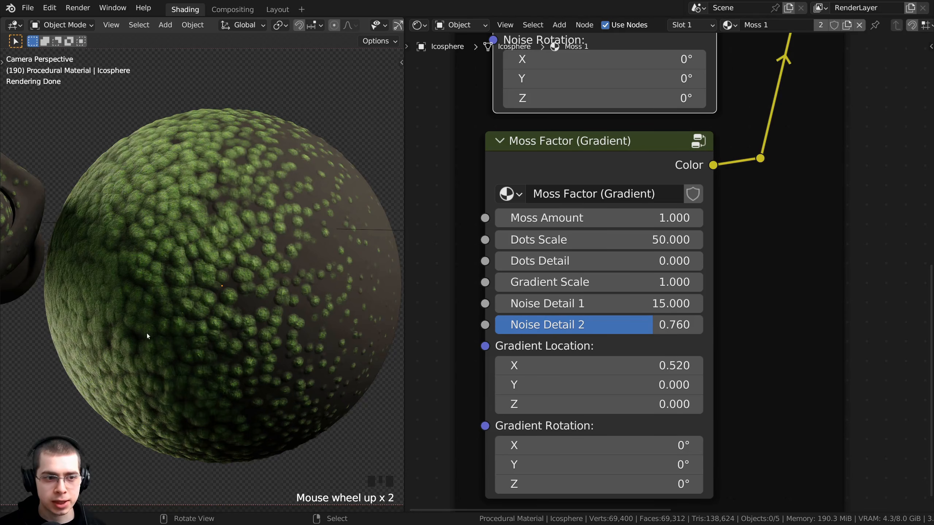
pyautogui.moveTo(573, 261); pyautogui.dragTo(655, 260)
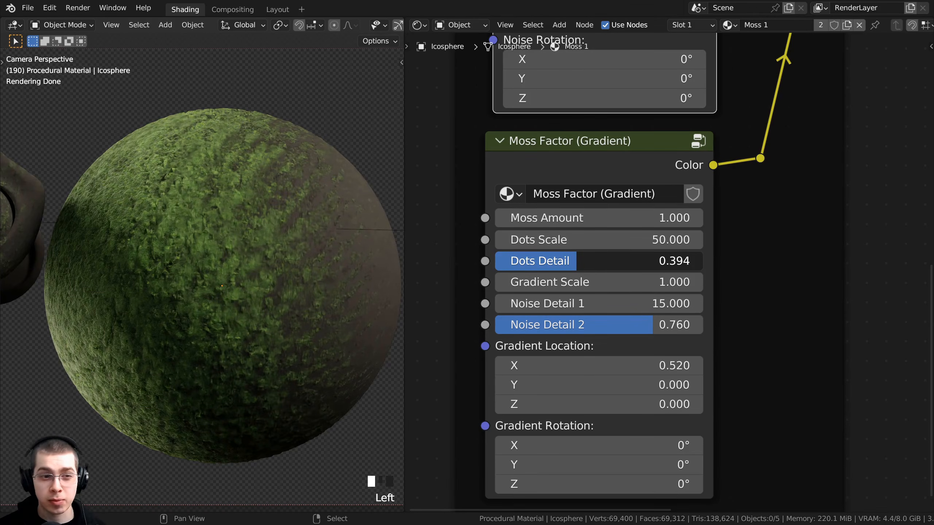
pyautogui.press('Escape')
pyautogui.hotkey('ctrl', 'z')
# Step: Try a different Gradient Scale on the Moss Factor (Gradient) group and cancel the change
pyautogui.scroll(-3, 550, 232)
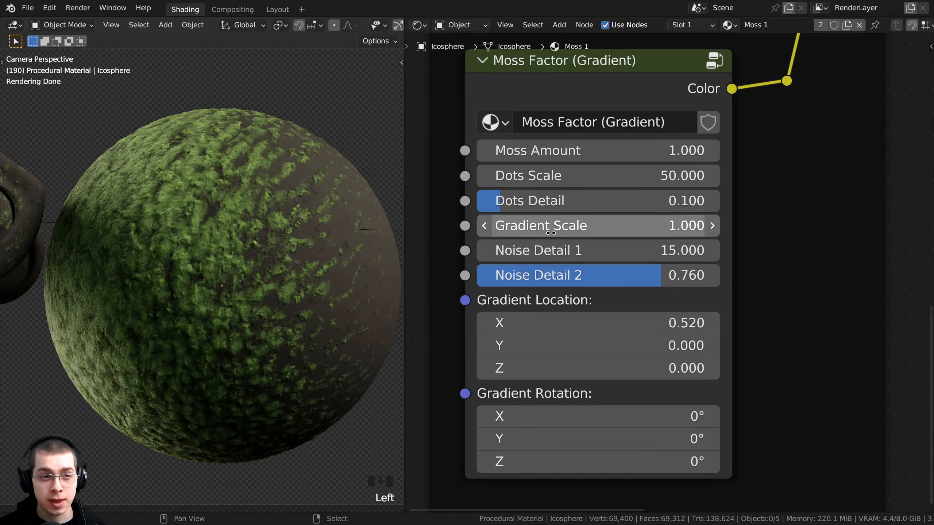
pyautogui.moveTo(551, 232); pyautogui.dragTo(526, 226)
pyautogui.press('Escape')
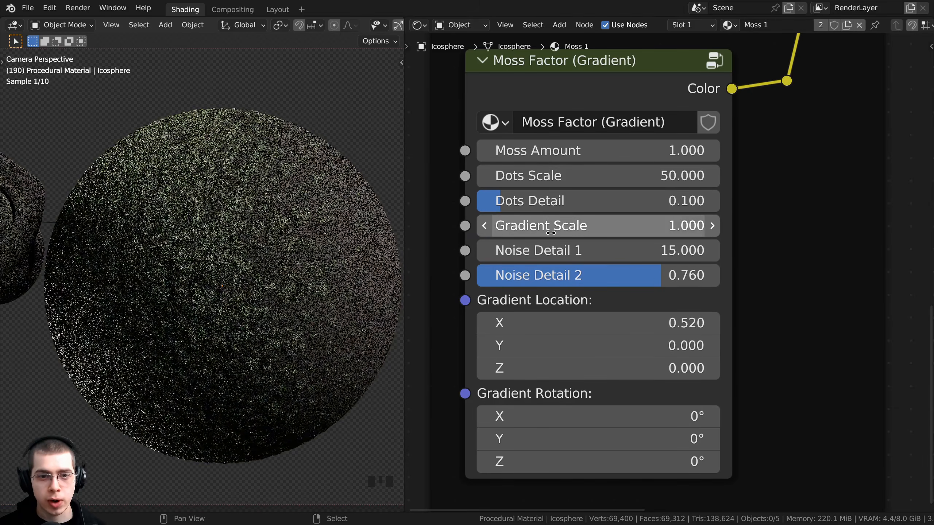
# Step: Try a Noise Detail 1 of 0.000 and a lower Noise Detail 2 on Moss Factor (Gradient), cancelling each change
pyautogui.scroll(-3, 256, 259)
pyautogui.moveTo(570, 251); pyautogui.dragTo(507, 251)
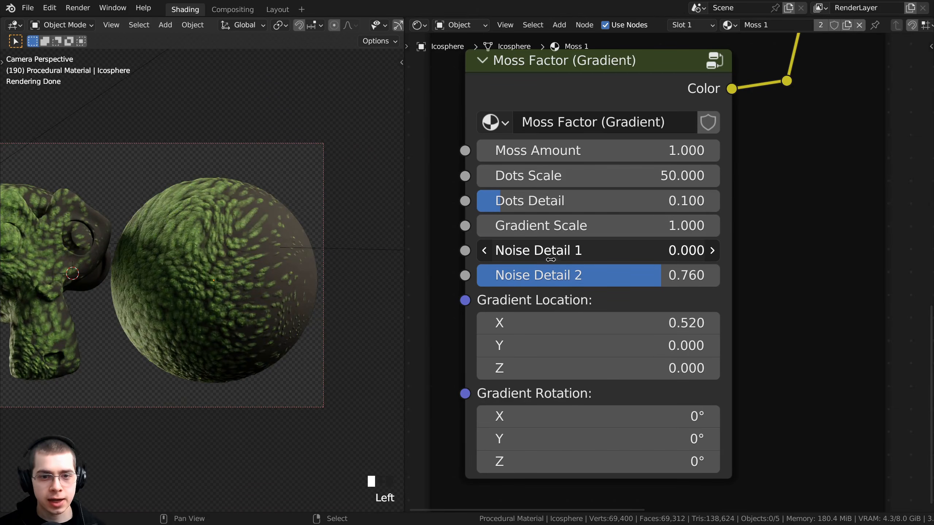
pyautogui.press('Escape')
pyautogui.moveTo(661, 275); pyautogui.dragTo(633, 276)
pyautogui.press('Escape')
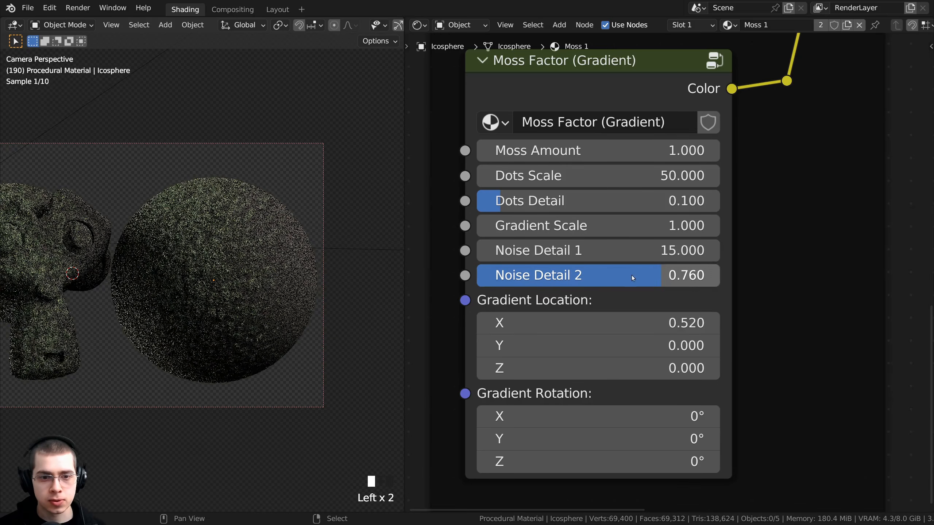
# Step: Try different Gradient Location values for X, Y and Z on the Moss Factor (Gradient) group, cancelling each change
pyautogui.scroll(-2, 633, 277)
pyautogui.scroll(2, 570, 252)
pyautogui.moveTo(566, 256); pyautogui.dragTo(566, 256)
pyautogui.press('Escape')
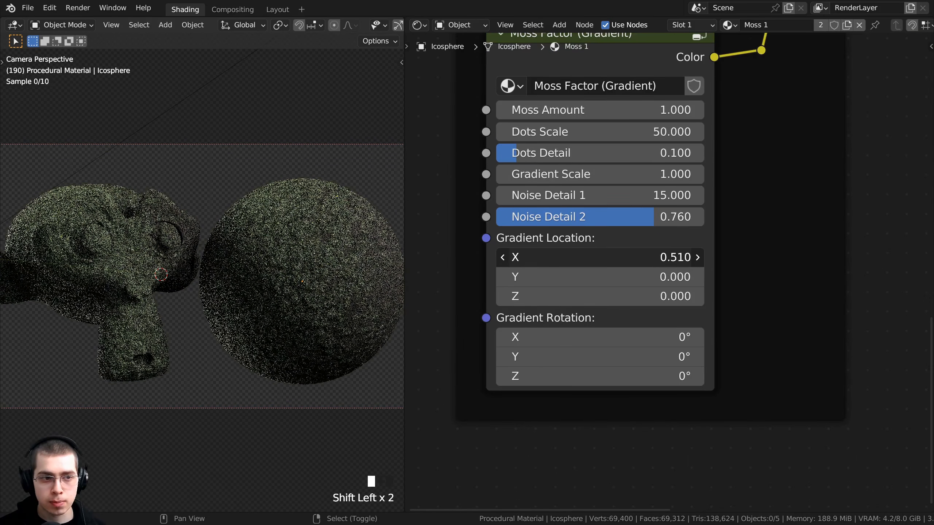
pyautogui.press('Escape')
pyautogui.keyDown('shift'); pyautogui.moveTo(566, 276); pyautogui.dragTo(566, 296); pyautogui.keyUp('shift')
pyautogui.press('Escape')
pyautogui.press('Escape')
pyautogui.press('Escape')
# Step: Try Gradient Rotation Y values of 65.8° and -77.3° on the Moss Factor (Gradient) group, reverting each change
pyautogui.keyDown('shift'); pyautogui.moveTo(564, 346); pyautogui.dragTo(566, 357); pyautogui.keyUp('shift')
pyautogui.press('Escape')
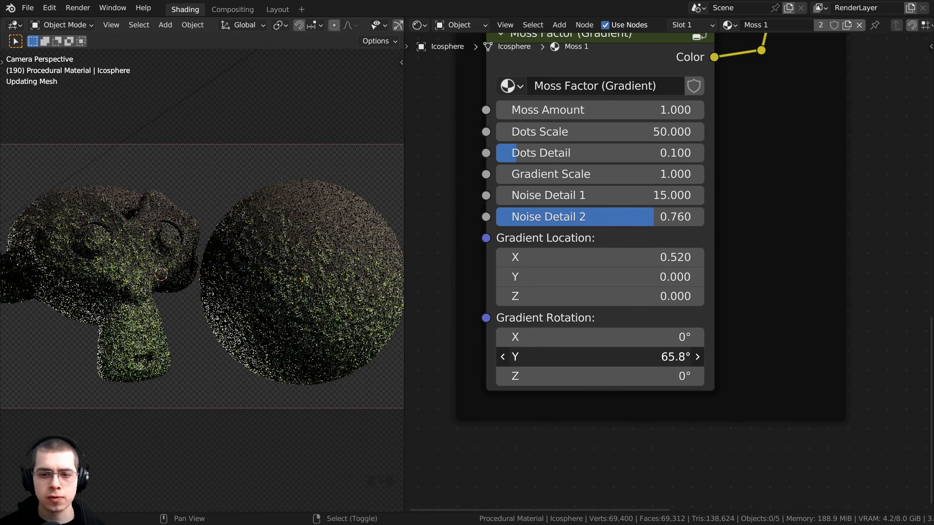
pyautogui.keyDown('shift'); pyautogui.moveTo(567, 356); pyautogui.dragTo(567, 357); pyautogui.keyUp('shift')
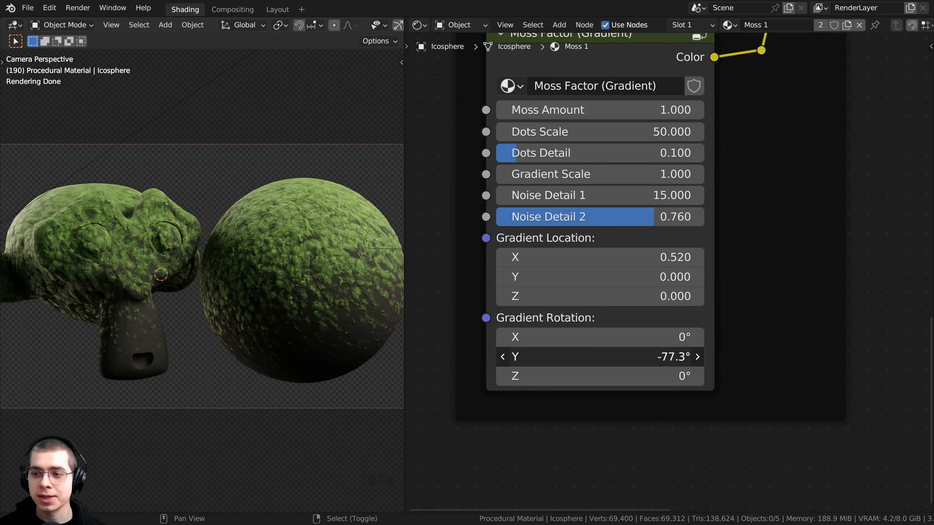
pyautogui.hotkey('ctrl', 'z')
# Step: Reconnect the Moss Factor (Noise) output's end reroute to the Moss Placement input of the Moss group
pyautogui.scroll(-7, 684, 274)
pyautogui.moveTo(730, 166); pyautogui.dragTo(677, 272, button='middle')
pyautogui.scroll(2, 677, 271)
pyautogui.moveTo(588, 238); pyautogui.dragTo(586, 260, button='middle')
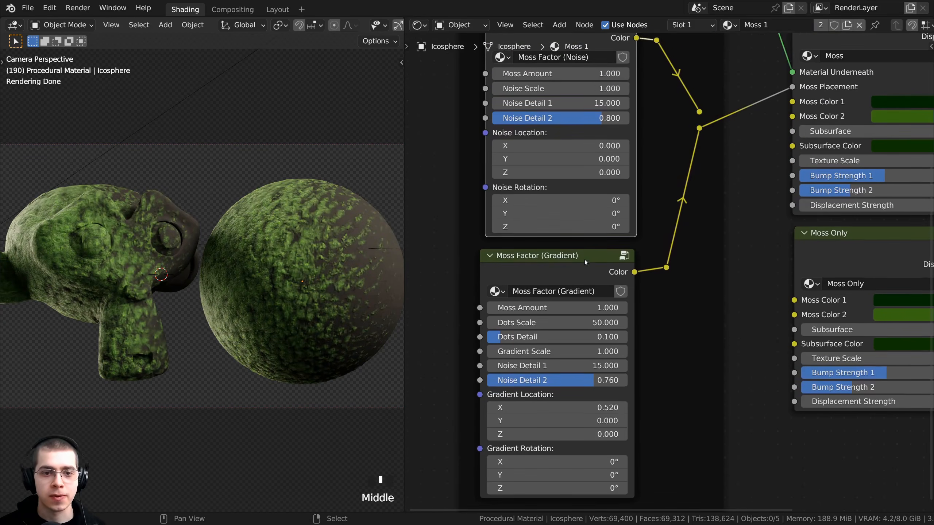
pyautogui.click(572, 257)
pyautogui.moveTo(556, 92); pyautogui.dragTo(549, 189, button='middle')
pyautogui.scroll(1, 543, 184)
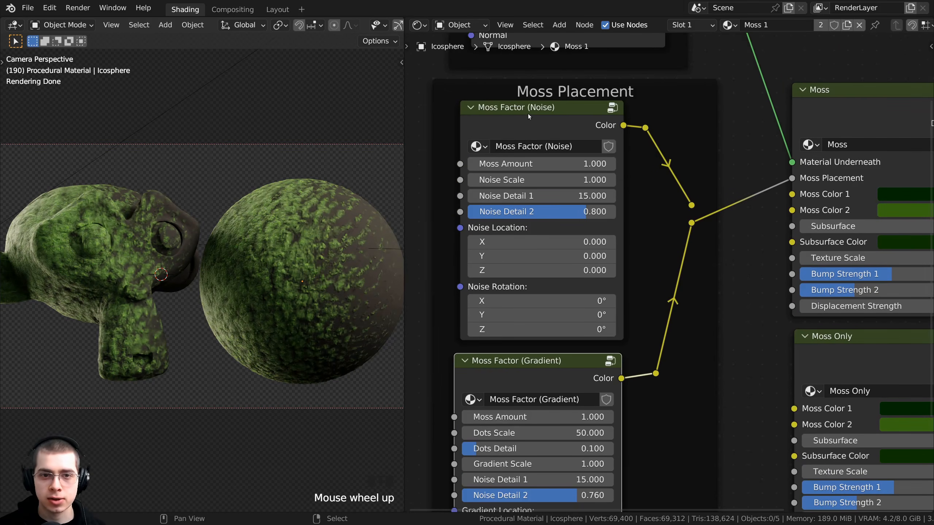
pyautogui.click(528, 113)
pyautogui.moveTo(609, 116); pyautogui.dragTo(590, 163, button='middle')
pyautogui.scroll(2, 572, 184)
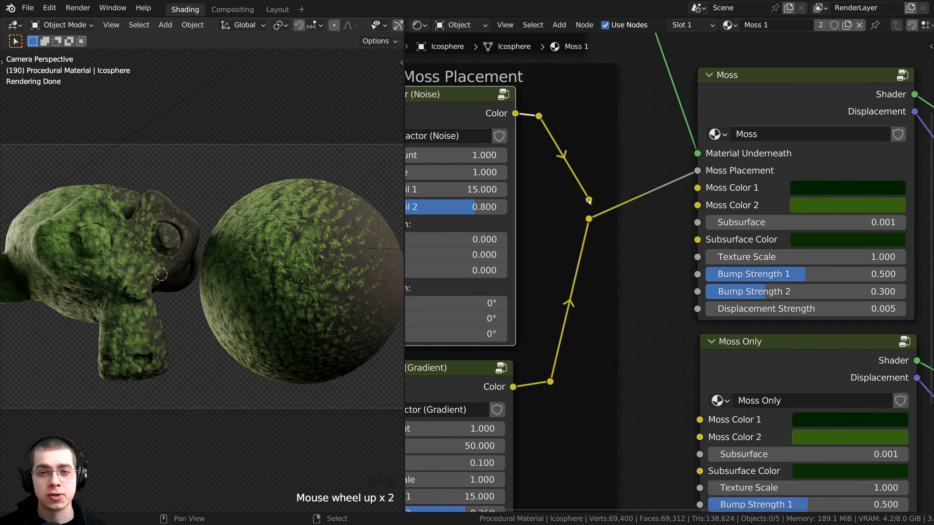
pyautogui.moveTo(589, 200); pyautogui.dragTo(698, 170)
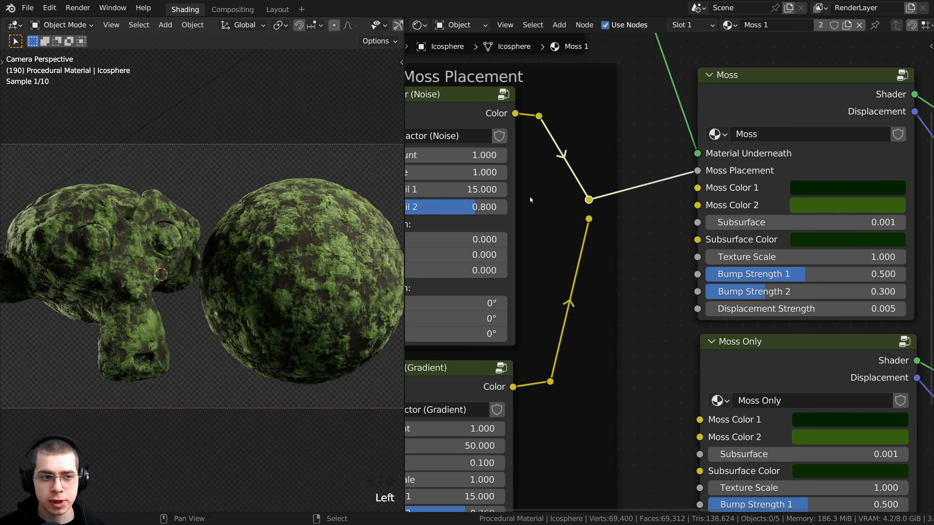
# Step: Try a different Moss Color 1 on the Moss group and cancel the change
pyautogui.scroll(-2, 607, 192)
pyautogui.moveTo(651, 230); pyautogui.dragTo(627, 147, button='middle')
pyautogui.scroll(3, 627, 145)
pyautogui.scroll(1, 634, 202)
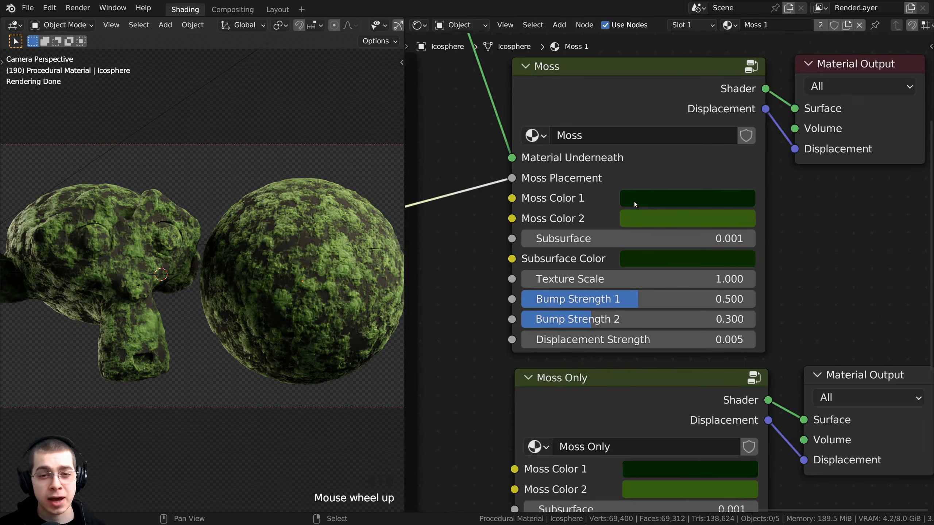
pyautogui.click(660, 197)
pyautogui.moveTo(681, 433); pyautogui.dragTo(629, 433)
pyautogui.press('Escape')
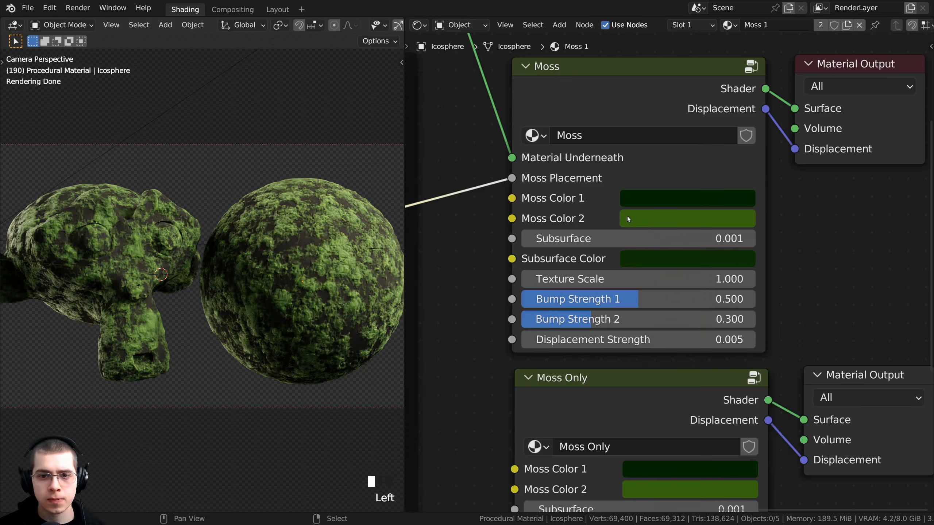
# Step: Try a different Moss Color 2 and a Subsurface of 0.086 on the Moss group, cancelling both changes
pyautogui.click(628, 217)
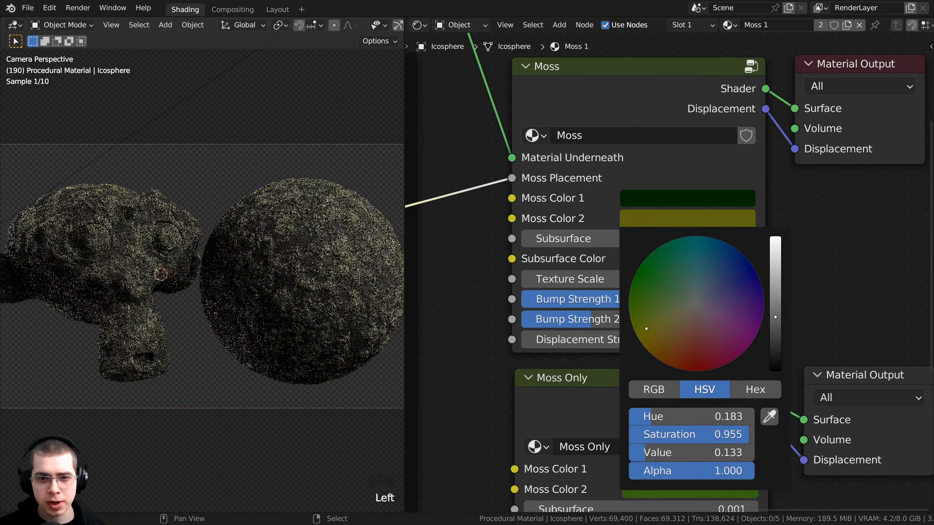
pyautogui.moveTo(655, 342); pyautogui.dragTo(651, 325)
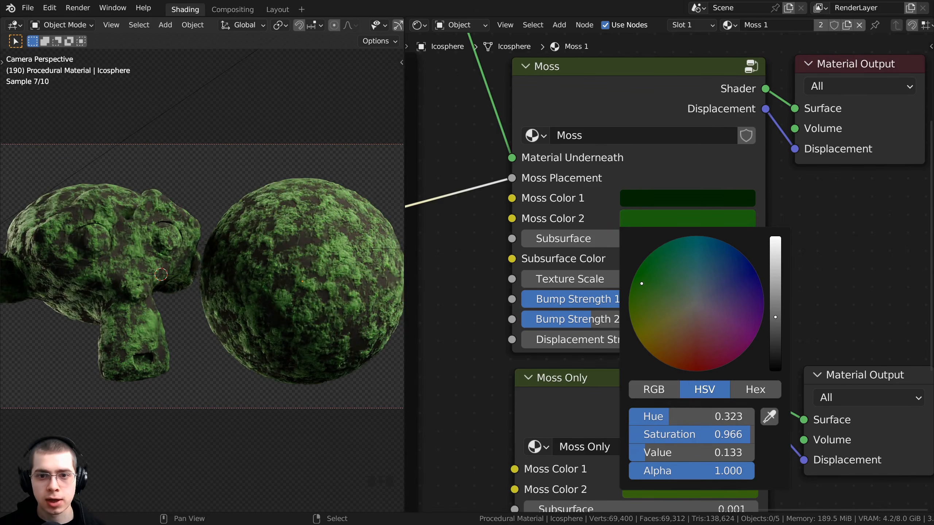
pyautogui.moveTo(579, 244); pyautogui.dragTo(597, 230, button='middle')
pyautogui.keyDown('shift'); pyautogui.moveTo(597, 229); pyautogui.dragTo(757, 224); pyautogui.keyUp('shift')
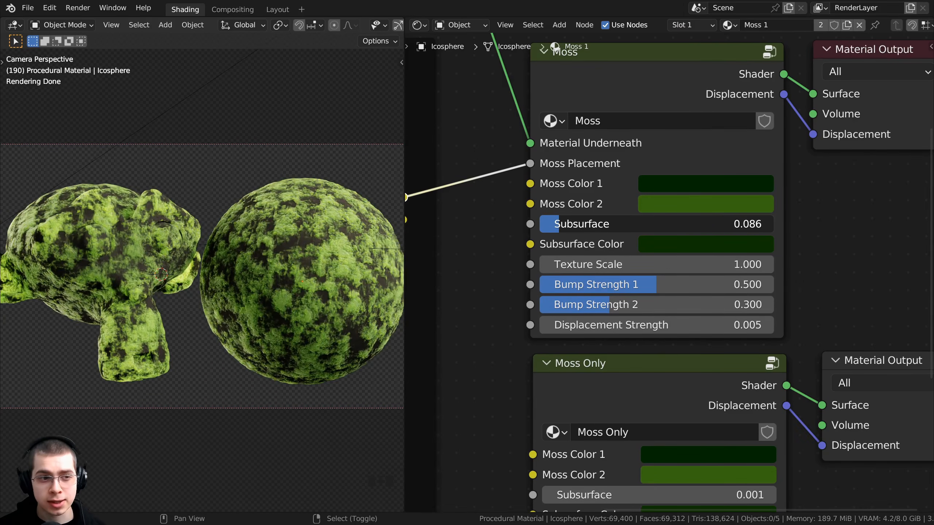
pyautogui.rightClick(598, 227)
# Step: Try a different Subsurface Color on the Moss group and cancel the change
pyautogui.scroll(-2, 598, 253)
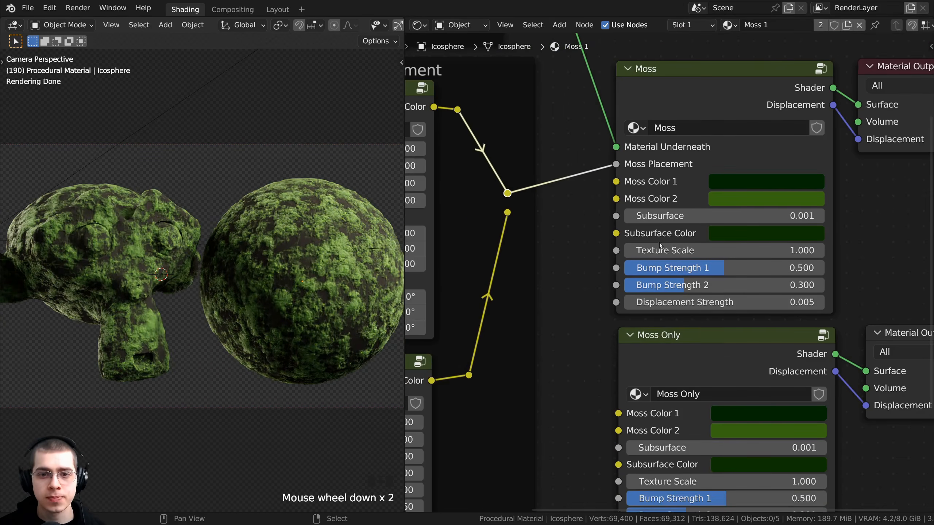
pyautogui.click(795, 239)
pyautogui.moveTo(690, 305); pyautogui.dragTo(751, 261)
pyautogui.rightClick(751, 261)
pyautogui.scroll(2, 659, 269)
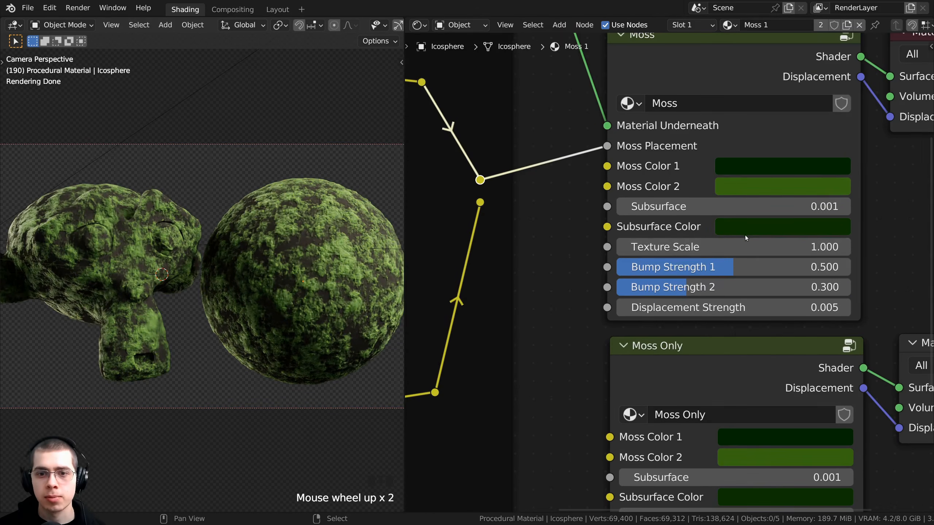
# Step: Try different Texture Scale values on the Moss group while viewing the sphere up close, cancelling each change
pyautogui.moveTo(726, 230); pyautogui.dragTo(666, 205, button='middle')
pyautogui.moveTo(666, 205)
pyautogui.mouseDown()
pyautogui.moveTo(736, 206)
pyautogui.moveTo(667, 206)
pyautogui.mouseUp()
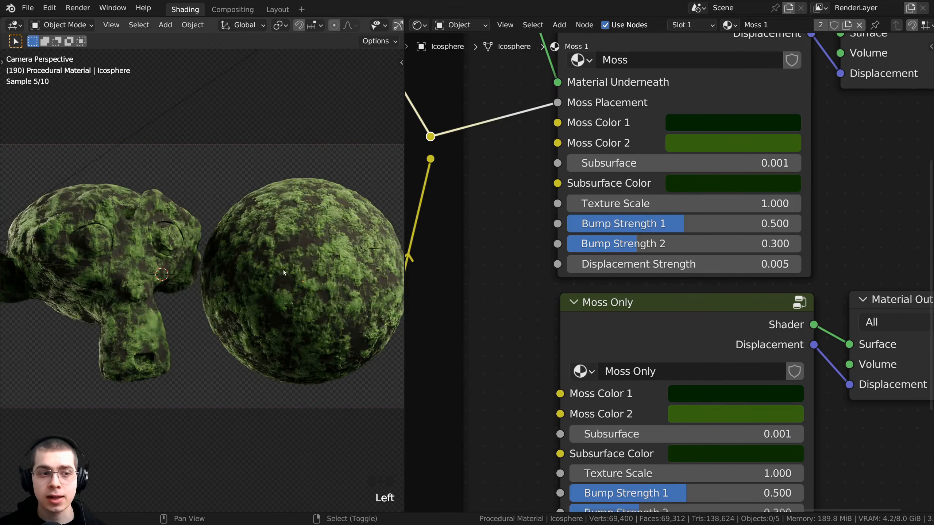
pyautogui.scroll(4, 337, 294)
pyautogui.scroll(1, 335, 282)
pyautogui.scroll(3, 252, 266)
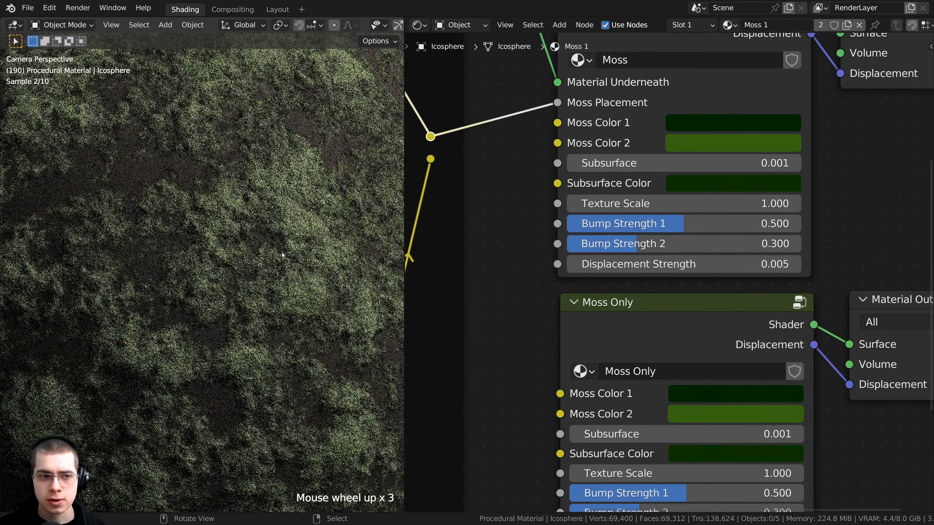
pyautogui.moveTo(681, 203)
pyautogui.mouseDown()
pyautogui.moveTo(787, 203)
pyautogui.moveTo(669, 204)
pyautogui.mouseUp()
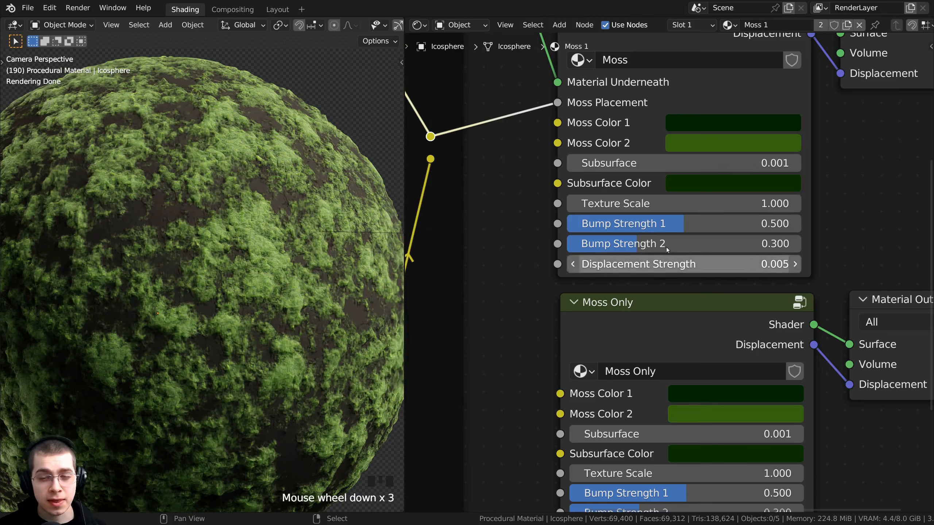
# Step: Try different Bump Strength 1, Bump Strength 2 and Displacement Strength values on the Moss group, cancelling each change
pyautogui.moveTo(657, 226); pyautogui.dragTo(551, 226)
pyautogui.rightClick(552, 226)
pyautogui.moveTo(631, 245); pyautogui.dragTo(574, 265)
pyautogui.rightClick(559, 244)
pyautogui.rightClick(574, 265)
pyautogui.keyDown('shift'); pyautogui.moveTo(651, 265); pyautogui.dragTo(651, 265); pyautogui.keyUp('shift')
pyautogui.rightClick(651, 265)
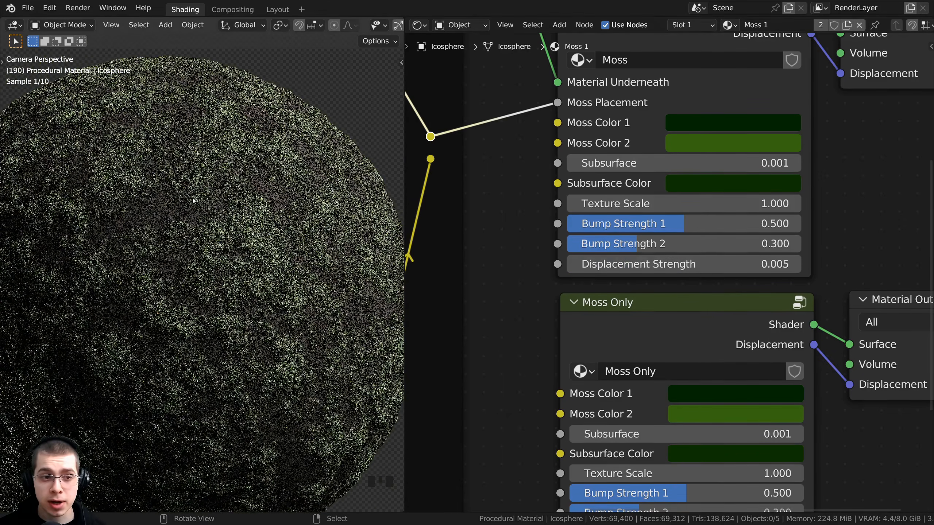
# Step: Examine the Moss Only group's color, subsurface, texture scale, bump and displacement settings
pyautogui.scroll(-4, 237, 240)
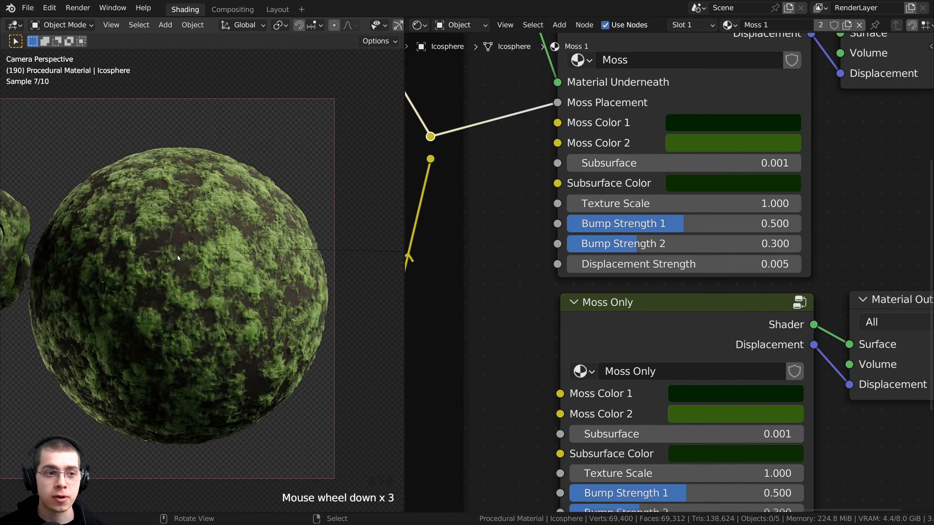
pyautogui.moveTo(629, 351); pyautogui.dragTo(580, 159, button='middle')
pyautogui.scroll(1, 578, 176)
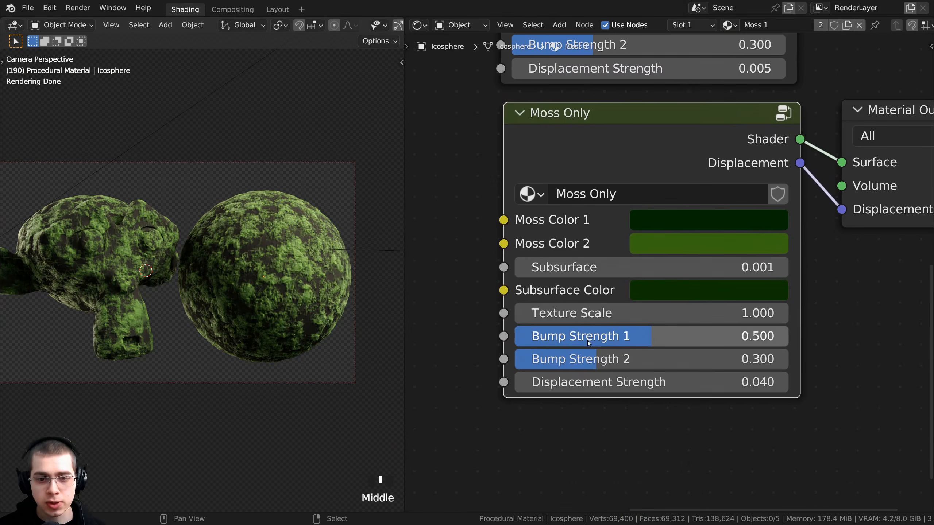
pyautogui.moveTo(565, 280); pyautogui.dragTo(580, 251, button='middle')
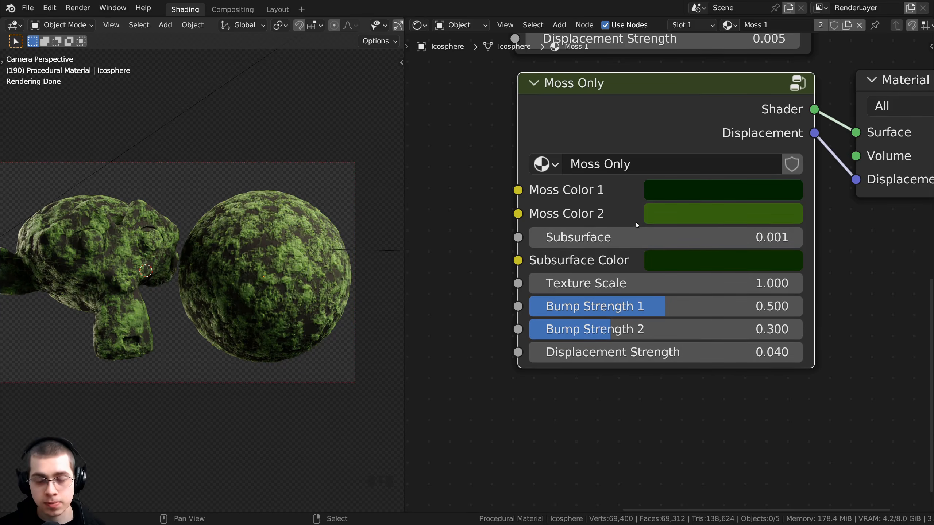
pyautogui.scroll(-5, 688, 258)
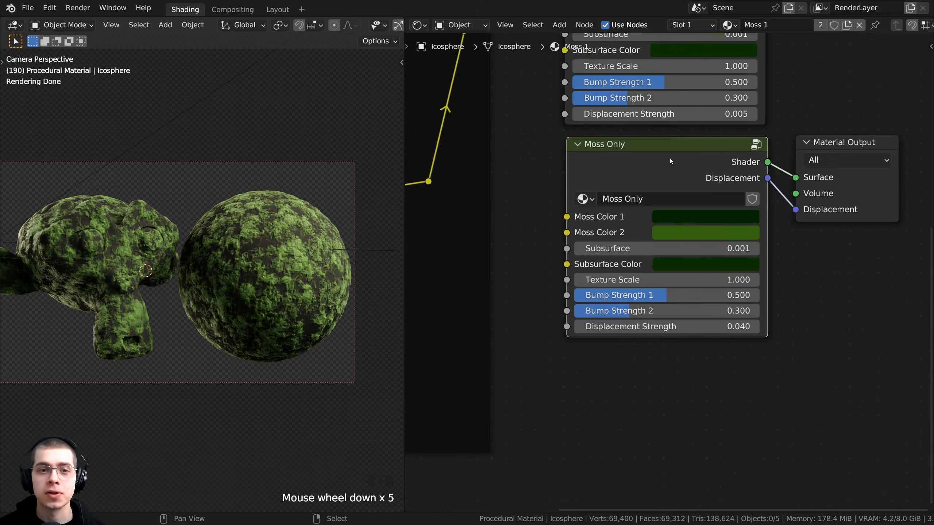
pyautogui.moveTo(670, 158); pyautogui.dragTo(703, 176, button='middle')
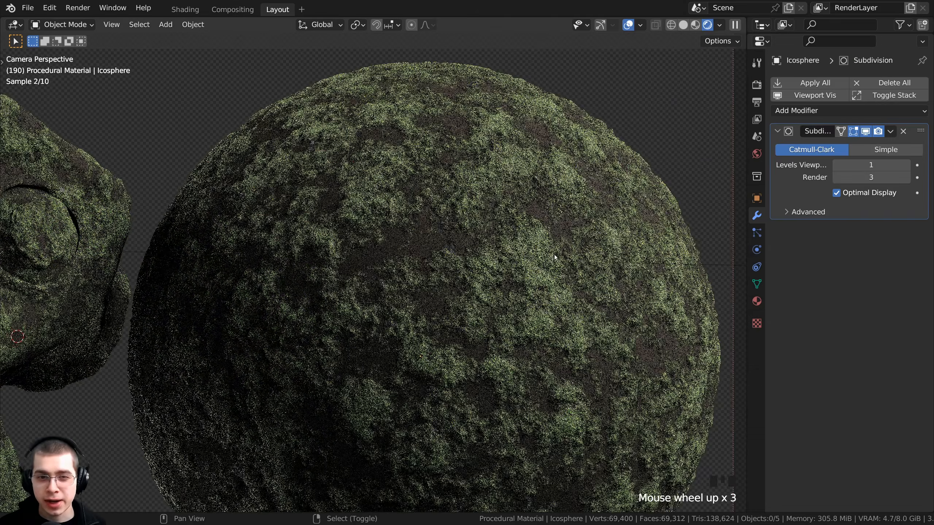
# Step: Set the icosphere's Subdivision Levels Viewport to 3 and view the sphere's displaced moss surface
pyautogui.scroll(2, 393, 141)
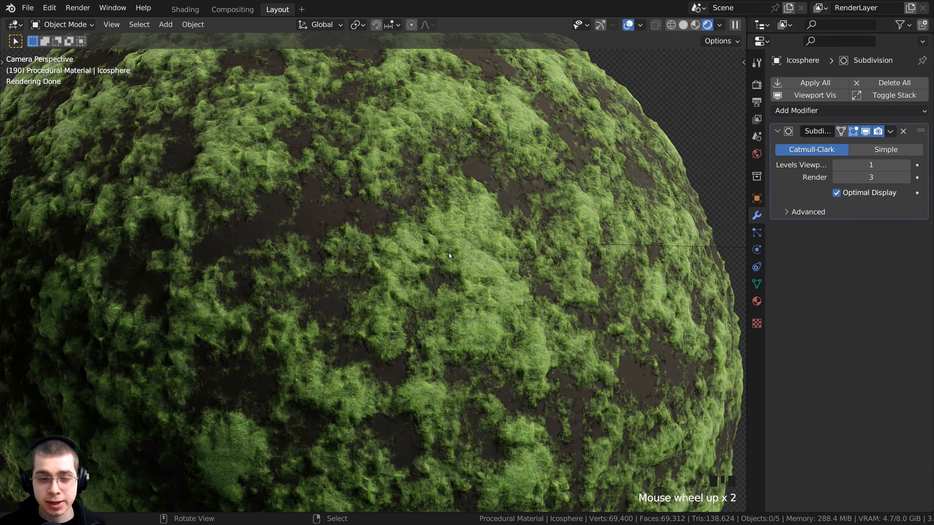
pyautogui.rightClick(448, 253)
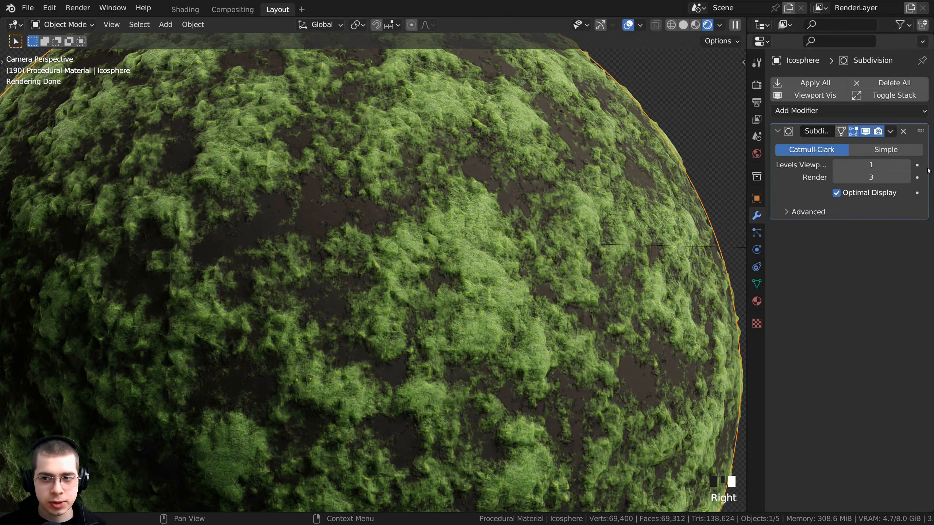
pyautogui.click(906, 166)
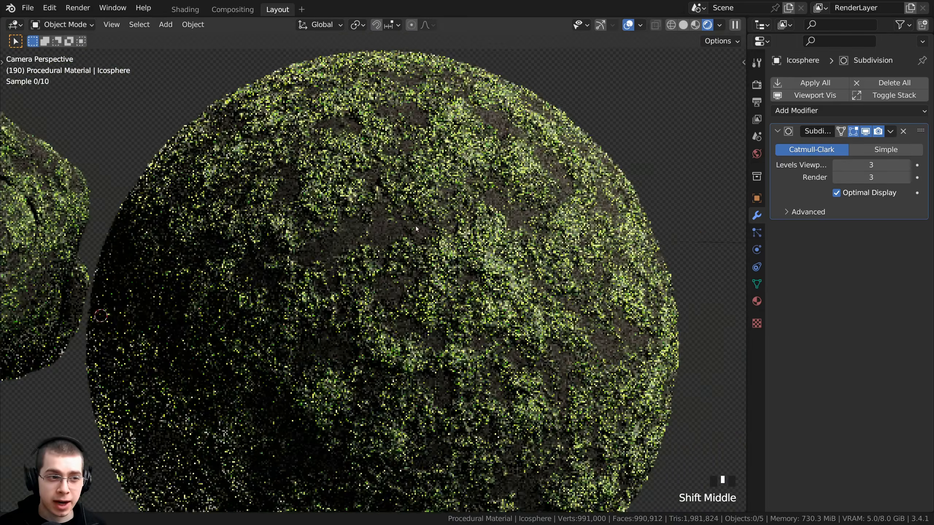
pyautogui.keyDown('shift'); pyautogui.moveTo(288, 234); pyautogui.dragTo(458, 226, button='middle'); pyautogui.keyUp('shift')
pyautogui.scroll(-1, 458, 226)
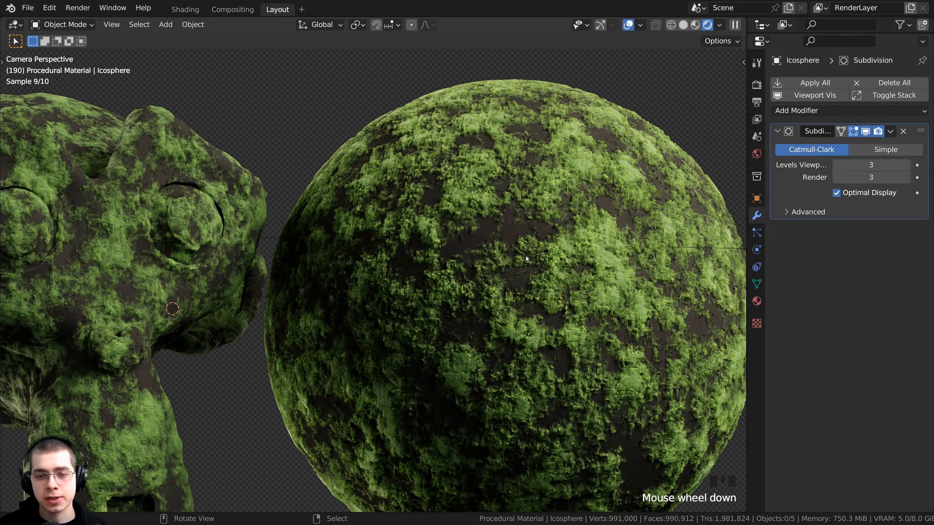
# Step: Set the monkey head's Subdivision Levels Viewport to 6 and view its moss detail up close
pyautogui.rightClick(221, 257)
pyautogui.click(906, 165)
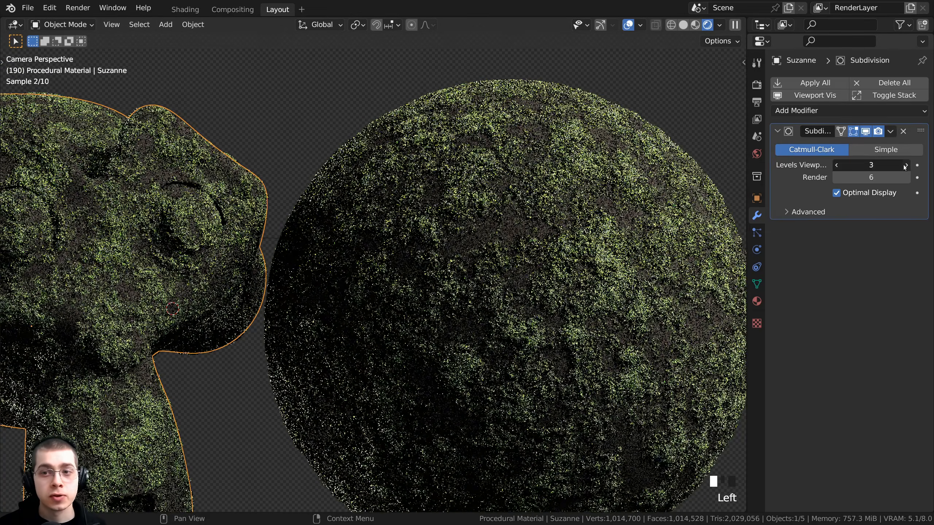
pyautogui.click(906, 165)
pyautogui.click(906, 166)
pyautogui.click(906, 165)
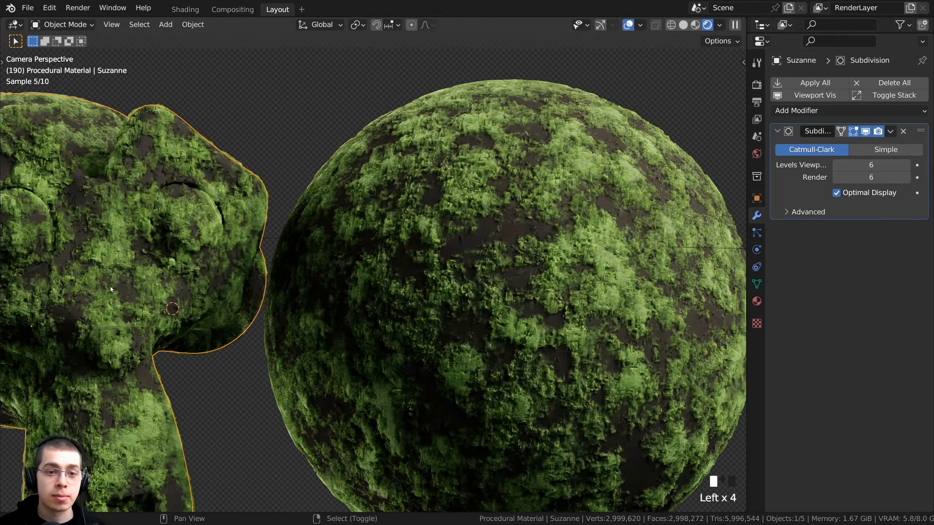
pyautogui.keyDown('shift'); pyautogui.moveTo(142, 292); pyautogui.dragTo(146, 292, button='middle'); pyautogui.keyUp('shift')
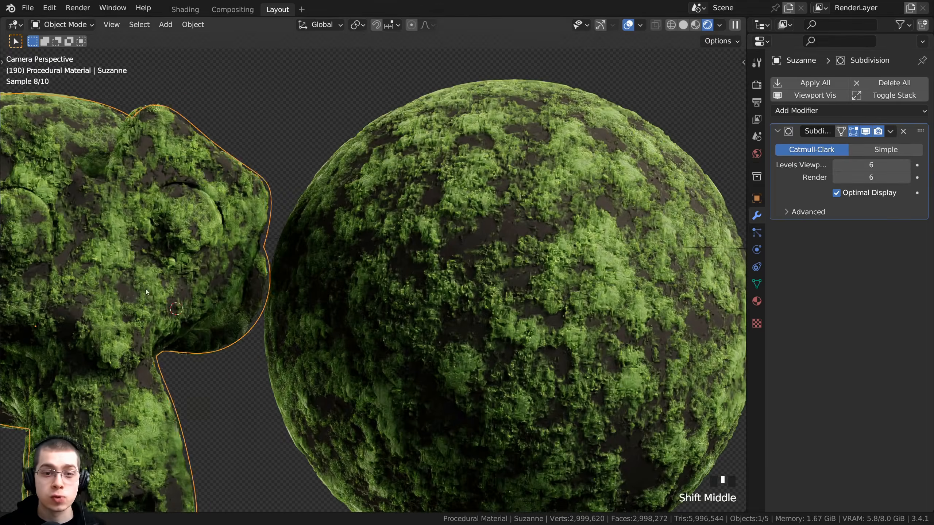
pyautogui.scroll(4, 146, 292)
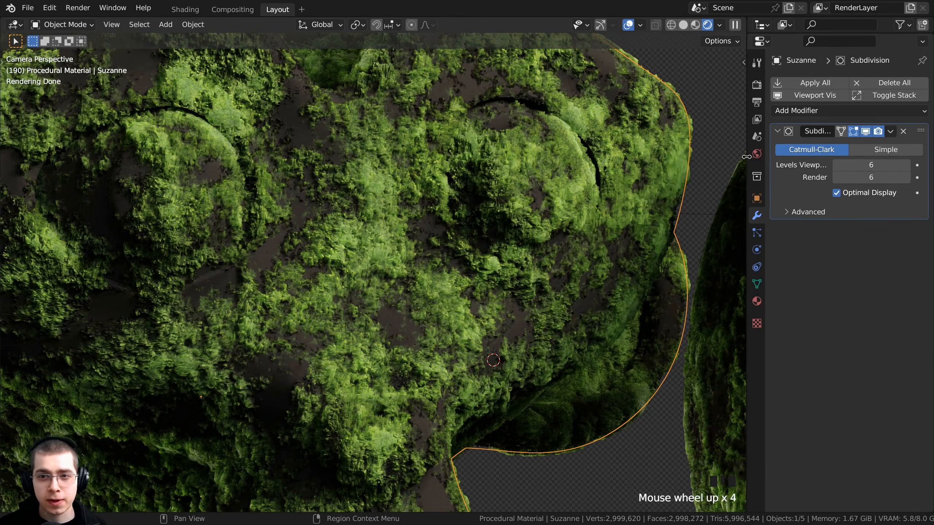
# Step: Widen the properties editor and open the Render level of the monkey head's Subdivision modifier for editing
pyautogui.moveTo(747, 156); pyautogui.dragTo(714, 156)
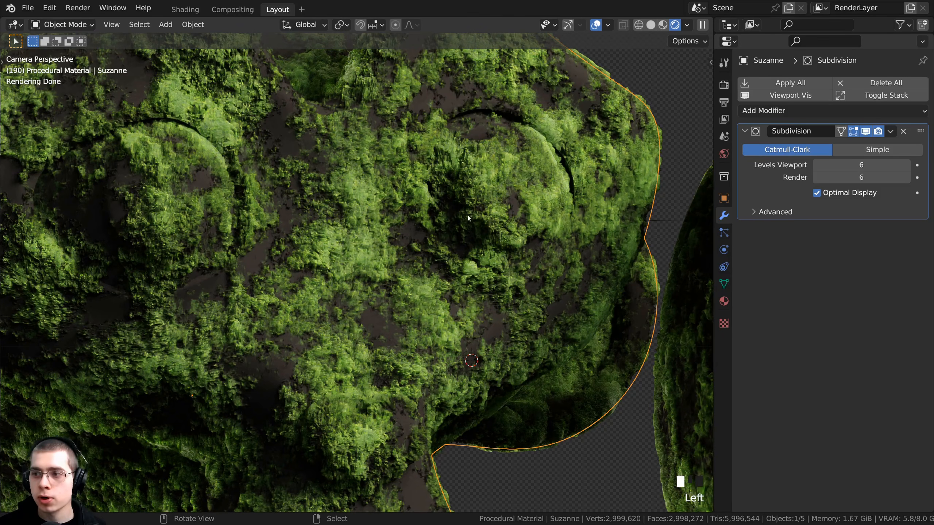
pyautogui.click(861, 178)
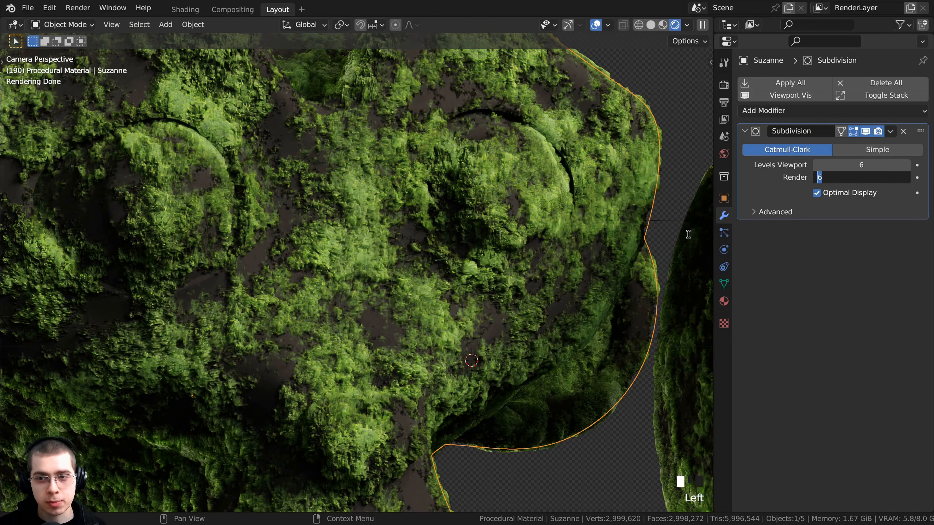
pyautogui.press('Left')
# Step: Deselect all nodes and examine the whole Moss 1 node setup, from the placement groups to the material outputs
pyautogui.scroll(-2, 424, 200)
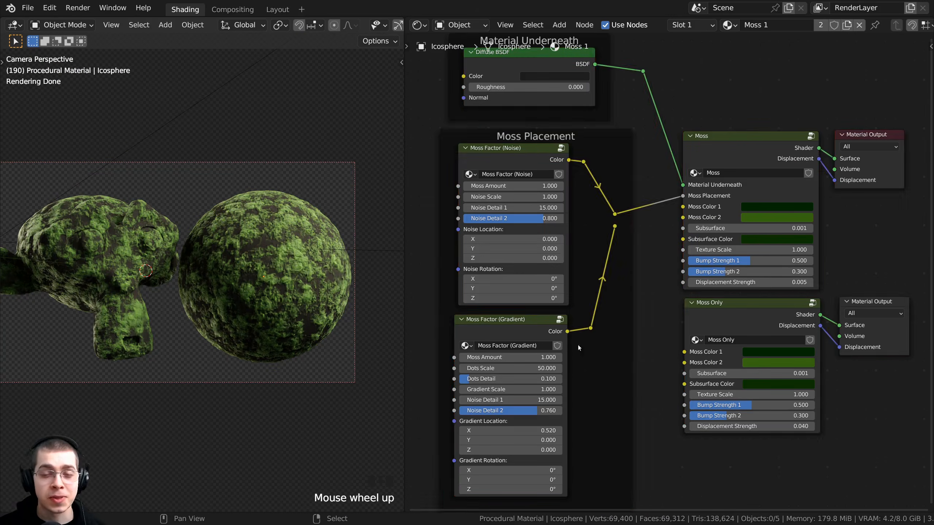
pyautogui.press('a')
pyautogui.scroll(-1, 844, 214)
pyautogui.moveTo(843, 215); pyautogui.dragTo(842, 218, button='middle')
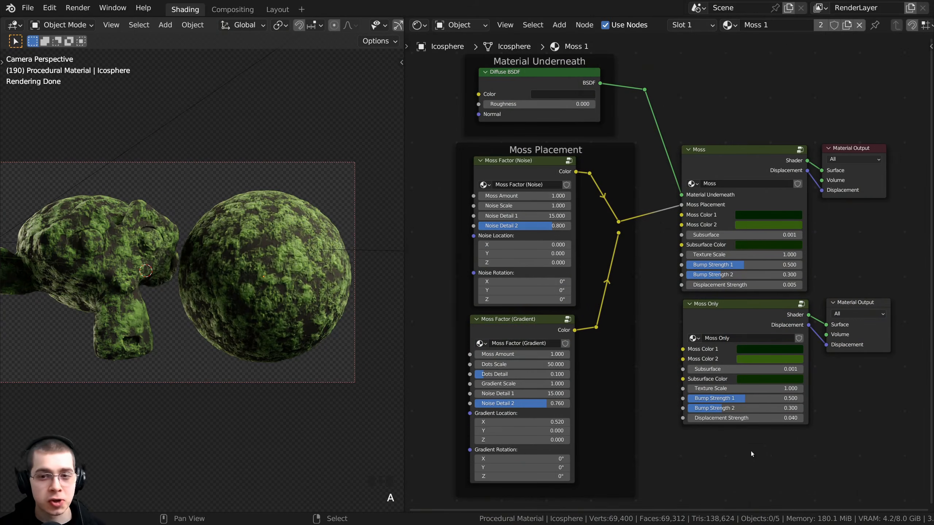
pyautogui.press('a')
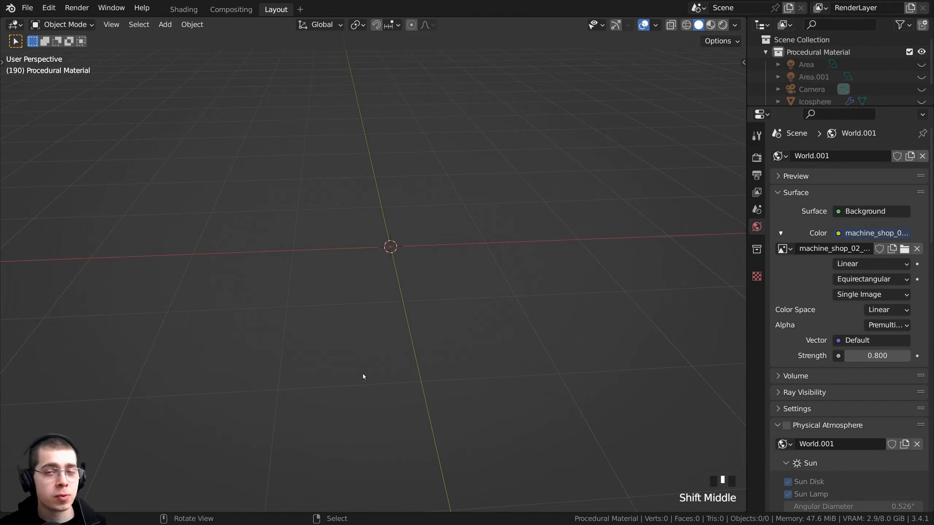
# Step: Add a Monkey mesh to the empty scene
pyautogui.moveTo(375, 343); pyautogui.dragTo(382, 339, button='middle')
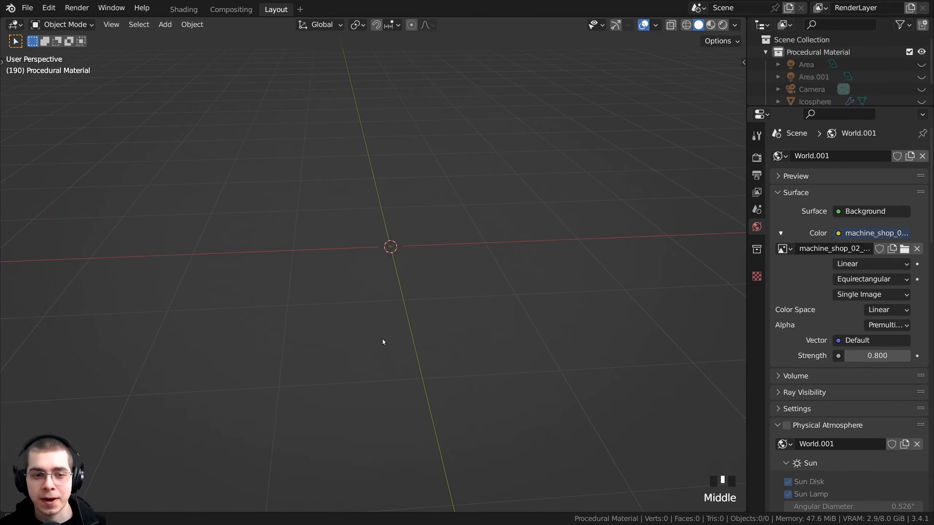
pyautogui.hotkey('shift', 'a')
pyautogui.moveTo(388, 206)
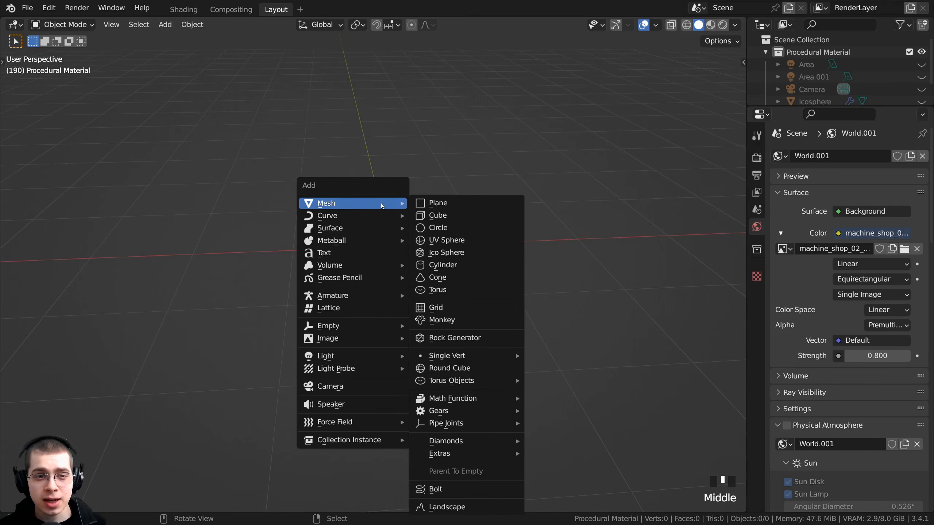
pyautogui.click(441, 321)
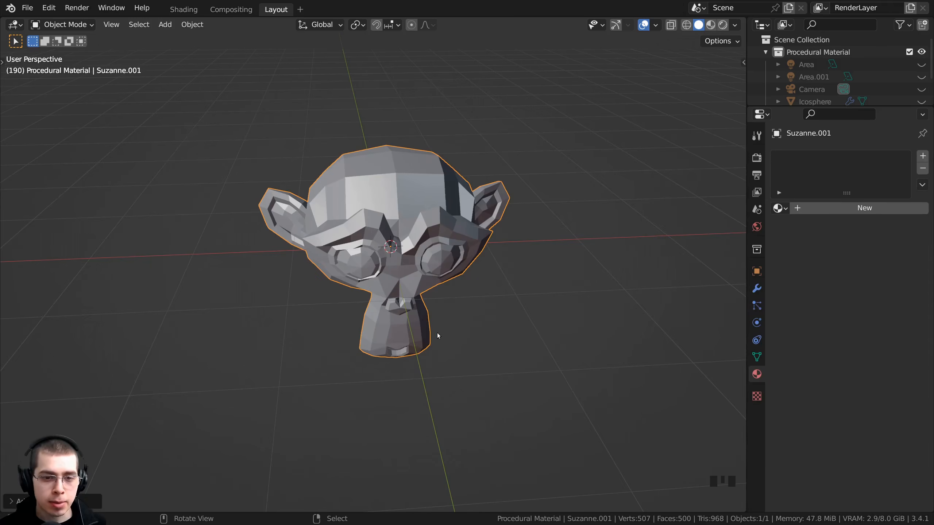
# Step: Add an Ico Sphere mesh at the origin and set its Subdivisions to 6
pyautogui.moveTo(450, 293); pyautogui.dragTo(412, 154, button='middle')
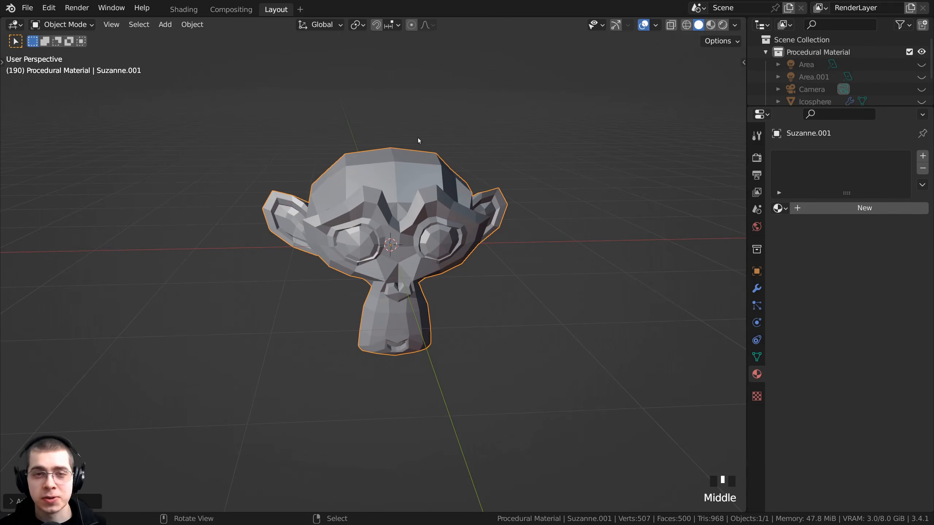
pyautogui.hotkey('shift', 'a')
pyautogui.moveTo(418, 140)
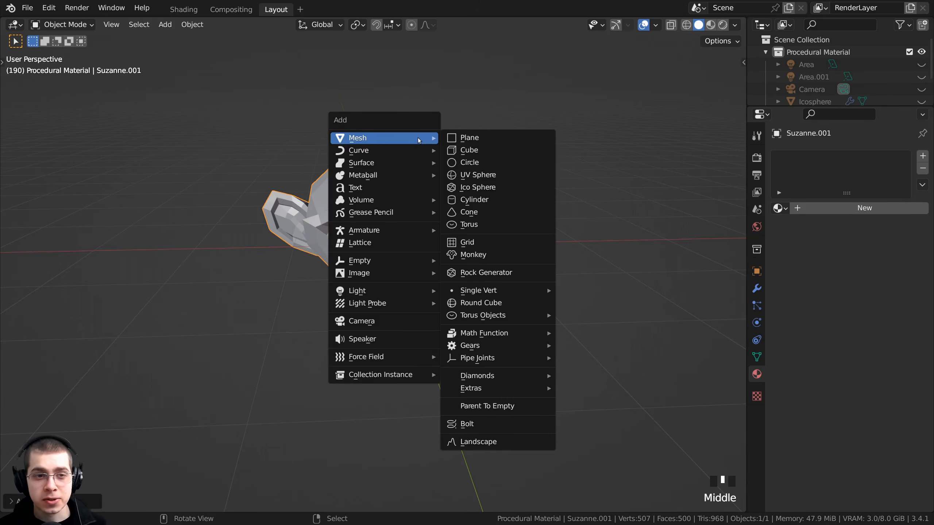
pyautogui.click(506, 186)
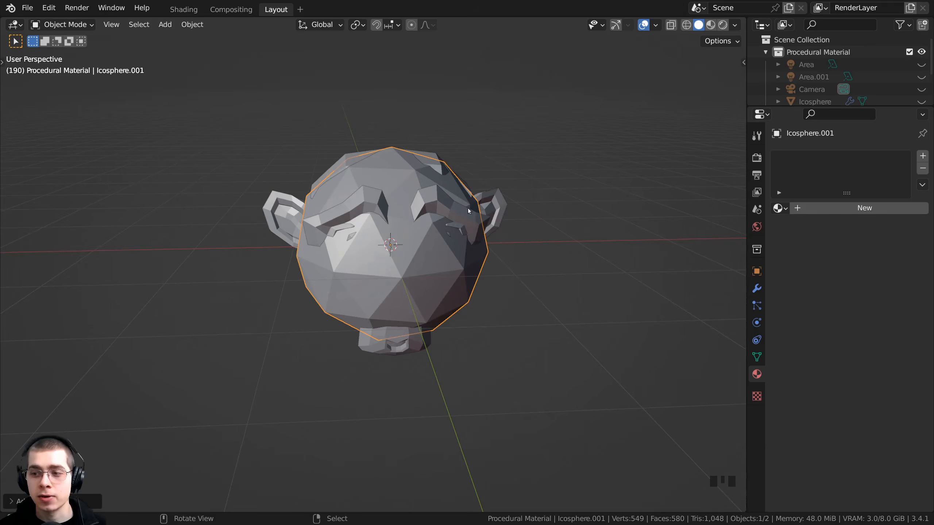
pyautogui.click(11, 500)
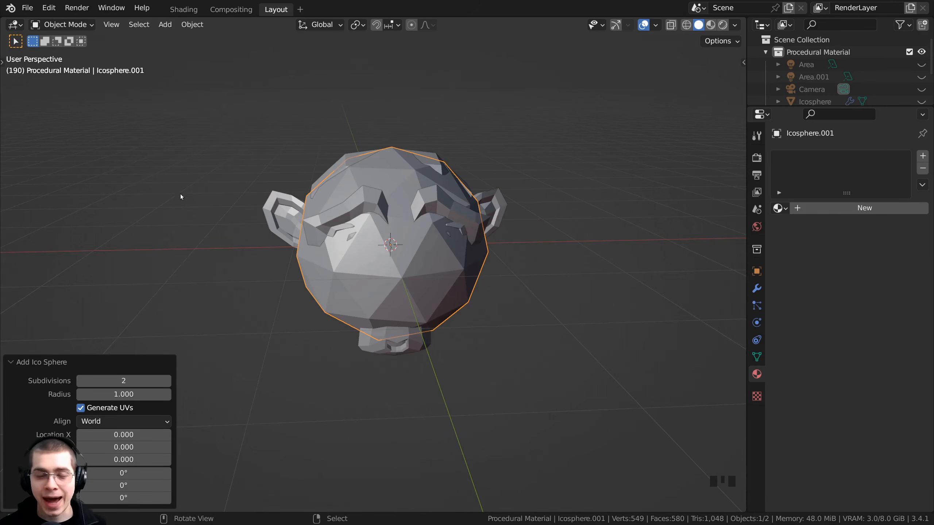
pyautogui.click(168, 381)
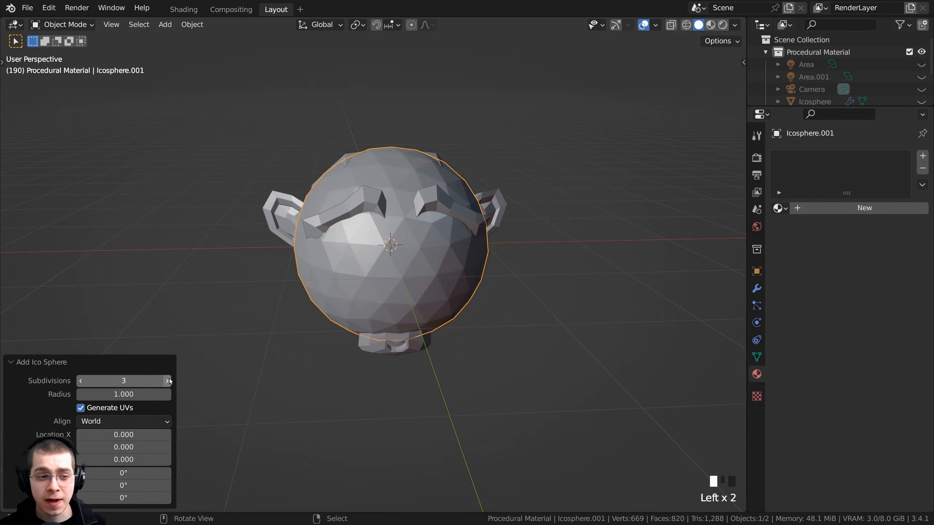
pyautogui.click(167, 381)
pyautogui.click(167, 381)
pyautogui.click(167, 381)
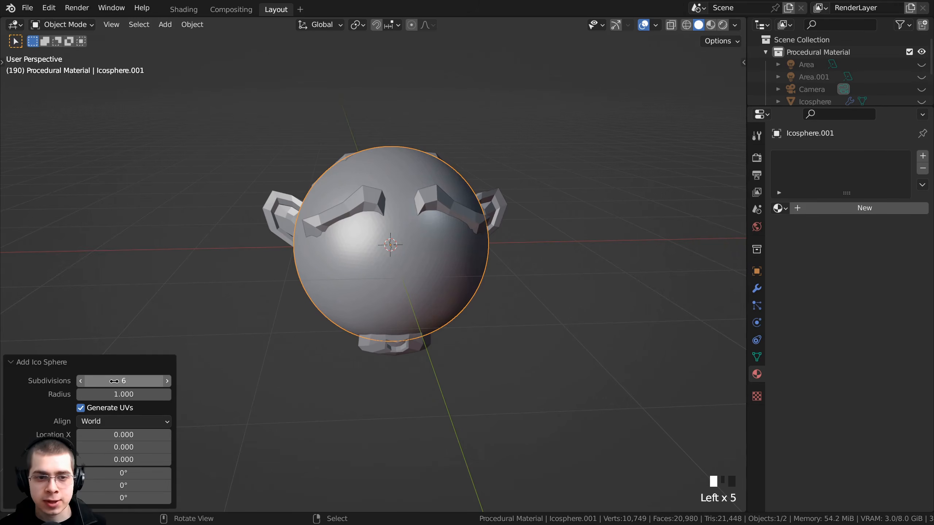
pyautogui.click(26, 364)
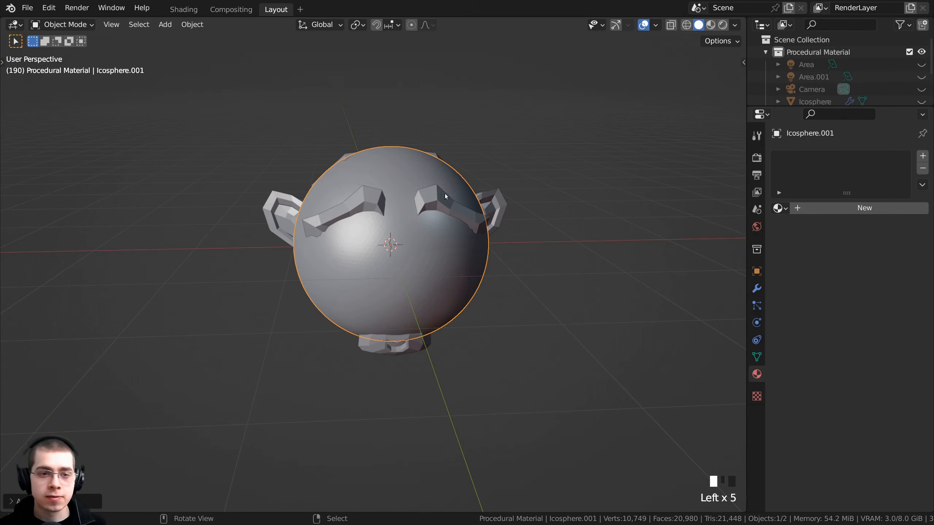
# Step: Move the ico sphere about 2.28 m along the X axis so it sits beside the monkey head
pyautogui.scroll(3, 475, 244)
pyautogui.keyDown('shift'); pyautogui.moveTo(477, 258); pyautogui.dragTo(503, 170, button='middle'); pyautogui.keyUp('shift')
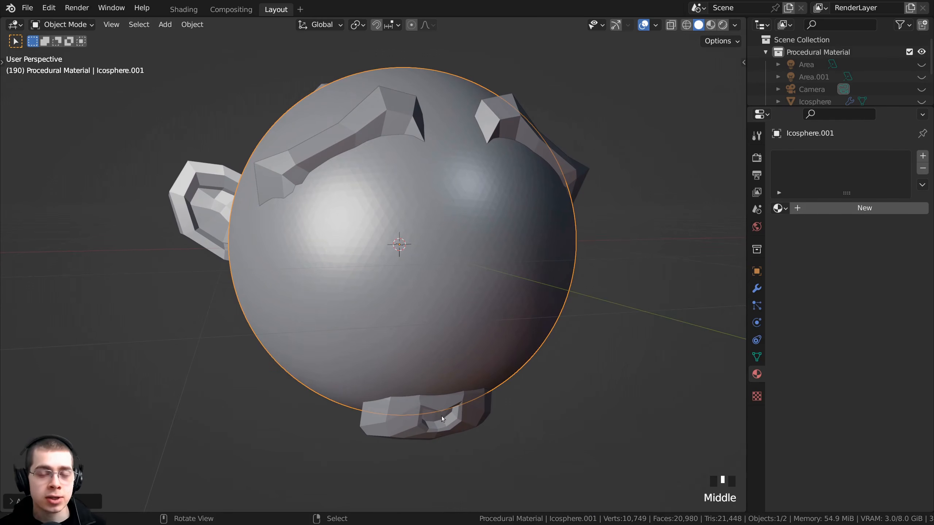
pyautogui.moveTo(437, 385); pyautogui.dragTo(389, 448, button='middle')
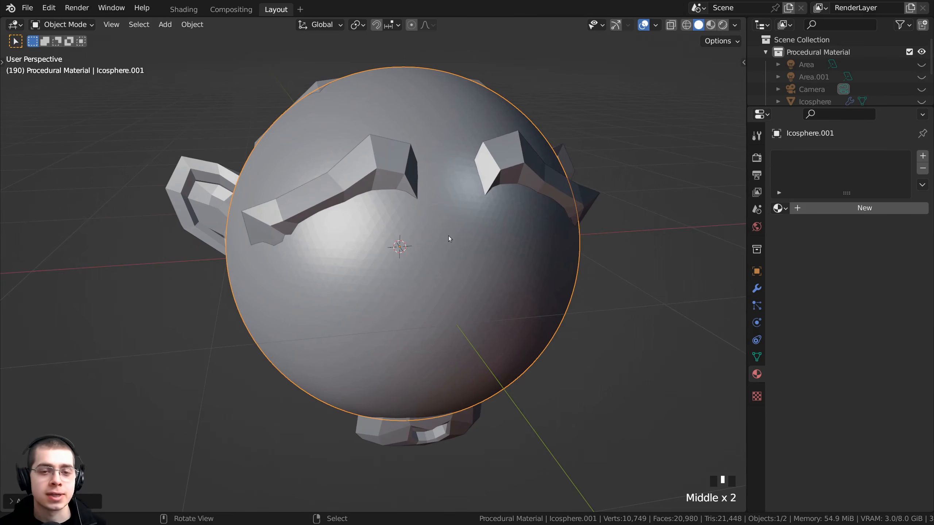
pyautogui.scroll(-3, 449, 238)
pyautogui.moveTo(386, 223); pyautogui.dragTo(352, 222, button='middle')
pyautogui.scroll(-1, 348, 224)
pyautogui.press('g')
pyautogui.press('x')
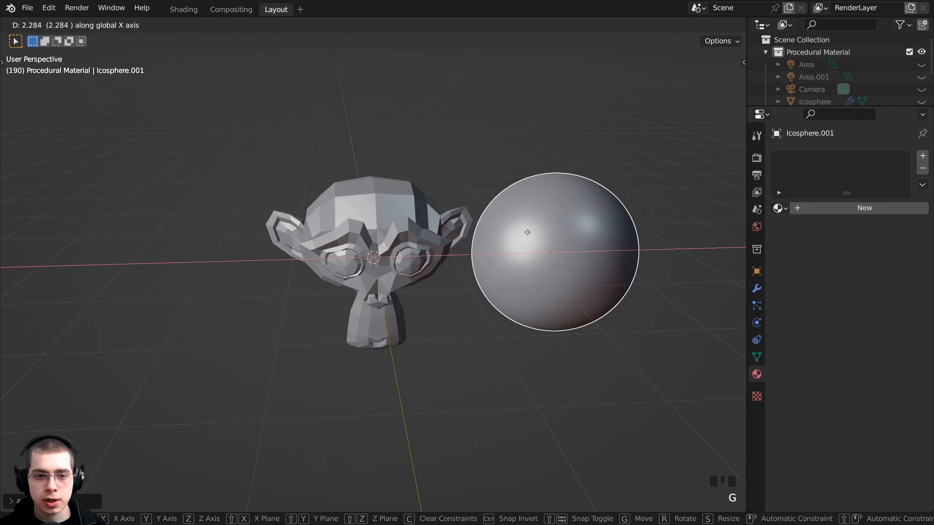
pyautogui.click(527, 232)
pyautogui.scroll(1, 409, 248)
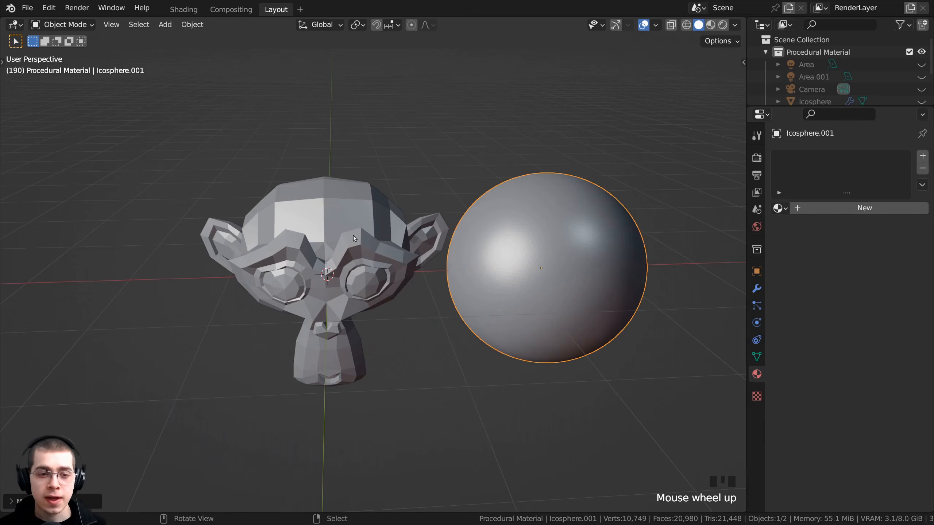
# Step: Select the monkey head together with the ico sphere and scale both down to 0.3
pyautogui.moveTo(444, 238); pyautogui.dragTo(434, 134, button='middle')
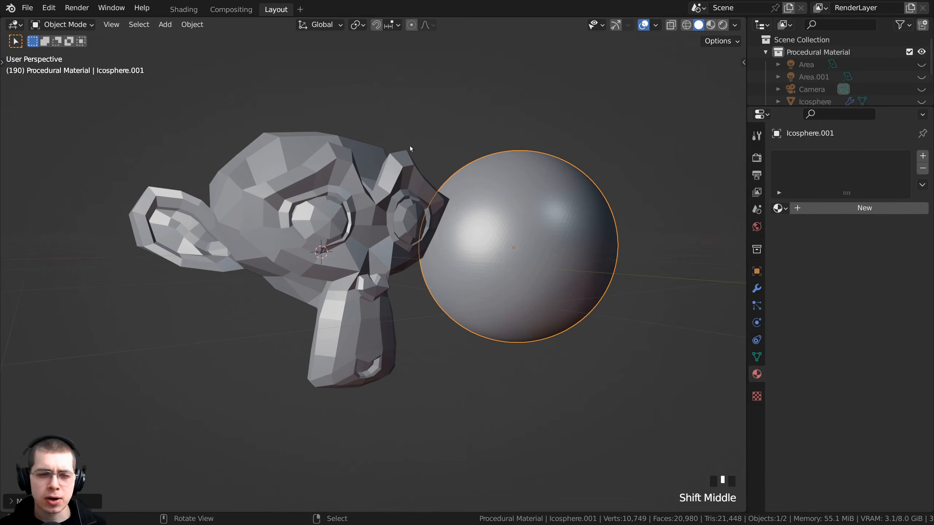
pyautogui.scroll(-2, 411, 148)
pyautogui.moveTo(410, 148); pyautogui.dragTo(358, 289, button='middle')
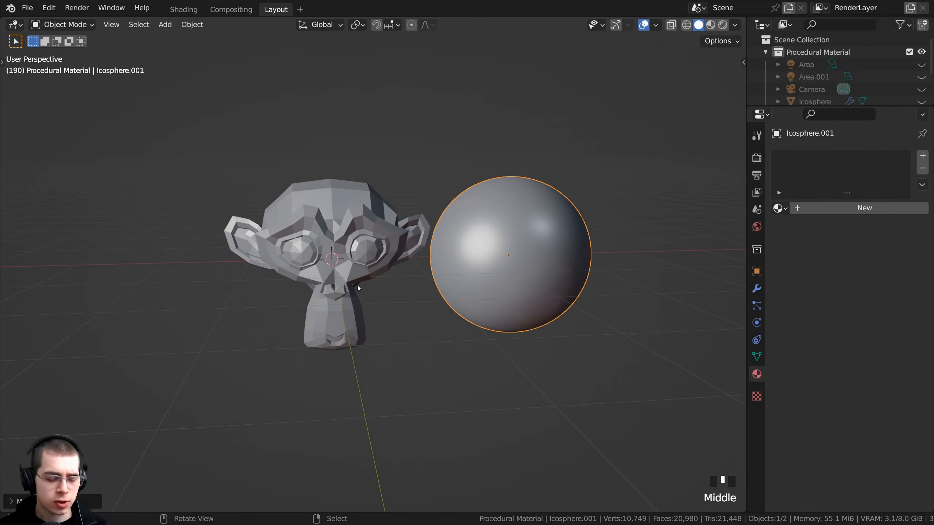
pyautogui.keyDown('shift'); pyautogui.rightClick(357, 235); pyautogui.keyUp('shift')
pyautogui.middleClick(550, 277)
pyautogui.press('s')
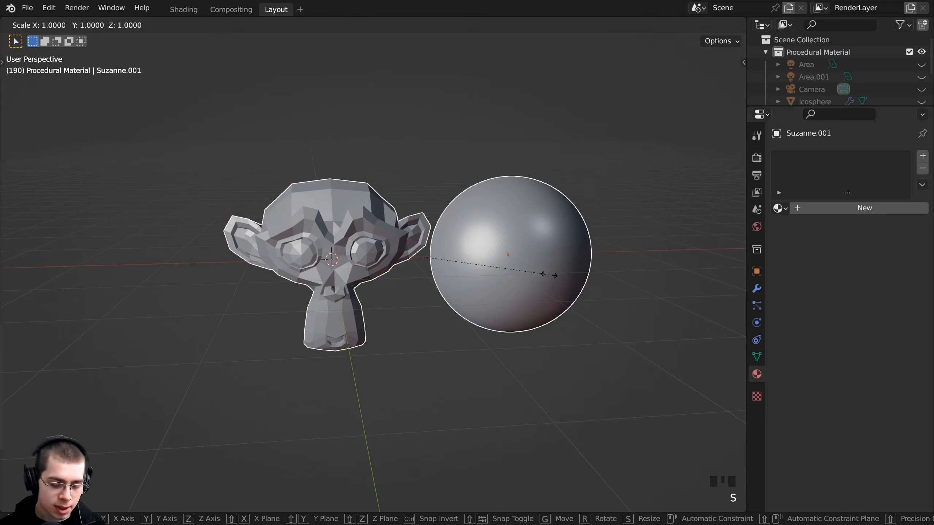
pyautogui.write('.')
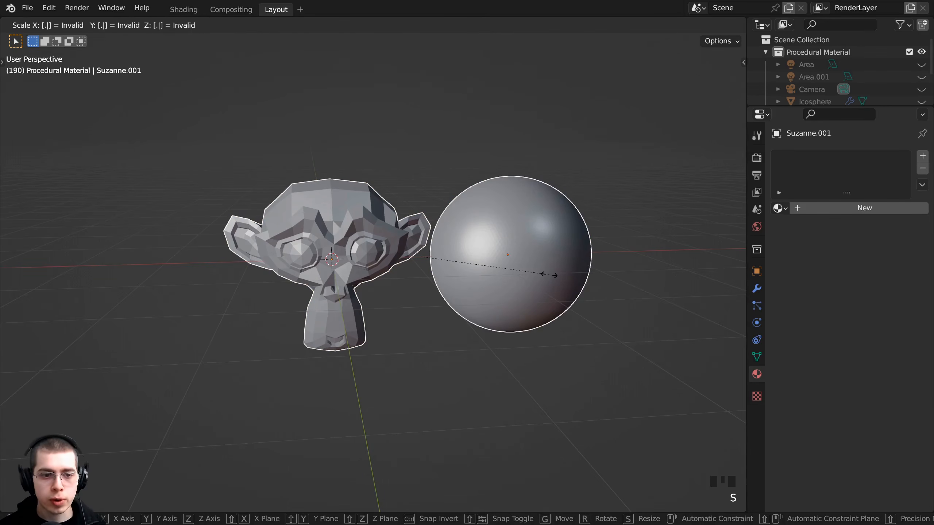
pyautogui.write('3')
pyautogui.press('Return')
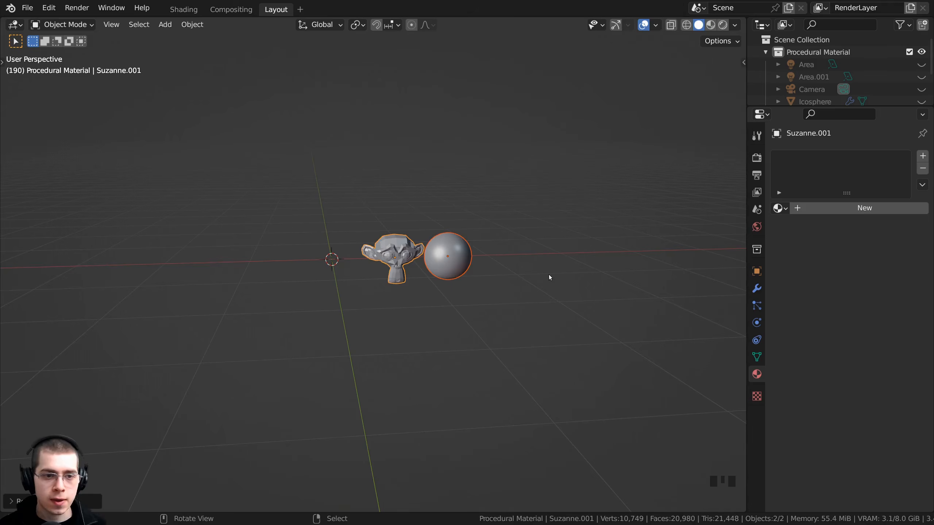
# Step: Move both objects in the negative X direction so the pair is roughly centred on the world origin
pyautogui.scroll(3, 549, 278)
pyautogui.press('g')
pyautogui.press('x')
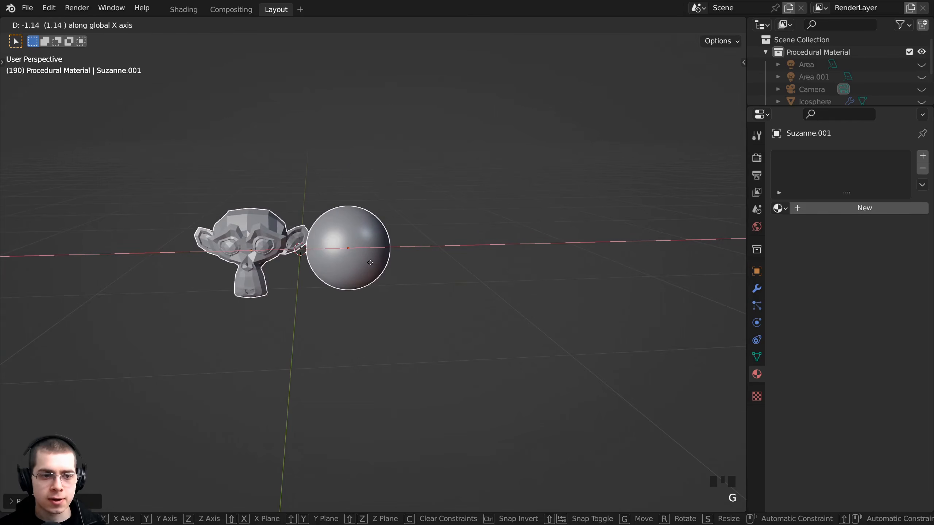
pyautogui.click(292, 261)
# Step: Apply the scale of the monkey head and the ico sphere
pyautogui.keyDown('shift'); pyautogui.moveTo(292, 261); pyautogui.dragTo(379, 263, button='middle'); pyautogui.keyUp('shift')
pyautogui.hotkey('ctrl', 'a')
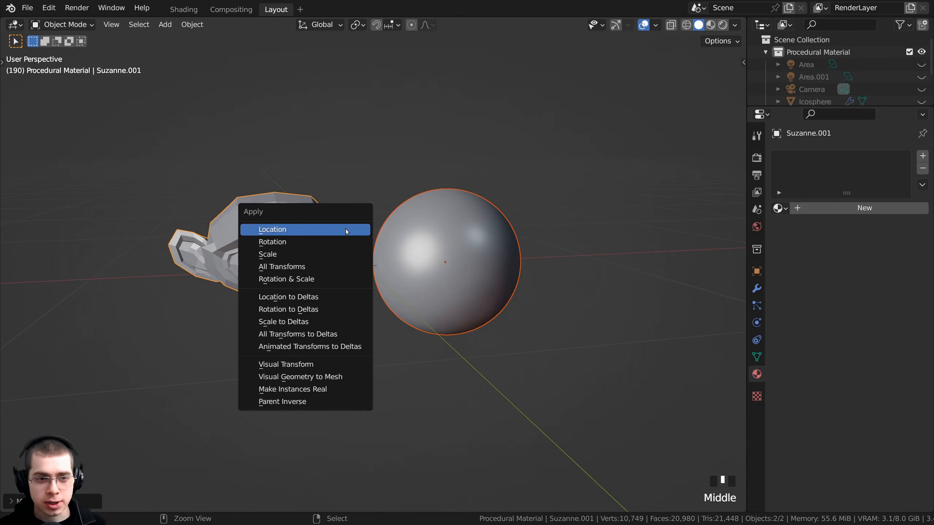
pyautogui.click(303, 256)
pyautogui.moveTo(279, 229); pyautogui.dragTo(404, 277, button='middle')
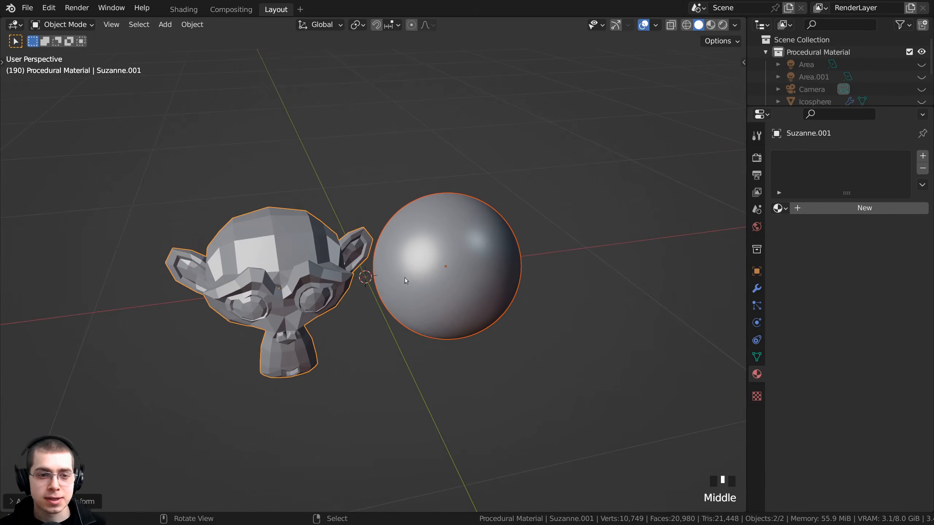
pyautogui.keyDown('shift'); pyautogui.moveTo(311, 262); pyautogui.dragTo(361, 259, button='middle'); pyautogui.keyUp('shift')
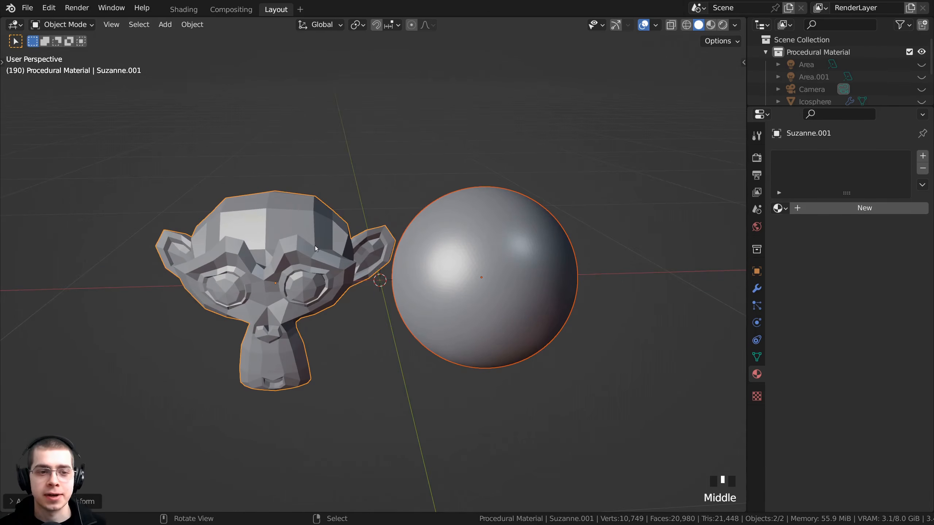
# Step: Add a Subdivision Surface modifier to the ico sphere alone, widen the properties editor and set the modifier's Render level to 3
pyautogui.hotkey('alt', 'a')
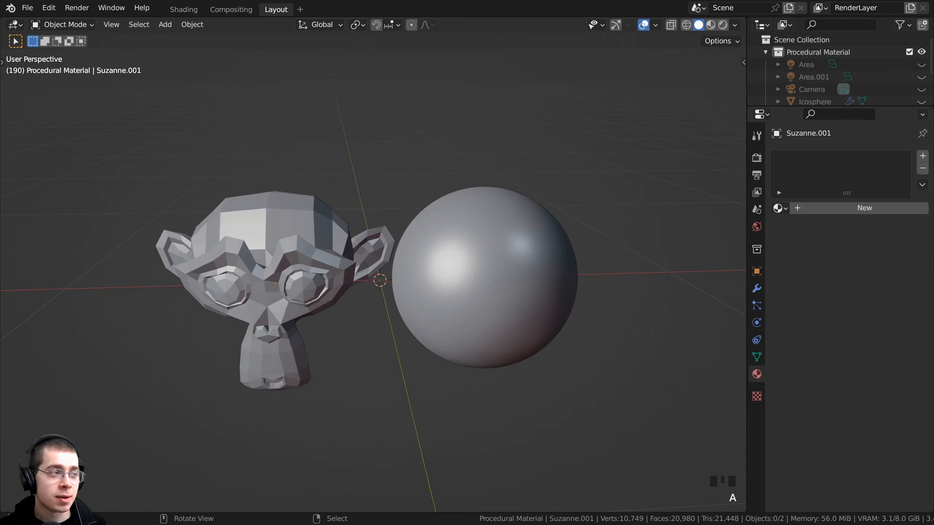
pyautogui.moveTo(439, 205); pyautogui.dragTo(464, 206, button='middle')
pyautogui.rightClick(486, 246)
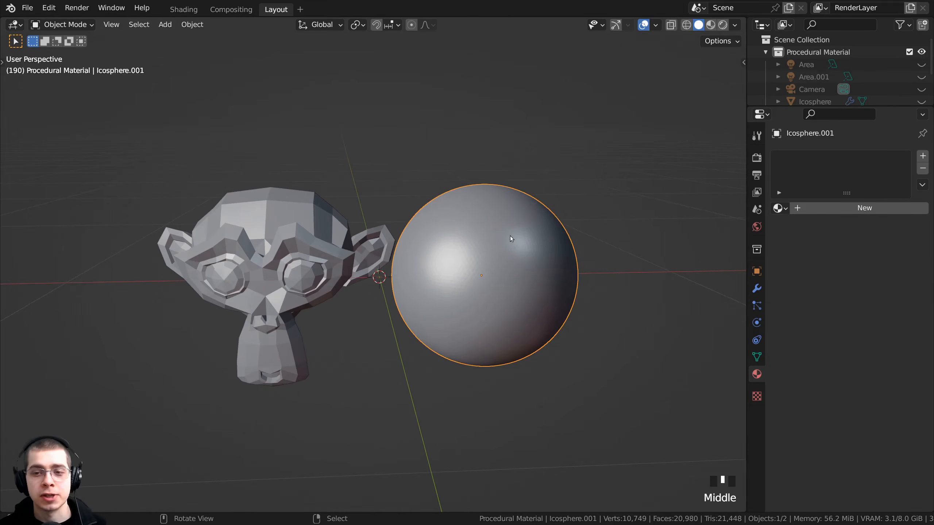
pyautogui.click(751, 291)
pyautogui.click(787, 156)
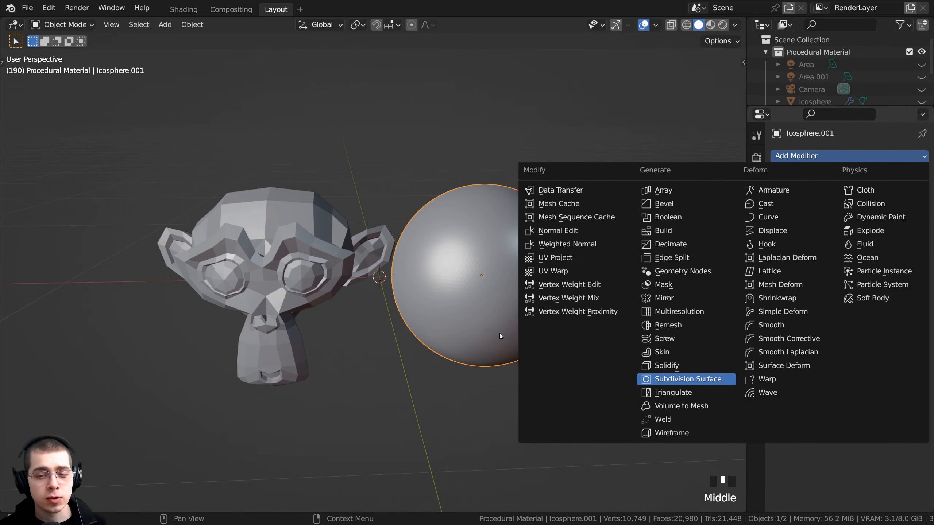
pyautogui.click(686, 379)
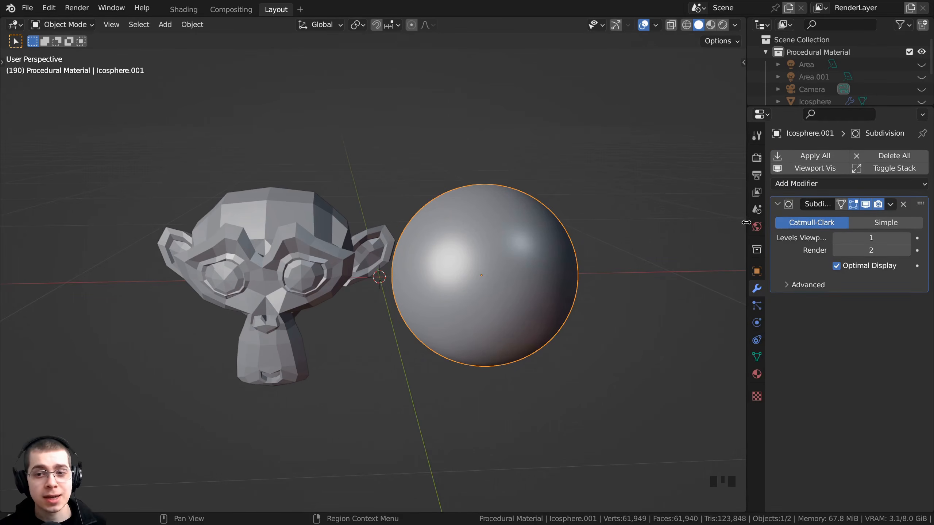
pyautogui.moveTo(747, 243); pyautogui.dragTo(673, 241)
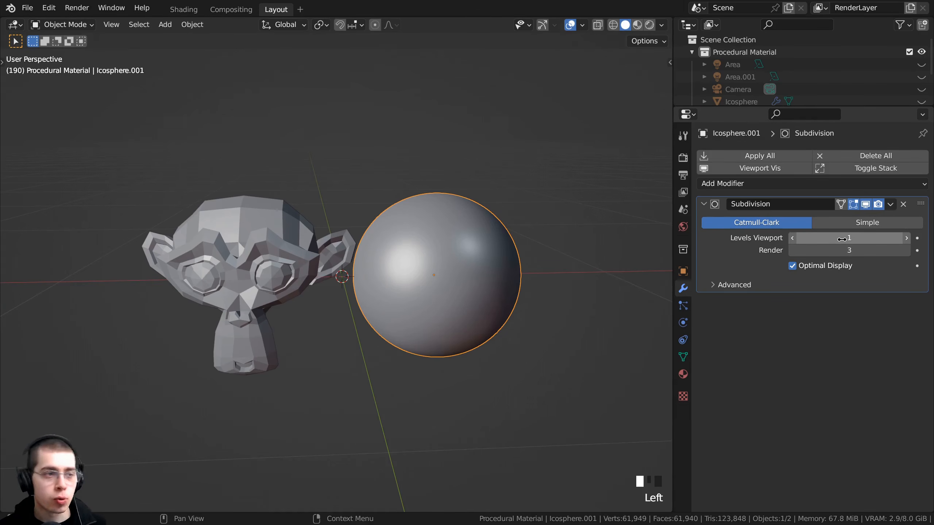
# Step: Shade the ico sphere smooth
pyautogui.scroll(3, 427, 258)
pyautogui.rightClick(356, 205)
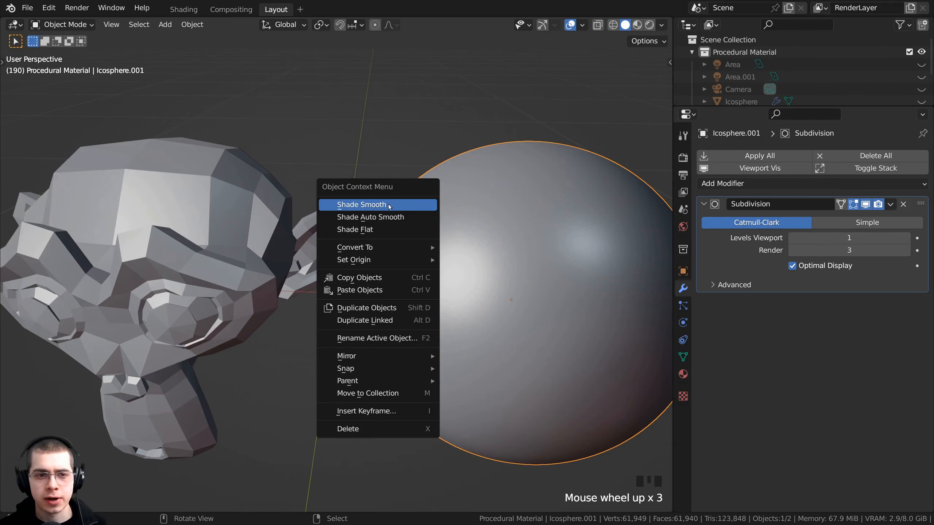
pyautogui.moveTo(314, 252); pyautogui.dragTo(295, 219, button='middle')
# Step: Give the monkey head a level 2 Subdivision Surface modifier and set its Render level to 6
pyautogui.click(305, 227)
pyautogui.scroll(-2, 268, 216)
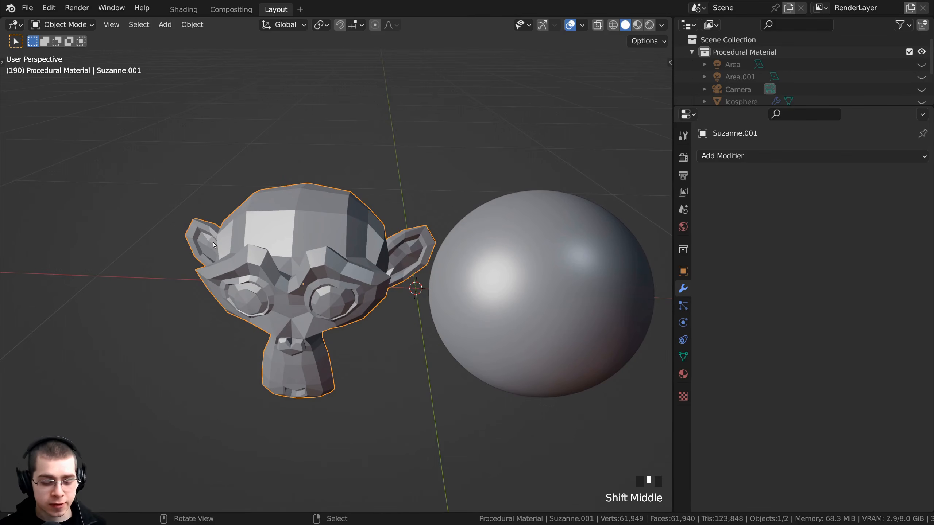
pyautogui.hotkey('ctrl', '2')
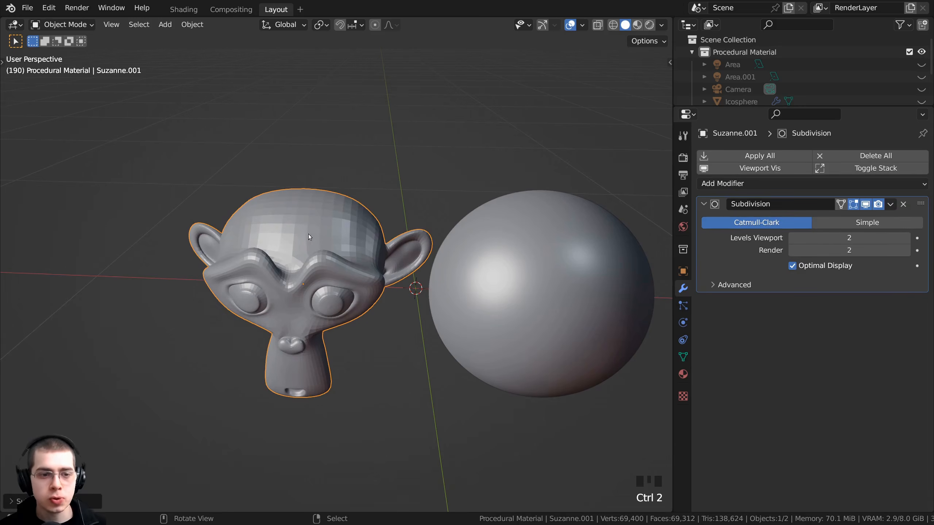
pyautogui.keyDown('shift'); pyautogui.moveTo(275, 243); pyautogui.dragTo(331, 239, button='middle'); pyautogui.keyUp('shift')
pyautogui.scroll(2, 412, 236)
pyautogui.keyDown('shift'); pyautogui.moveTo(413, 236); pyautogui.dragTo(387, 231, button='middle'); pyautogui.keyUp('shift')
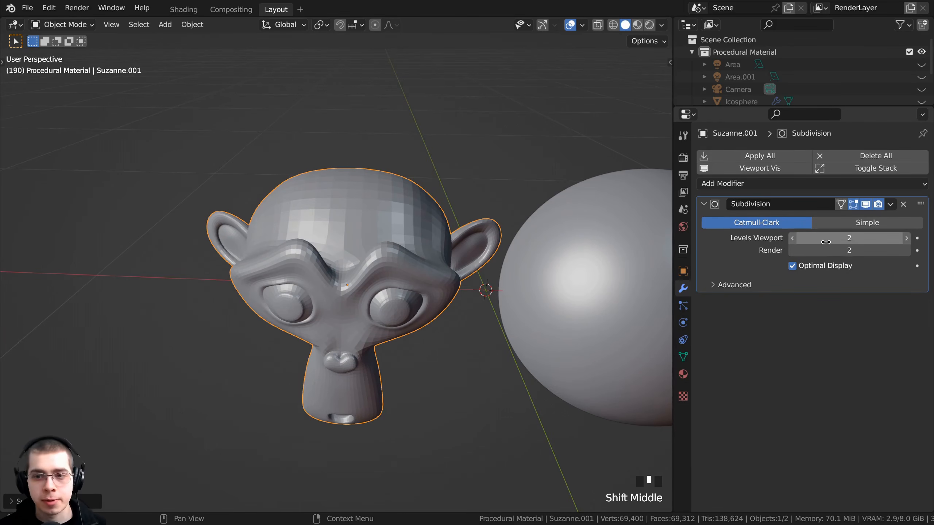
pyautogui.click(907, 250)
pyautogui.click(907, 250)
pyautogui.click(907, 251)
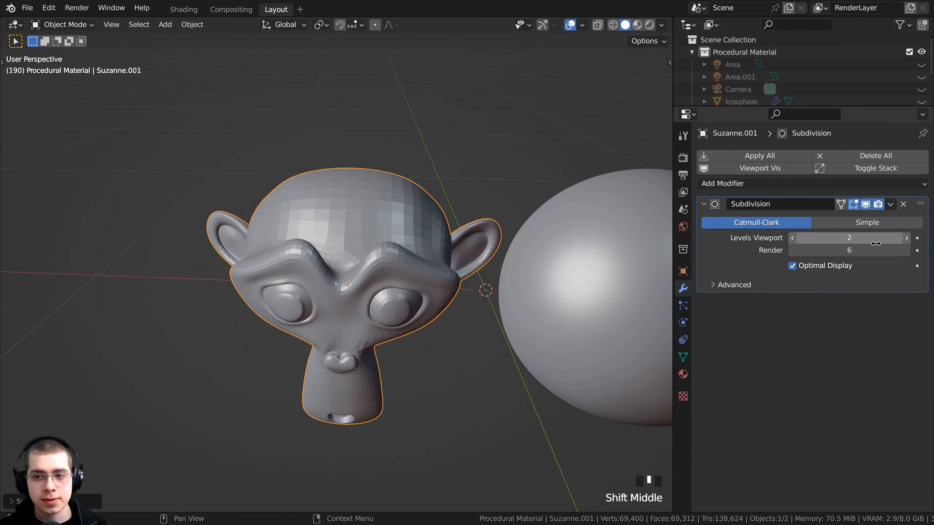
# Step: Shade the monkey head smooth
pyautogui.moveTo(370, 251); pyautogui.dragTo(394, 211, button='middle')
pyautogui.scroll(1, 394, 211)
pyautogui.press('w')
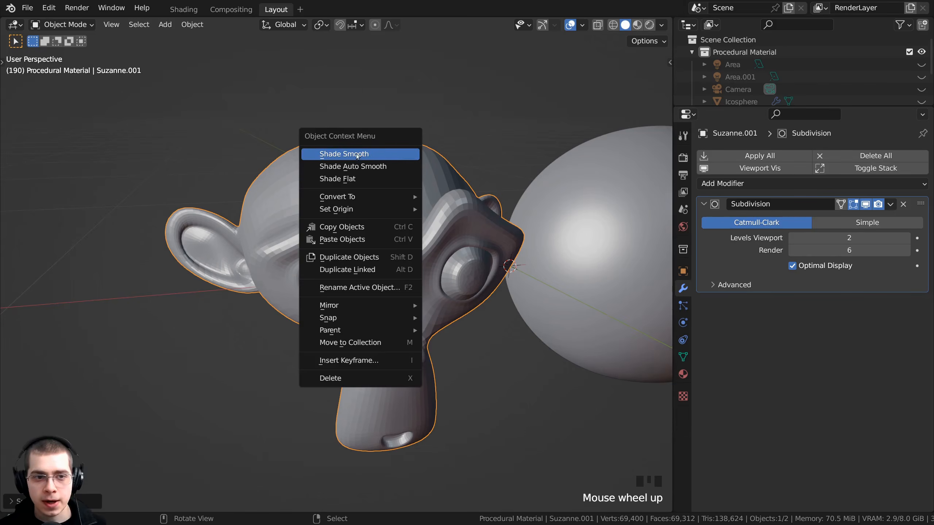
pyautogui.click(371, 154)
pyautogui.scroll(-2, 413, 257)
# Step: Reveal the hidden lights and camera, and check the selected camera's framing of the two objects
pyautogui.keyDown('shift'); pyautogui.moveTo(406, 255); pyautogui.dragTo(320, 238, button='middle'); pyautogui.keyUp('shift')
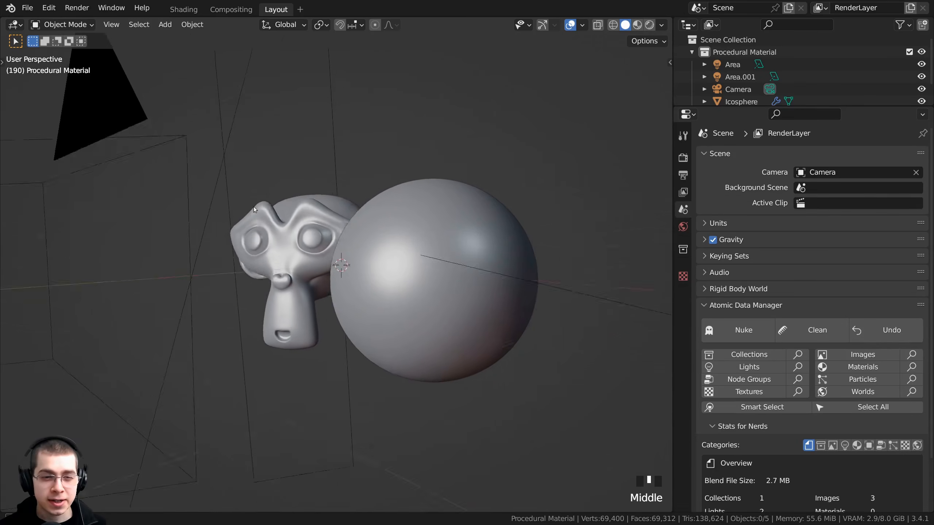
pyautogui.moveTo(254, 206); pyautogui.dragTo(433, 163, button='middle')
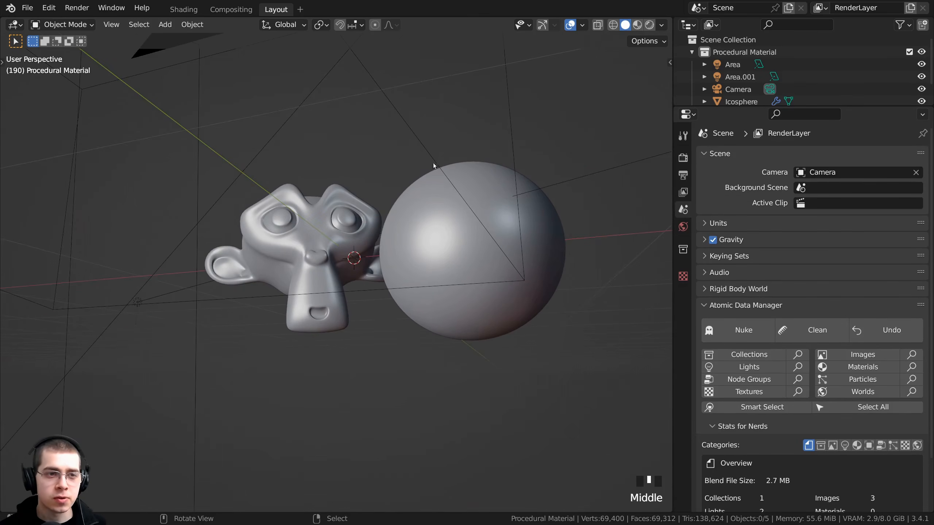
pyautogui.scroll(-1, 255, 69)
pyautogui.rightClick(258, 68)
pyautogui.press('KP_0')
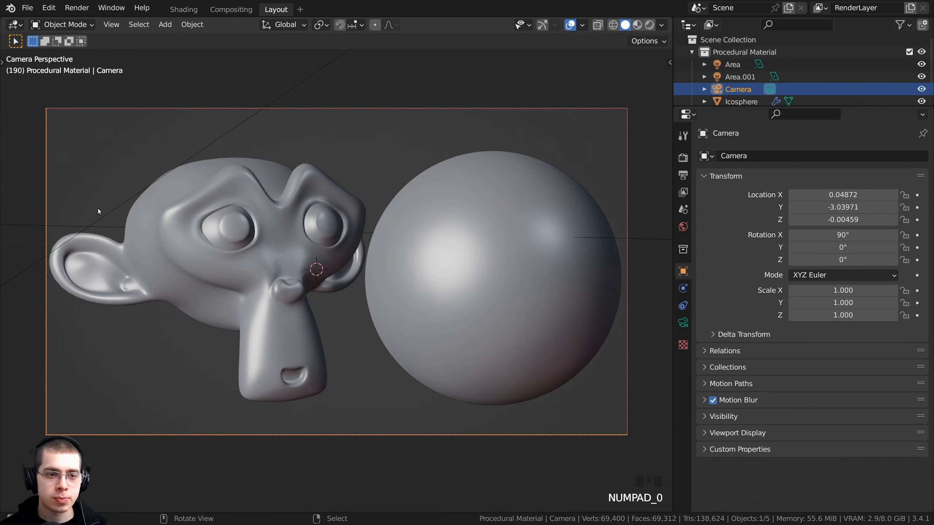
pyautogui.moveTo(329, 324); pyautogui.dragTo(347, 352, button='middle')
pyautogui.scroll(-7, 414, 302)
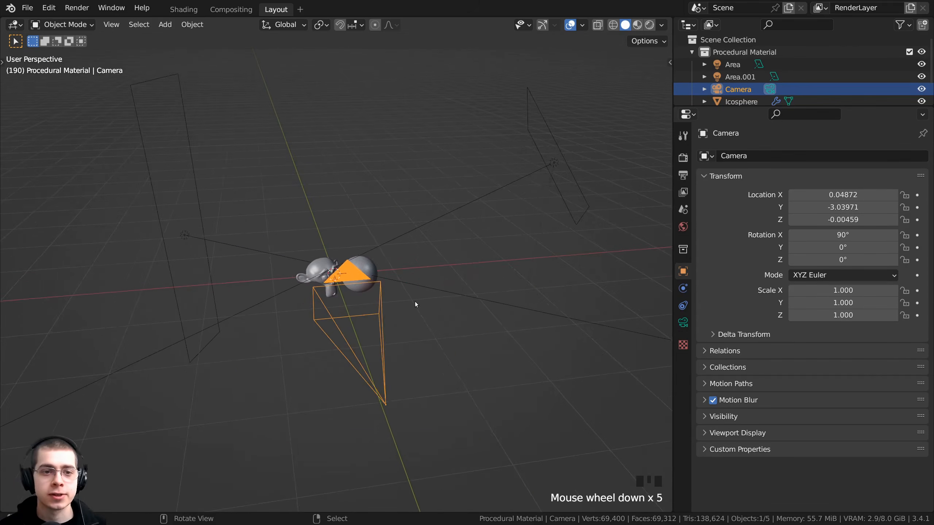
# Step: Select the square area light and inspect its placement, color, power and size settings
pyautogui.rightClick(470, 205)
pyautogui.click(684, 323)
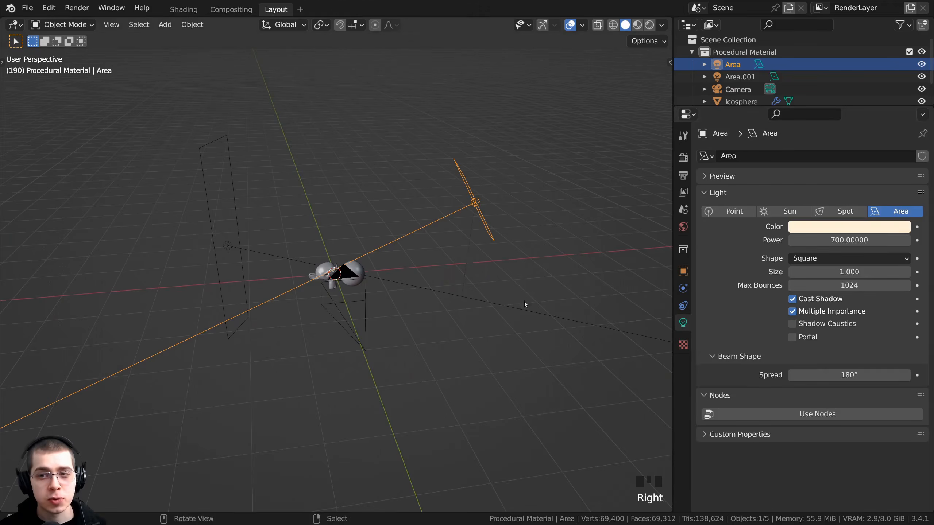
pyautogui.scroll(2, 448, 270)
pyautogui.press('g')
pyautogui.rightClick(477, 206)
pyautogui.scroll(1, 475, 224)
pyautogui.moveTo(475, 235); pyautogui.dragTo(411, 243, button='middle')
pyautogui.scroll(-2, 437, 217)
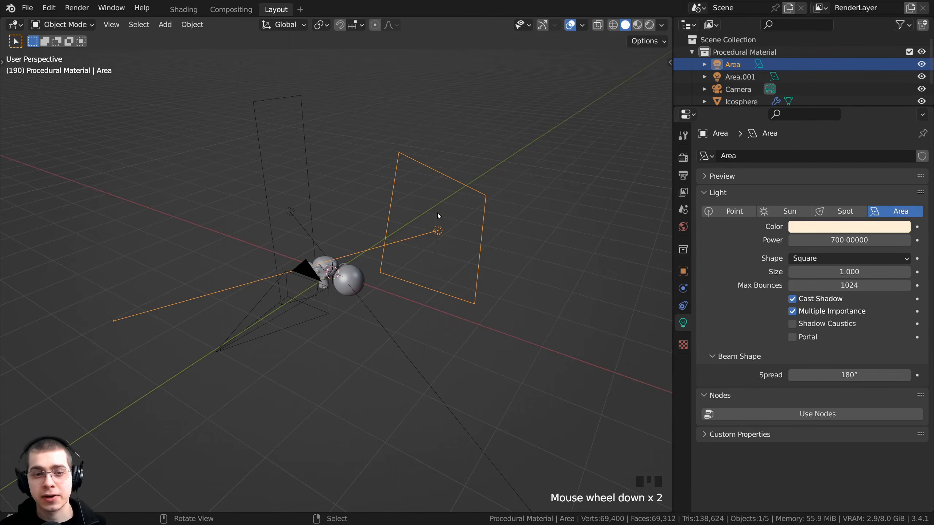
pyautogui.click(803, 225)
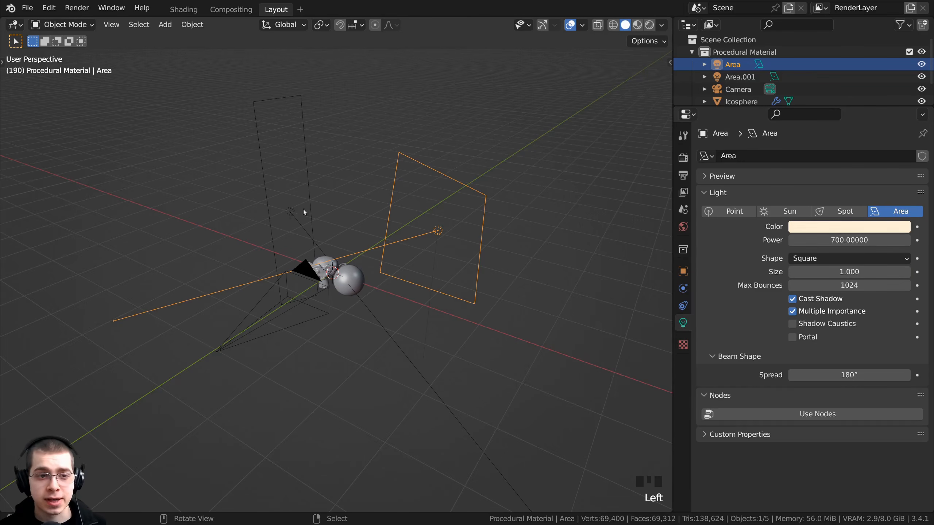
# Step: Select the rectangular area light, inspect its placement and light settings, and return to the camera view
pyautogui.click(291, 212)
pyautogui.moveTo(299, 218); pyautogui.dragTo(329, 125, button='middle')
pyautogui.scroll(2, 329, 125)
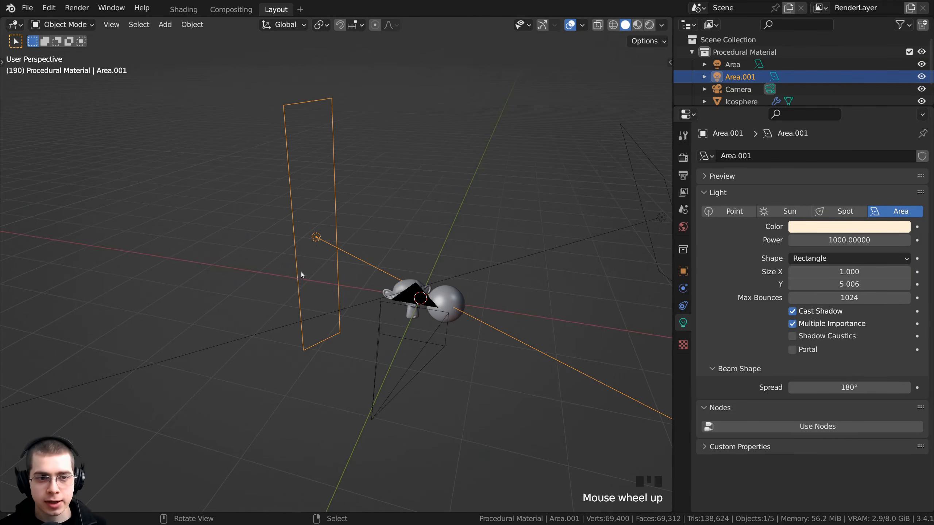
pyautogui.moveTo(329, 270); pyautogui.dragTo(394, 263, button='middle')
pyautogui.press('KP_0')
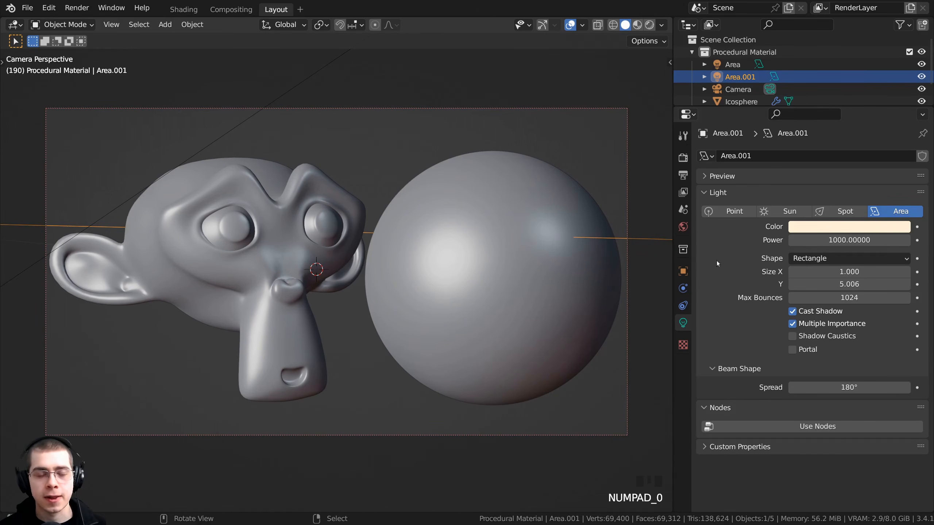
pyautogui.click(839, 227)
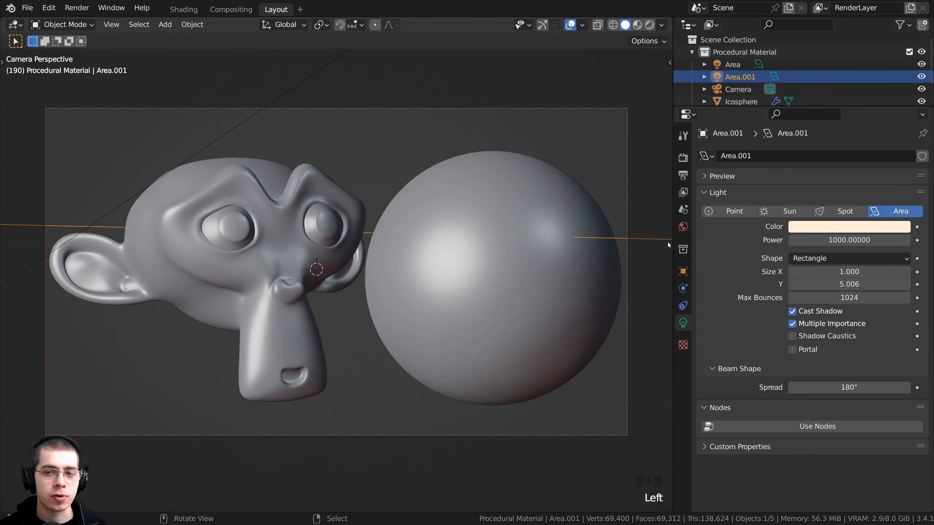
# Step: Inspect the world's background surface and the file name of its HDR image
pyautogui.click(683, 227)
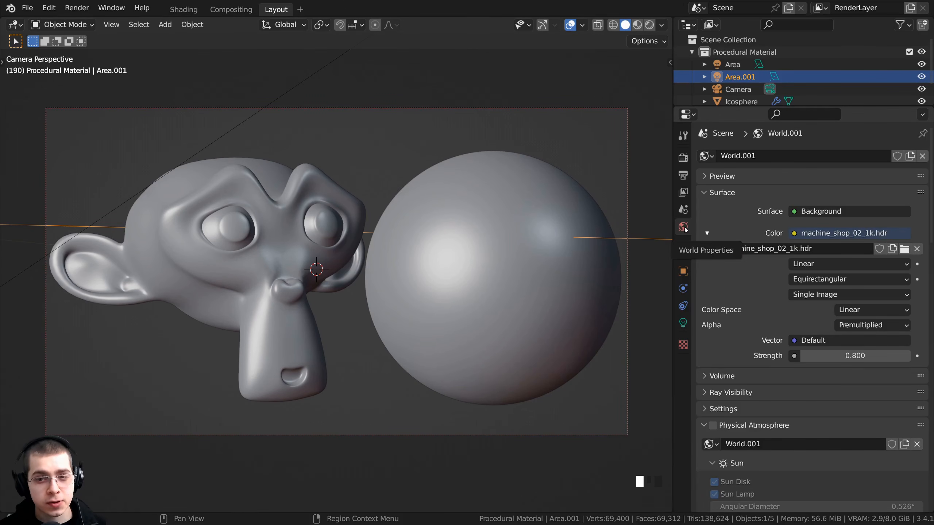
pyautogui.click(723, 249)
pyautogui.moveTo(723, 249); pyautogui.dragTo(784, 248)
pyautogui.click(814, 249)
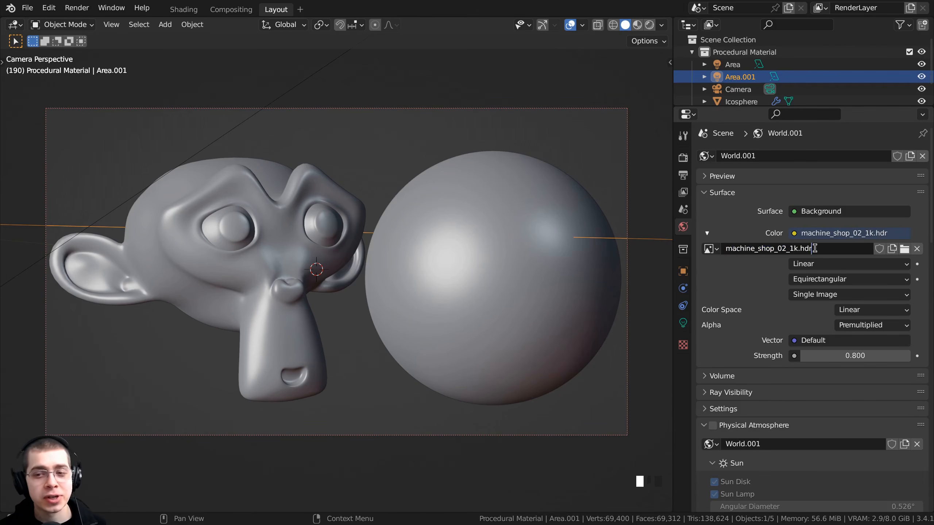
pyautogui.moveTo(785, 250); pyautogui.dragTo(721, 254)
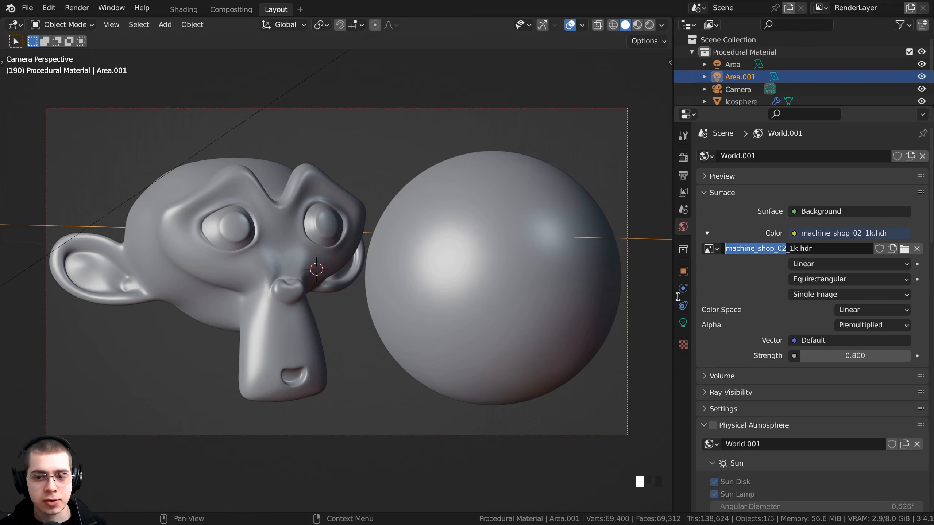
pyautogui.click(738, 279)
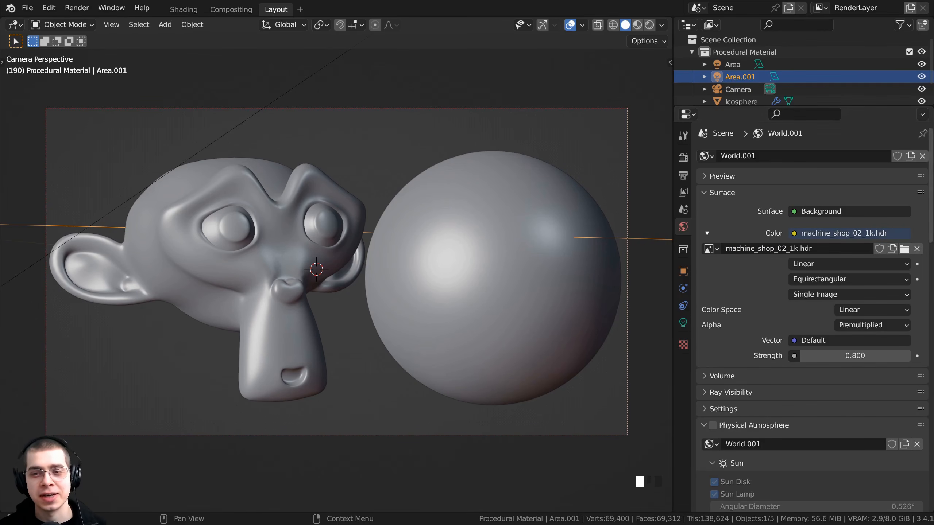
pyautogui.click(792, 250)
pyautogui.click(791, 250)
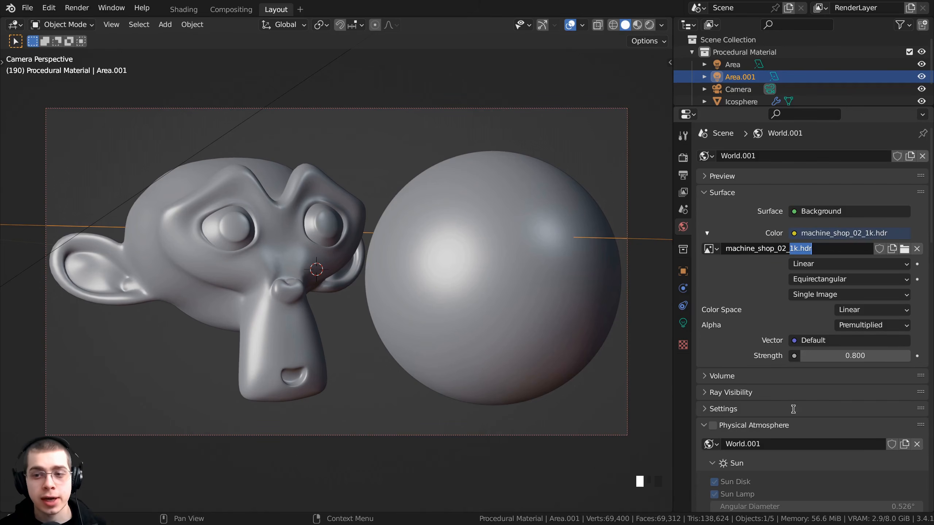
pyautogui.click(766, 282)
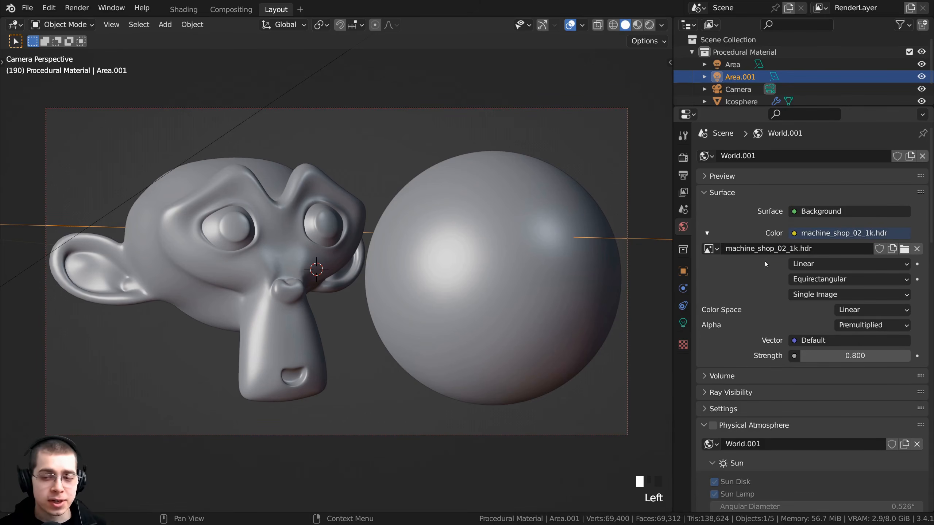
# Step: Check the texture options for the world's color, including Environment Texture, and the background strength
pyautogui.click(794, 234)
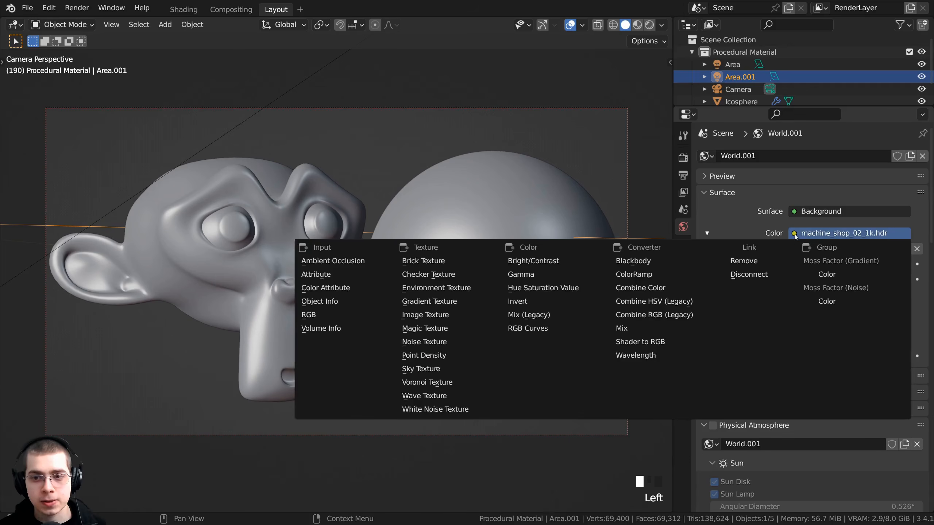
pyautogui.click(436, 289)
pyautogui.doubleClick(782, 248)
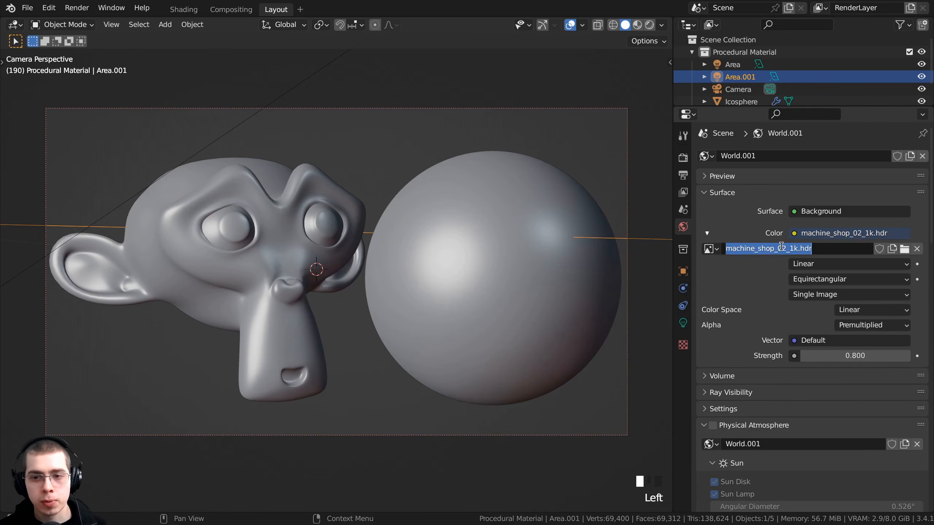
pyautogui.moveTo(814, 248); pyautogui.dragTo(706, 246)
pyautogui.click(760, 325)
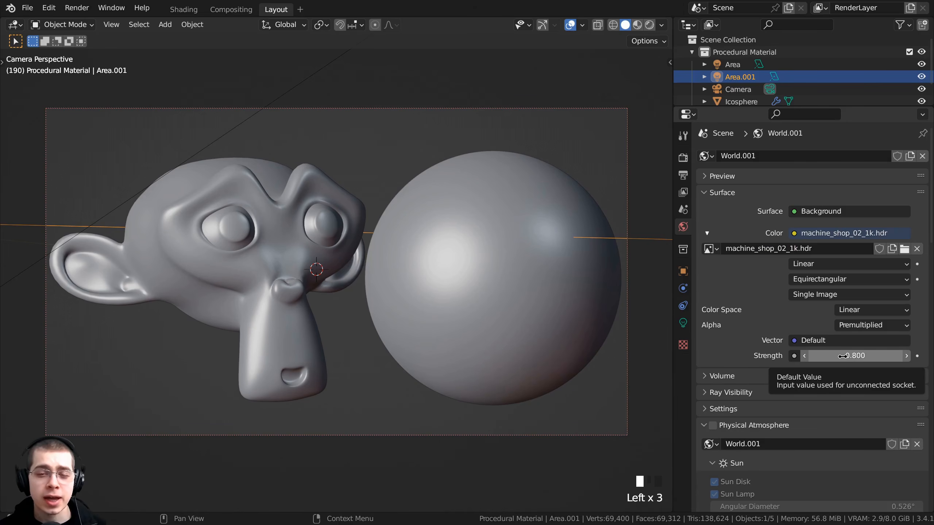
# Step: Switch the camera view to rendered shading
pyautogui.press('z')
pyautogui.click(389, 139)
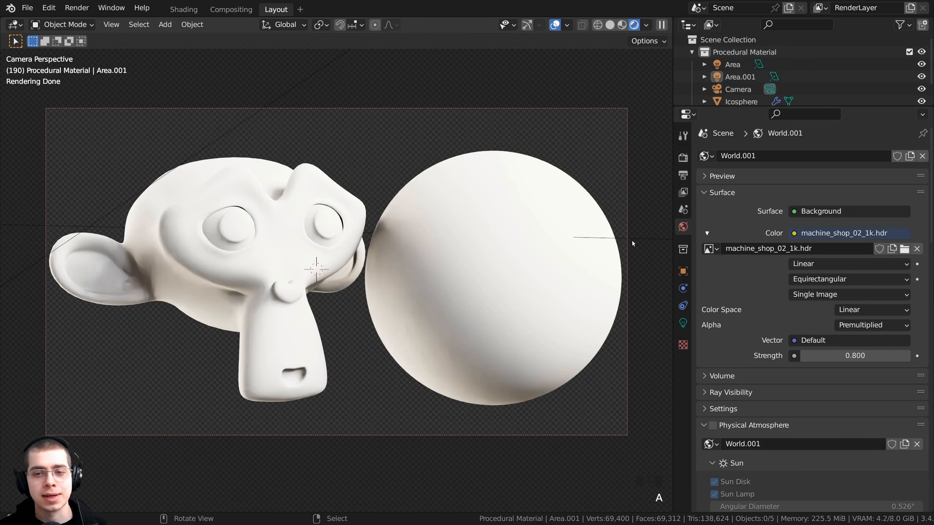
# Step: Turn the film's Transparent option off to view the HDR background, and turn it back on
pyautogui.click(683, 159)
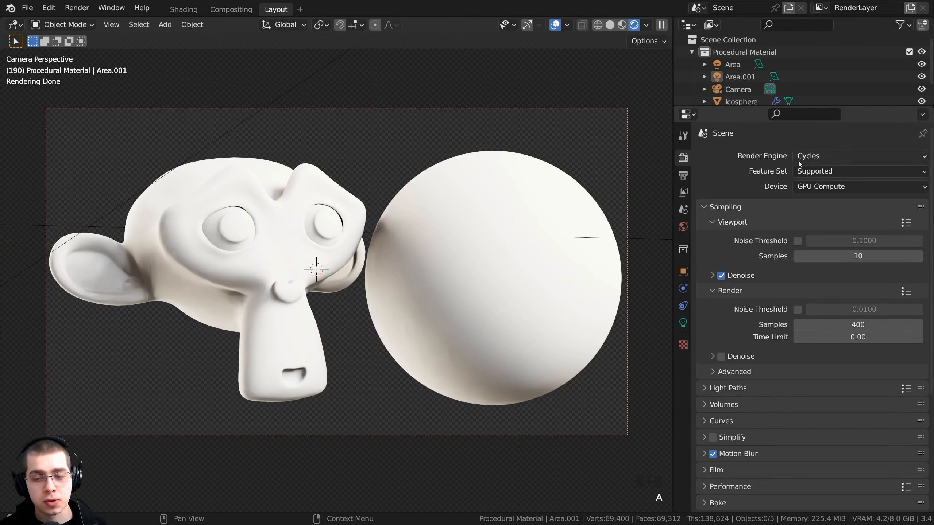
pyautogui.scroll(-10, 717, 359)
pyautogui.click(711, 308)
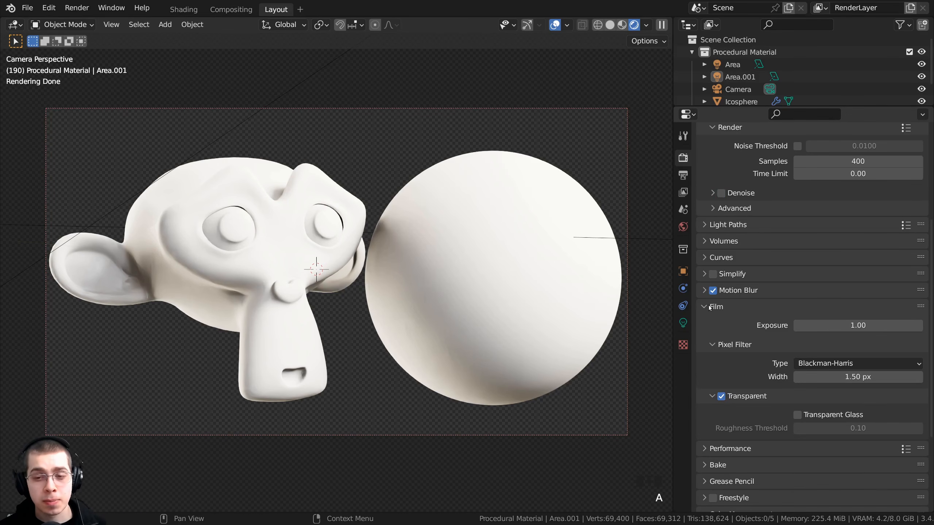
pyautogui.click(727, 397)
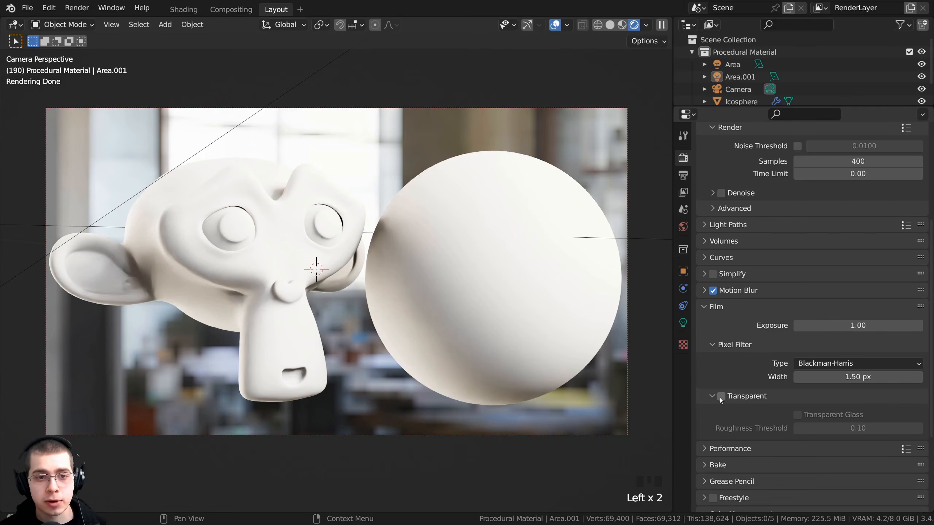
pyautogui.click(727, 398)
pyautogui.click(707, 308)
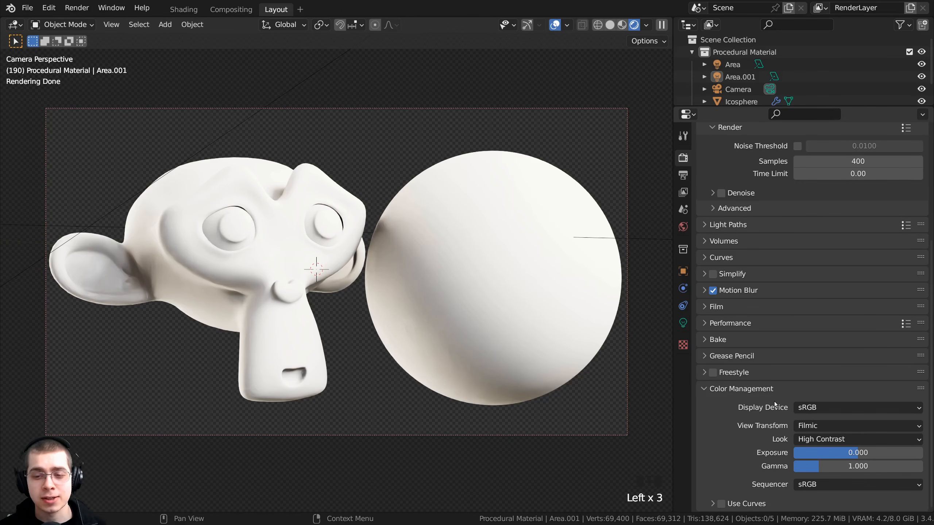
# Step: Review the color management and sampling settings, and choose Cycles as the render engine
pyautogui.scroll(5, 722, 423)
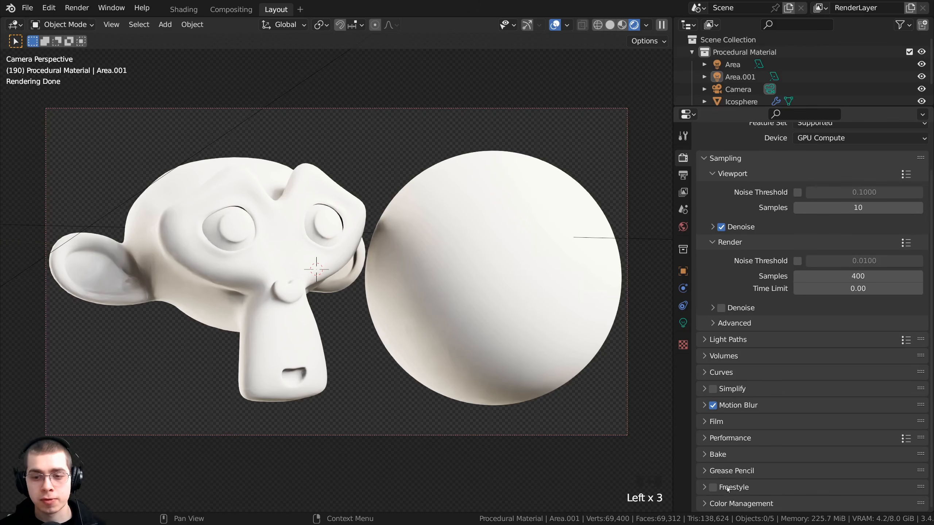
pyautogui.scroll(-5, 739, 471)
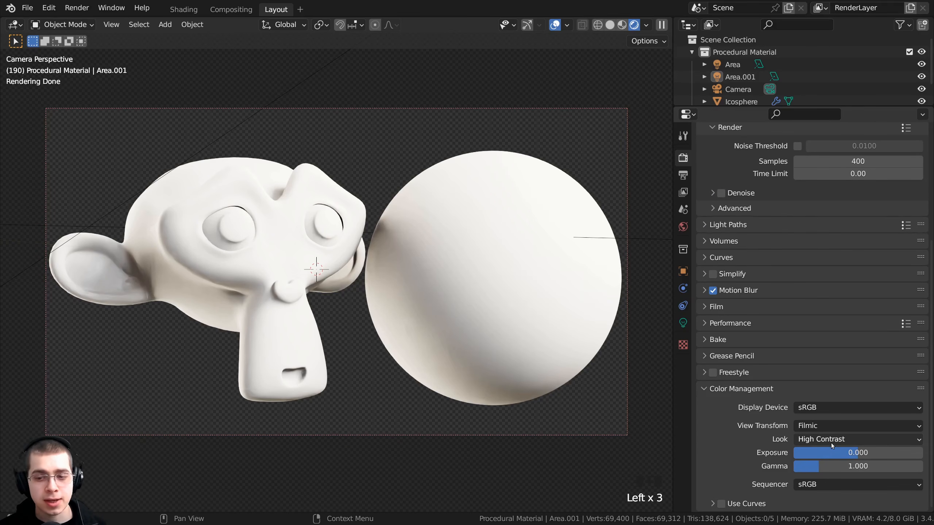
pyautogui.scroll(5, 795, 391)
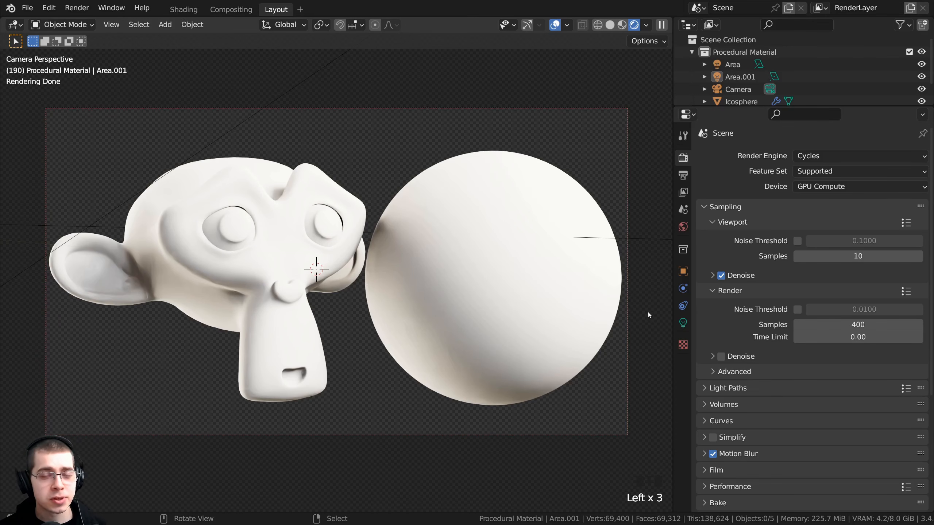
pyautogui.keyDown('shift'); pyautogui.moveTo(586, 291); pyautogui.dragTo(587, 292, button='middle'); pyautogui.keyUp('shift')
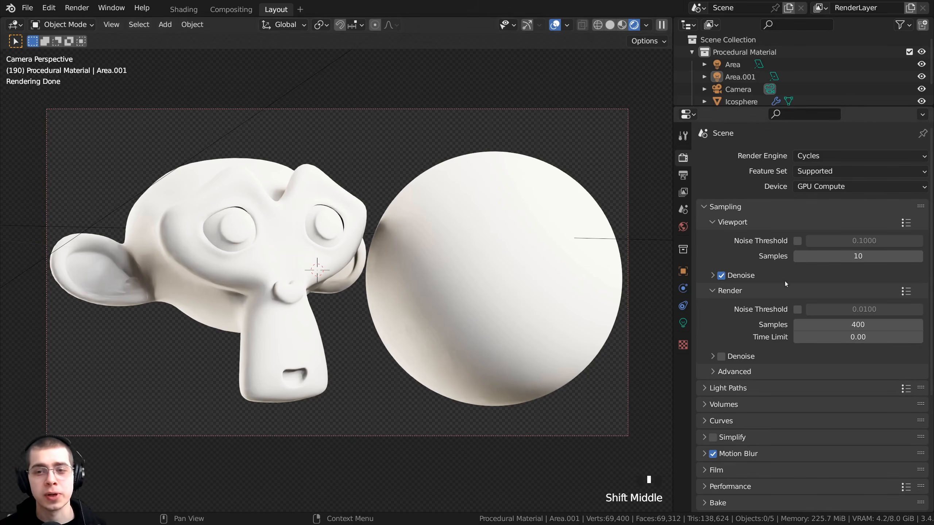
pyautogui.click(820, 157)
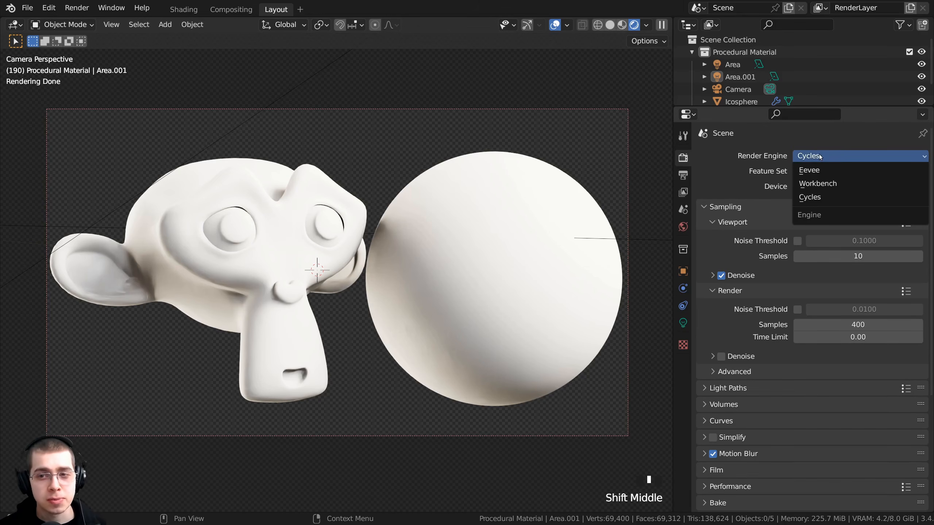
pyautogui.click(819, 200)
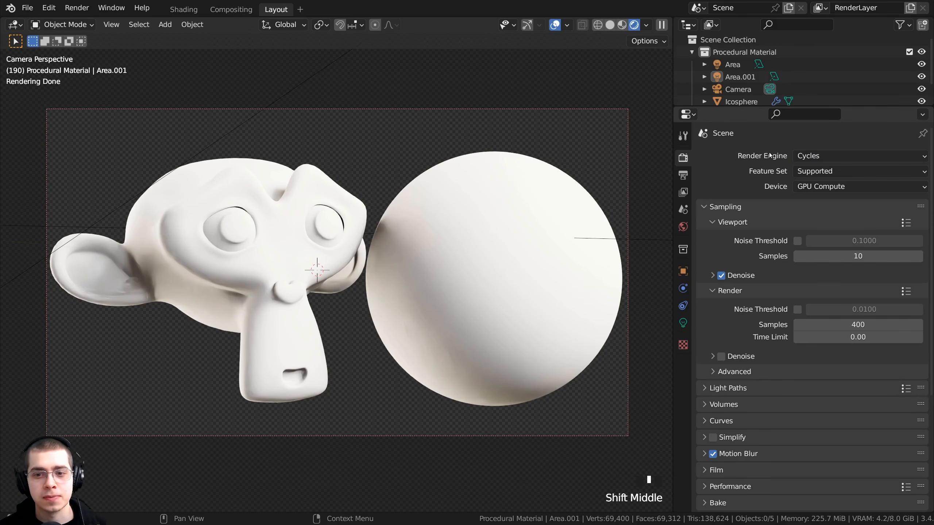
# Step: Switch to the Shading workspace, show the camera view in rendered shading, and widen the node editor
pyautogui.click(183, 10)
pyautogui.press('KP_0')
pyautogui.press('z')
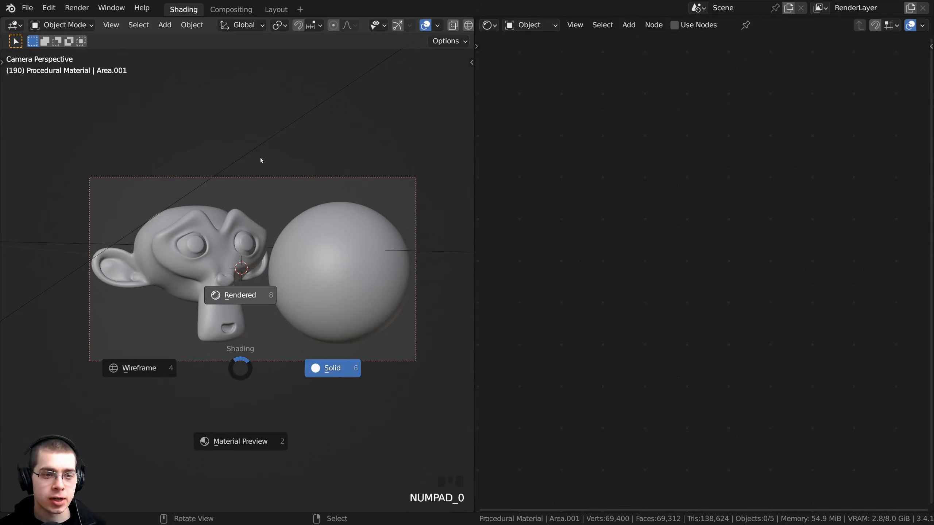
pyautogui.press('z')
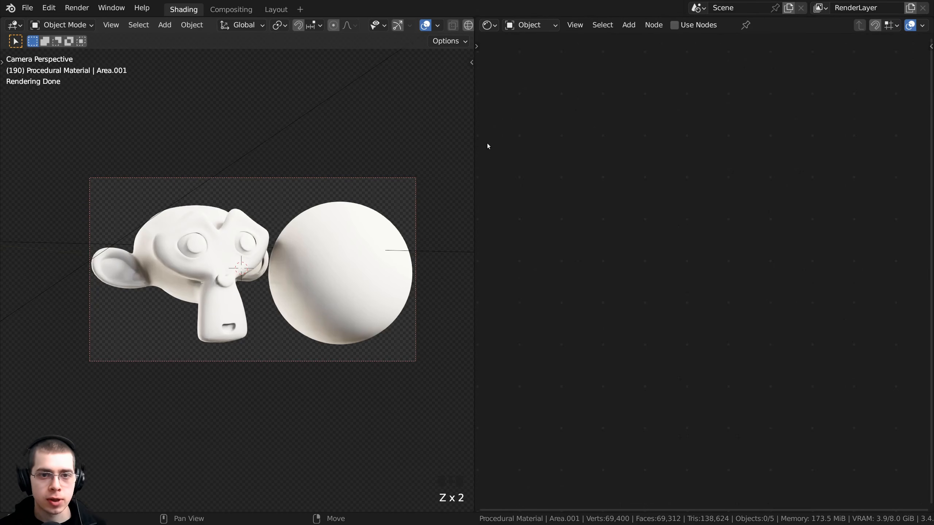
pyautogui.moveTo(475, 132); pyautogui.dragTo(288, 132)
# Step: Create a new material on the monkey head and name it Moss
pyautogui.rightClick(103, 243)
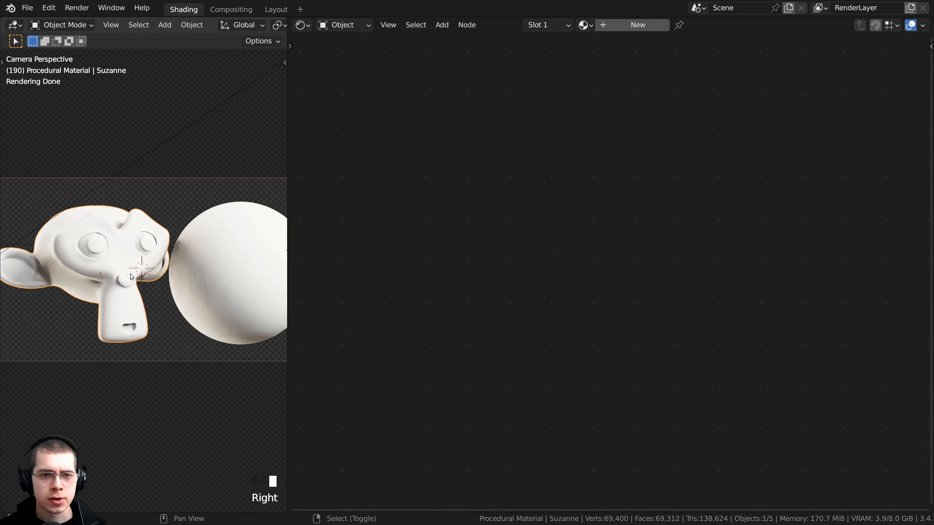
pyautogui.keyDown('shift'); pyautogui.moveTo(103, 269); pyautogui.dragTo(103, 278, button='middle'); pyautogui.keyUp('shift')
pyautogui.click(632, 28)
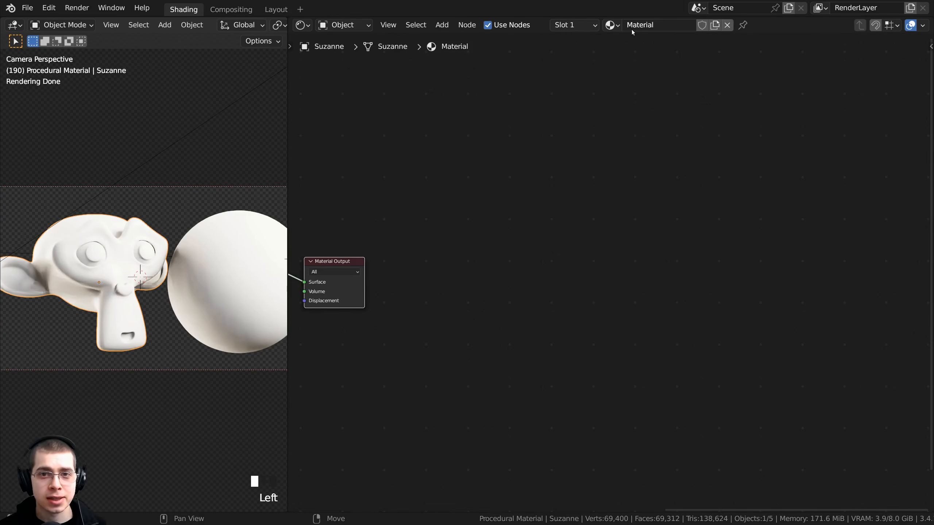
pyautogui.doubleClick(630, 27)
pyautogui.write('Moss')
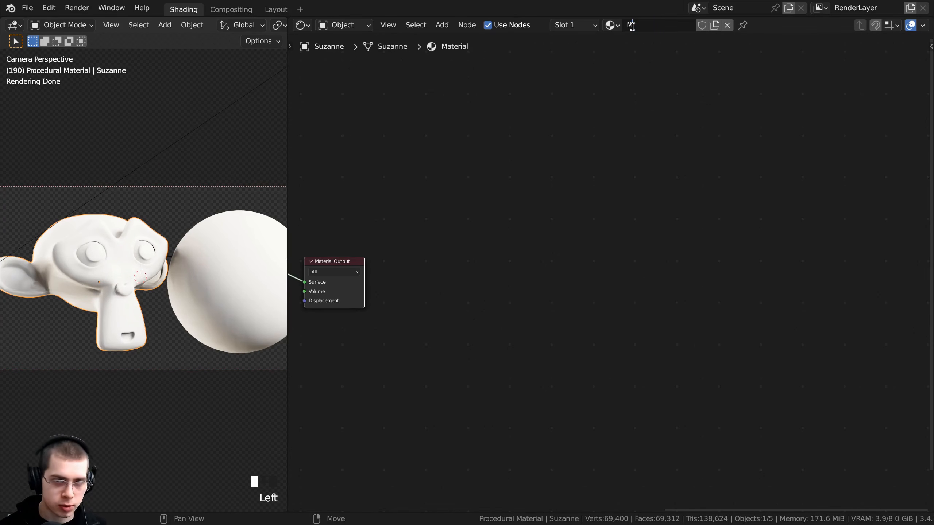
pyautogui.press('Return')
# Step: Assign the Moss material to the ico sphere as well
pyautogui.moveTo(611, 25); pyautogui.dragTo(213, 265)
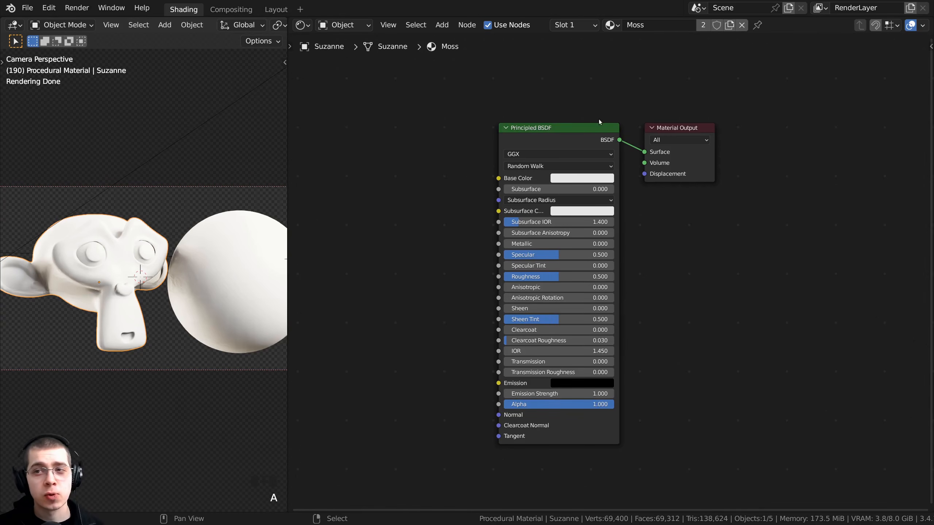
pyautogui.scroll(1, 520, 207)
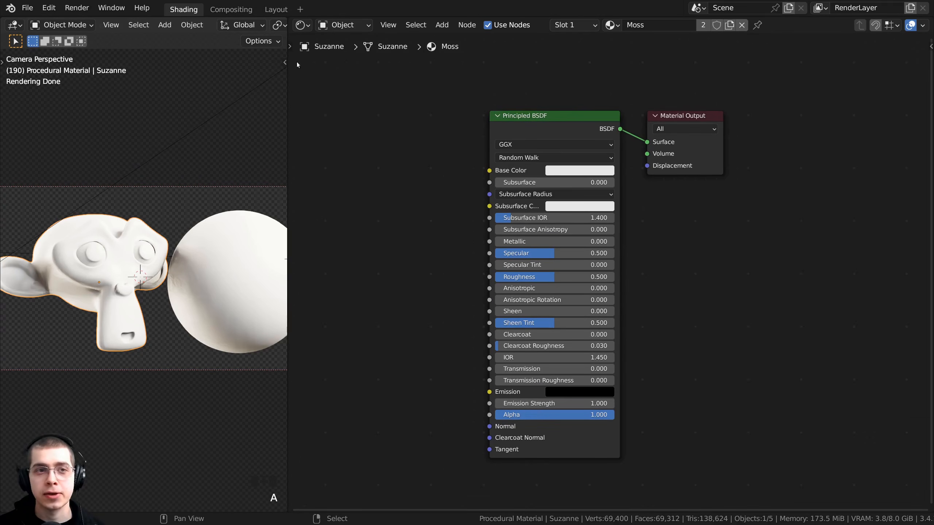
# Step: In the Layout workspace, set the Moss material's surface displacement method to Displacement and Bump
pyautogui.click(277, 10)
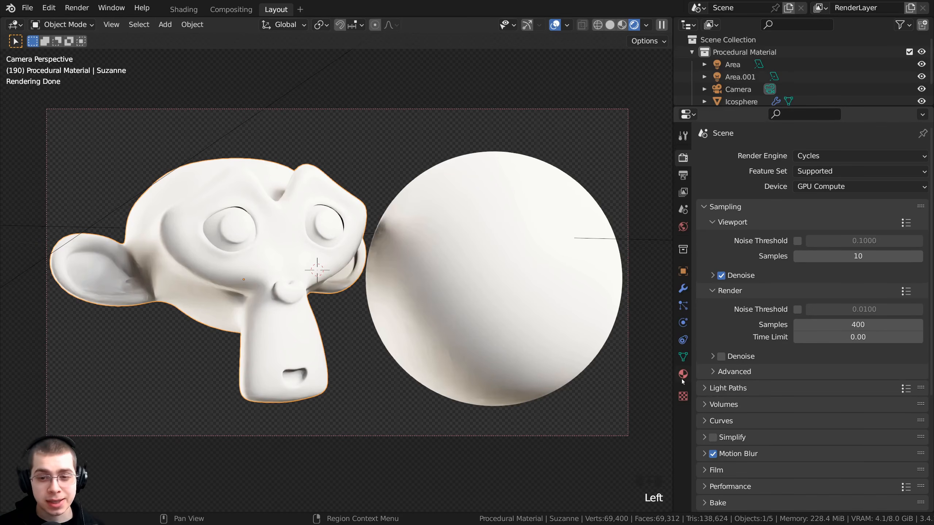
pyautogui.click(683, 375)
pyautogui.scroll(-6, 758, 259)
pyautogui.scroll(-10, 758, 259)
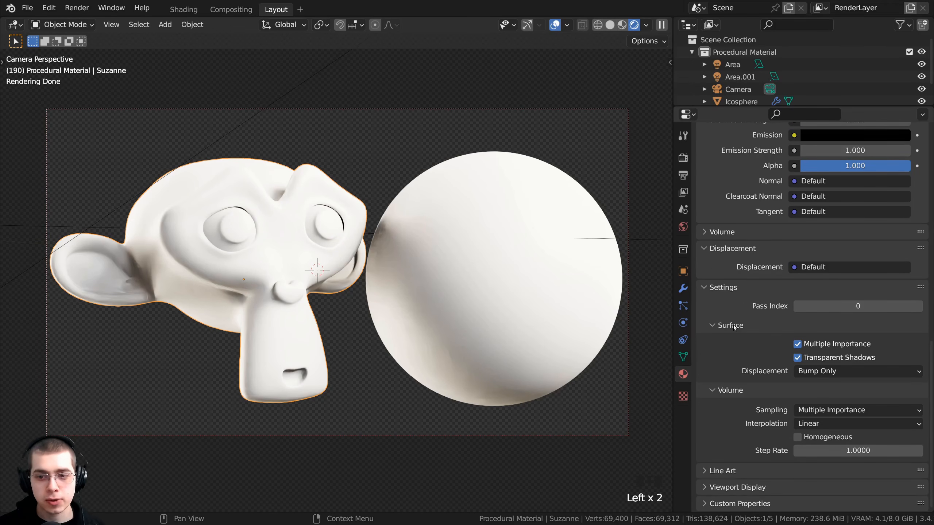
pyautogui.click(823, 372)
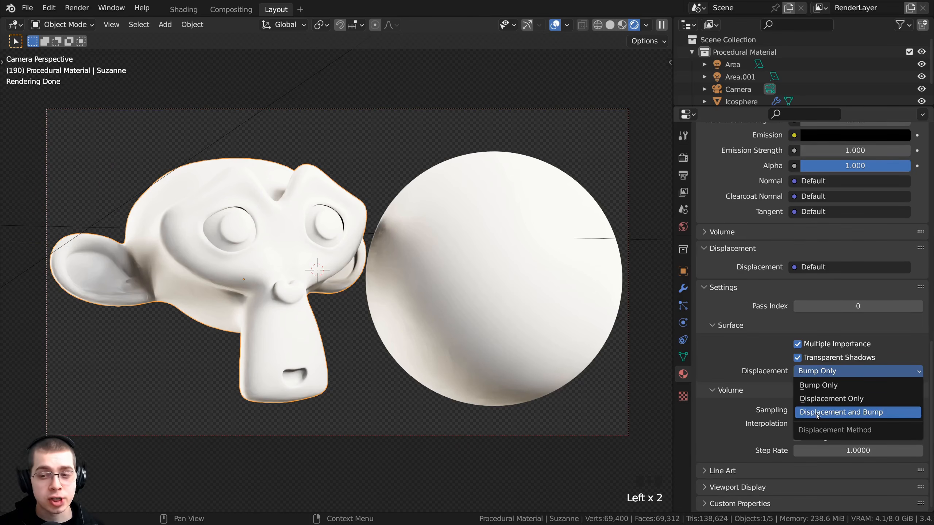
pyautogui.click(851, 415)
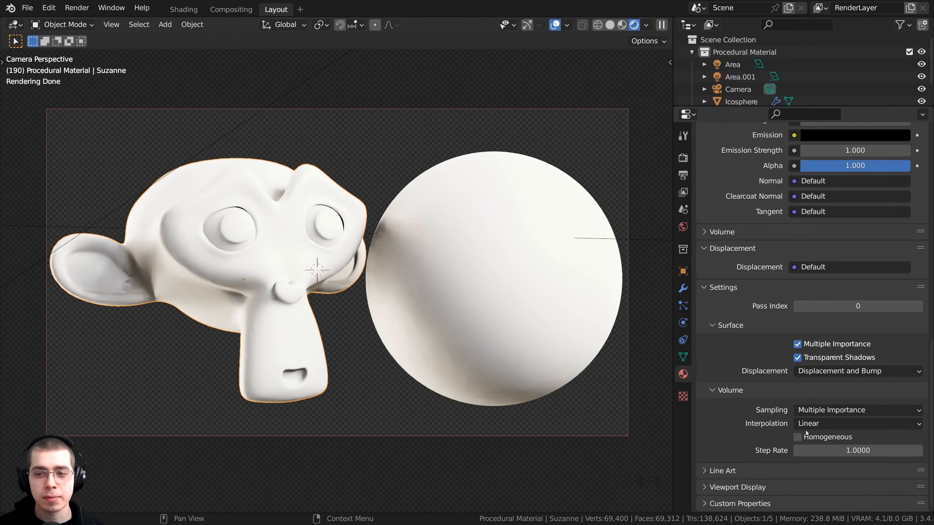
pyautogui.scroll(5, 791, 219)
pyautogui.scroll(-5, 791, 219)
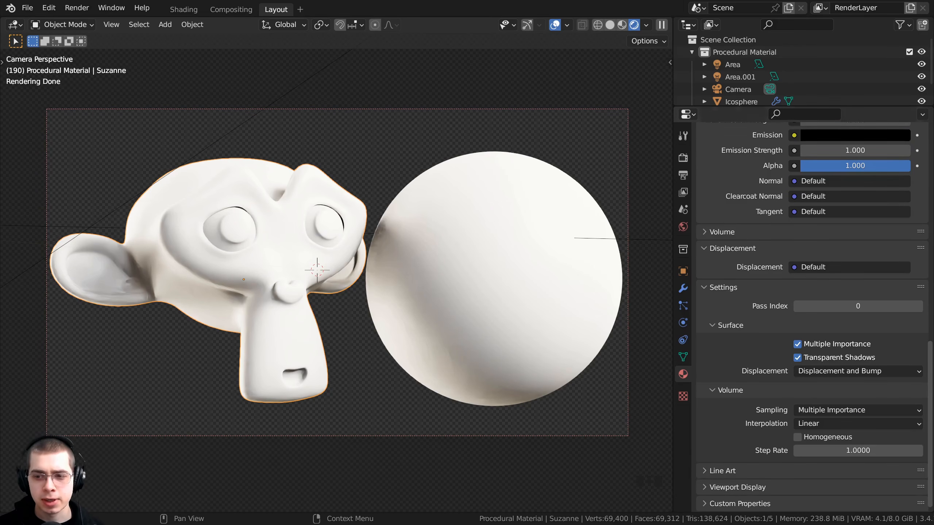
pyautogui.scroll(20, 704, 166)
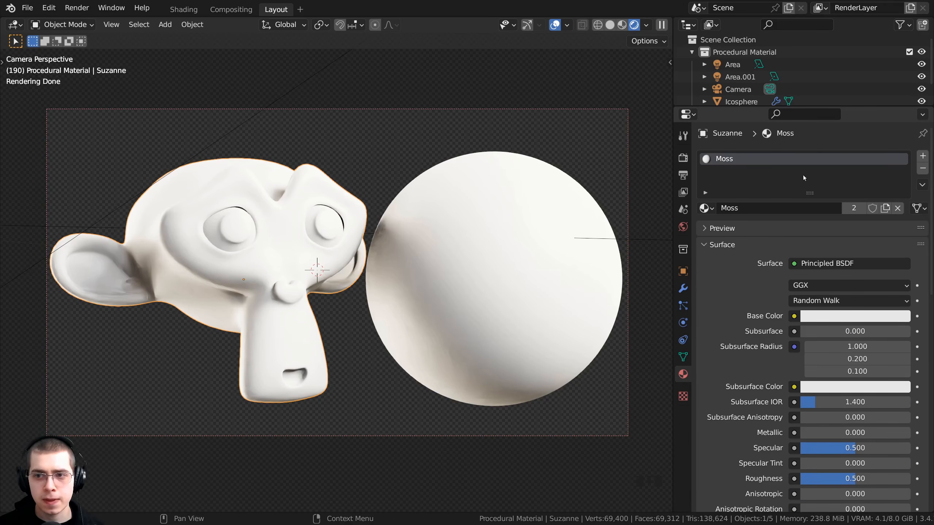
# Step: Return to the Shading workspace and open the preferences to check the Node Wrangler add-on
pyautogui.click(184, 9)
pyautogui.scroll(-1, 215, 199)
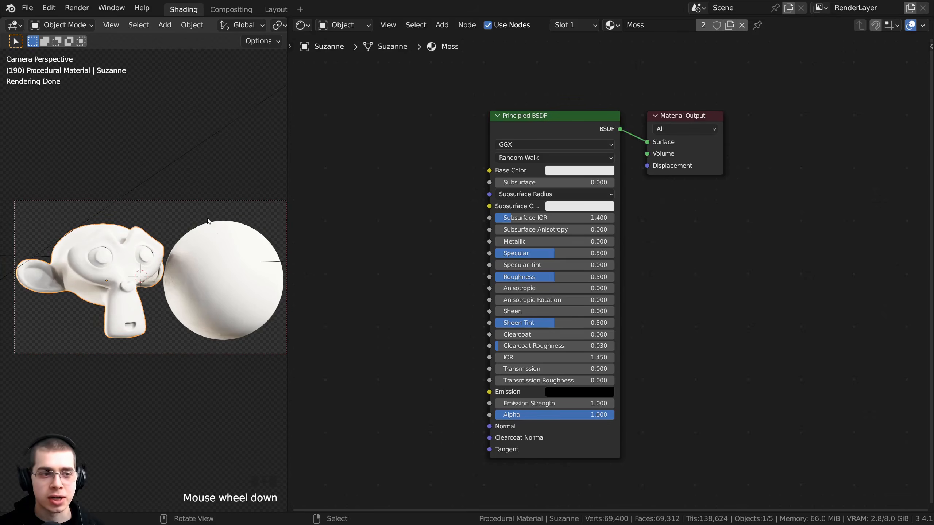
pyautogui.keyDown('shift'); pyautogui.moveTo(346, 329); pyautogui.dragTo(427, 326, button='middle'); pyautogui.keyUp('shift')
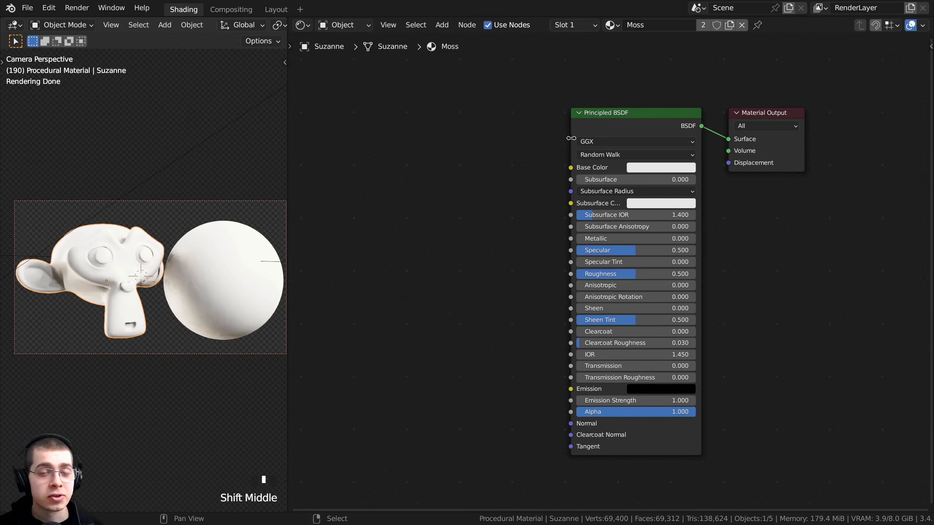
pyautogui.click(47, 13)
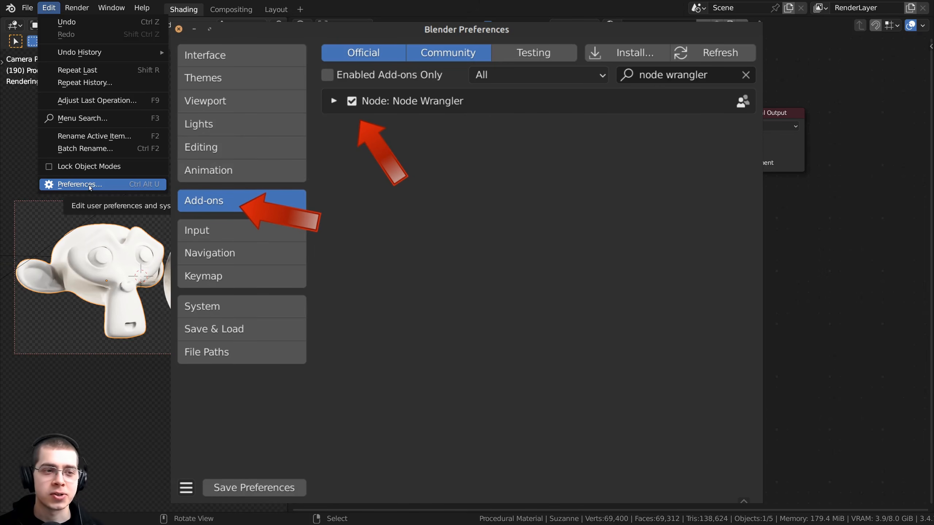
pyautogui.click(89, 185)
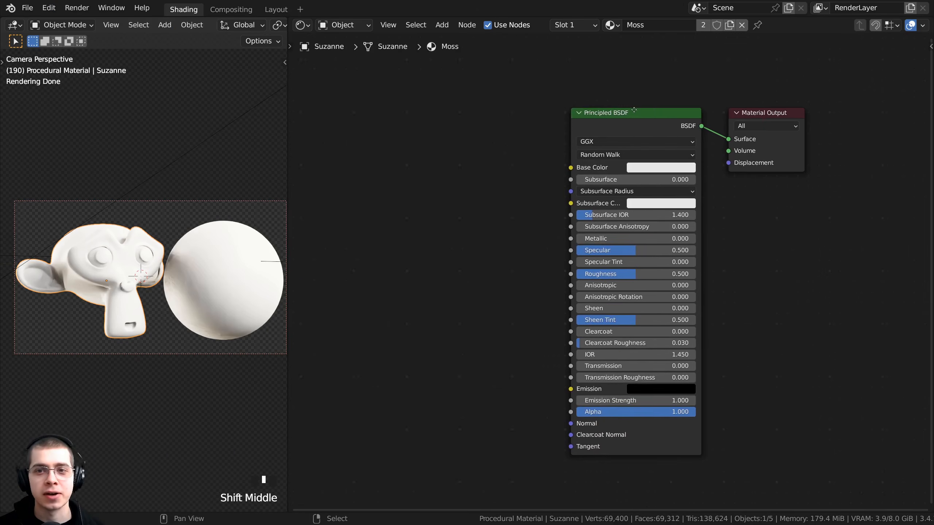
# Step: Add a Voronoi Texture node in front of the Principled BSDF in the Moss material
pyautogui.keyDown('shift'); pyautogui.moveTo(535, 207); pyautogui.dragTo(603, 216, button='middle'); pyautogui.keyUp('shift')
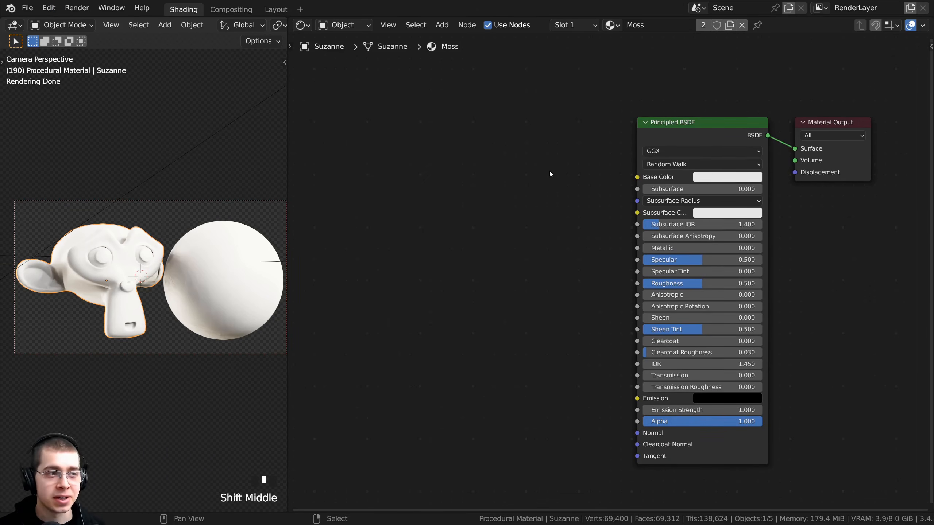
pyautogui.hotkey('shift', 'a')
pyautogui.click(545, 158)
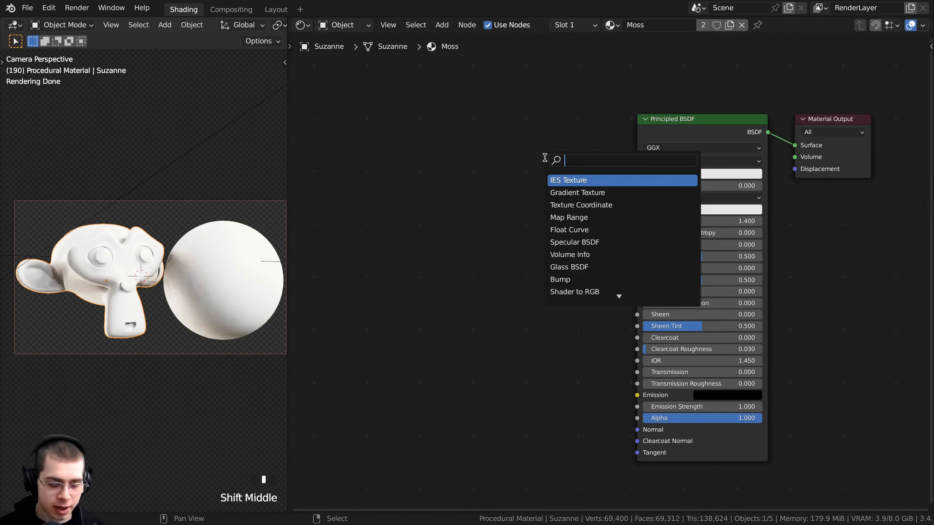
pyautogui.write('vor')
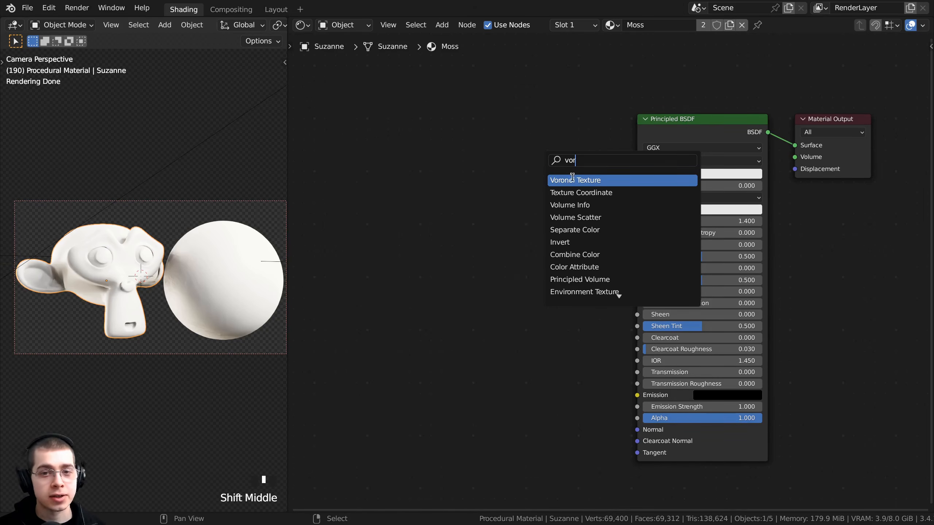
pyautogui.click(568, 181)
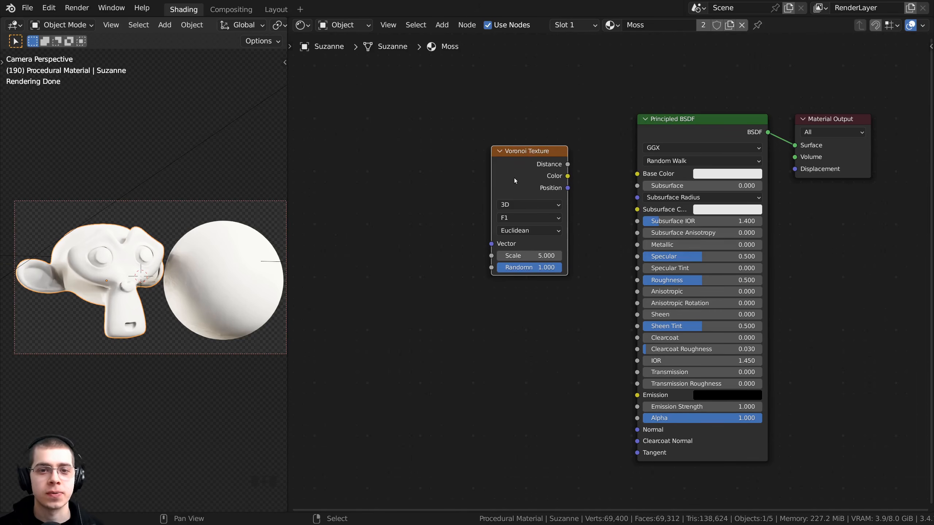
pyautogui.moveTo(502, 203); pyautogui.dragTo(502, 212, button='middle')
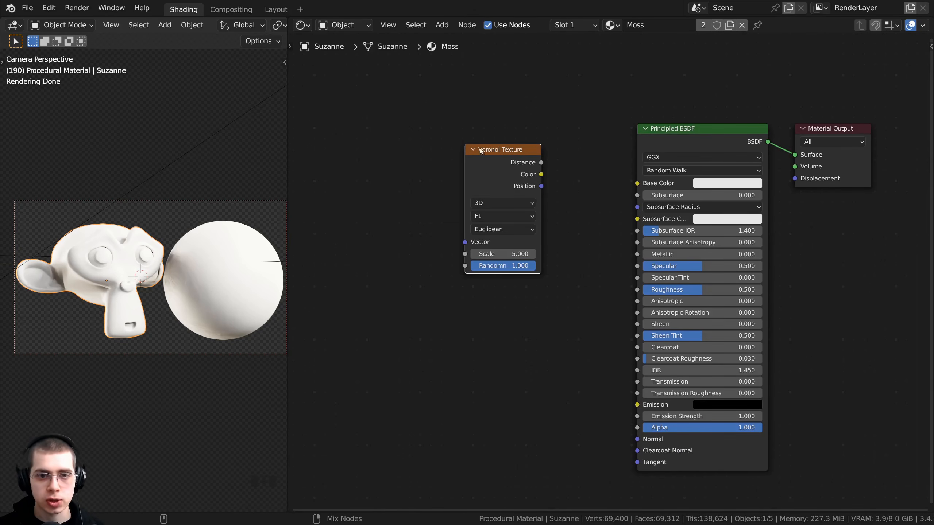
# Step: Preview the Voronoi Texture's Distance output directly on the objects, with a closer view of the monkey head and sphere
pyautogui.keyDown('ctrl'); pyautogui.keyDown('shift'); pyautogui.click(495, 161); pyautogui.keyUp('shift'); pyautogui.keyUp('ctrl')
pyautogui.keyDown('ctrl'); pyautogui.keyDown('shift'); pyautogui.click(656, 150); pyautogui.keyUp('shift'); pyautogui.keyUp('ctrl')
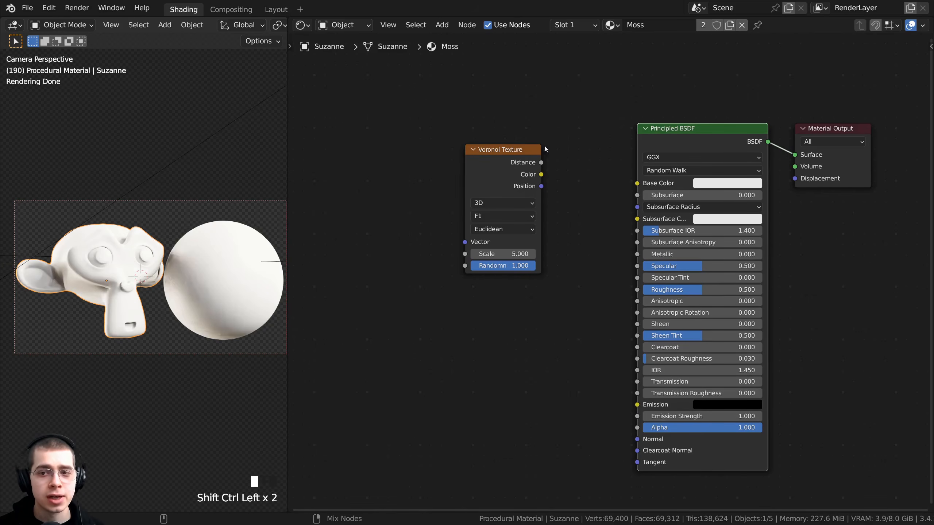
pyautogui.keyDown('ctrl'); pyautogui.keyDown('shift'); pyautogui.click(506, 161); pyautogui.keyUp('shift'); pyautogui.keyUp('ctrl')
pyautogui.scroll(3, 243, 265)
pyautogui.moveTo(466, 162); pyautogui.dragTo(450, 161)
pyautogui.keyDown('shift'); pyautogui.moveTo(145, 247); pyautogui.dragTo(97, 244, button='middle'); pyautogui.keyUp('shift')
pyautogui.moveTo(481, 179); pyautogui.dragTo(474, 180)
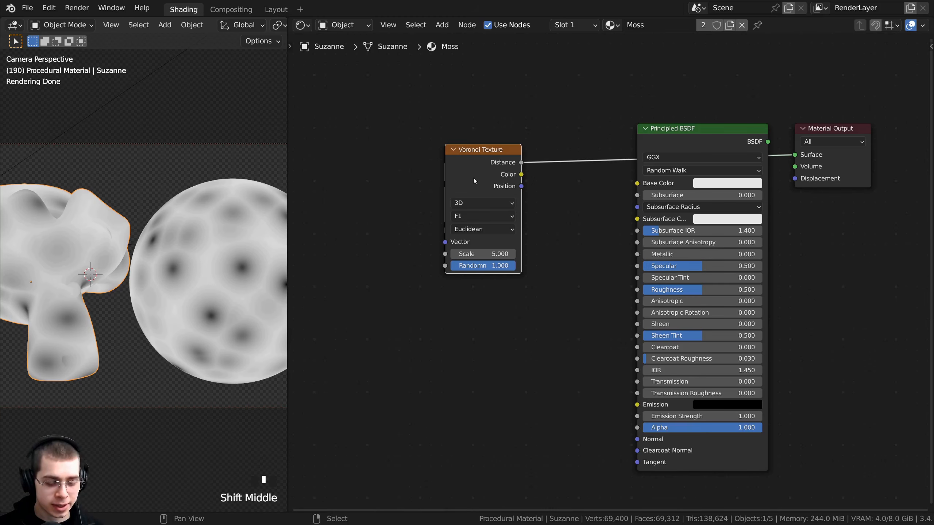
pyautogui.keyDown('shift'); pyautogui.moveTo(480, 178); pyautogui.dragTo(494, 179, button='middle'); pyautogui.keyUp('shift')
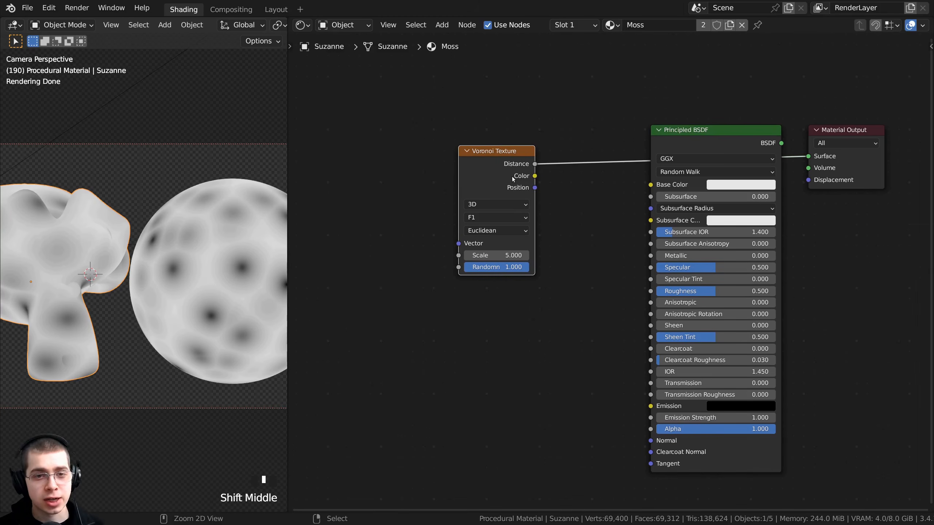
# Step: Add linked Texture Coordinate and Mapping nodes to the Voronoi Texture with Node Wrangler
pyautogui.hotkey('ctrl', 't')
pyautogui.scroll(-1, 494, 184)
pyautogui.moveTo(488, 254); pyautogui.dragTo(609, 257, button='middle')
pyautogui.press('a')
pyautogui.scroll(2, 608, 256)
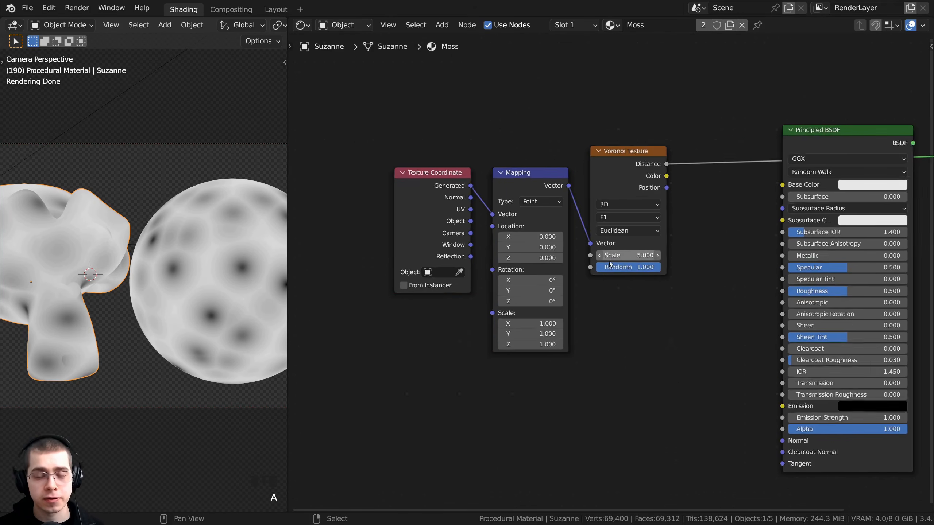
pyautogui.scroll(1, 412, 231)
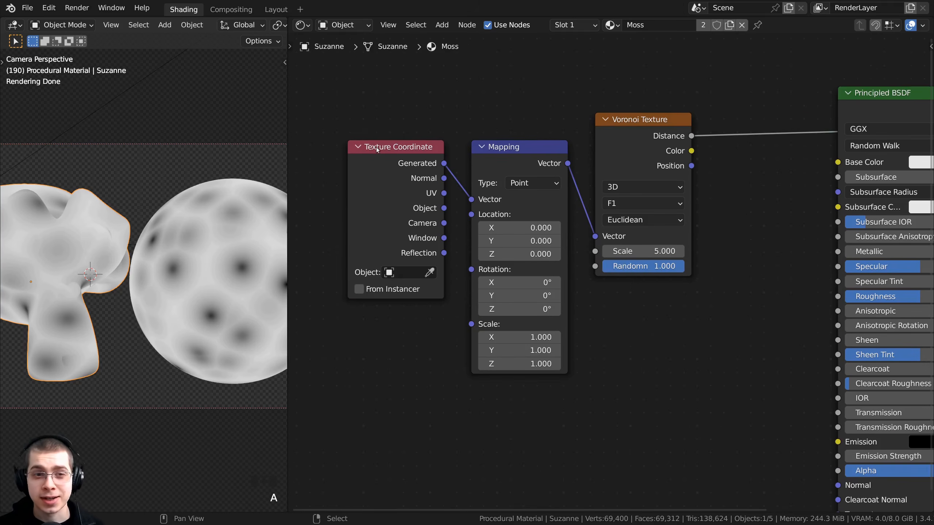
# Step: Connect the Texture Coordinate's Object output to the Mapping node's Vector input
pyautogui.moveTo(407, 219); pyautogui.dragTo(471, 199)
pyautogui.scroll(-2, 183, 258)
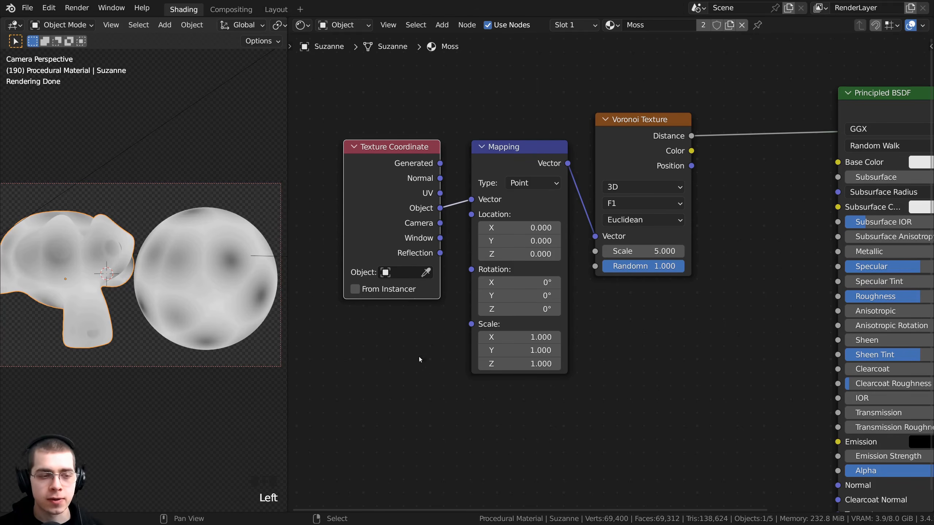
pyautogui.scroll(1, 320, 203)
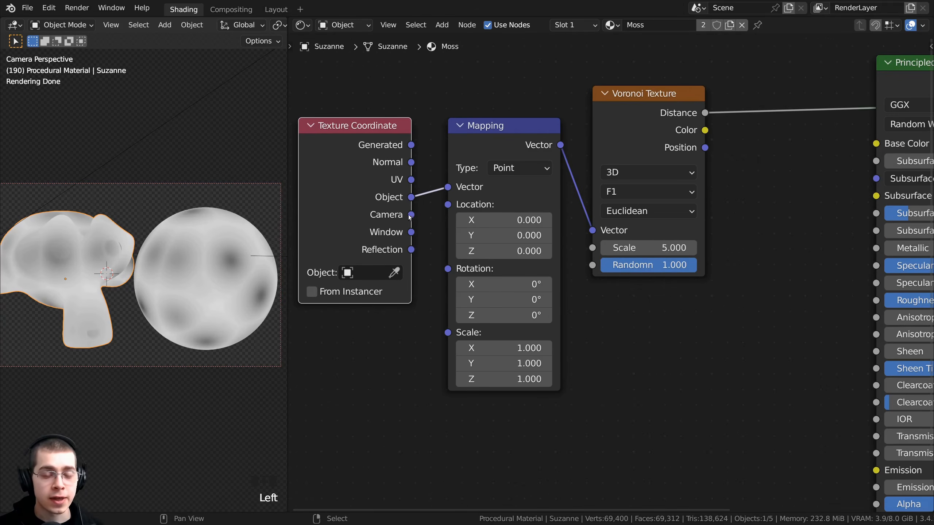
pyautogui.click(630, 102)
pyautogui.click(384, 176)
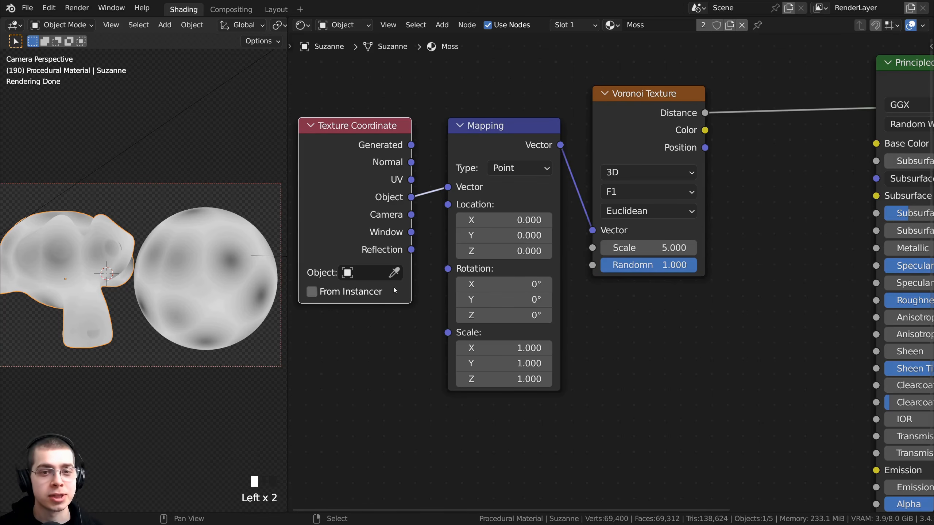
# Step: Try out the Mapping node's Z location, Y rotation and X scale to see how they move the texture
pyautogui.moveTo(491, 250); pyautogui.dragTo(507, 249)
pyautogui.rightClick(508, 250)
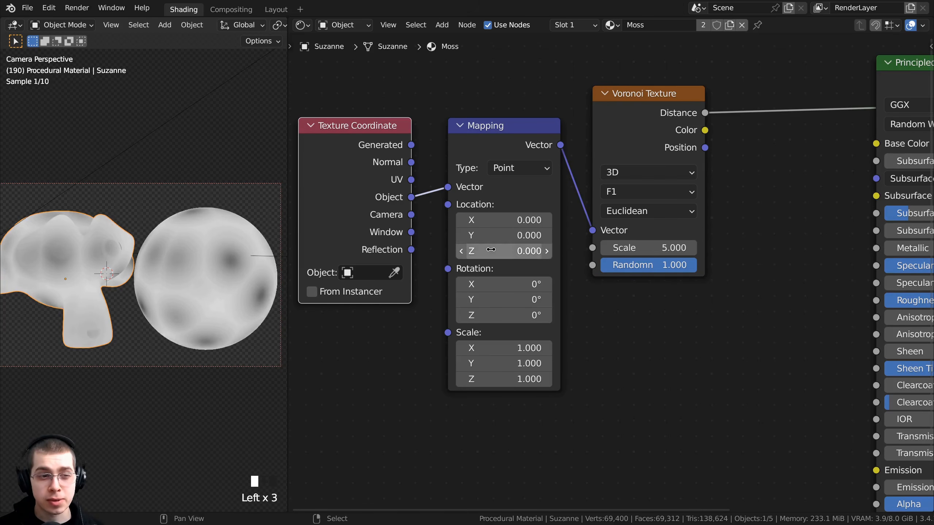
pyautogui.moveTo(492, 300); pyautogui.dragTo(523, 299)
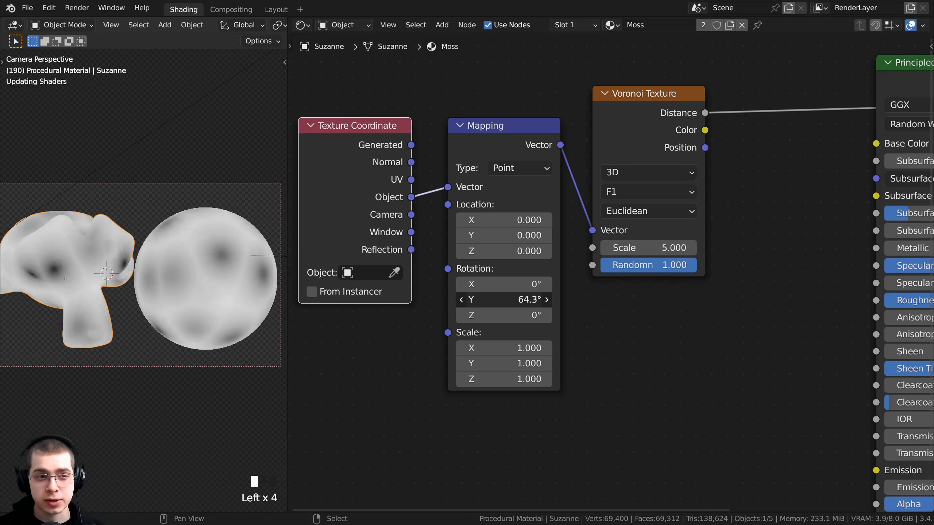
pyautogui.rightClick(523, 300)
pyautogui.moveTo(481, 350); pyautogui.dragTo(517, 350)
pyautogui.rightClick(517, 350)
# Step: Set the Voronoi Texture's scale to 40 and widen the 3D viewport to inspect the pattern on the monkey head
pyautogui.moveTo(494, 141); pyautogui.dragTo(488, 126)
pyautogui.moveTo(636, 116); pyautogui.dragTo(570, 128, button='middle')
pyautogui.scroll(1, 571, 128)
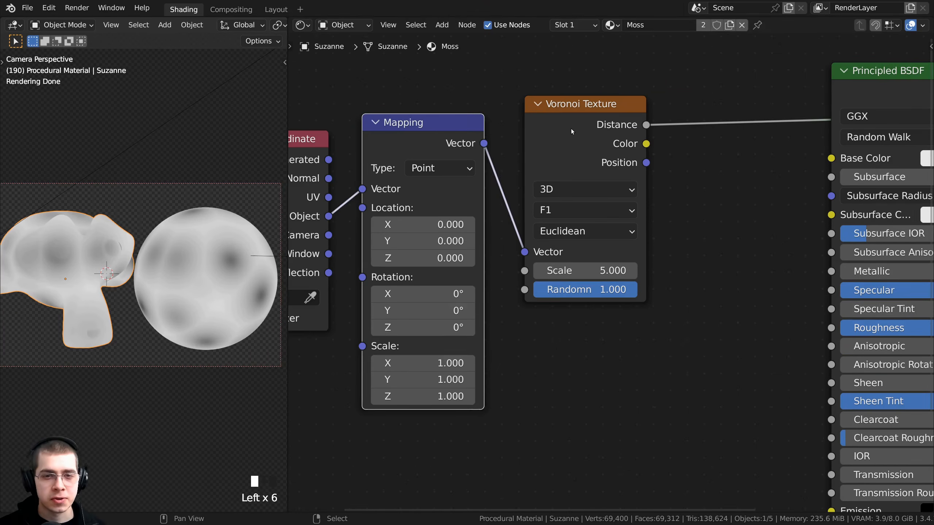
pyautogui.click(571, 128)
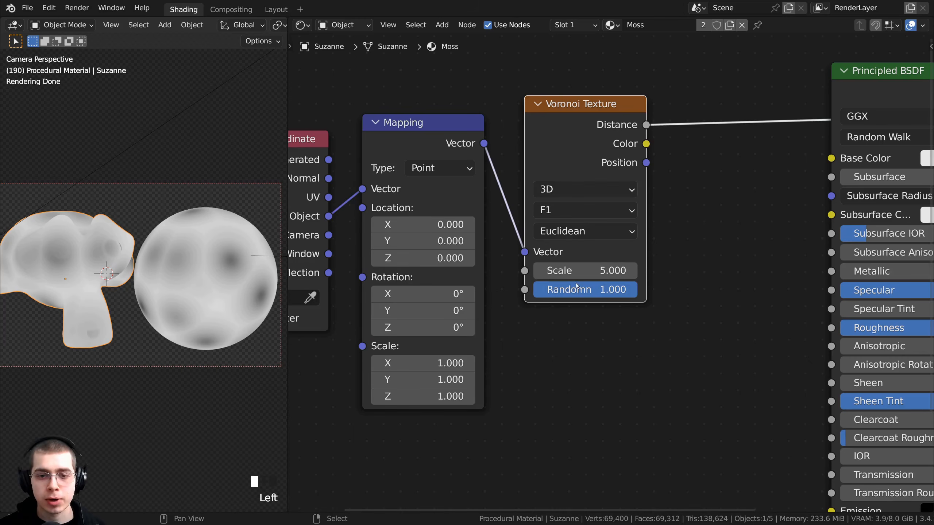
pyautogui.click(577, 272)
pyautogui.write('40')
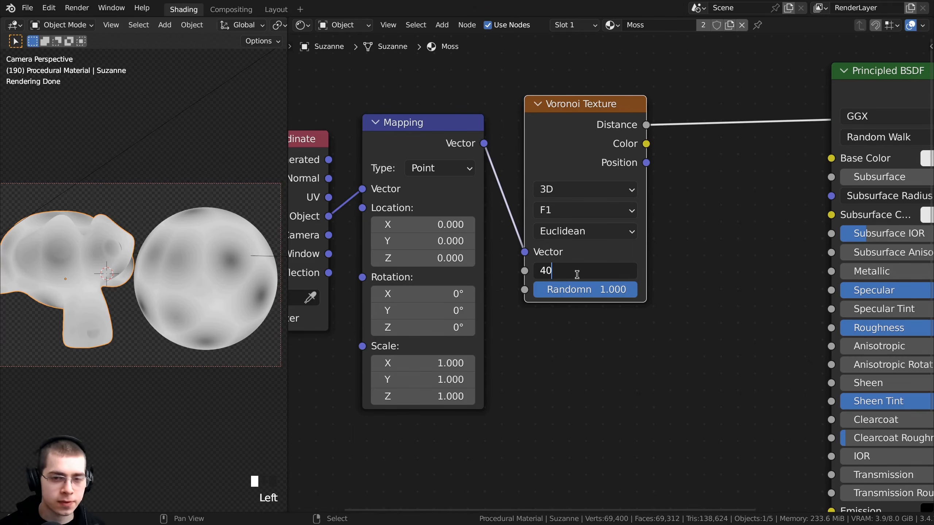
pyautogui.click(576, 275)
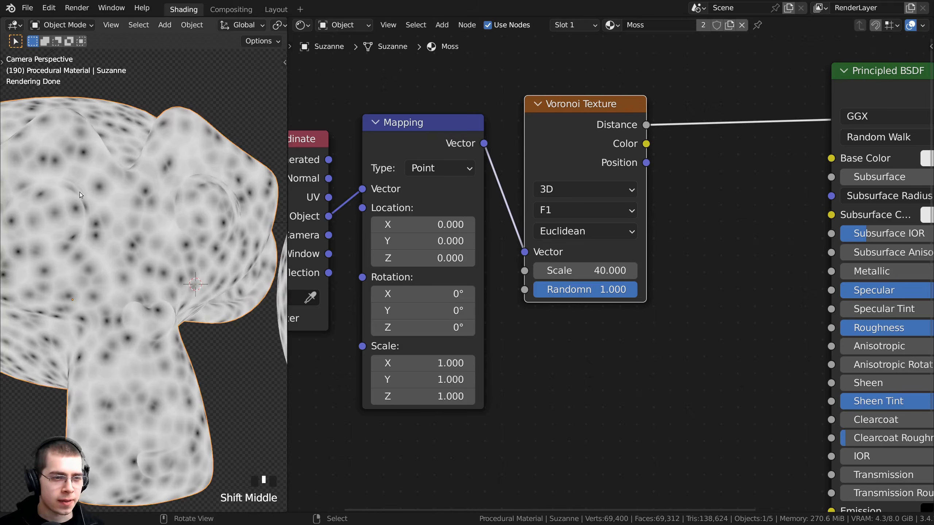
pyautogui.moveTo(288, 230); pyautogui.dragTo(310, 230)
pyautogui.keyDown('shift'); pyautogui.moveTo(145, 239); pyautogui.dragTo(164, 189, button='middle'); pyautogui.keyUp('shift')
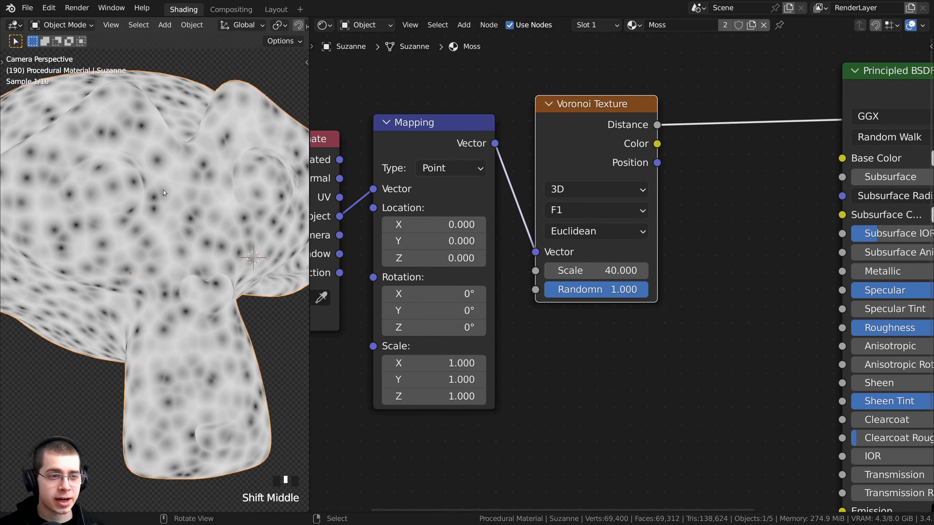
# Step: Insert a Noise Texture node between the Mapping and Voronoi Texture nodes
pyautogui.scroll(-2, 460, 244)
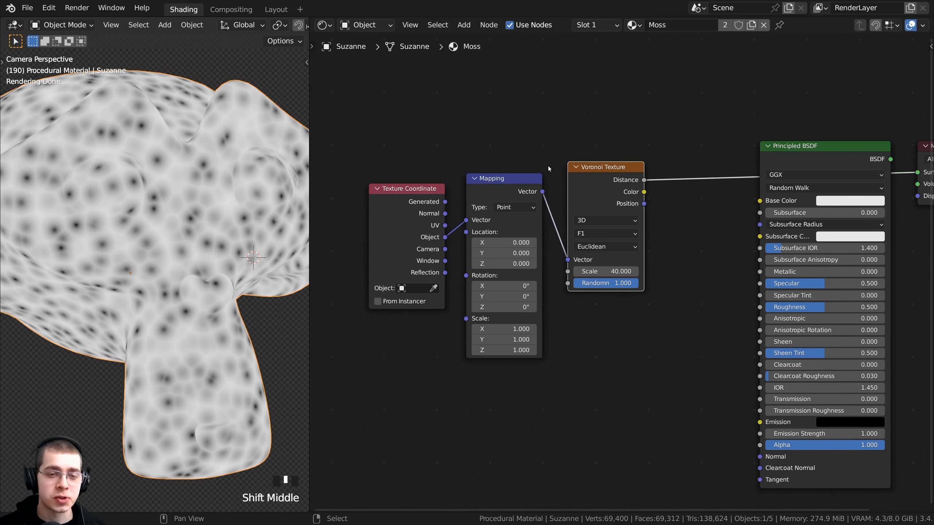
pyautogui.hotkey('shift', 'a')
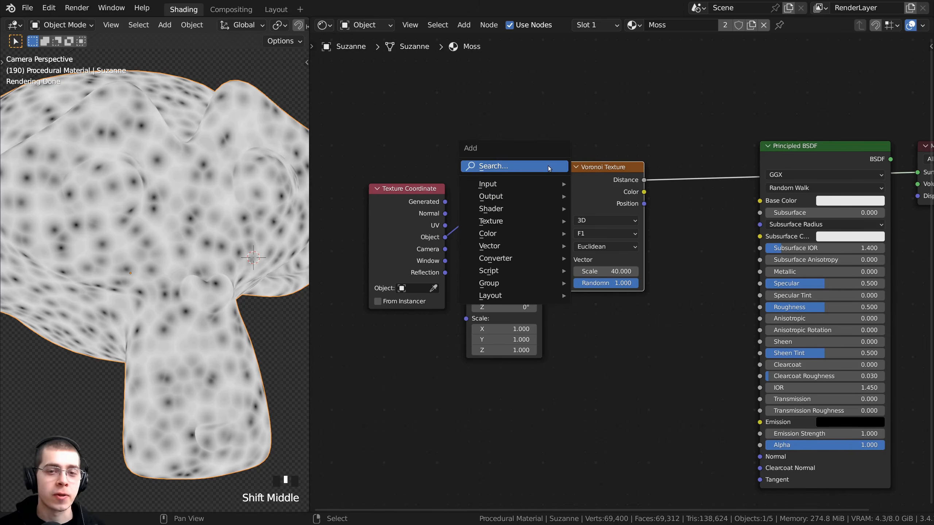
pyautogui.click(504, 166)
pyautogui.write('noi')
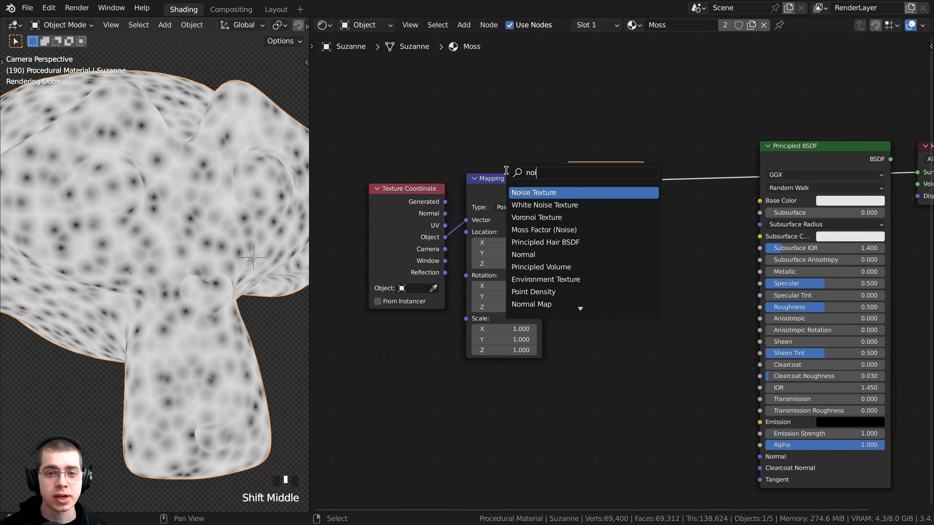
pyautogui.press('Return')
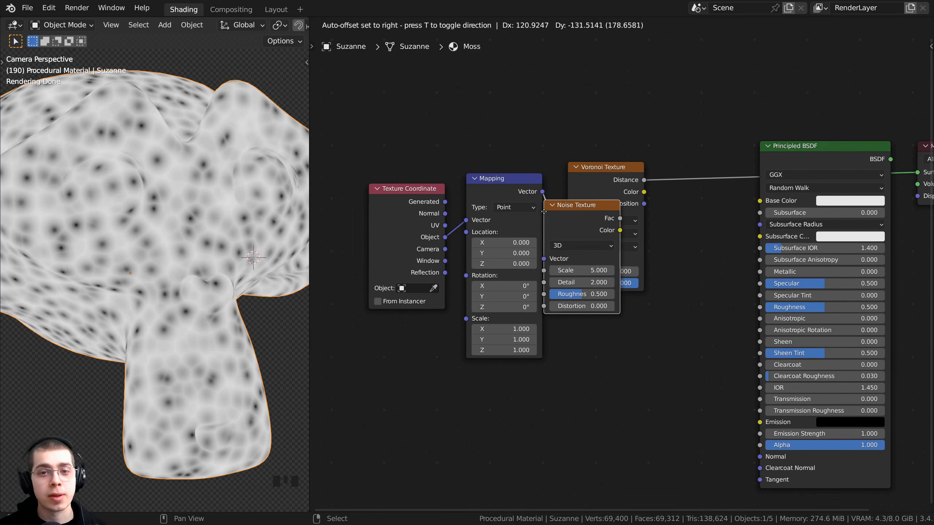
pyautogui.click(549, 212)
pyautogui.scroll(-2, 625, 219)
pyautogui.moveTo(624, 220); pyautogui.dragTo(542, 228, button='middle')
pyautogui.moveTo(631, 206); pyautogui.dragTo(540, 207)
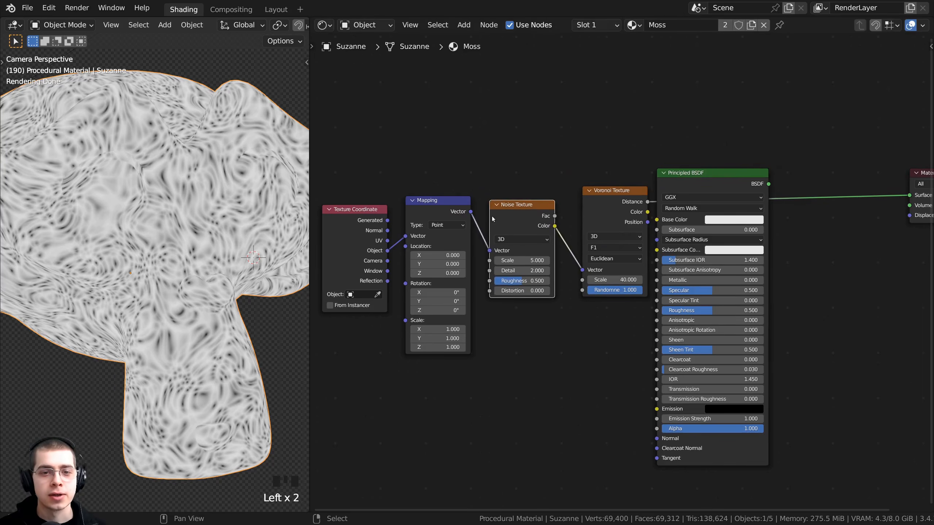
# Step: Shift the Voronoi Texture node slightly closer to the Noise Texture node
pyautogui.scroll(2, 414, 205)
pyautogui.moveTo(394, 202); pyautogui.dragTo(437, 209, button='middle')
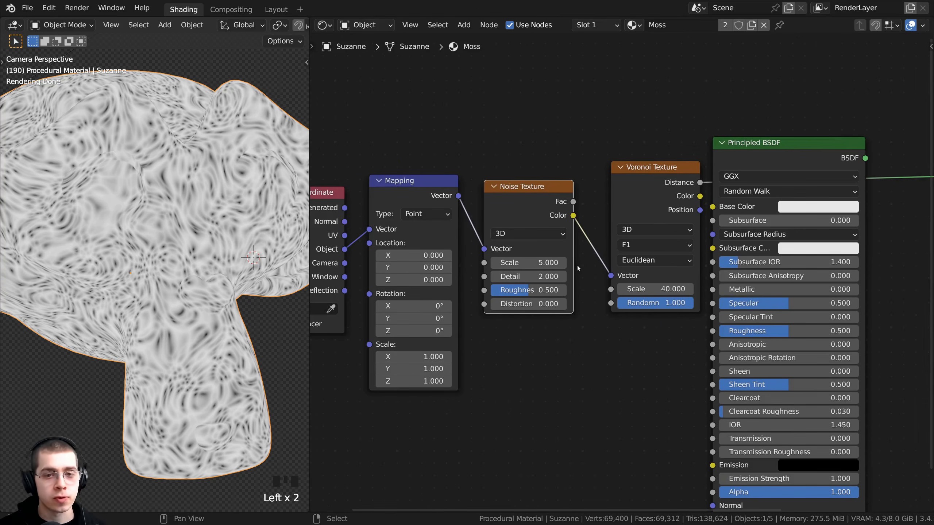
pyautogui.moveTo(634, 175); pyautogui.dragTo(629, 174)
pyautogui.keyDown('shift'); pyautogui.moveTo(101, 161); pyautogui.dragTo(138, 155, button='middle'); pyautogui.keyUp('shift')
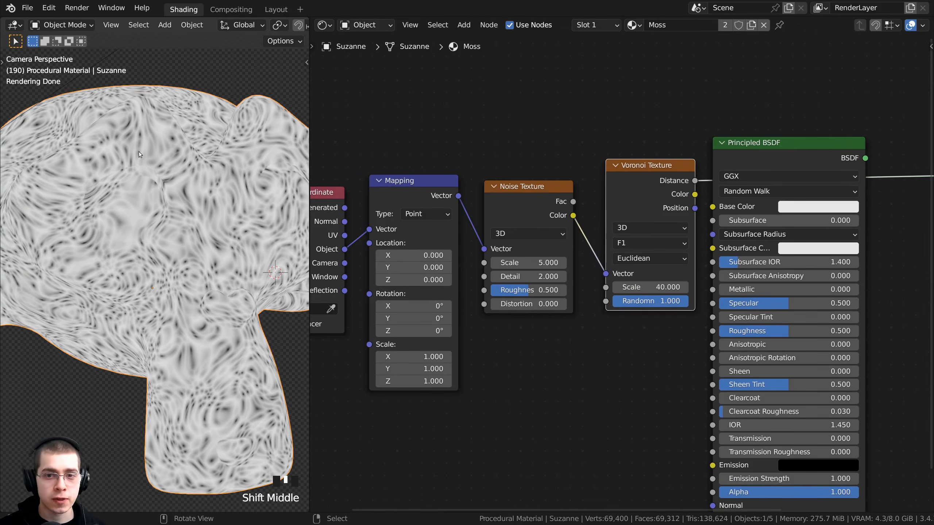
pyautogui.moveTo(649, 179); pyautogui.dragTo(644, 180)
pyautogui.moveTo(643, 179)
pyautogui.mouseDown(button='middle')
pyautogui.moveTo(625, 183)
pyautogui.moveTo(639, 165)
pyautogui.mouseUp(button='middle')
pyautogui.scroll(-1, 624, 184)
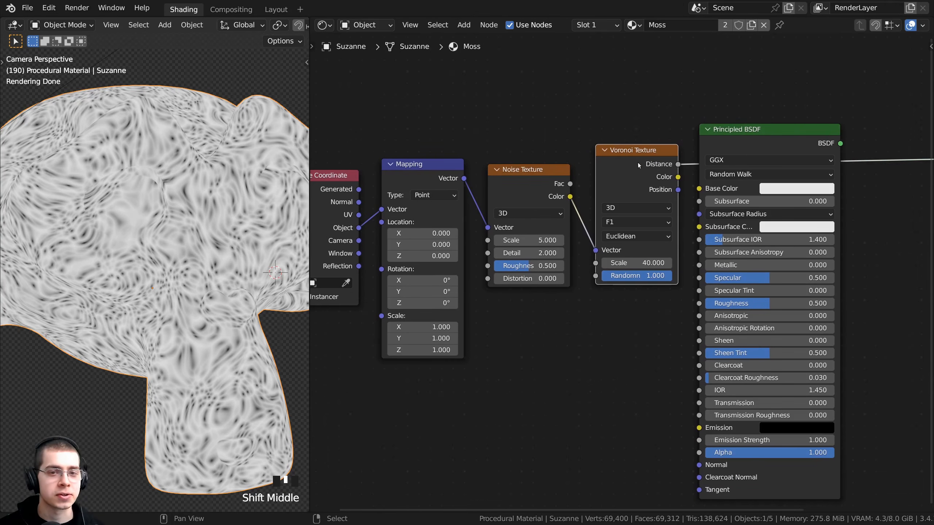
pyautogui.scroll(2, 639, 166)
pyautogui.click(534, 169)
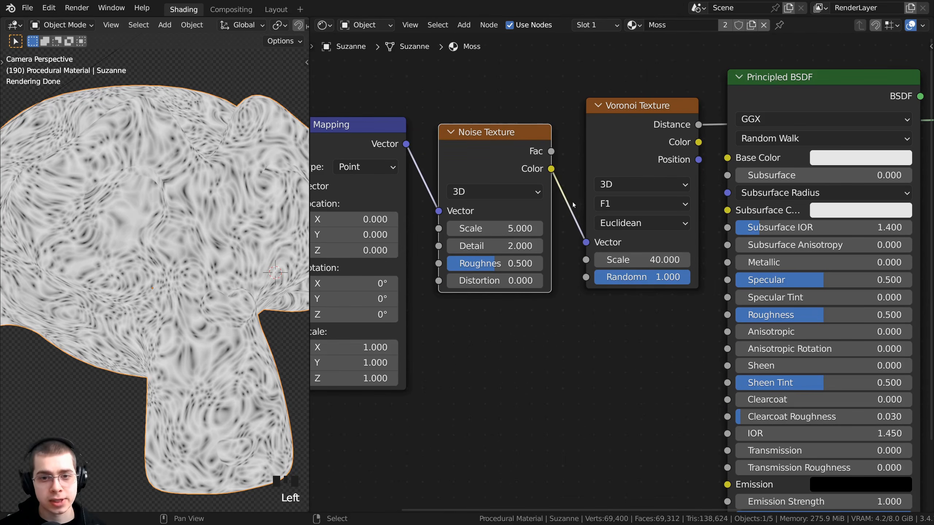
pyautogui.moveTo(612, 115); pyautogui.dragTo(609, 115)
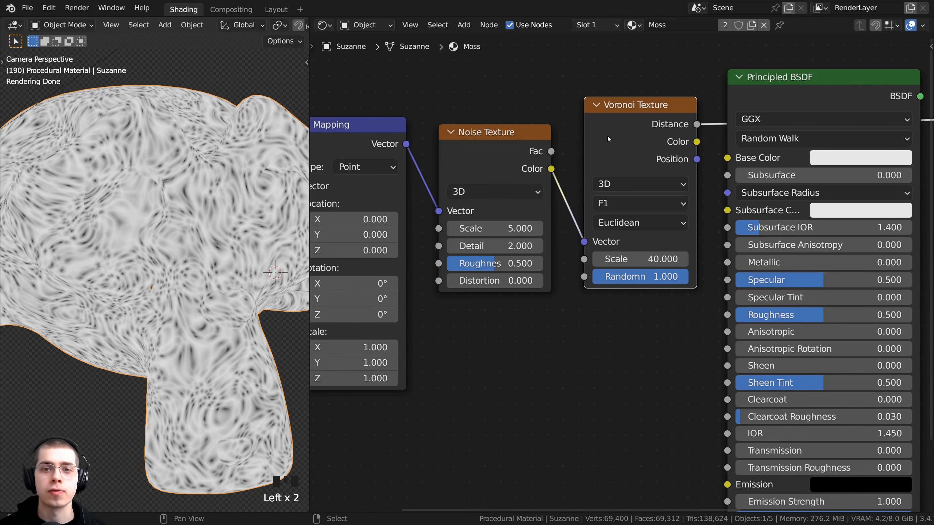
pyautogui.scroll(2, 478, 158)
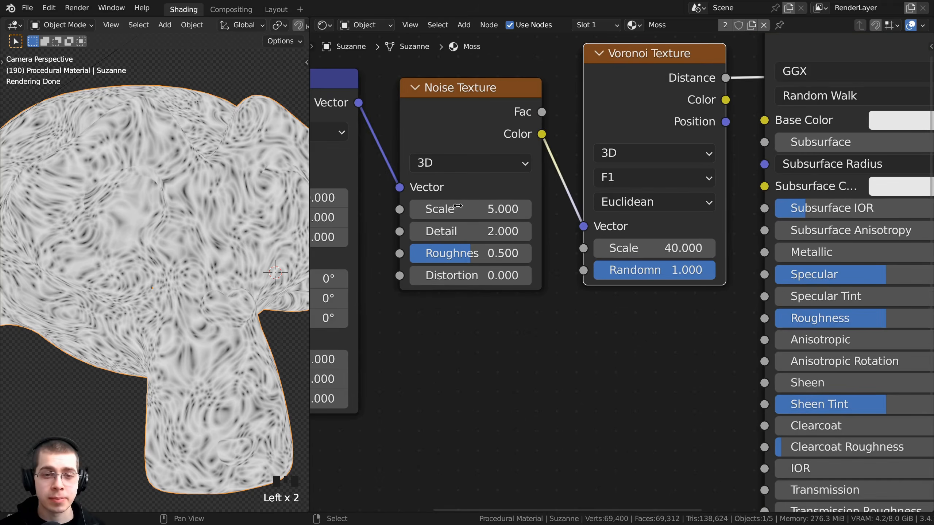
# Step: Set the Noise Texture's scale to 10 and its detail to 15
pyautogui.click(462, 214)
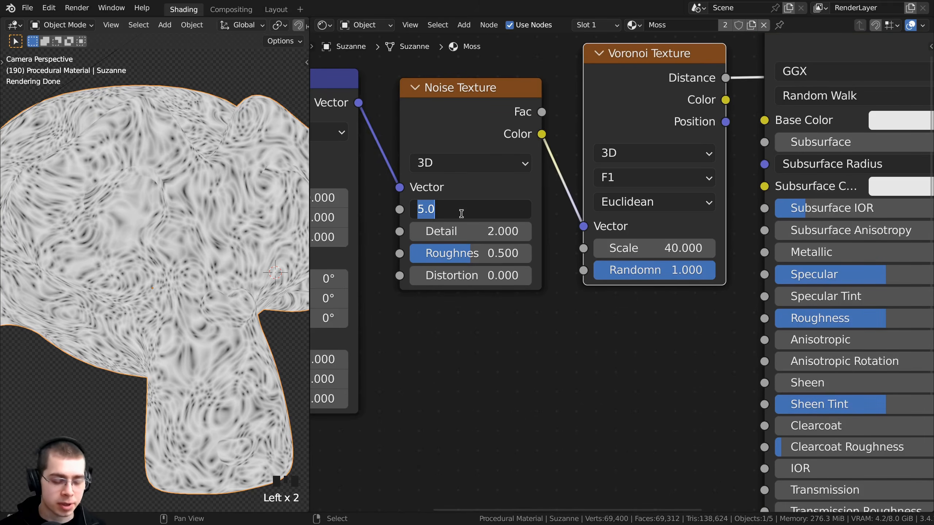
pyautogui.write('10')
pyautogui.press('Return')
pyautogui.click(462, 228)
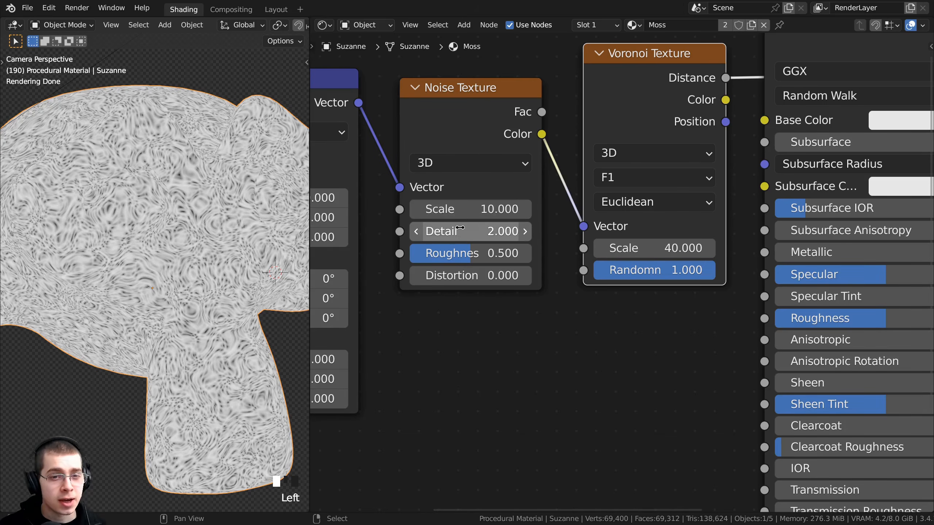
pyautogui.write('15')
pyautogui.press('Return')
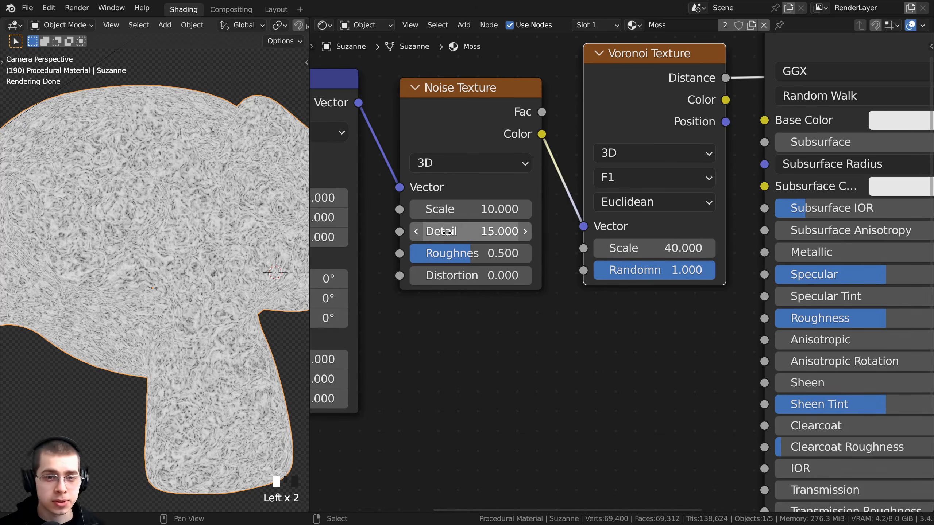
# Step: Set the Noise Texture's roughness to 0.7
pyautogui.moveTo(466, 259); pyautogui.dragTo(493, 257)
pyautogui.click(493, 257)
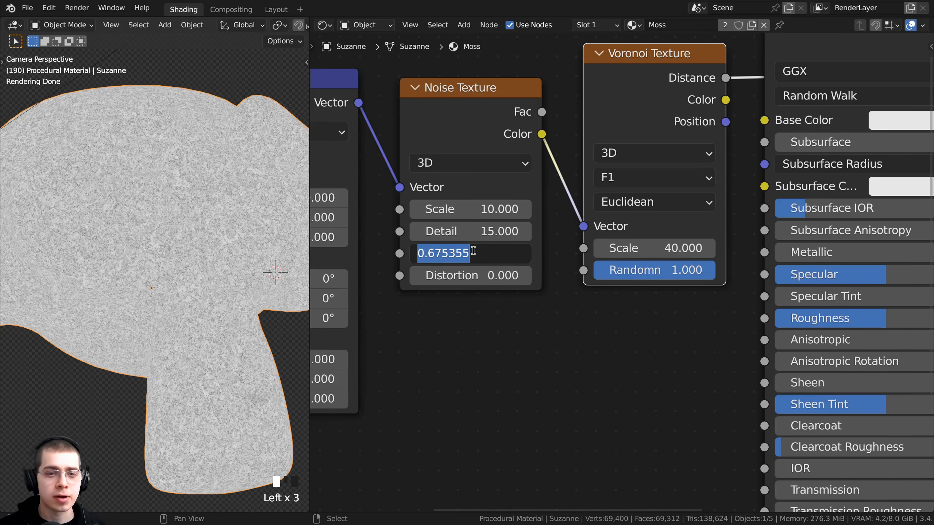
pyautogui.click(475, 251)
pyautogui.press('BackSpace')
pyautogui.press('BackSpace')
pyautogui.press('BackSpace')
pyautogui.press('BackSpace')
pyautogui.press('BackSpace')
pyautogui.press('BackSpace')
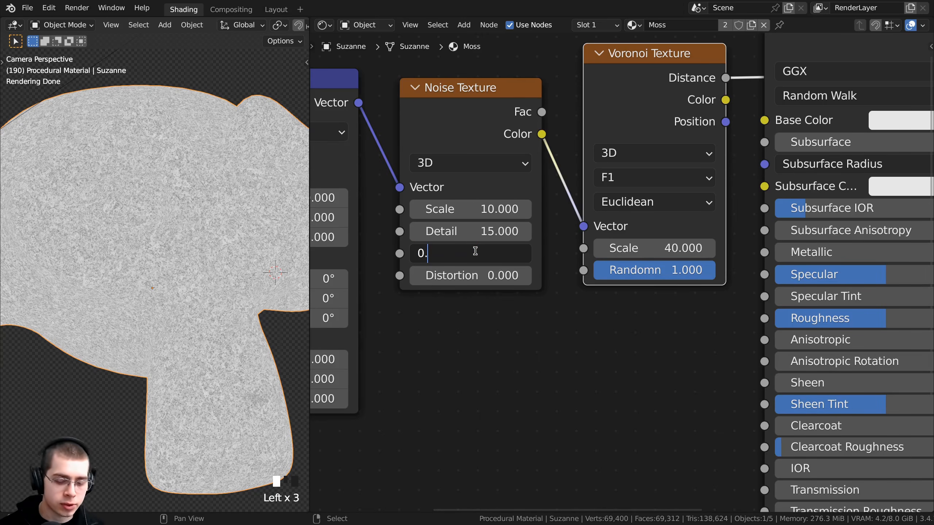
pyautogui.write('7')
pyautogui.press('Return')
# Step: Examine the noise-distorted Voronoi pattern on the monkey head up close and from farther away
pyautogui.scroll(8, 149, 177)
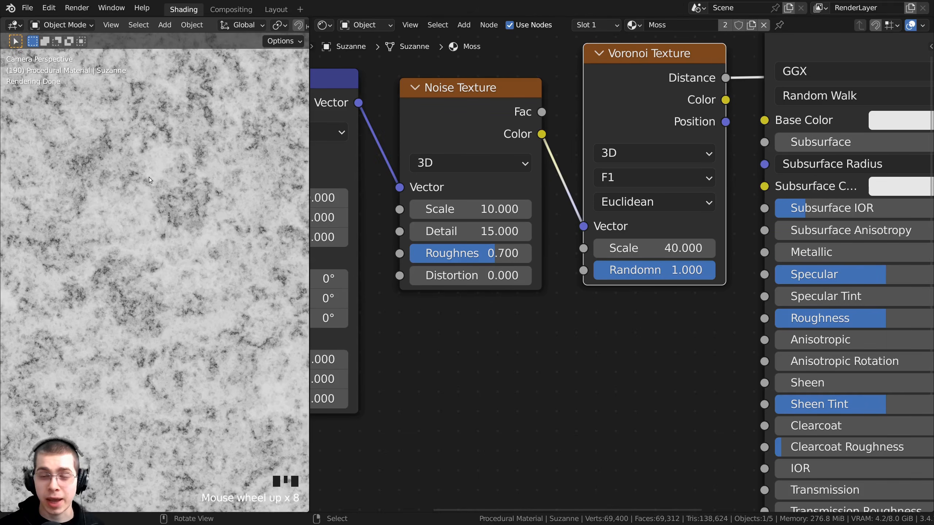
pyautogui.scroll(-8, 187, 165)
pyautogui.scroll(15, 199, 344)
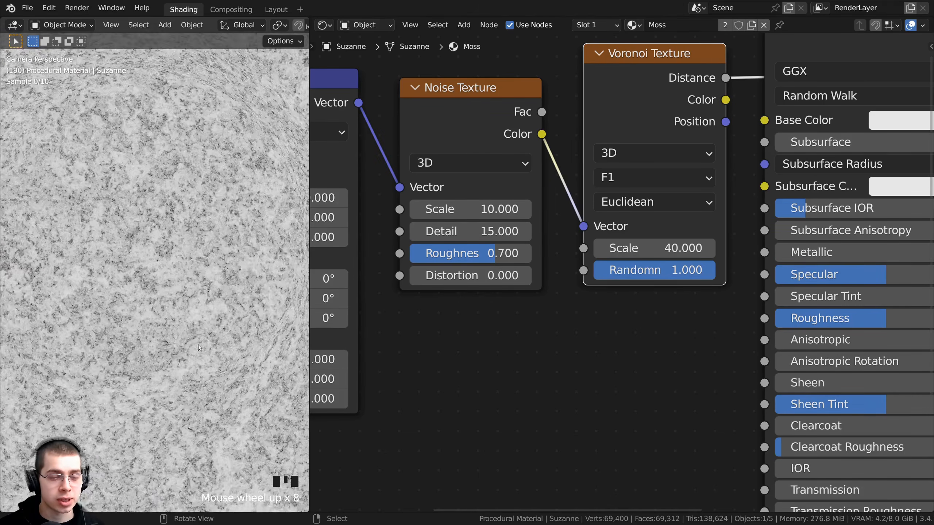
pyautogui.scroll(7, 142, 295)
pyautogui.scroll(-15, 62, 247)
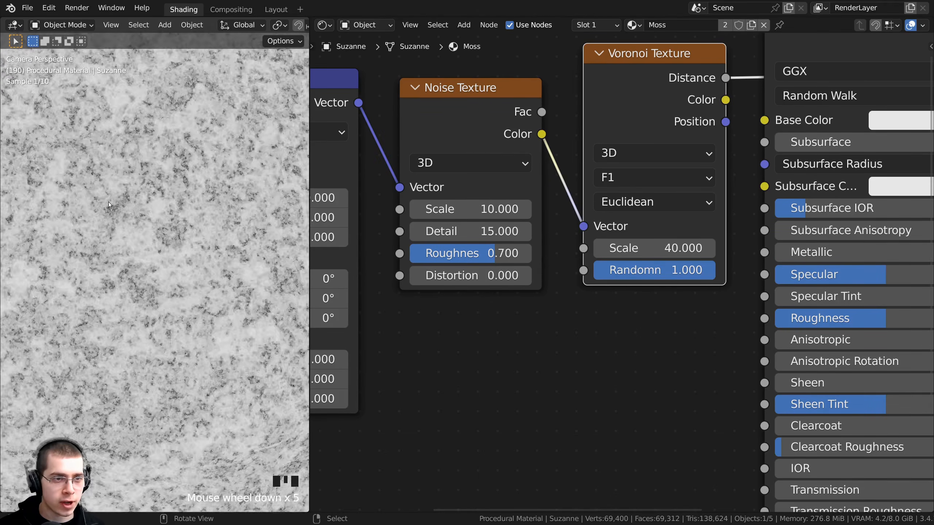
pyautogui.keyDown('shift'); pyautogui.moveTo(59, 228); pyautogui.dragTo(138, 225, button='middle'); pyautogui.keyUp('shift')
pyautogui.scroll(-6, 589, 257)
# Step: Move the Principled BSDF node away from the Voronoi Texture node to make room between them
pyautogui.moveTo(533, 231)
pyautogui.keyDown('shift'); pyautogui.mouseDown(button='middle')
pyautogui.moveTo(495, 243)
pyautogui.moveTo(547, 248)
pyautogui.moveTo(530, 227)
pyautogui.mouseUp(button='middle'); pyautogui.keyUp('shift')
pyautogui.scroll(-2, 769, 166)
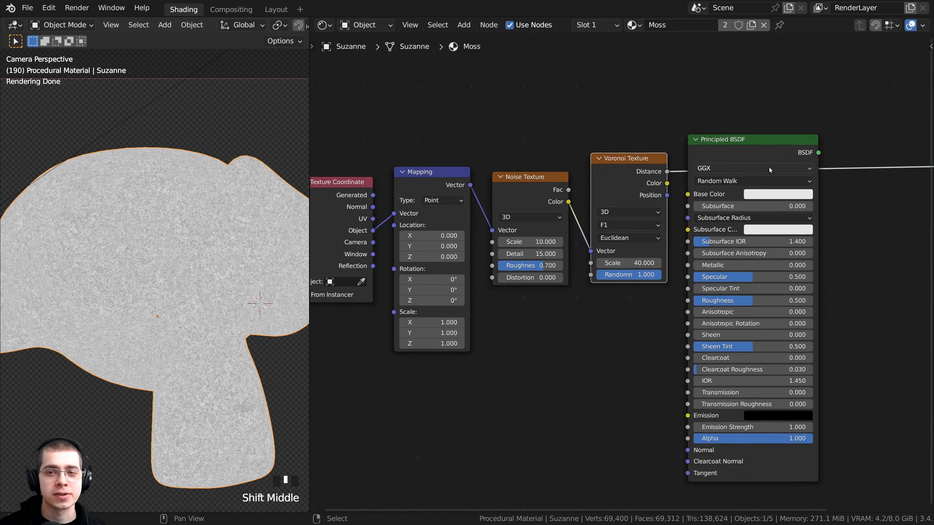
pyautogui.keyDown('shift'); pyautogui.moveTo(769, 162); pyautogui.dragTo(679, 169, button='middle'); pyautogui.keyUp('shift')
pyautogui.moveTo(670, 156); pyautogui.dragTo(805, 206)
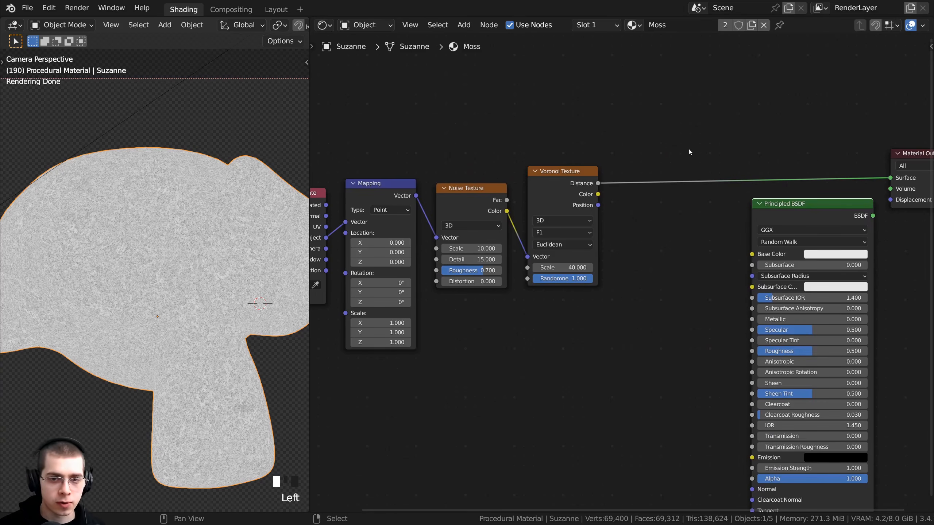
# Step: Add a Mix node between the Voronoi Texture and Principled BSDF nodes and switch its data type to Color
pyautogui.hotkey('shift', 'a')
pyautogui.click(689, 149)
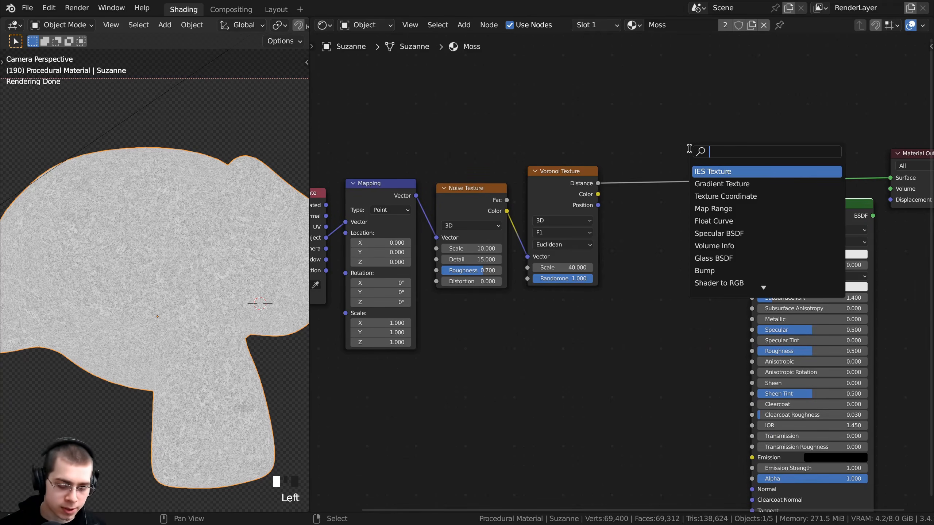
pyautogui.write('mix')
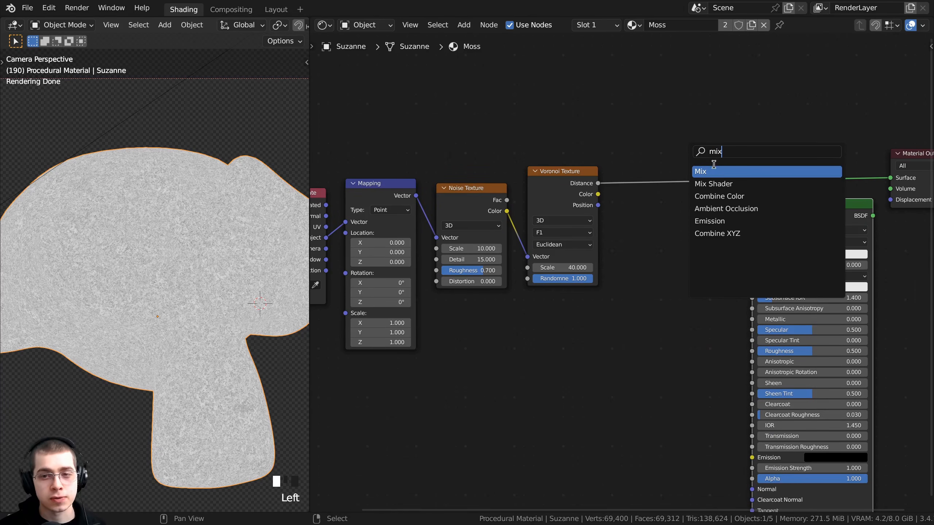
pyautogui.press('Return')
pyautogui.click(636, 243)
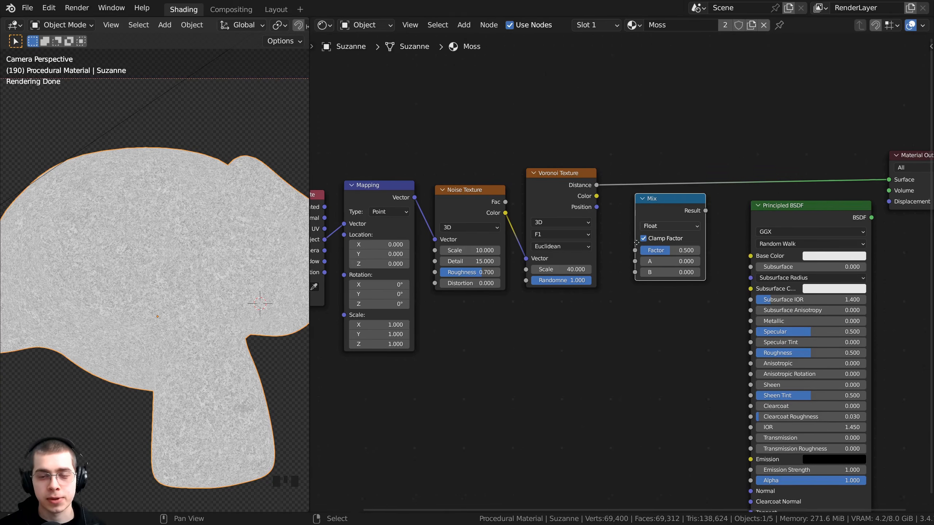
pyautogui.scroll(3, 637, 243)
pyautogui.click(574, 242)
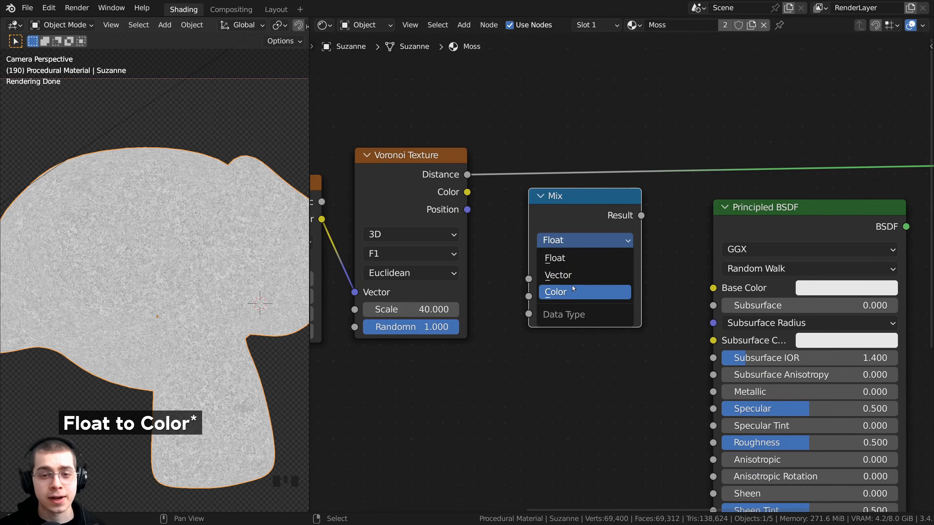
pyautogui.click(572, 287)
pyautogui.click(567, 237)
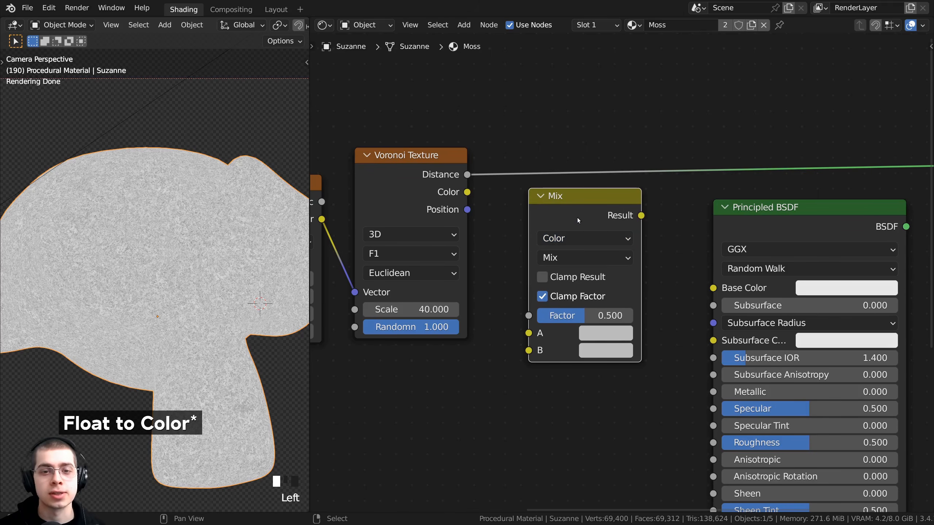
pyautogui.moveTo(577, 218); pyautogui.dragTo(586, 214)
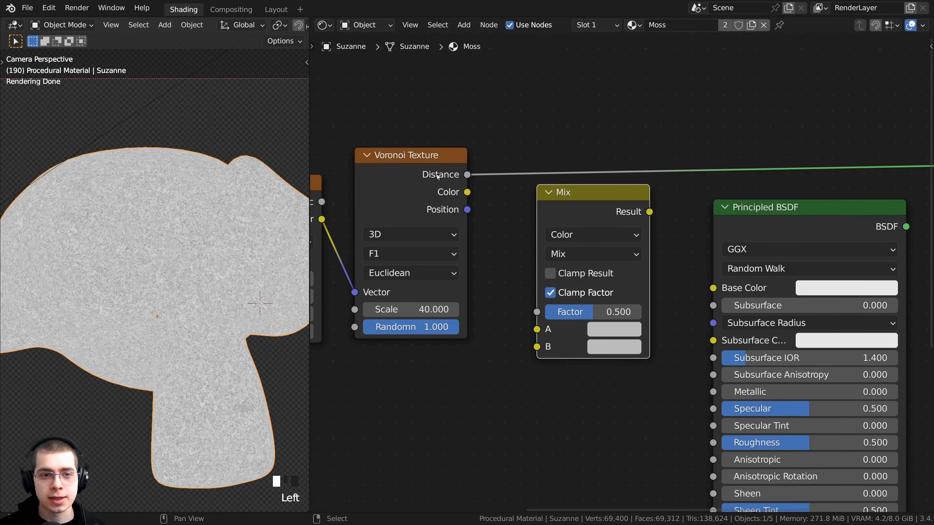
# Step: Connect the Voronoi Texture's Distance output to the Mix node's Factor input
pyautogui.moveTo(467, 174); pyautogui.dragTo(538, 313)
pyautogui.scroll(1, 506, 159)
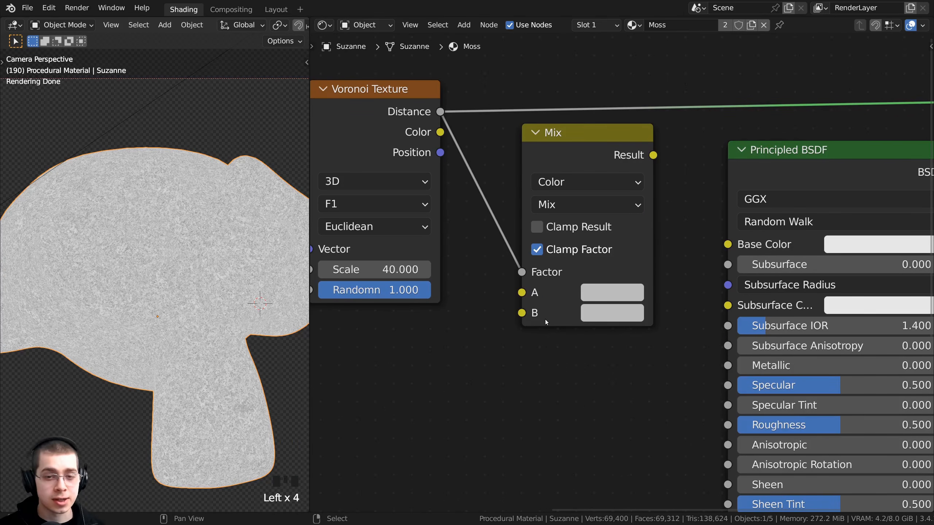
pyautogui.scroll(1, 545, 319)
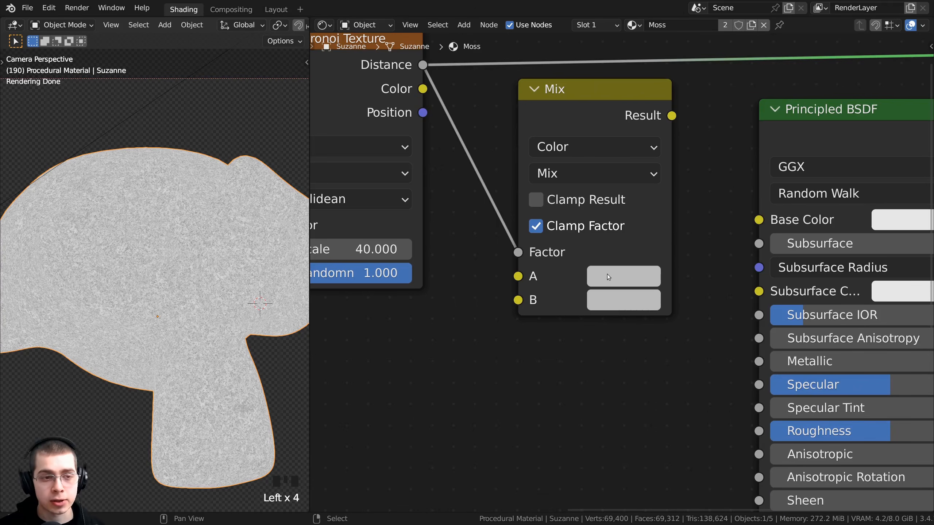
pyautogui.scroll(12, 147, 289)
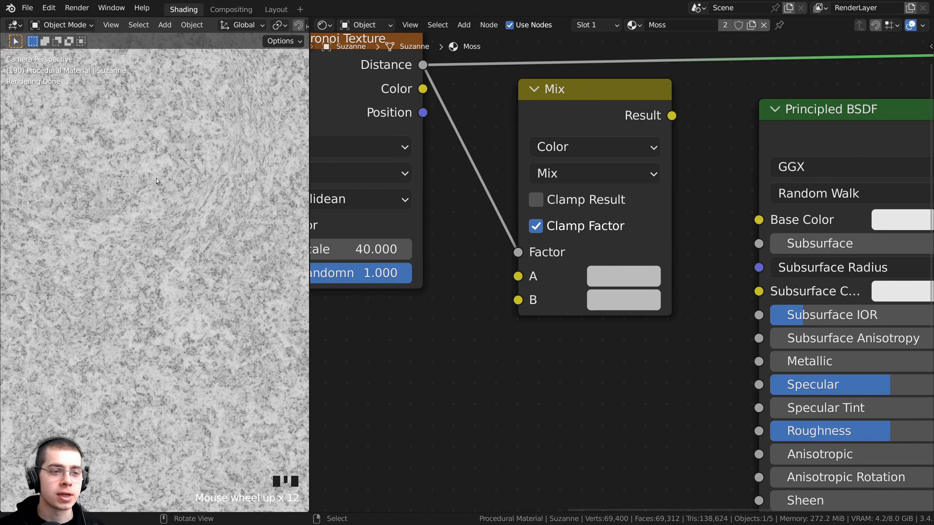
pyautogui.scroll(-1, 375, 121)
pyautogui.moveTo(375, 121); pyautogui.dragTo(427, 171, button='middle')
pyautogui.click(432, 137)
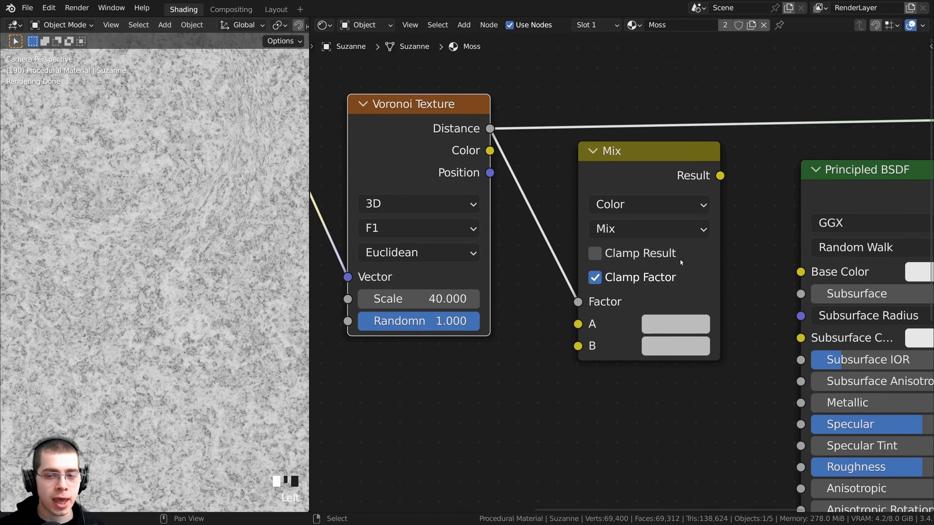
pyautogui.scroll(-2, 680, 259)
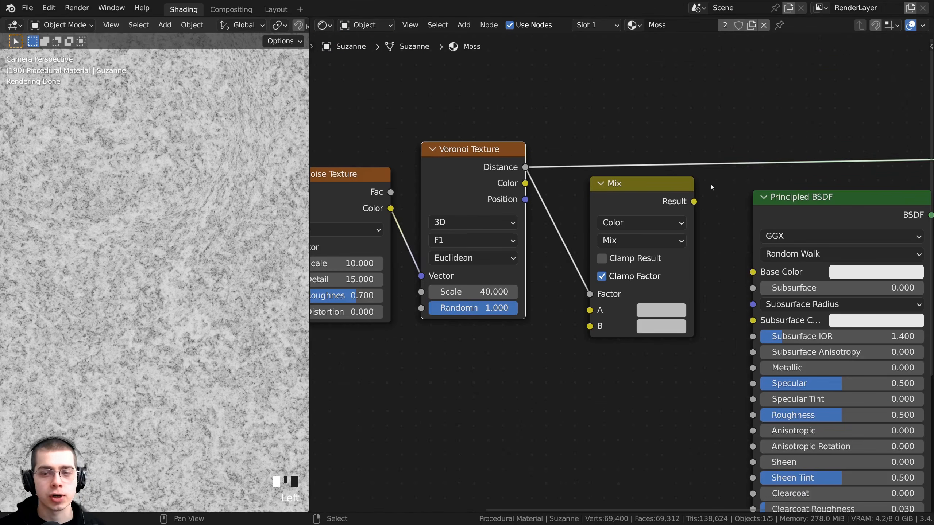
# Step: Preview the Mix node's result on the monkey head and align the node beside the Voronoi Texture
pyautogui.keyDown('ctrl'); pyautogui.keyDown('shift'); pyautogui.click(659, 192); pyautogui.keyUp('shift'); pyautogui.keyUp('ctrl')
pyautogui.moveTo(651, 202); pyautogui.dragTo(636, 173)
pyautogui.scroll(-6, 94, 235)
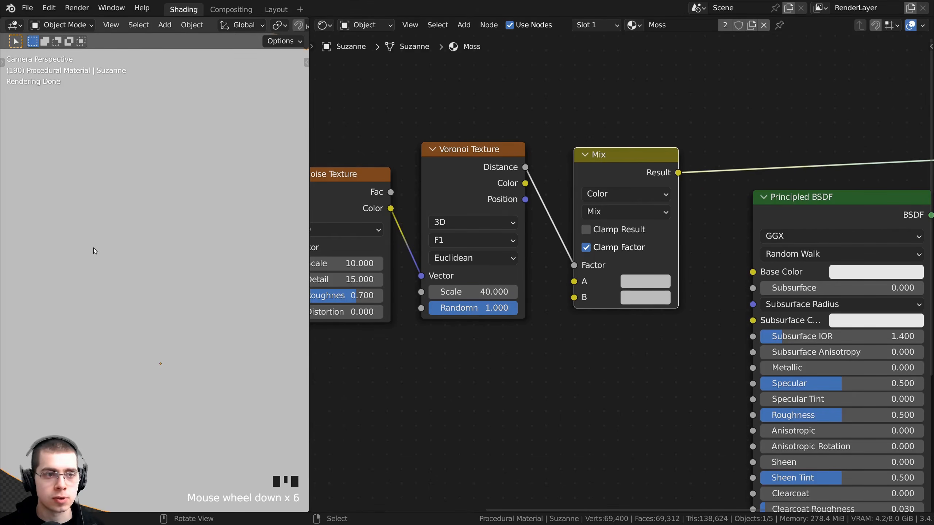
# Step: Set the Mix node's color A to a dark green with hue 0.311, saturation 0.952 and value 0.068
pyautogui.scroll(2, 596, 270)
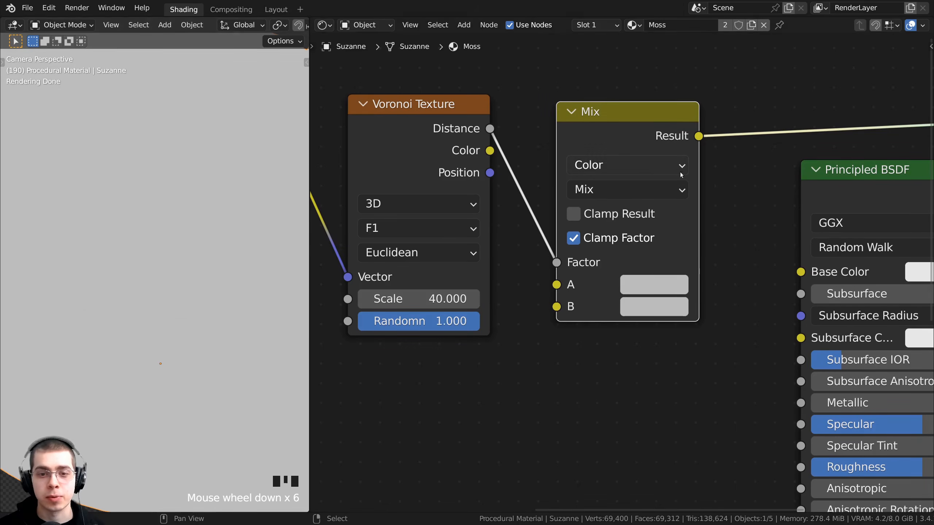
pyautogui.scroll(1, 642, 197)
pyautogui.moveTo(643, 197); pyautogui.dragTo(619, 190, button='middle')
pyautogui.click(603, 284)
pyautogui.scroll(-3, 621, 268)
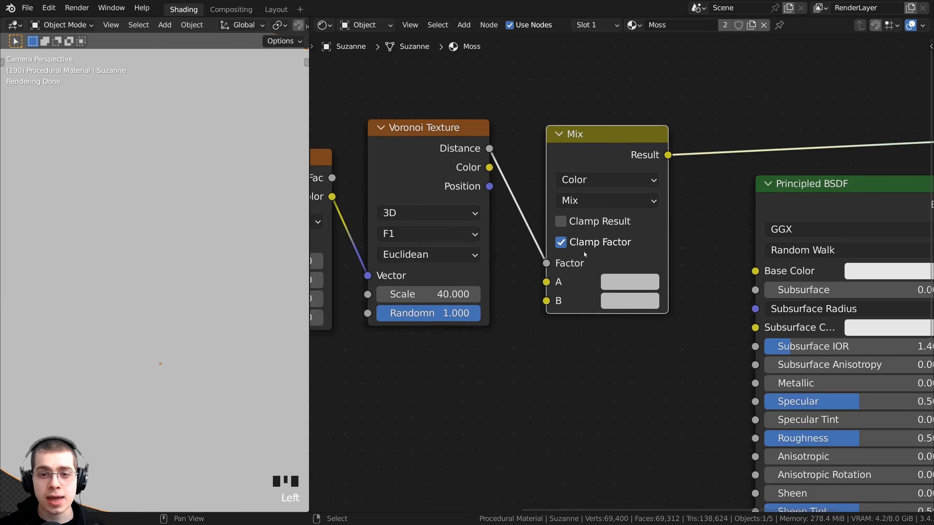
pyautogui.moveTo(584, 252); pyautogui.dragTo(580, 293, button='middle')
pyautogui.click(607, 323)
pyautogui.moveTo(653, 149); pyautogui.dragTo(615, 129)
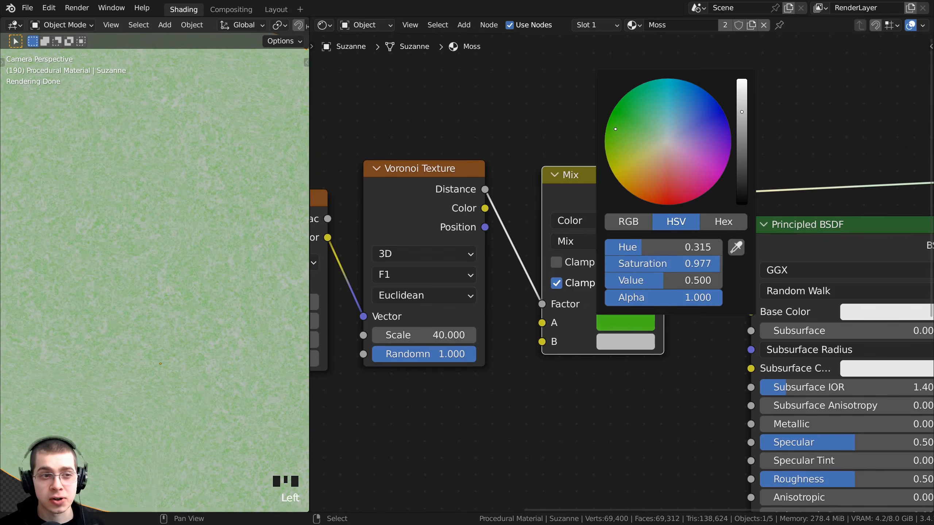
pyautogui.moveTo(741, 131); pyautogui.dragTo(741, 167)
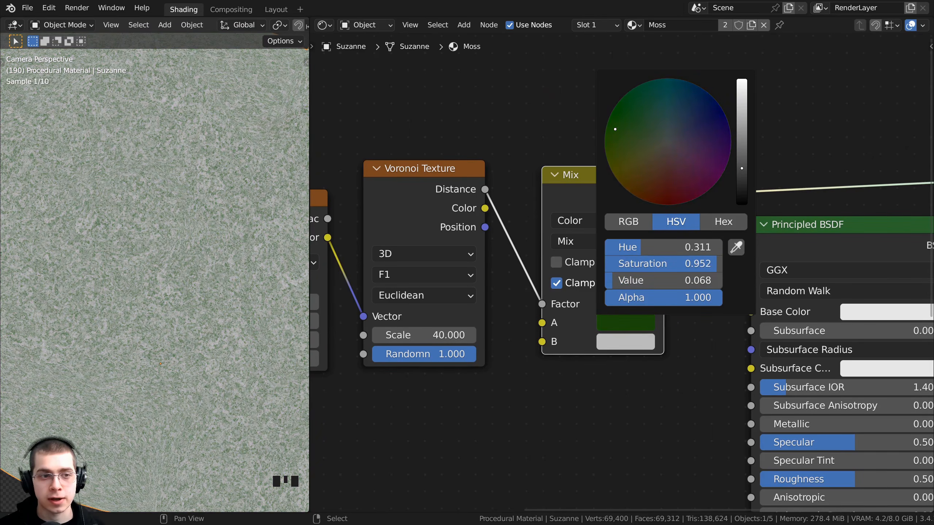
# Step: Set the Mix node's color B to a saturated green and darken it, keeping it lighter than color A
pyautogui.click(613, 348)
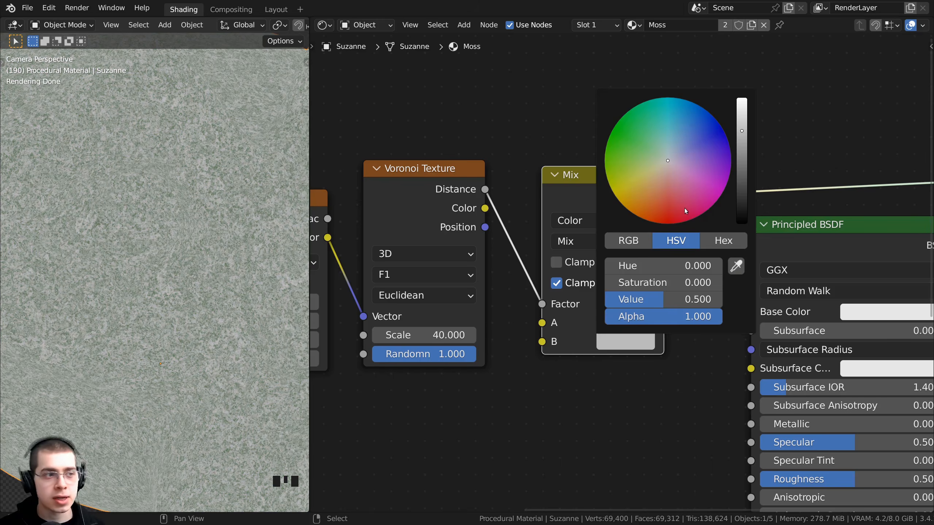
pyautogui.moveTo(656, 162); pyautogui.dragTo(615, 130)
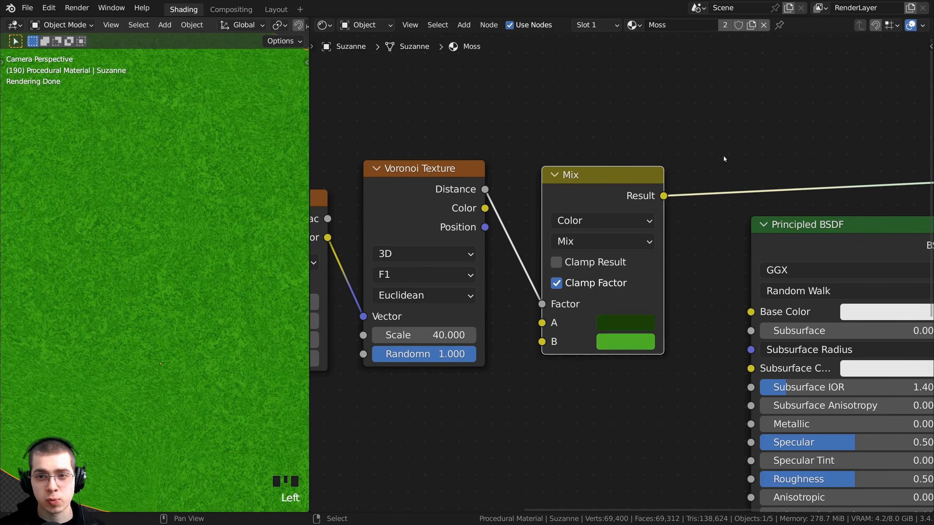
pyautogui.click(624, 337)
pyautogui.moveTo(713, 152); pyautogui.dragTo(713, 195)
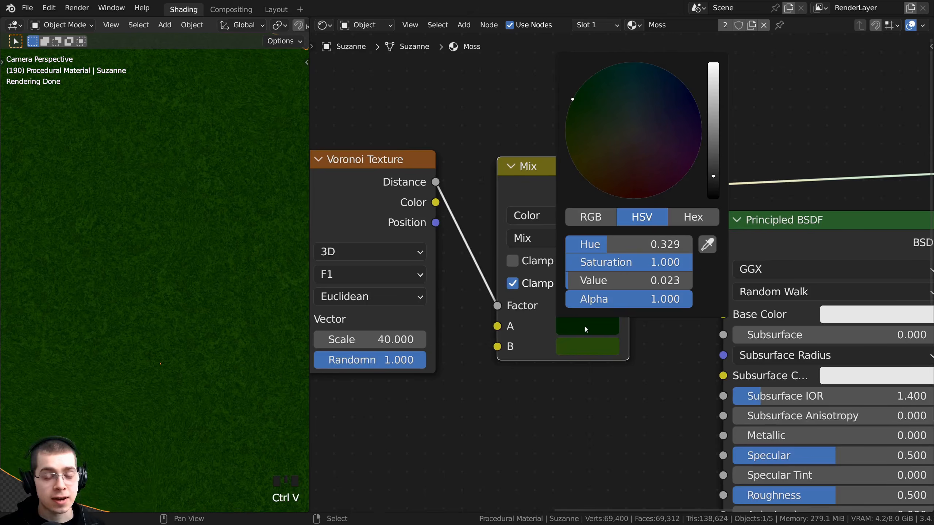
# Step: Display the hex codes of the Mix node's colors A and B to read them
pyautogui.click(689, 224)
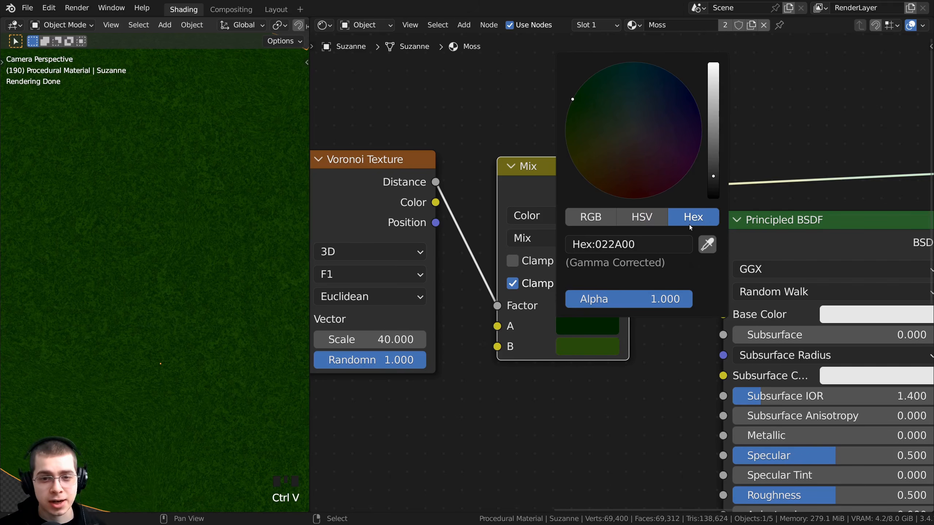
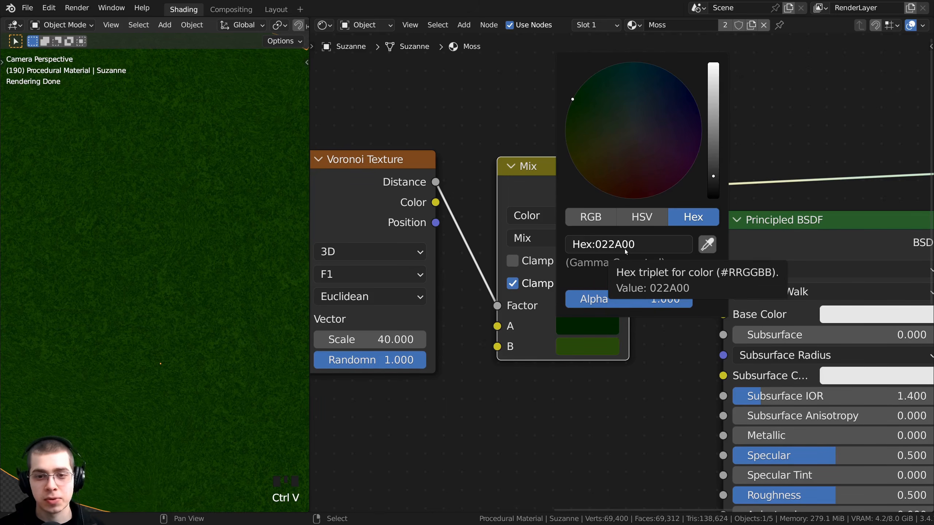
pyautogui.click(574, 347)
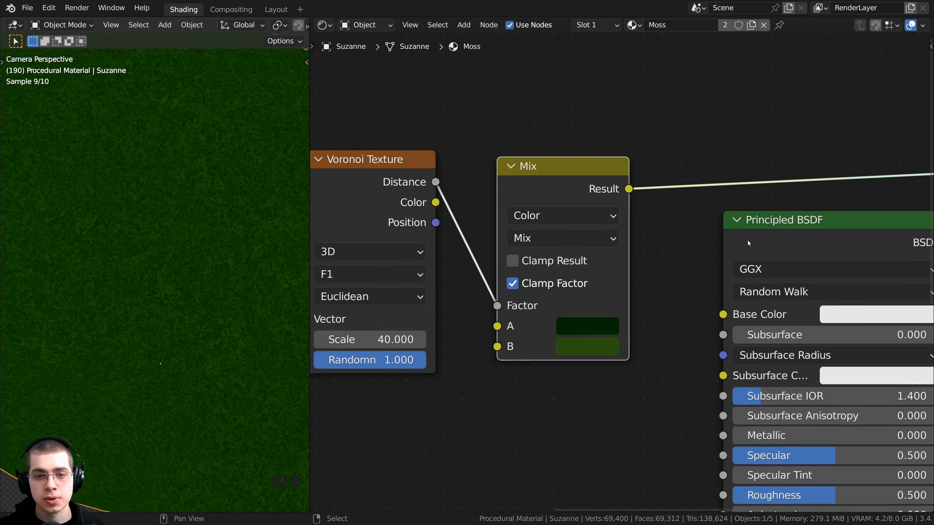
pyautogui.scroll(-4, 219, 246)
# Step: Connect the Mix node's Result to the Principled BSDF's Base Color and preview the Principled BSDF on the monkey head
pyautogui.keyDown('shift'); pyautogui.moveTo(508, 190); pyautogui.dragTo(443, 157, button='middle'); pyautogui.keyUp('shift')
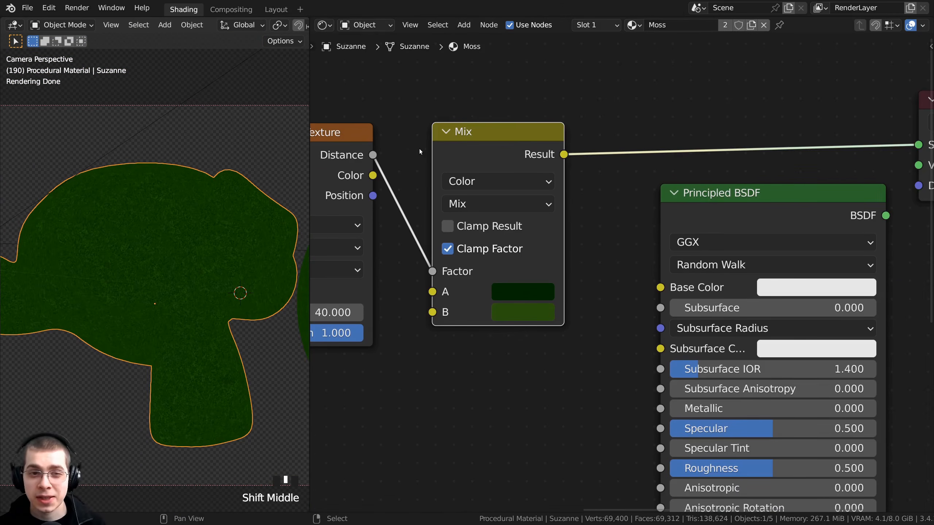
pyautogui.moveTo(563, 155); pyautogui.dragTo(661, 288)
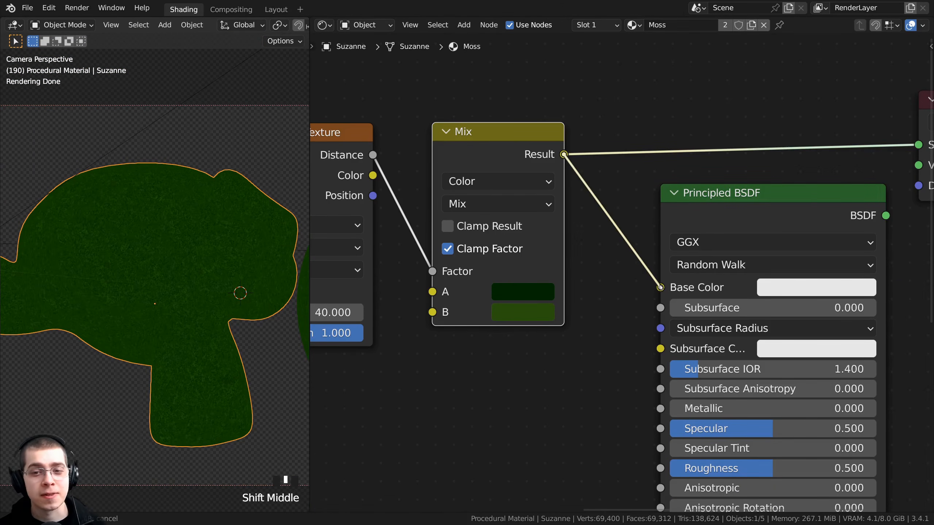
pyautogui.keyDown('ctrl'); pyautogui.keyDown('shift'); pyautogui.click(726, 211); pyautogui.keyUp('shift'); pyautogui.keyUp('ctrl')
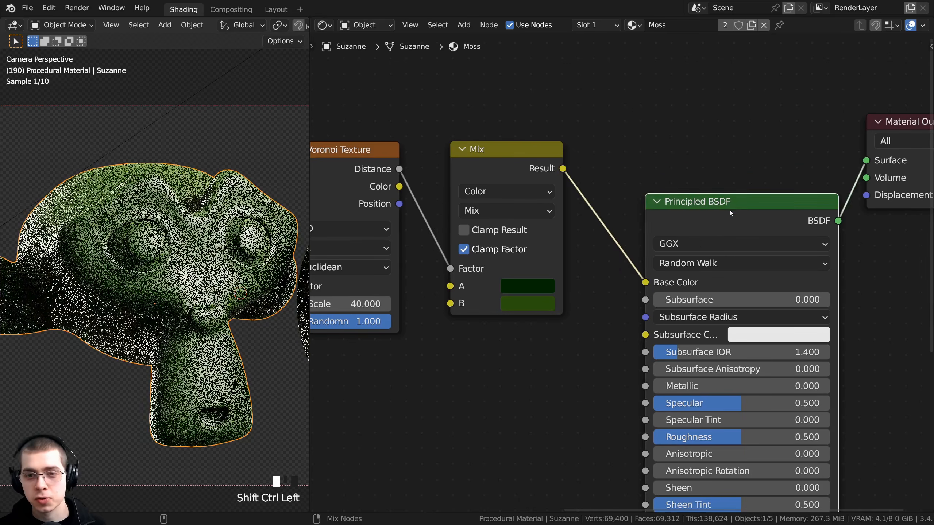
# Step: Move the Principled BSDF and Material Output nodes up and closer to the Mix node
pyautogui.moveTo(726, 211); pyautogui.dragTo(711, 145)
pyautogui.scroll(-1, 713, 191)
pyautogui.moveTo(713, 192); pyautogui.dragTo(640, 192, button='middle')
pyautogui.moveTo(610, 93); pyautogui.dragTo(924, 269)
pyautogui.moveTo(616, 156); pyautogui.dragTo(596, 150)
pyautogui.scroll(-1, 229, 249)
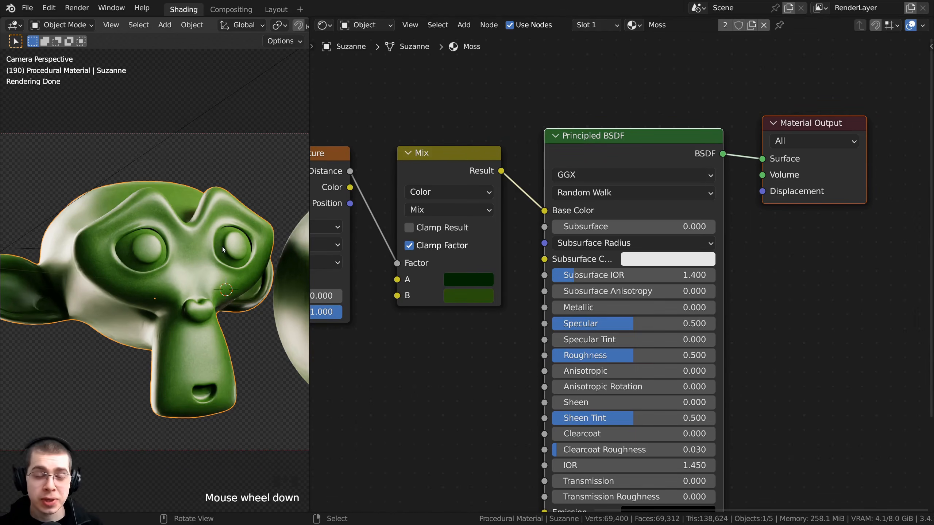
# Step: Set the Principled BSDF's Subsurface value to 0.01
pyautogui.scroll(2, 158, 239)
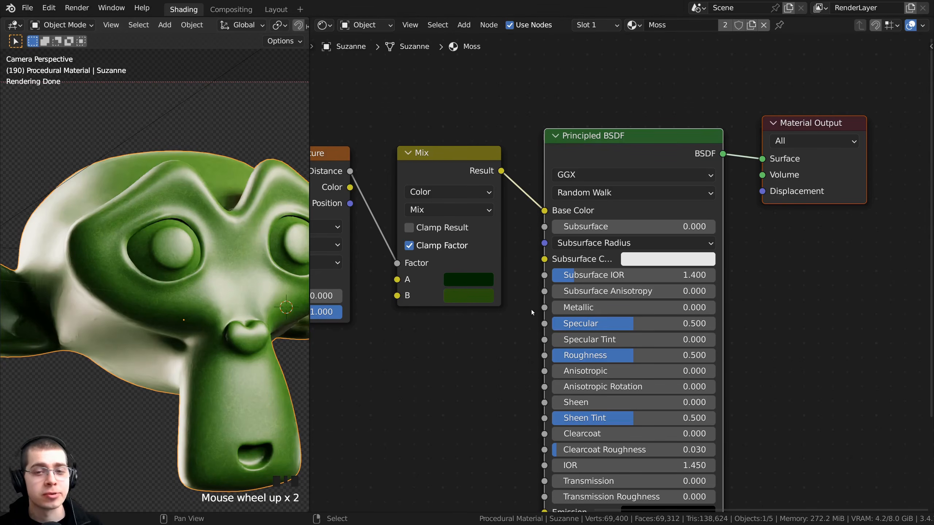
pyautogui.click(578, 231)
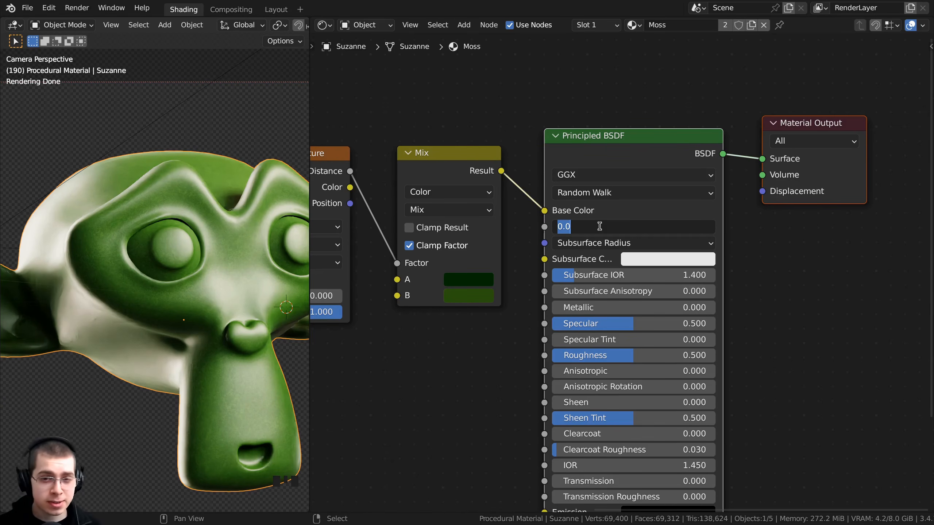
pyautogui.write('.01')
pyautogui.press('Return')
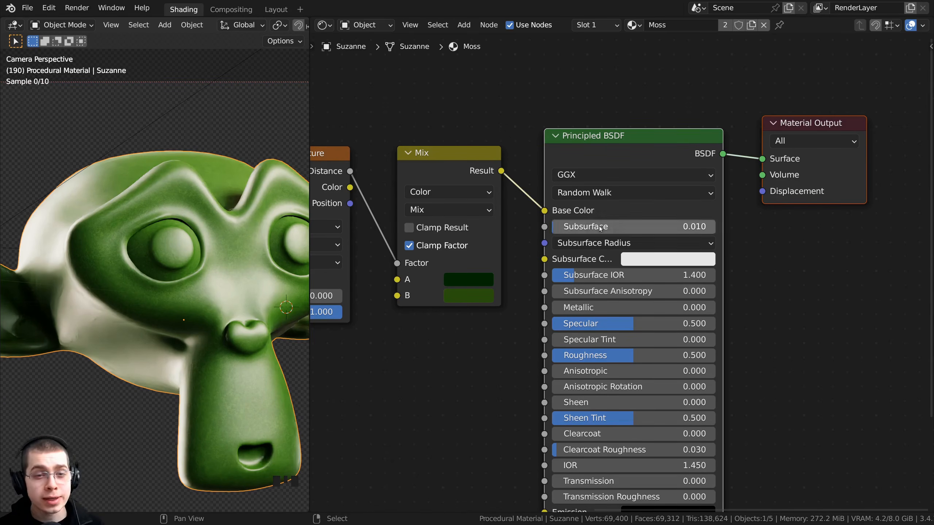
# Step: Set all three Subsurface Radius values of the Principled BSDF to 1
pyautogui.keyDown('shift'); pyautogui.moveTo(186, 231); pyautogui.dragTo(174, 283, button='middle'); pyautogui.keyUp('shift')
pyautogui.scroll(2, 144, 297)
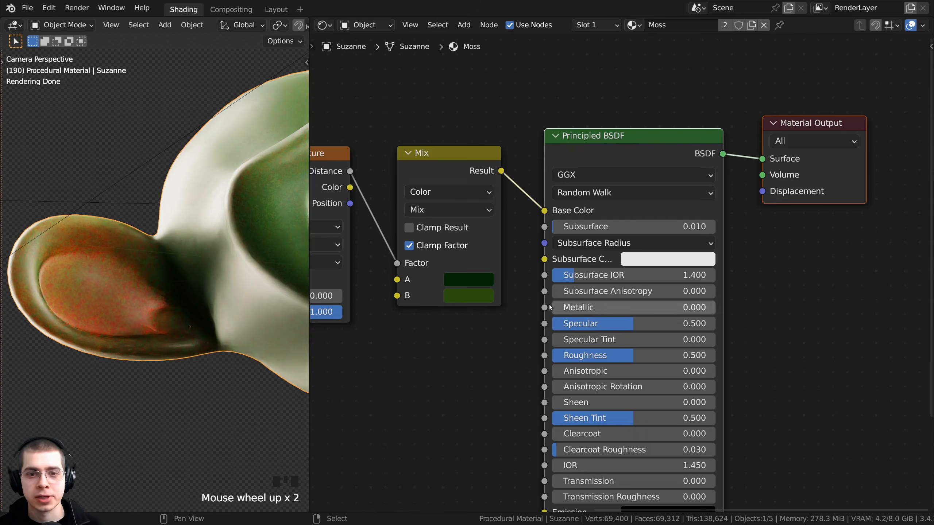
pyautogui.moveTo(549, 317); pyautogui.dragTo(547, 315, button='middle')
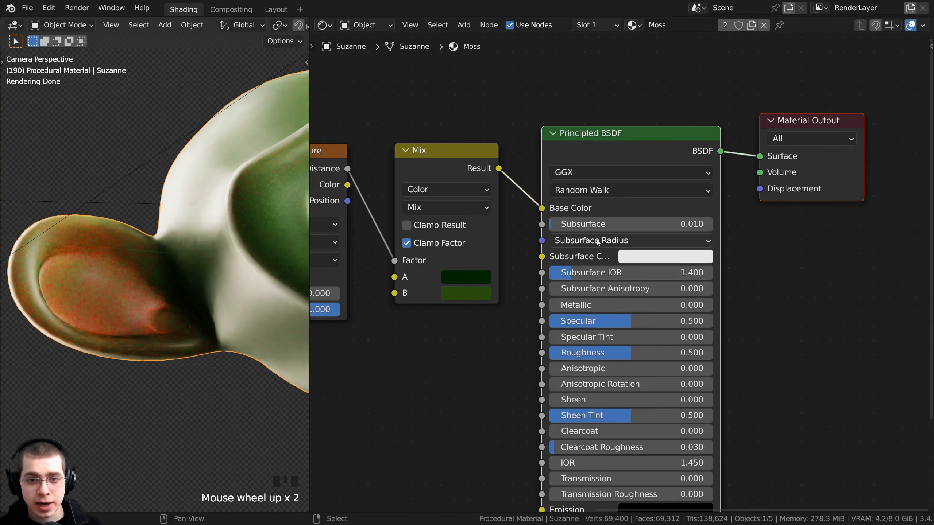
pyautogui.click(598, 242)
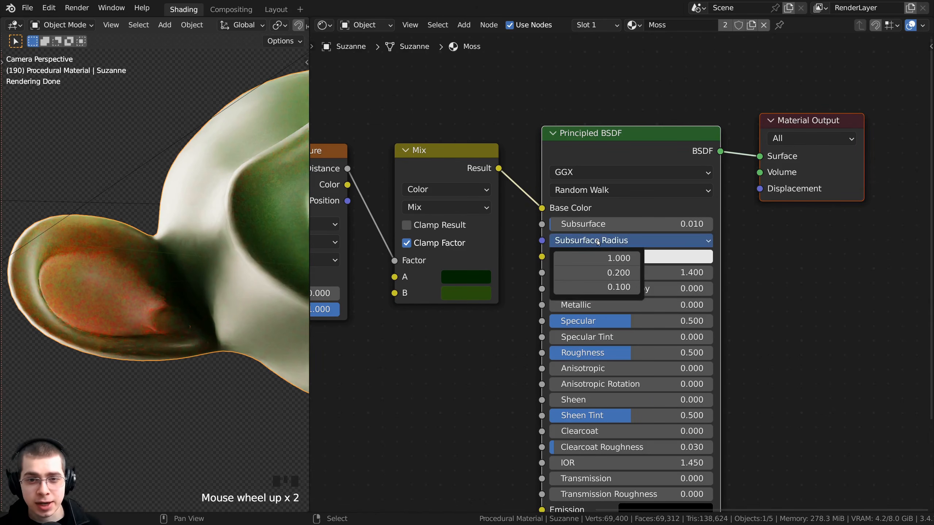
pyautogui.click(592, 262)
pyautogui.press('Return')
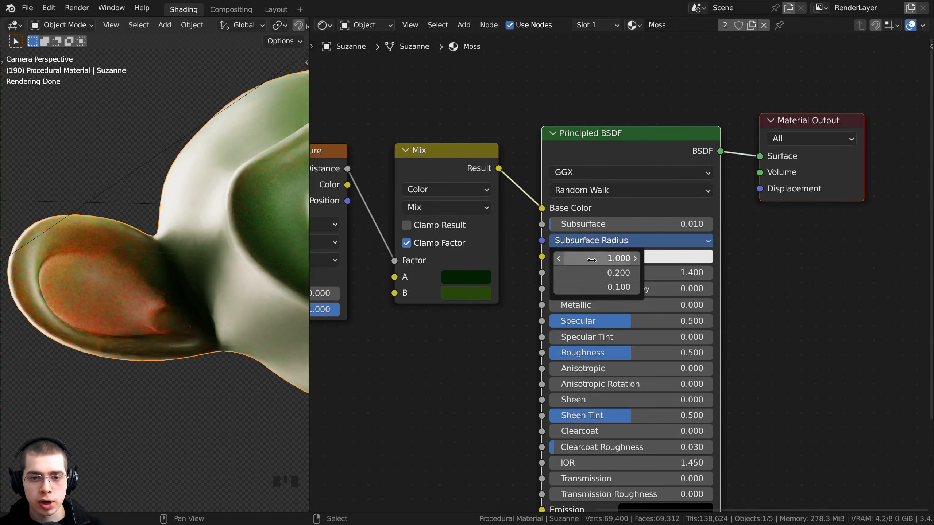
pyautogui.moveTo(592, 260); pyautogui.dragTo(592, 288)
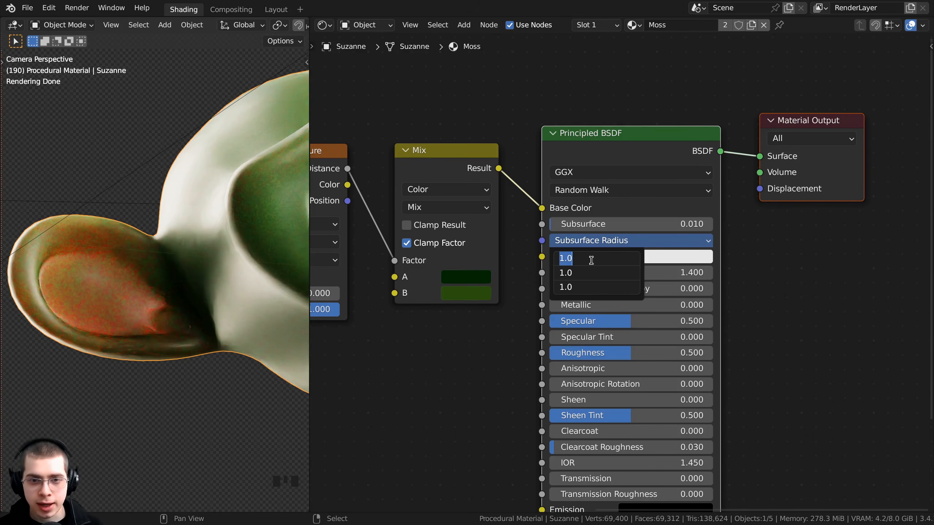
pyautogui.write('1')
pyautogui.press('Return')
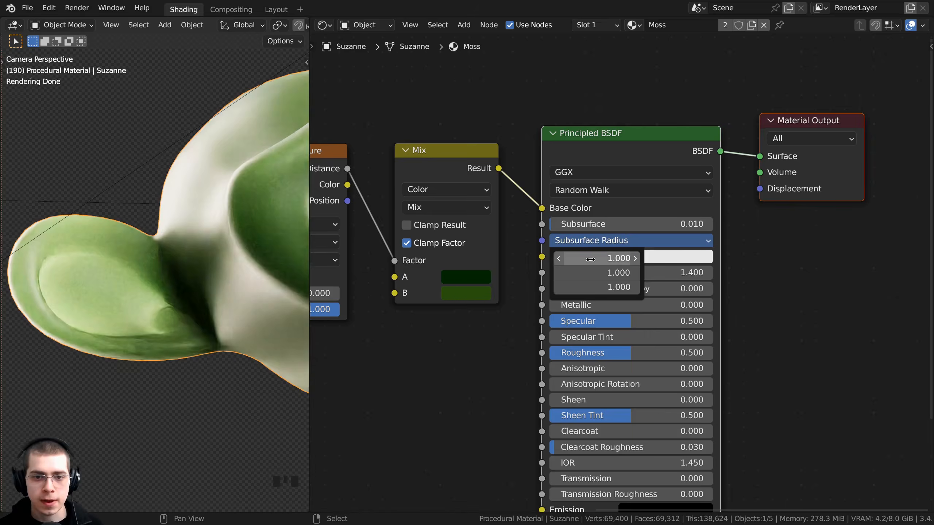
# Step: Try each of the three Subsurface Radius values at 100 in turn, restoring each one to compare their color effects
pyautogui.scroll(-2, 198, 187)
pyautogui.click(584, 242)
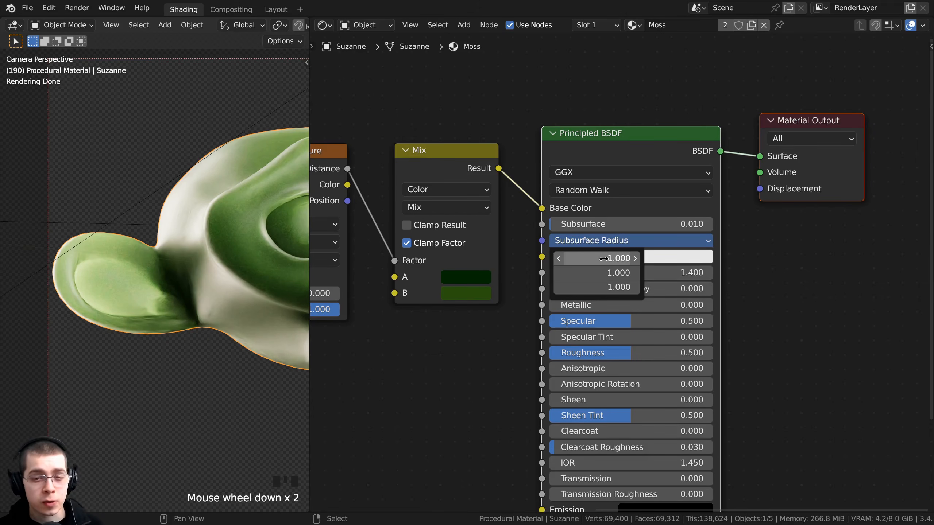
pyautogui.moveTo(603, 259); pyautogui.dragTo(665, 259)
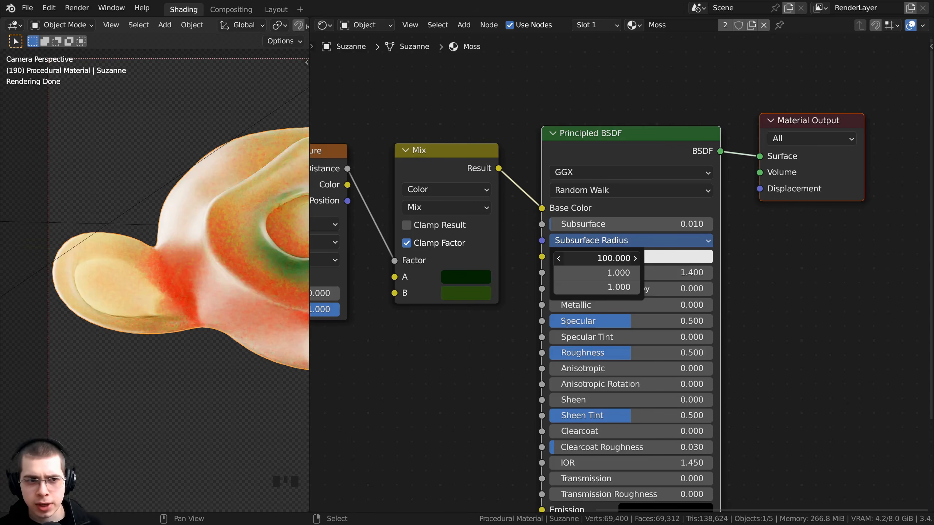
pyautogui.press('Escape')
pyautogui.moveTo(603, 273); pyautogui.dragTo(665, 273)
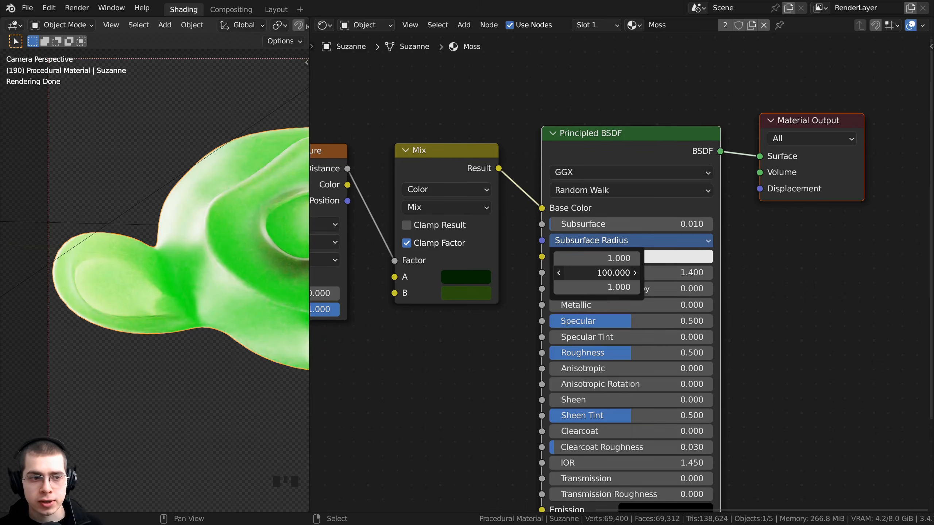
pyautogui.press('Escape')
pyautogui.moveTo(603, 288); pyautogui.dragTo(665, 288)
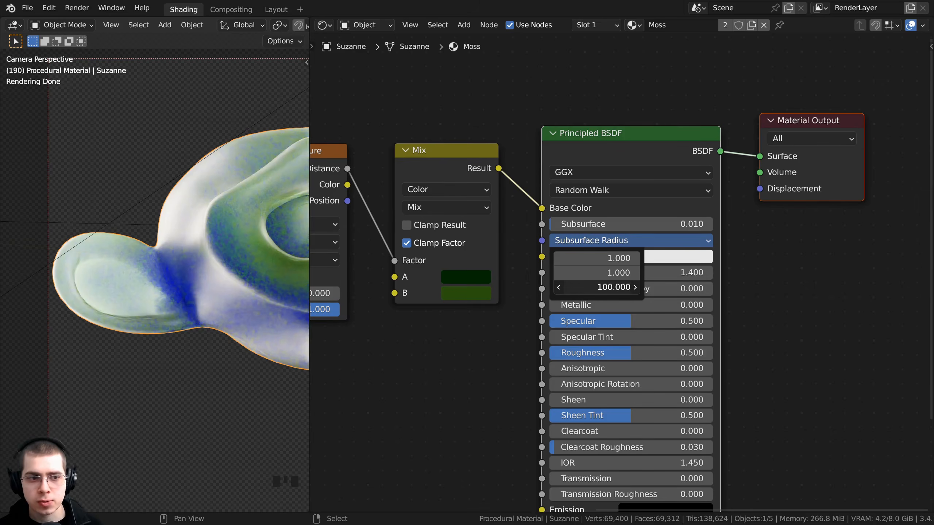
pyautogui.press('Escape')
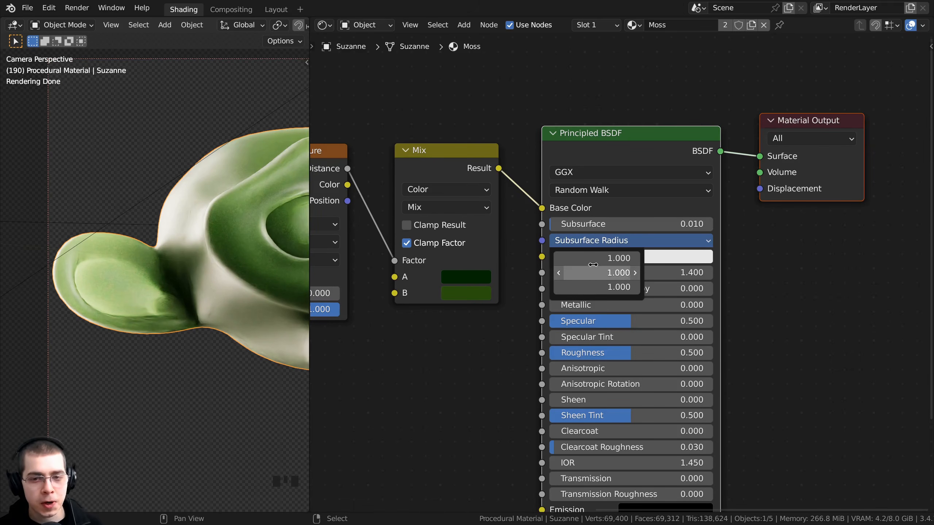
# Step: Set the Principled BSDF's Subsurface Color to a dark green with hex 0E3500
pyautogui.scroll(-4, 225, 328)
pyautogui.keyDown('shift'); pyautogui.moveTo(224, 327); pyautogui.dragTo(189, 335, button='middle'); pyautogui.keyUp('shift')
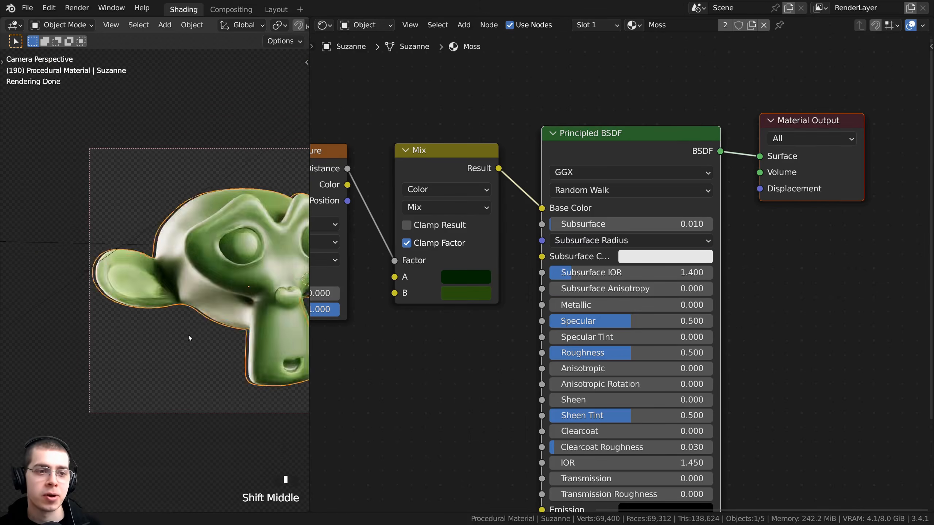
pyautogui.scroll(2, 262, 323)
pyautogui.moveTo(616, 258); pyautogui.dragTo(615, 253, button='middle')
pyautogui.click(652, 253)
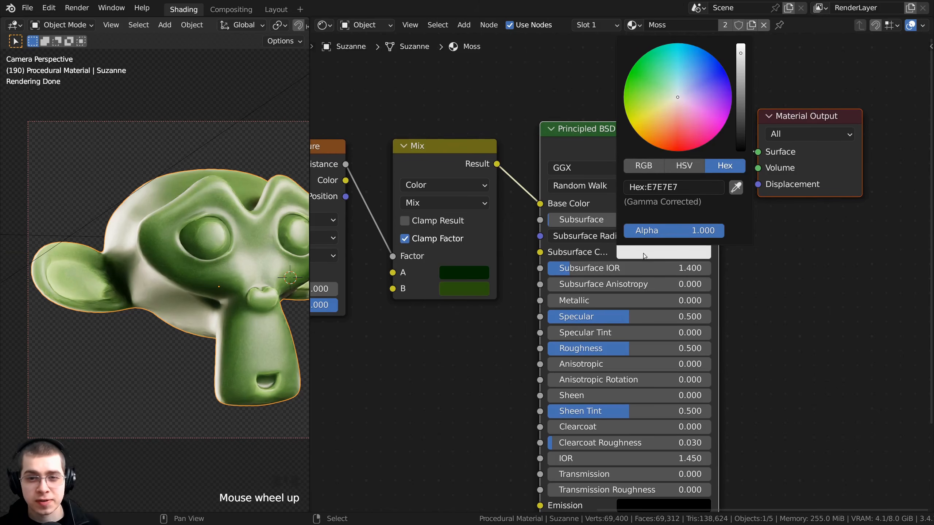
pyautogui.moveTo(668, 100); pyautogui.dragTo(634, 89)
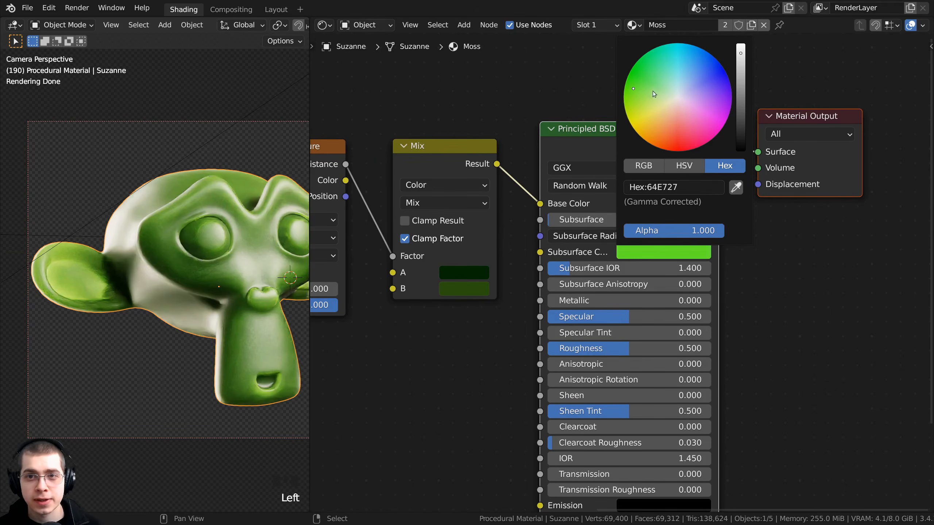
pyautogui.moveTo(740, 78); pyautogui.dragTo(740, 103)
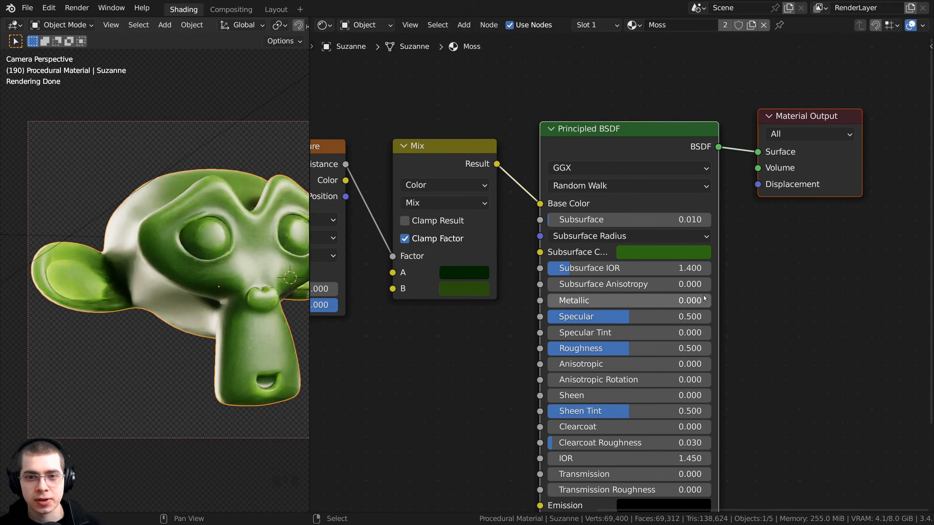
pyautogui.scroll(1, 703, 301)
pyautogui.moveTo(550, 248); pyautogui.dragTo(536, 275, button='middle')
pyautogui.click(628, 274)
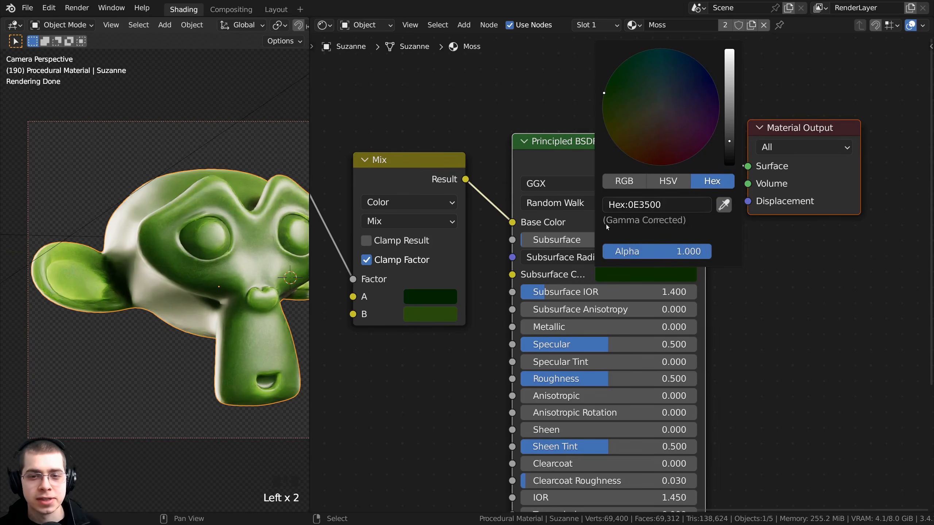
# Step: Set the Principled BSDF's Roughness to 0.72
pyautogui.scroll(3, 152, 241)
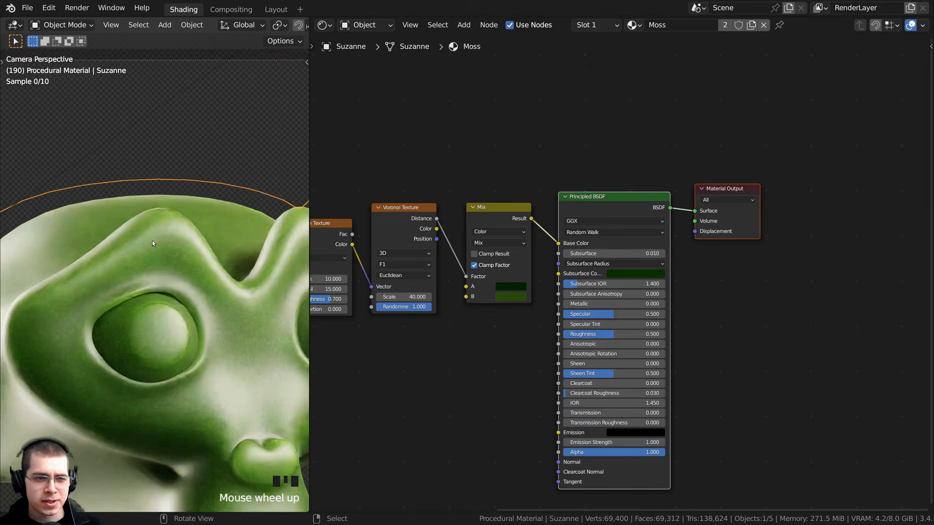
pyautogui.scroll(1, 165, 214)
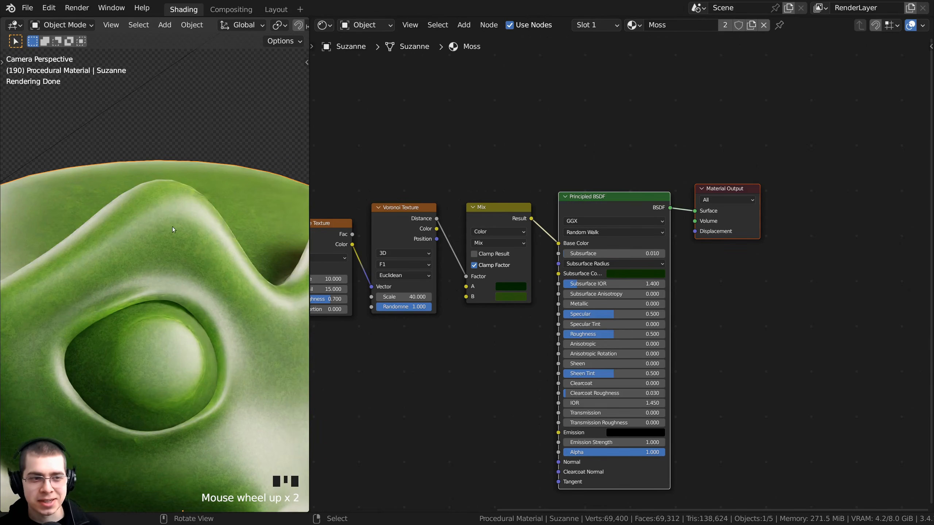
pyautogui.scroll(4, 593, 254)
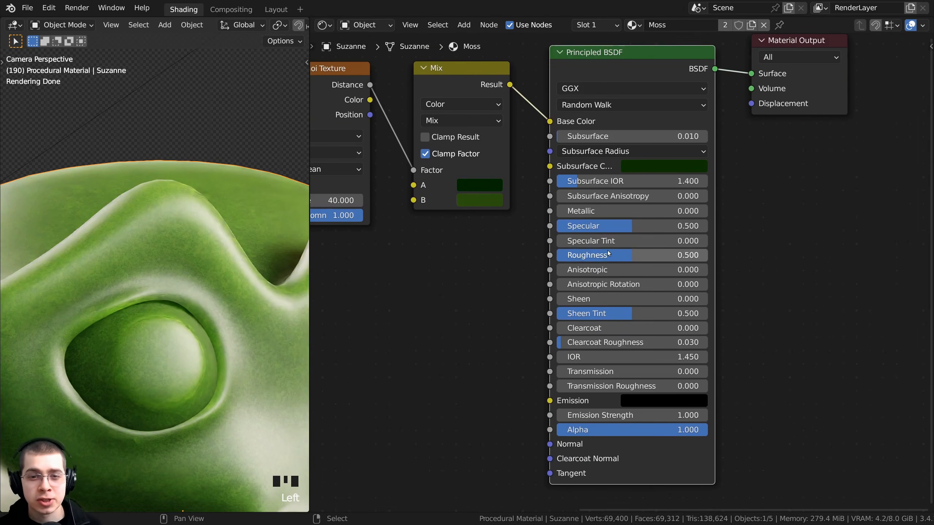
pyautogui.moveTo(608, 254); pyautogui.dragTo(661, 257)
pyautogui.doubleClick(661, 257)
pyautogui.write('.7')
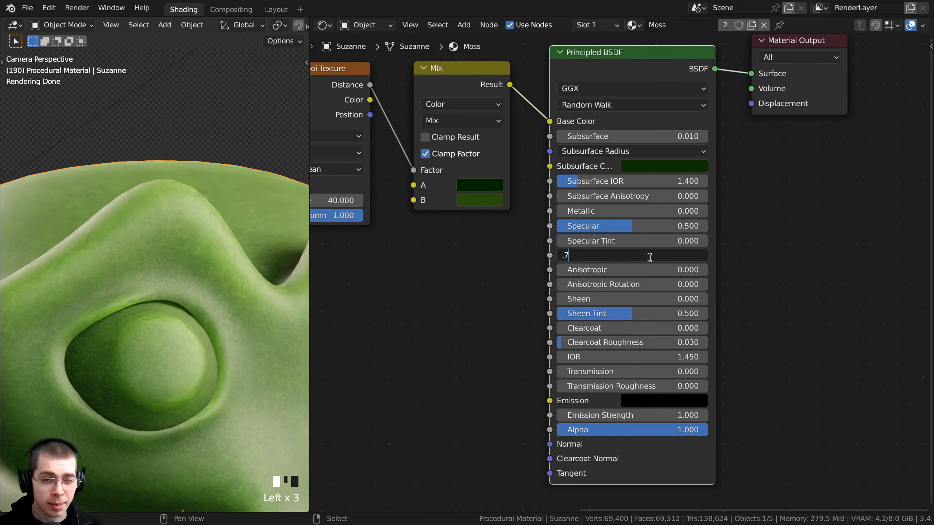
pyautogui.write('2')
pyautogui.press('Return')
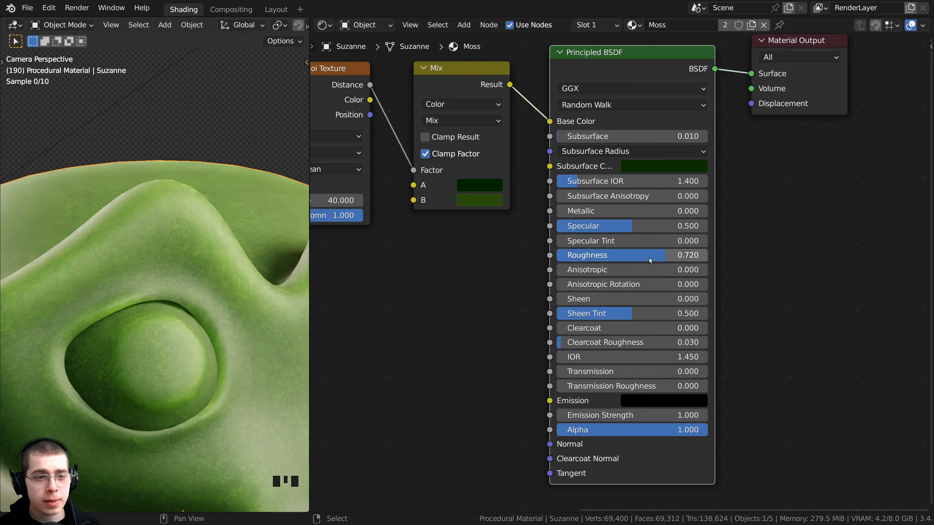
# Step: Examine the rougher surface on the monkey head, along with the Noise Texture and Voronoi Texture nodes
pyautogui.scroll(-3, 179, 226)
pyautogui.scroll(-2, 179, 226)
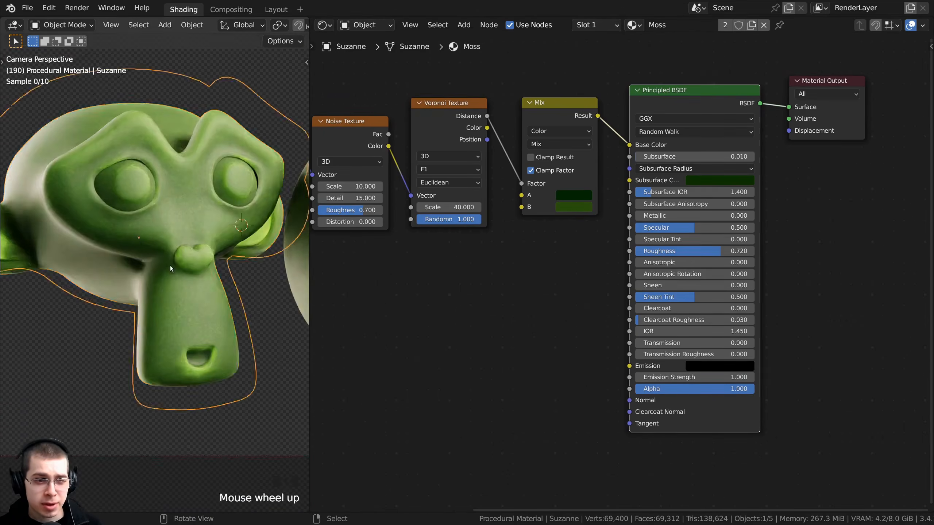
pyautogui.scroll(3, 170, 266)
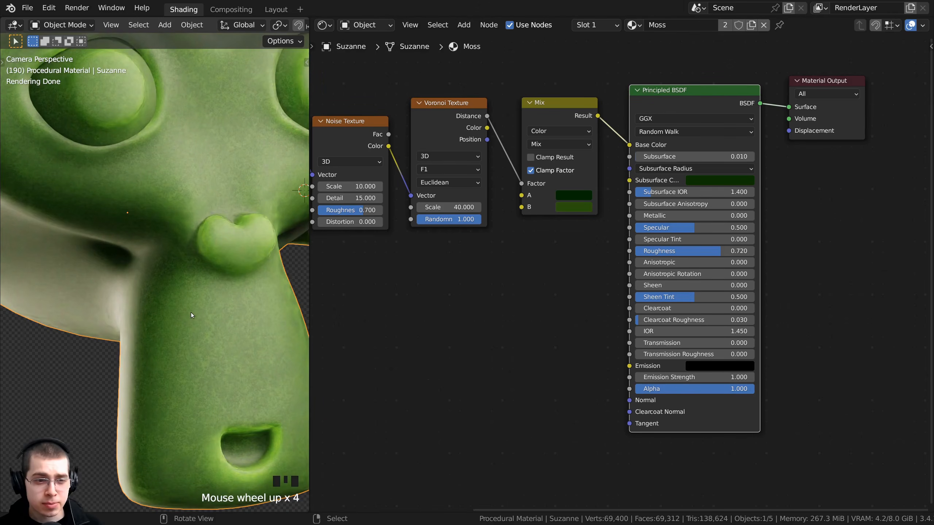
pyautogui.keyDown('shift'); pyautogui.moveTo(164, 188); pyautogui.dragTo(177, 308, button='middle'); pyautogui.keyUp('shift')
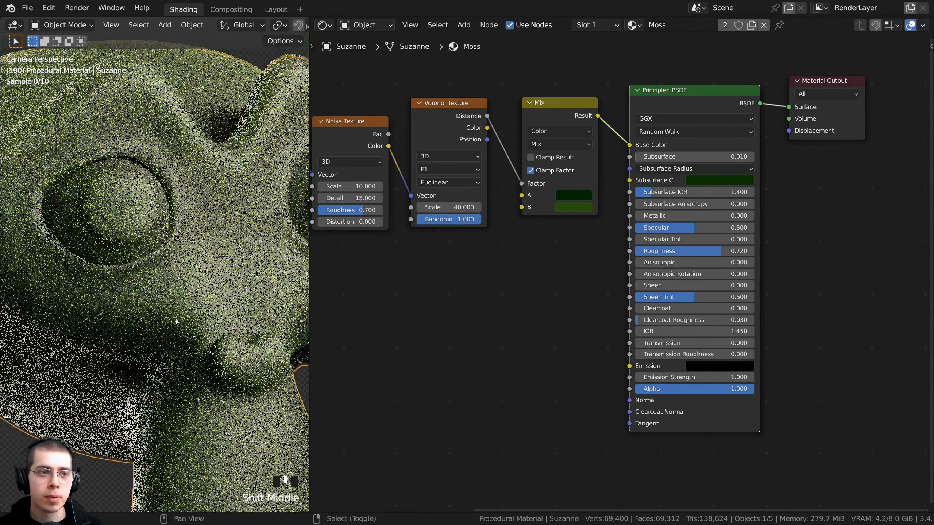
pyautogui.scroll(1, 176, 308)
pyautogui.moveTo(398, 132); pyautogui.dragTo(544, 111, button='middle')
pyautogui.click(505, 107)
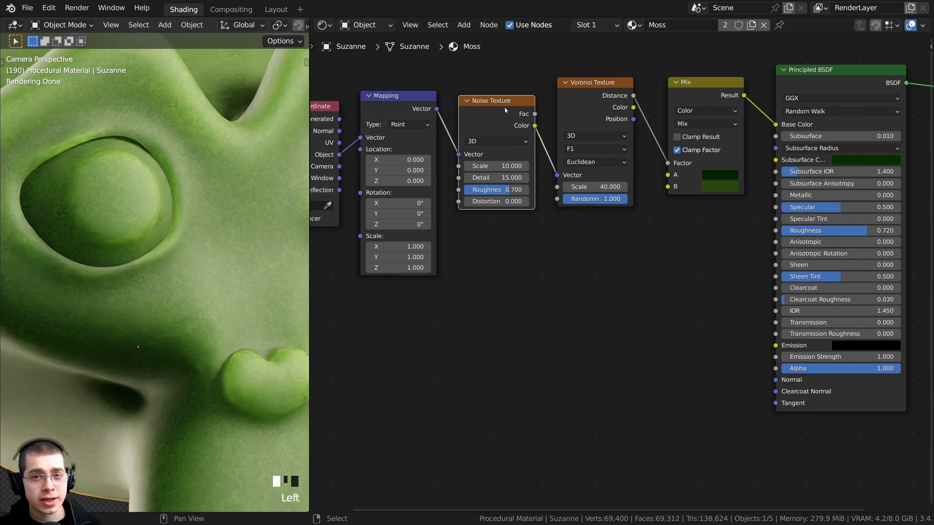
pyautogui.click(566, 95)
pyautogui.moveTo(648, 320); pyautogui.dragTo(630, 308, button='middle')
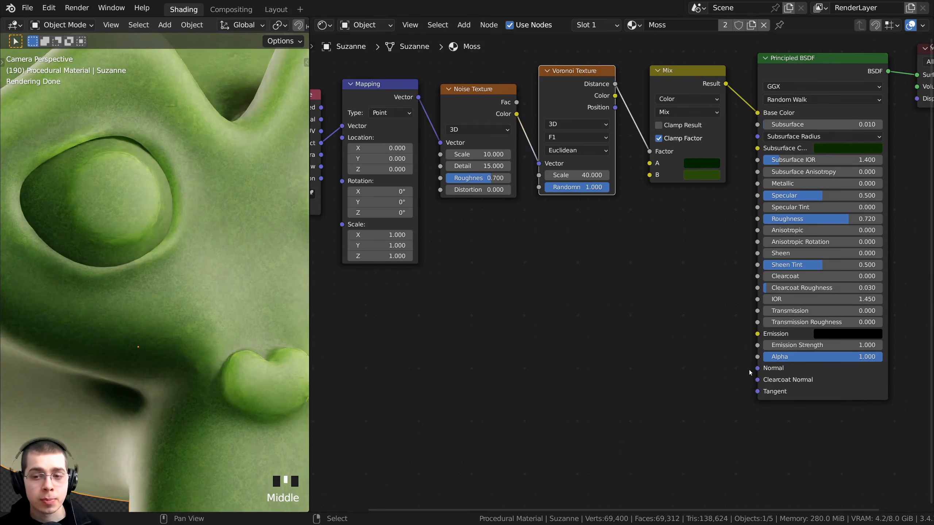
# Step: Link the Voronoi Texture's Distance output to the Principled BSDF's Normal input and reposition the Mix and Voronoi nodes
pyautogui.scroll(-1, 518, 204)
pyautogui.moveTo(518, 203); pyautogui.dragTo(474, 236, button='middle')
pyautogui.scroll(1, 474, 236)
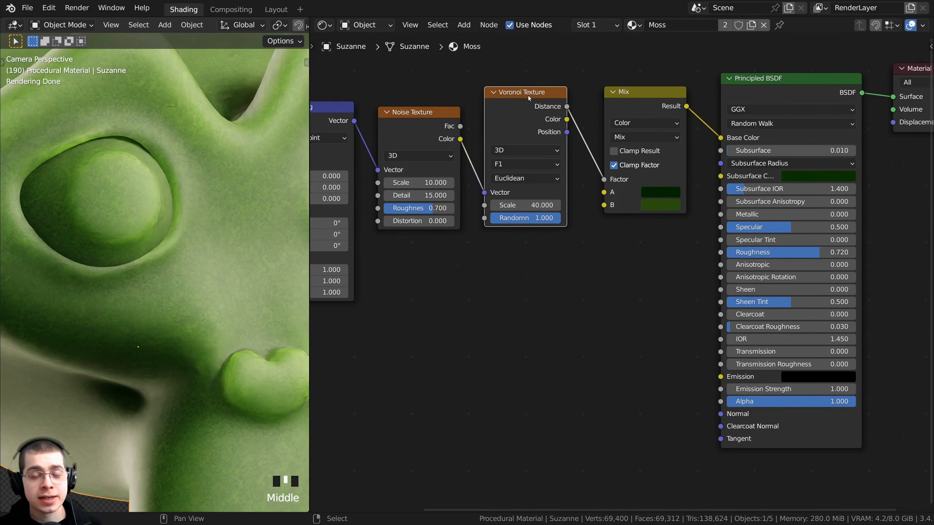
pyautogui.moveTo(567, 107); pyautogui.dragTo(721, 414)
pyautogui.scroll(-3, 246, 298)
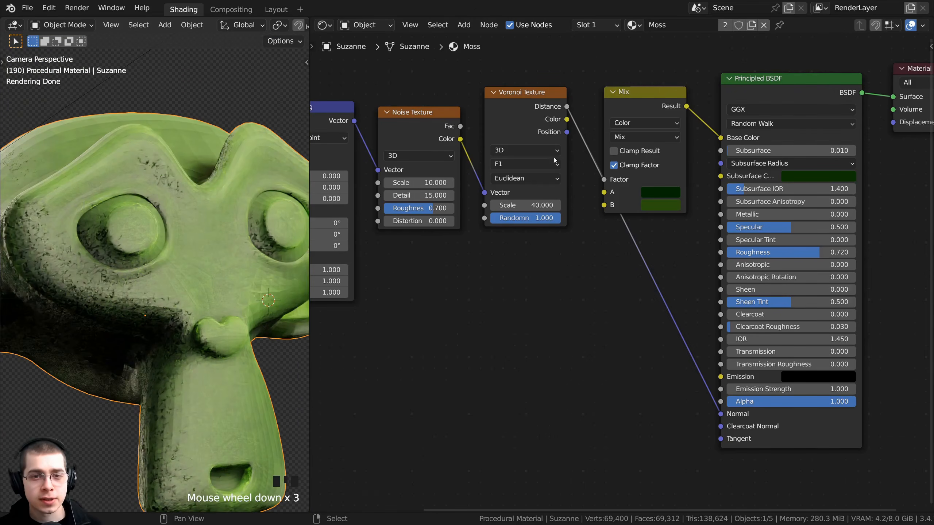
pyautogui.moveTo(640, 92); pyautogui.dragTo(646, 79)
pyautogui.scroll(1, 355, 242)
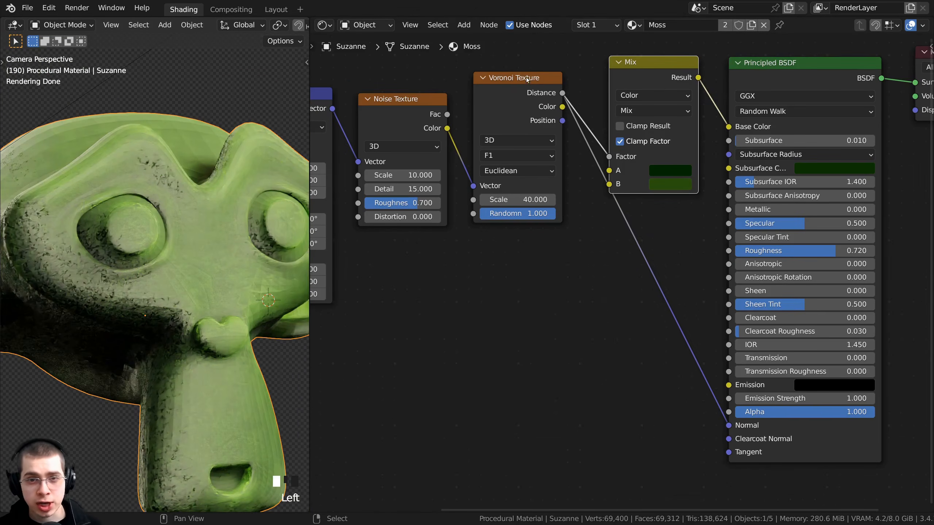
pyautogui.moveTo(554, 121); pyautogui.dragTo(567, 87)
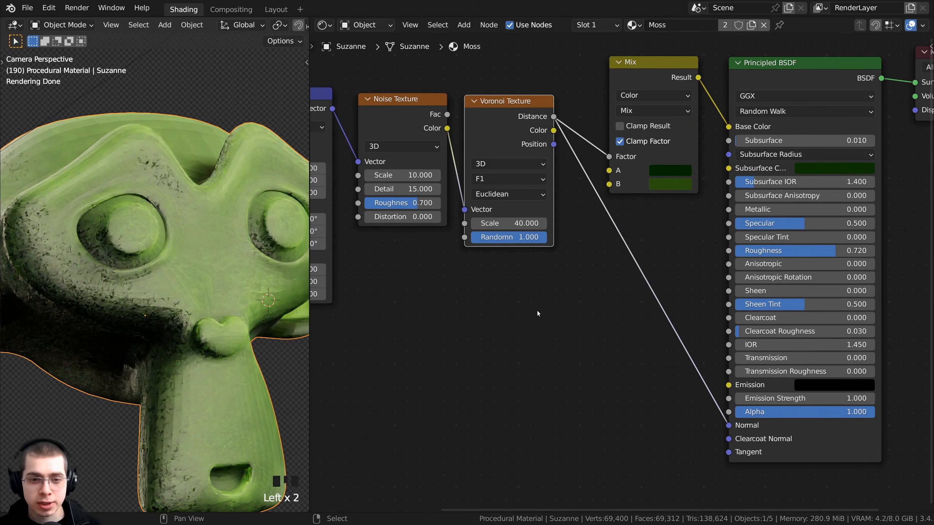
# Step: Insert a Bump node into the link between the Voronoi Distance output and the Principled BSDF's Normal input
pyautogui.hotkey('shift', 'a')
pyautogui.click(515, 310)
pyautogui.write('bum')
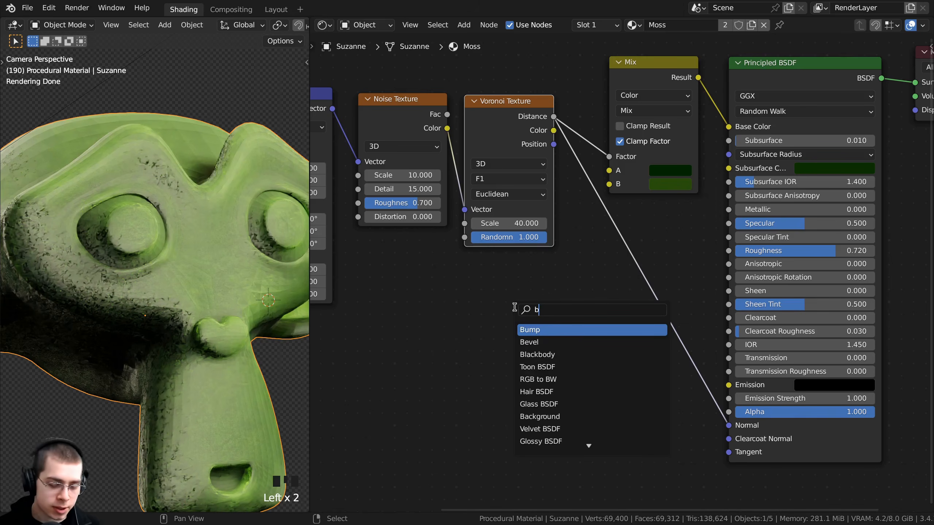
pyautogui.click(538, 330)
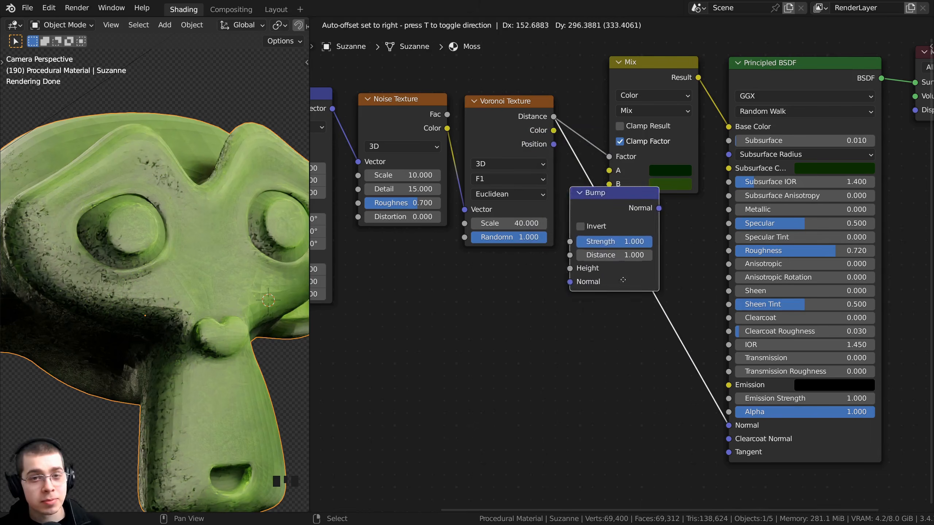
pyautogui.click(674, 415)
# Step: Move the Voronoi Distance link from the Bump node's Normal input to its Height input
pyautogui.scroll(2, 535, 146)
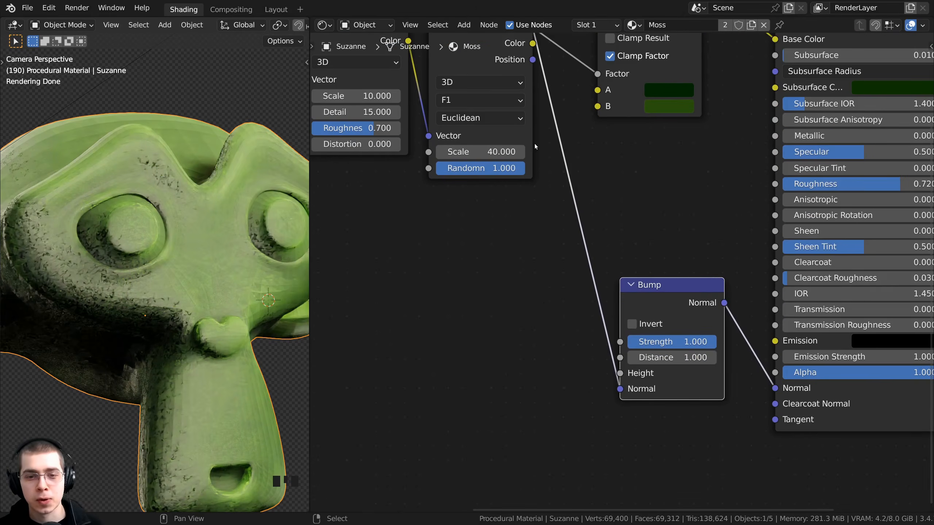
pyautogui.scroll(-1, 530, 79)
pyautogui.moveTo(621, 381); pyautogui.dragTo(621, 366)
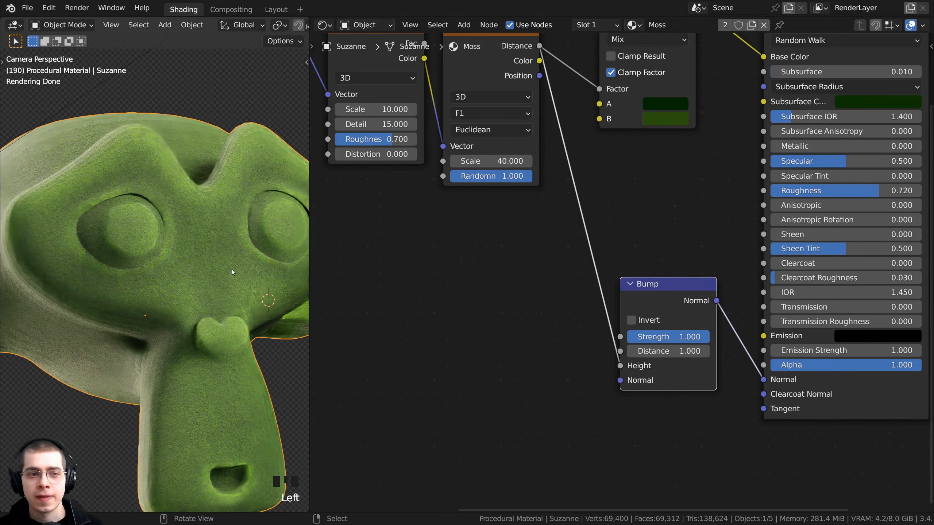
# Step: Set the Bump node's Strength to 0.3
pyautogui.scroll(7, 239, 294)
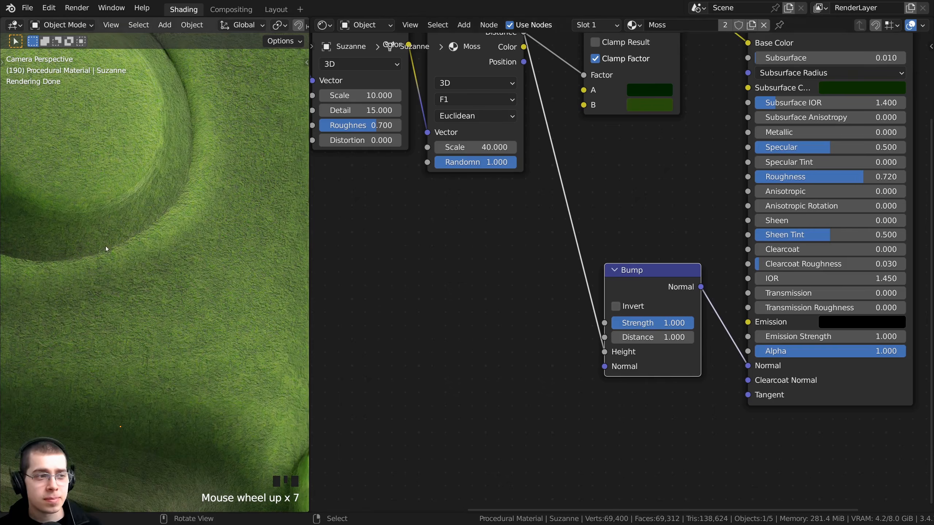
pyautogui.click(654, 324)
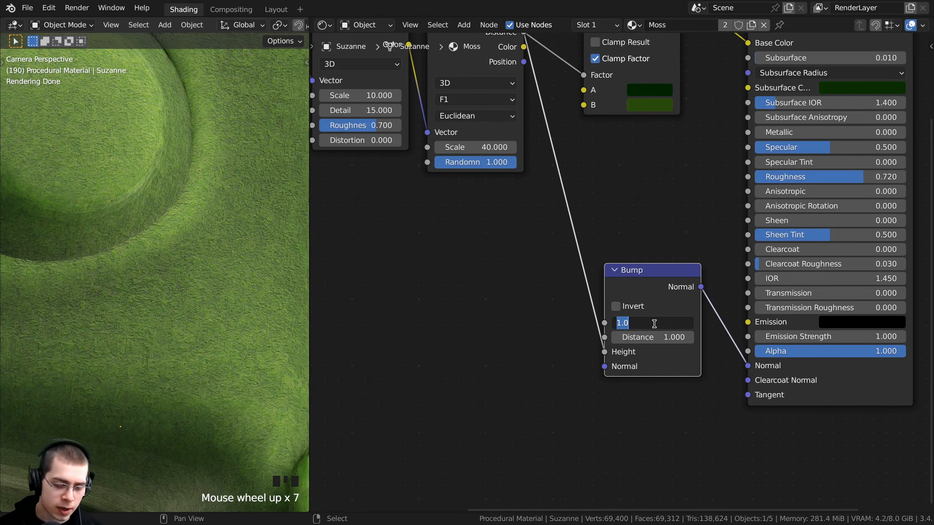
pyautogui.write('.3')
pyautogui.press('Return')
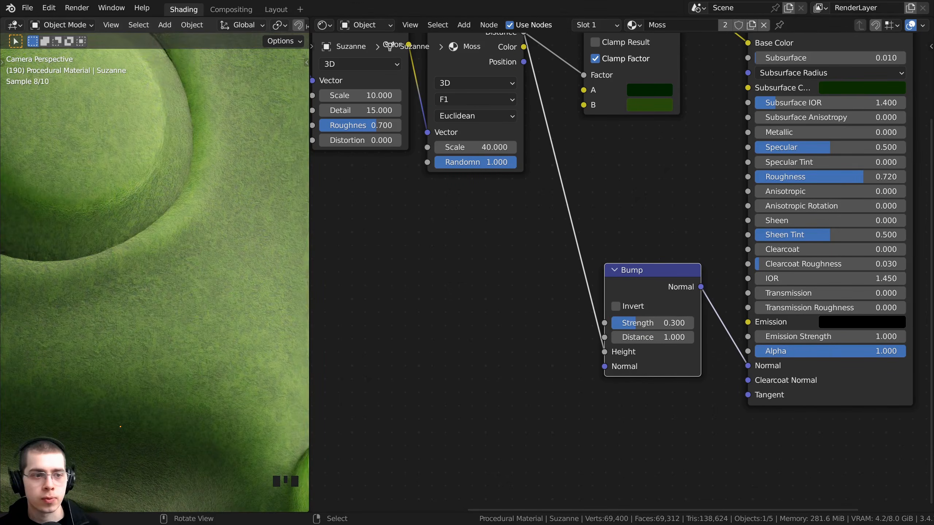
# Step: Duplicate the Bump node and place the copy before the original, below the Voronoi Texture
pyautogui.scroll(-2, 450, 132)
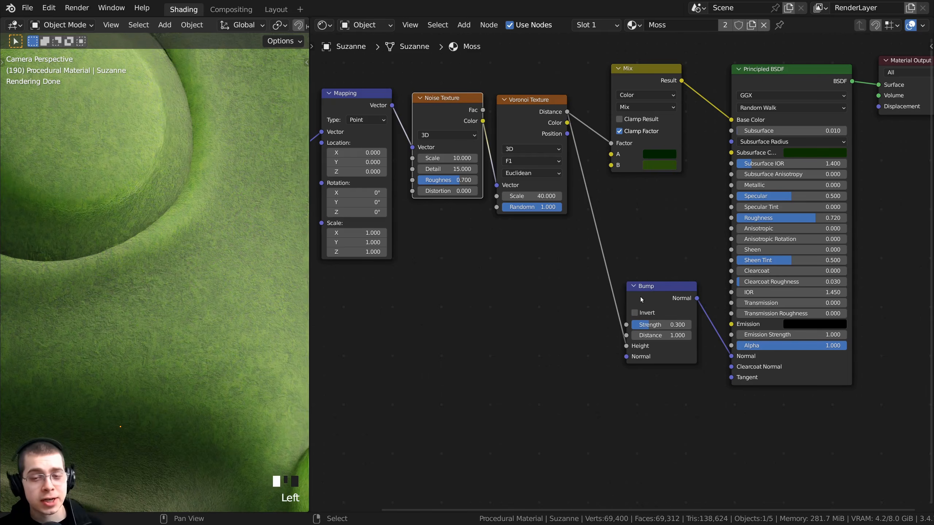
pyautogui.click(666, 295)
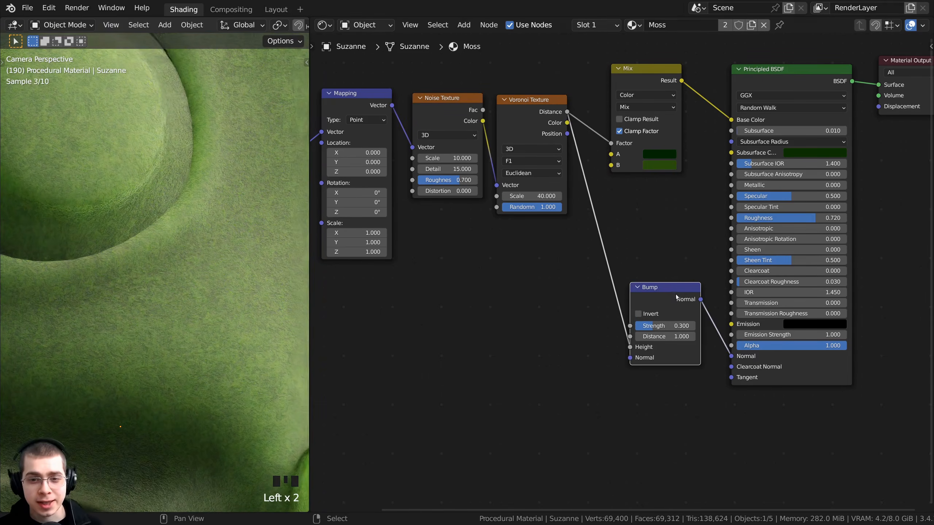
pyautogui.scroll(2, 681, 293)
pyautogui.scroll(-2, 690, 289)
pyautogui.hotkey('shift', 'd')
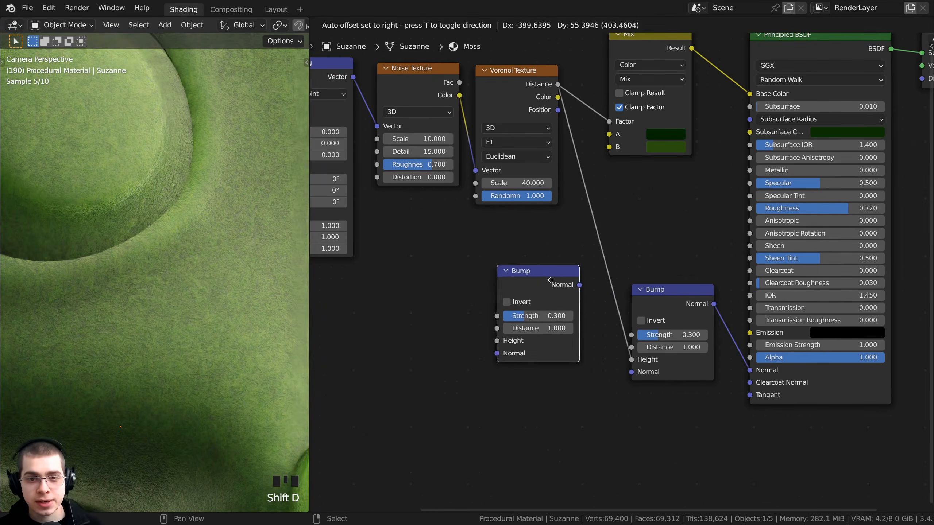
pyautogui.click(578, 308)
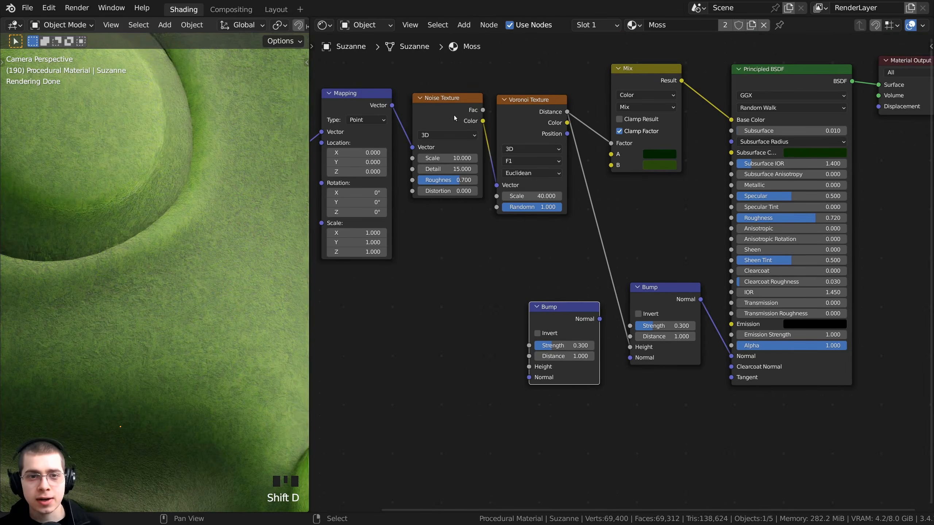
# Step: Link the Noise Texture's Fac to the duplicated Bump's Height, and that Bump's Normal output to the original Bump's Normal input
pyautogui.moveTo(464, 112); pyautogui.dragTo(545, 367)
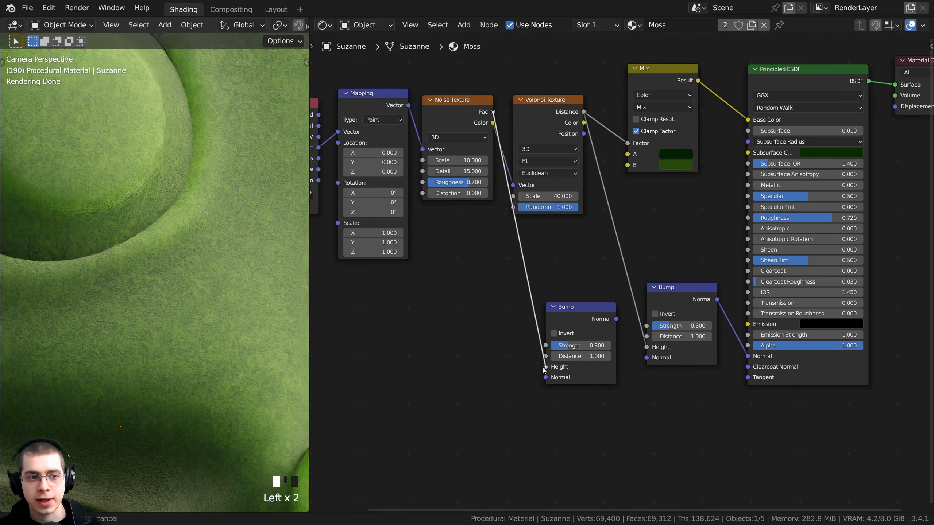
pyautogui.scroll(3, 582, 373)
pyautogui.click(613, 333)
pyautogui.moveTo(614, 331); pyautogui.dragTo(652, 383)
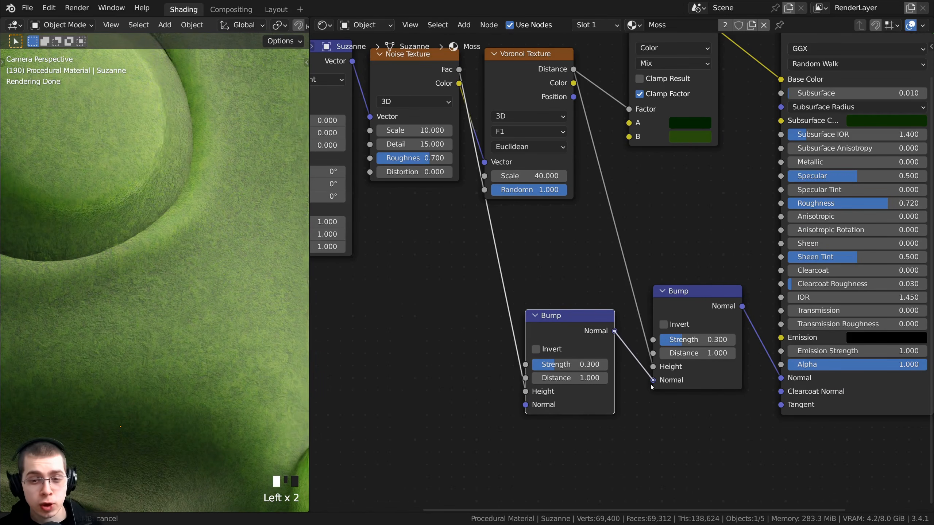
# Step: Set the Strength of the Bump node driven by the Noise Texture to 0.5
pyautogui.scroll(-5, 183, 181)
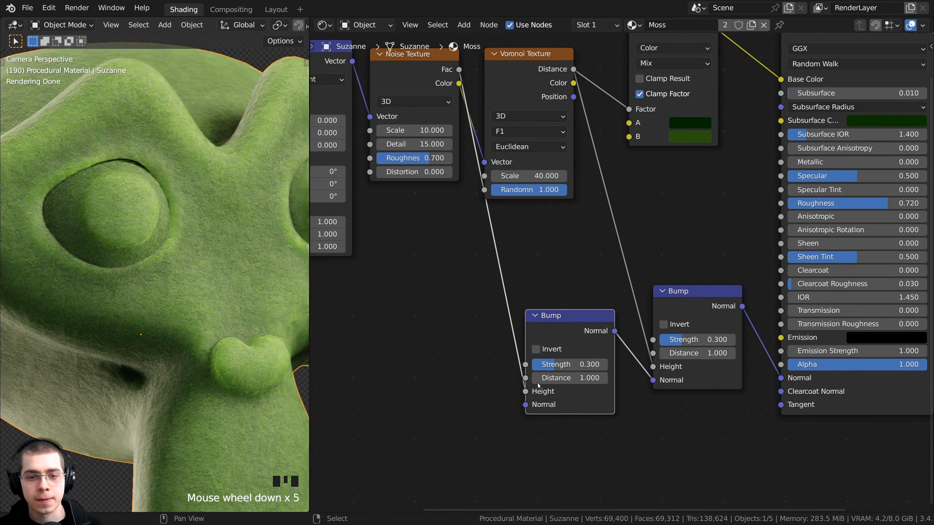
pyautogui.doubleClick(556, 364)
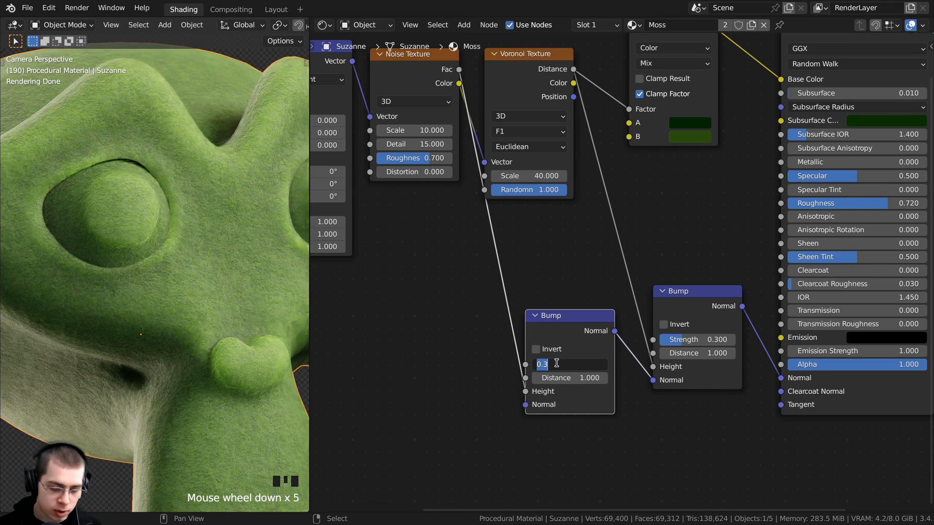
pyautogui.press('BackSpace')
pyautogui.press('Return')
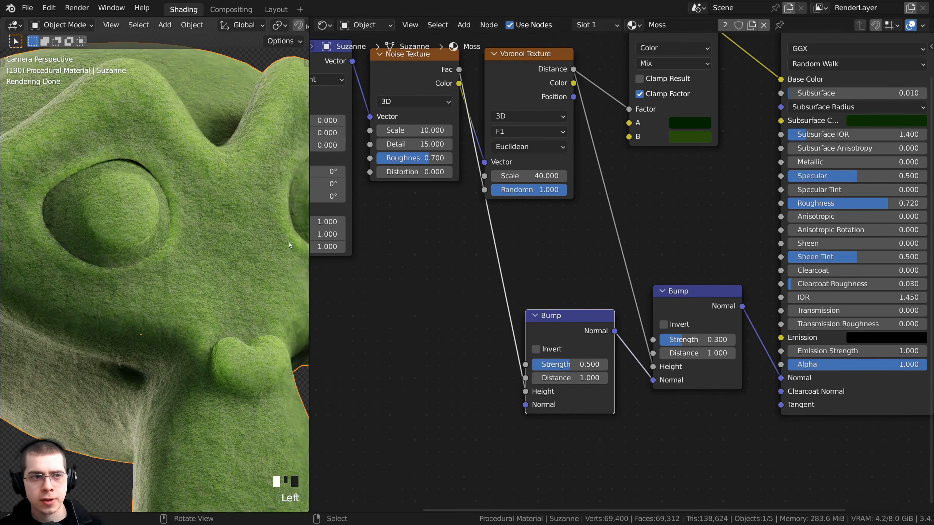
# Step: Examine the bumpy moss surface on the monkey head and the complete node tree
pyautogui.scroll(-3, 207, 276)
pyautogui.scroll(-4, 206, 275)
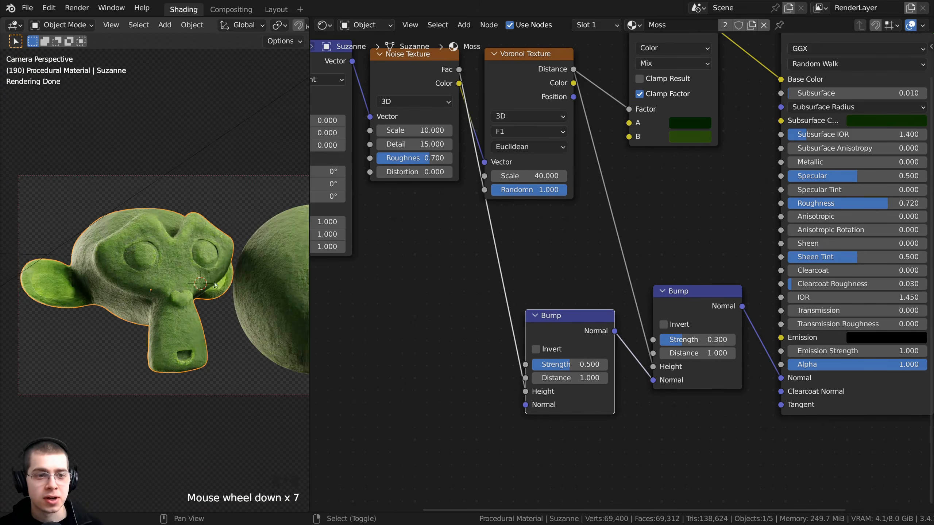
pyautogui.keyDown('shift'); pyautogui.moveTo(207, 275); pyautogui.dragTo(258, 295, button='middle'); pyautogui.keyUp('shift')
pyautogui.scroll(4, 271, 292)
pyautogui.hotkey('ctrl', 'w')
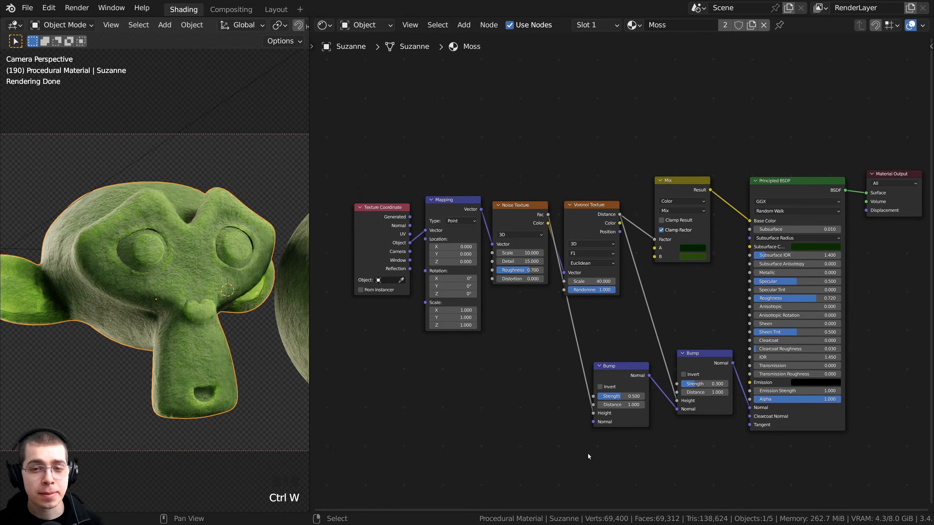
pyautogui.press('a')
pyautogui.press('a')
pyautogui.press('a')
pyautogui.scroll(1, 689, 194)
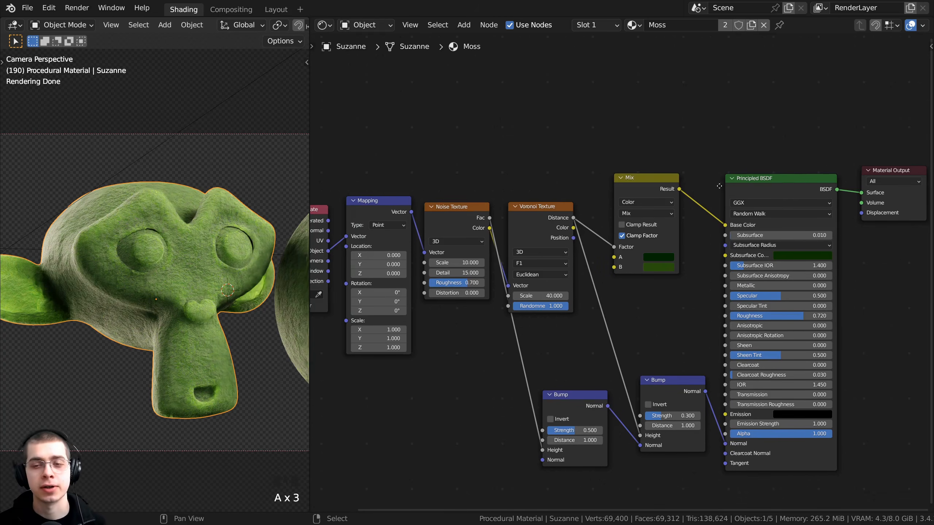
# Step: Insert a Mix Shader node between the Principled BSDF and the Material Output
pyautogui.moveTo(719, 186); pyautogui.dragTo(515, 214, button='middle')
pyautogui.scroll(2, 515, 213)
pyautogui.hotkey('shift', 'a')
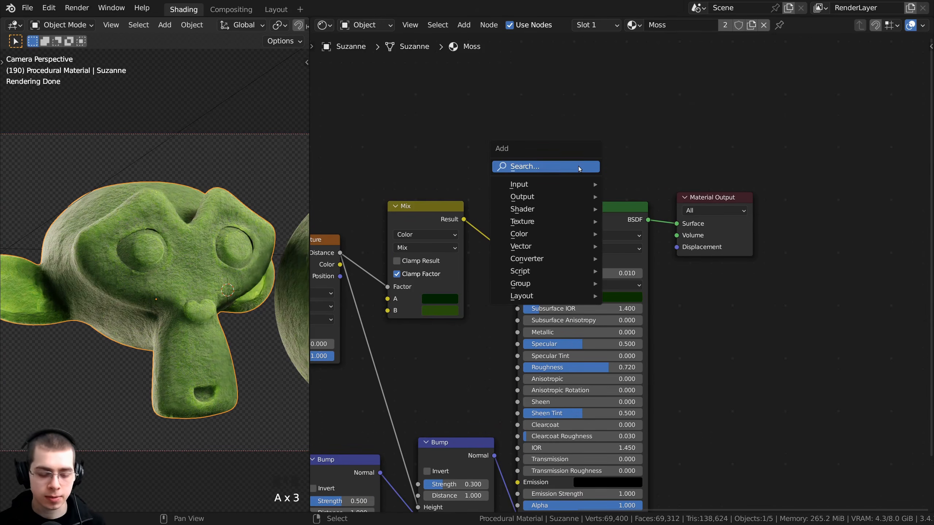
pyautogui.click(578, 167)
pyautogui.write('mix')
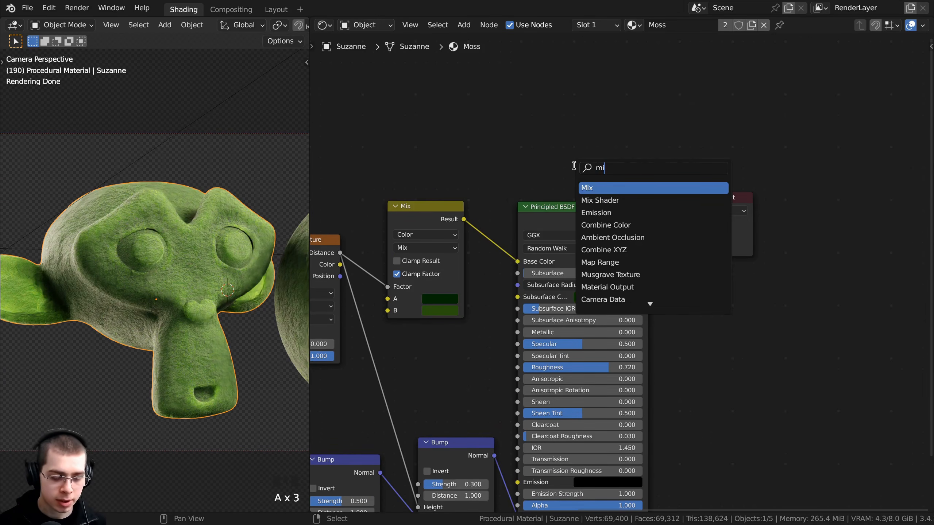
pyautogui.click(605, 200)
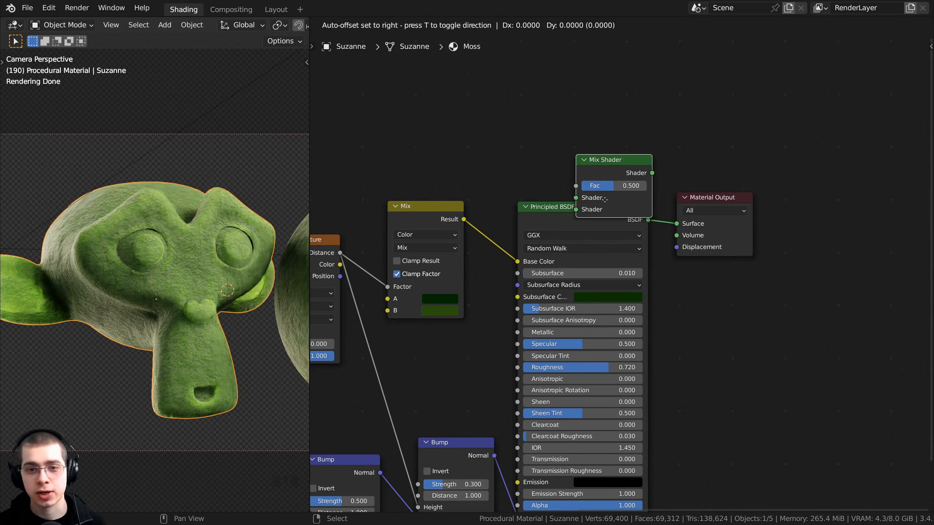
pyautogui.click(668, 221)
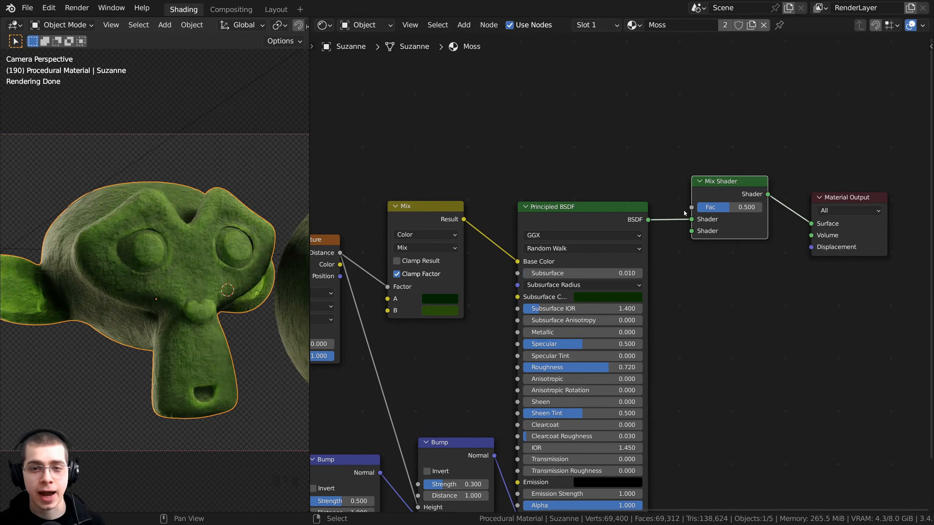
pyautogui.moveTo(726, 182); pyautogui.dragTo(719, 178)
pyautogui.click(524, 212)
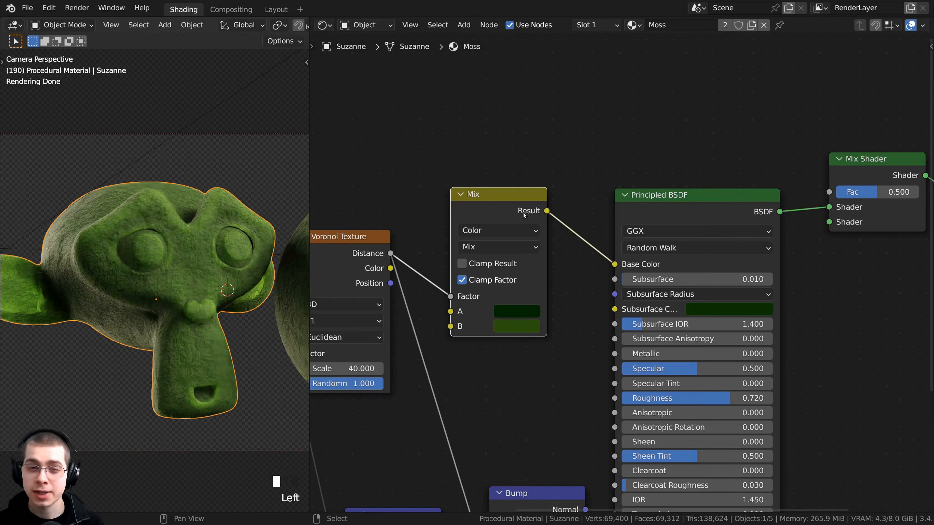
# Step: Add a Diffuse BSDF node and place it above the Principled BSDF
pyautogui.moveTo(690, 220); pyautogui.dragTo(591, 231, button='middle')
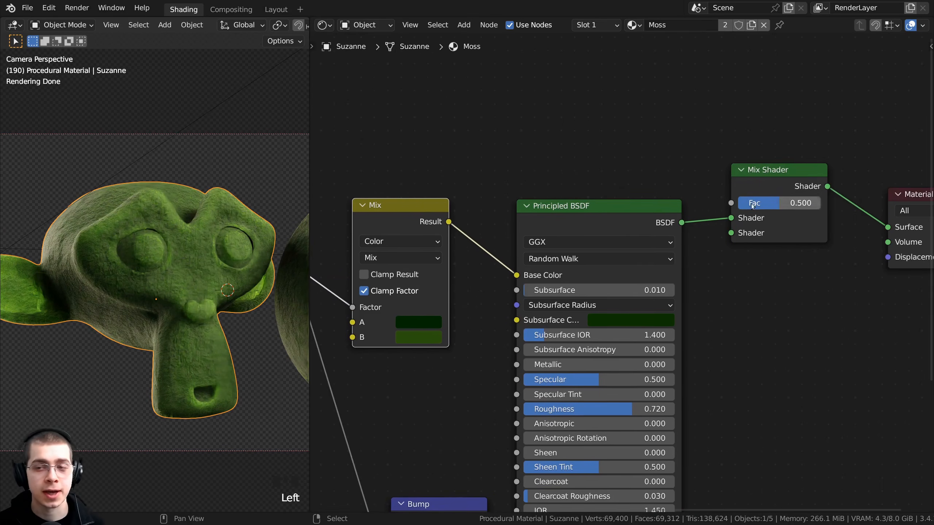
pyautogui.click(790, 180)
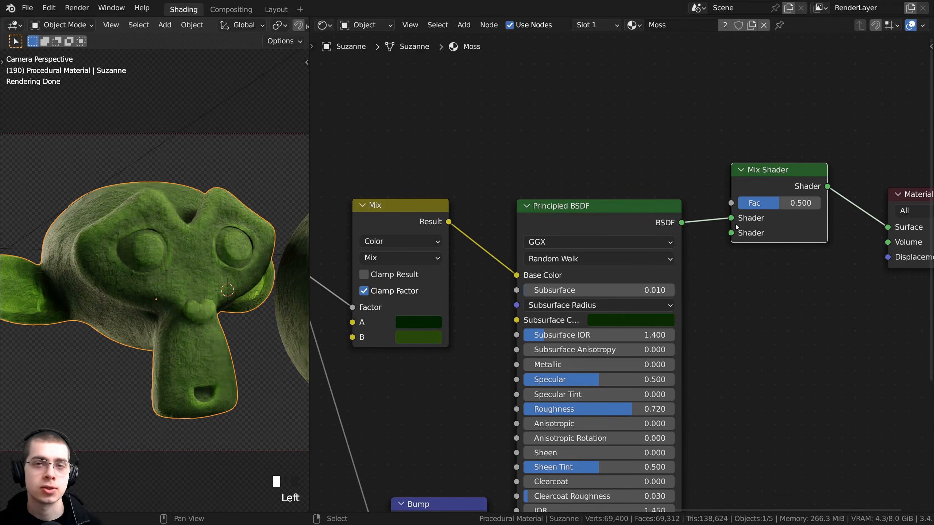
pyautogui.moveTo(684, 201); pyautogui.dragTo(609, 247, button='middle')
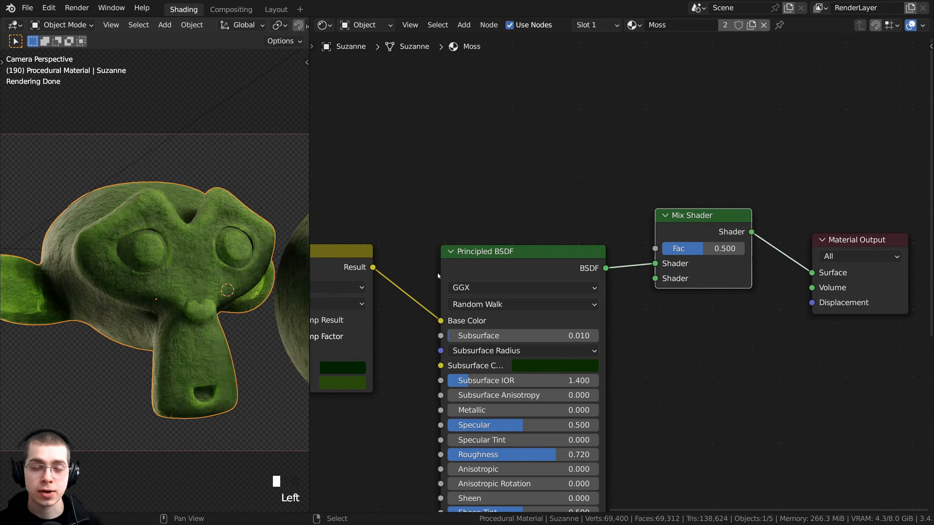
pyautogui.scroll(1, 571, 282)
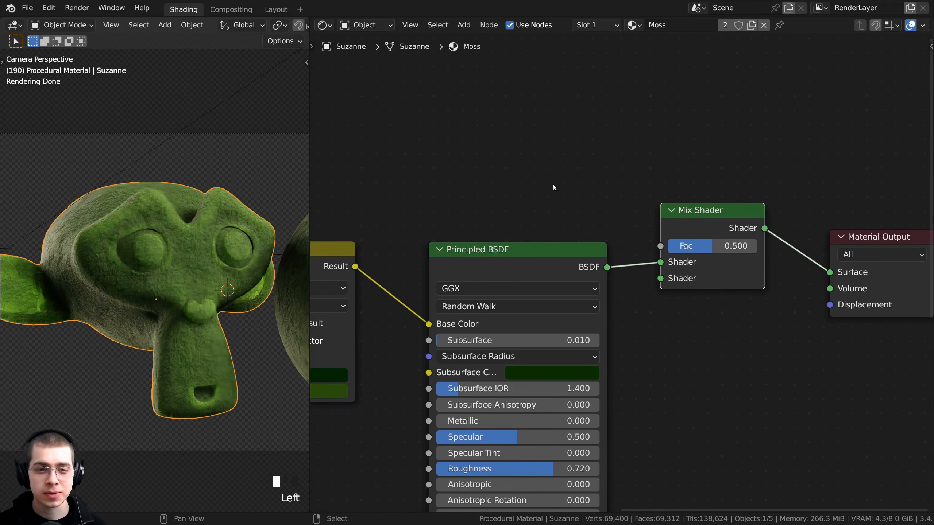
pyautogui.hotkey('shift', 'a')
pyautogui.click(528, 181)
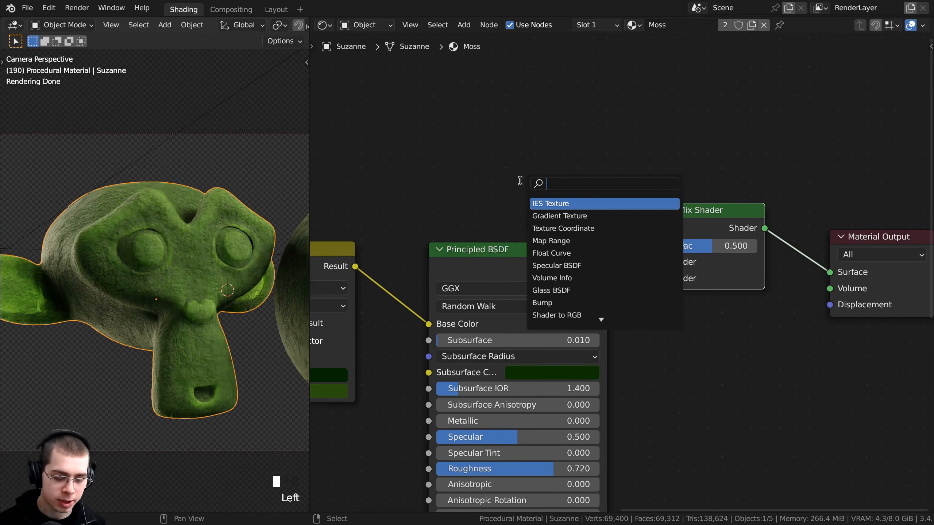
pyautogui.write('diff')
pyautogui.press('Return')
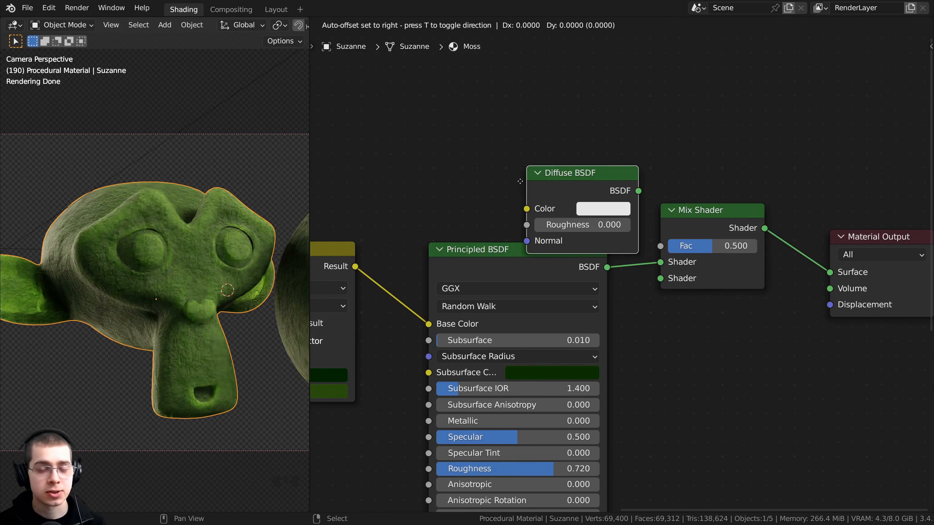
pyautogui.click(443, 127)
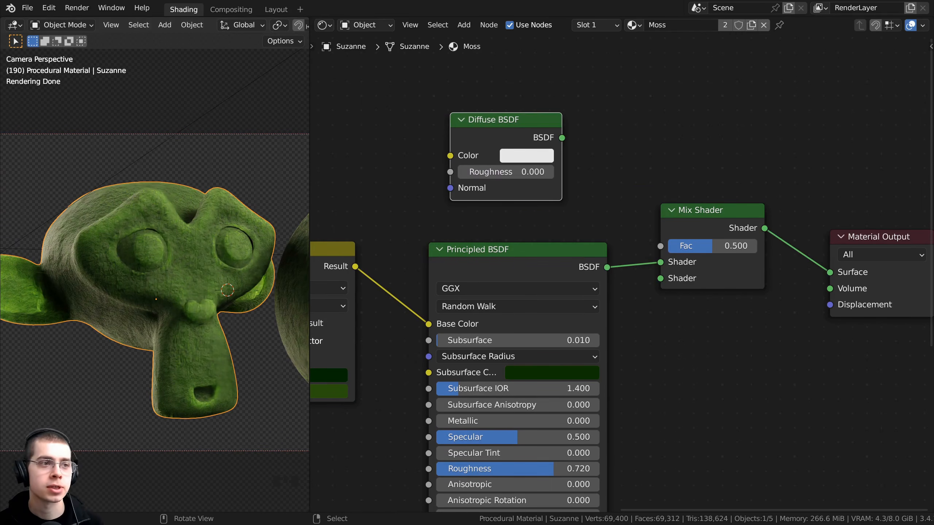
# Step: Connect the Principled BSDF to the Mix Shader's second shader input and a dark grey Diffuse BSDF to its first
pyautogui.scroll(1, 467, 249)
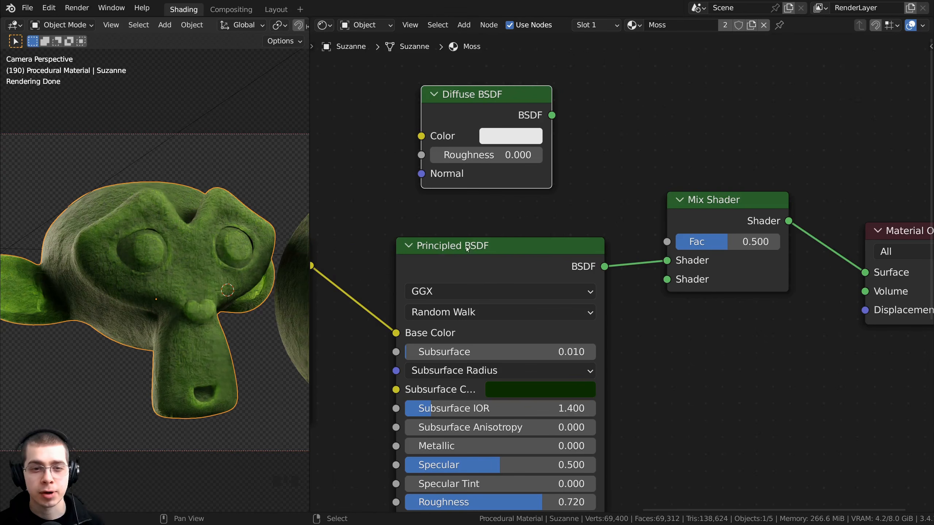
pyautogui.moveTo(666, 261); pyautogui.dragTo(666, 280)
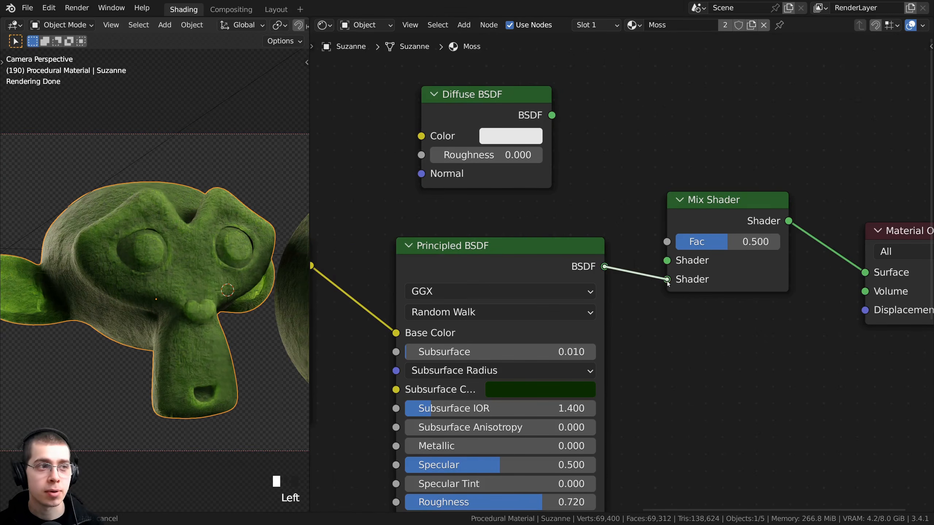
pyautogui.moveTo(539, 115); pyautogui.dragTo(527, 259)
pyautogui.click(485, 139)
pyautogui.scroll(-1, 679, 235)
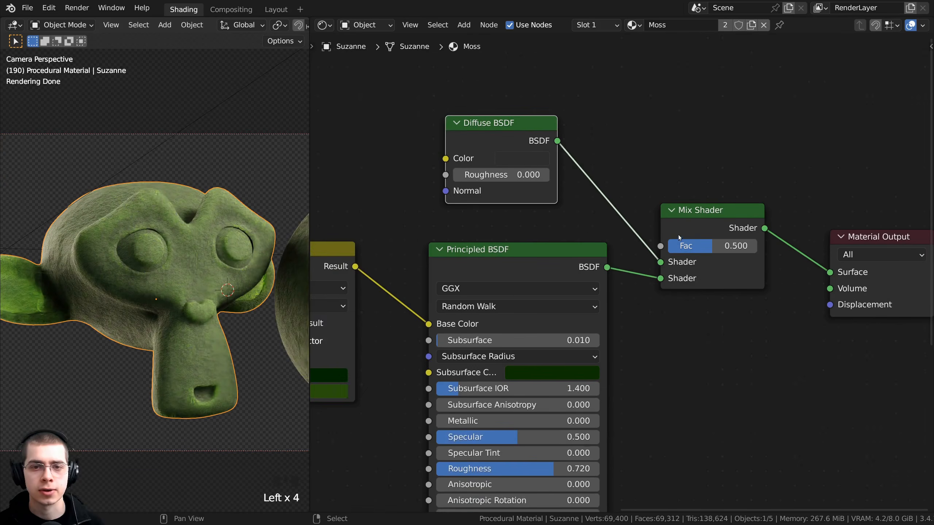
# Step: Move the Material Output node closer to the Mix Shader
pyautogui.moveTo(706, 208)
pyautogui.mouseDown()
pyautogui.moveTo(658, 208)
pyautogui.moveTo(748, 203)
pyautogui.moveTo(670, 203)
pyautogui.moveTo(703, 204)
pyautogui.mouseUp()
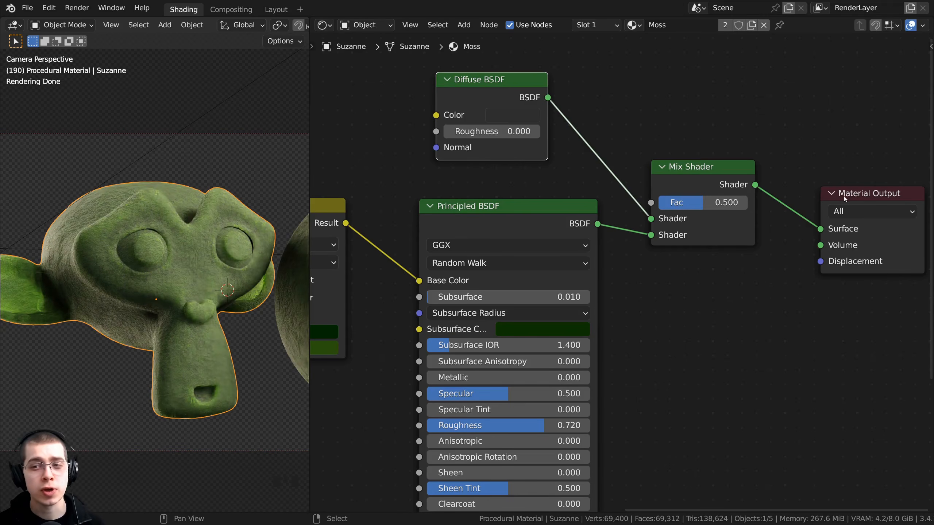
pyautogui.moveTo(845, 199); pyautogui.dragTo(814, 174)
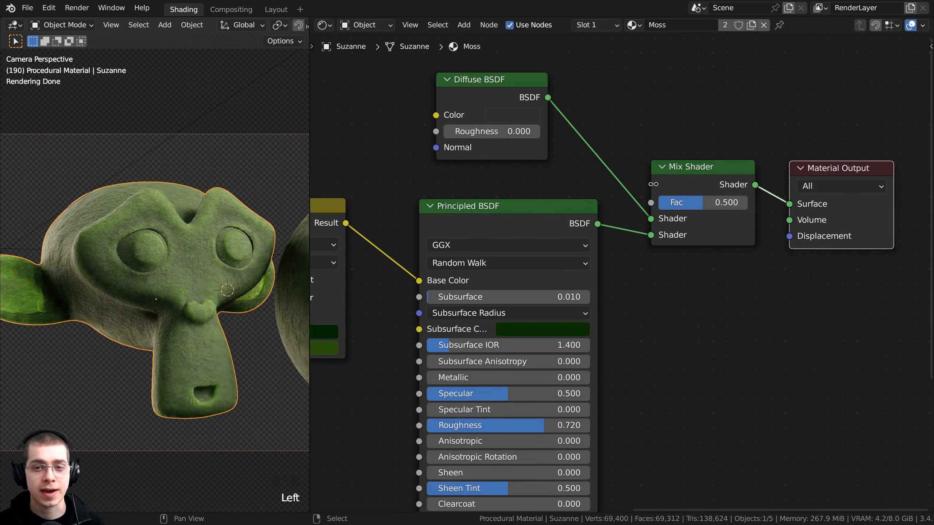
pyautogui.scroll(1, 169, 234)
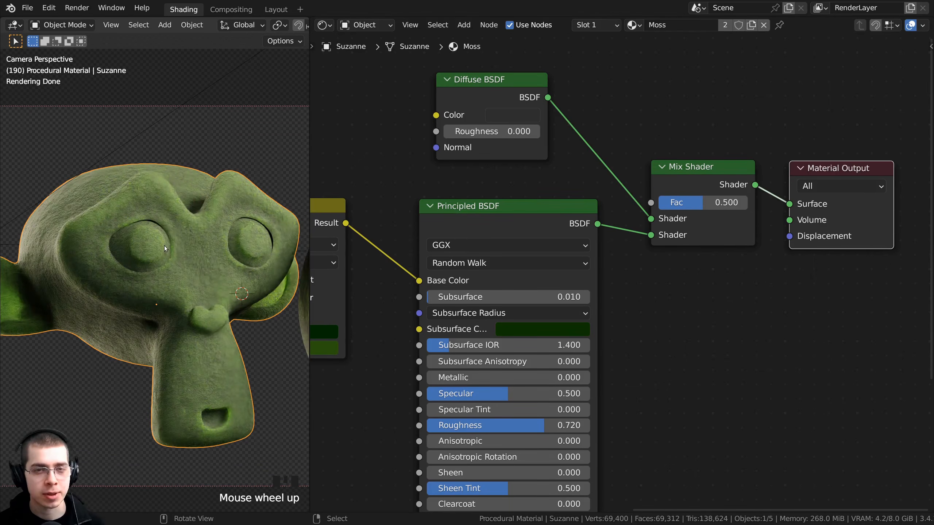
pyautogui.moveTo(471, 103); pyautogui.dragTo(474, 111)
# Step: Add a second Noise Texture node in the empty area above the existing texture nodes
pyautogui.scroll(-5, 478, 147)
pyautogui.click(561, 156)
pyautogui.moveTo(493, 170); pyautogui.dragTo(610, 263, button='middle')
pyautogui.scroll(-2, 556, 160)
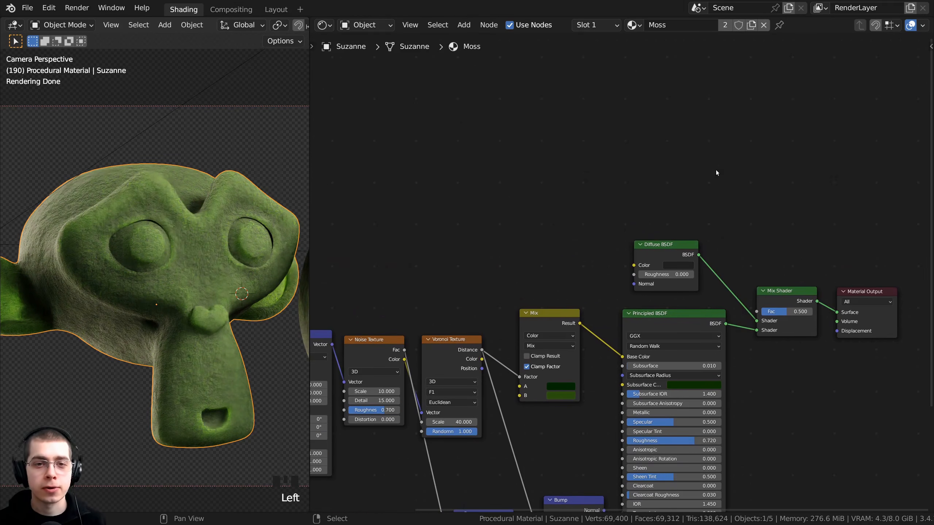
pyautogui.keyDown('ctrl'); pyautogui.hscroll(-3, 680, 167); pyautogui.keyUp('ctrl')
pyautogui.hotkey('shift', 'a')
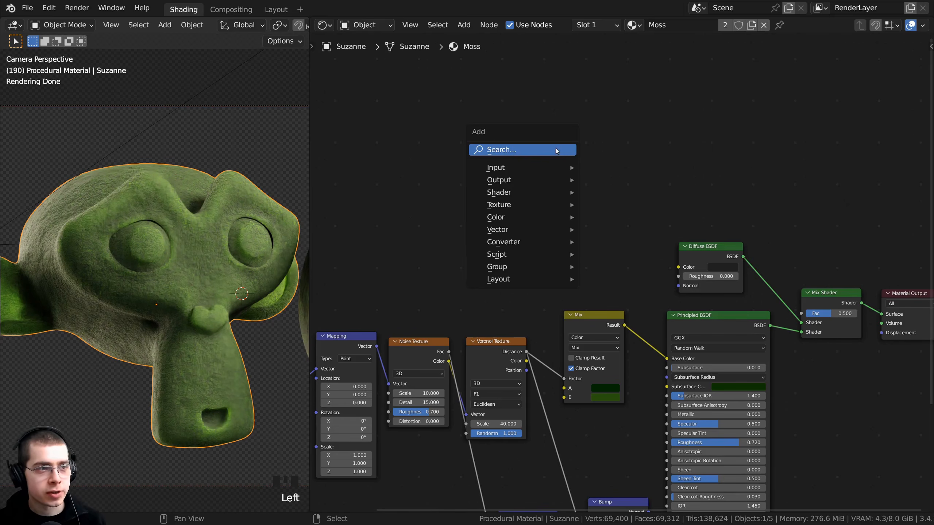
pyautogui.write('nois')
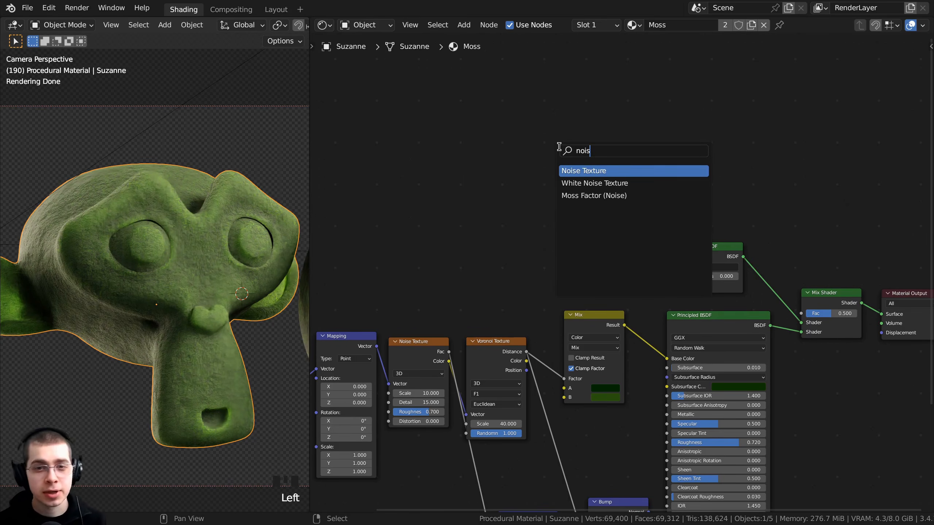
pyautogui.click(573, 170)
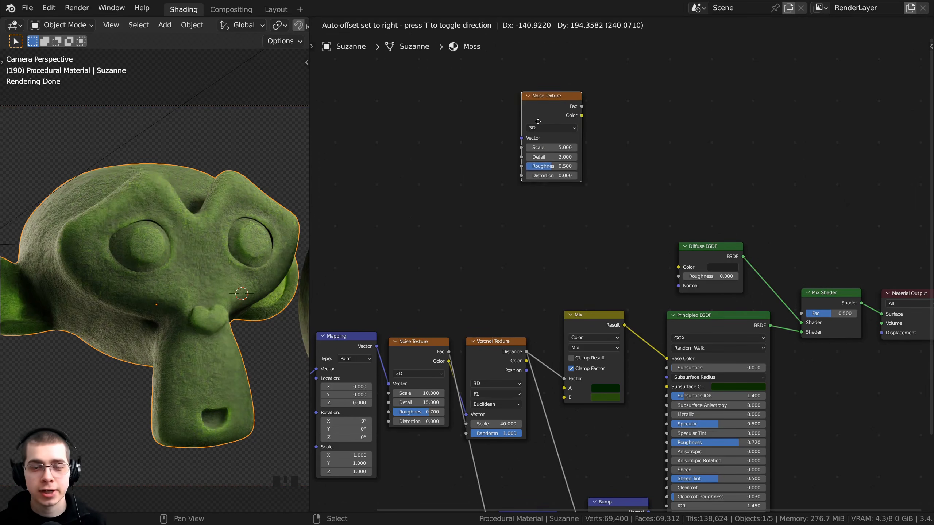
pyautogui.click(539, 122)
pyautogui.moveTo(577, 236); pyautogui.dragTo(615, 295, button='middle')
pyautogui.moveTo(584, 168); pyautogui.dragTo(583, 167)
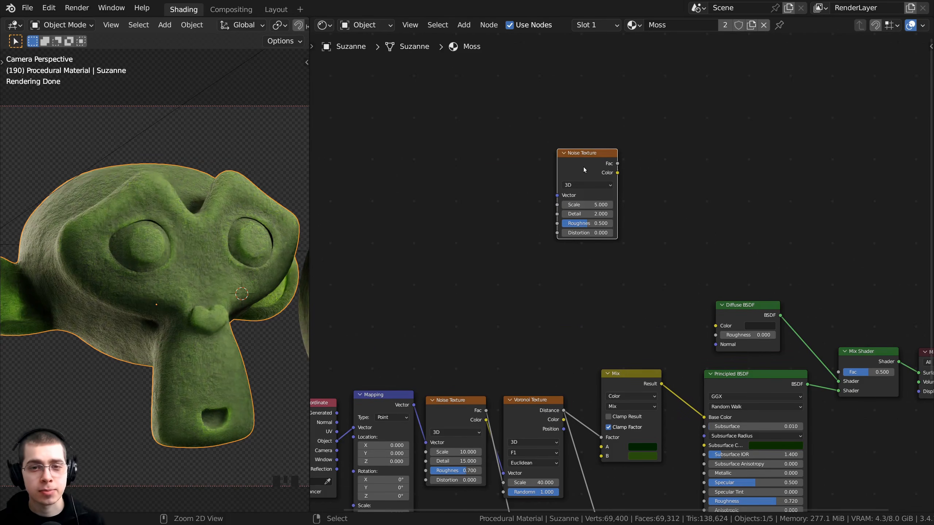
# Step: Add Texture Coordinate and Mapping nodes to the new Noise Texture and feed the Mapping vector from the Object coordinates
pyautogui.hotkey('ctrl', 't')
pyautogui.scroll(2, 522, 178)
pyautogui.press('a')
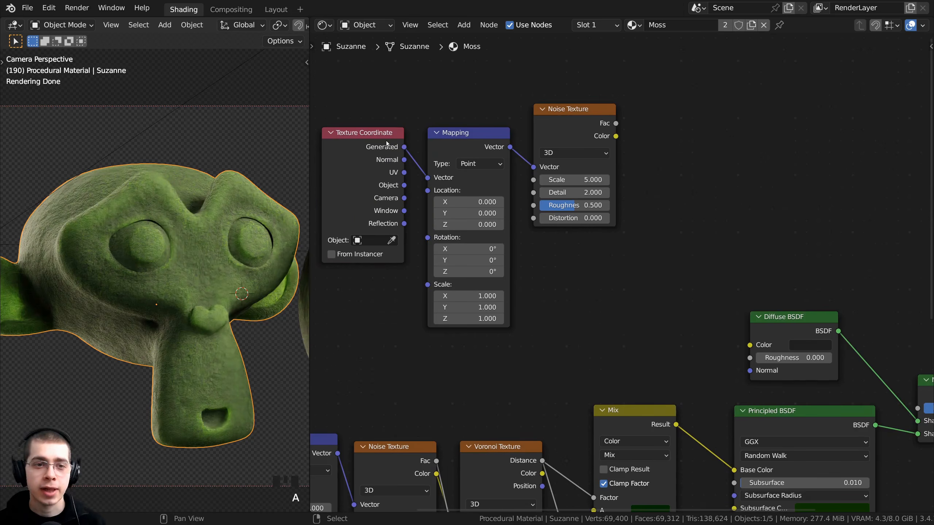
pyautogui.moveTo(458, 146); pyautogui.dragTo(461, 129)
pyautogui.moveTo(384, 185); pyautogui.dragTo(427, 166)
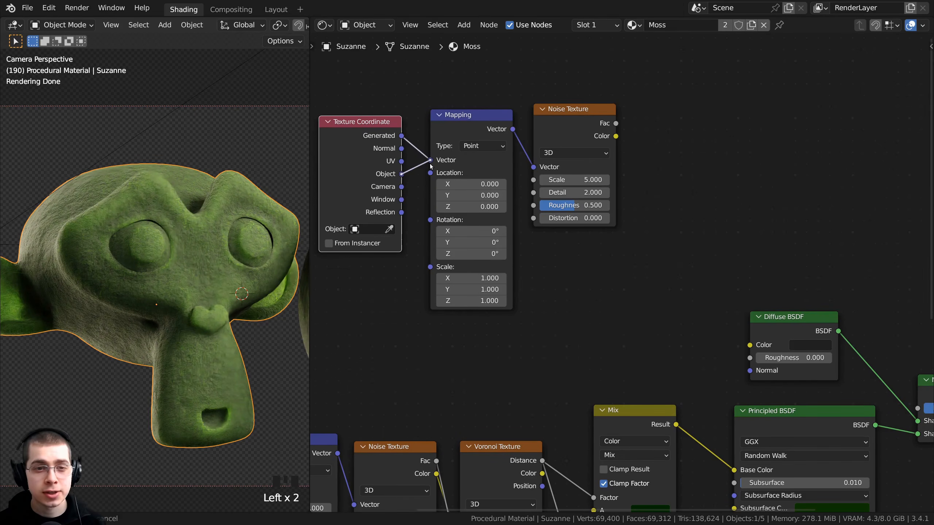
pyautogui.moveTo(431, 167); pyautogui.dragTo(430, 162)
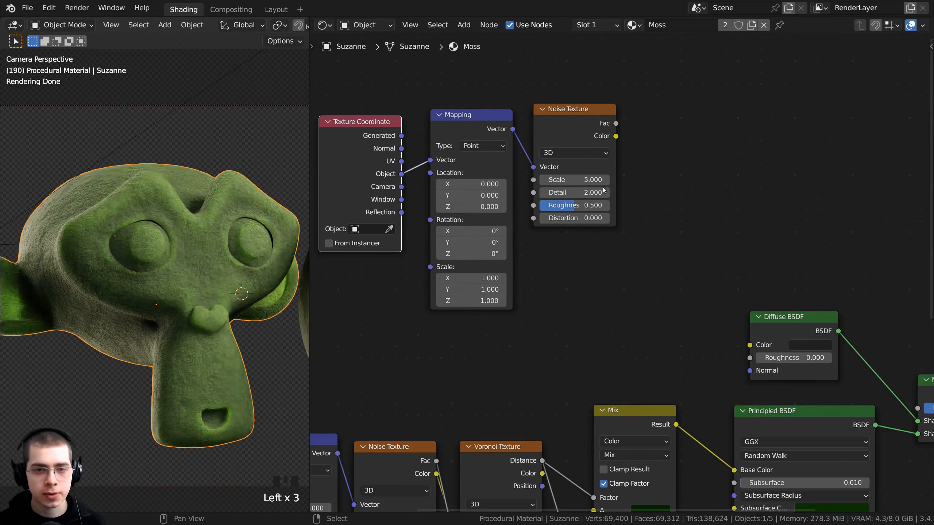
# Step: Preview the new Noise Texture on the model and set its scale to 20
pyautogui.keyDown('ctrl'); pyautogui.keyDown('shift'); pyautogui.click(530, 118); pyautogui.keyUp('shift'); pyautogui.keyUp('ctrl')
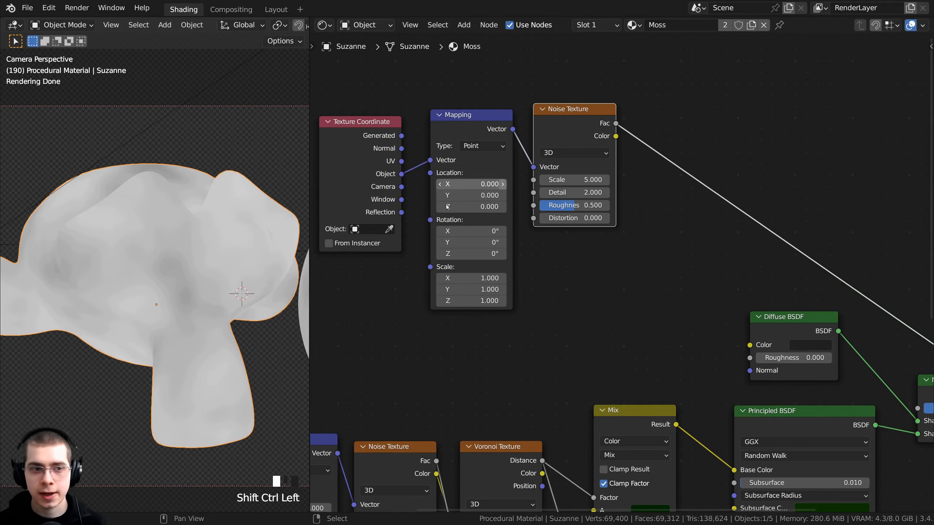
pyautogui.moveTo(471, 231); pyautogui.dragTo(507, 228, button='middle')
pyautogui.moveTo(611, 209); pyautogui.dragTo(582, 208, button='middle')
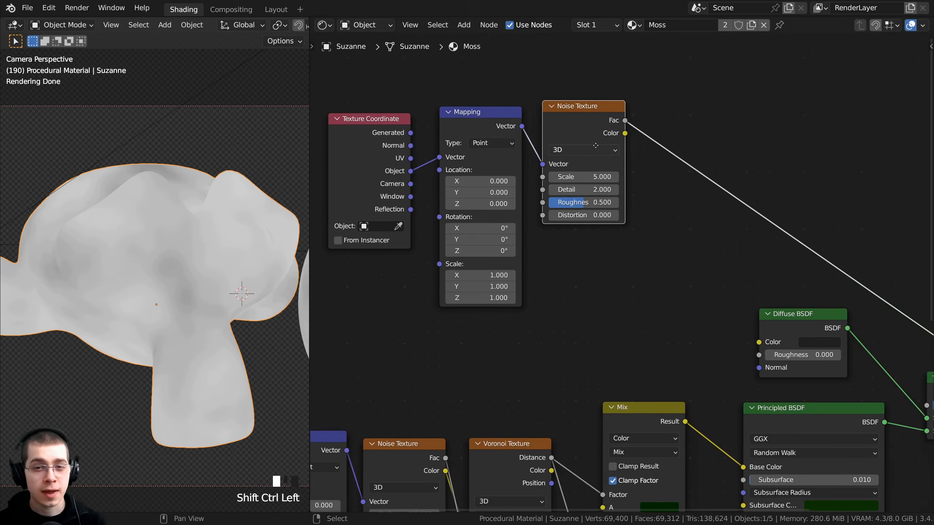
pyautogui.scroll(1, 577, 192)
pyautogui.click(565, 169)
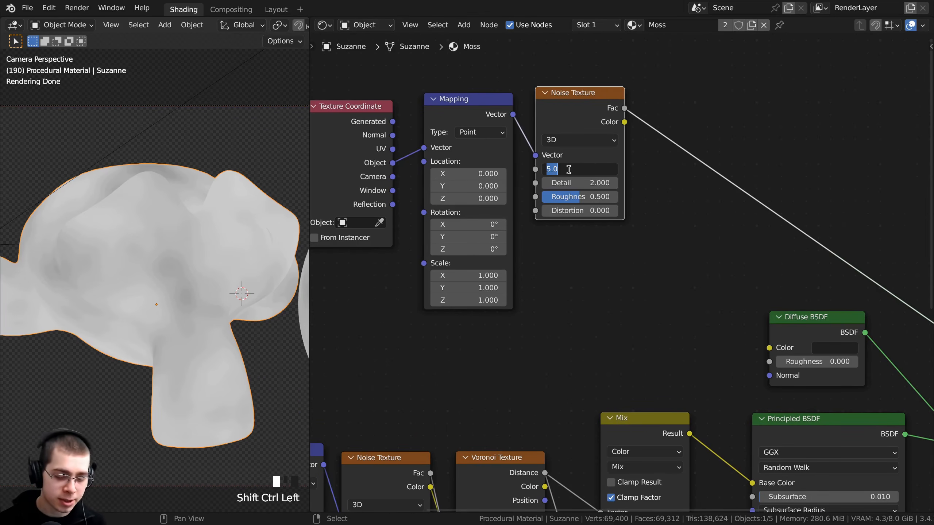
pyautogui.write('20')
pyautogui.press('Return')
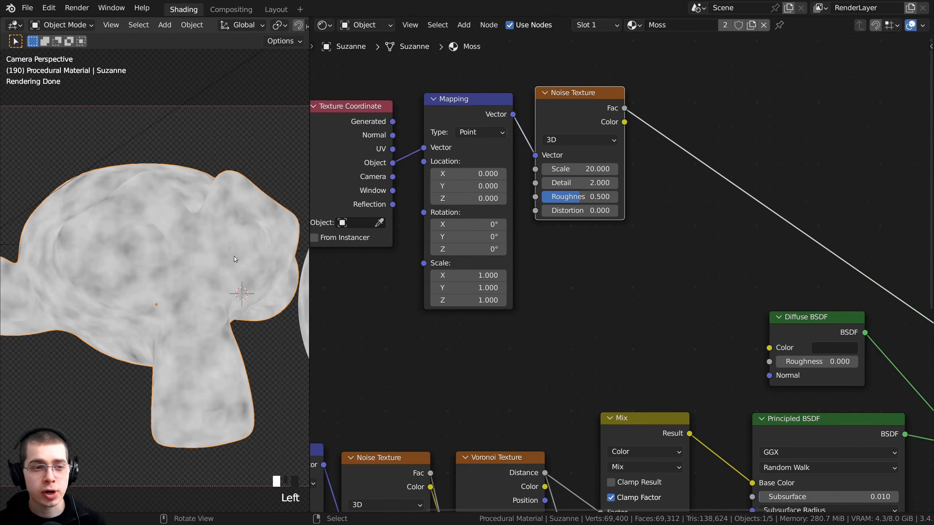
# Step: Set the new Noise Texture's detail to 15 and its roughness to 0.8
pyautogui.click(566, 183)
pyautogui.click(567, 182)
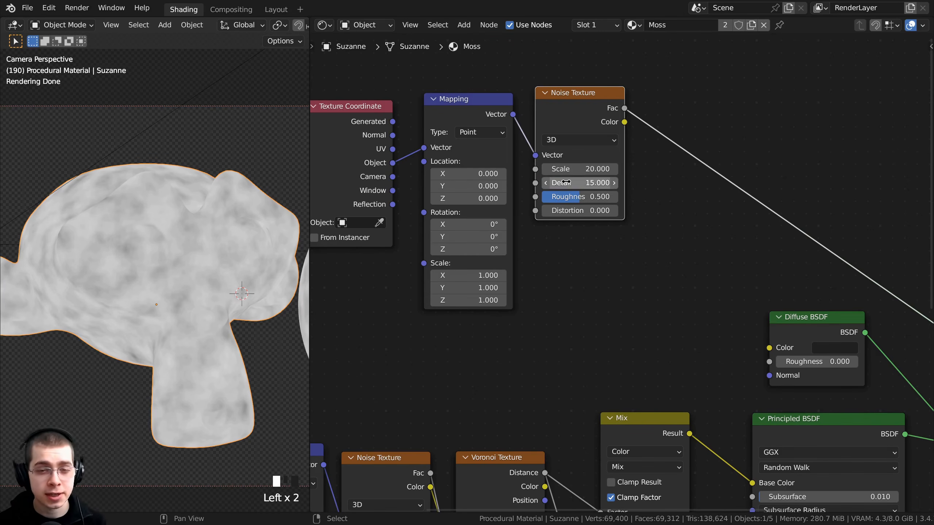
pyautogui.scroll(4, 171, 256)
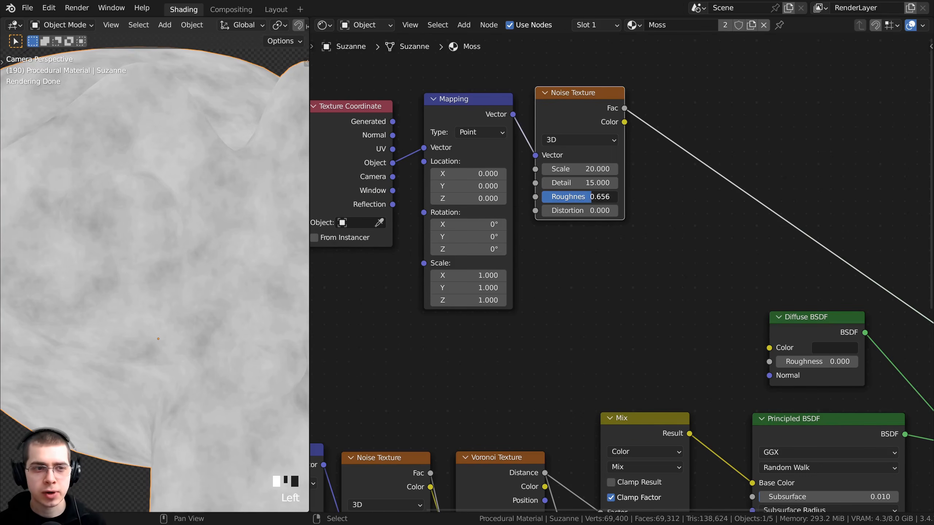
pyautogui.click(589, 196)
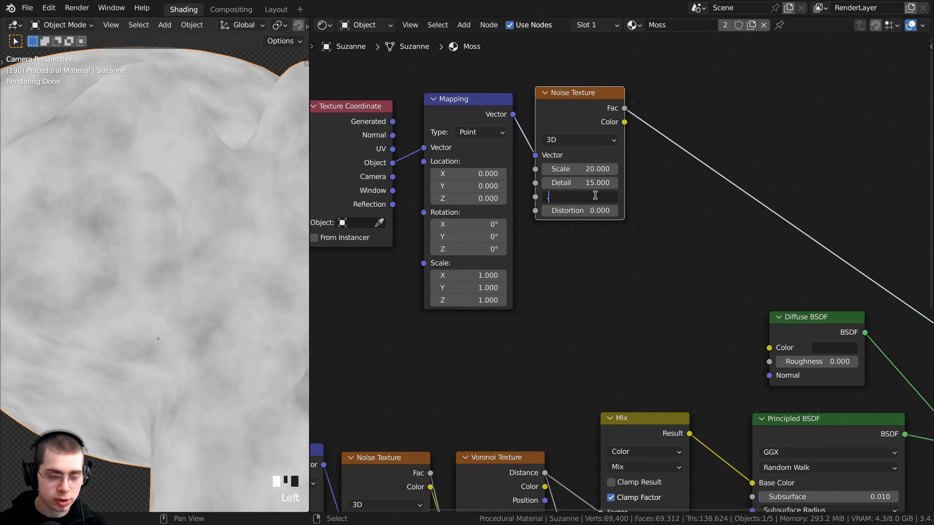
pyautogui.write('.8')
pyautogui.press('Return')
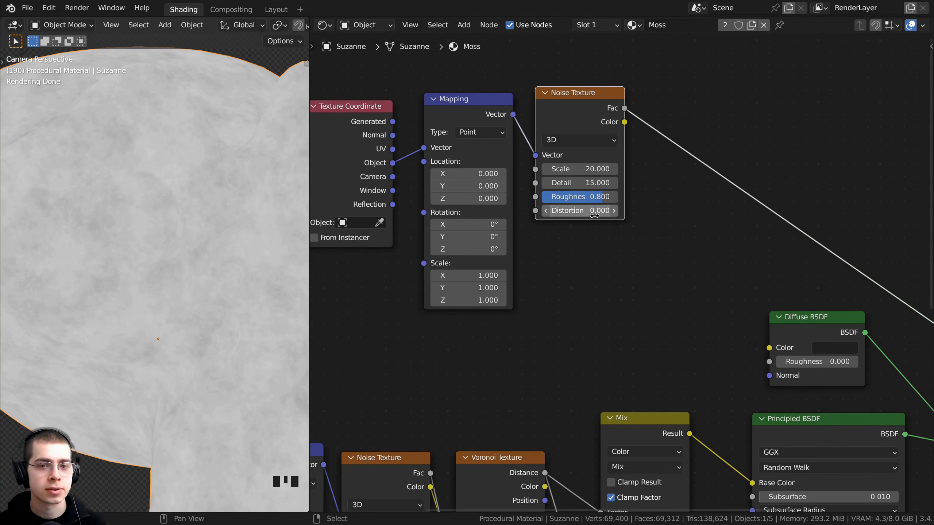
# Step: Return the viewport to the camera view and route the Mix Shader back to the Material Output
pyautogui.moveTo(150, 218); pyautogui.dragTo(155, 216, button='middle')
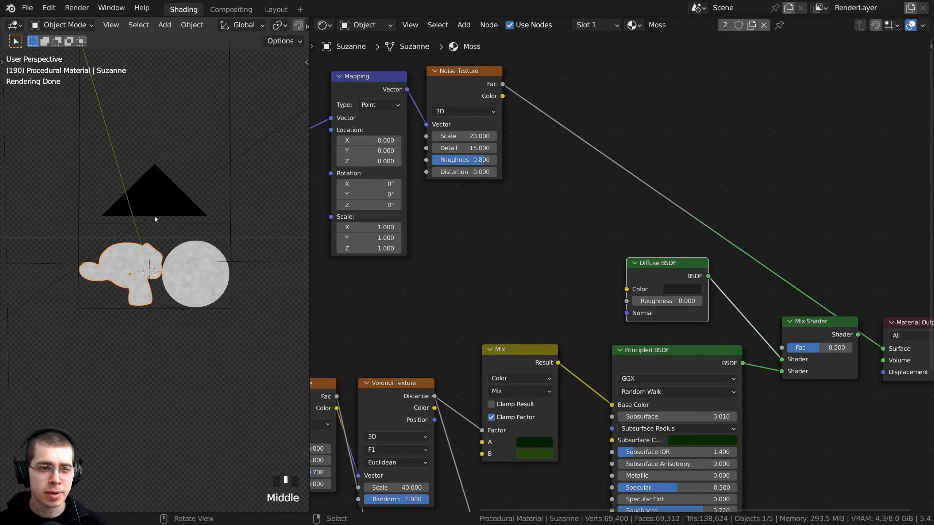
pyautogui.scroll(4, 168, 212)
pyautogui.press('KP_0')
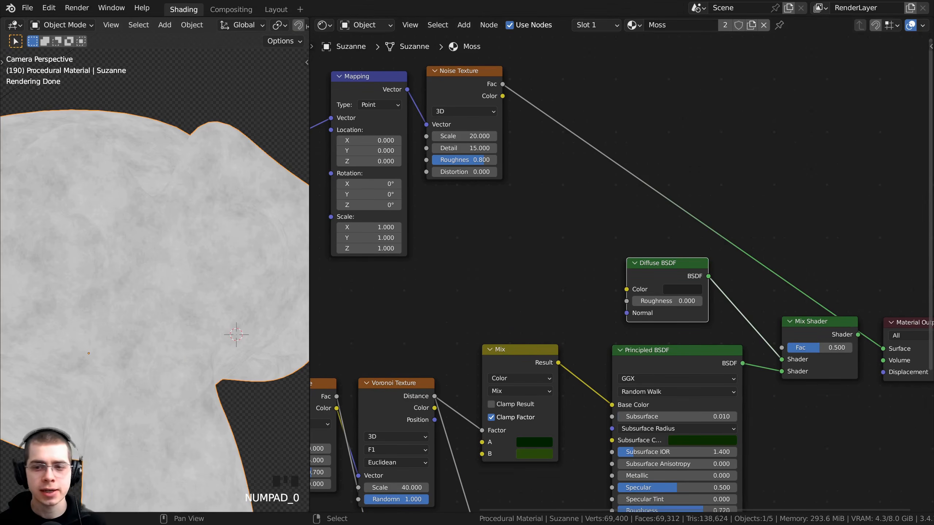
pyautogui.moveTo(803, 292); pyautogui.dragTo(744, 278, button='middle')
pyautogui.keyDown('ctrl'); pyautogui.keyDown('shift'); pyautogui.click(769, 318); pyautogui.keyUp('shift'); pyautogui.keyUp('ctrl')
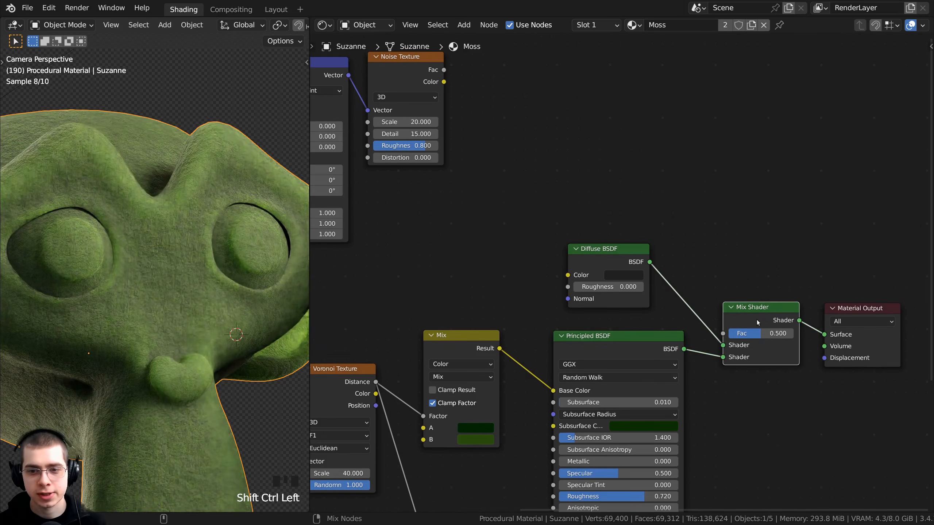
# Step: Connect the new Noise Texture's Fac output to the Mix Shader's Fac input
pyautogui.scroll(-1, 447, 202)
pyautogui.scroll(1, 460, 113)
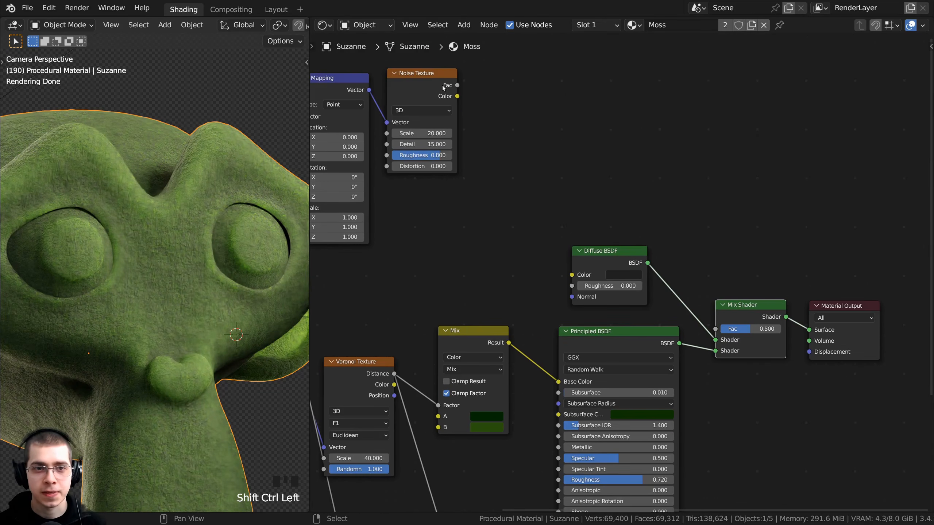
pyautogui.moveTo(456, 87); pyautogui.dragTo(717, 329)
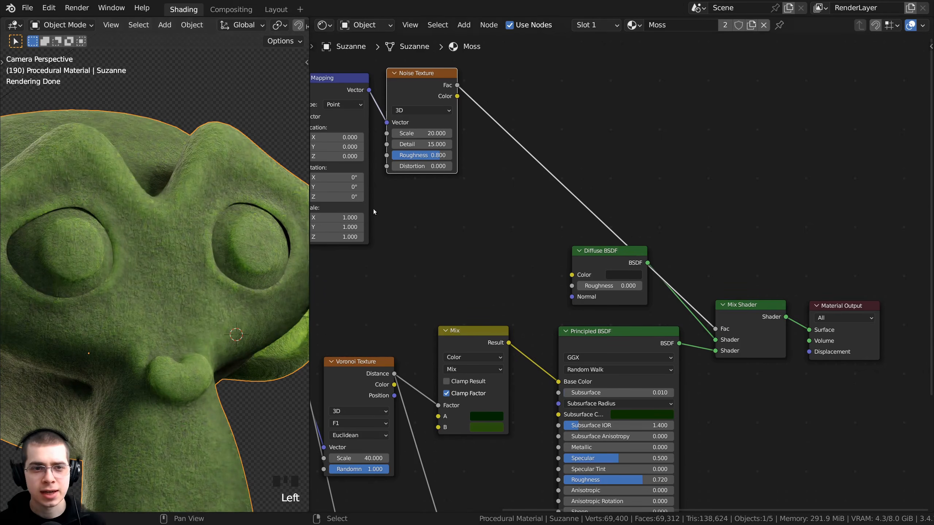
pyautogui.moveTo(434, 217); pyautogui.dragTo(448, 253, button='middle')
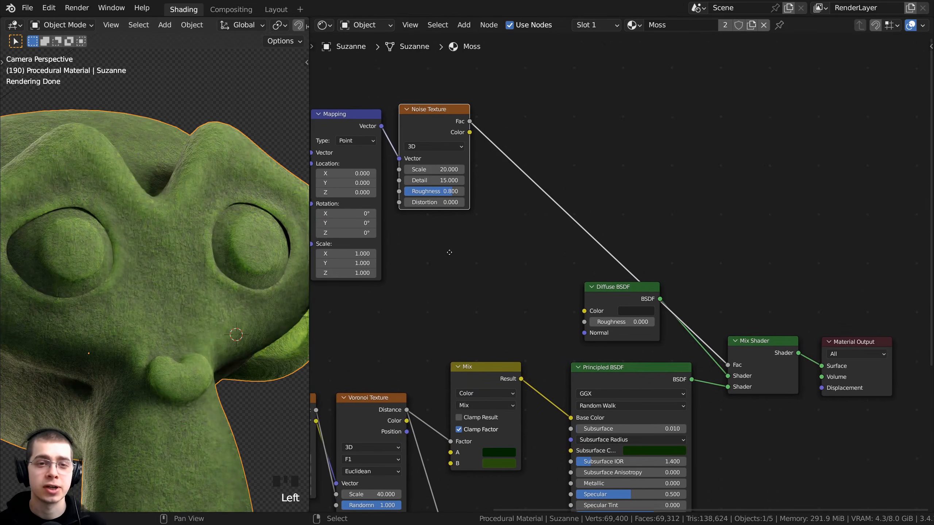
# Step: Add a ColorRamp node between the upper Noise Texture's Fac output and the Mix Shader's Fac input
pyautogui.moveTo(555, 196); pyautogui.dragTo(555, 170, button='middle')
pyautogui.hotkey('shift', 'a')
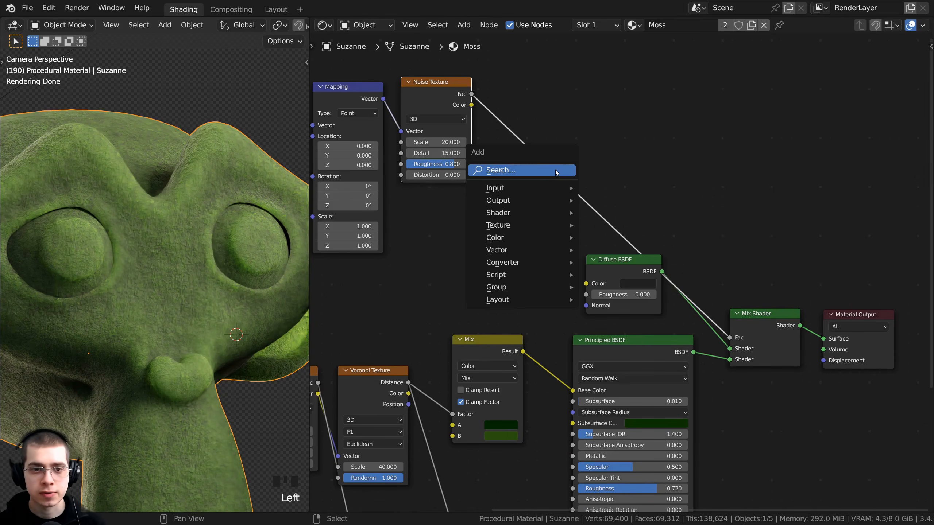
pyautogui.click(556, 170)
pyautogui.write('col')
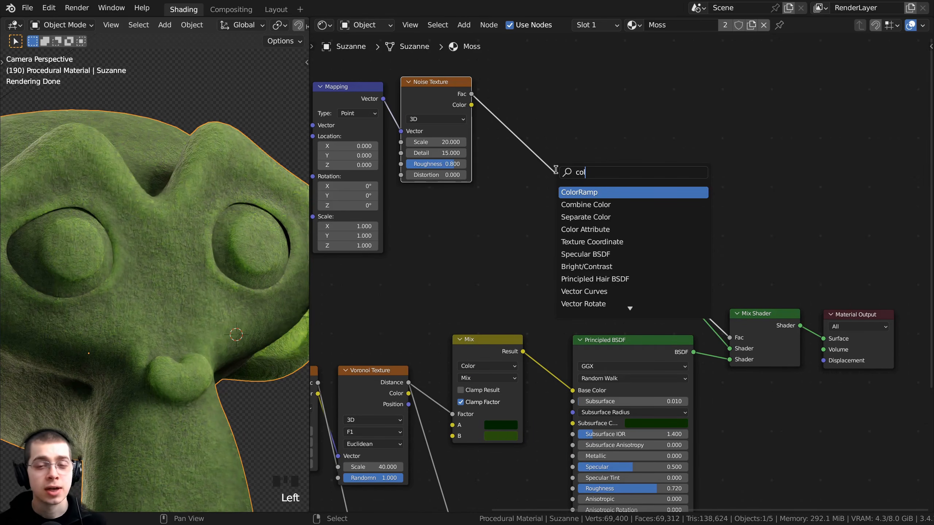
pyautogui.click(572, 192)
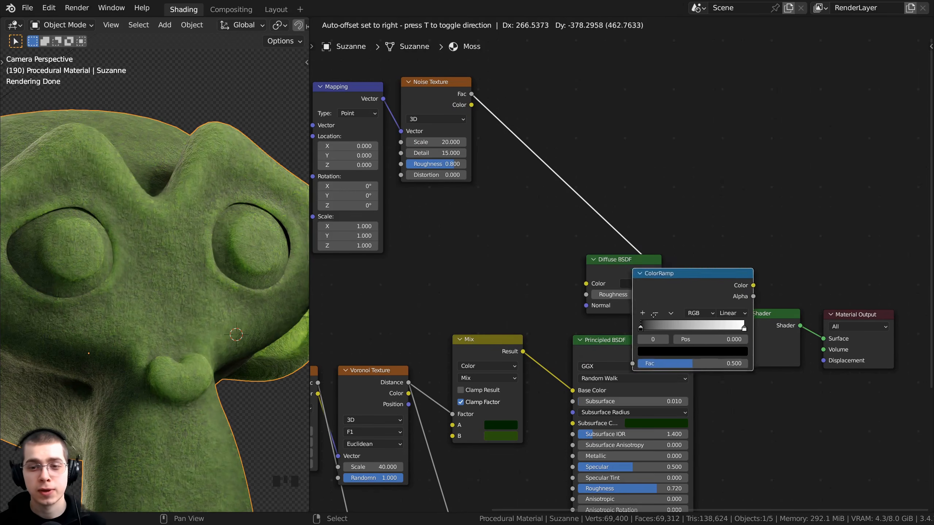
pyautogui.click(514, 111)
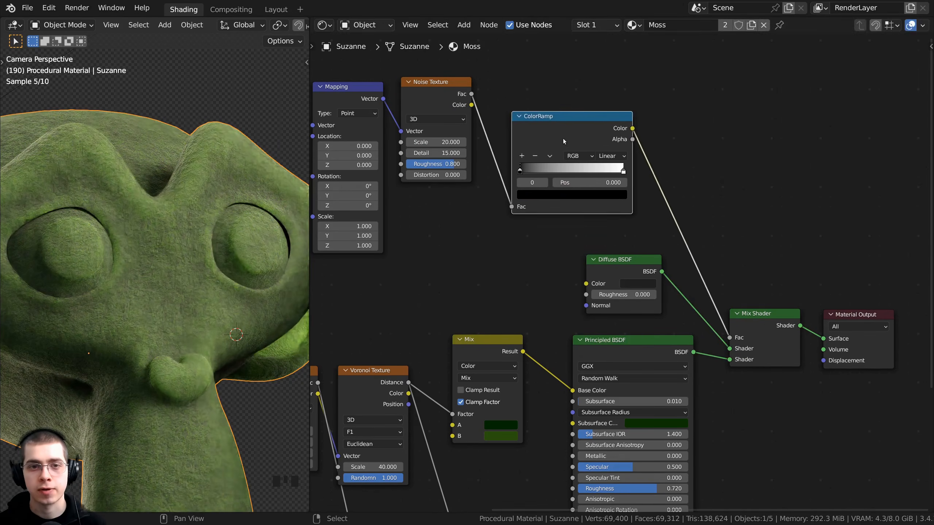
# Step: Tighten the ColorRamp's black and white stops, preview its output on the model and set the white stop to about 0.552
pyautogui.scroll(3, 516, 183)
pyautogui.moveTo(457, 174); pyautogui.dragTo(507, 187)
pyautogui.moveTo(597, 175); pyautogui.dragTo(512, 175)
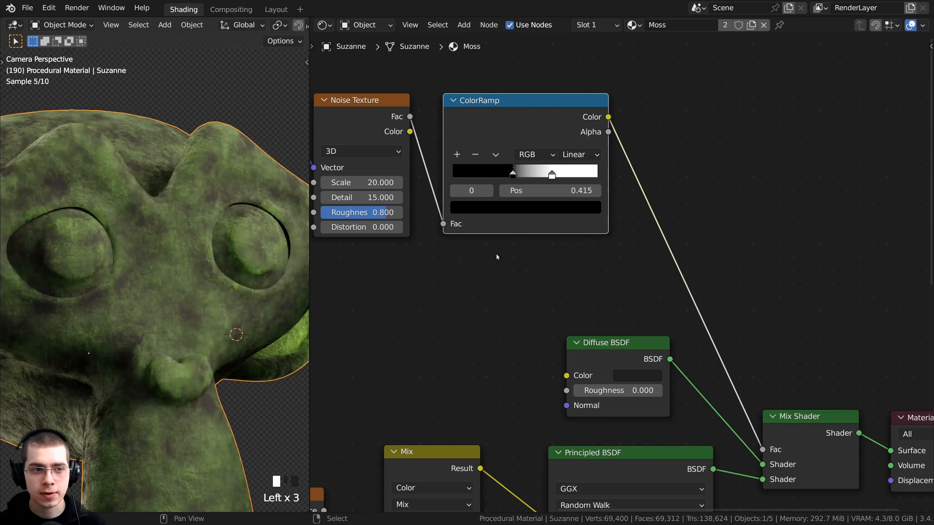
pyautogui.scroll(1, 540, 126)
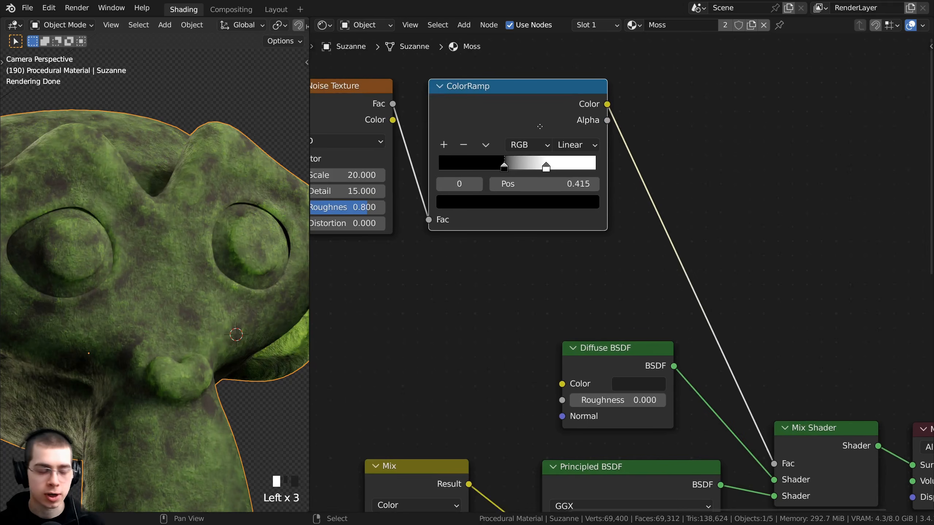
pyautogui.keyDown('ctrl'); pyautogui.keyDown('shift'); pyautogui.click(510, 119); pyautogui.keyUp('shift'); pyautogui.keyUp('ctrl')
pyautogui.moveTo(548, 164)
pyautogui.mouseDown()
pyautogui.moveTo(507, 169)
pyautogui.moveTo(531, 169)
pyautogui.mouseUp()
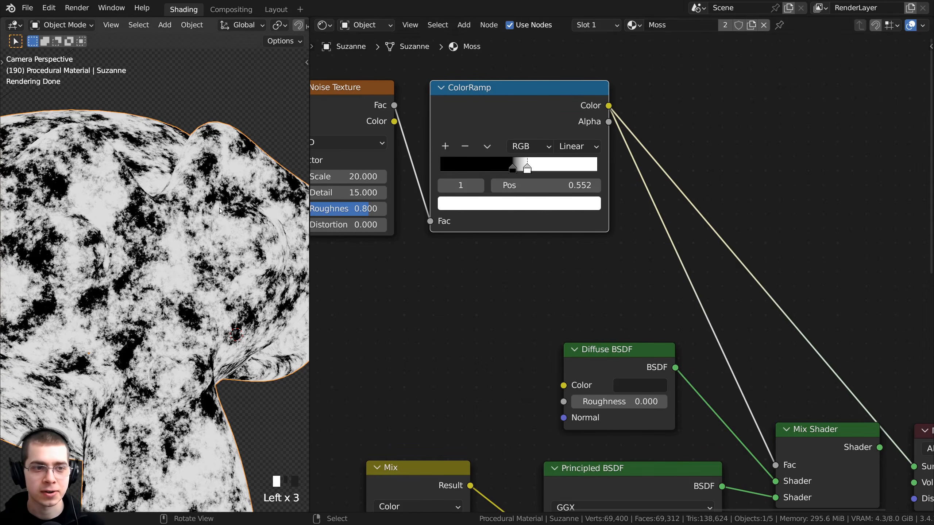
# Step: Route the Mix Shader back to the Material Output's Surface input and reselect the ColorRamp node
pyautogui.moveTo(692, 261); pyautogui.dragTo(623, 105, button='middle')
pyautogui.scroll(-2, 625, 111)
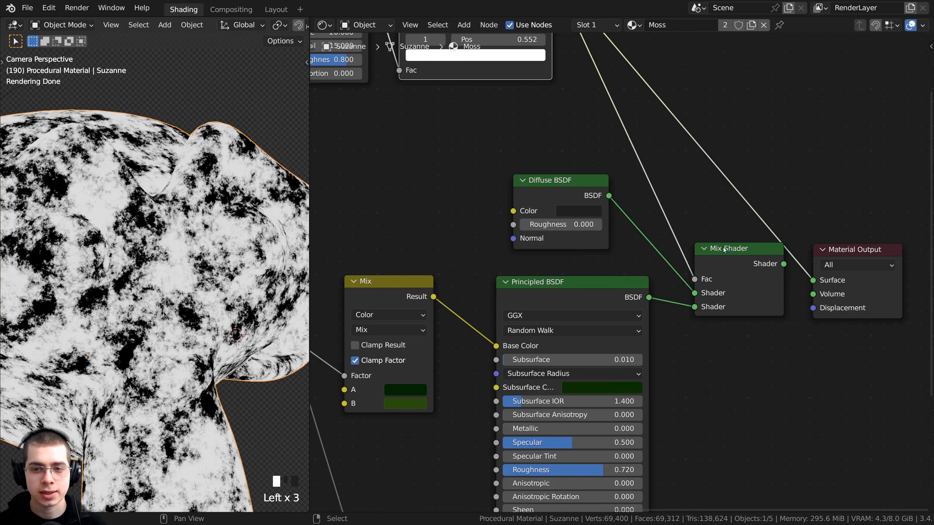
pyautogui.keyDown('ctrl'); pyautogui.keyDown('shift'); pyautogui.click(733, 254); pyautogui.keyUp('shift'); pyautogui.keyUp('ctrl')
pyautogui.moveTo(733, 254); pyautogui.dragTo(725, 374, button='middle')
pyautogui.click(474, 81)
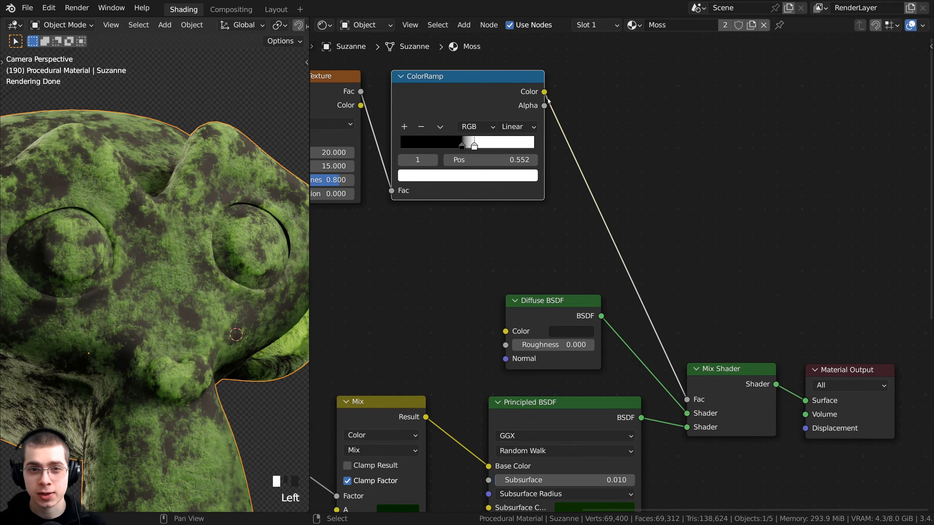
# Step: Darken the Diffuse BSDF's color to near black and check the result on the model
pyautogui.scroll(3, 583, 238)
pyautogui.moveTo(583, 238); pyautogui.dragTo(639, 286, button='middle')
pyautogui.scroll(2, 742, 506)
pyautogui.moveTo(742, 506); pyautogui.dragTo(650, 299, button='middle')
pyautogui.moveTo(491, 147)
pyautogui.mouseDown()
pyautogui.moveTo(494, 139)
pyautogui.moveTo(495, 152)
pyautogui.mouseUp()
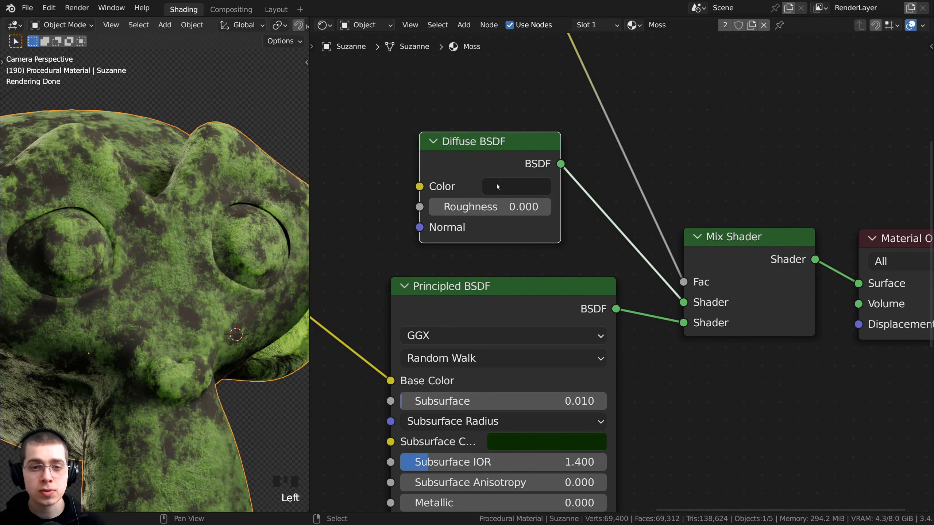
pyautogui.click(498, 184)
pyautogui.scroll(-3, 239, 236)
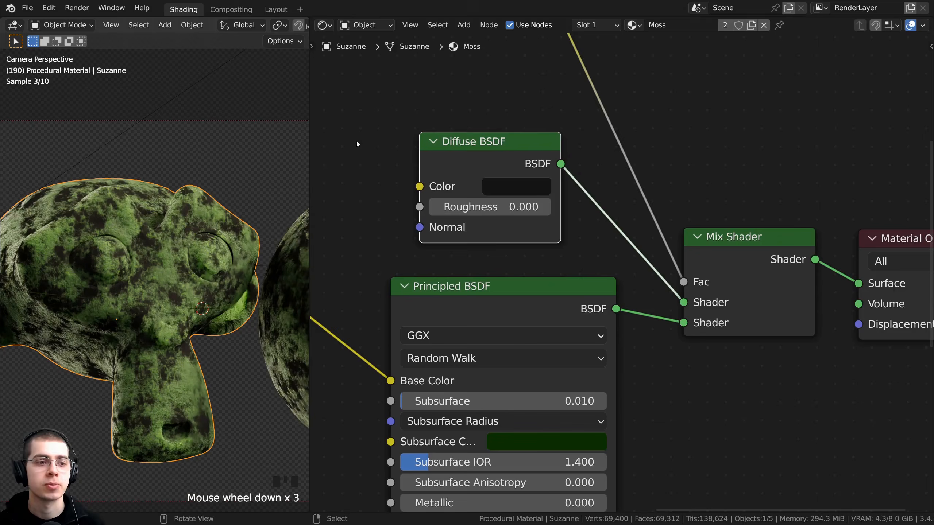
# Step: Try a wider gradient on the ColorRamp, then set its black stop to 0.469 with the white stop close beside it
pyautogui.moveTo(356, 141); pyautogui.dragTo(501, 427, button='middle')
pyautogui.scroll(3, 197, 189)
pyautogui.scroll(2, 471, 207)
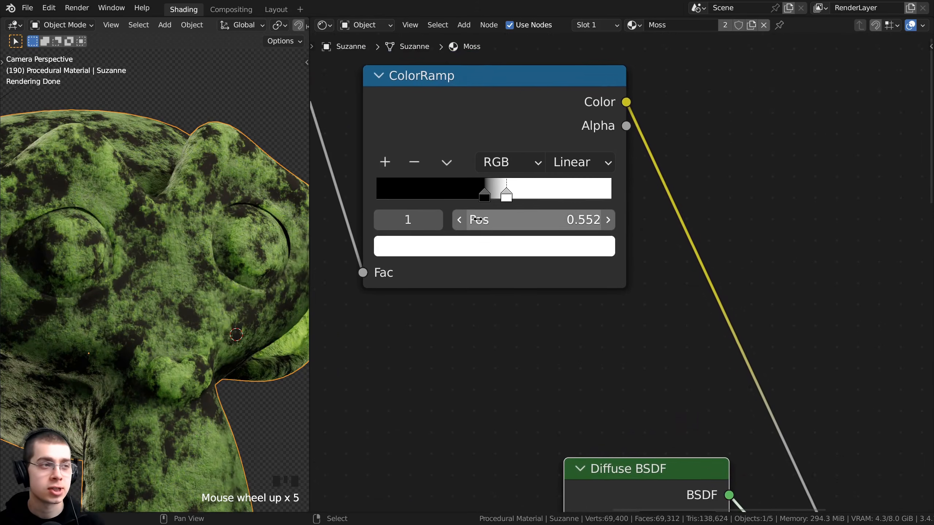
pyautogui.click(445, 169)
pyautogui.moveTo(445, 168); pyautogui.dragTo(505, 186, button='middle')
pyautogui.moveTo(505, 186); pyautogui.dragTo(580, 186)
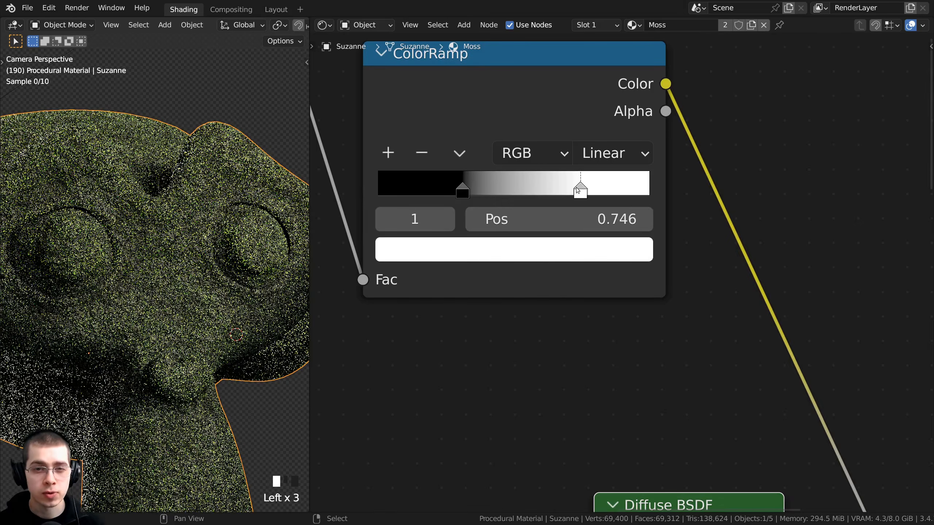
pyautogui.moveTo(468, 188); pyautogui.dragTo(506, 188)
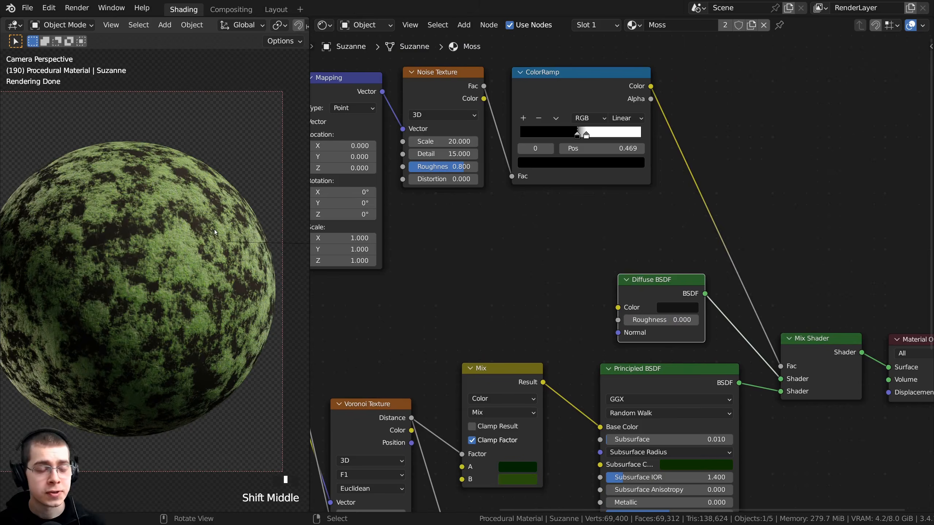
# Step: Examine the moss patches and their edges up close on the sphere, and review the shader node setup
pyautogui.scroll(2, 197, 155)
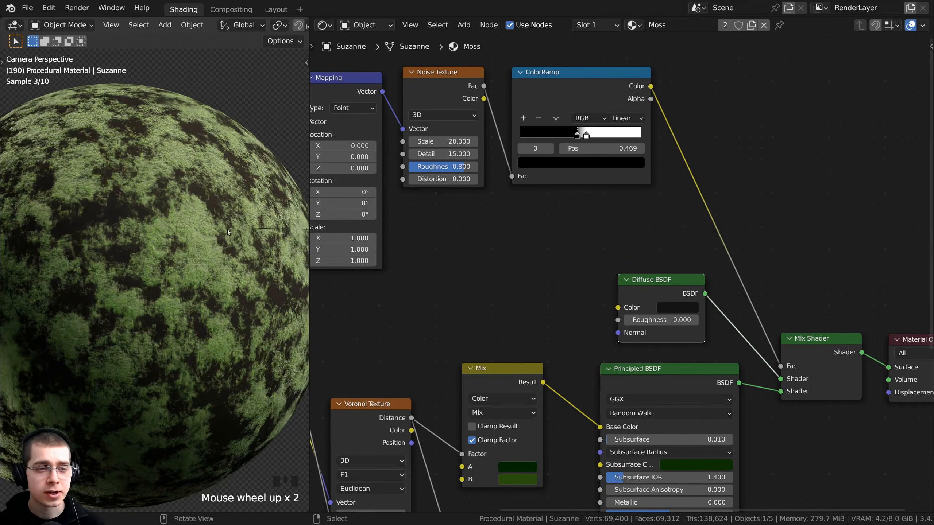
pyautogui.keyDown('shift'); pyautogui.moveTo(199, 159); pyautogui.dragTo(198, 155, button='middle'); pyautogui.keyUp('shift')
pyautogui.scroll(2, 197, 155)
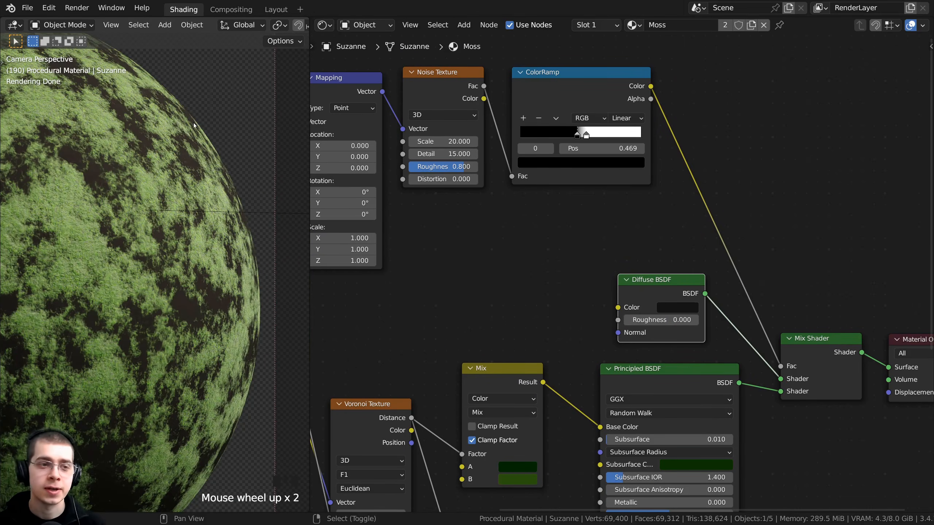
pyautogui.scroll(1, 165, 197)
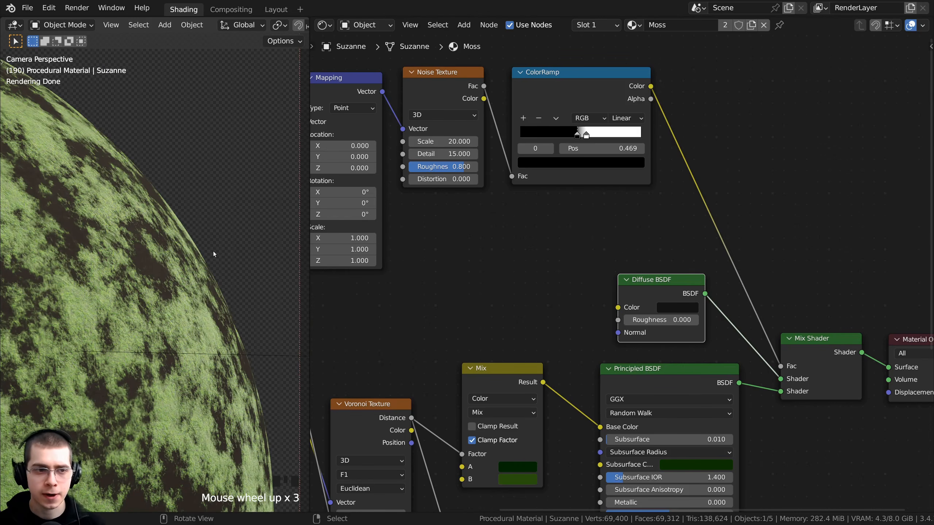
pyautogui.scroll(-3, 475, 217)
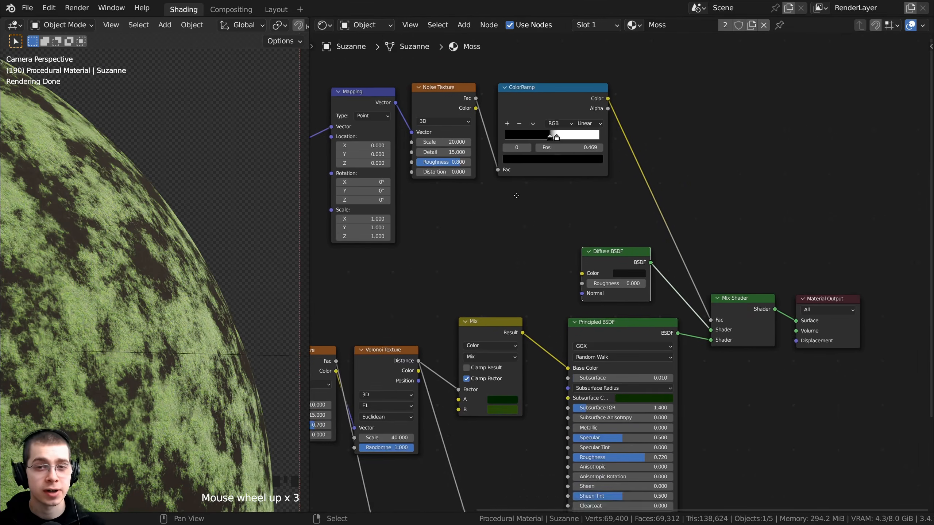
pyautogui.moveTo(517, 194); pyautogui.dragTo(504, 182, button='middle')
pyautogui.press('a')
pyautogui.press('a')
pyautogui.press('a')
pyautogui.press('a')
pyautogui.scroll(2, 543, 193)
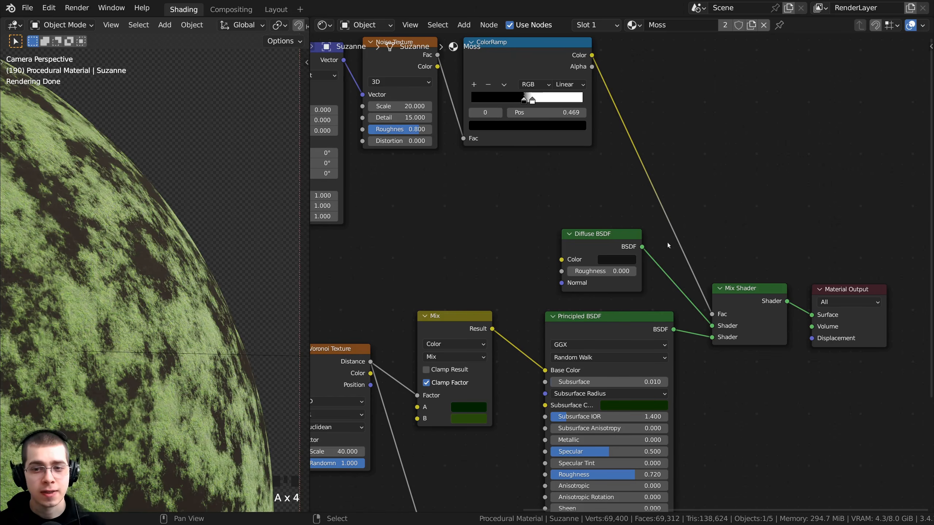
pyautogui.moveTo(740, 317); pyautogui.dragTo(644, 263, button='middle')
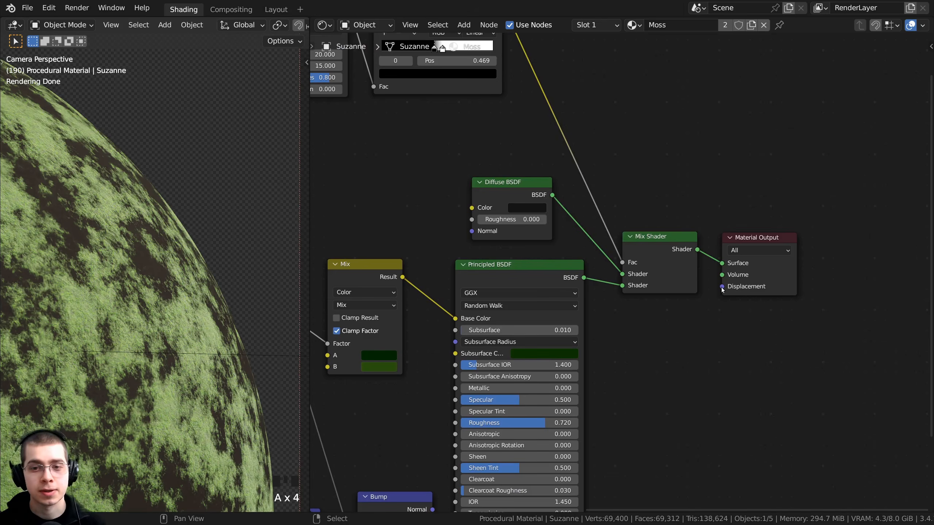
pyautogui.moveTo(468, 46); pyautogui.dragTo(611, 154, button='middle')
pyautogui.scroll(1, 599, 150)
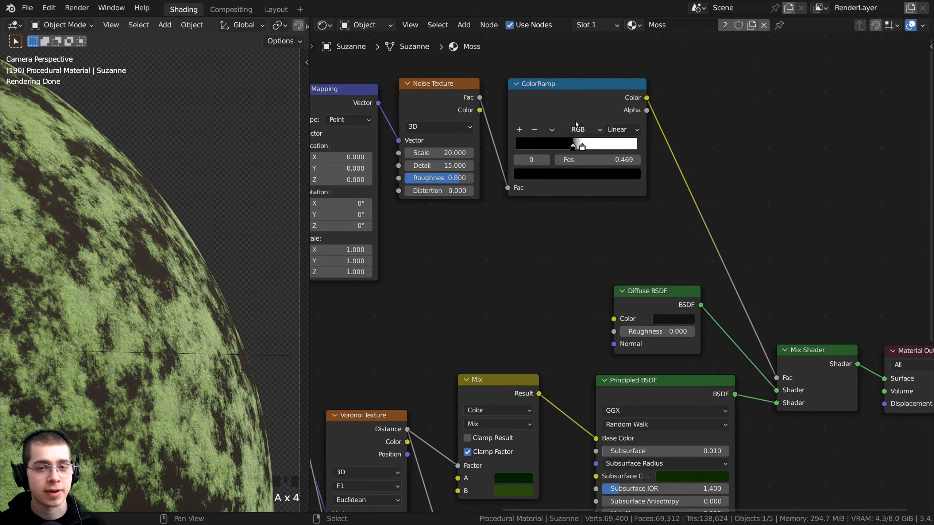
# Step: Nudge the ColorRamp closer to the Noise Texture and select the upper chain from Texture Coordinate to ColorRamp
pyautogui.moveTo(559, 105); pyautogui.dragTo(552, 111)
pyautogui.click(553, 110)
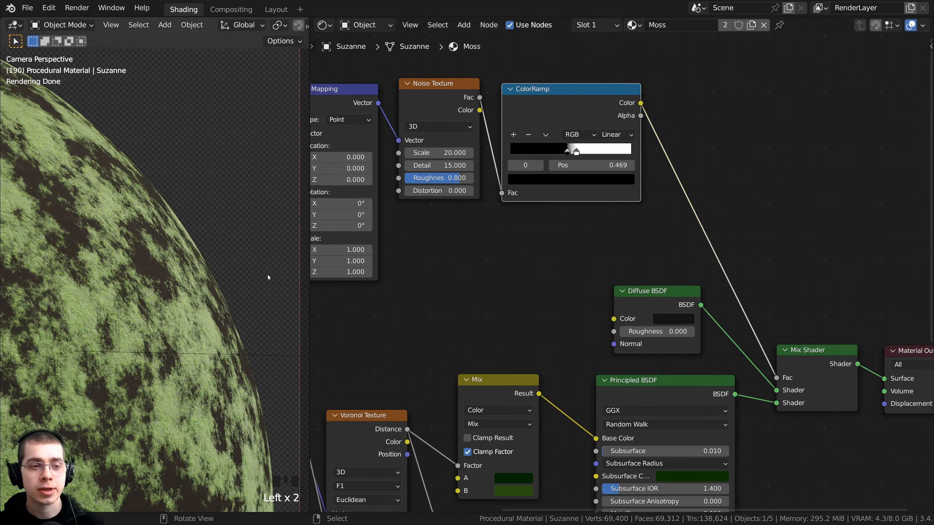
pyautogui.scroll(-2, 247, 280)
pyautogui.moveTo(578, 117); pyautogui.dragTo(580, 114)
pyautogui.scroll(-1, 580, 115)
pyautogui.moveTo(579, 114); pyautogui.dragTo(699, 129, button='middle')
pyautogui.moveTo(322, 72); pyautogui.dragTo(699, 196)
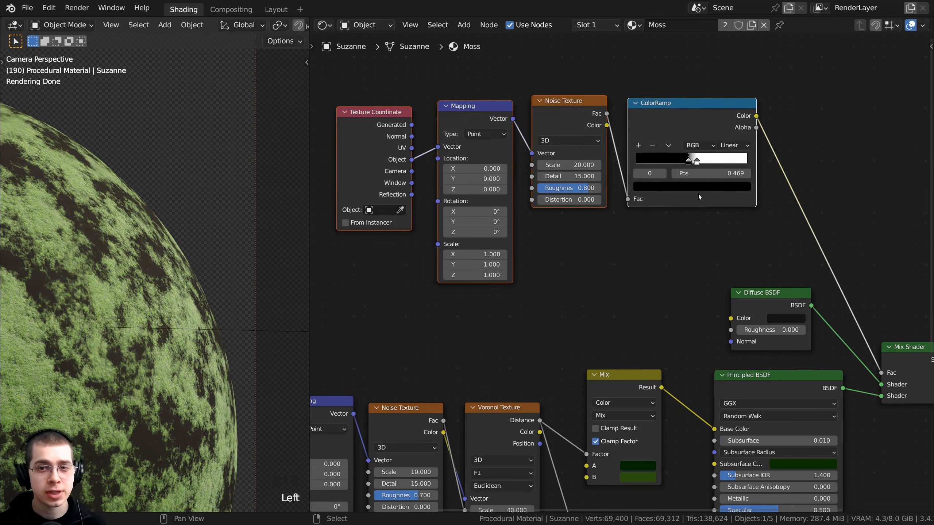
# Step: Insert a reroute point on the link from the ColorRamp to the Mix Shader's Fac and place it just above the Mix Shader
pyautogui.moveTo(818, 170); pyautogui.dragTo(593, 59, button='middle')
pyautogui.scroll(4, 598, 88)
pyautogui.click(708, 227)
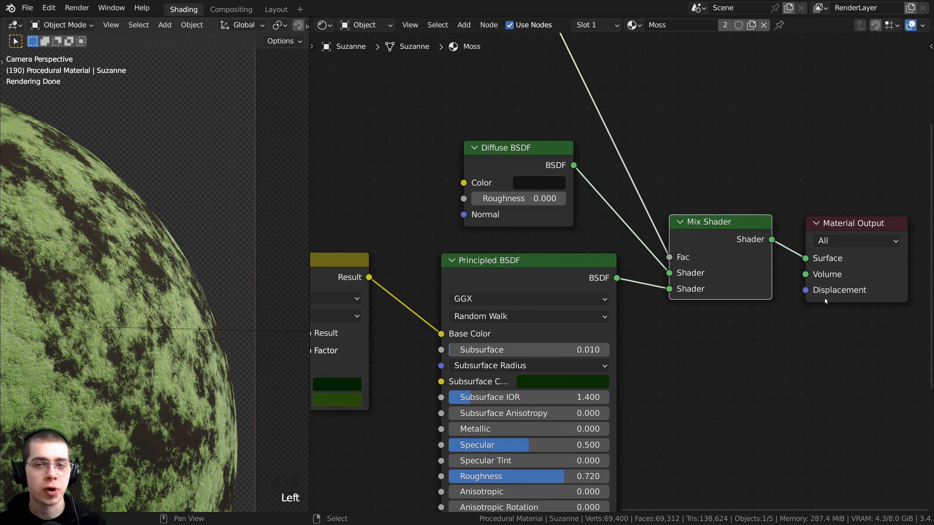
pyautogui.scroll(-1, 636, 127)
pyautogui.moveTo(656, 154); pyautogui.dragTo(678, 183, button='middle')
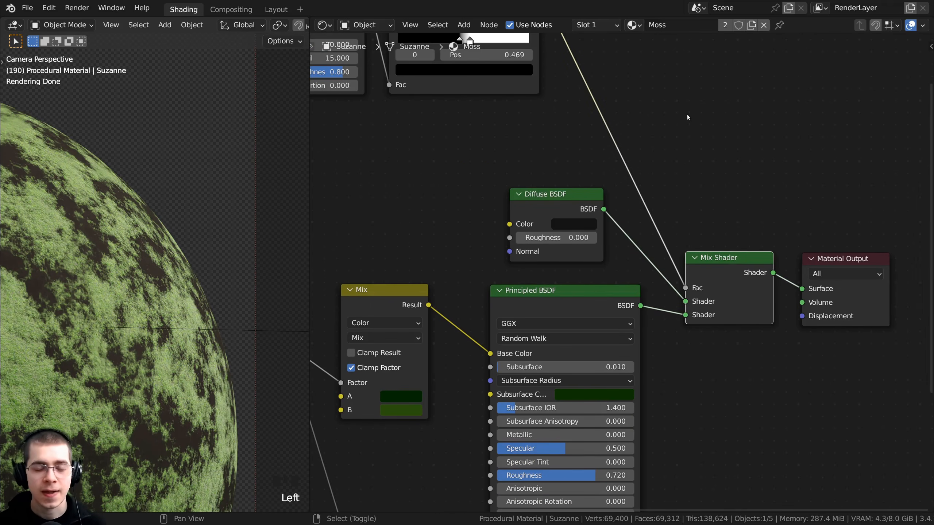
pyautogui.keyDown('ctrl'); pyautogui.moveTo(688, 114); pyautogui.dragTo(625, 115, button='right'); pyautogui.keyUp('ctrl')
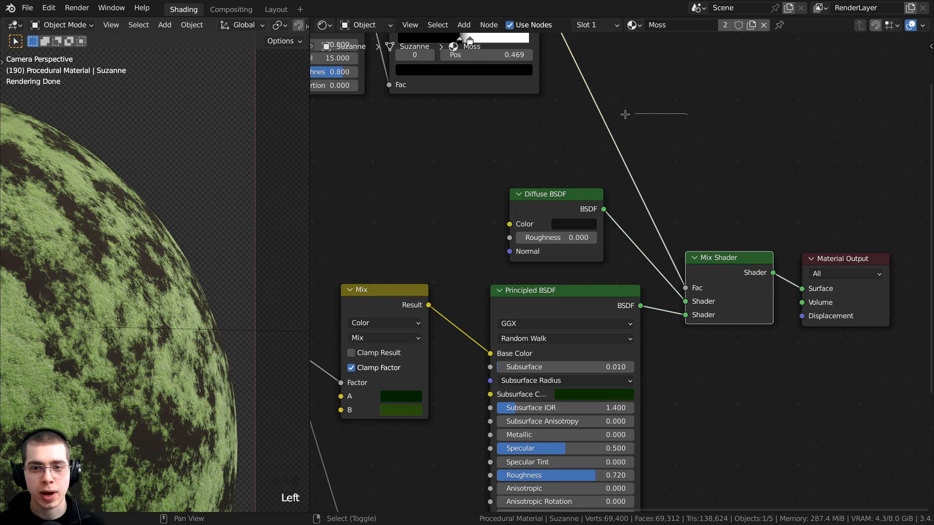
pyautogui.keyDown('shift'); pyautogui.moveTo(687, 114); pyautogui.dragTo(562, 131, button='right'); pyautogui.keyUp('shift')
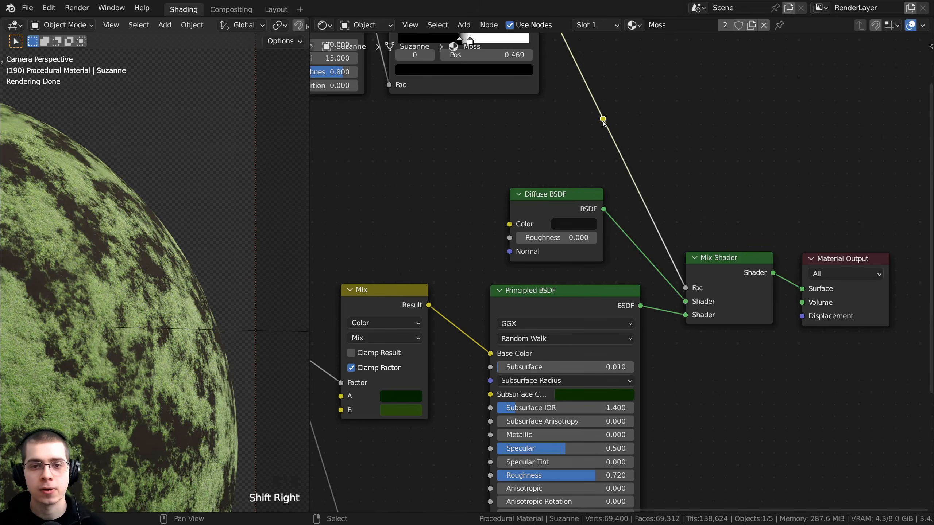
pyautogui.scroll(-2, 624, 170)
pyautogui.press('g')
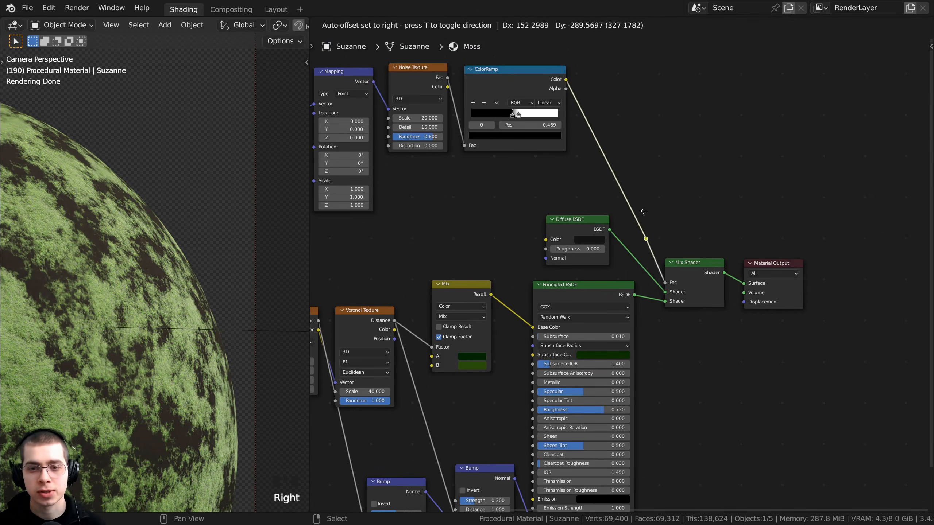
pyautogui.click(621, 208)
pyautogui.scroll(2, 622, 208)
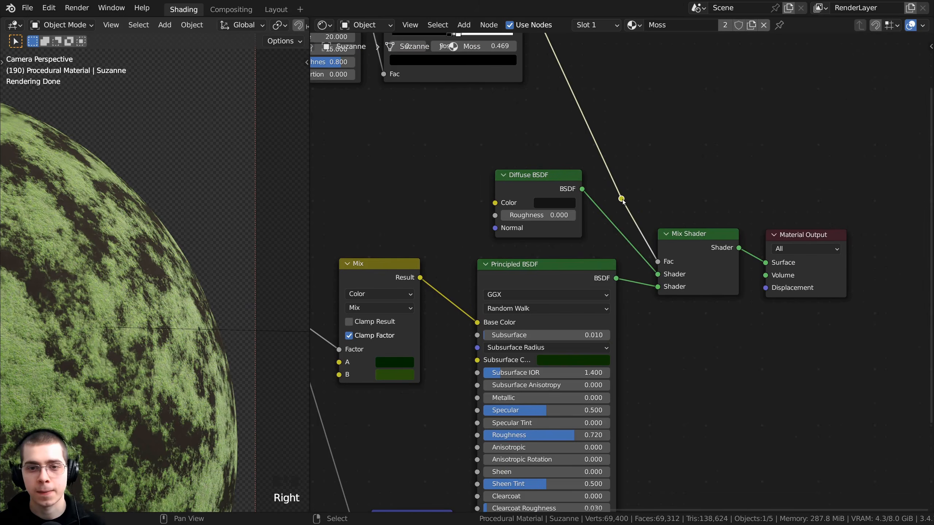
# Step: Connect the reroute point to the Material Output's Displacement input and view the displaced model from outside the camera
pyautogui.moveTo(622, 199); pyautogui.dragTo(767, 293)
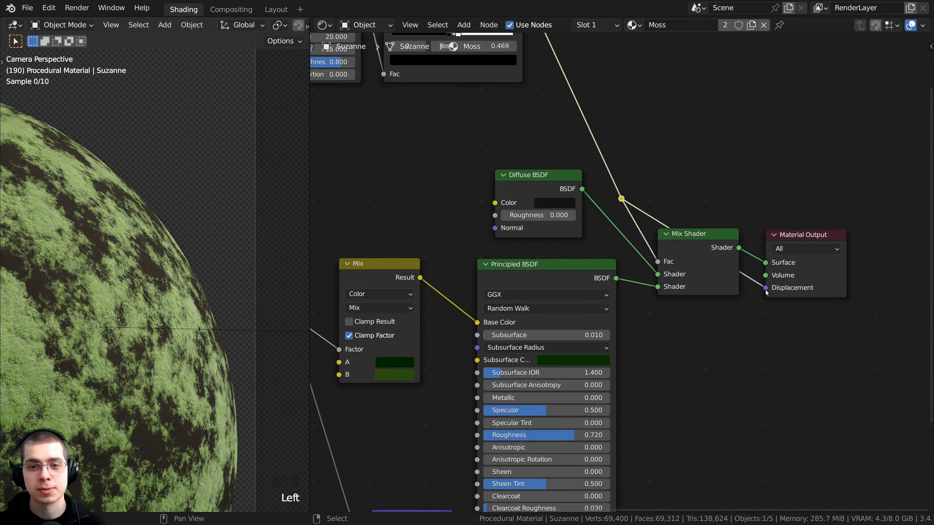
pyautogui.keyDown('shift'); pyautogui.moveTo(184, 299); pyautogui.dragTo(158, 279, button='middle'); pyautogui.keyUp('shift')
pyautogui.scroll(-3, 164, 304)
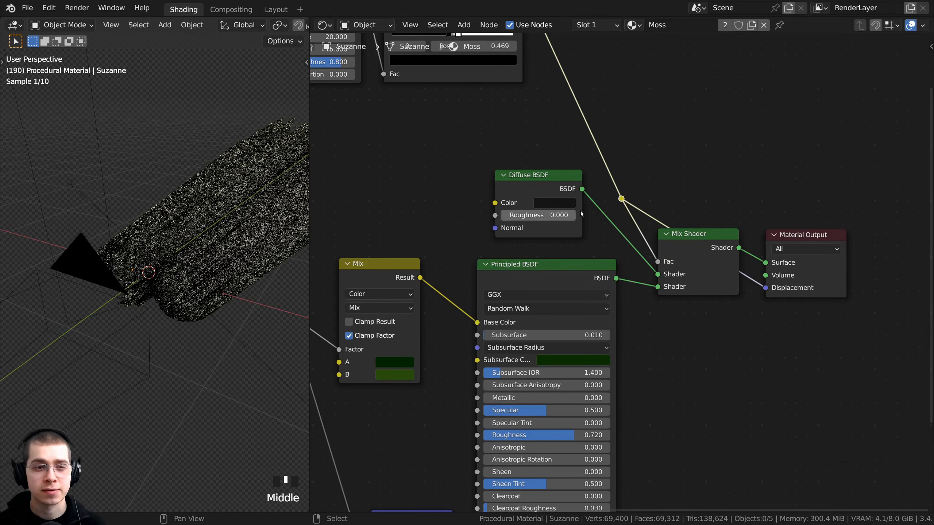
pyautogui.scroll(1, 600, 211)
pyautogui.moveTo(600, 211); pyautogui.dragTo(569, 213, button='middle')
pyautogui.scroll(2, 570, 213)
pyautogui.scroll(-6, 560, 173)
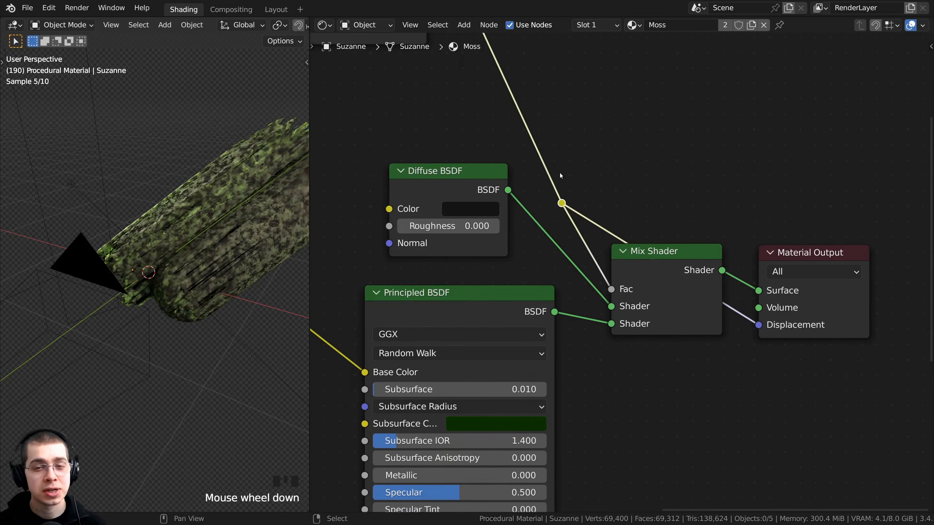
# Step: Insert a Displacement node on the link from the reroute point to the Material Output and place it below the Mix Shader
pyautogui.middleClick(499, 124)
pyautogui.moveTo(652, 257); pyautogui.dragTo(605, 170, button='middle')
pyautogui.scroll(2, 626, 183)
pyautogui.hotkey('shift', 'a')
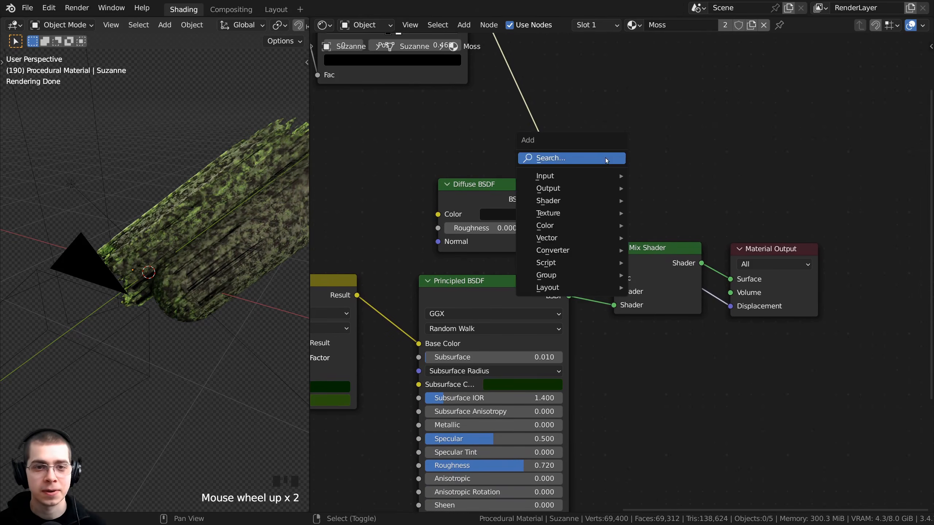
pyautogui.click(606, 158)
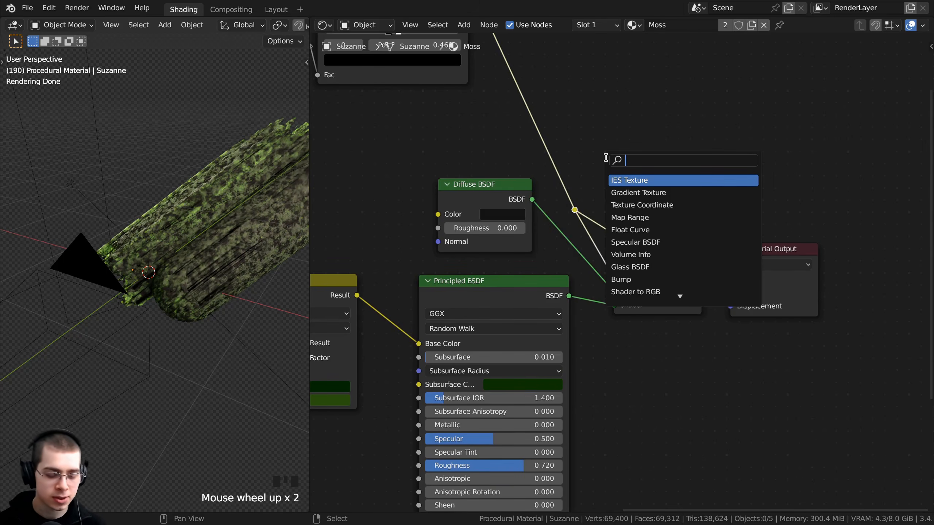
pyautogui.write('disp')
pyautogui.click(641, 180)
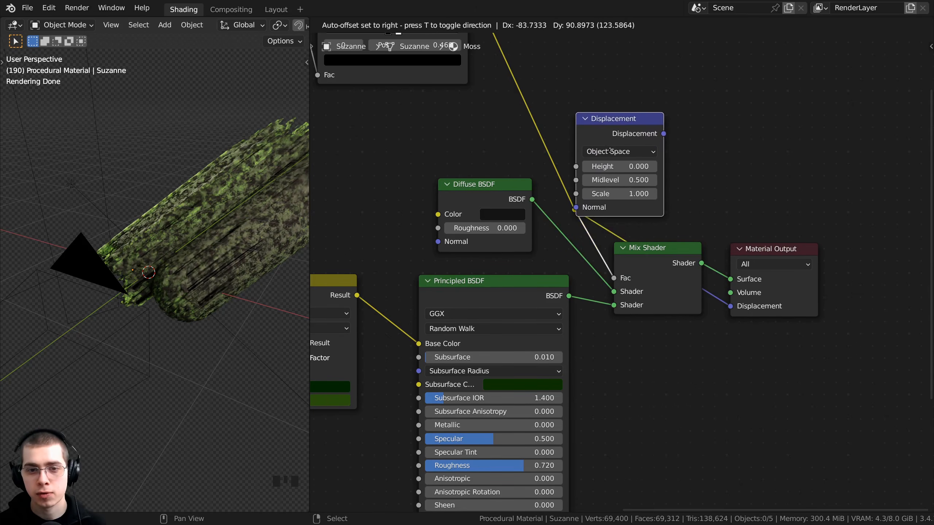
pyautogui.click(661, 153)
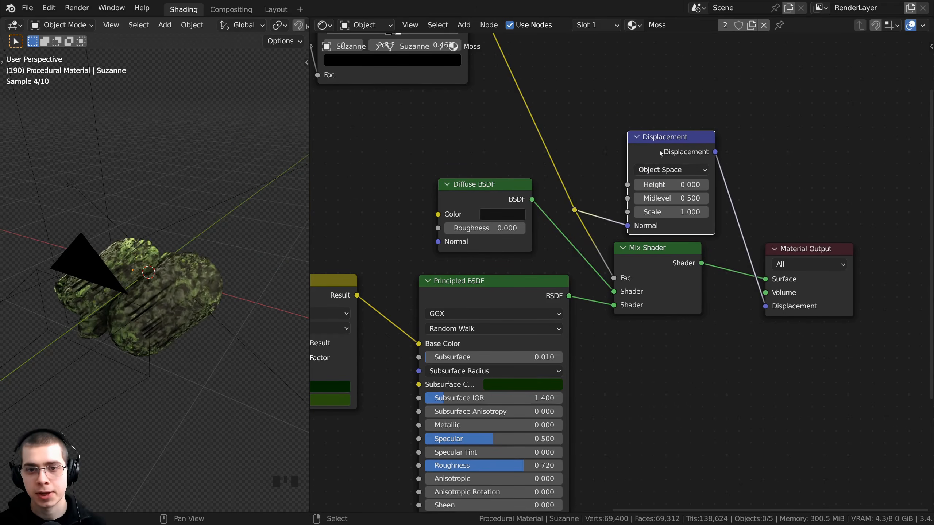
pyautogui.moveTo(661, 153); pyautogui.dragTo(653, 345)
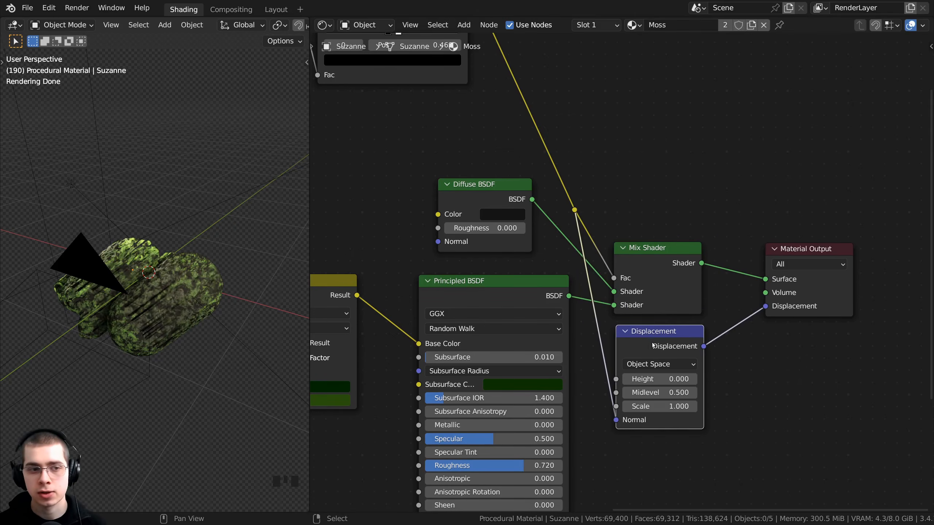
# Step: Move the reroute point's link from the Displacement node's Normal input to its Height input and orbit around the displaced model
pyautogui.moveTo(652, 345); pyautogui.dragTo(648, 213, button='middle')
pyautogui.scroll(2, 646, 214)
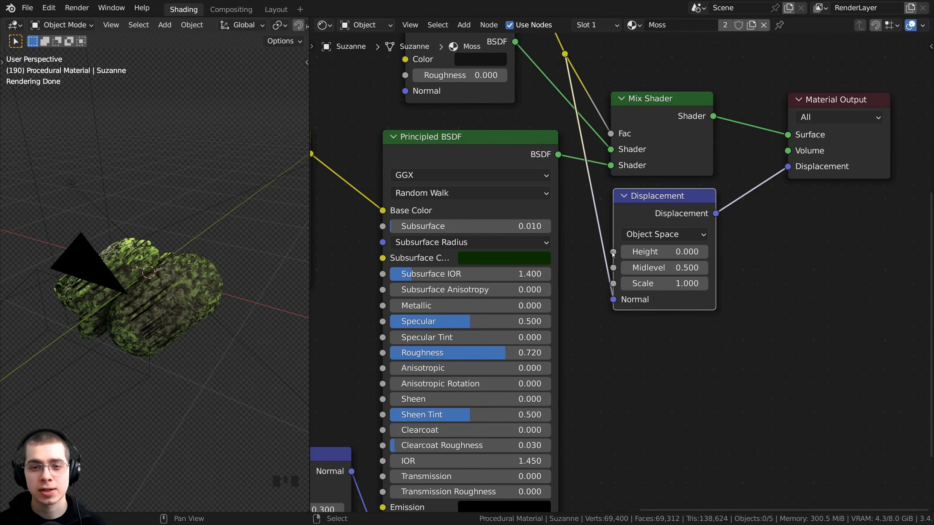
pyautogui.moveTo(616, 301); pyautogui.dragTo(612, 251)
pyautogui.moveTo(107, 260); pyautogui.dragTo(253, 267, button='middle')
pyautogui.moveTo(671, 215); pyautogui.dragTo(673, 214)
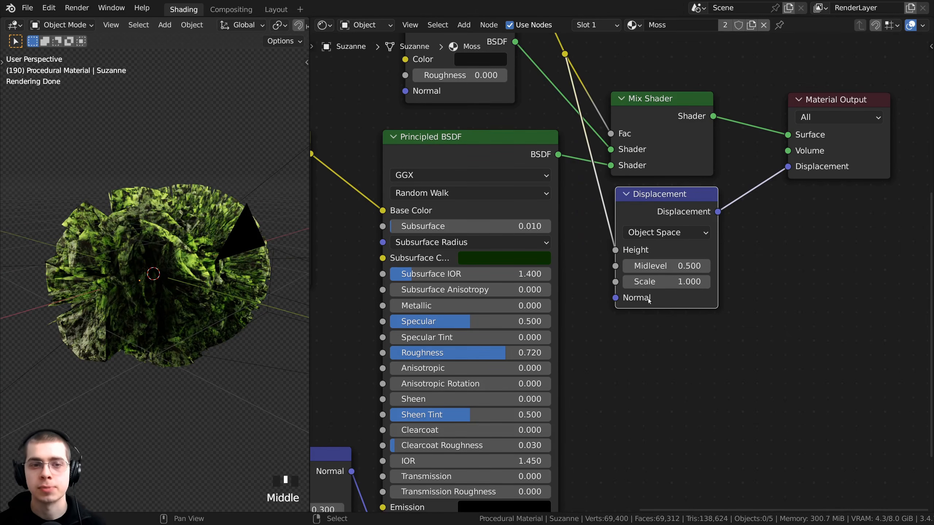
pyautogui.moveTo(235, 207); pyautogui.dragTo(227, 225, button='middle')
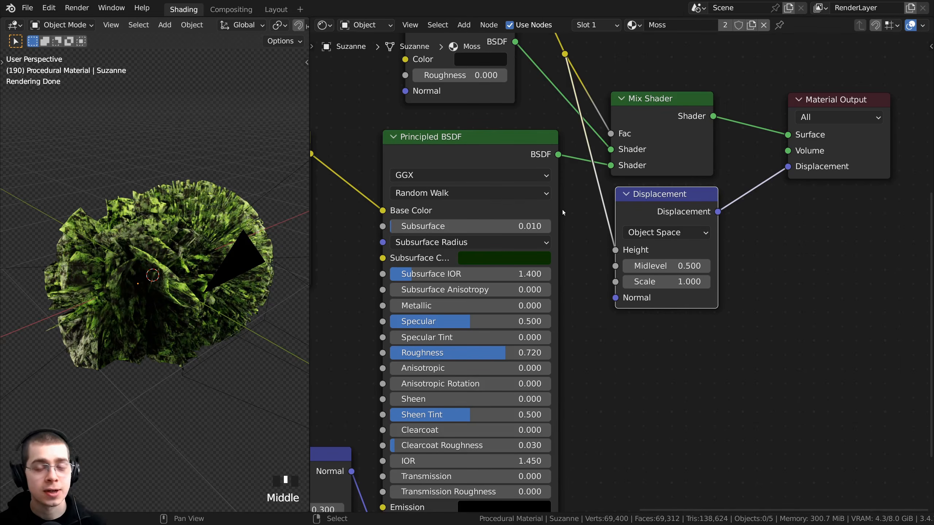
# Step: Set the Moss material's surface displacement method to Displacement and Bump in the Layout workspace's material settings
pyautogui.click(279, 11)
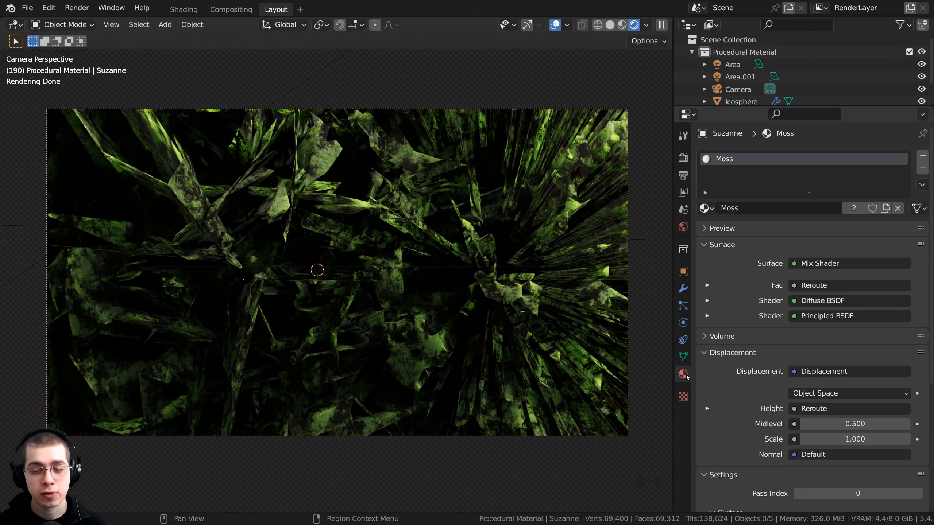
pyautogui.scroll(-10, 790, 303)
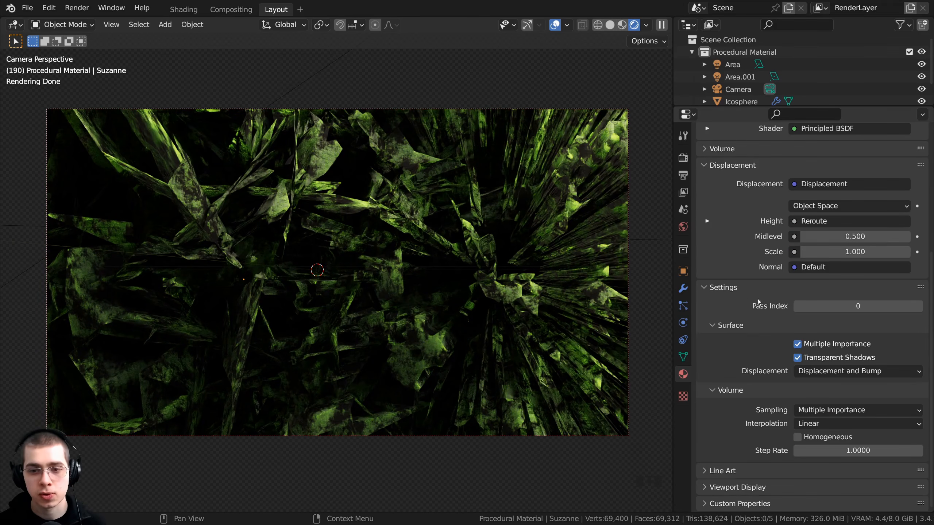
pyautogui.scroll(-5, 718, 289)
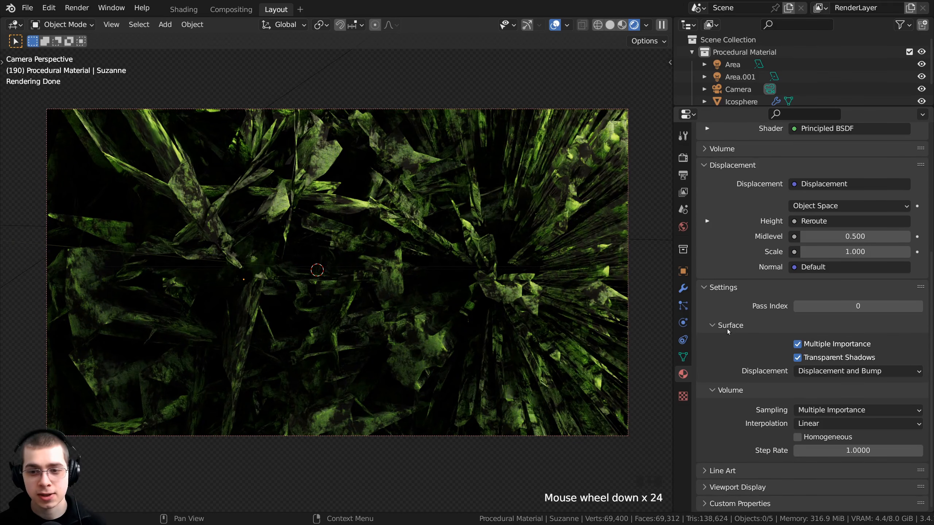
pyautogui.click(831, 373)
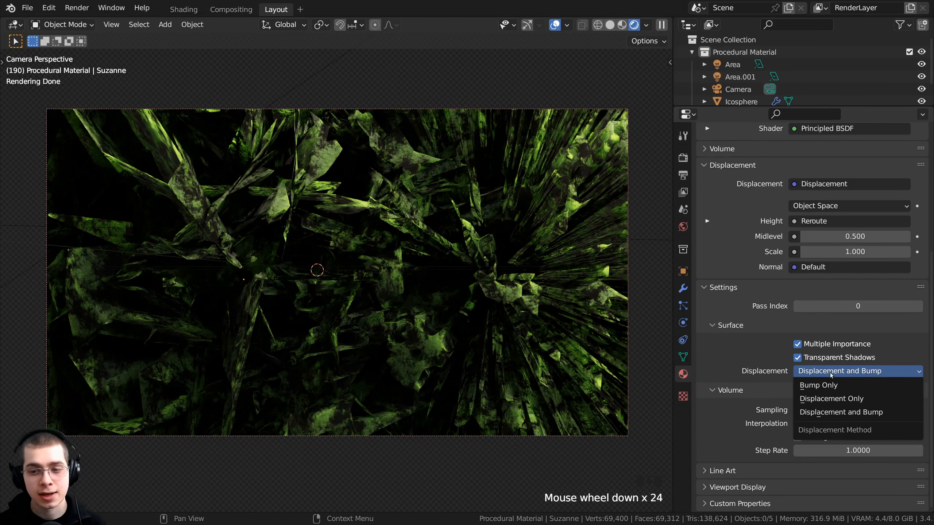
pyautogui.click(826, 412)
pyautogui.scroll(3, 789, 189)
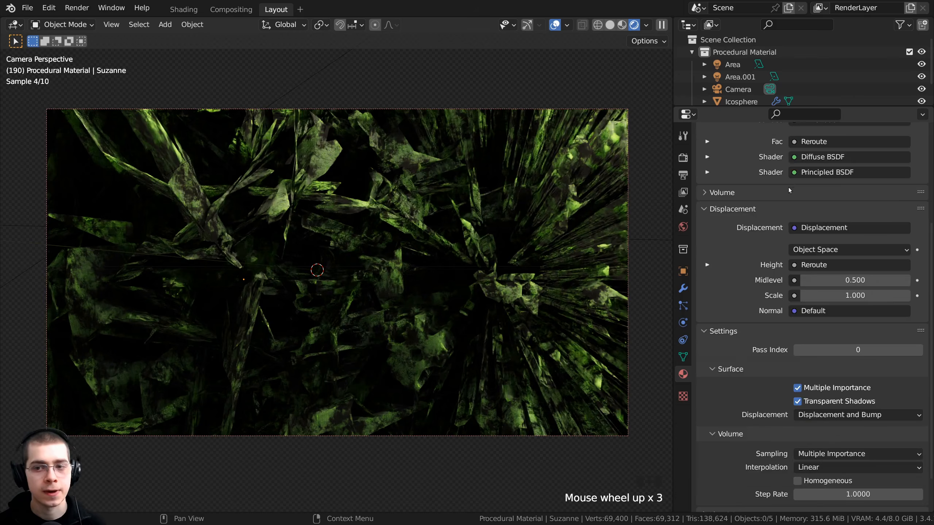
pyautogui.scroll(16, 788, 188)
pyautogui.scroll(-9, 789, 187)
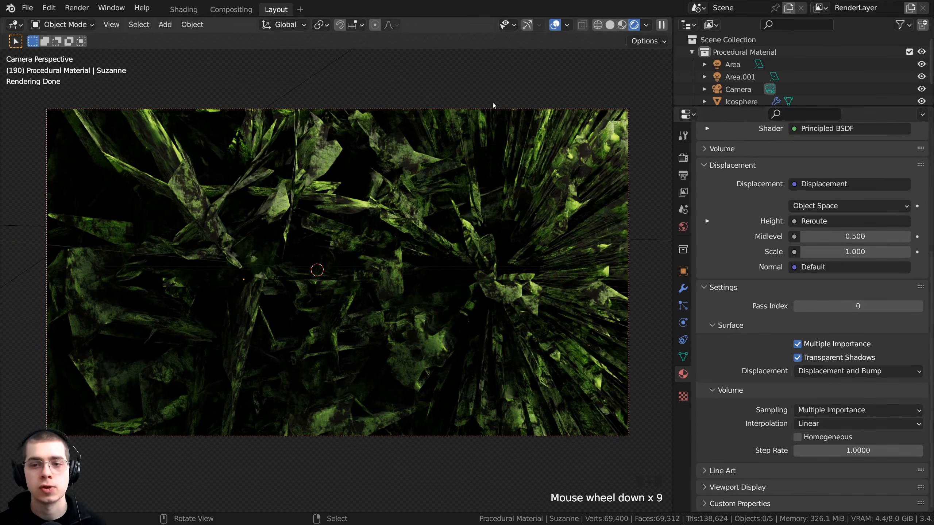
# Step: Return to the Shading workspace and view the displaced model through the camera
pyautogui.click(184, 9)
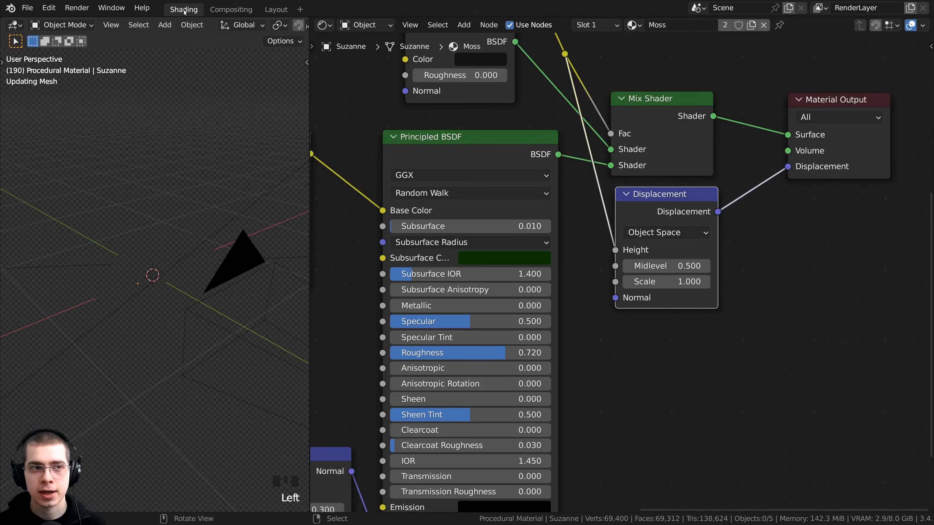
pyautogui.scroll(-4, 559, 240)
pyautogui.moveTo(200, 295); pyautogui.dragTo(146, 240, button='middle')
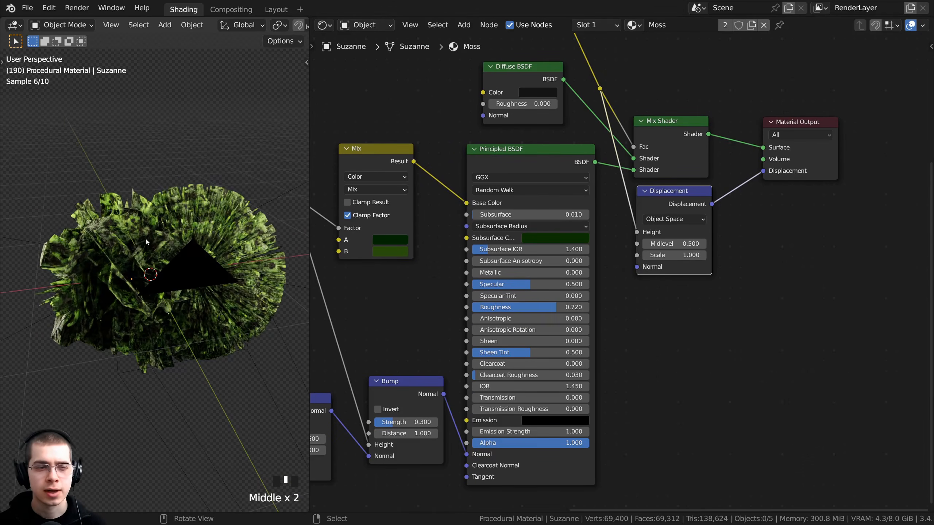
pyautogui.press('KP_0')
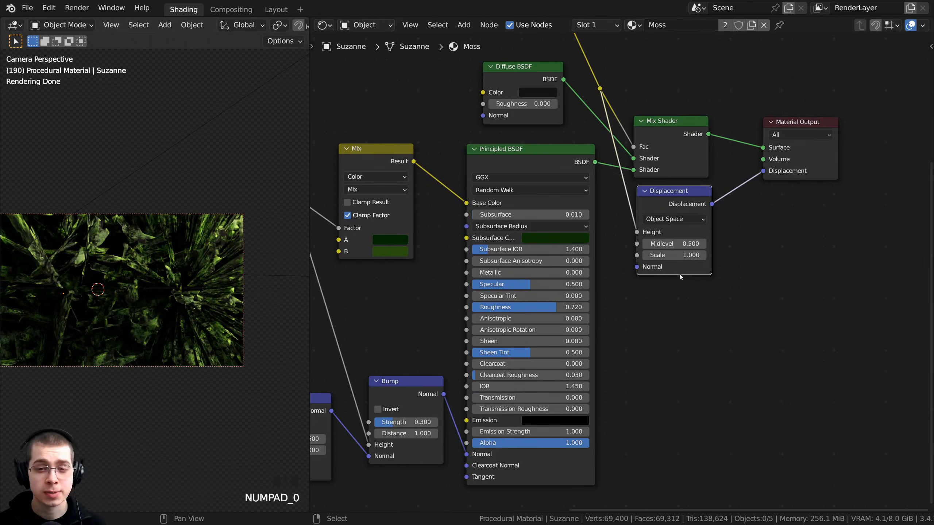
# Step: Set the Displacement node's Scale to 0.005 and inspect the moss relief up close on the sphere
pyautogui.scroll(3, 676, 254)
pyautogui.keyDown('shift'); pyautogui.moveTo(686, 247); pyautogui.dragTo(603, 246); pyautogui.keyUp('shift')
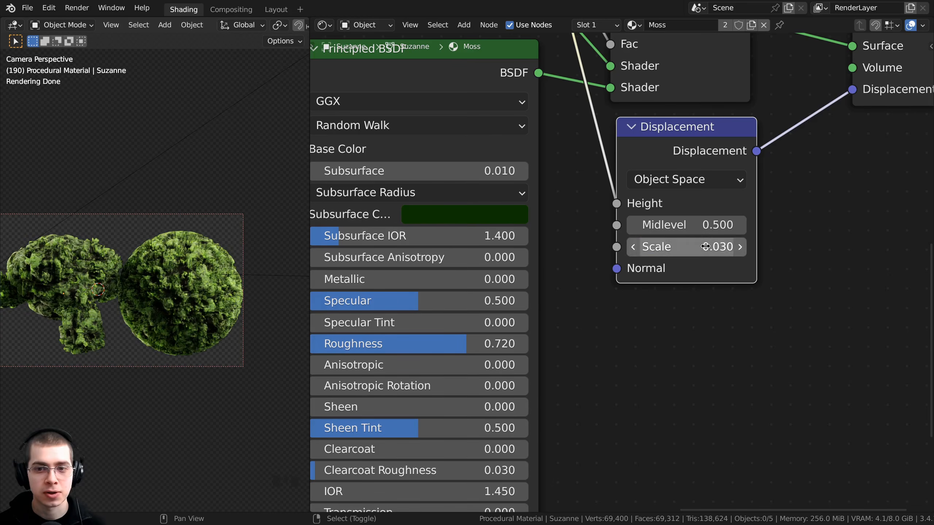
pyautogui.click(678, 248)
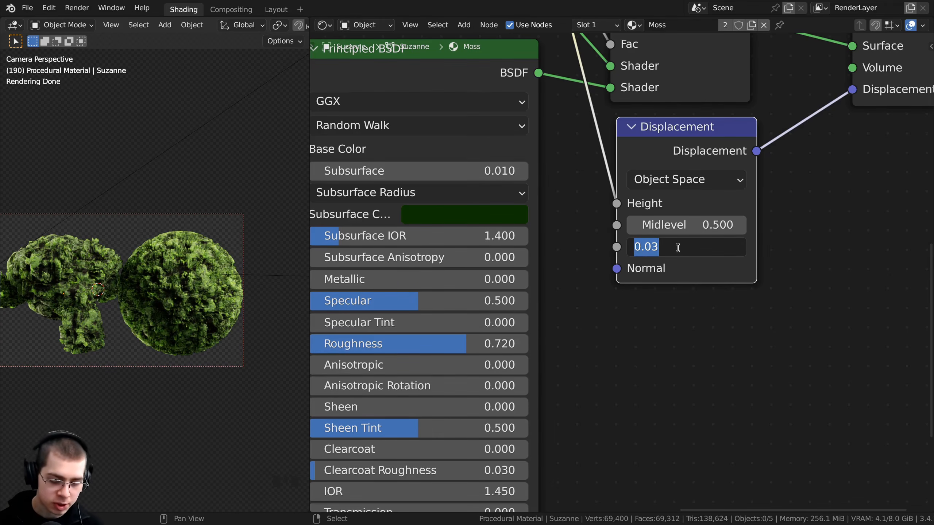
pyautogui.write('.')
pyautogui.press('Return')
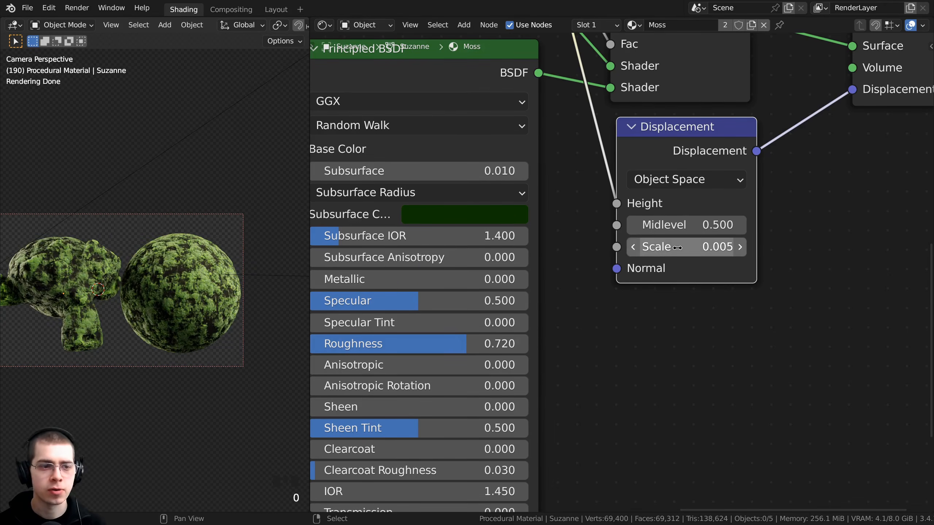
pyautogui.keyDown('shift'); pyautogui.moveTo(187, 265); pyautogui.dragTo(172, 261, button='middle'); pyautogui.keyUp('shift')
pyautogui.scroll(8, 220, 243)
pyautogui.keyDown('shift'); pyautogui.moveTo(219, 243); pyautogui.dragTo(184, 253, button='middle'); pyautogui.keyUp('shift')
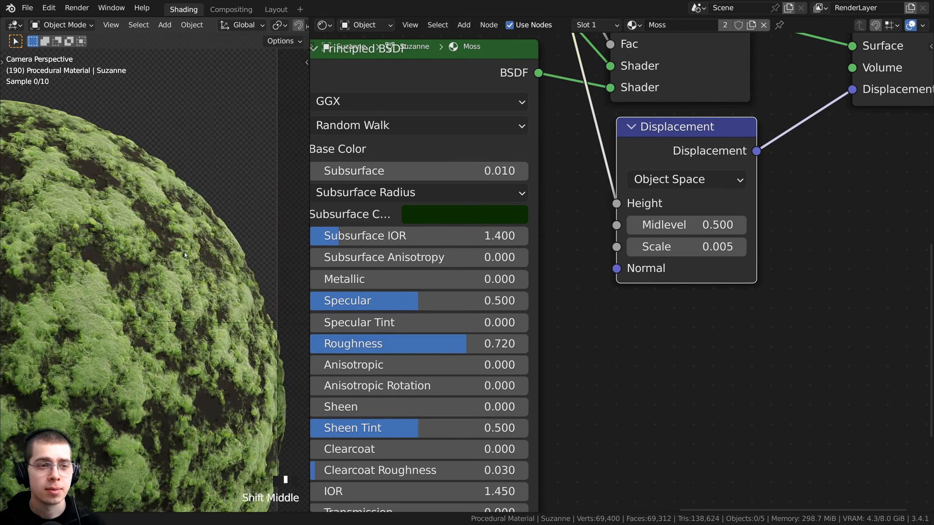
pyautogui.scroll(4, 184, 253)
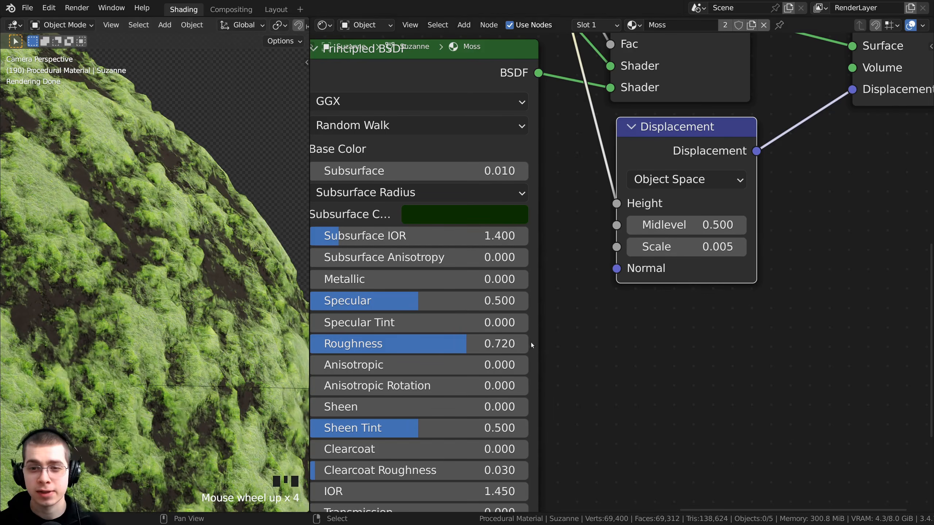
pyautogui.moveTo(682, 255); pyautogui.dragTo(683, 254)
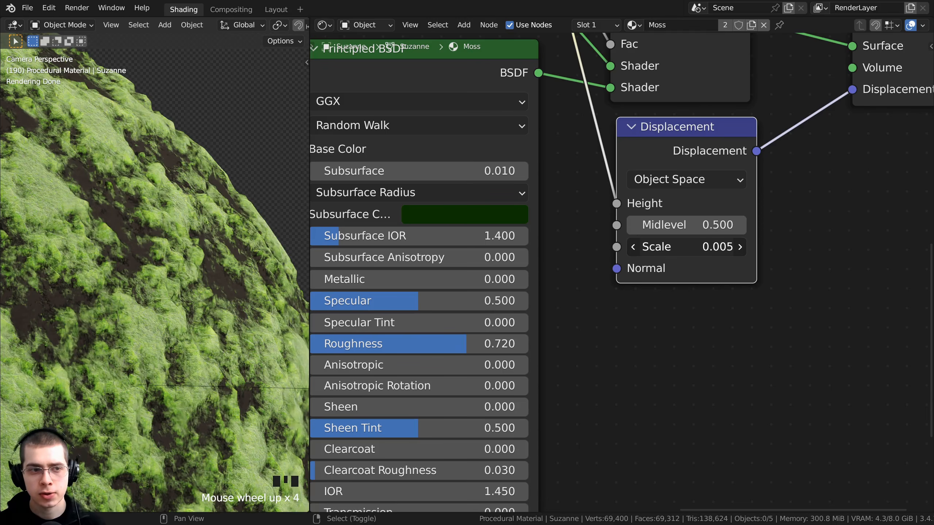
pyautogui.keyDown('shift'); pyautogui.moveTo(681, 250); pyautogui.dragTo(718, 250); pyautogui.keyUp('shift')
pyautogui.rightClick(681, 251)
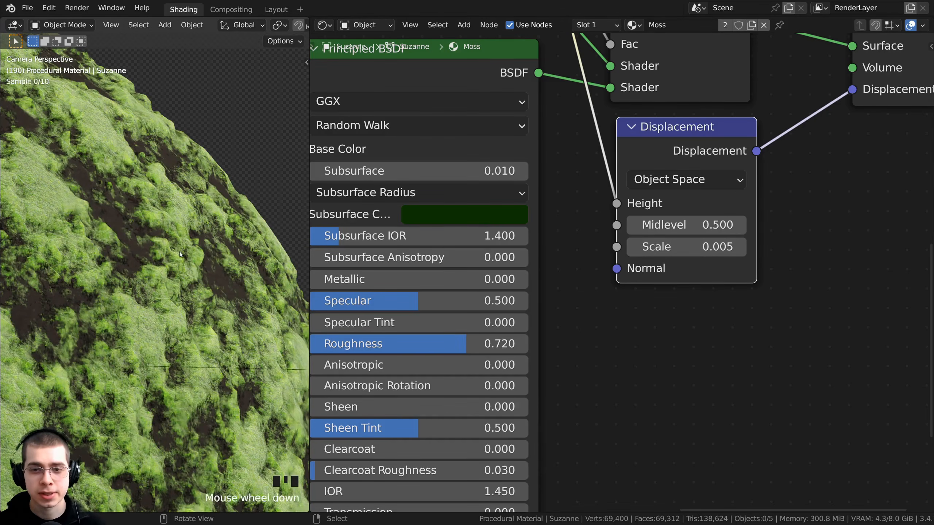
# Step: Examine the displaced moss on the Suzanne model in the camera view
pyautogui.scroll(-11, 108, 275)
pyautogui.keyDown('shift'); pyautogui.moveTo(108, 276); pyautogui.dragTo(269, 270, button='middle'); pyautogui.keyUp('shift')
pyautogui.scroll(-5, 621, 274)
pyautogui.scroll(4, 204, 251)
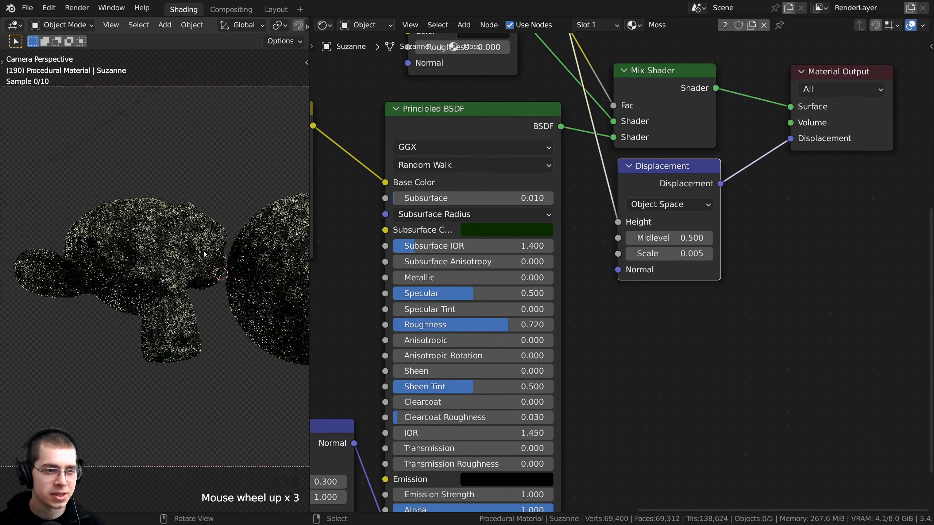
# Step: Insert a Hue Saturation Value node on the link after the ColorRamp's Color output and place it beside the ColorRamp
pyautogui.scroll(-6, 623, 271)
pyautogui.moveTo(544, 250); pyautogui.dragTo(600, 273, button='middle')
pyautogui.scroll(-1, 599, 273)
pyautogui.moveTo(521, 264); pyautogui.dragTo(609, 263, button='middle')
pyautogui.scroll(-2, 608, 263)
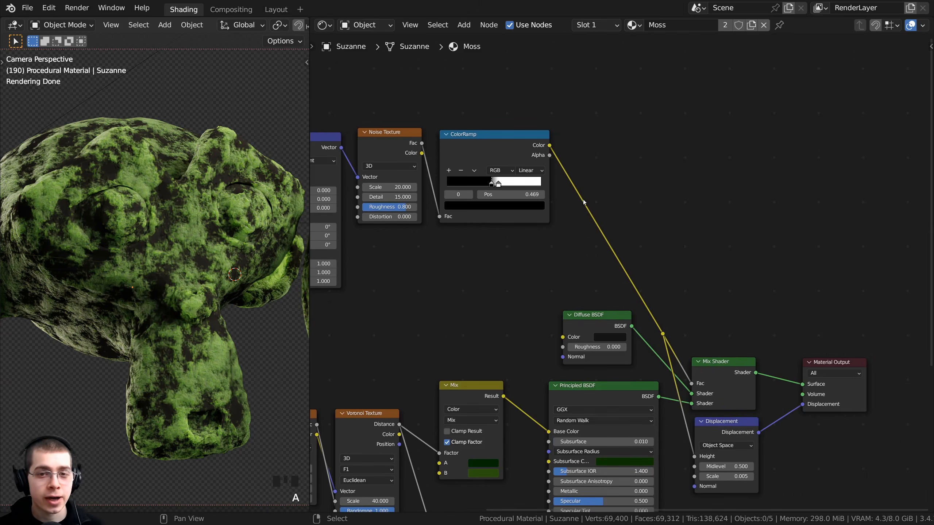
pyautogui.moveTo(601, 196); pyautogui.dragTo(615, 197, button='middle')
pyautogui.hotkey('shift', 'a')
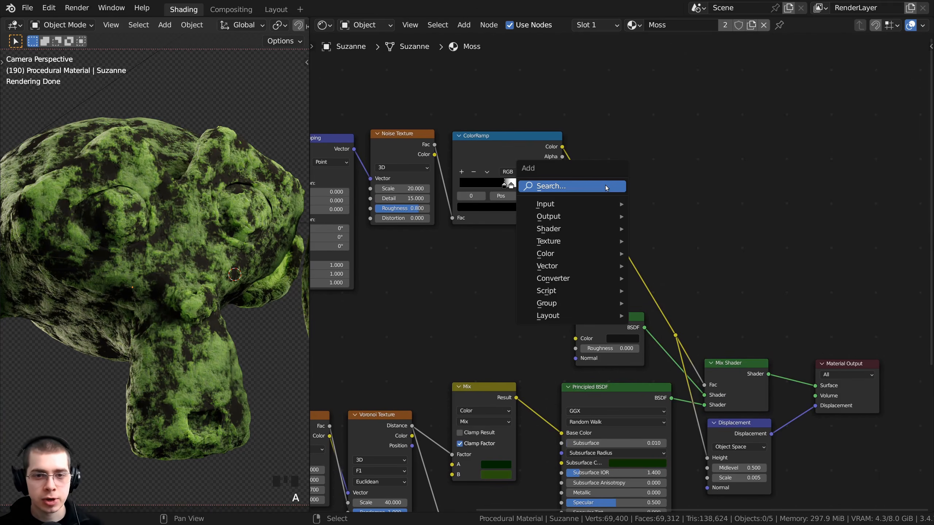
pyautogui.click(606, 187)
pyautogui.write('hue')
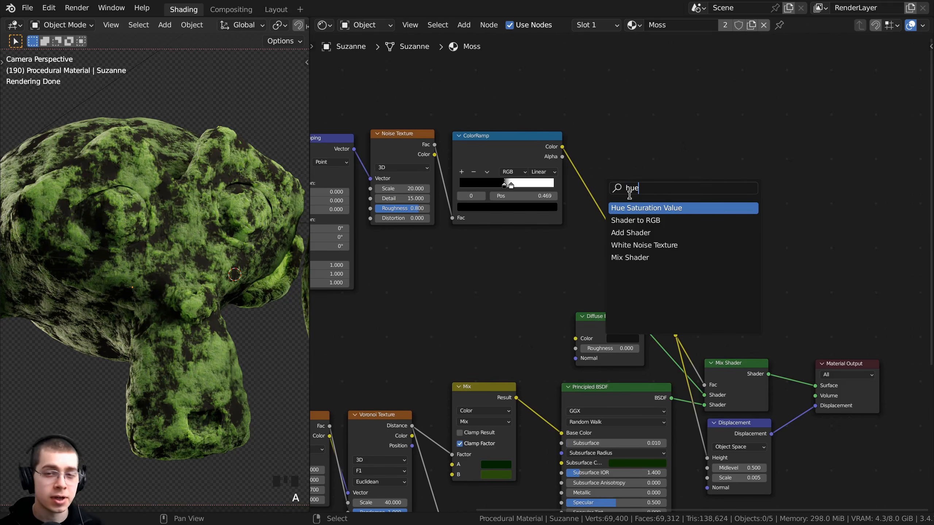
pyautogui.click(637, 208)
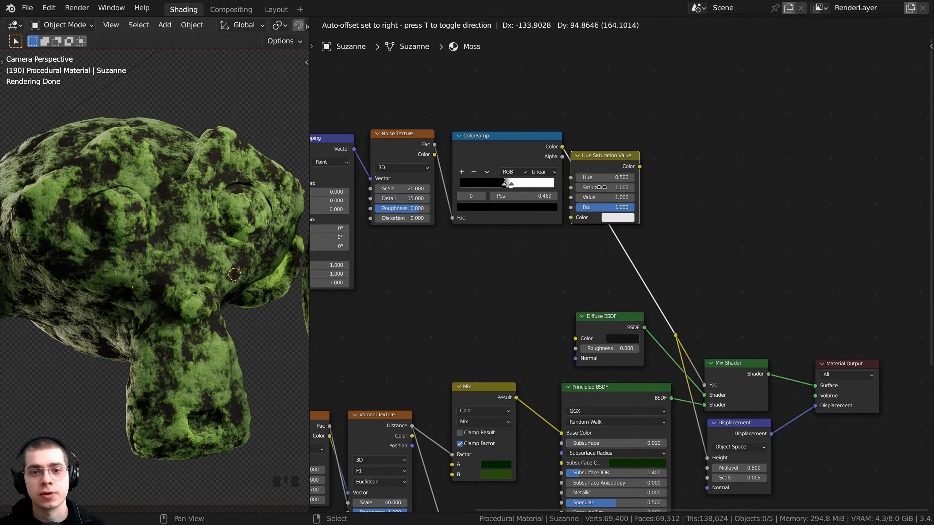
pyautogui.click(602, 188)
pyautogui.scroll(2, 598, 158)
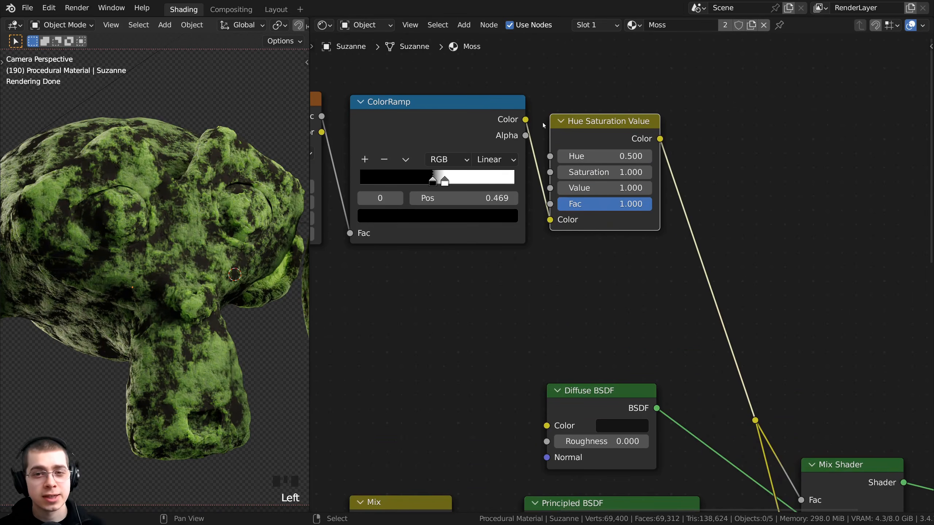
pyautogui.moveTo(579, 218); pyautogui.dragTo(576, 218)
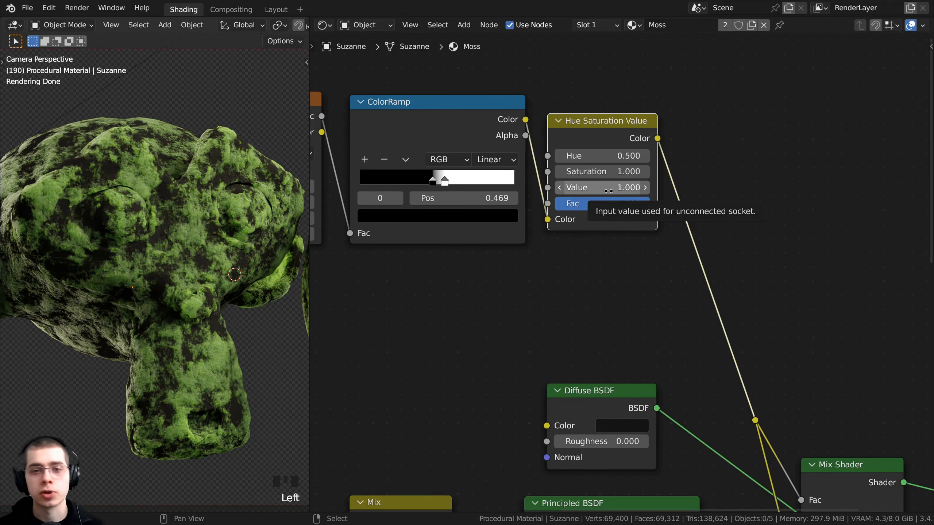
# Step: Try lowering the Hue Saturation Value node's Value to 0.000 and cancel the adjustment
pyautogui.moveTo(609, 191); pyautogui.dragTo(640, 187)
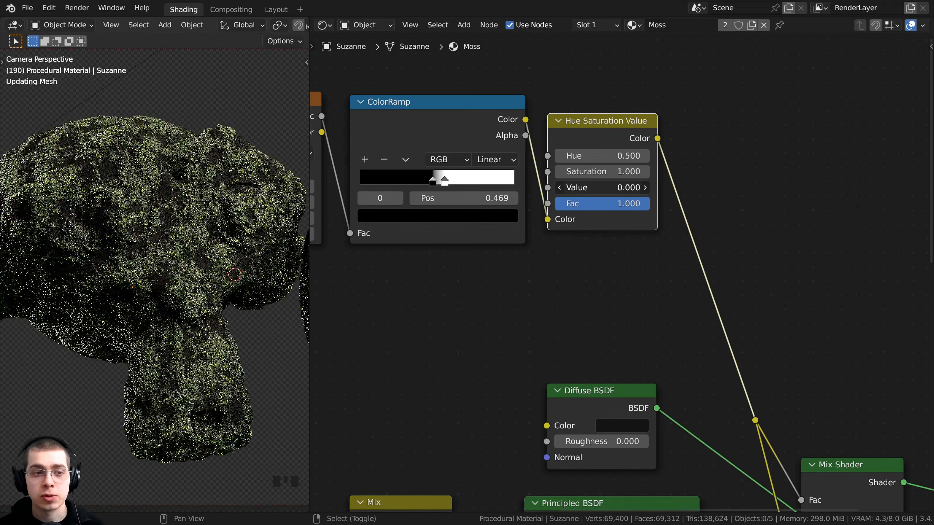
pyautogui.keyDown('shift'); pyautogui.moveTo(603, 188); pyautogui.dragTo(586, 188); pyautogui.keyUp('shift')
pyautogui.moveTo(437, 186); pyautogui.dragTo(558, 208, button='middle')
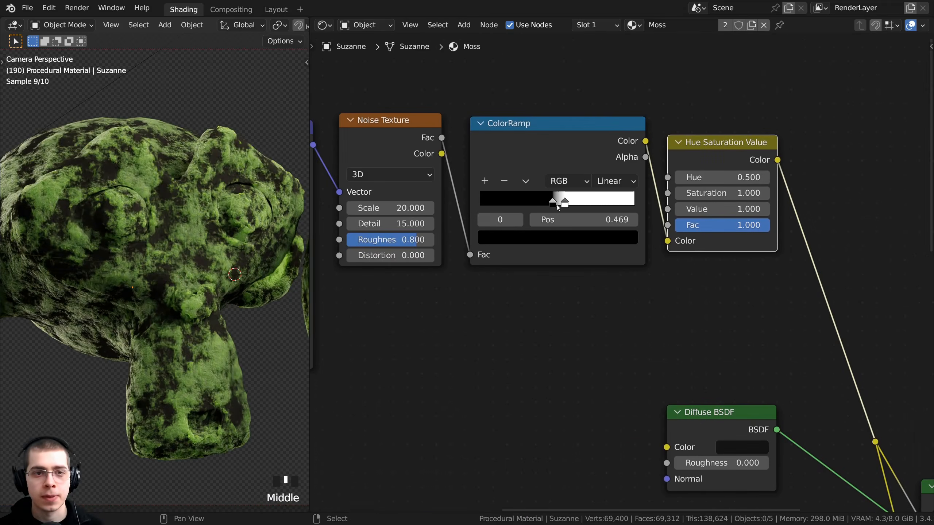
pyautogui.moveTo(553, 201)
pyautogui.mouseDown()
pyautogui.moveTo(517, 205)
pyautogui.moveTo(552, 204)
pyautogui.mouseUp()
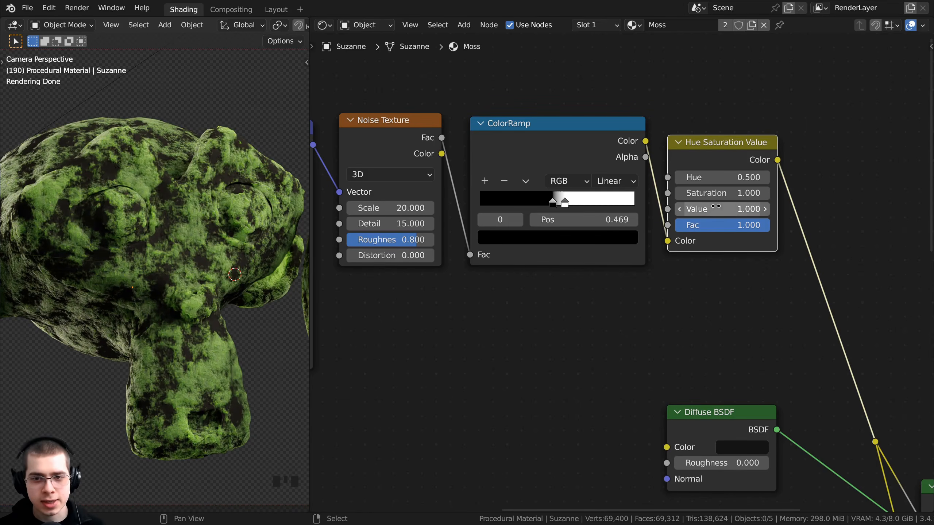
pyautogui.moveTo(717, 209); pyautogui.dragTo(679, 208, button='middle')
pyautogui.moveTo(680, 208)
pyautogui.keyDown('shift'); pyautogui.mouseDown()
pyautogui.moveTo(718, 208)
pyautogui.moveTo(642, 209)
pyautogui.moveTo(717, 209)
pyautogui.moveTo(671, 208)
pyautogui.mouseUp(); pyautogui.keyUp('shift')
pyautogui.rightClick(679, 209)
# Step: Nudge the Hue Saturation Value node slightly upward beside the ColorRamp
pyautogui.moveTo(682, 154); pyautogui.dragTo(679, 150)
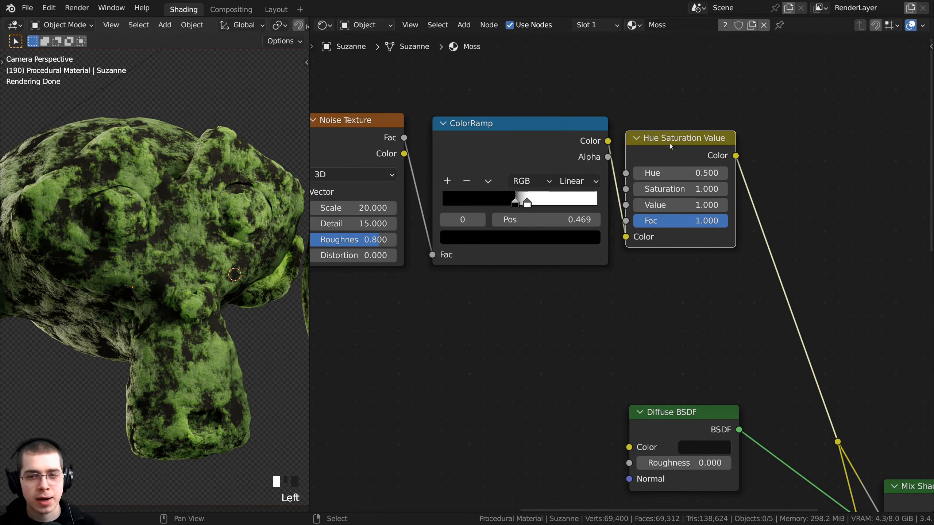
# Step: Move the selected noise mask chain, from Texture Coordinate to Hue Saturation Value, slightly down and left towards the shader nodes
pyautogui.scroll(-2, 683, 180)
pyautogui.scroll(-4, 684, 177)
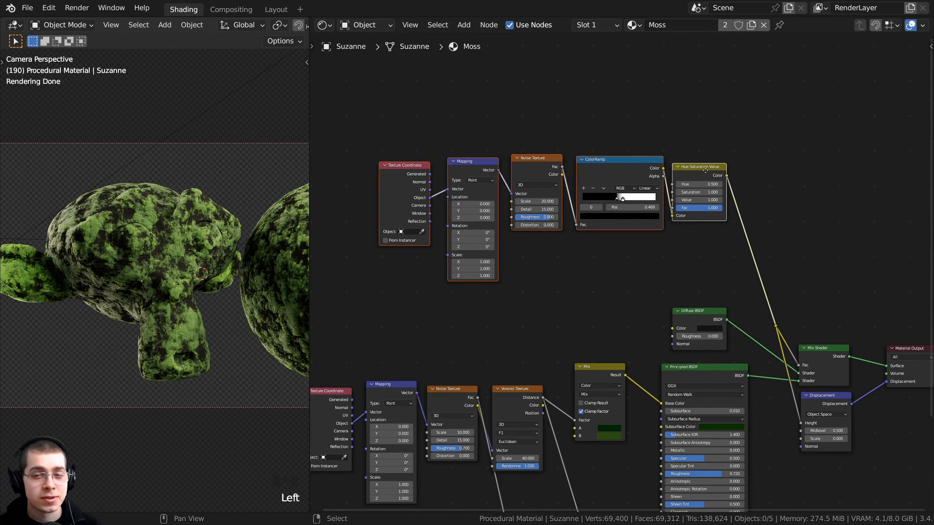
pyautogui.moveTo(705, 171); pyautogui.dragTo(686, 191)
pyautogui.press('a')
pyautogui.scroll(-2, 597, 206)
pyautogui.moveTo(597, 205); pyautogui.dragTo(614, 266, button='middle')
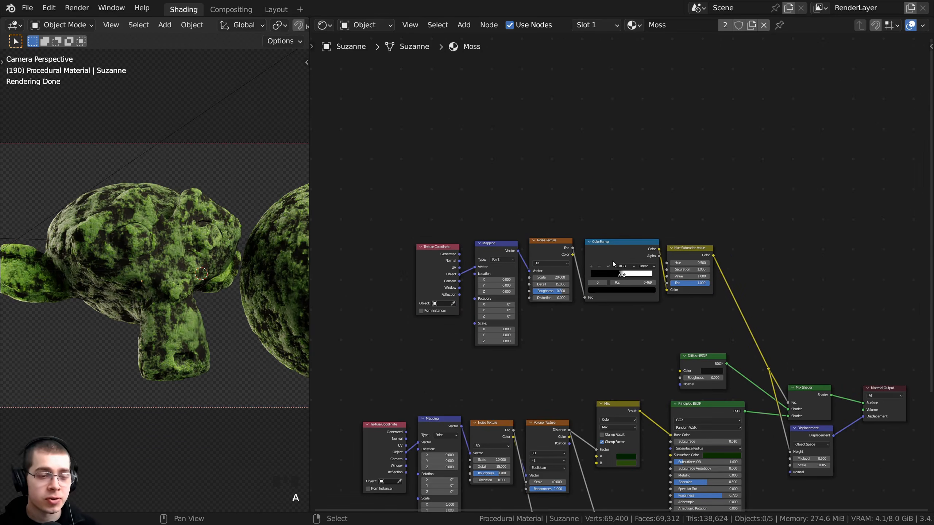
# Step: Add a Gradient Texture node above the noise mask chain and preview its Color output on the material surface
pyautogui.keyDown('shift'); pyautogui.moveTo(241, 206); pyautogui.dragTo(241, 227, button='middle'); pyautogui.keyUp('shift')
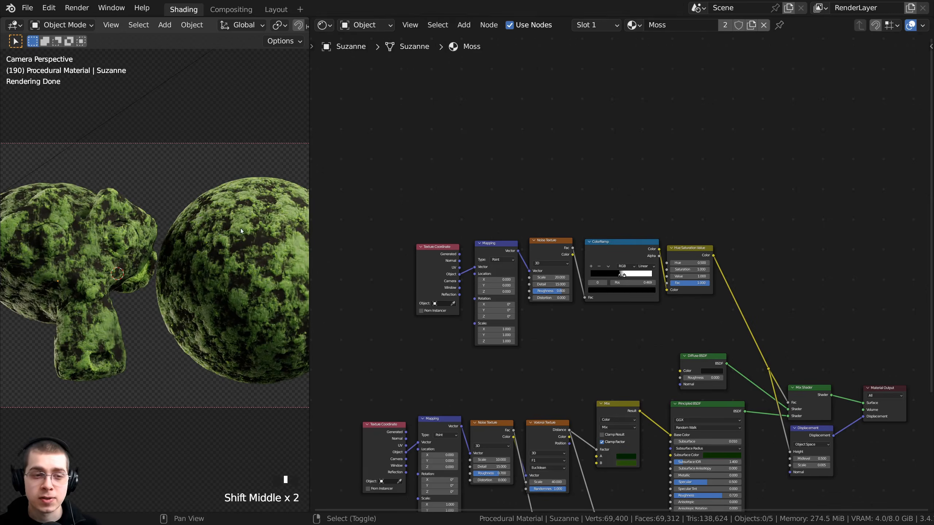
pyautogui.scroll(2, 137, 233)
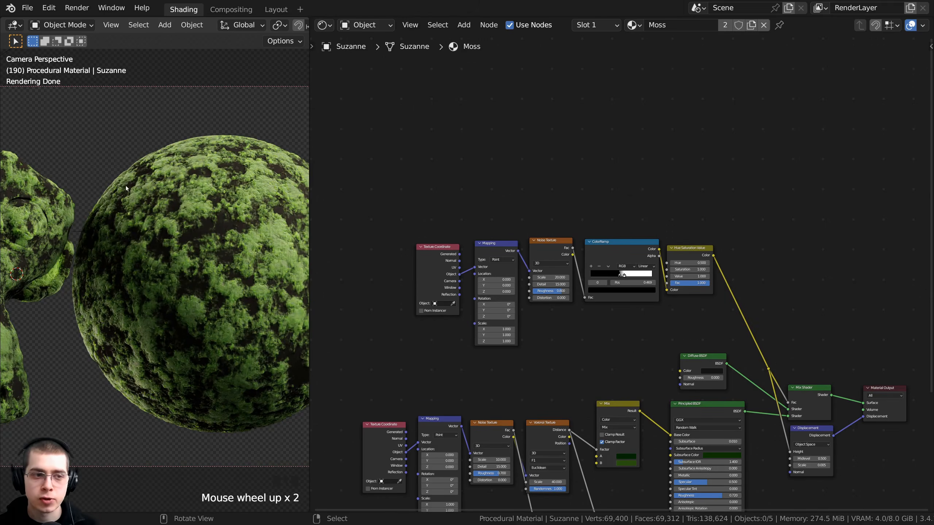
pyautogui.keyDown('shift'); pyautogui.moveTo(148, 278); pyautogui.dragTo(195, 236, button='middle'); pyautogui.keyUp('shift')
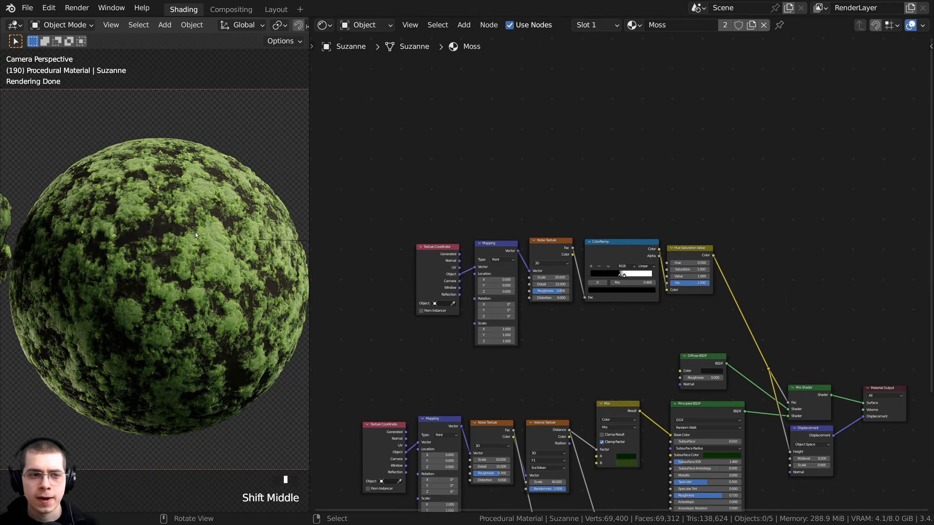
pyautogui.scroll(2, 621, 215)
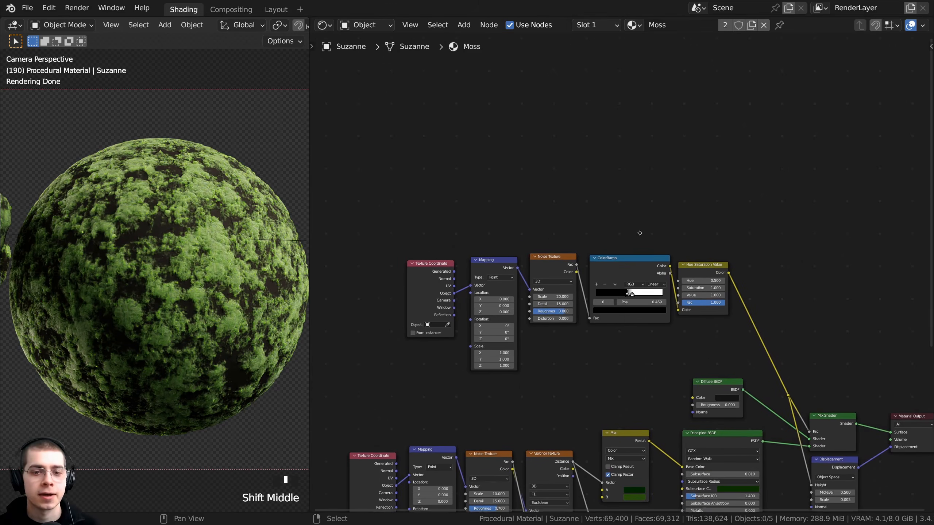
pyautogui.hotkey('shift', 'a')
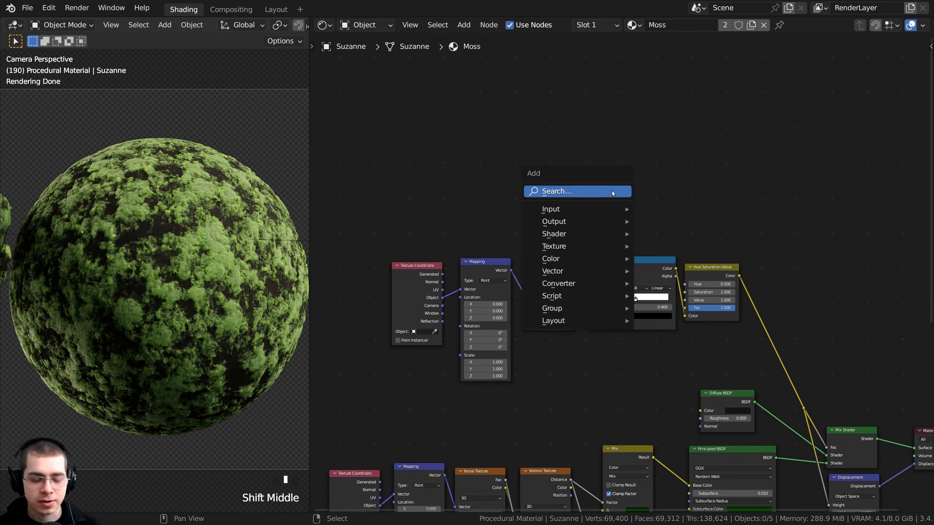
pyautogui.write('gra')
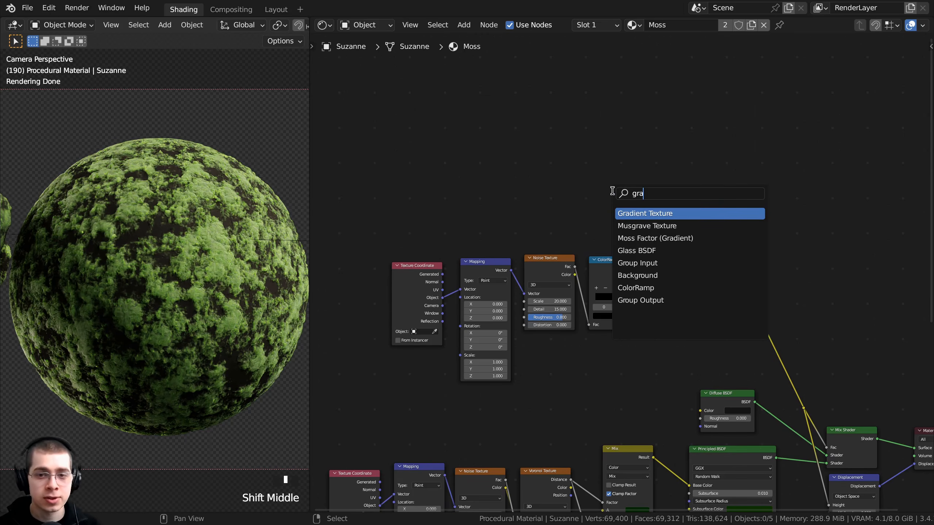
pyautogui.click(637, 214)
pyautogui.click(580, 164)
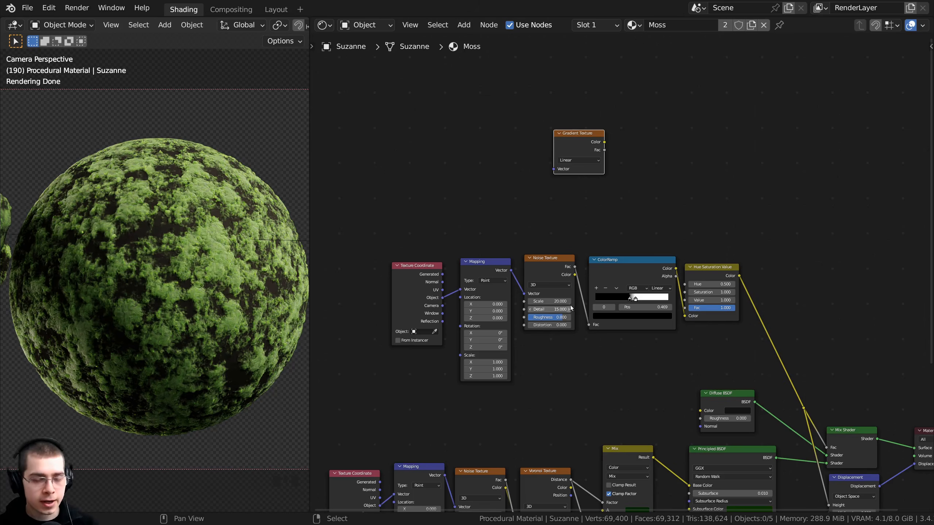
pyautogui.keyDown('ctrl'); pyautogui.keyDown('shift'); pyautogui.click(571, 141); pyautogui.keyUp('shift'); pyautogui.keyUp('ctrl')
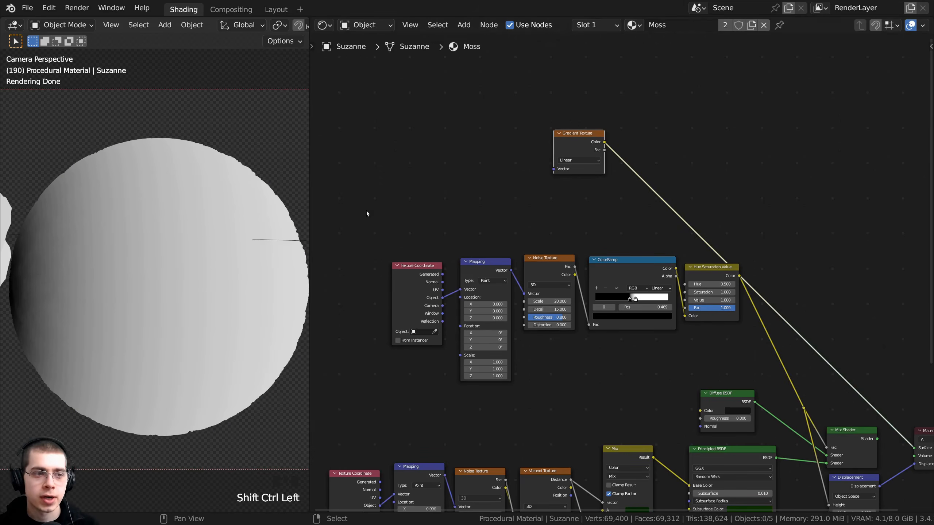
# Step: Add Texture Coordinate and Mapping nodes to the Gradient Texture and move the three nodes up, clear of the noise chain
pyautogui.scroll(-4, 130, 287)
pyautogui.scroll(3, 130, 287)
pyautogui.scroll(3, 515, 243)
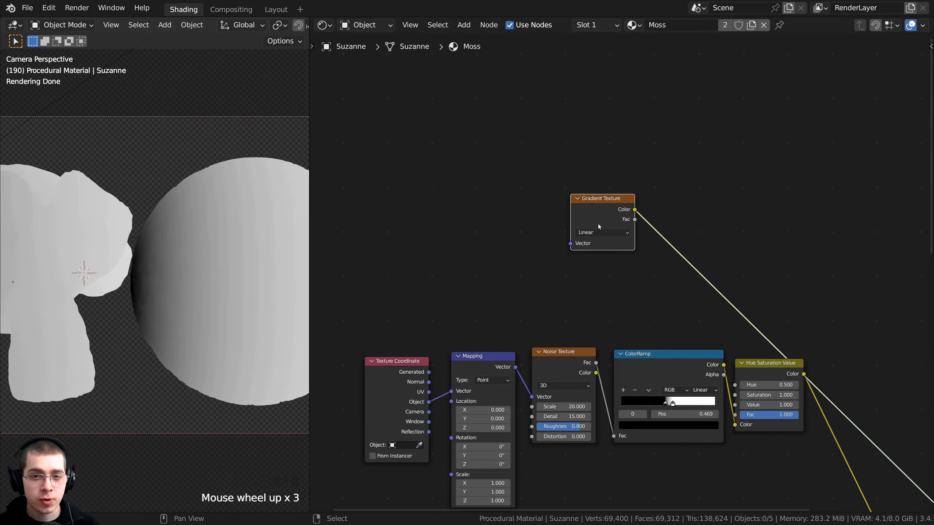
pyautogui.hotkey('ctrl', 't')
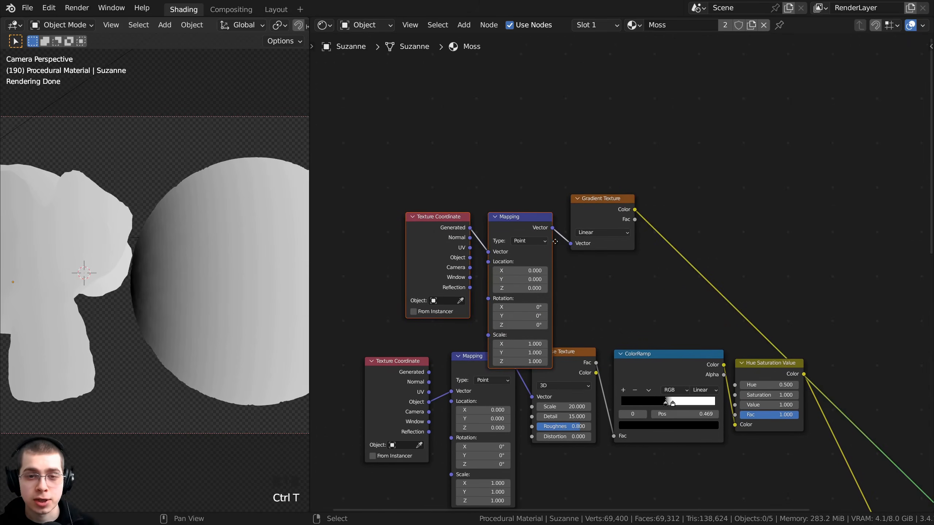
pyautogui.moveTo(555, 242); pyautogui.dragTo(617, 229, button='middle')
pyautogui.press('a')
pyautogui.moveTo(488, 153); pyautogui.dragTo(681, 232)
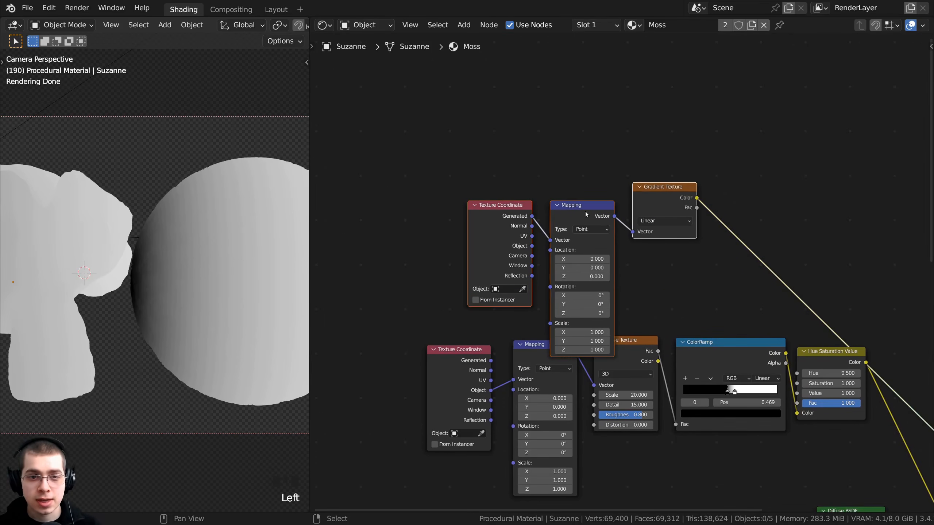
pyautogui.moveTo(585, 212); pyautogui.dragTo(575, 170)
pyautogui.click(575, 166)
# Step: Connect the gradient's Texture Coordinate Object output to the Mapping Vector input and move both nodes slightly up
pyautogui.scroll(2, 541, 196)
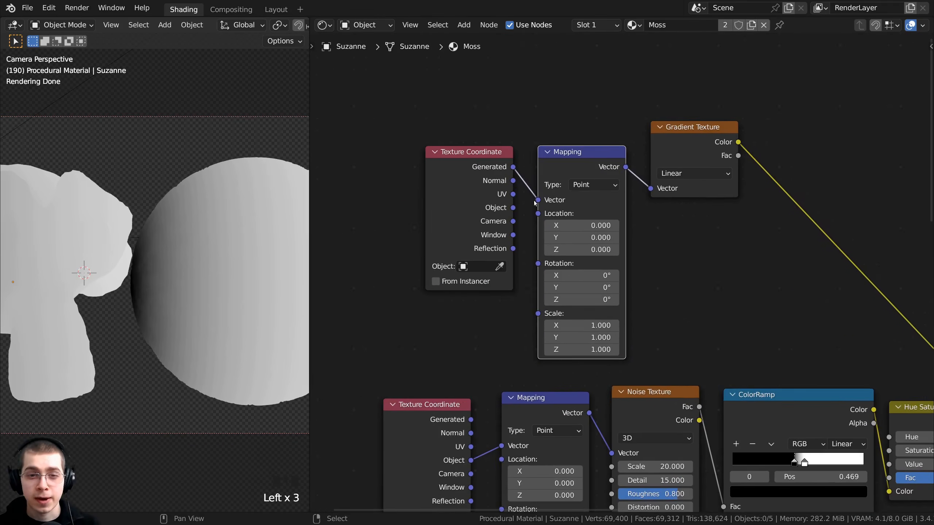
pyautogui.click(516, 214)
pyautogui.moveTo(513, 209); pyautogui.dragTo(540, 202)
pyautogui.moveTo(395, 86); pyautogui.dragTo(559, 203)
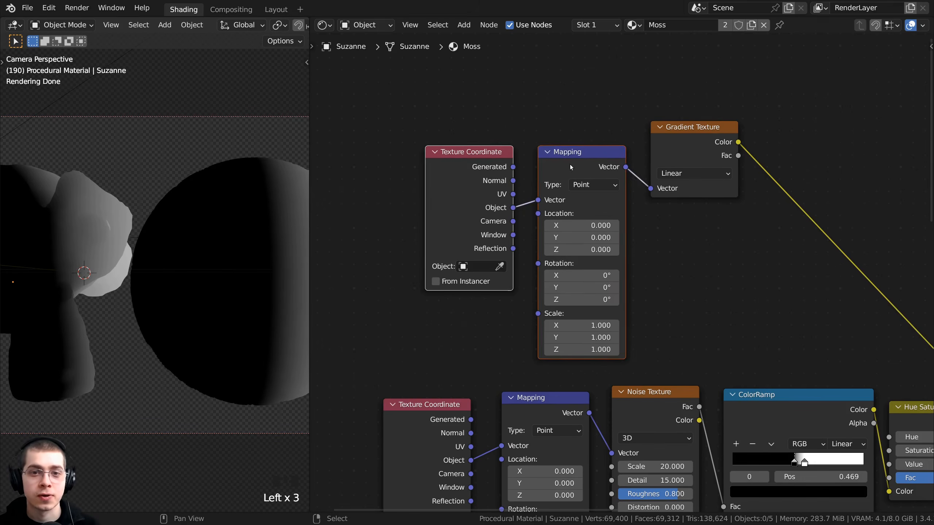
pyautogui.moveTo(571, 167); pyautogui.dragTo(579, 135)
# Step: Set the gradient Mapping node's Location X to 0.52
pyautogui.scroll(-3, 582, 124)
pyautogui.moveTo(582, 124); pyautogui.dragTo(567, 151, button='middle')
pyautogui.scroll(3, 220, 190)
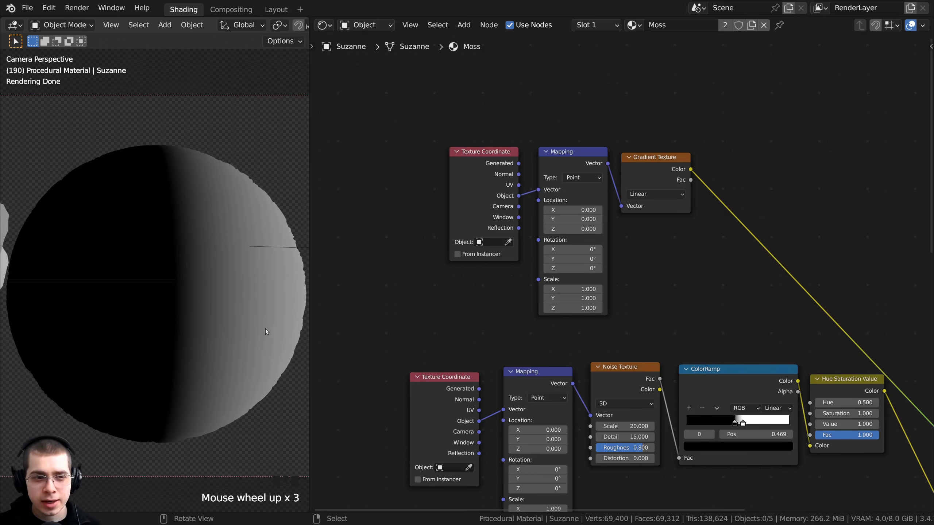
pyautogui.scroll(1, 475, 242)
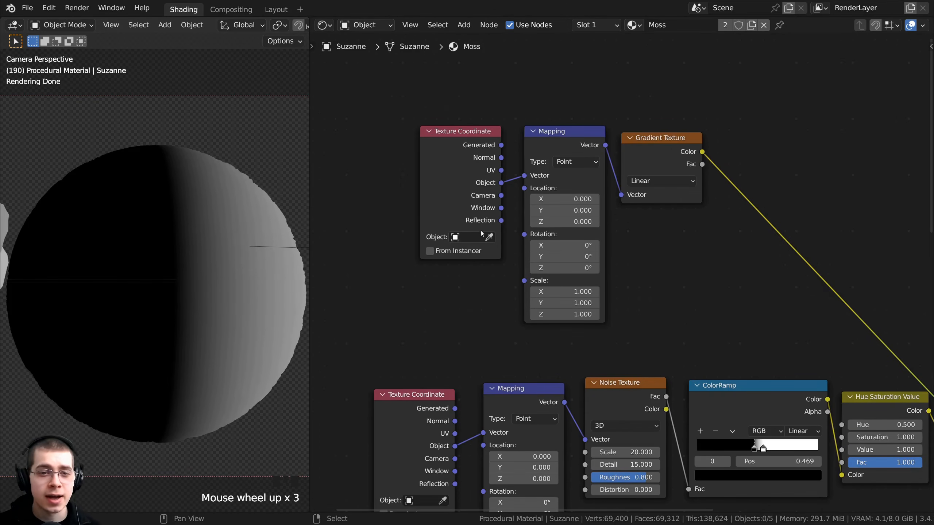
pyautogui.scroll(1, 536, 117)
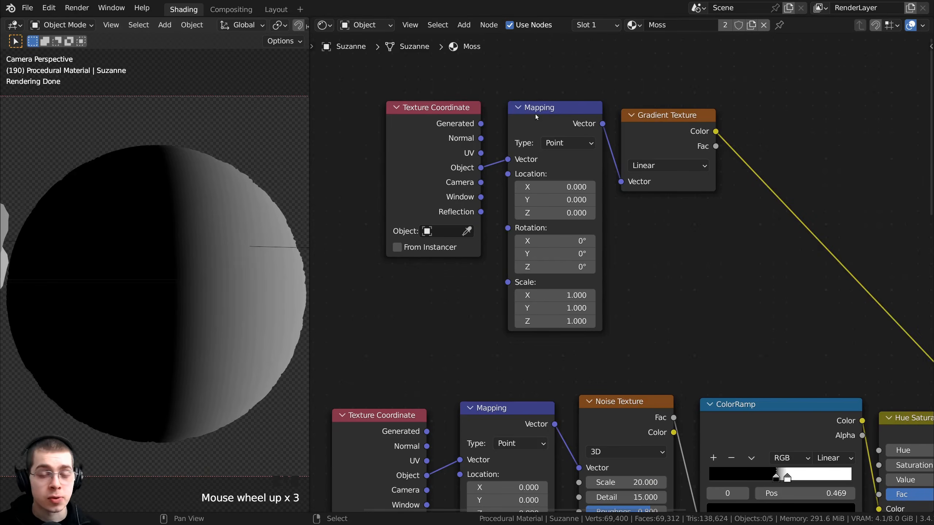
pyautogui.click(536, 116)
pyautogui.moveTo(555, 187)
pyautogui.mouseDown()
pyautogui.moveTo(621, 187)
pyautogui.moveTo(525, 187)
pyautogui.moveTo(555, 187)
pyautogui.mouseUp()
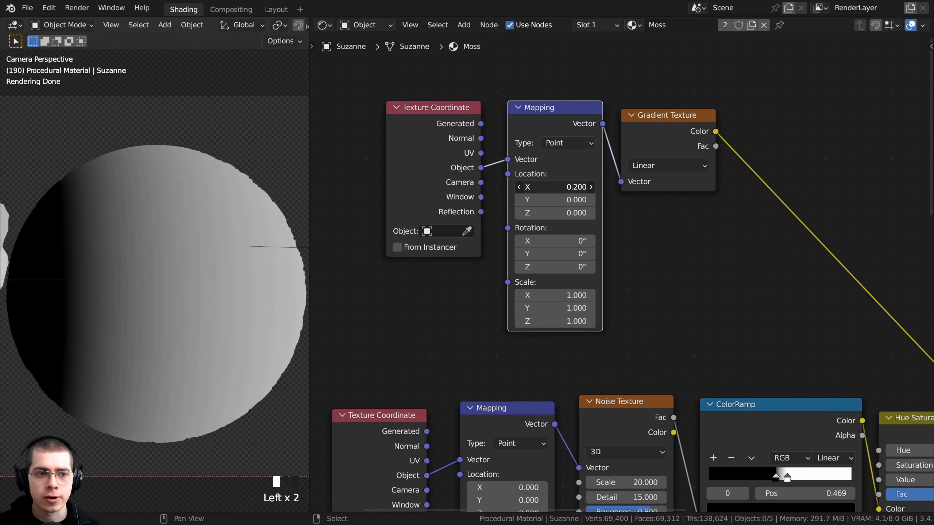
pyautogui.click(544, 187)
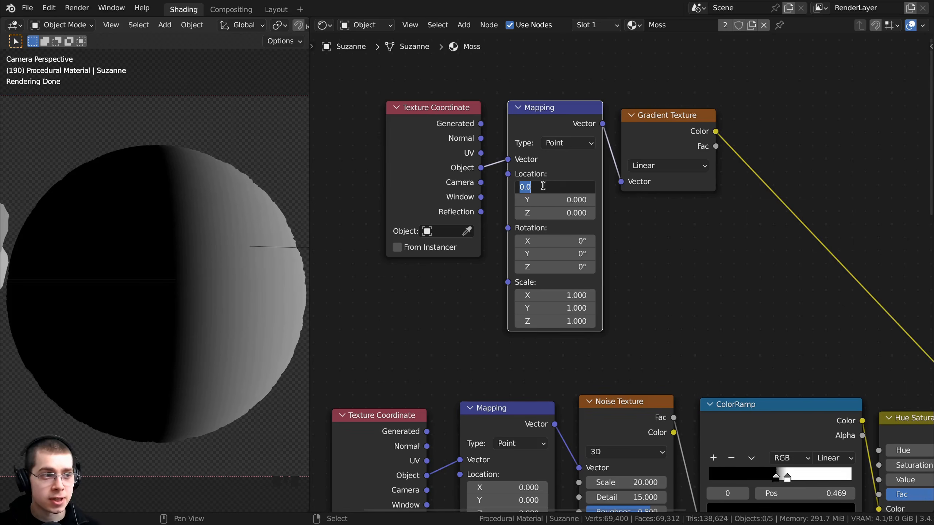
pyautogui.write('.5')
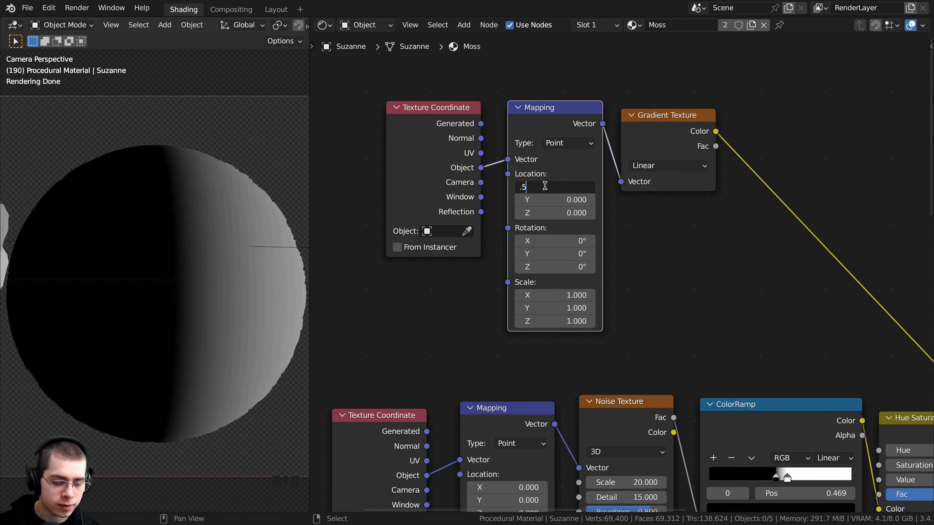
pyautogui.write('2')
pyautogui.press('Return')
# Step: Examine how the shifted gradient spreads across the Suzanne head and the sphere in the camera view
pyautogui.scroll(-4, 140, 252)
pyautogui.keyDown('shift'); pyautogui.moveTo(140, 253); pyautogui.dragTo(216, 256, button='middle'); pyautogui.keyUp('shift')
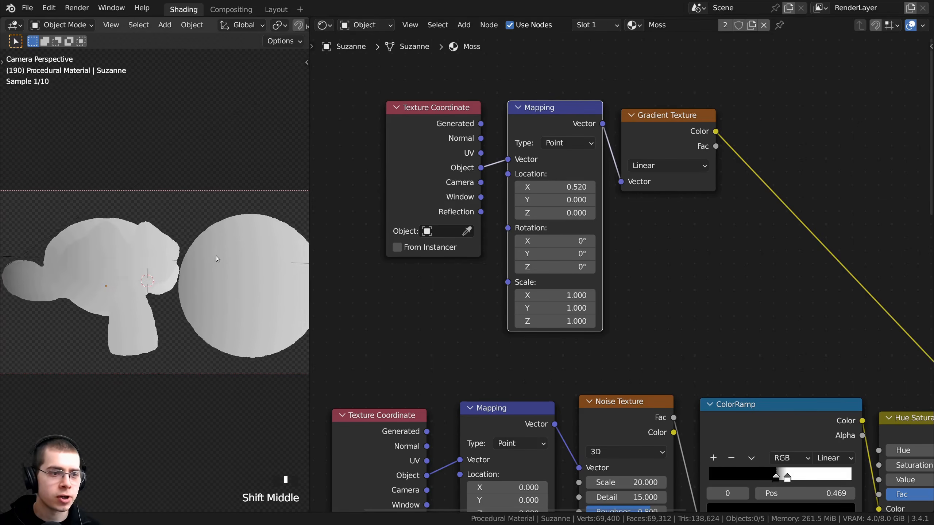
pyautogui.scroll(5, 216, 259)
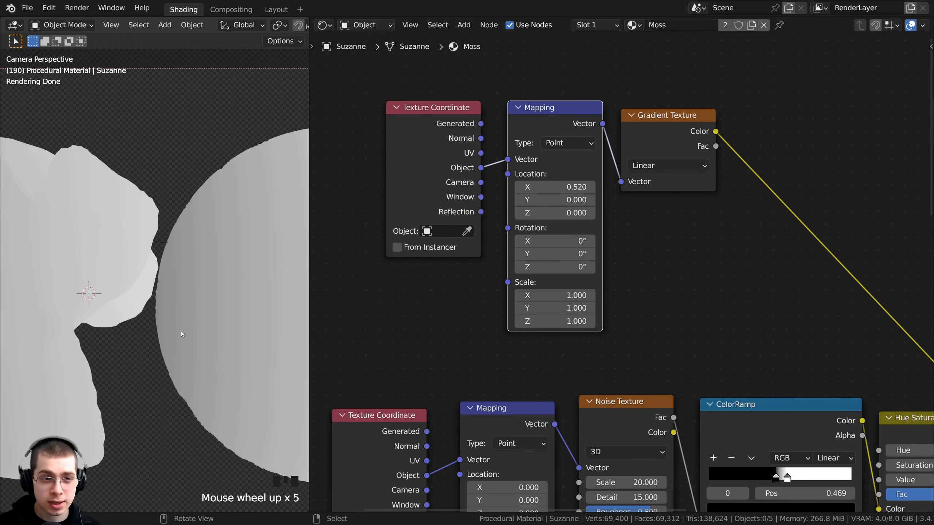
pyautogui.scroll(-4, 217, 273)
pyautogui.scroll(3, 143, 260)
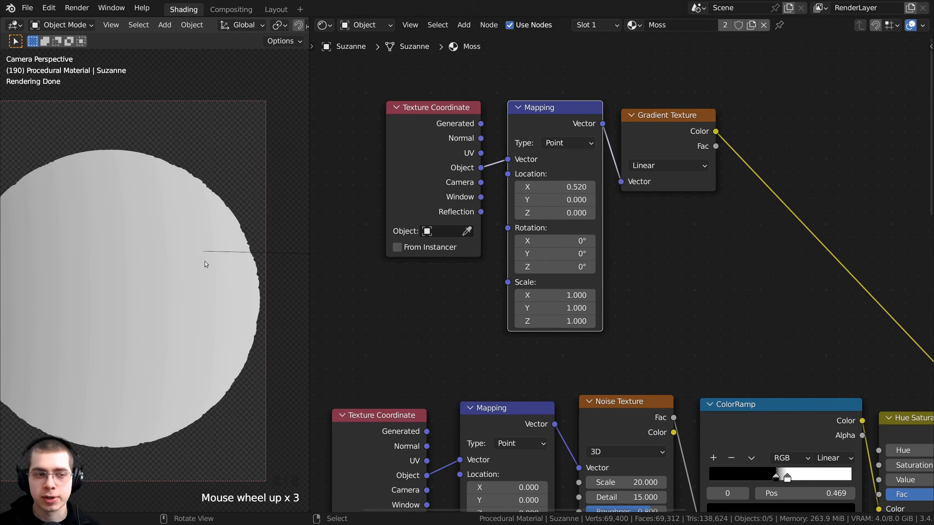
pyautogui.keyDown('shift'); pyautogui.moveTo(204, 261); pyautogui.dragTo(196, 235, button='middle'); pyautogui.keyUp('shift')
pyautogui.scroll(-2, 189, 254)
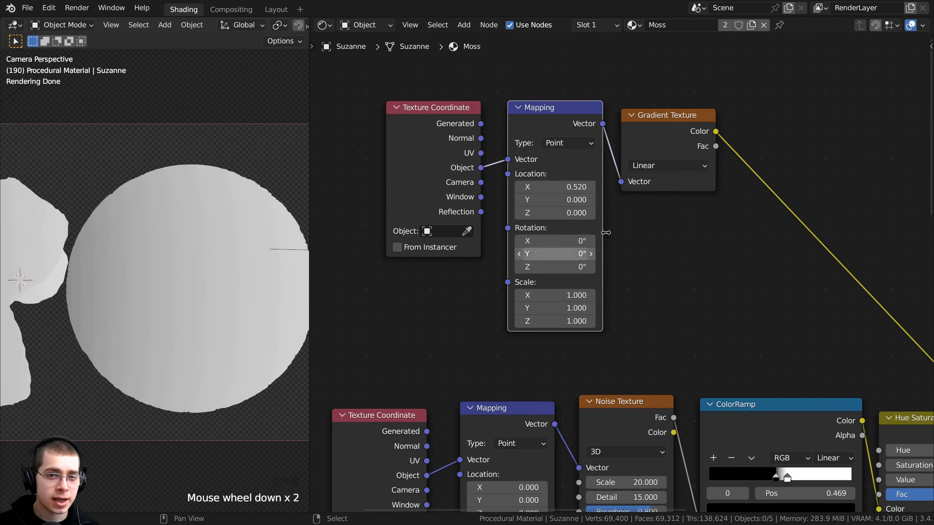
pyautogui.scroll(-2, 535, 208)
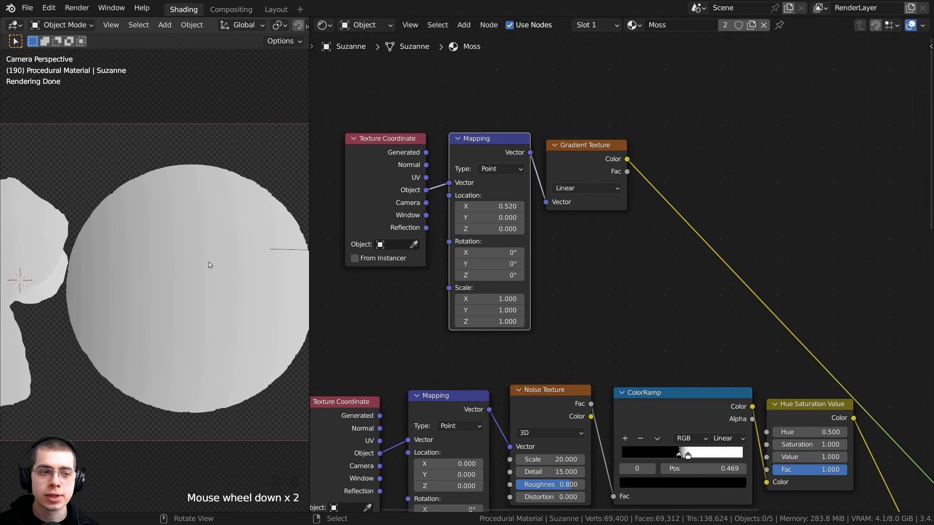
pyautogui.keyDown('shift'); pyautogui.moveTo(66, 298); pyautogui.dragTo(98, 299, button='middle'); pyautogui.keyUp('shift')
pyautogui.scroll(1, 460, 225)
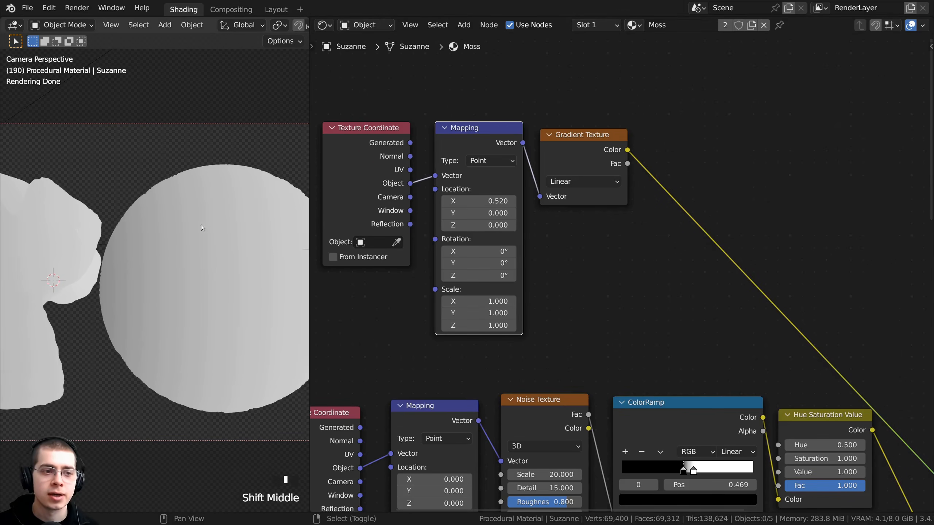
pyautogui.keyDown('shift'); pyautogui.moveTo(202, 228); pyautogui.dragTo(178, 229, button='middle'); pyautogui.keyUp('shift')
pyautogui.moveTo(478, 201)
pyautogui.keyDown('shift'); pyautogui.mouseDown()
pyautogui.moveTo(508, 201)
pyautogui.moveTo(447, 201)
pyautogui.moveTo(478, 201)
pyautogui.mouseUp(); pyautogui.keyUp('shift')
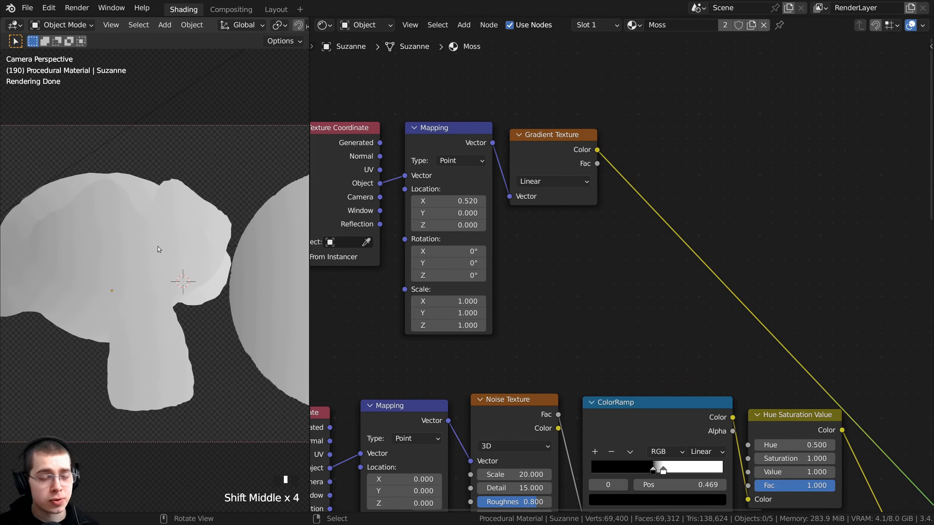
pyautogui.keyDown('shift'); pyautogui.moveTo(147, 252); pyautogui.dragTo(247, 267, button='middle'); pyautogui.keyUp('shift')
pyautogui.scroll(1, 202, 269)
pyautogui.scroll(1, 70, 299)
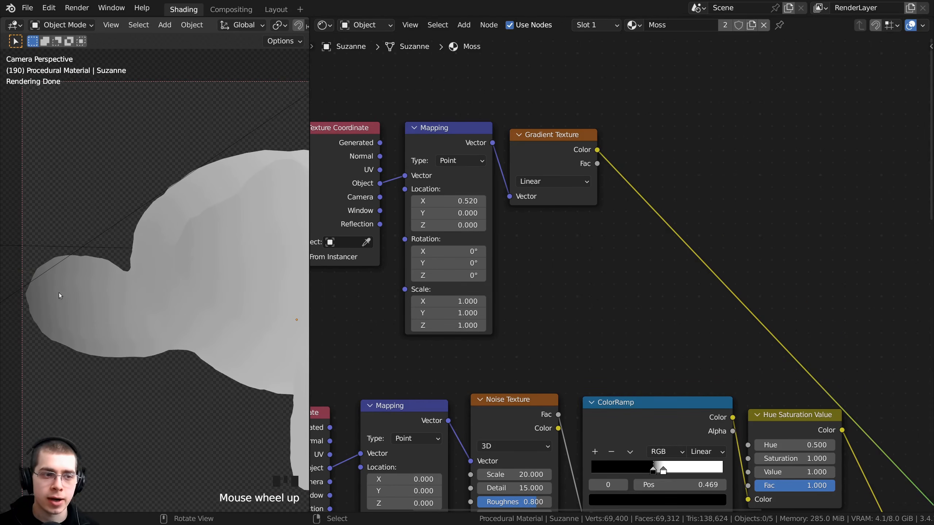
pyautogui.scroll(-4, 60, 296)
pyautogui.keyDown('shift'); pyautogui.moveTo(207, 306); pyautogui.dragTo(157, 309, button='middle'); pyautogui.keyUp('shift')
pyautogui.scroll(1, 609, 238)
# Step: Insert a ColorRamp on the link after the Gradient Texture's Color output and position it beside the Gradient Texture
pyautogui.hotkey('shift', 'a')
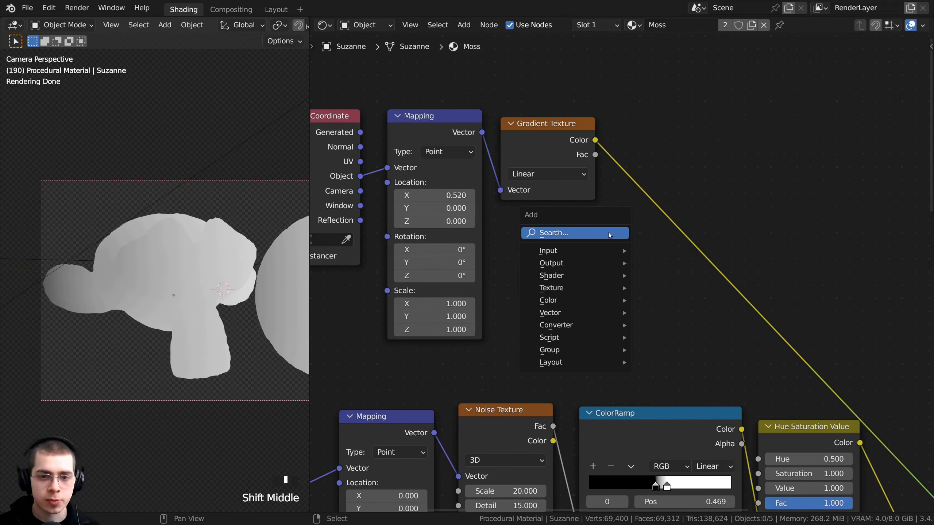
pyautogui.click(609, 233)
pyautogui.write('col')
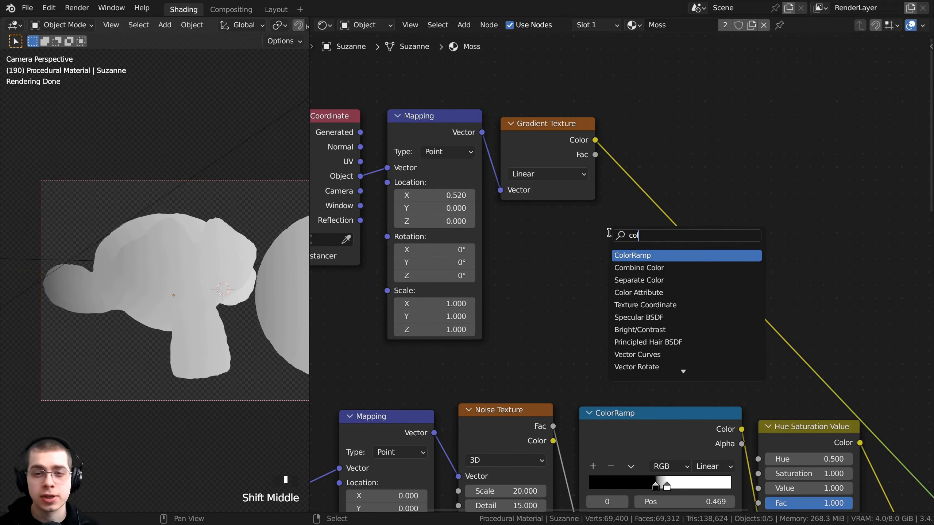
pyautogui.click(629, 254)
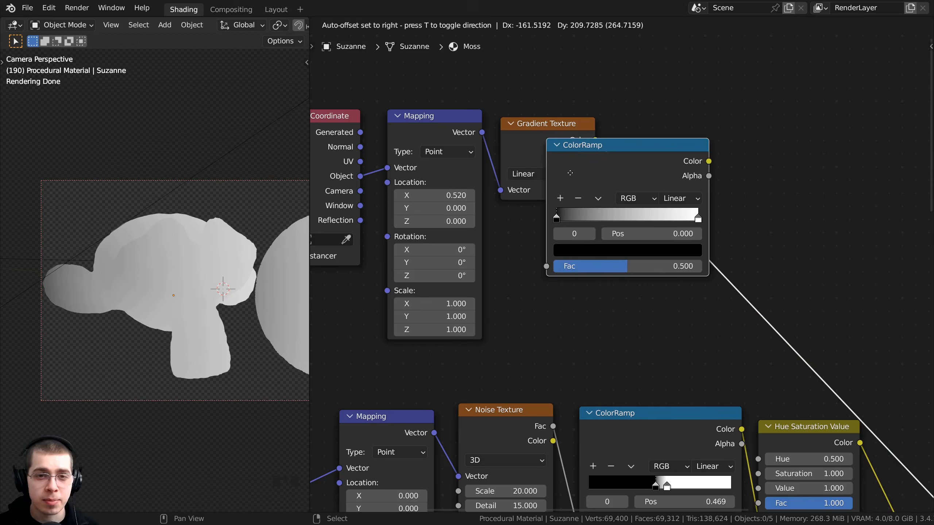
pyautogui.click(654, 172)
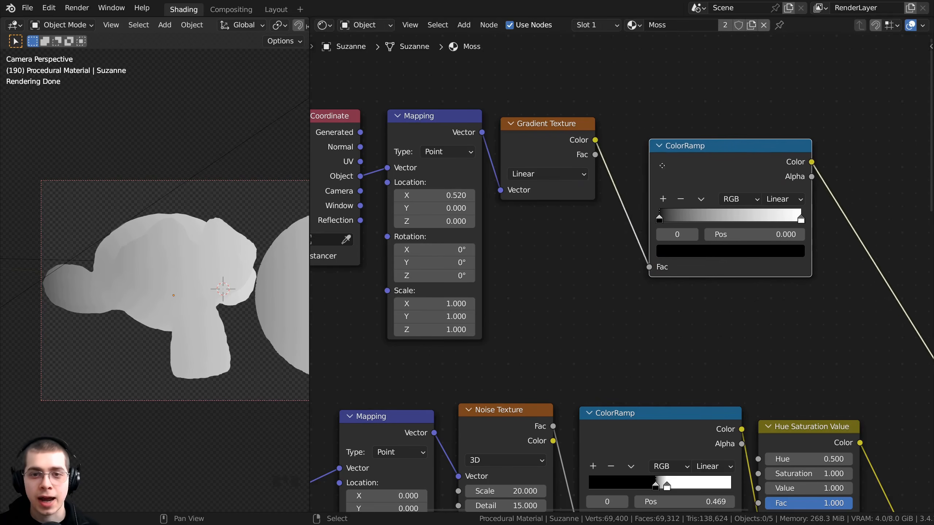
pyautogui.moveTo(664, 167); pyautogui.dragTo(641, 133)
pyautogui.moveTo(640, 133); pyautogui.dragTo(572, 206, button='middle')
pyautogui.scroll(1, 572, 206)
pyautogui.moveTo(574, 206); pyautogui.dragTo(582, 185)
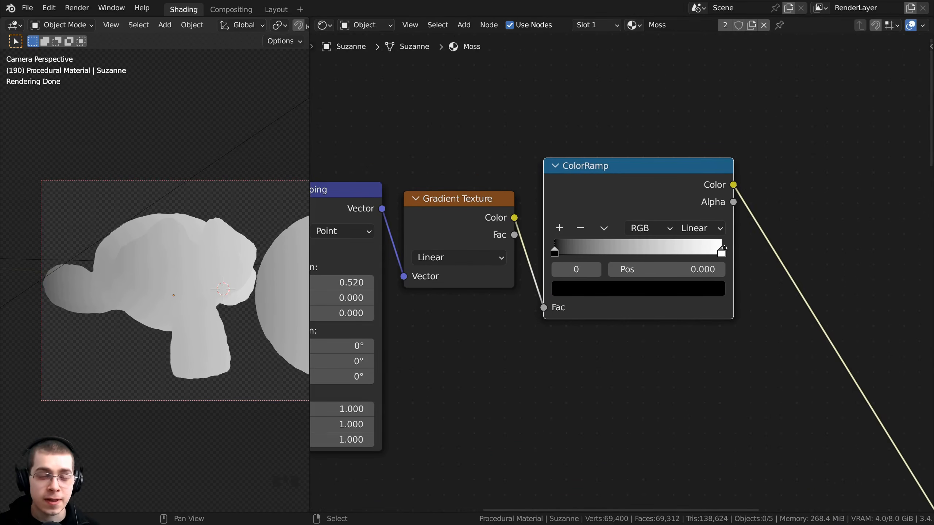
pyautogui.click(719, 248)
pyautogui.press('g')
pyautogui.click(657, 202)
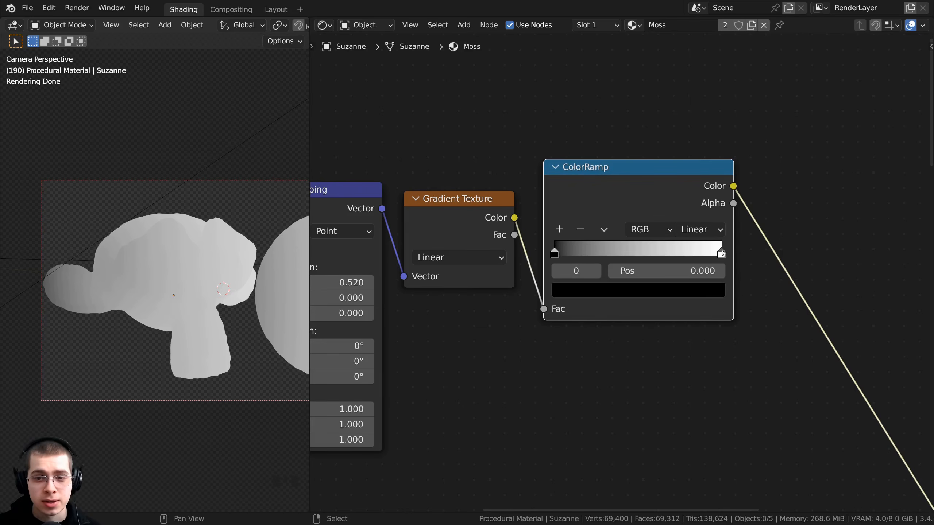
# Step: Reverse the gradient's ColorRamp so the white stop sits at position 0, and move the black stop to 0.694
pyautogui.moveTo(727, 254)
pyautogui.mouseDown()
pyautogui.moveTo(555, 252)
pyautogui.moveTo(725, 253)
pyautogui.mouseUp()
pyautogui.click(554, 251)
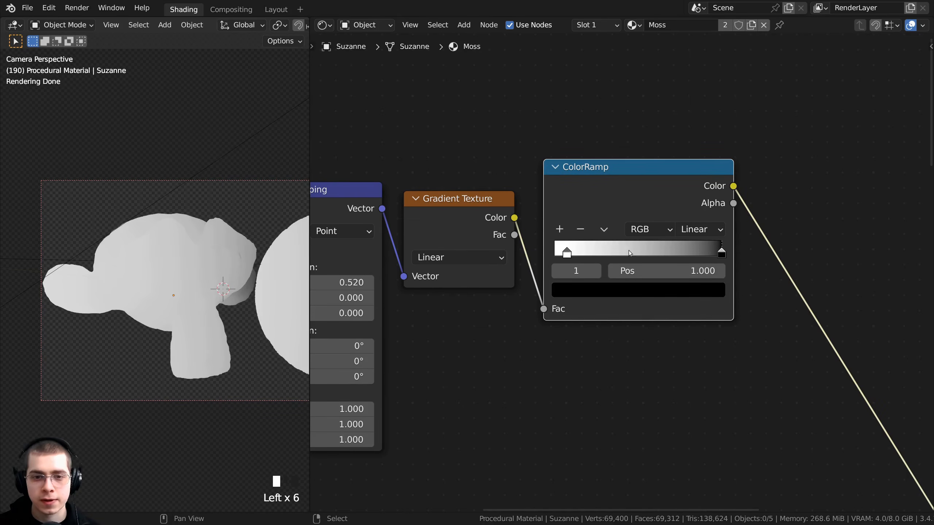
pyautogui.moveTo(569, 253); pyautogui.dragTo(547, 250)
pyautogui.keyDown('shift'); pyautogui.moveTo(294, 282); pyautogui.dragTo(261, 290, button='middle'); pyautogui.keyUp('shift')
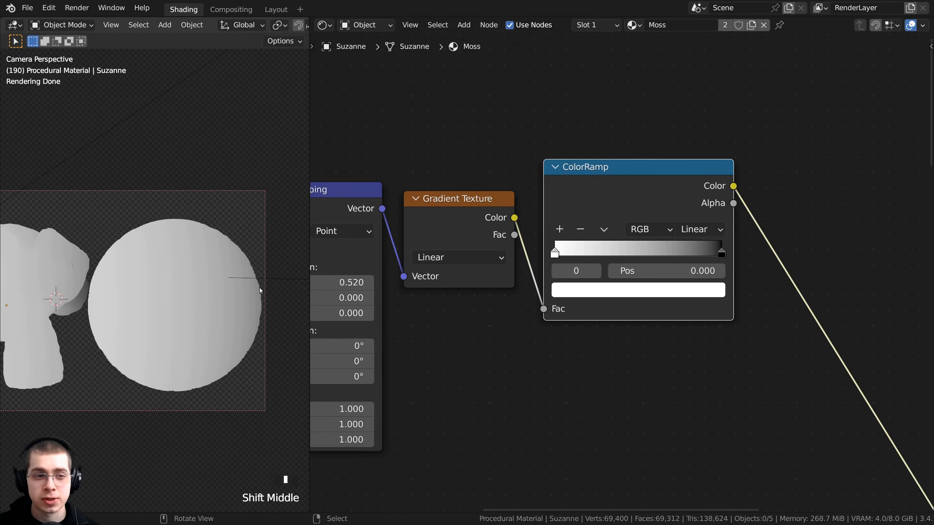
pyautogui.moveTo(719, 250); pyautogui.dragTo(669, 251)
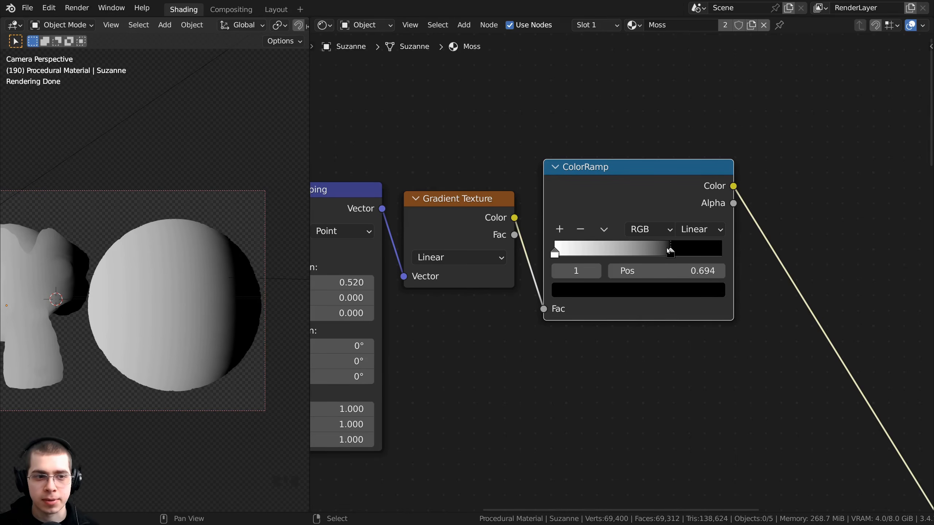
pyautogui.scroll(6, 146, 202)
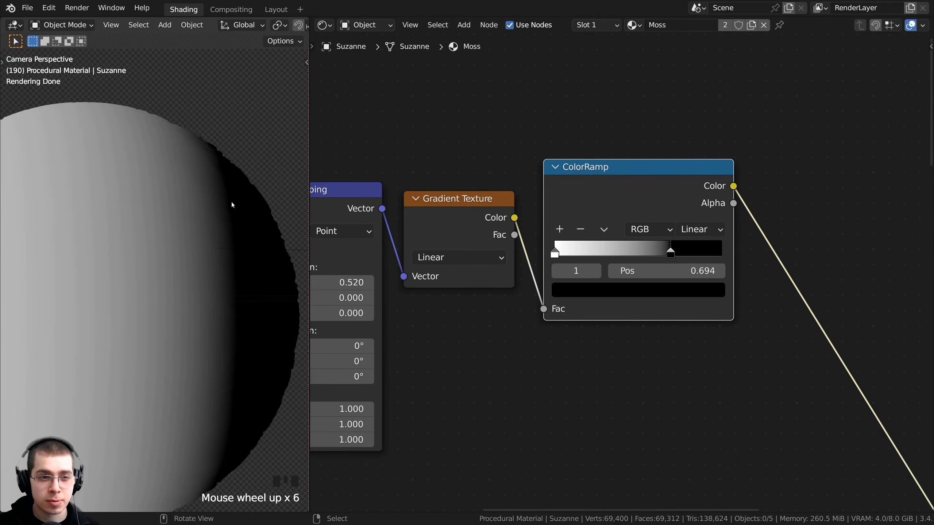
pyautogui.keyDown('shift'); pyautogui.moveTo(287, 208); pyautogui.dragTo(156, 246, button='middle'); pyautogui.keyUp('shift')
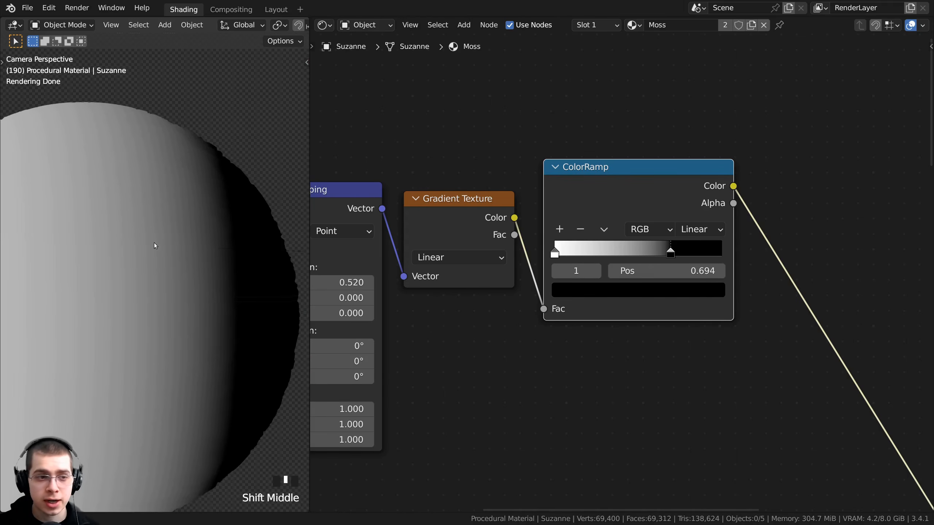
# Step: Connect the gradient ColorRamp's Color output to the reroute feeding the Mix Shader Fac and Displacement Height, and move the reroute up
pyautogui.scroll(-2, 67, 189)
pyautogui.moveTo(327, 243); pyautogui.dragTo(337, 239, button='middle')
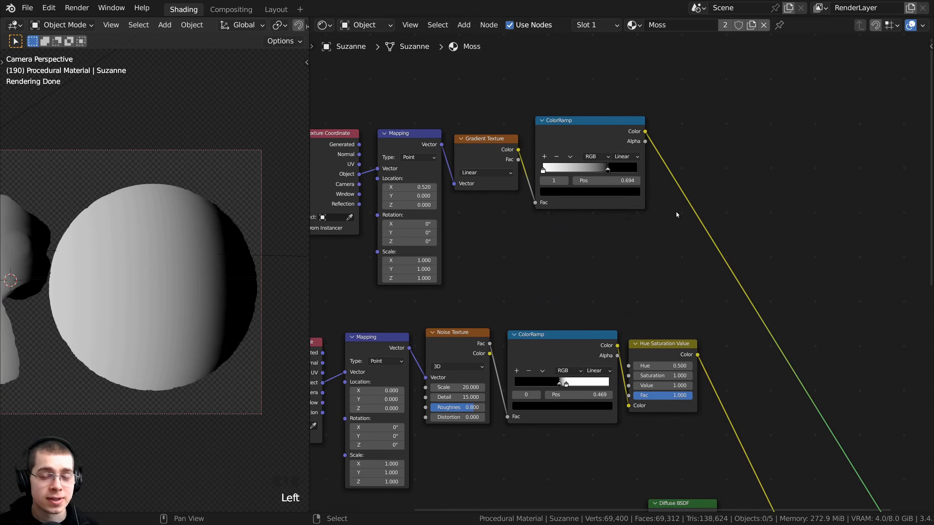
pyautogui.moveTo(598, 257); pyautogui.dragTo(568, 210, button='middle')
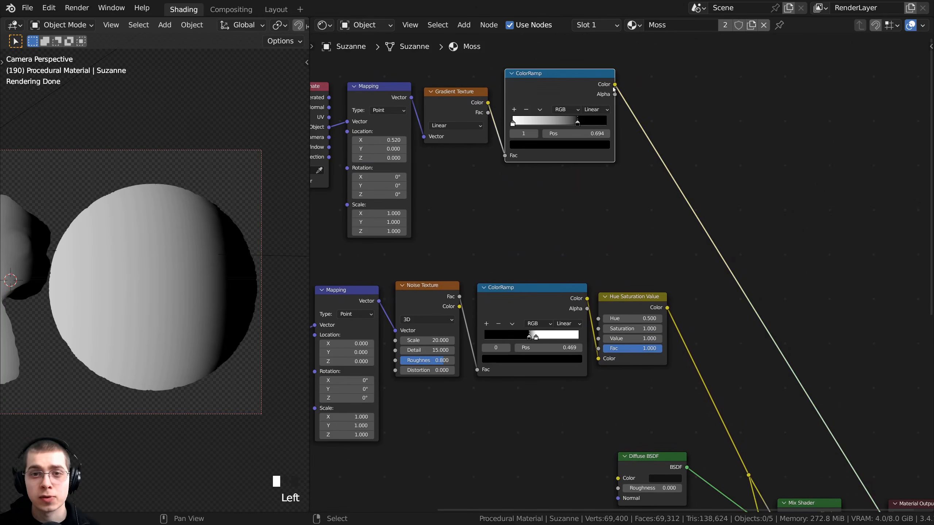
pyautogui.moveTo(615, 84); pyautogui.dragTo(753, 479)
pyautogui.scroll(-1, 644, 344)
pyautogui.moveTo(643, 343); pyautogui.dragTo(624, 297, button='middle')
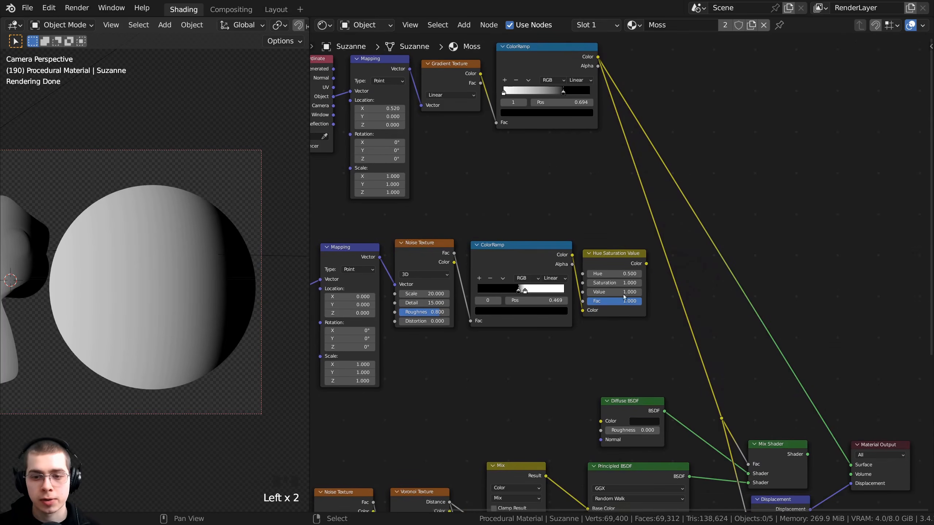
pyautogui.moveTo(720, 419); pyautogui.dragTo(690, 291)
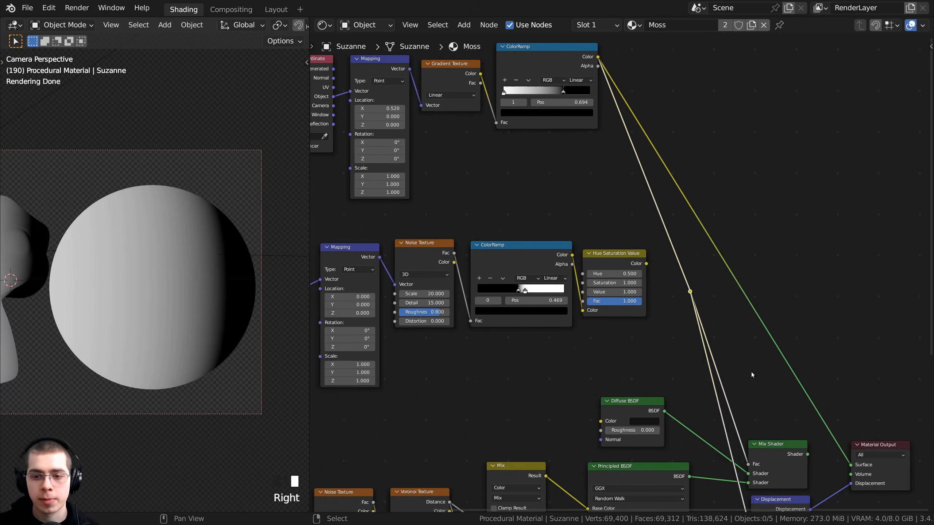
pyautogui.scroll(-1, 752, 372)
pyautogui.moveTo(752, 372); pyautogui.dragTo(723, 304, button='middle')
pyautogui.click(697, 285)
pyautogui.scroll(1, 723, 358)
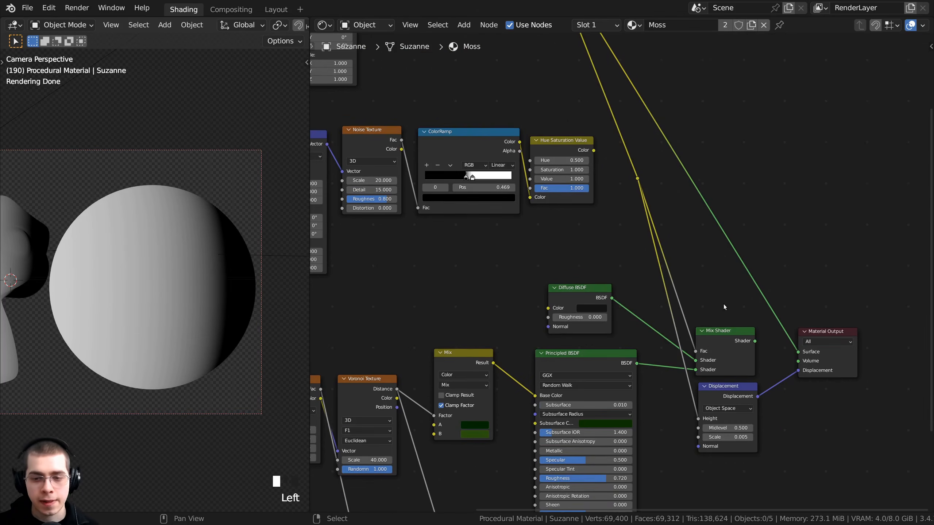
# Step: Preview the Mix Shader on the objects through the Material Output's Surface input
pyautogui.keyDown('ctrl'); pyautogui.keyDown('shift'); pyautogui.click(726, 342); pyautogui.keyUp('shift'); pyautogui.keyUp('ctrl')
pyautogui.scroll(2, 649, 171)
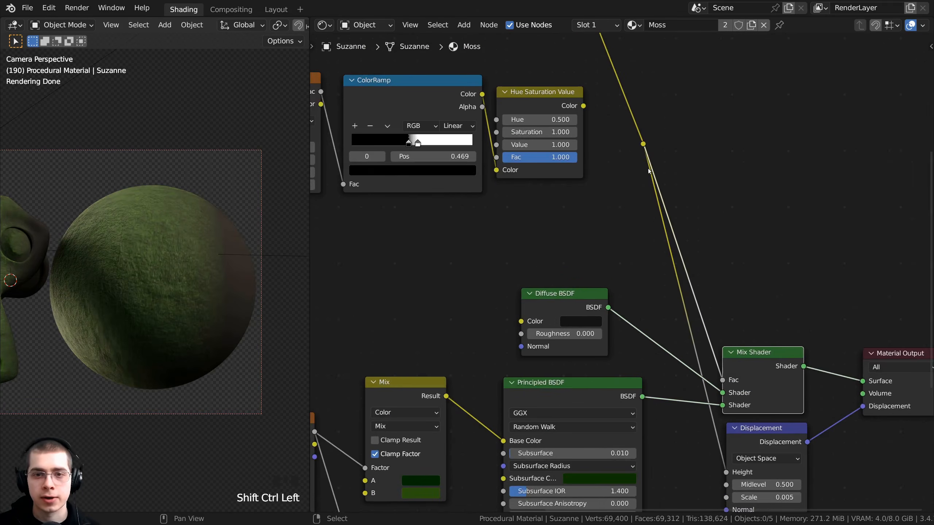
pyautogui.scroll(-3, 649, 171)
pyautogui.click(536, 98)
pyautogui.scroll(3, 604, 66)
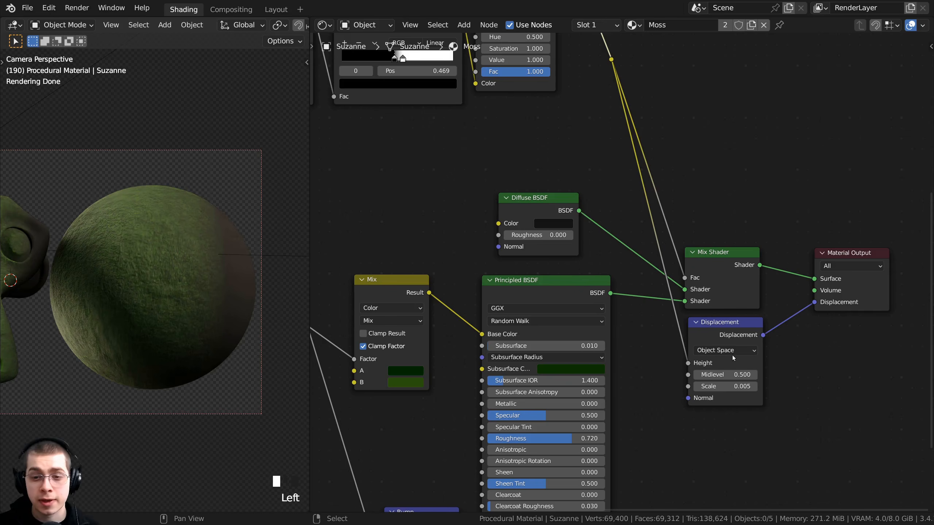
# Step: Examine the sphere up close where the green moss fades into the dark shader
pyautogui.scroll(-2, 105, 234)
pyautogui.keyDown('shift'); pyautogui.moveTo(113, 237); pyautogui.dragTo(202, 250, button='middle'); pyautogui.keyUp('shift')
pyautogui.scroll(6, 262, 268)
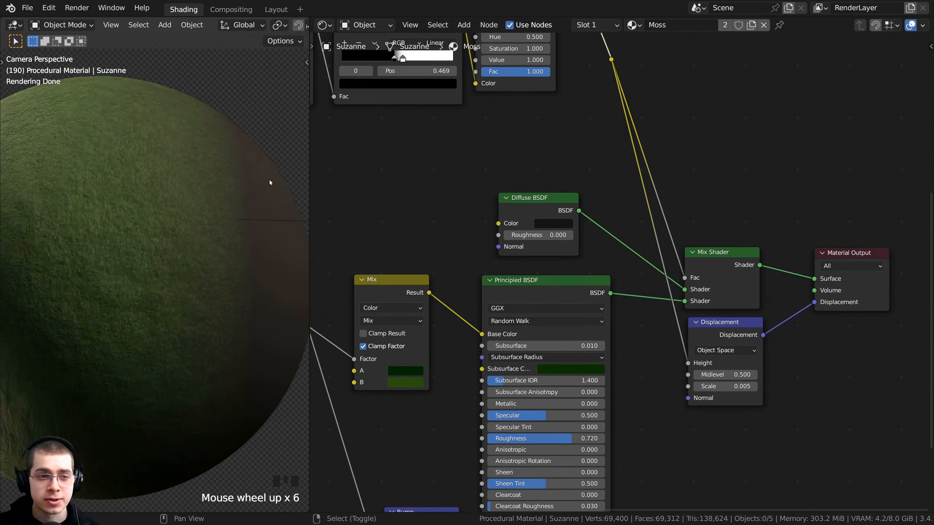
pyautogui.keyDown('shift'); pyautogui.moveTo(271, 181); pyautogui.dragTo(198, 171, button='middle'); pyautogui.keyUp('shift')
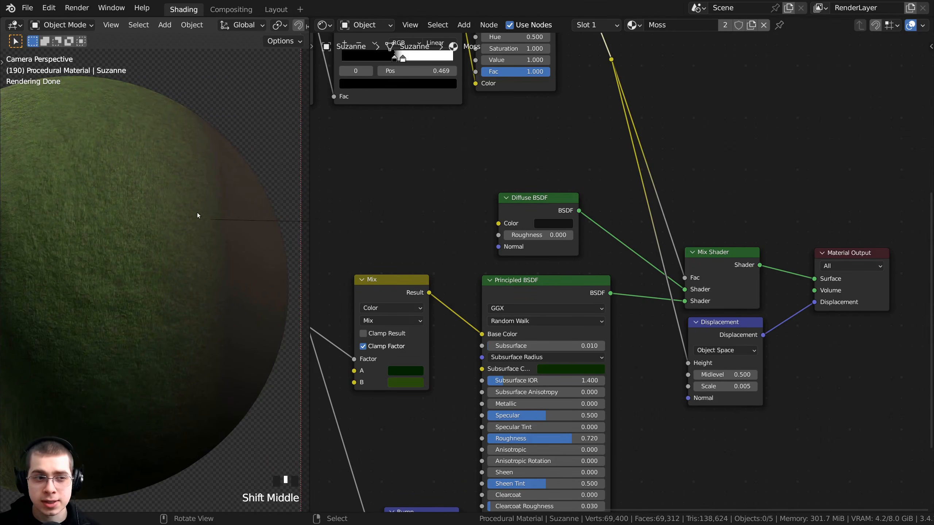
pyautogui.keyDown('shift'); pyautogui.moveTo(198, 216); pyautogui.dragTo(56, 228, button='middle'); pyautogui.keyUp('shift')
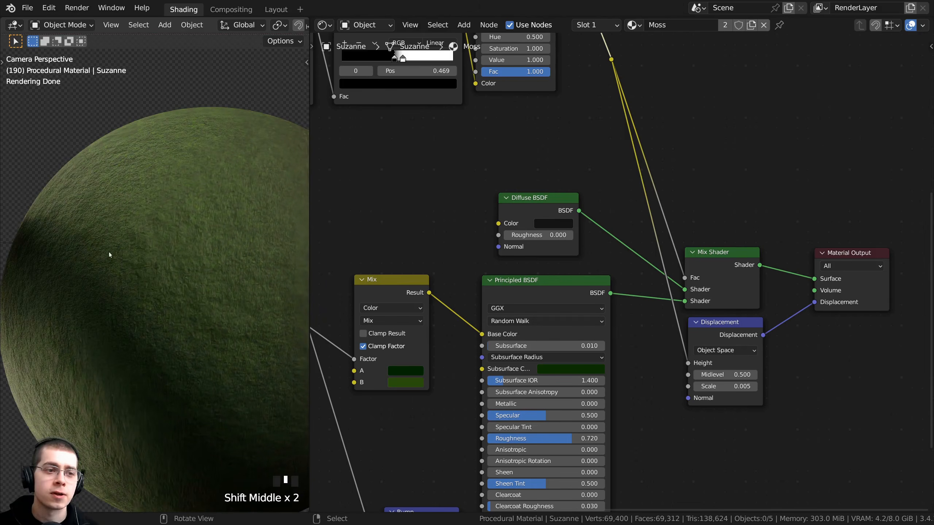
pyautogui.keyDown('shift'); pyautogui.moveTo(109, 255); pyautogui.dragTo(232, 259, button='middle'); pyautogui.keyUp('shift')
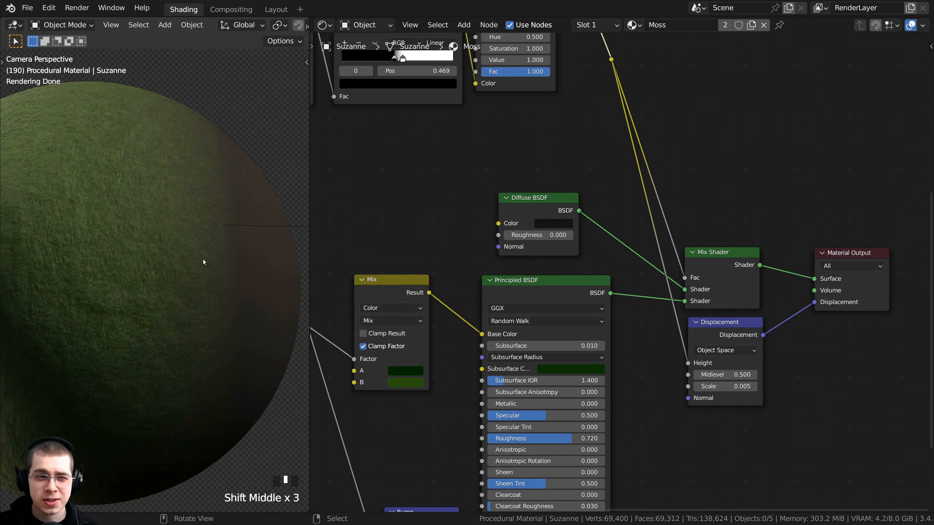
pyautogui.scroll(2, 208, 264)
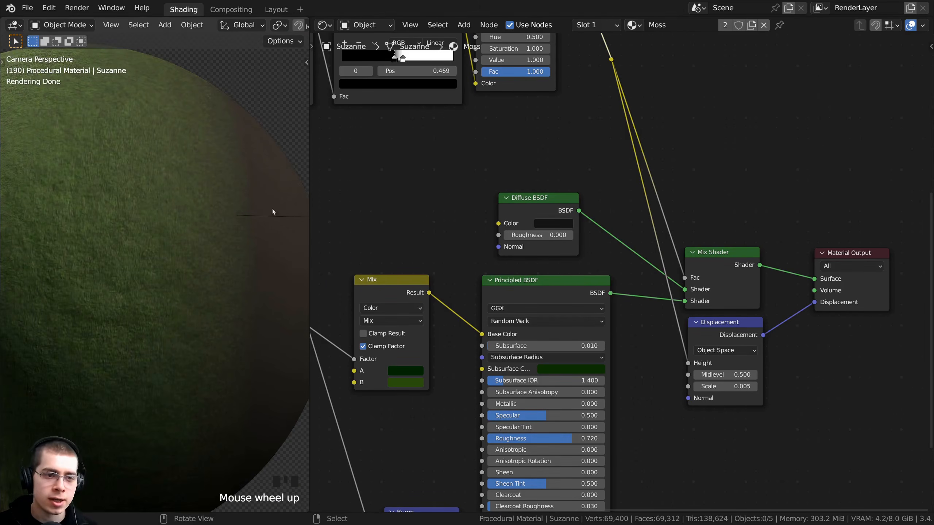
pyautogui.scroll(-2, 460, 169)
# Step: Move the gradient's Texture Coordinate and Mapping nodes further left, away from the Gradient Texture
pyautogui.moveTo(460, 169); pyautogui.dragTo(561, 306, button='middle')
pyautogui.press('a')
pyautogui.moveTo(502, 131); pyautogui.dragTo(550, 310, button='middle')
pyautogui.scroll(2, 544, 285)
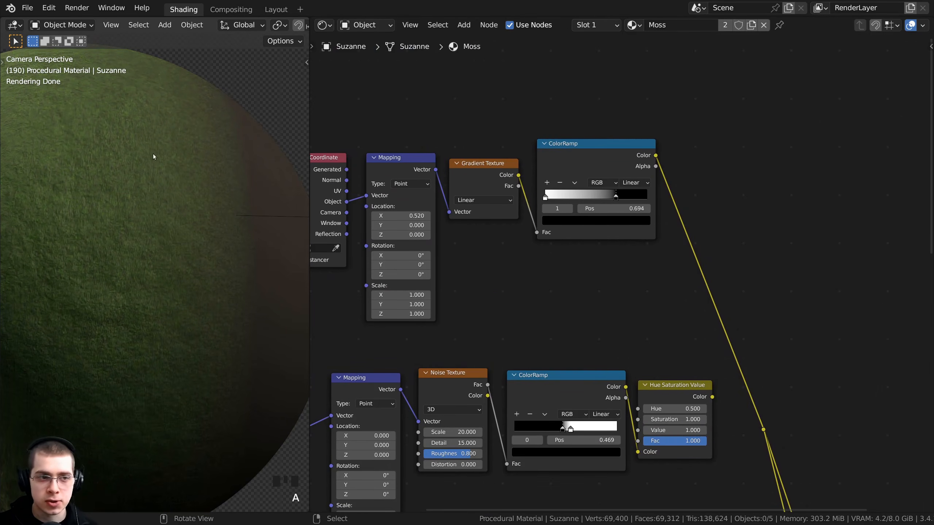
pyautogui.moveTo(506, 213); pyautogui.dragTo(557, 248, button='middle')
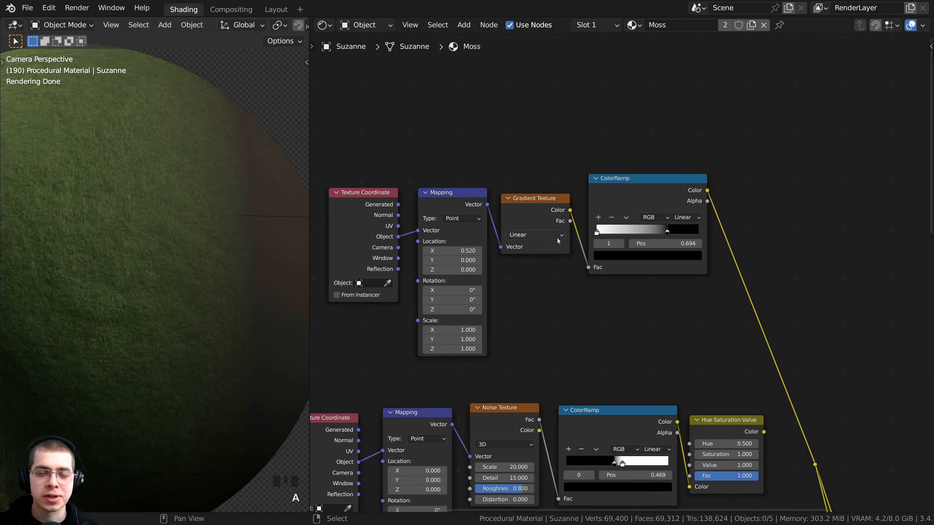
pyautogui.scroll(-1, 578, 232)
pyautogui.moveTo(410, 215); pyautogui.dragTo(524, 237, button='middle')
pyautogui.moveTo(490, 230); pyautogui.dragTo(341, 221)
pyautogui.moveTo(522, 230); pyautogui.dragTo(602, 200, button='middle')
pyautogui.moveTo(565, 193); pyautogui.dragTo(471, 187)
# Step: Move the Gradient Texture and its ColorRamp together to the right, leaving a wide gap after the Mapping node
pyautogui.moveTo(686, 200); pyautogui.dragTo(610, 222, button='middle')
pyautogui.scroll(1, 612, 226)
pyautogui.moveTo(613, 167); pyautogui.dragTo(785, 234)
pyautogui.moveTo(778, 217); pyautogui.dragTo(784, 216)
pyautogui.moveTo(781, 217); pyautogui.dragTo(761, 225, button='middle')
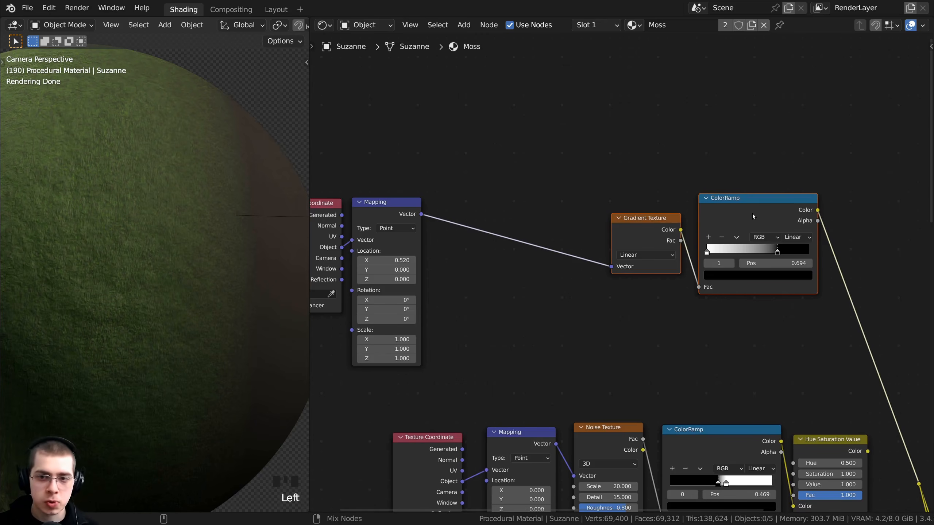
# Step: Preview the gradient ColorRamp's output on the sphere
pyautogui.keyDown('ctrl'); pyautogui.keyDown('shift'); pyautogui.click(764, 209); pyautogui.keyUp('shift'); pyautogui.keyUp('ctrl')
pyautogui.scroll(-2, 201, 246)
pyautogui.keyDown('shift'); pyautogui.moveTo(204, 247); pyautogui.dragTo(235, 237, button='middle'); pyautogui.keyUp('shift')
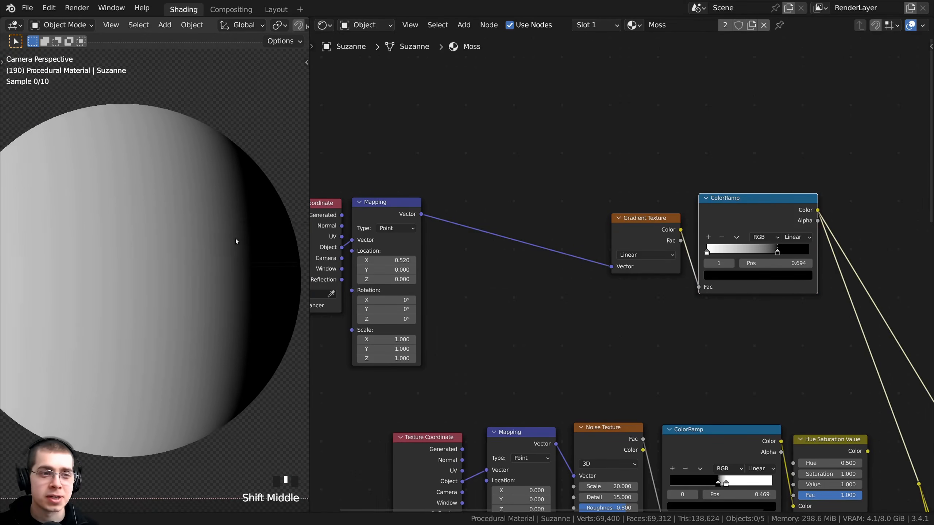
# Step: Add a Voronoi Texture and insert it on the link between the gradient's Mapping node and the Gradient Texture
pyautogui.scroll(-1, 625, 304)
pyautogui.moveTo(622, 305); pyautogui.dragTo(664, 275, button='middle')
pyautogui.press('a')
pyautogui.scroll(2, 519, 140)
pyautogui.moveTo(519, 140); pyautogui.dragTo(481, 131, button='middle')
pyautogui.hotkey('shift', 'a')
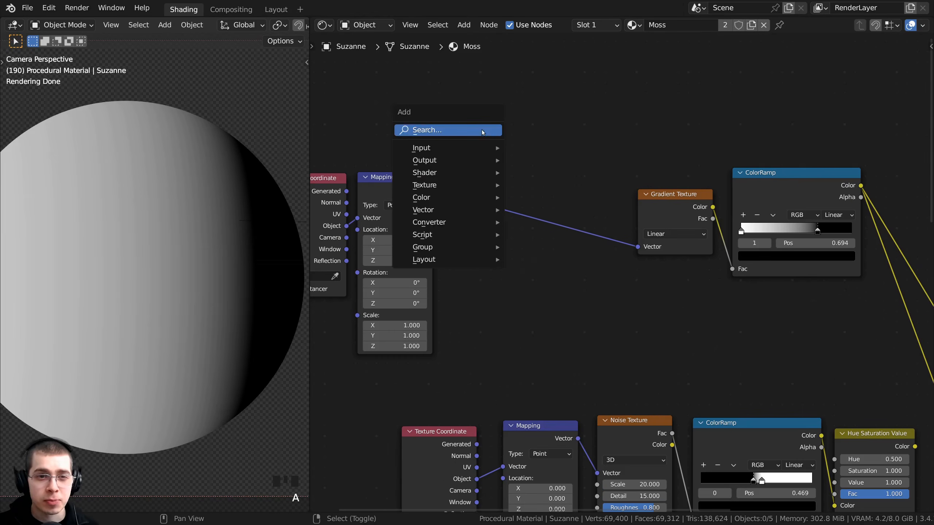
pyautogui.click(480, 132)
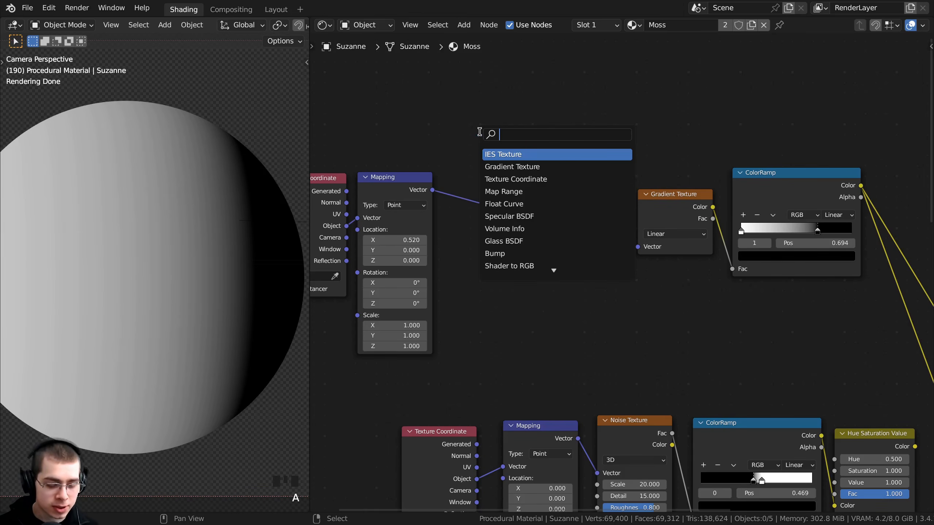
pyautogui.write('vor')
pyautogui.press('Return')
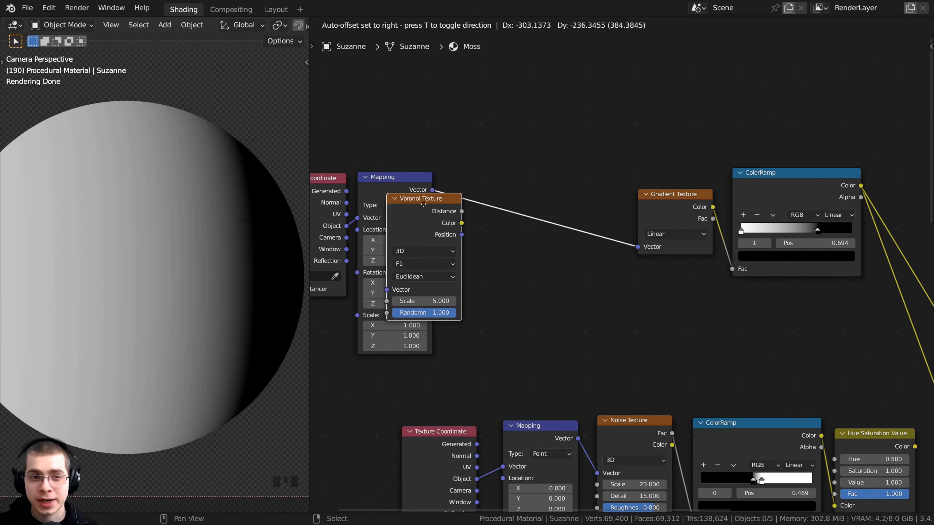
pyautogui.click(538, 187)
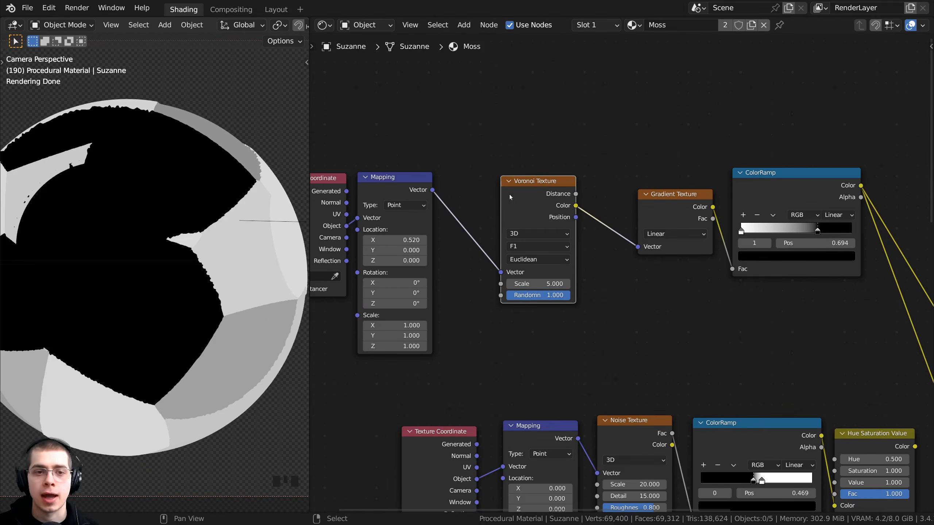
# Step: Connect the Voronoi Texture's Distance output to the Gradient Texture's Vector input and set the Voronoi Scale to 50
pyautogui.scroll(1, 559, 196)
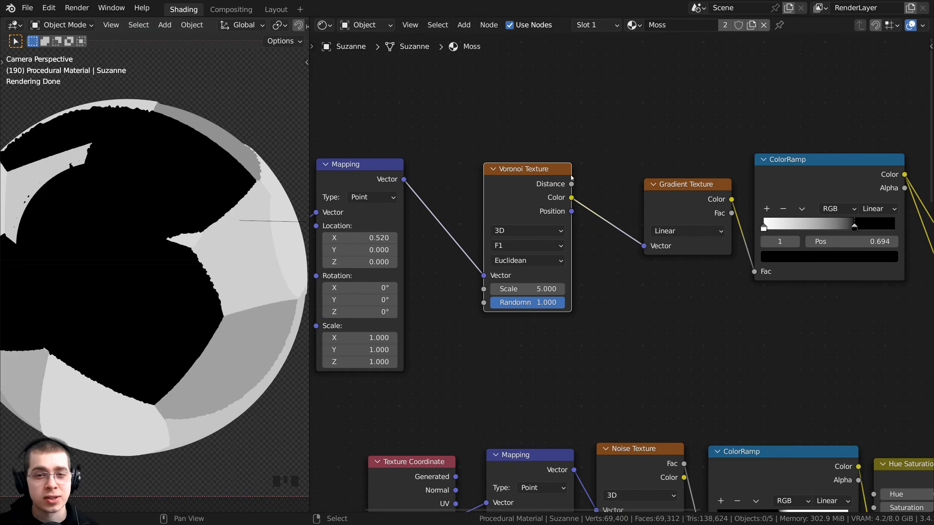
pyautogui.moveTo(572, 184); pyautogui.dragTo(645, 249)
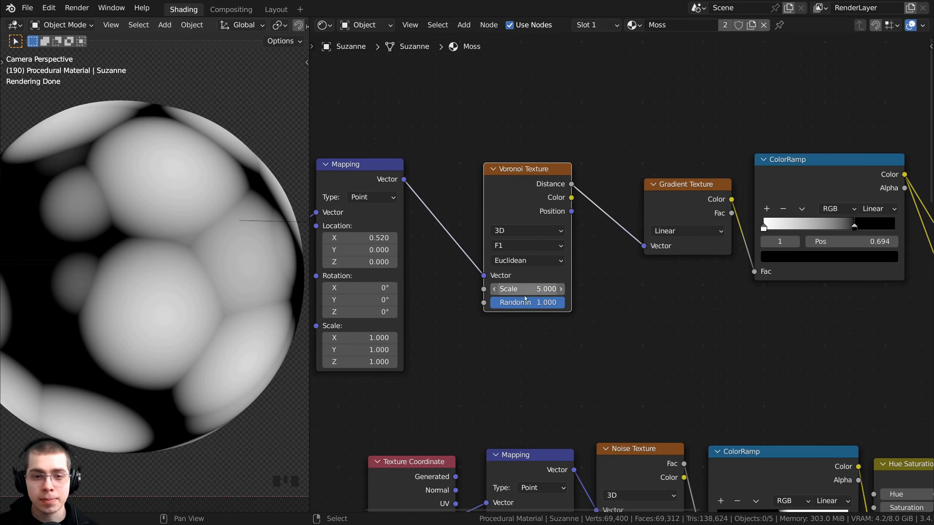
pyautogui.click(509, 289)
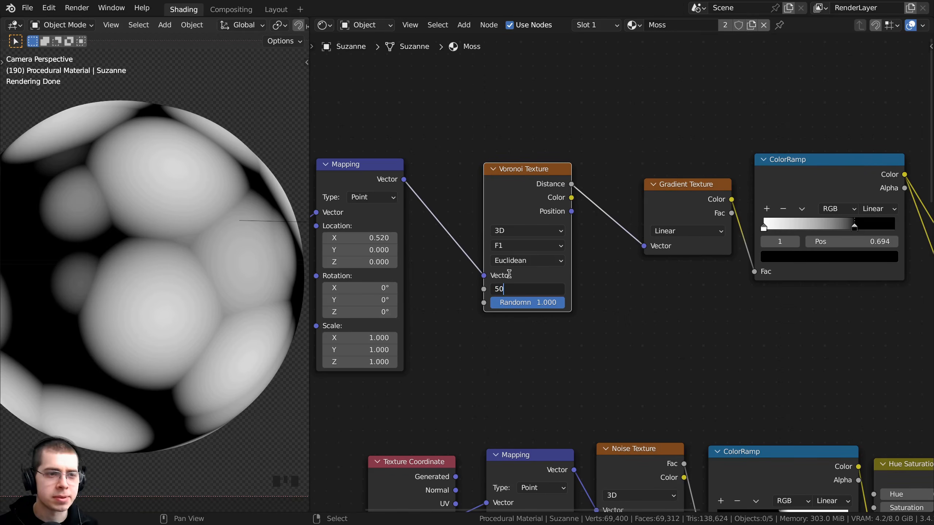
pyautogui.write('50')
pyautogui.click(509, 274)
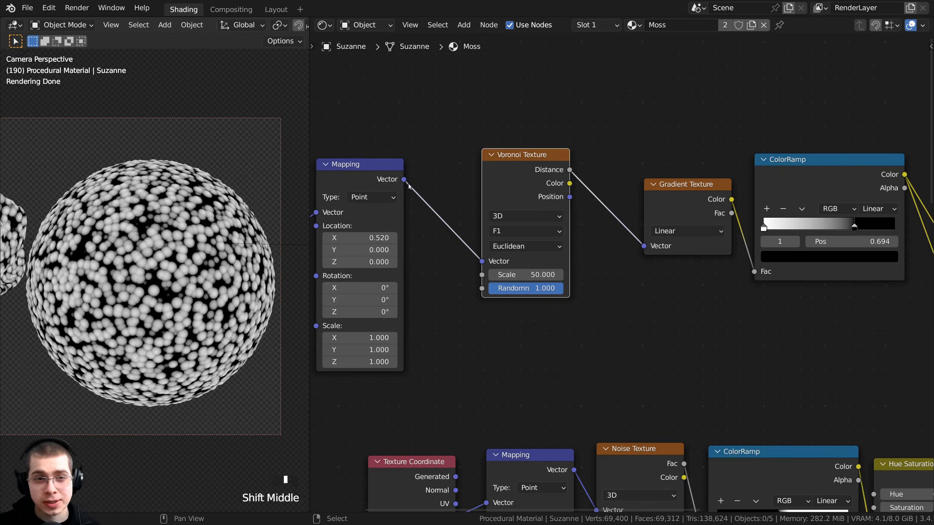
pyautogui.scroll(2, 670, 227)
pyautogui.moveTo(700, 195); pyautogui.dragTo(698, 203)
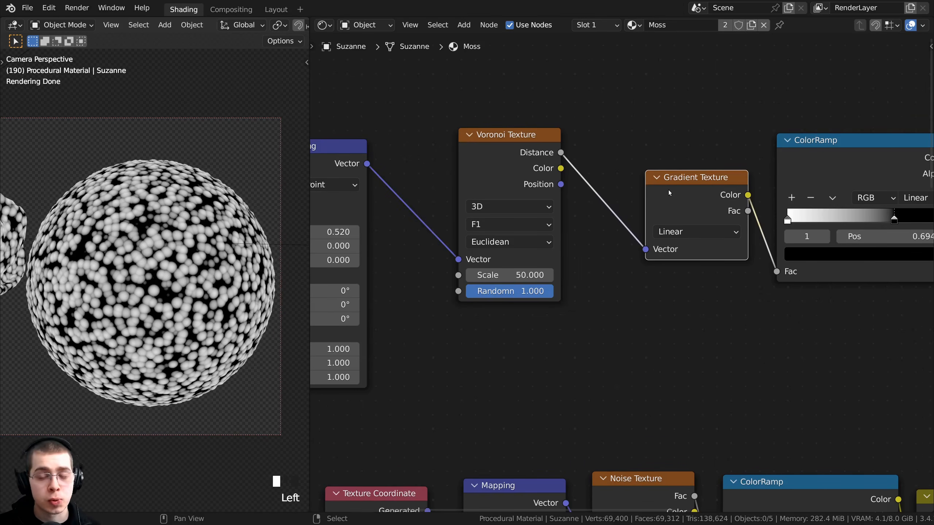
# Step: Examine how the Voronoi pattern covers the Suzanne head and the sphere in the camera view
pyautogui.keyDown('shift'); pyautogui.moveTo(123, 226); pyautogui.dragTo(206, 228, button='middle'); pyautogui.keyUp('shift')
pyautogui.scroll(-3, 207, 229)
pyautogui.keyDown('shift'); pyautogui.moveTo(206, 229); pyautogui.dragTo(196, 213, button='middle'); pyautogui.keyUp('shift')
pyautogui.scroll(2, 196, 213)
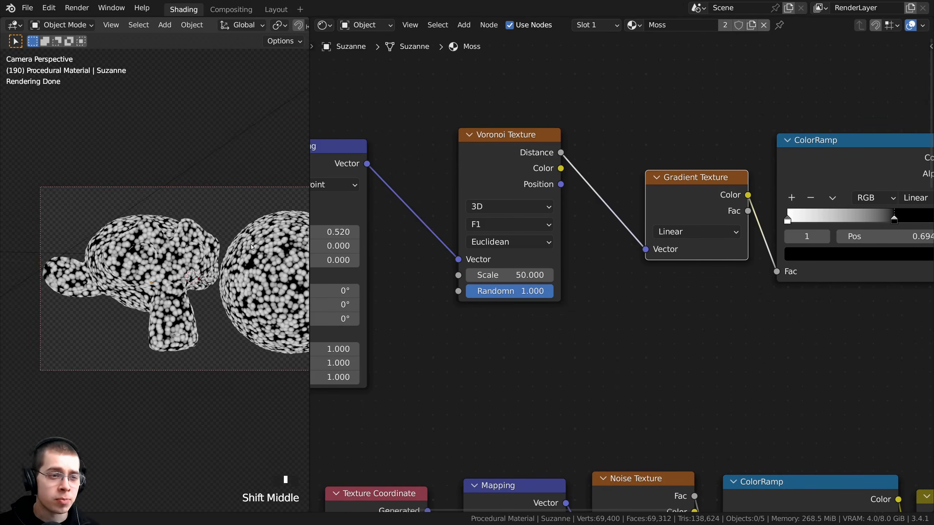
pyautogui.scroll(1, 160, 208)
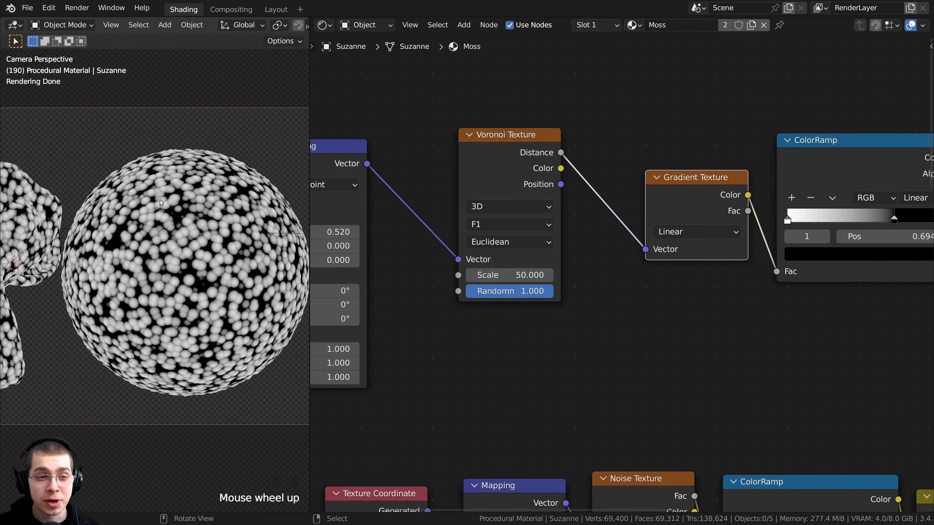
pyautogui.scroll(1, 190, 195)
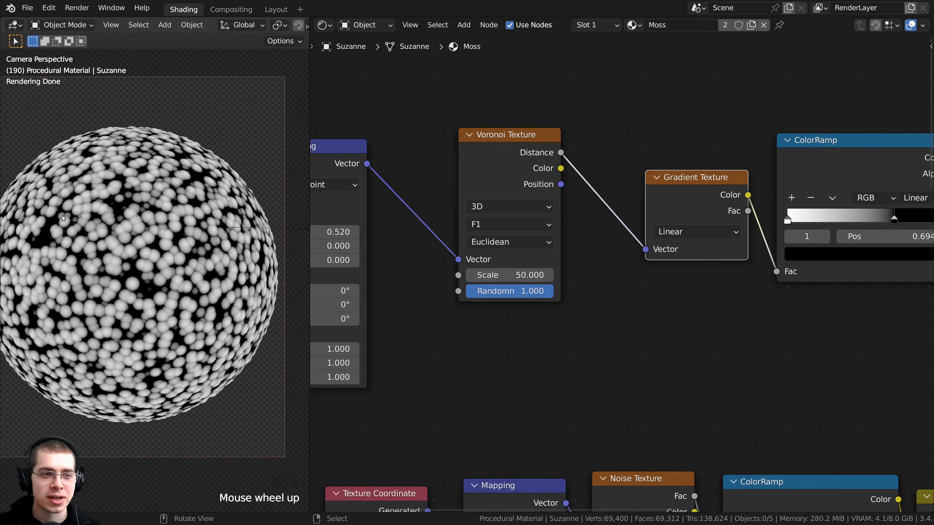
pyautogui.keyDown('shift'); pyautogui.moveTo(190, 195); pyautogui.dragTo(309, 248, button='middle'); pyautogui.keyUp('shift')
# Step: Move the Voronoi Texture closer to the Mapping node, leaving space before the Gradient Texture
pyautogui.scroll(-2, 535, 189)
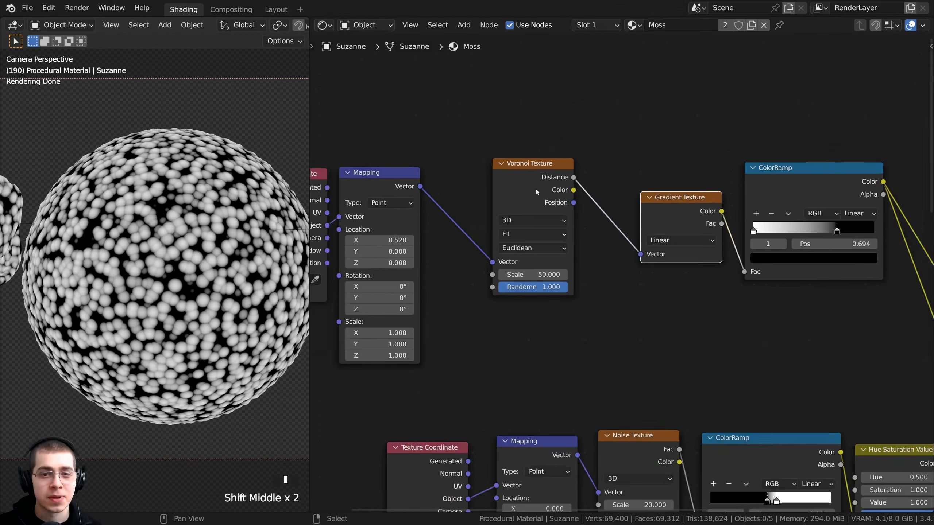
pyautogui.moveTo(536, 191); pyautogui.dragTo(489, 204)
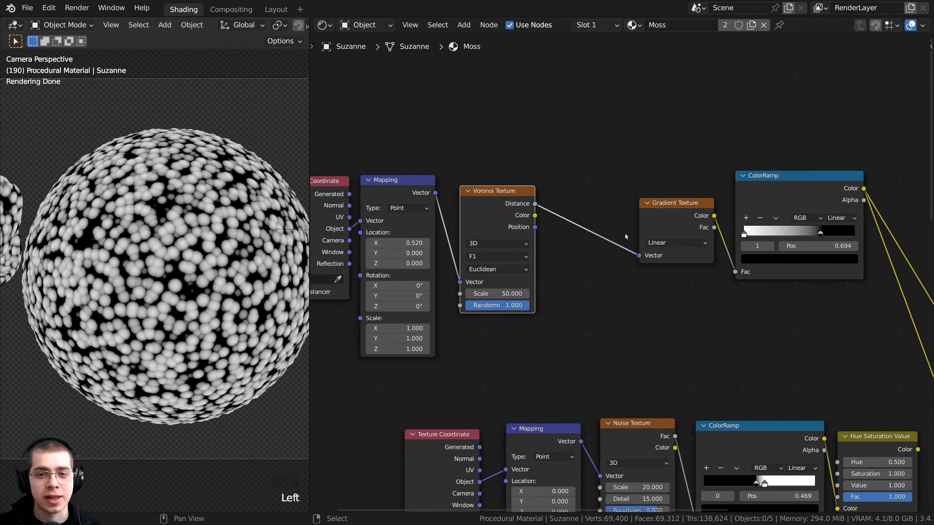
# Step: Add a Mix node in the free space between the Voronoi Texture and the Gradient Texture, above their link
pyautogui.scroll(1, 603, 224)
pyautogui.click(658, 213)
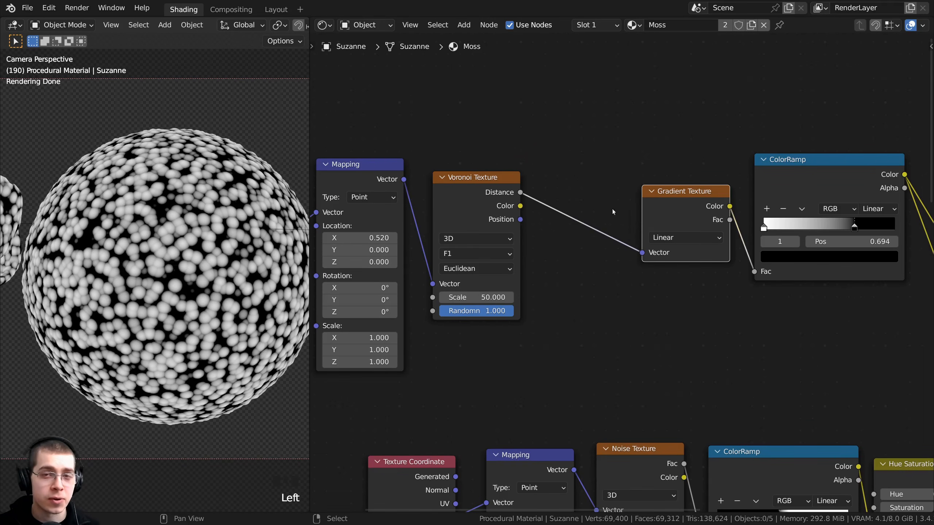
pyautogui.hotkey('shift', 'a')
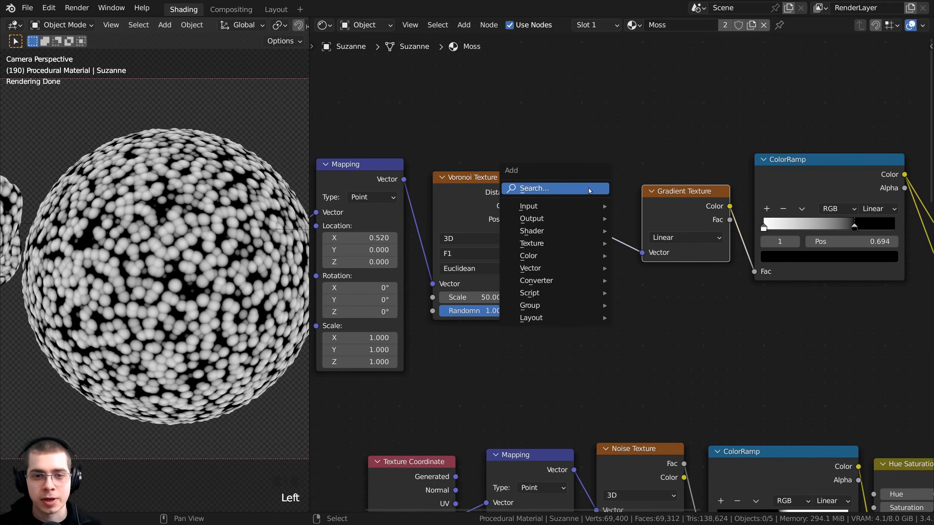
pyautogui.click(590, 191)
pyautogui.write('mix')
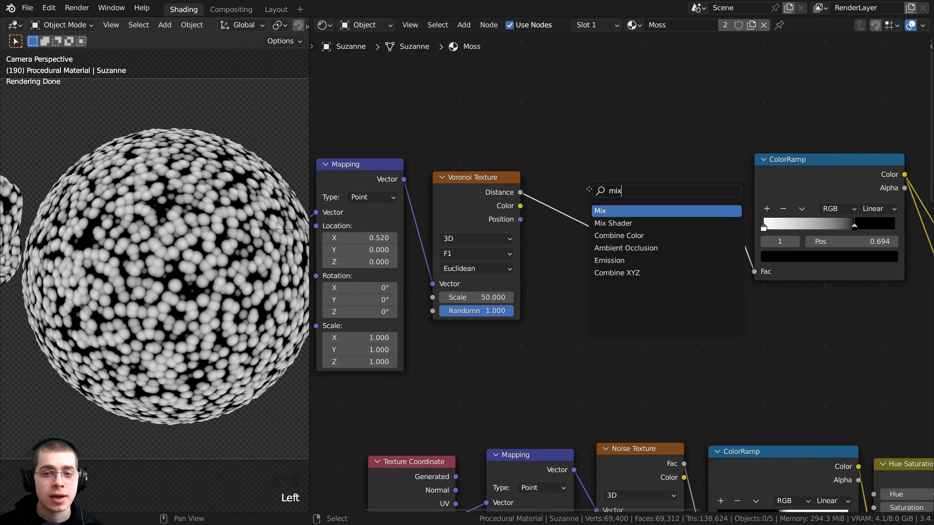
pyautogui.press('Return')
pyautogui.click(543, 94)
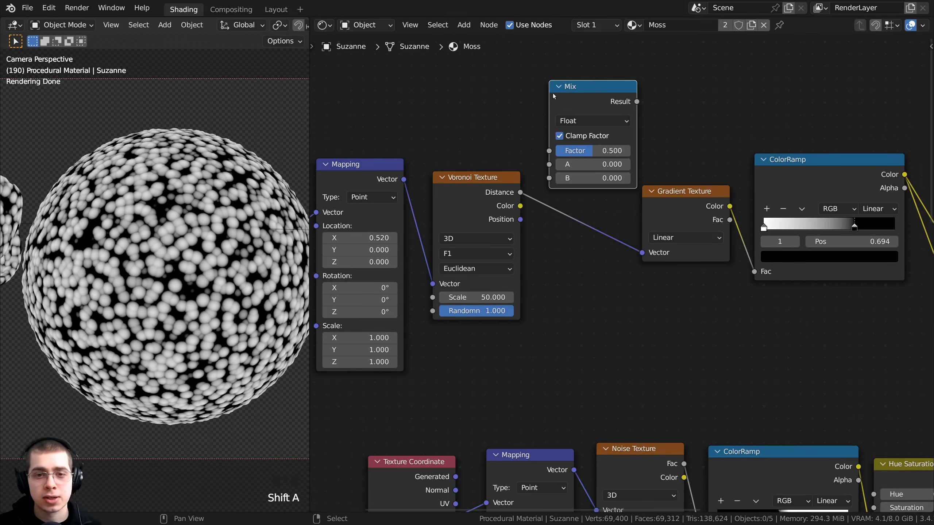
# Step: Set the Mix node's data type to Color and insert it on the link between the Voronoi Texture's Distance output and the Gradient Texture
pyautogui.scroll(2, 562, 117)
pyautogui.moveTo(564, 118); pyautogui.dragTo(591, 184, button='middle')
pyautogui.scroll(1, 591, 184)
pyautogui.moveTo(590, 119); pyautogui.dragTo(590, 115)
pyautogui.moveTo(592, 152); pyautogui.dragTo(667, 112, button='middle')
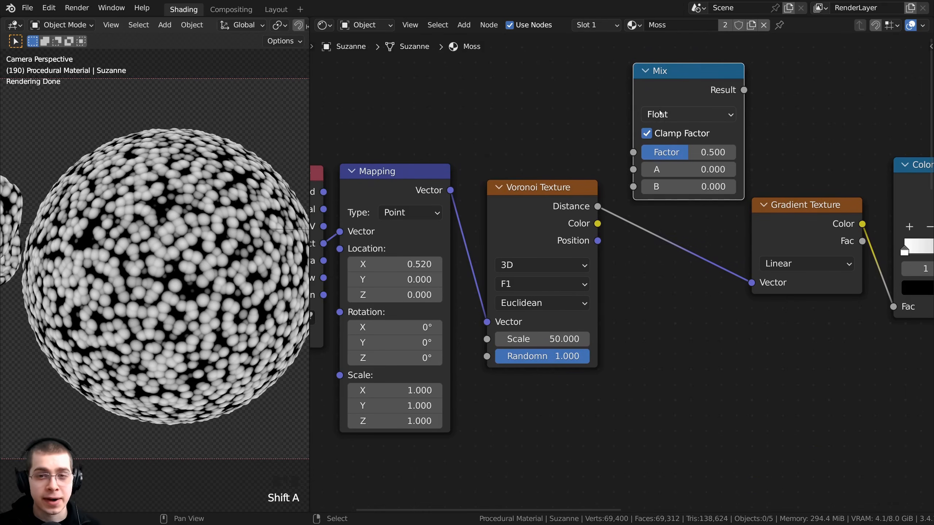
pyautogui.click(664, 117)
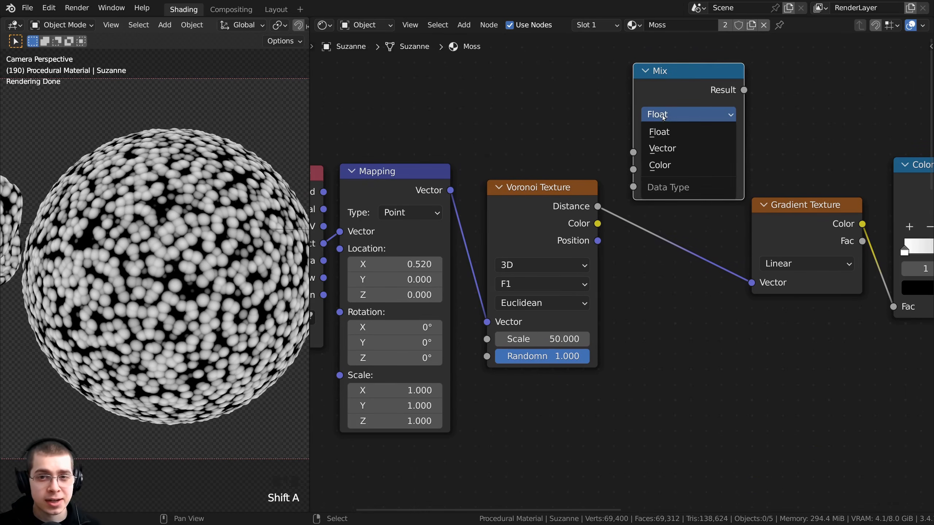
pyautogui.click(680, 170)
pyautogui.scroll(-1, 670, 187)
pyautogui.moveTo(683, 146); pyautogui.dragTo(686, 209)
pyautogui.scroll(2, 542, 220)
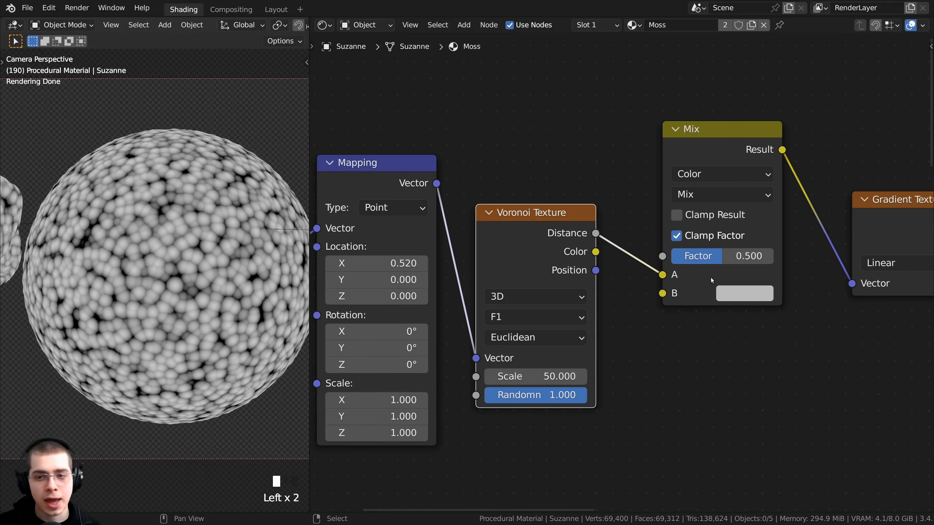
# Step: Connect the gradient Mapping node's Vector output to the Mix node's B input and move the Voronoi Texture above that link
pyautogui.moveTo(675, 291); pyautogui.dragTo(661, 283, button='middle')
pyautogui.moveTo(480, 207); pyautogui.dragTo(474, 200, button='middle')
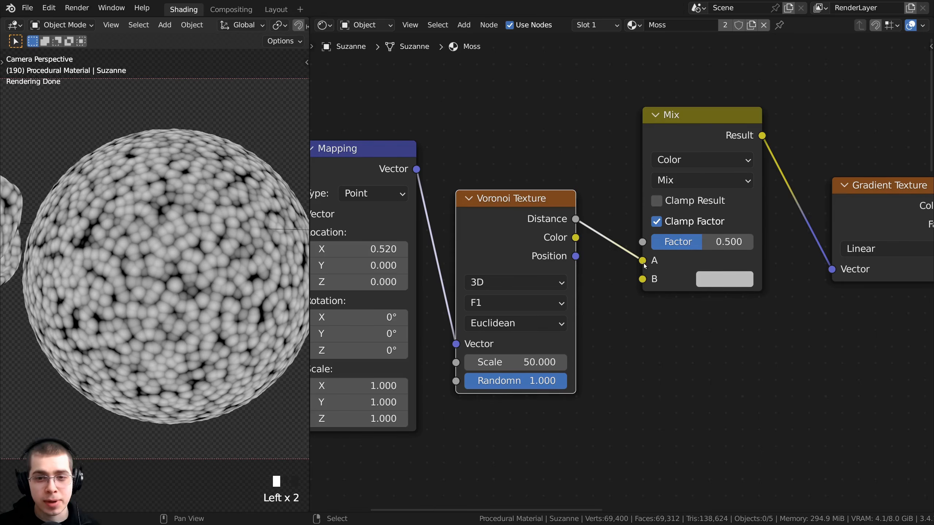
pyautogui.moveTo(645, 266); pyautogui.dragTo(642, 260)
pyautogui.scroll(-1, 642, 260)
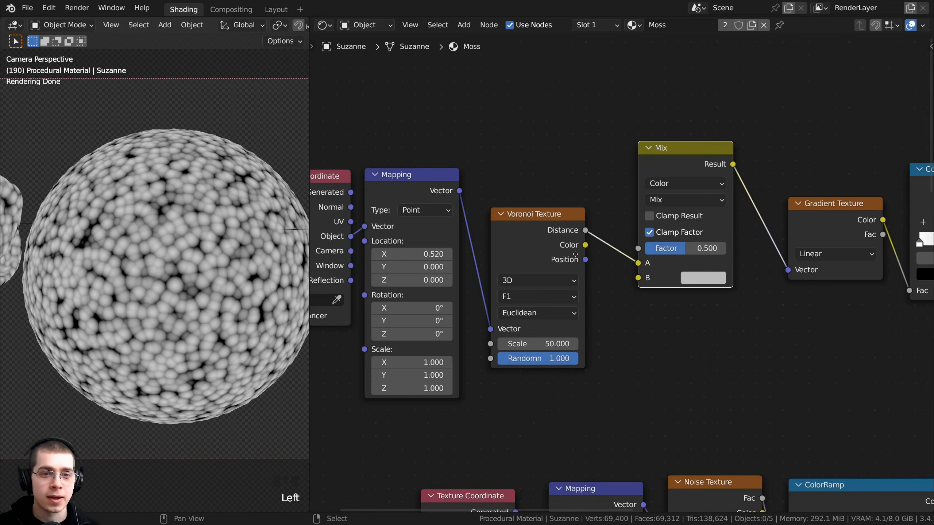
pyautogui.moveTo(415, 179); pyautogui.dragTo(478, 145, button='middle')
pyautogui.click(479, 152)
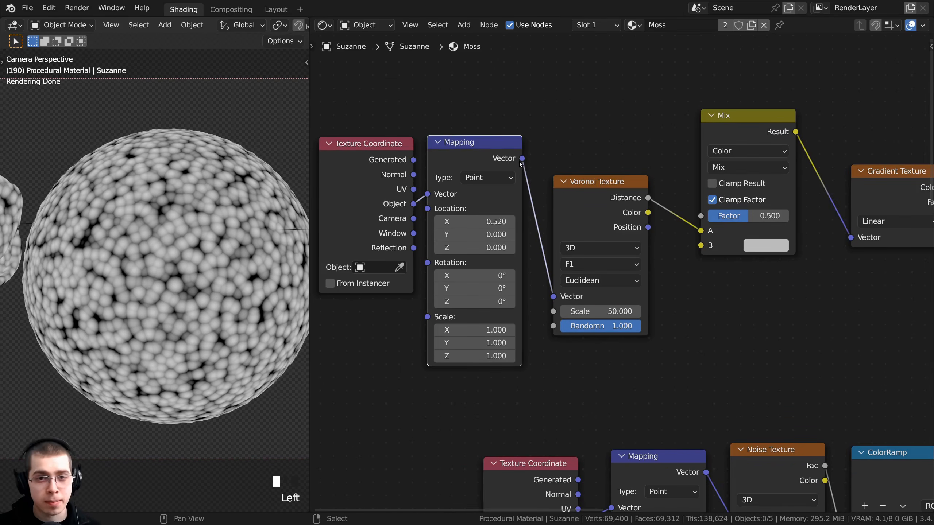
pyautogui.moveTo(522, 159); pyautogui.dragTo(699, 246)
pyautogui.moveTo(617, 203); pyautogui.dragTo(632, 172)
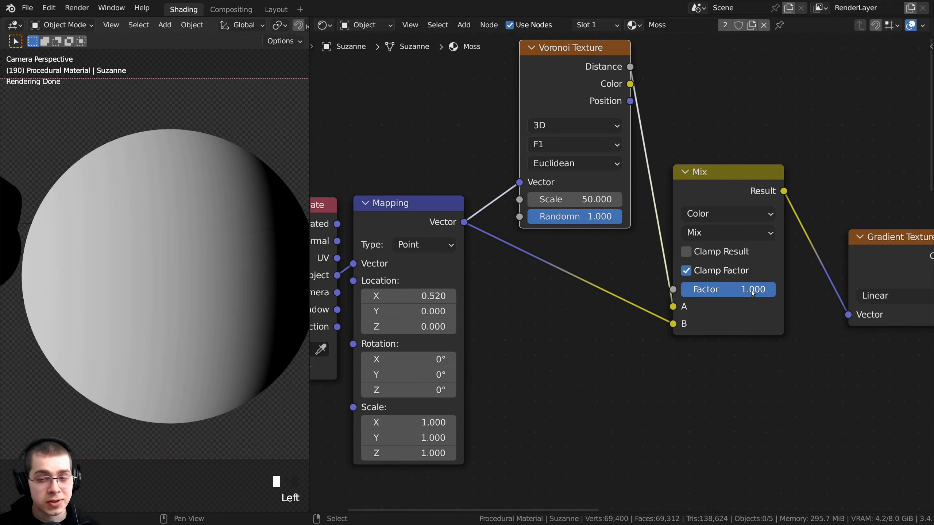
# Step: Switch the Mix Factor between 1.000 and 0.000 to compare the plain gradient with the full Voronoi pattern
pyautogui.moveTo(751, 291); pyautogui.dragTo(753, 290)
pyautogui.moveTo(678, 321); pyautogui.dragTo(679, 319, button='middle')
pyautogui.moveTo(426, 254); pyautogui.dragTo(565, 254, button='middle')
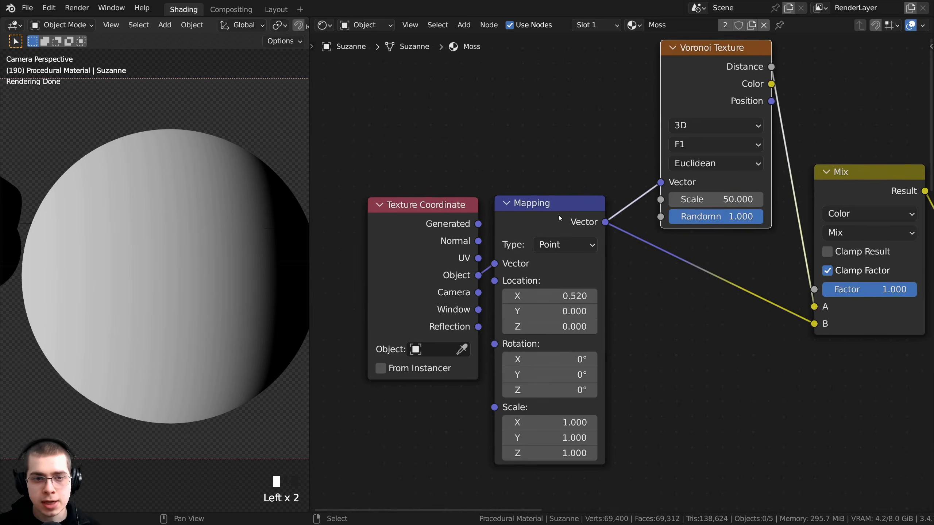
pyautogui.moveTo(558, 222); pyautogui.dragTo(573, 223)
pyautogui.moveTo(659, 249); pyautogui.dragTo(547, 254, button='middle')
pyautogui.scroll(2, 548, 254)
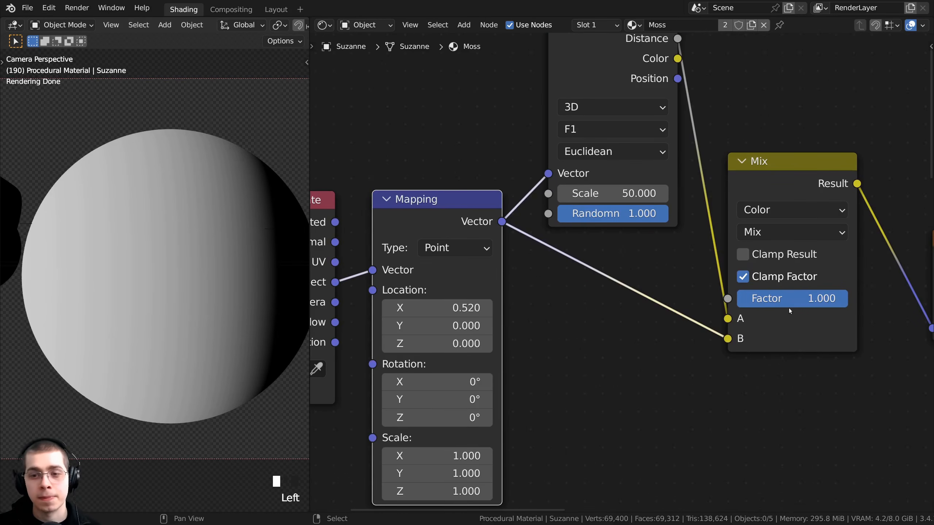
pyautogui.moveTo(841, 299); pyautogui.dragTo(736, 299)
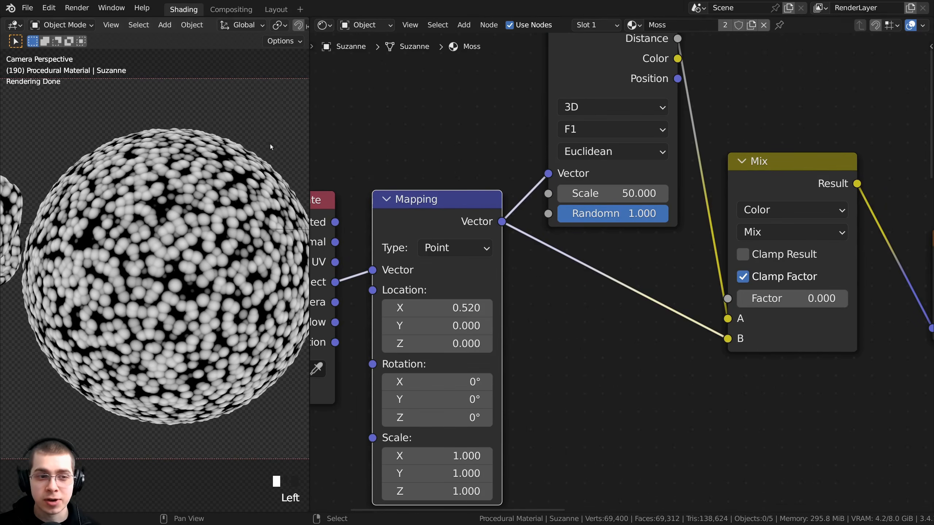
pyautogui.scroll(-1, 544, 168)
pyautogui.moveTo(544, 169); pyautogui.dragTo(550, 269, button='middle')
pyautogui.moveTo(606, 271); pyautogui.dragTo(598, 255)
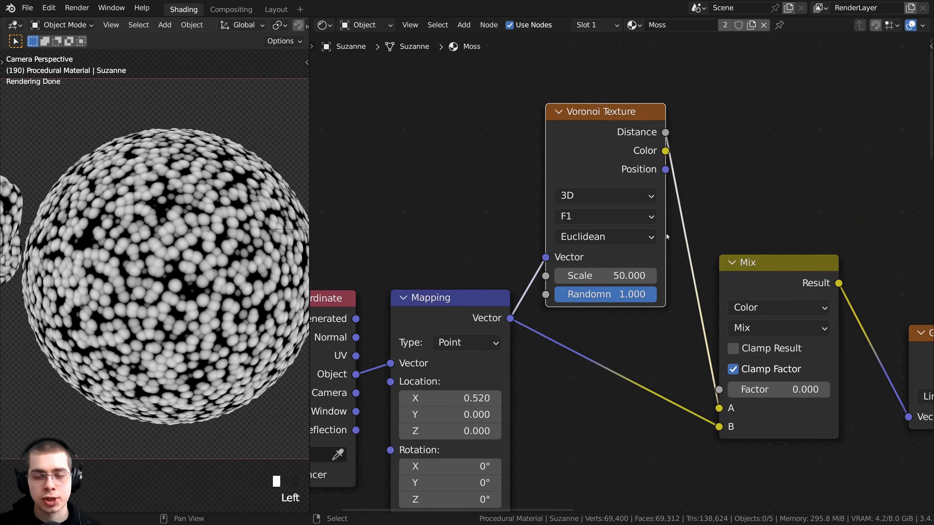
# Step: Try blending the Voronoi pattern and the gradient with a Mix Factor of 0.417
pyautogui.moveTo(656, 259); pyautogui.dragTo(625, 230, button='middle')
pyautogui.scroll(1, 625, 231)
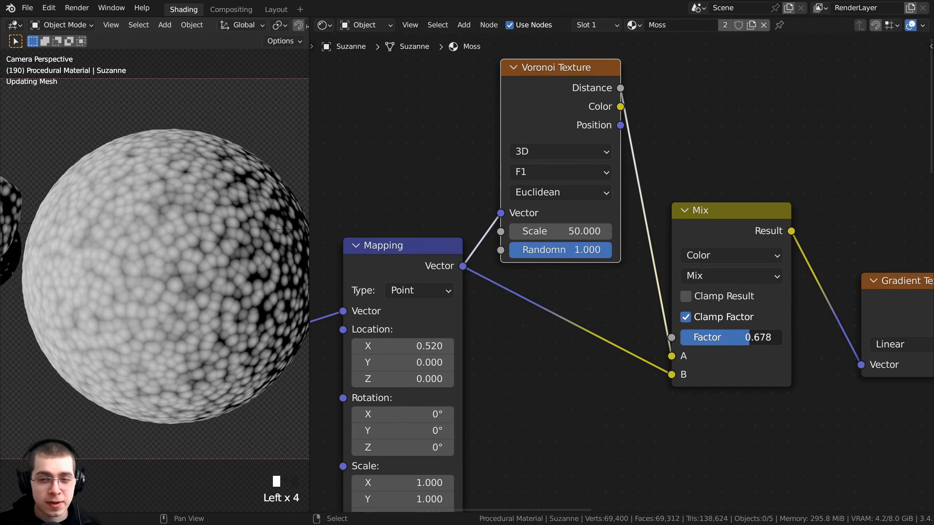
pyautogui.moveTo(750, 337); pyautogui.dragTo(723, 337)
pyautogui.click(700, 220)
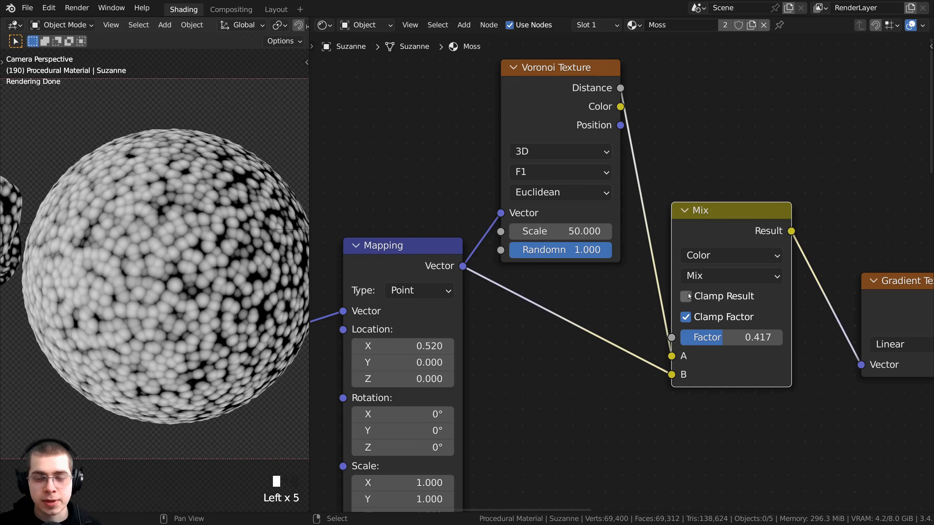
# Step: Change the Mix node's blending mode to Linear Light and set its Factor to 1.000
pyautogui.moveTo(677, 266); pyautogui.dragTo(675, 246, button='middle')
pyautogui.click(721, 260)
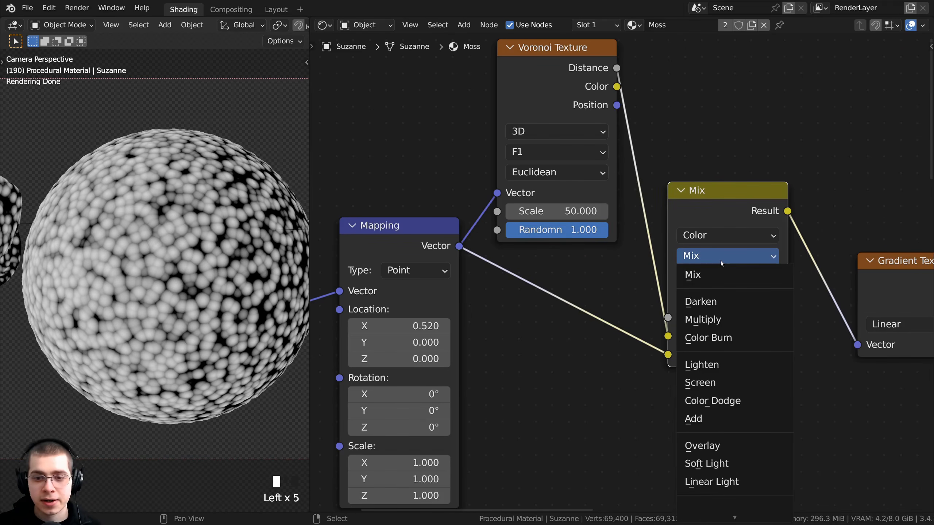
pyautogui.click(715, 483)
pyautogui.moveTo(732, 317)
pyautogui.mouseDown()
pyautogui.moveTo(765, 317)
pyautogui.moveTo(702, 317)
pyautogui.moveTo(779, 317)
pyautogui.moveTo(732, 313)
pyautogui.mouseUp()
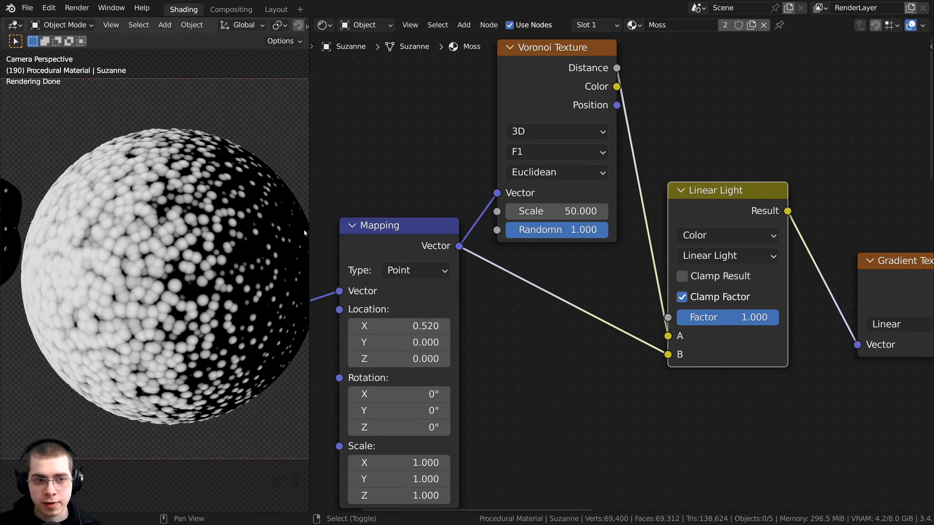
# Step: Examine how the Voronoi blobs thin out across the sphere in the camera view, both close up and from a distance
pyautogui.scroll(2, 197, 235)
pyautogui.keyDown('shift'); pyautogui.moveTo(196, 134); pyautogui.dragTo(190, 151, button='middle'); pyautogui.keyUp('shift')
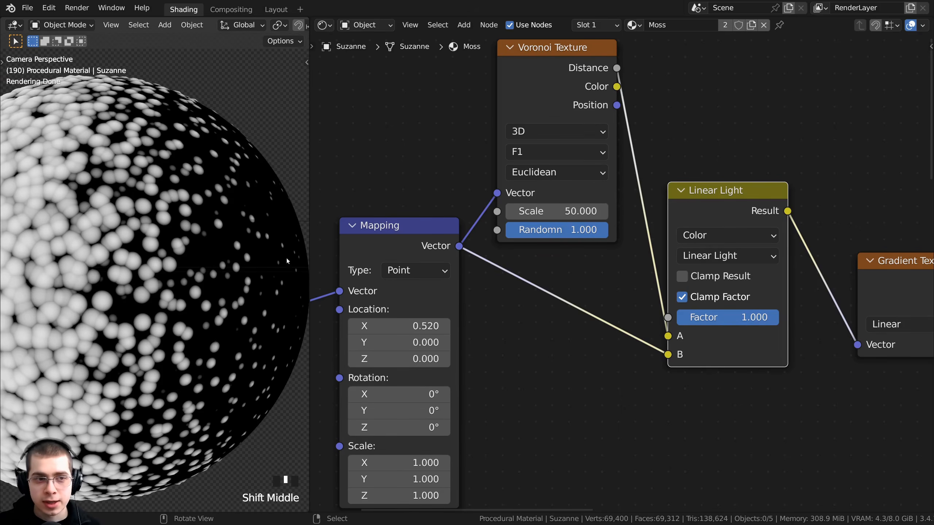
pyautogui.keyDown('shift'); pyautogui.moveTo(186, 224); pyautogui.dragTo(200, 273, button='middle'); pyautogui.keyUp('shift')
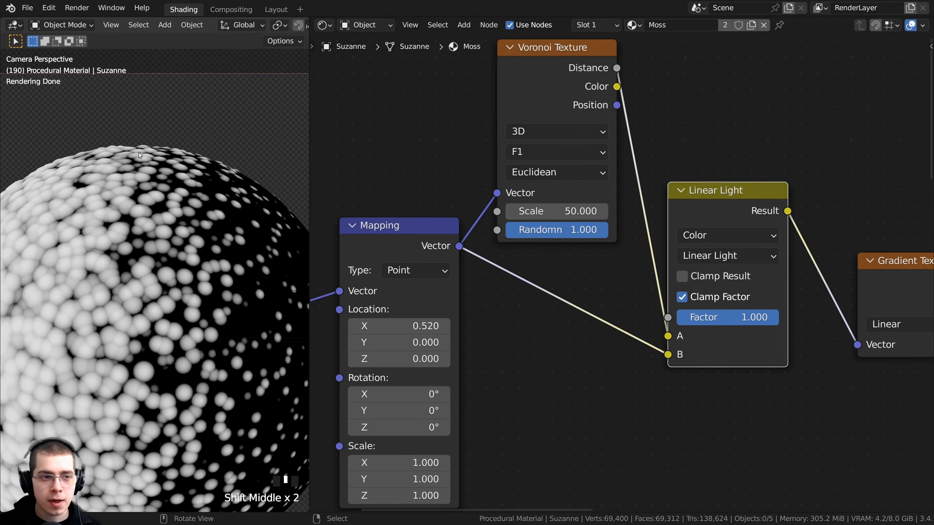
pyautogui.keyDown('shift'); pyautogui.moveTo(166, 305); pyautogui.dragTo(135, 314, button='middle'); pyautogui.keyUp('shift')
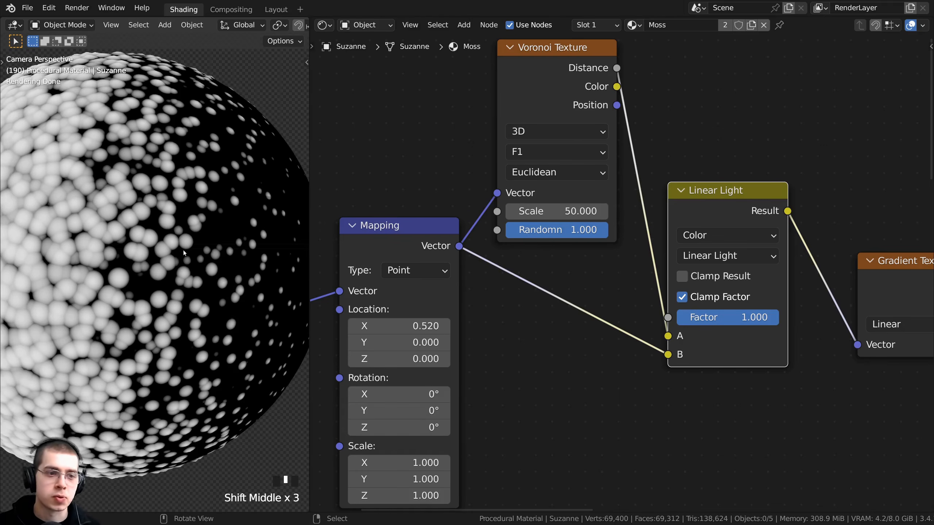
pyautogui.keyDown('shift'); pyautogui.moveTo(183, 250); pyautogui.dragTo(202, 292, button='middle'); pyautogui.keyUp('shift')
pyautogui.scroll(3, 130, 279)
pyautogui.scroll(-5, 143, 292)
pyautogui.scroll(1, 68, 265)
pyautogui.scroll(-4, 127, 298)
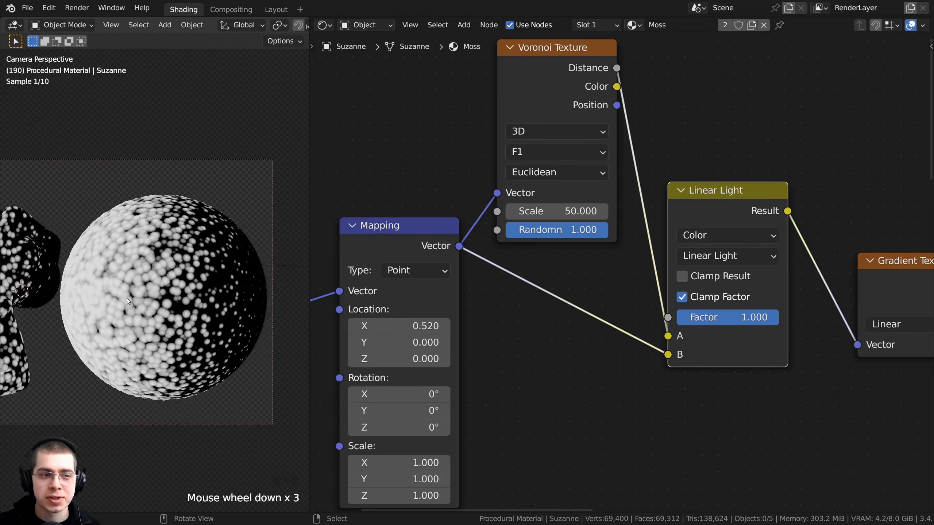
pyautogui.keyDown('shift'); pyautogui.moveTo(133, 298); pyautogui.dragTo(79, 311, button='middle'); pyautogui.keyUp('shift')
pyautogui.scroll(3, 79, 308)
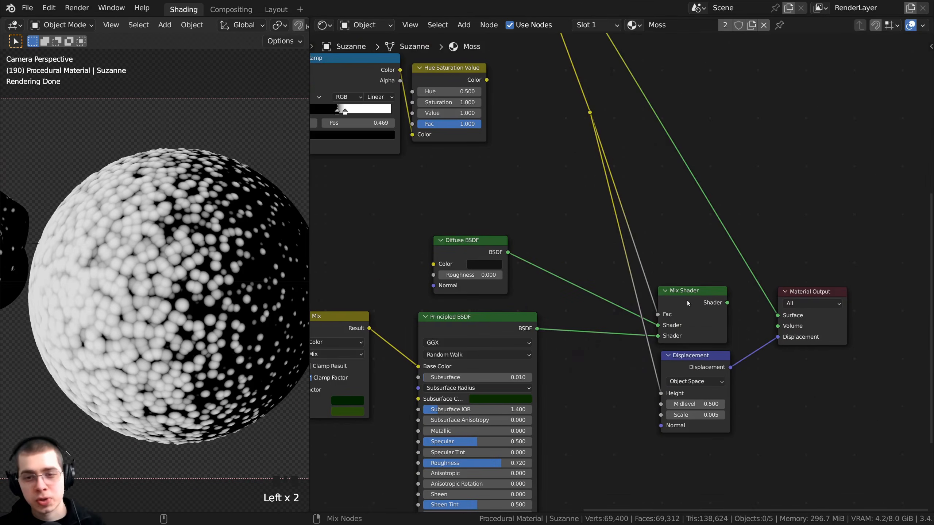
# Step: Connect the Mix Shader back to the Material Output's Surface and inspect the moss clumps on the sphere
pyautogui.keyDown('ctrl'); pyautogui.keyDown('shift'); pyautogui.click(695, 303); pyautogui.keyUp('shift'); pyautogui.keyUp('ctrl')
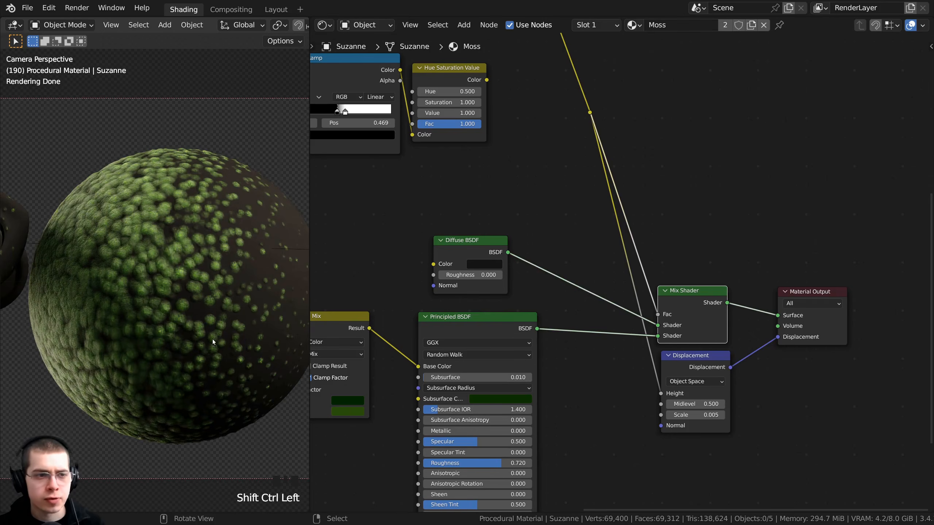
pyautogui.keyDown('shift'); pyautogui.moveTo(213, 339); pyautogui.dragTo(34, 347, button='middle'); pyautogui.keyUp('shift')
pyautogui.scroll(4, 168, 226)
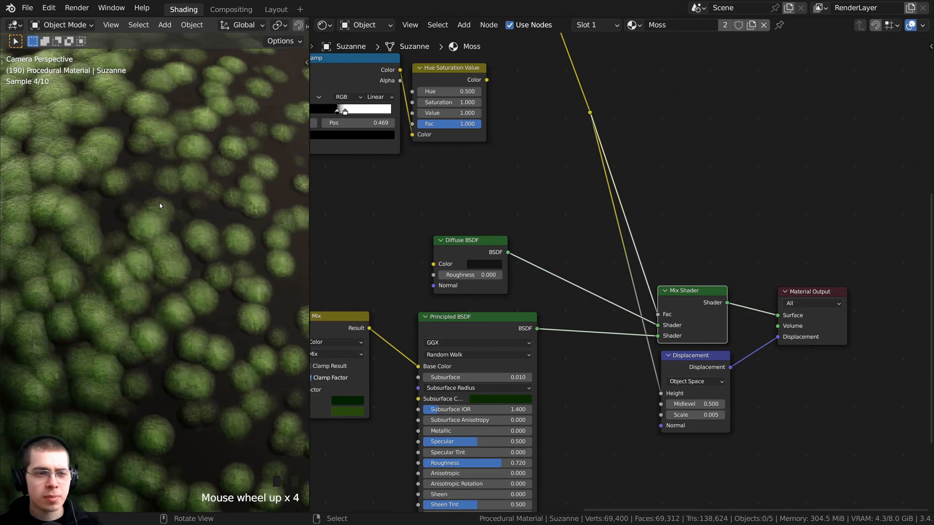
pyautogui.scroll(-4, 144, 191)
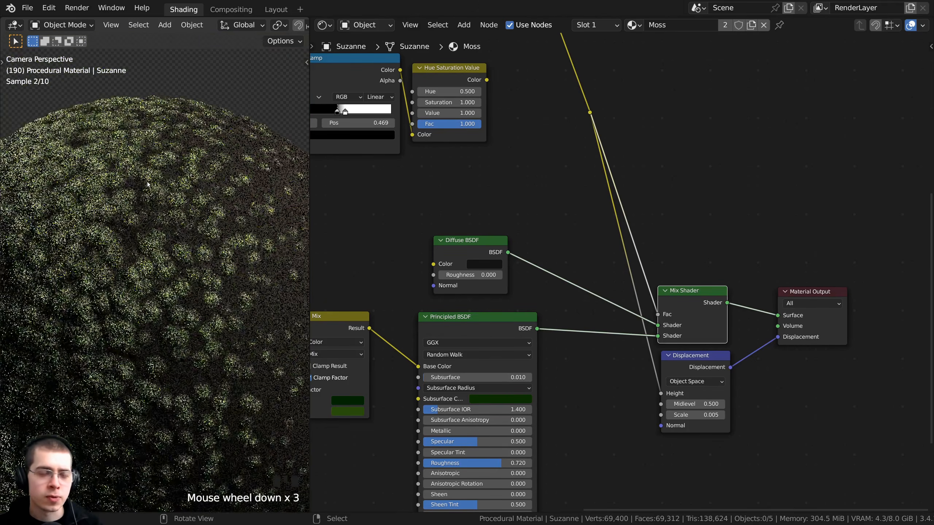
pyautogui.scroll(-2, 521, 195)
# Step: Review the gradient mask's node chain from the Mapping node through the Voronoi Texture to the Gradient Texture
pyautogui.moveTo(521, 197); pyautogui.dragTo(695, 379, button='middle')
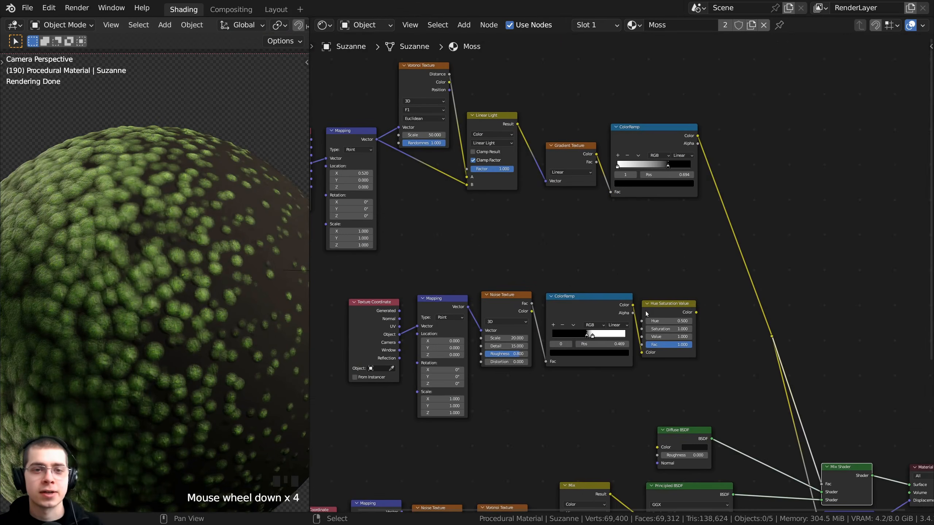
pyautogui.moveTo(603, 268); pyautogui.dragTo(695, 386, button='middle')
pyautogui.scroll(4, 694, 386)
pyautogui.moveTo(506, 266); pyautogui.dragTo(699, 237, button='middle')
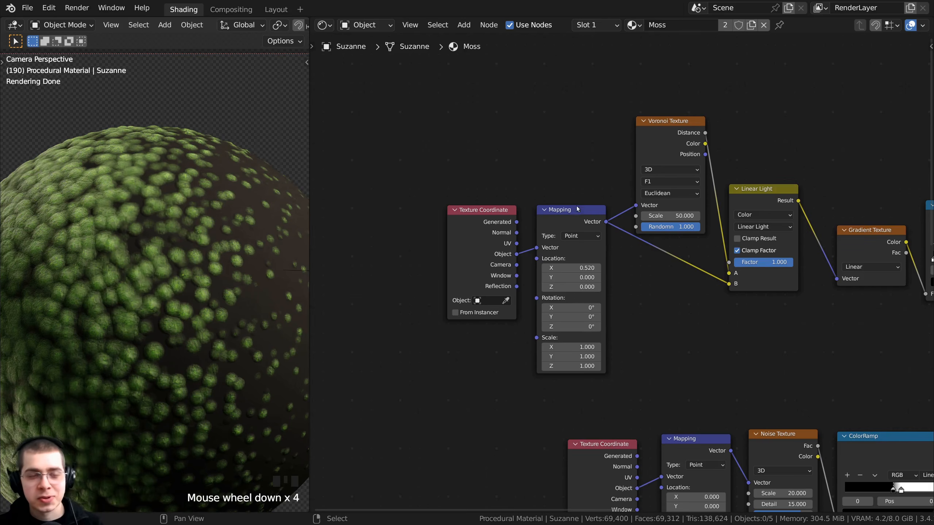
pyautogui.click(648, 155)
pyautogui.moveTo(619, 212); pyautogui.dragTo(565, 233, button='middle')
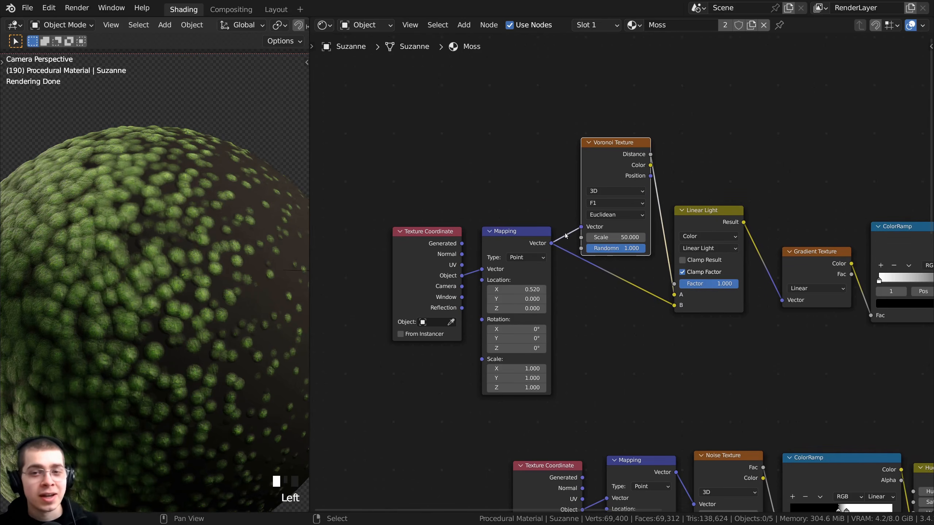
pyautogui.scroll(1, 604, 171)
pyautogui.moveTo(598, 168); pyautogui.dragTo(559, 162, button='middle')
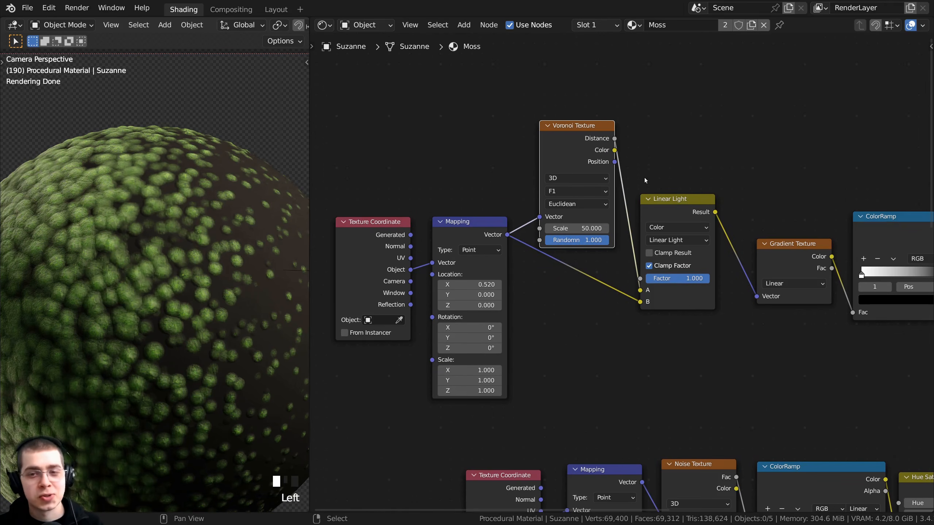
pyautogui.click(784, 252)
# Step: Add a Noise Texture and place it above the gradient mask's Mapping node
pyautogui.scroll(1, 446, 151)
pyautogui.moveTo(446, 151); pyautogui.dragTo(483, 141, button='middle')
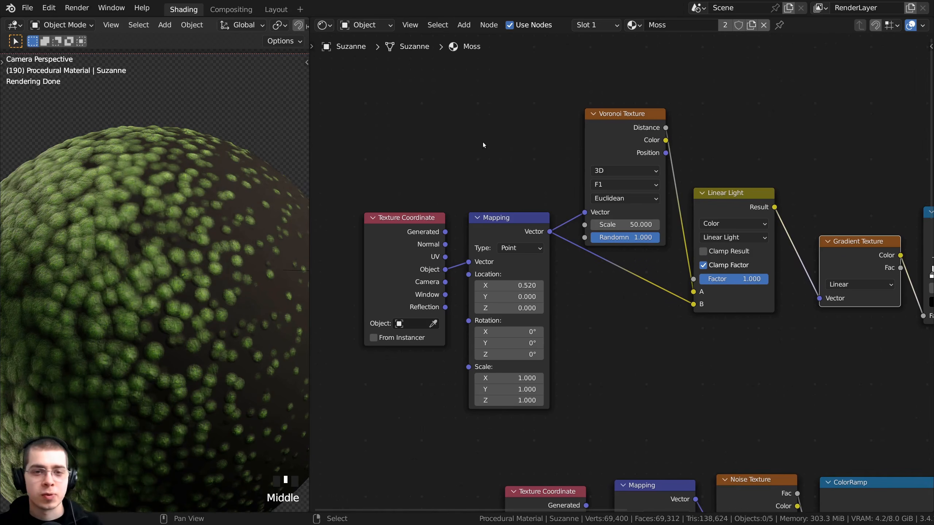
pyautogui.hotkey('shift', 'a')
pyautogui.click(483, 142)
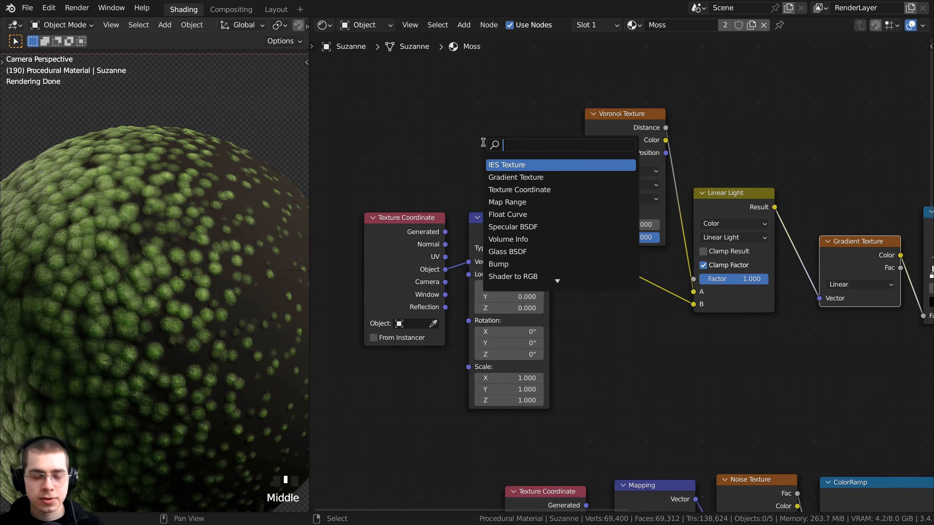
pyautogui.write('noise')
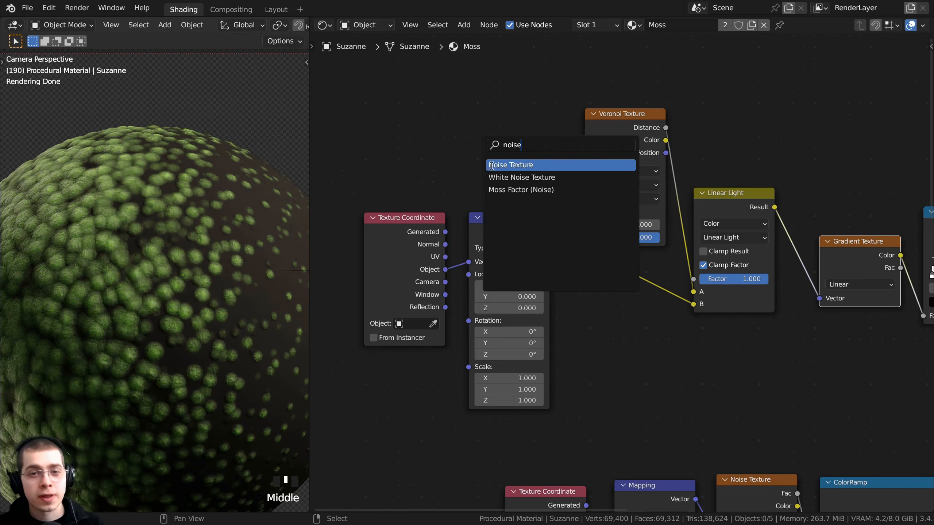
pyautogui.click(492, 164)
pyautogui.click(471, 97)
pyautogui.scroll(-4, 423, 161)
pyautogui.moveTo(422, 161); pyautogui.dragTo(519, 187, button='middle')
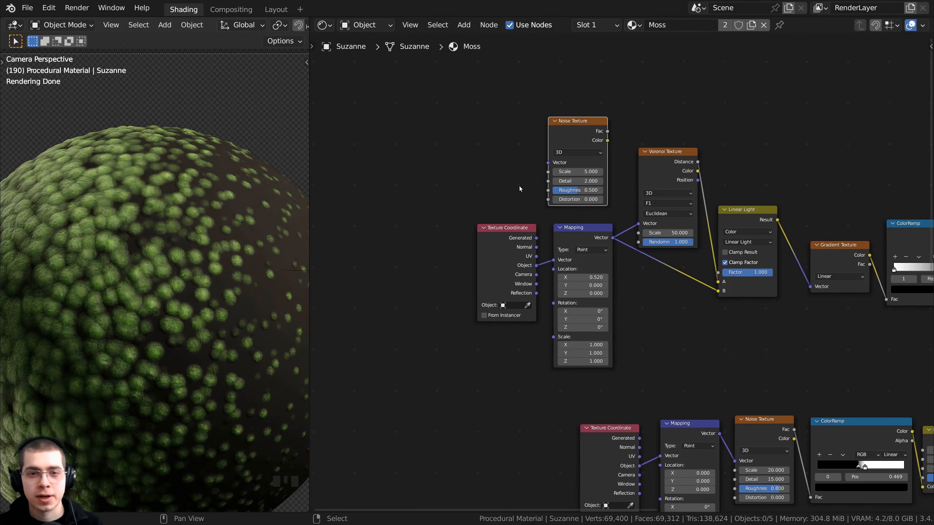
# Step: Insert the Noise Texture between the Mapping node and the Voronoi Texture and inspect the distorted moss on the sphere
pyautogui.moveTo(532, 146); pyautogui.dragTo(633, 183)
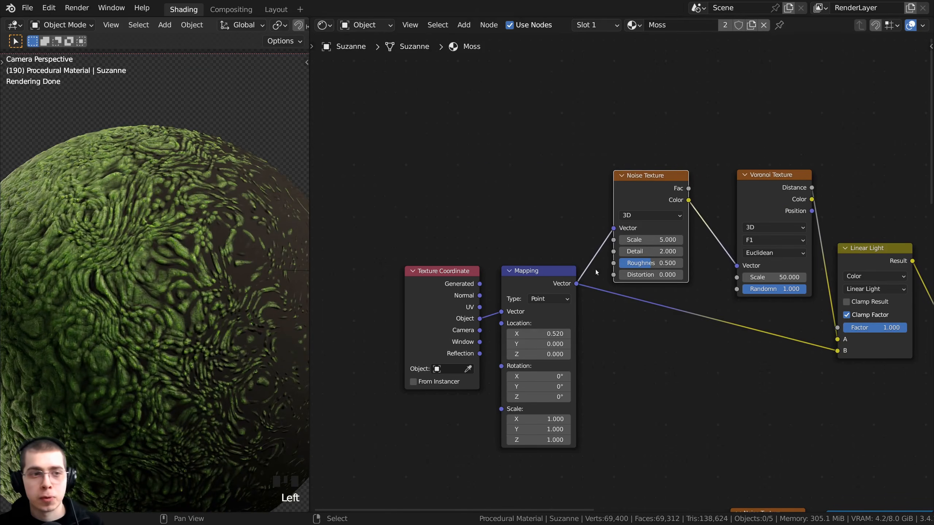
pyautogui.scroll(-1, 143, 179)
pyautogui.keyDown('shift'); pyautogui.moveTo(143, 179); pyautogui.dragTo(143, 210, button='middle'); pyautogui.keyUp('shift')
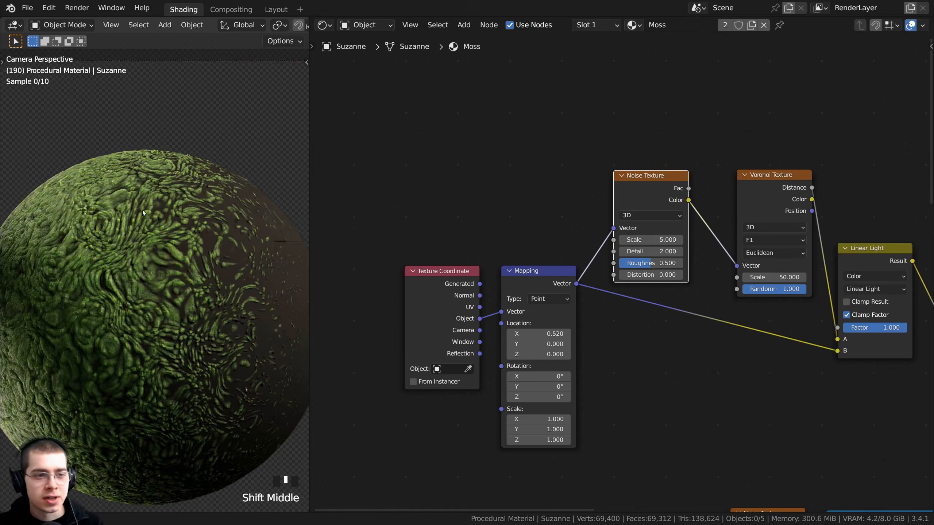
pyautogui.scroll(2, 142, 211)
pyautogui.scroll(1, 570, 222)
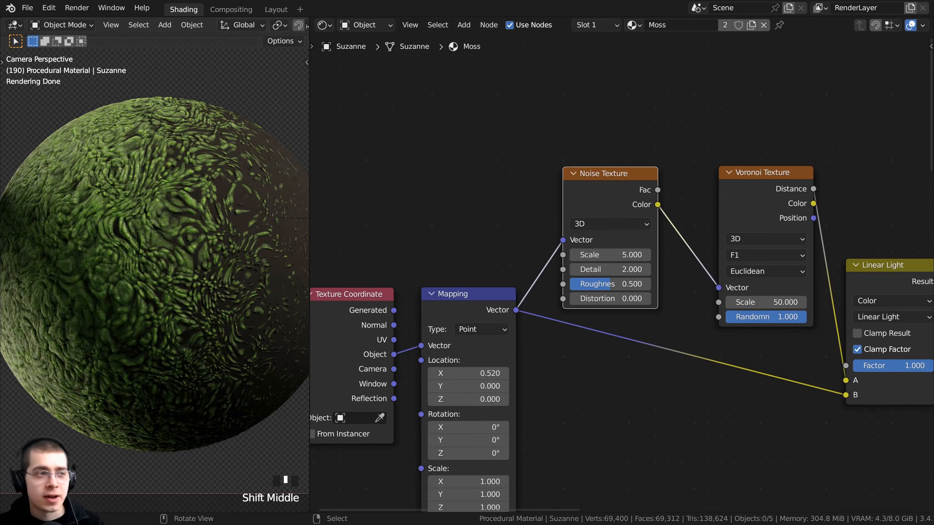
pyautogui.keyDown('shift'); pyautogui.moveTo(672, 158); pyautogui.dragTo(656, 141, button='middle'); pyautogui.keyUp('shift')
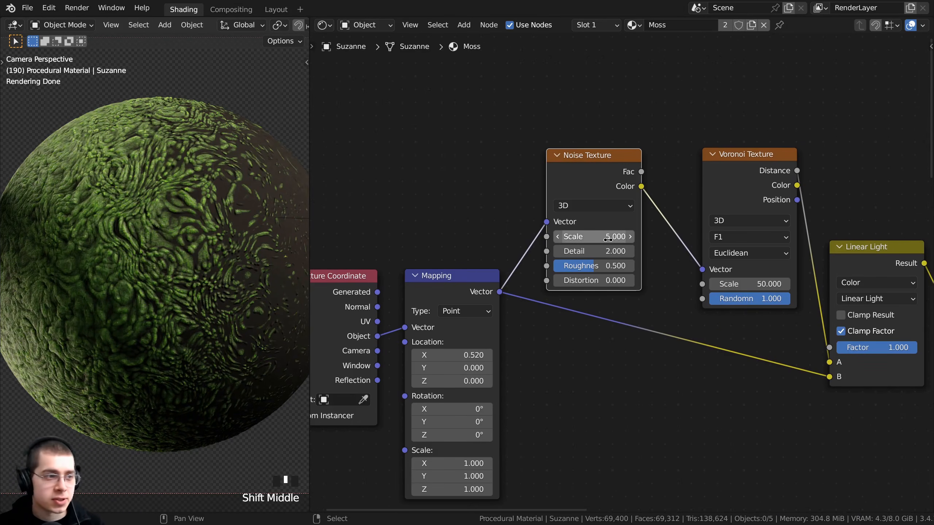
# Step: Set the new Noise Texture's Roughness to 0.76 and Detail to 15 and check the moss up close and from afar
pyautogui.click(590, 266)
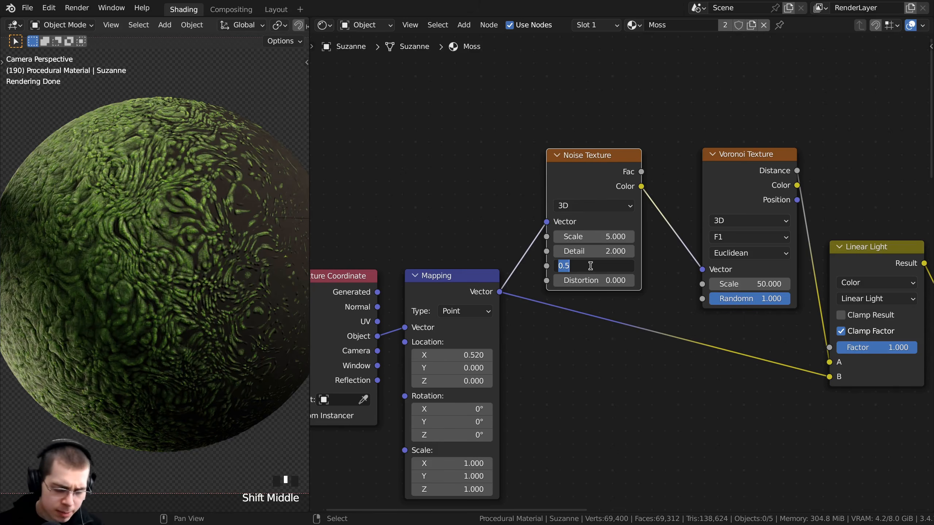
pyautogui.press('BackSpace')
pyautogui.write('.7')
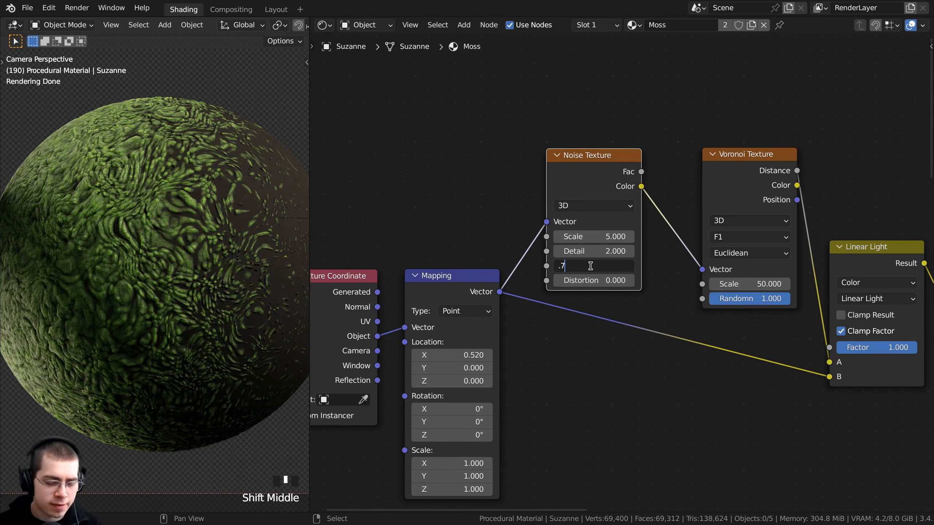
pyautogui.write('6')
pyautogui.press('Return')
pyautogui.scroll(2, 586, 256)
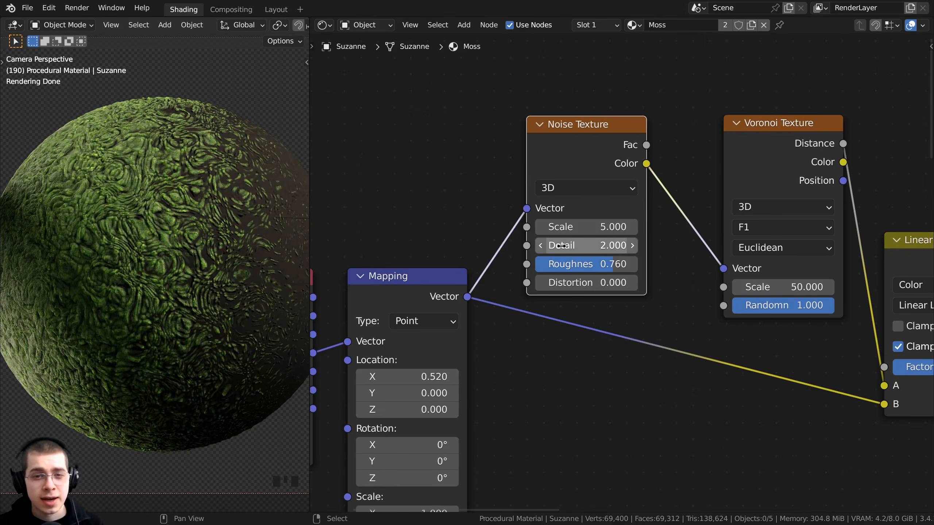
pyautogui.click(561, 246)
pyautogui.write('15')
pyautogui.press('Return')
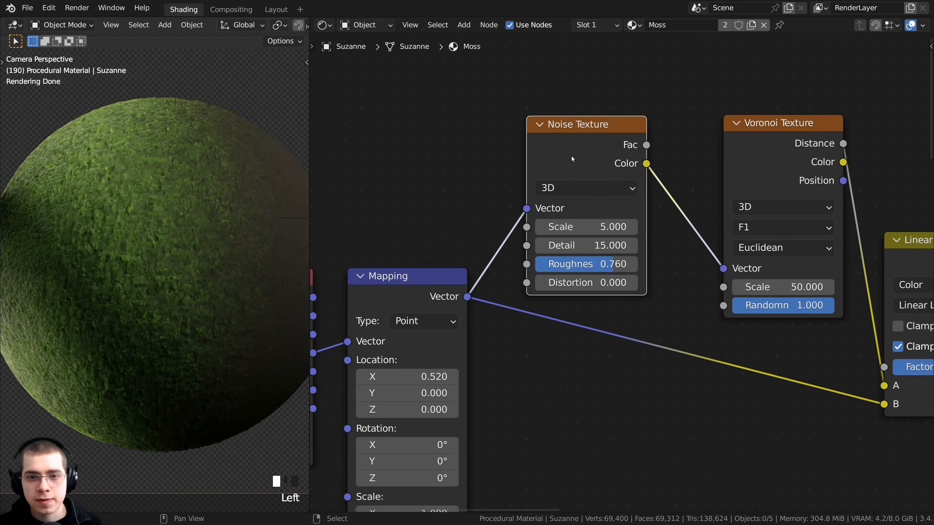
pyautogui.scroll(-2, 588, 196)
pyautogui.scroll(-2, 183, 233)
pyautogui.scroll(-3, 184, 233)
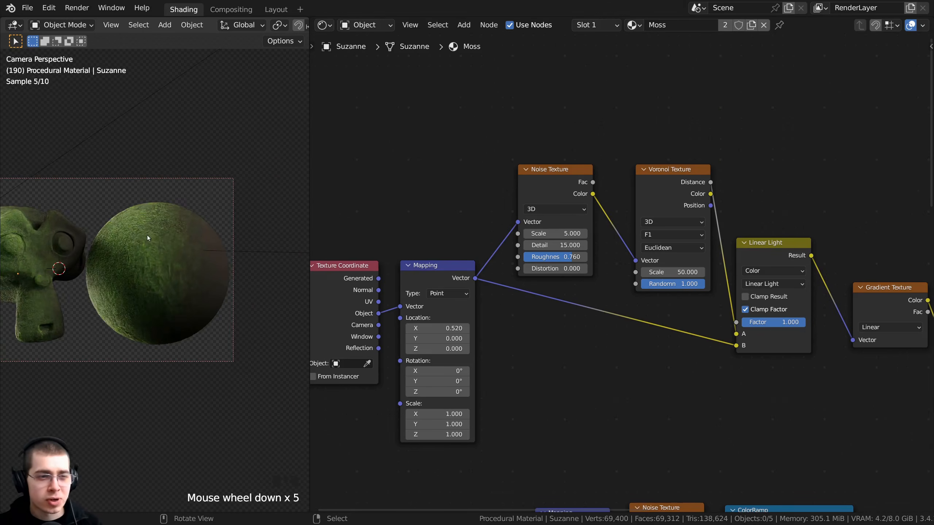
pyautogui.scroll(6, 159, 234)
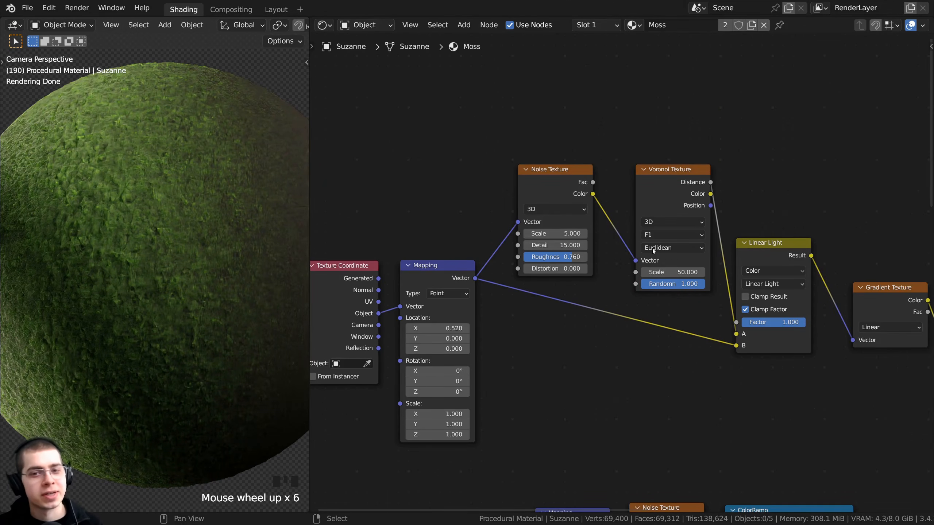
# Step: Duplicate the Linear Light mix node and insert the copy between the Noise Texture and the Voronoi Texture
pyautogui.moveTo(660, 206); pyautogui.dragTo(658, 206)
pyautogui.moveTo(688, 227); pyautogui.dragTo(686, 211, button='middle')
pyautogui.scroll(1, 686, 212)
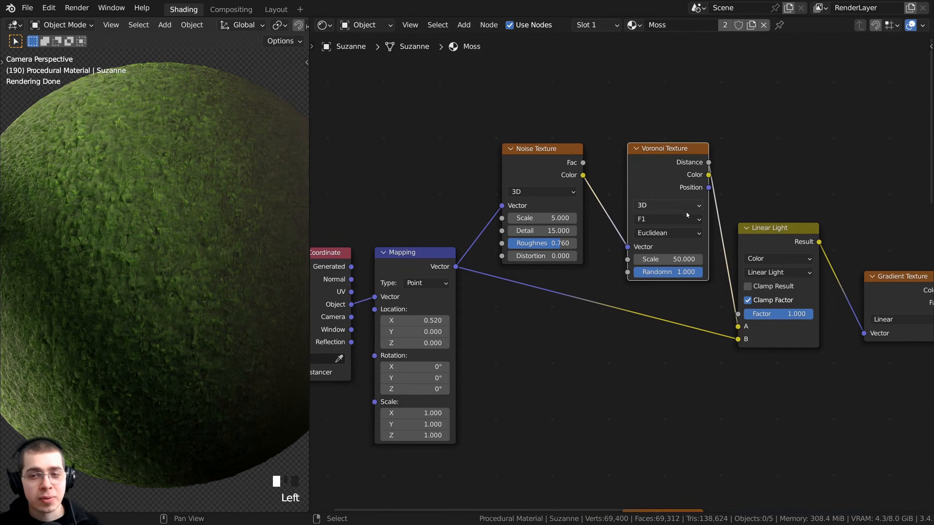
pyautogui.click(774, 238)
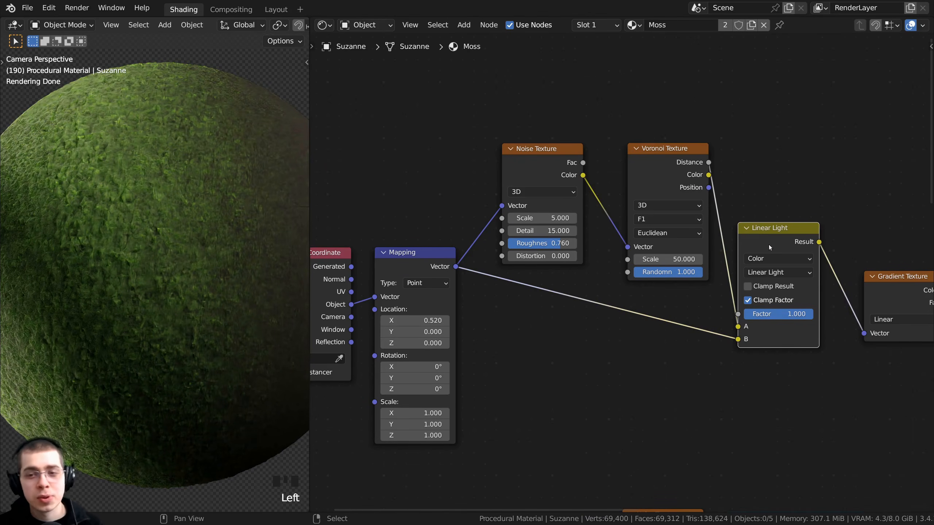
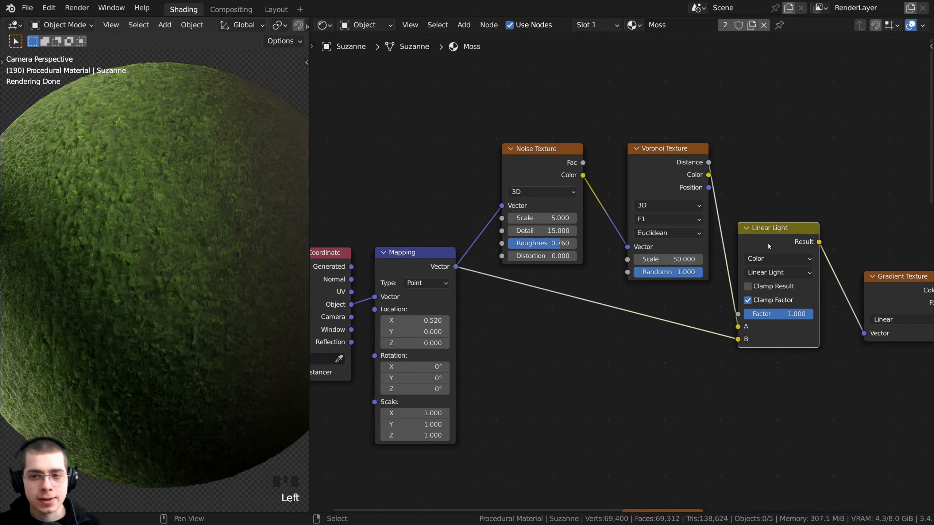
pyautogui.moveTo(769, 246); pyautogui.dragTo(793, 246)
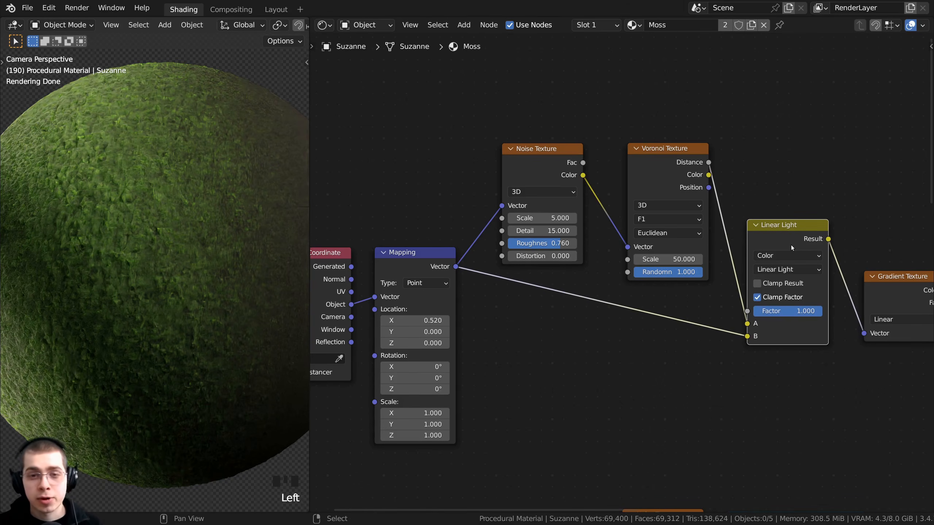
pyautogui.hotkey('shift', 'd')
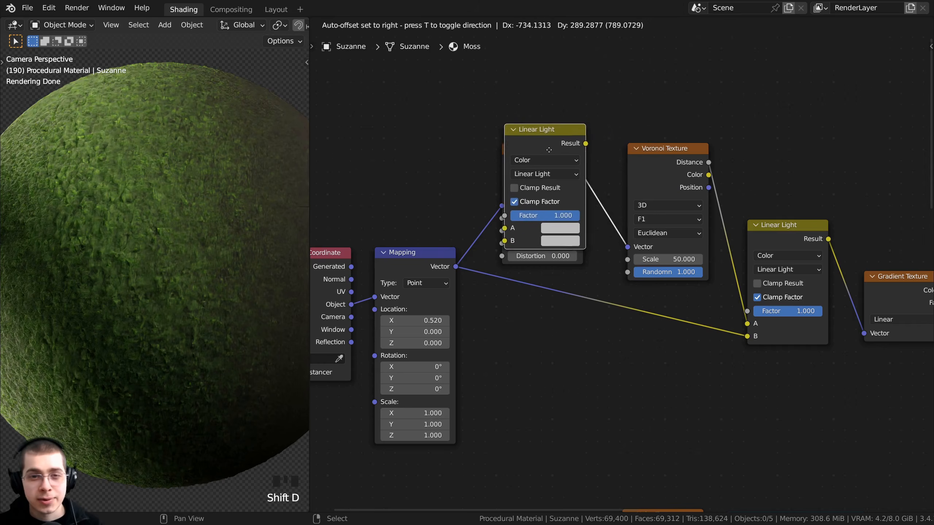
pyautogui.click(624, 155)
pyautogui.moveTo(624, 155); pyautogui.dragTo(664, 157)
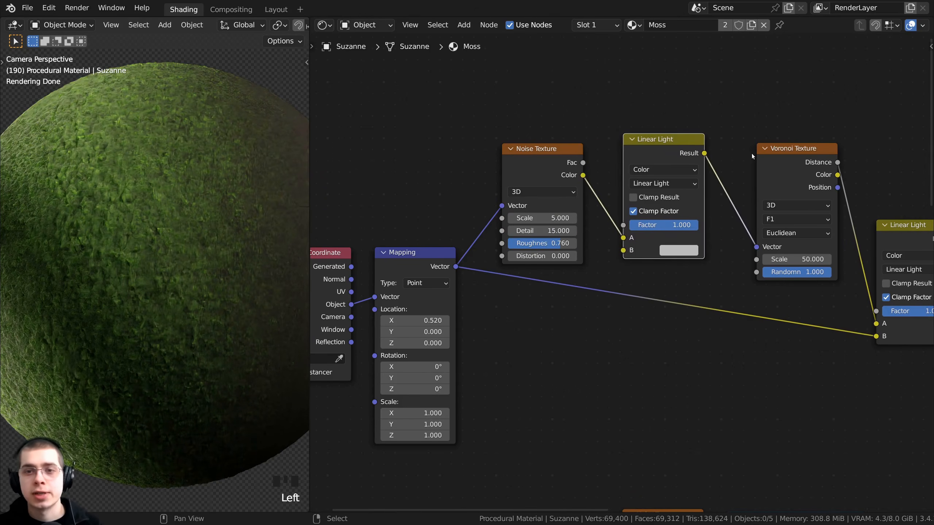
pyautogui.click(752, 153)
# Step: Connect the Mapping node's Vector output to the B input of the duplicated Linear Light node
pyautogui.scroll(-2, 423, 223)
pyautogui.moveTo(417, 224); pyautogui.dragTo(479, 209, button='middle')
pyautogui.moveTo(471, 247); pyautogui.dragTo(661, 228)
pyautogui.scroll(1, 483, 261)
pyautogui.moveTo(661, 228); pyautogui.dragTo(606, 271, button='middle')
pyautogui.scroll(2, 567, 191)
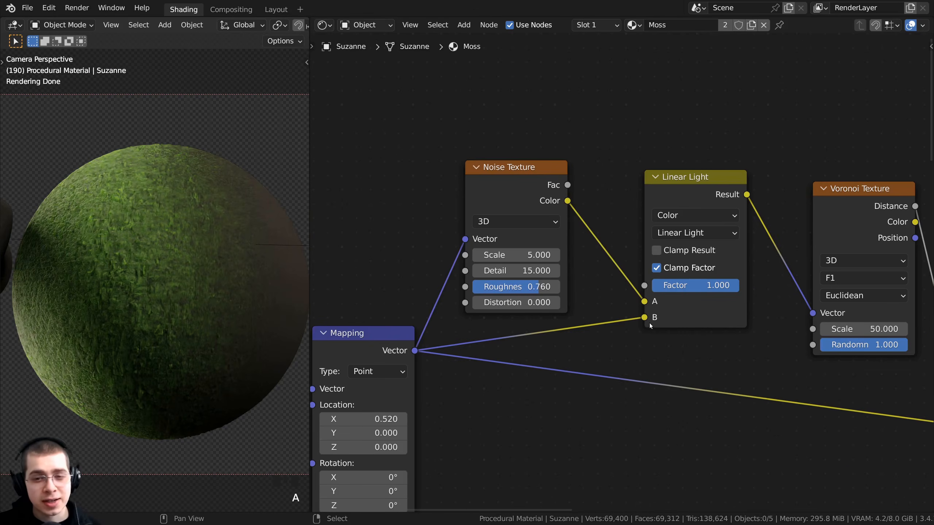
# Step: Connect the Noise Texture's Fac to B and the Mapping node's Vector to A on the duplicated Linear Light node
pyautogui.click(511, 202)
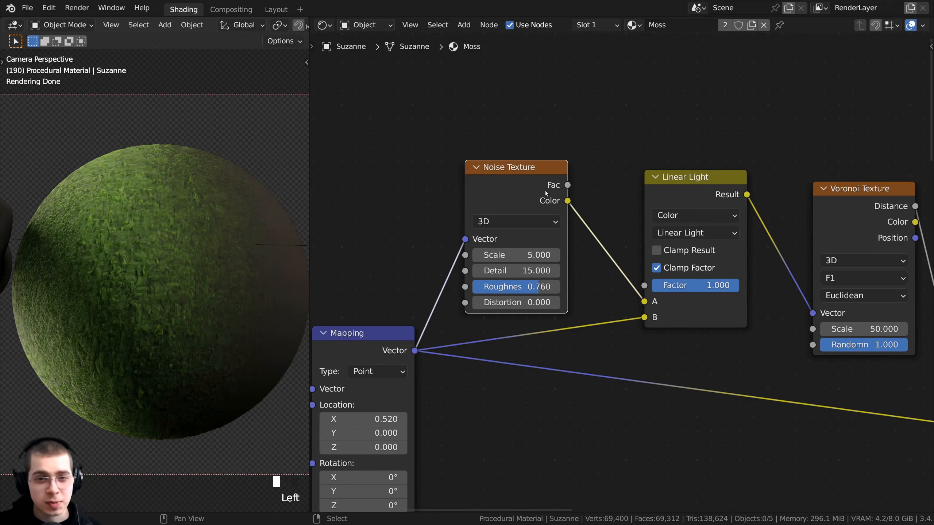
pyautogui.moveTo(569, 190); pyautogui.dragTo(614, 313)
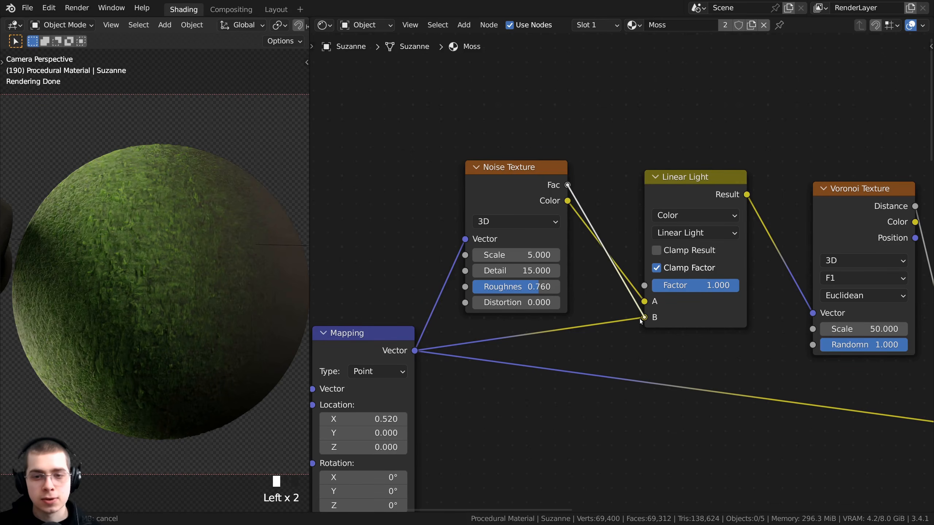
pyautogui.moveTo(640, 318); pyautogui.dragTo(591, 300)
pyautogui.moveTo(401, 328); pyautogui.dragTo(495, 278, button='middle')
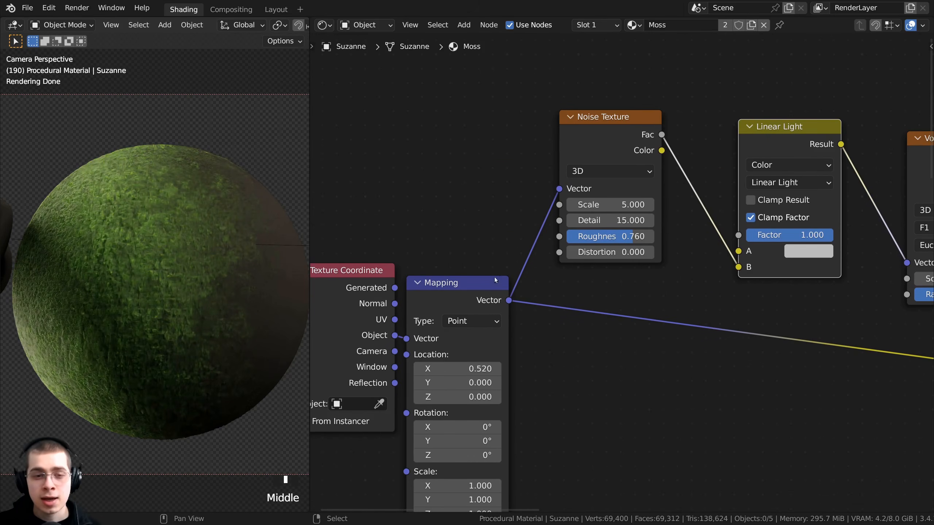
pyautogui.click(473, 286)
pyautogui.moveTo(509, 300); pyautogui.dragTo(738, 251)
pyautogui.moveTo(826, 231); pyautogui.dragTo(675, 248, button='middle')
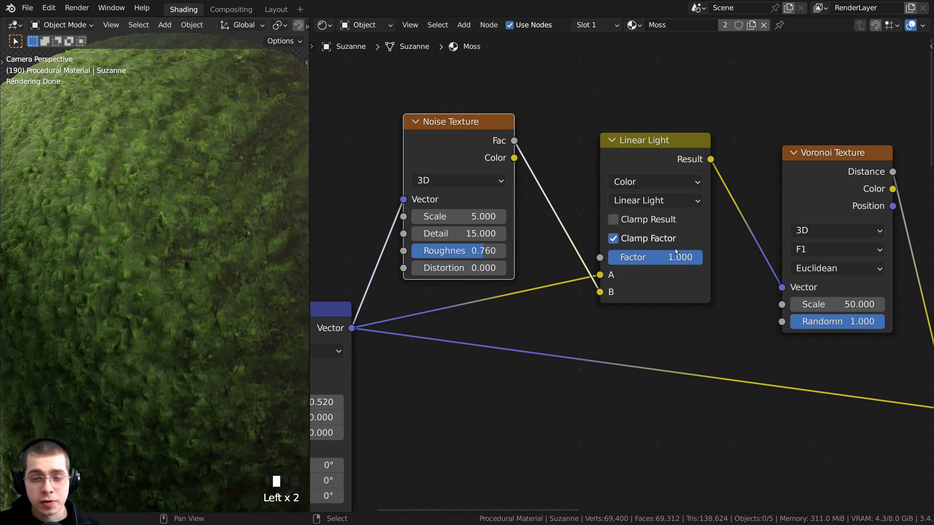
# Step: Lower the duplicated Linear Light node's Factor to 0 and inspect the undistorted Voronoi moss clumps
pyautogui.moveTo(676, 250); pyautogui.dragTo(605, 252)
pyautogui.scroll(-2, 224, 253)
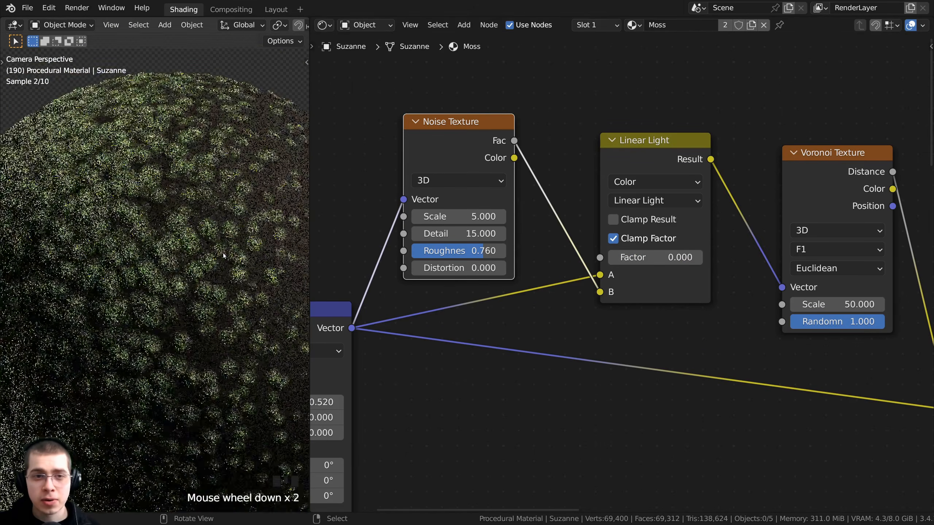
pyautogui.scroll(-2, 223, 253)
pyautogui.keyDown('shift'); pyautogui.moveTo(224, 253); pyautogui.dragTo(203, 242, button='middle'); pyautogui.keyUp('shift')
pyautogui.scroll(2, 203, 242)
pyautogui.moveTo(452, 153); pyautogui.dragTo(453, 142)
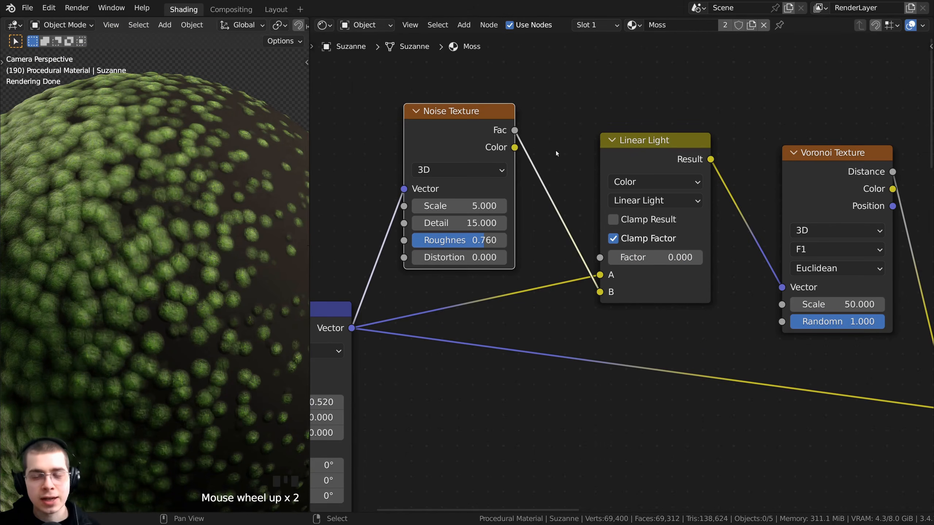
pyautogui.scroll(1, 209, 182)
pyautogui.moveTo(840, 185); pyautogui.dragTo(821, 147)
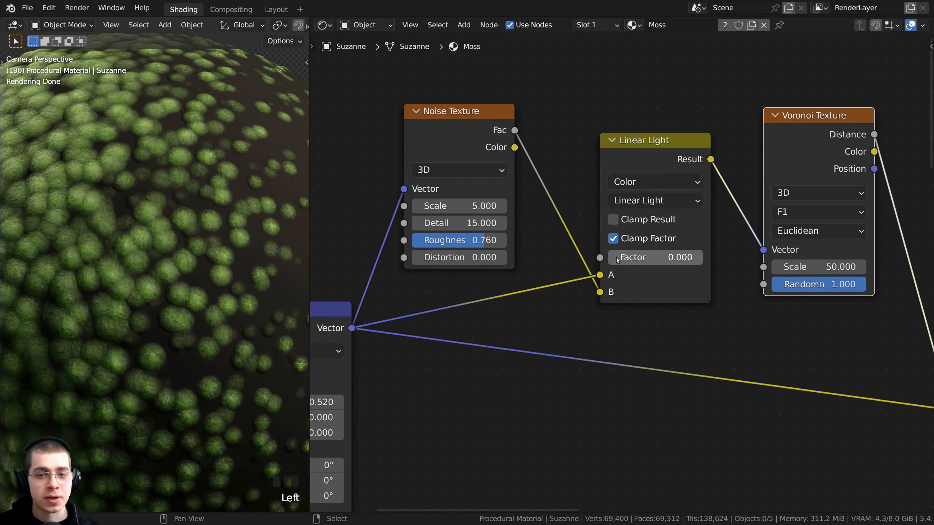
# Step: Raise the duplicated Linear Light node's Factor to 1 and inspect the fully noise-distorted moss
pyautogui.moveTo(633, 258); pyautogui.dragTo(702, 262)
pyautogui.moveTo(495, 178); pyautogui.dragTo(495, 148)
pyautogui.scroll(-2, 110, 334)
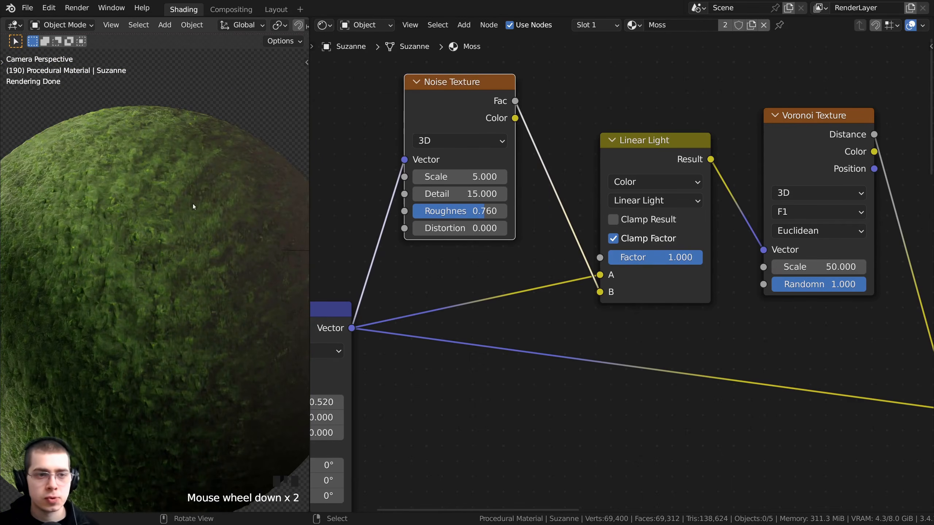
pyautogui.scroll(1, 607, 273)
# Step: Set the duplicated Linear Light node's Factor to 0.1 and examine the moss clumps on the sphere
pyautogui.click(644, 257)
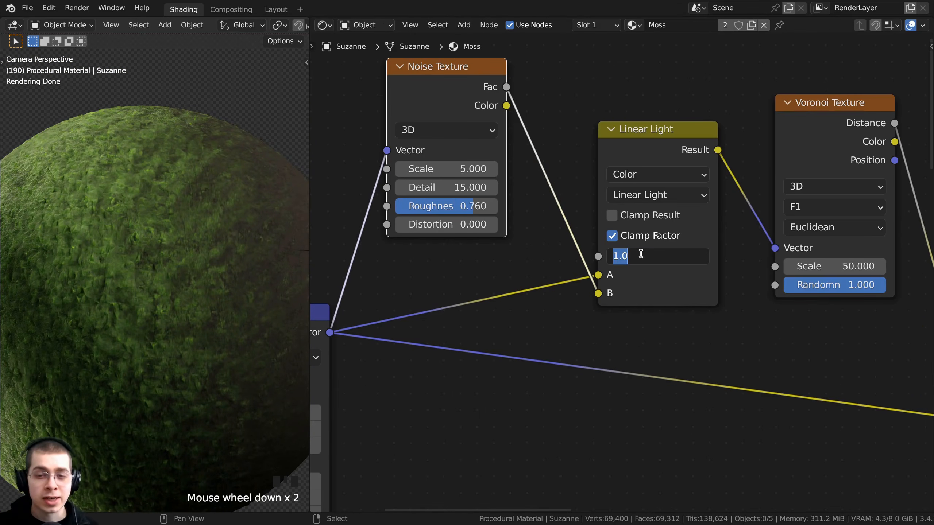
pyautogui.write('.1')
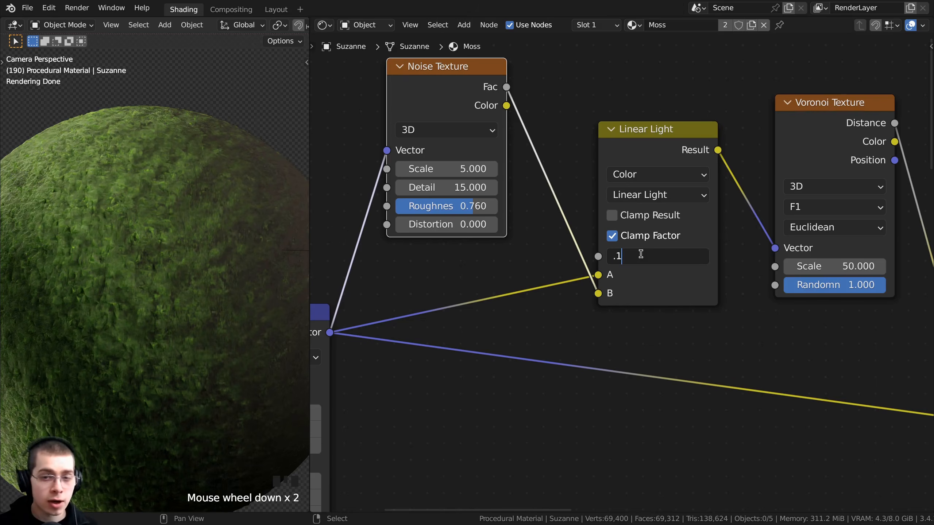
pyautogui.press('Return')
pyautogui.scroll(-3, 190, 258)
pyautogui.scroll(3, 248, 280)
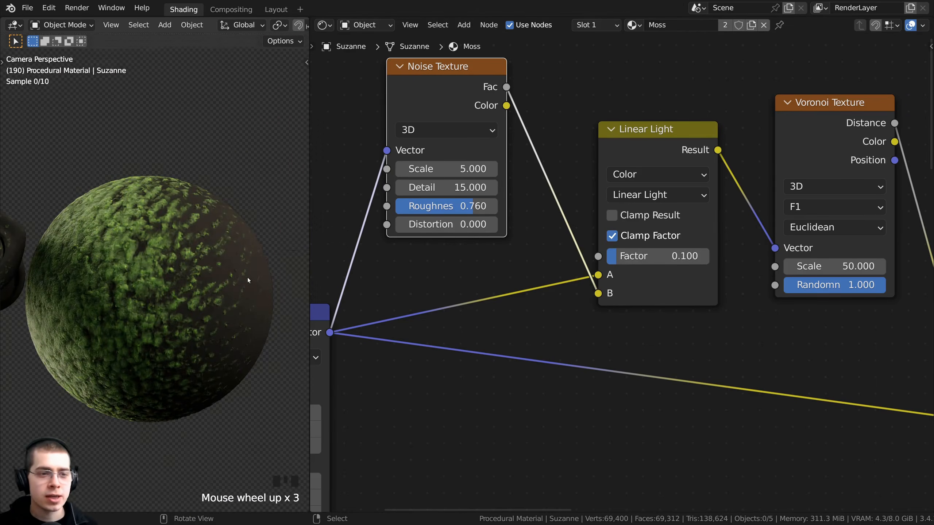
pyautogui.scroll(1, 246, 242)
pyautogui.keyDown('shift'); pyautogui.moveTo(246, 242); pyautogui.dragTo(312, 302, button='middle'); pyautogui.keyUp('shift')
pyautogui.scroll(4, 199, 184)
pyautogui.scroll(-2, 130, 286)
# Step: Review the mask's node chain from the Noise Texture through both Linear Light nodes and the Voronoi Texture to the Gradient Texture
pyautogui.moveTo(449, 146); pyautogui.dragTo(406, 176, button='middle')
pyautogui.scroll(-1, 417, 169)
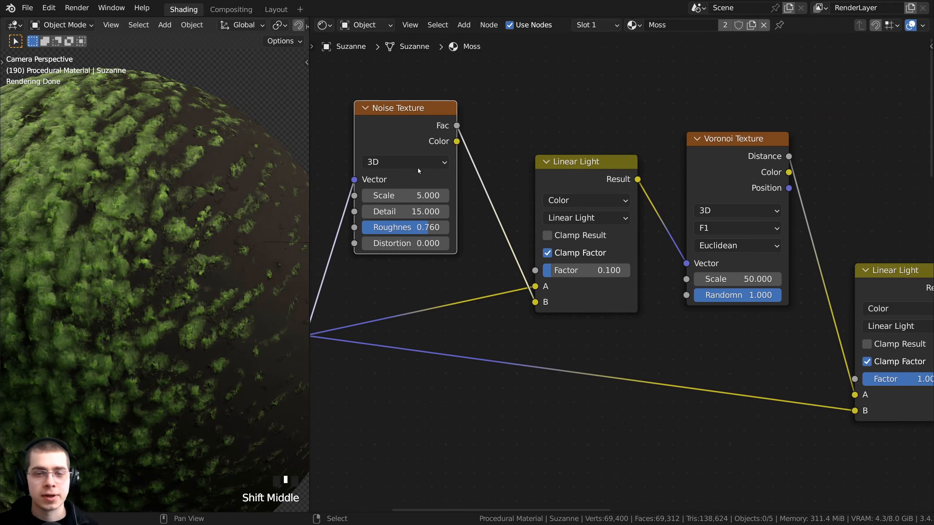
pyautogui.moveTo(401, 140); pyautogui.dragTo(440, 142)
pyautogui.click(589, 165)
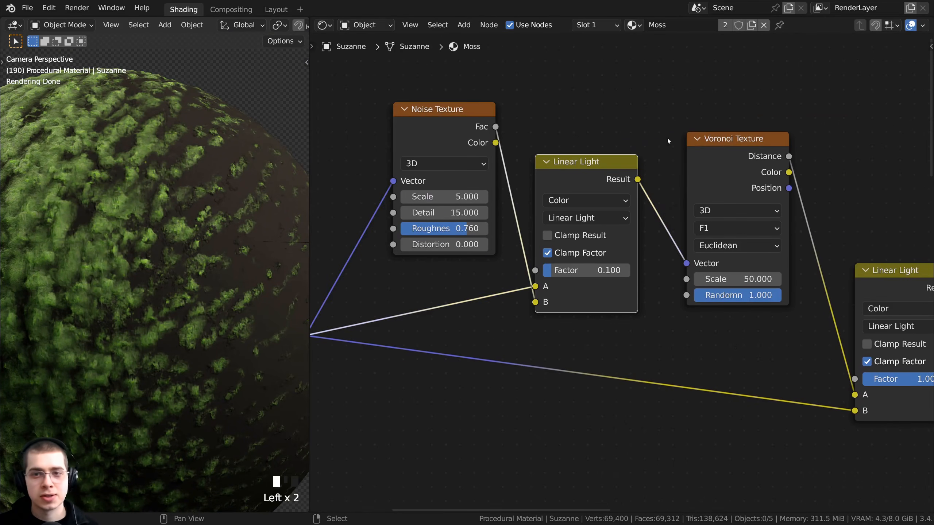
pyautogui.click(721, 163)
pyautogui.scroll(-1, 658, 267)
pyautogui.moveTo(655, 272); pyautogui.dragTo(474, 231, button='middle')
pyautogui.moveTo(558, 143); pyautogui.dragTo(572, 151)
pyautogui.moveTo(701, 226); pyautogui.dragTo(627, 187, button='middle')
pyautogui.click(754, 248)
pyautogui.moveTo(498, 173); pyautogui.dragTo(688, 225, button='middle')
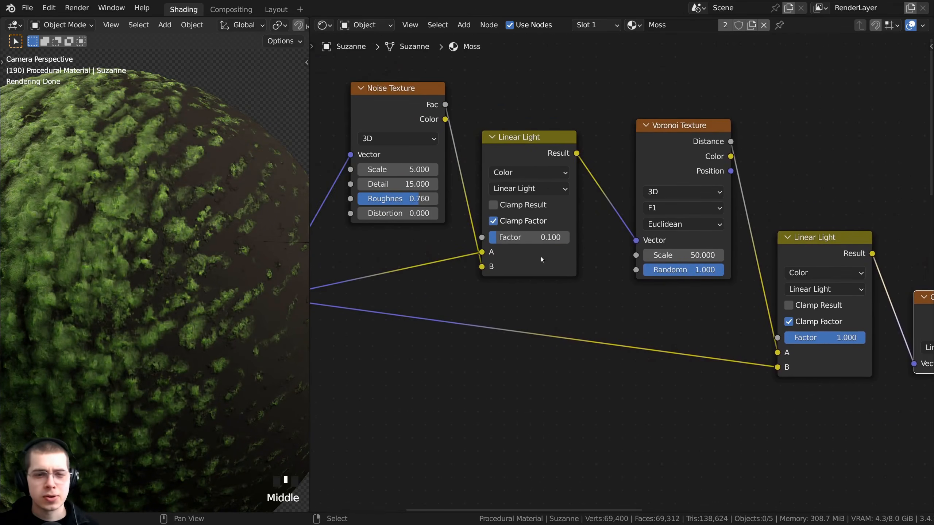
# Step: Try a Factor of about 0.029 on the Linear Light node between the Noise and Voronoi textures
pyautogui.scroll(1, 540, 259)
pyautogui.moveTo(515, 229)
pyautogui.mouseDown()
pyautogui.moveTo(532, 228)
pyautogui.moveTo(507, 228)
pyautogui.mouseUp()
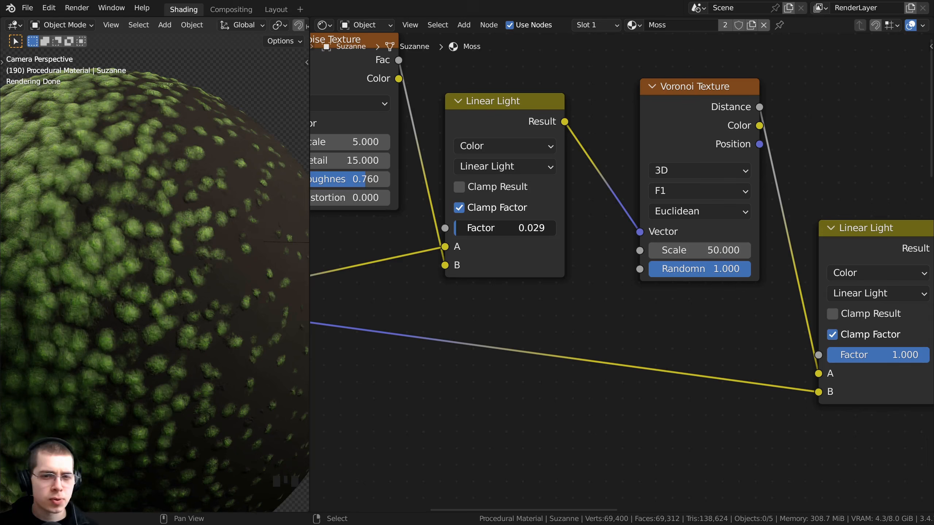
pyautogui.rightClick(507, 228)
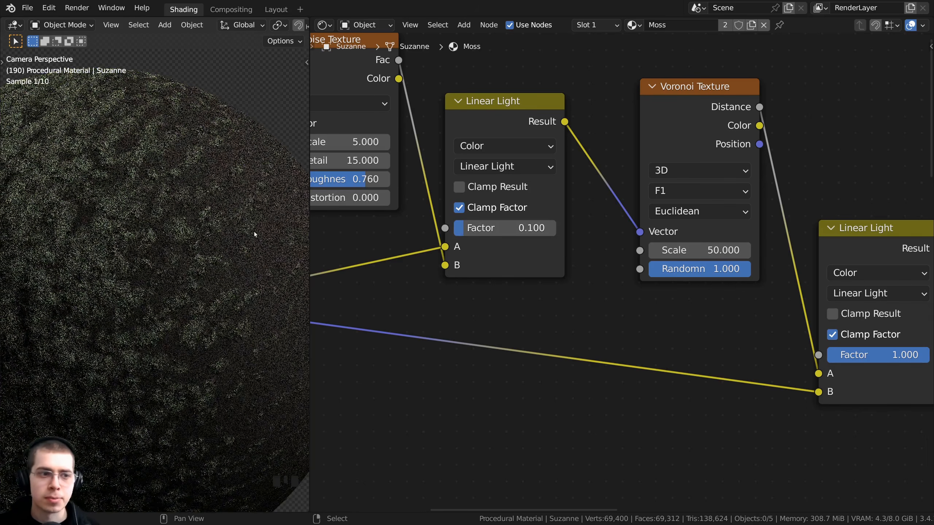
# Step: Look over the finished gradient mask chain and the lower noise chain ending in the Hue Saturation Value node
pyautogui.scroll(-7, 565, 249)
pyautogui.moveTo(566, 250); pyautogui.dragTo(495, 232, button='middle')
pyautogui.scroll(-1, 625, 274)
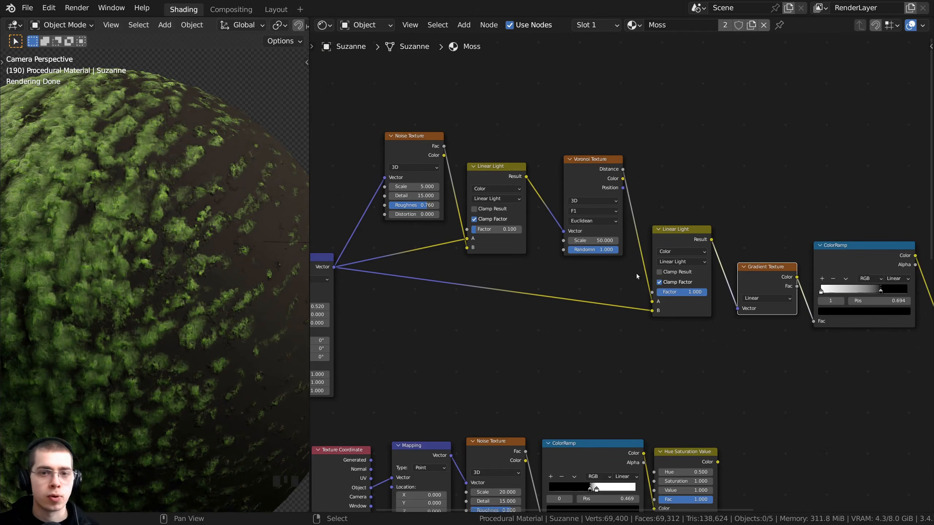
pyautogui.scroll(-1, 634, 273)
pyautogui.moveTo(589, 265); pyautogui.dragTo(564, 261, button='middle')
pyautogui.press('a')
pyautogui.moveTo(722, 378); pyautogui.dragTo(686, 309, button='middle')
pyautogui.scroll(1, 622, 278)
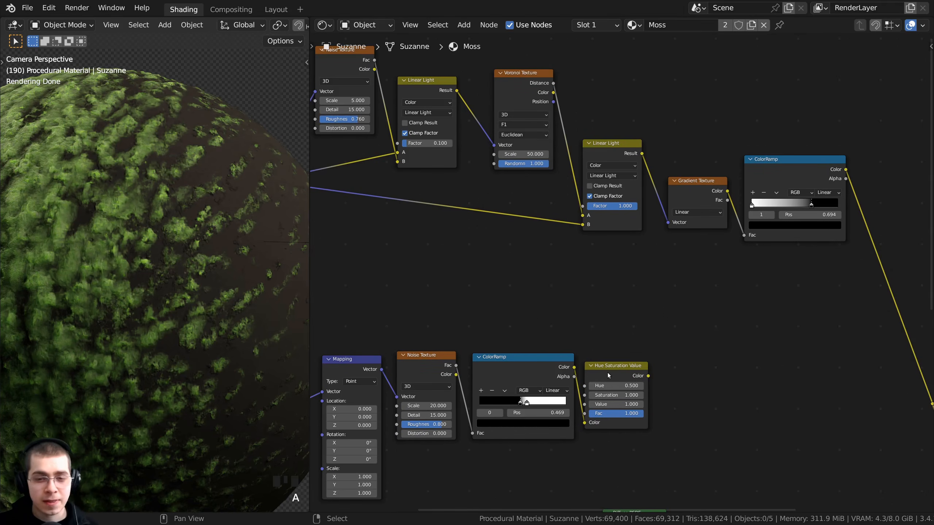
# Step: Duplicate the Hue Saturation Value node at the end of the lower noise chain
pyautogui.click(607, 372)
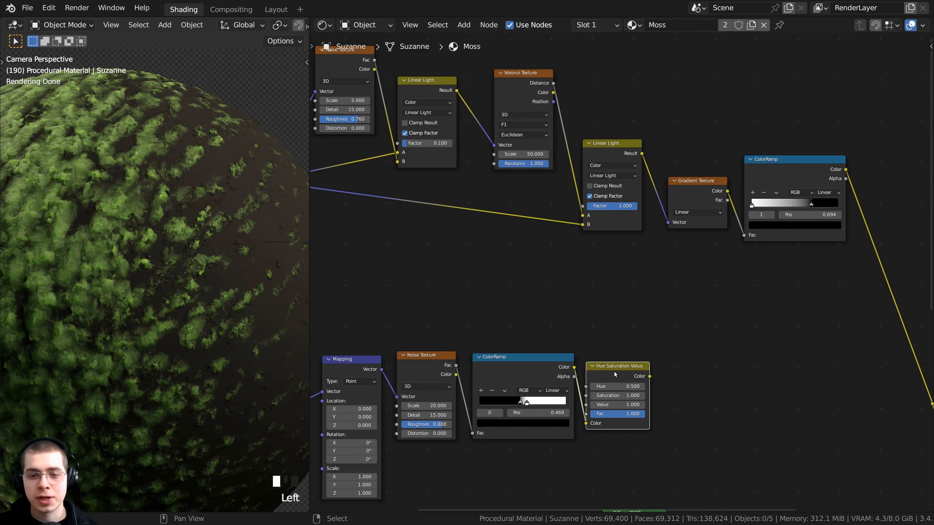
pyautogui.moveTo(613, 375); pyautogui.dragTo(599, 261, button='middle')
pyautogui.scroll(1, 600, 262)
pyautogui.press('a')
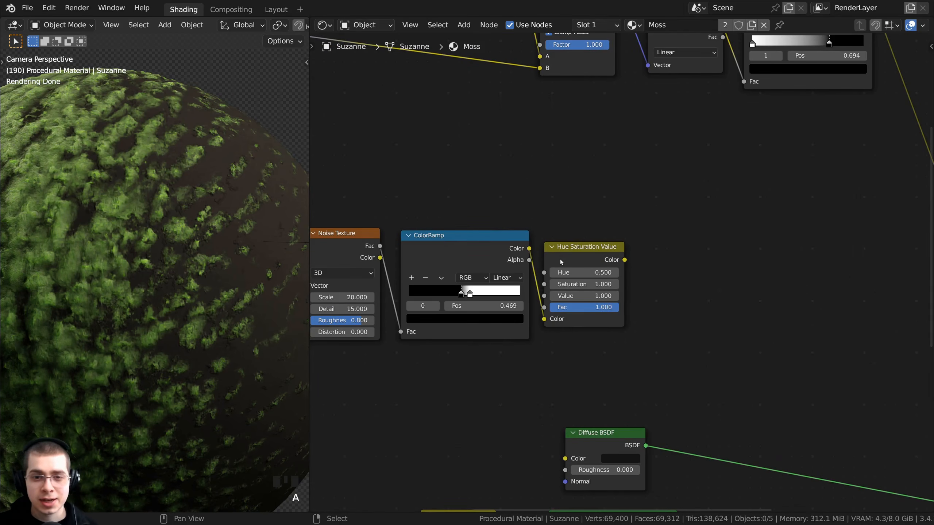
pyautogui.click(560, 260)
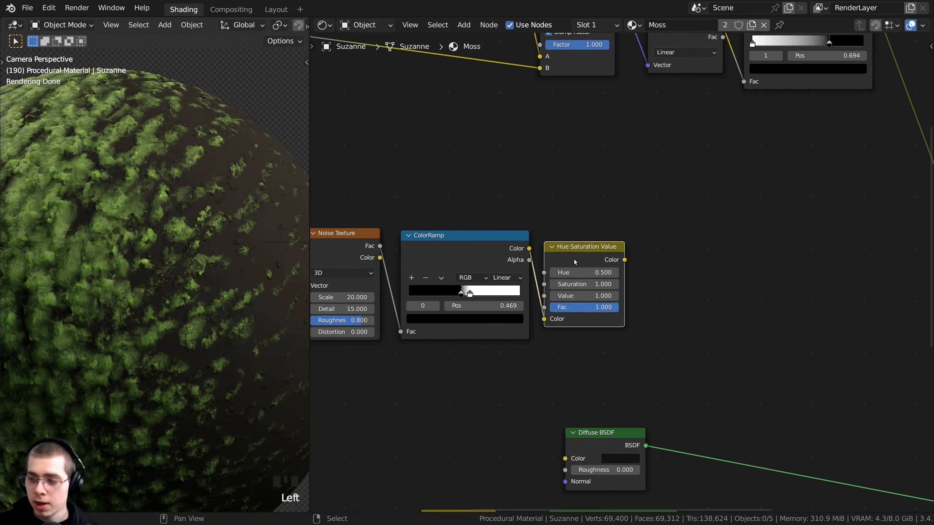
pyautogui.moveTo(574, 259); pyautogui.dragTo(576, 278, button='middle')
pyautogui.hotkey('shift', 'd')
pyautogui.click(784, 198)
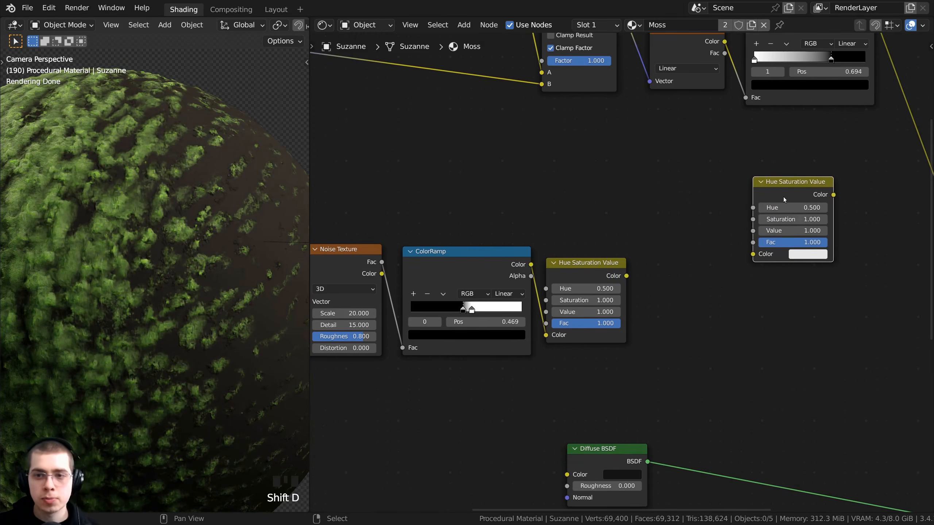
# Step: Insert the duplicated Hue Saturation Value node right after the gradient mask's ColorRamp
pyautogui.moveTo(784, 198); pyautogui.dragTo(603, 363, button='middle')
pyautogui.moveTo(604, 363); pyautogui.dragTo(741, 205)
pyautogui.click(734, 222)
pyautogui.moveTo(741, 205); pyautogui.dragTo(714, 215, button='middle')
pyautogui.scroll(-4, 181, 294)
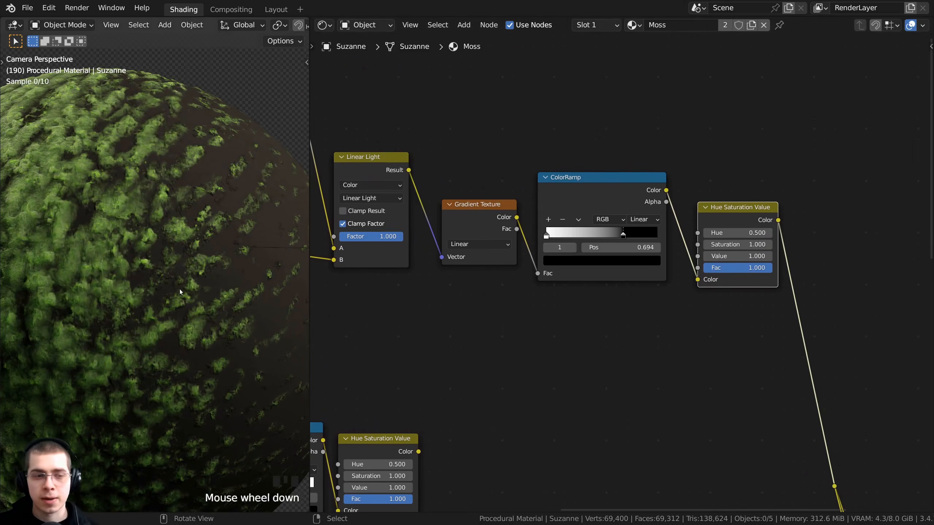
# Step: Try a Value of 1.230 on the gradient mask's Hue Saturation Value node
pyautogui.moveTo(754, 252)
pyautogui.mouseDown()
pyautogui.moveTo(783, 252)
pyautogui.moveTo(760, 253)
pyautogui.mouseUp()
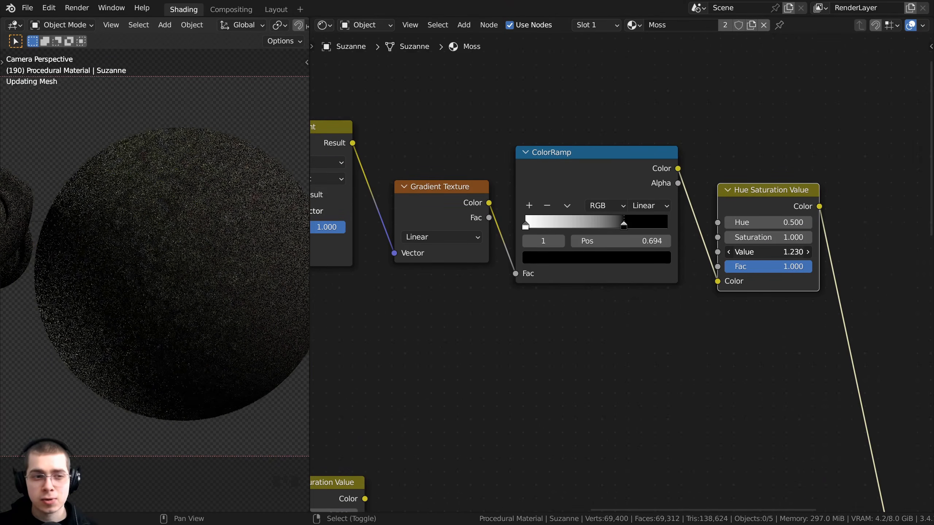
pyautogui.rightClick(760, 252)
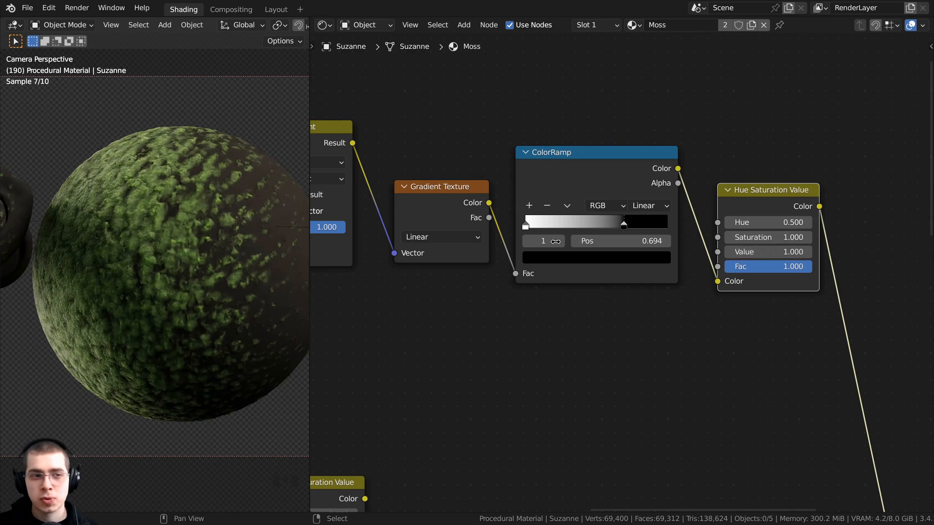
pyautogui.scroll(-3, 556, 274)
pyautogui.scroll(-4, 556, 277)
pyautogui.press('a')
# Step: Look over the complete node tree, from the mask chains to the moss shader nodes and the Material Output
pyautogui.moveTo(556, 277); pyautogui.dragTo(603, 247, button='middle')
pyautogui.scroll(-3, 618, 246)
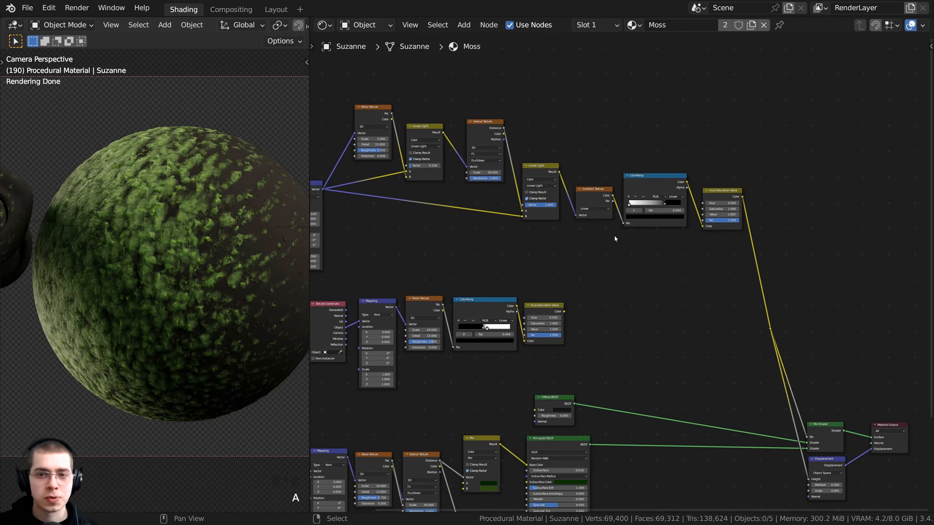
pyautogui.moveTo(485, 352); pyautogui.dragTo(521, 375, button='middle')
pyautogui.scroll(1, 521, 376)
pyautogui.scroll(-1, 511, 371)
pyautogui.scroll(-1, 448, 328)
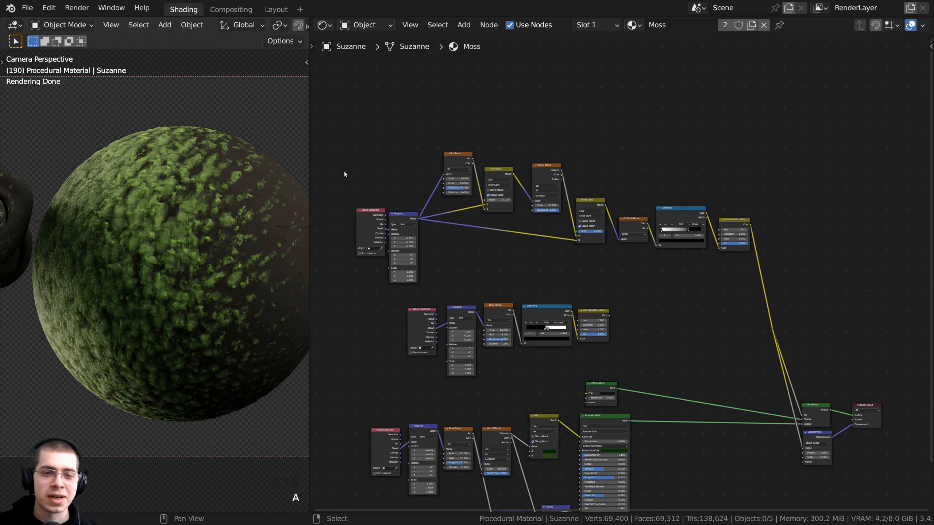
pyautogui.press('a')
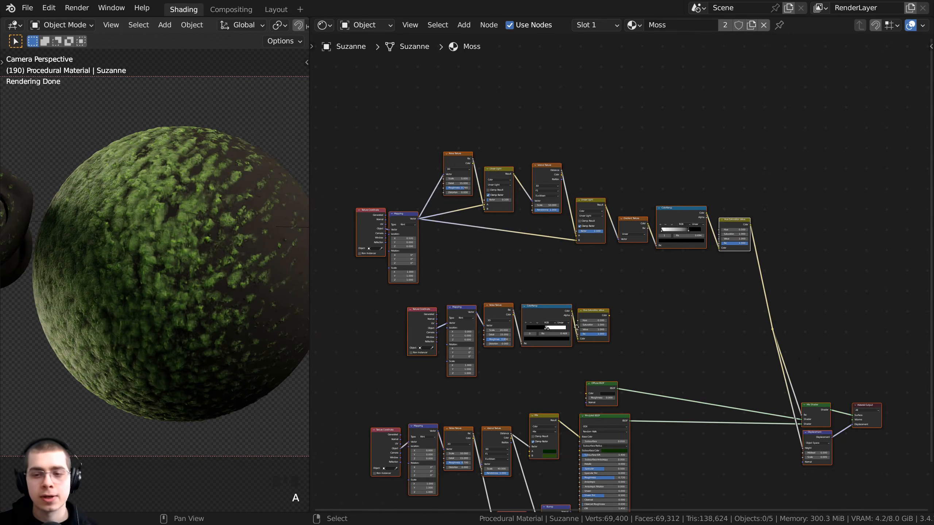
pyautogui.moveTo(602, 482); pyautogui.dragTo(581, 325, button='middle')
pyautogui.press('a')
# Step: Highlight the moss shader nodes from their Texture Coordinate through both Bump nodes to the Principled BSDF
pyautogui.moveTo(439, 344); pyautogui.dragTo(514, 339, button='middle')
pyautogui.press('b')
pyautogui.moveTo(366, 259); pyautogui.dragTo(700, 432)
pyautogui.press('g')
pyautogui.click(641, 407)
pyautogui.moveTo(541, 250); pyautogui.dragTo(543, 357, button='middle')
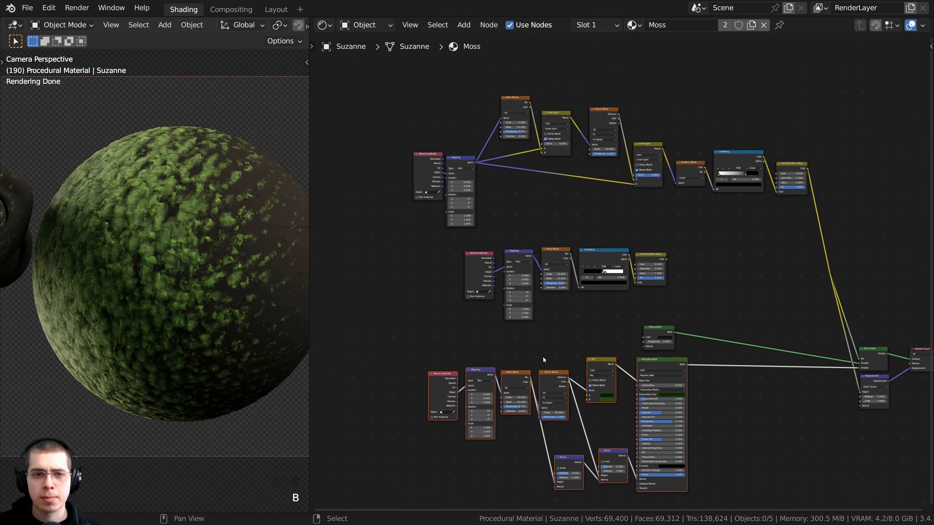
# Step: Highlight the unconnected noise mask chain from its Texture Coordinate to its Hue Saturation Value node
pyautogui.scroll(5, 534, 353)
pyautogui.press('a')
pyautogui.press('b')
pyautogui.moveTo(367, 245); pyautogui.dragTo(723, 312)
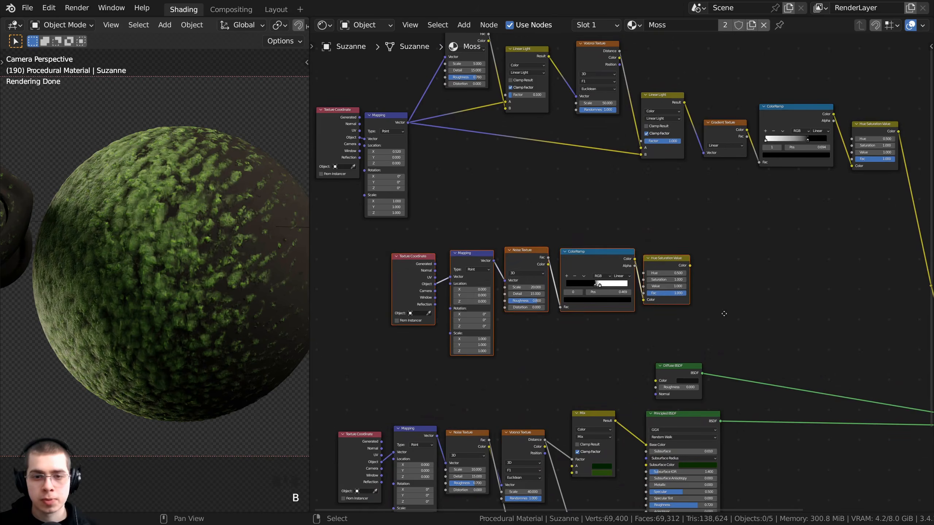
pyautogui.scroll(2, 695, 303)
pyautogui.scroll(-3, 642, 288)
pyautogui.press('a')
# Step: Highlight the gradient mask chain from its Texture Coordinate to the Hue Saturation Value node, and clear the selection
pyautogui.moveTo(572, 276); pyautogui.dragTo(581, 329, button='middle')
pyautogui.scroll(-3, 580, 329)
pyautogui.press('b')
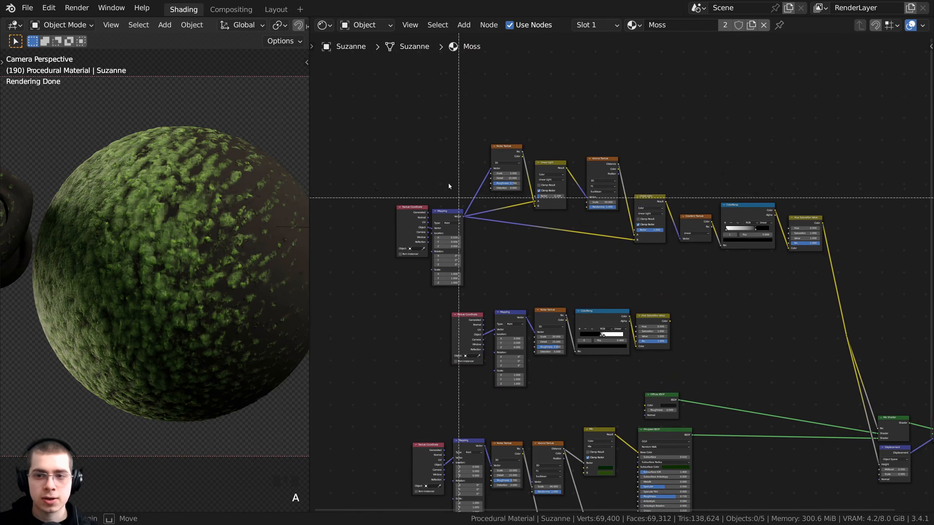
pyautogui.moveTo(365, 104); pyautogui.dragTo(838, 288)
pyautogui.press('g')
pyautogui.click(829, 276)
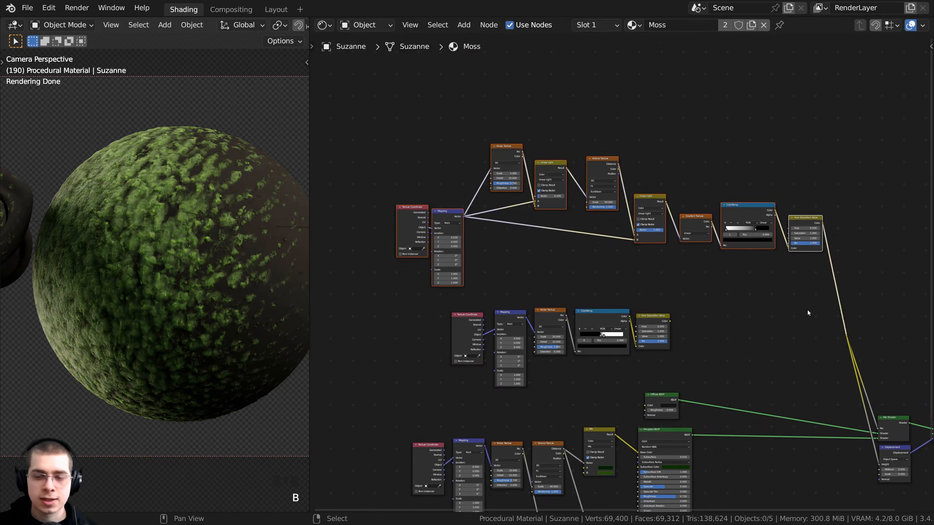
pyautogui.press('a')
pyautogui.moveTo(776, 333); pyautogui.dragTo(728, 250, button='middle')
pyautogui.scroll(-2, 727, 250)
pyautogui.moveTo(723, 312); pyautogui.dragTo(742, 235, button='middle')
pyautogui.scroll(2, 713, 288)
pyautogui.press('a')
pyautogui.press('a')
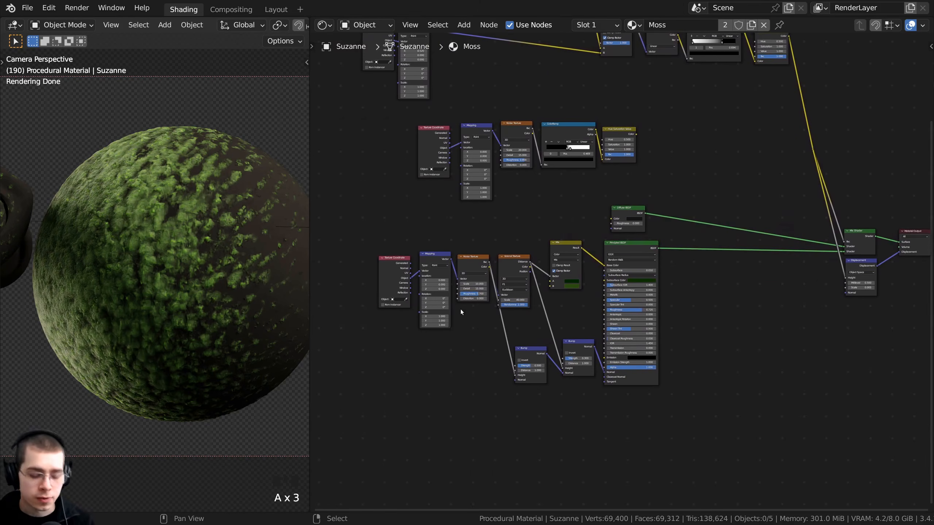
# Step: Select the whole moss shader chain including the Principled BSDF and move it next to the Mix Shader and Displacement nodes
pyautogui.press('b')
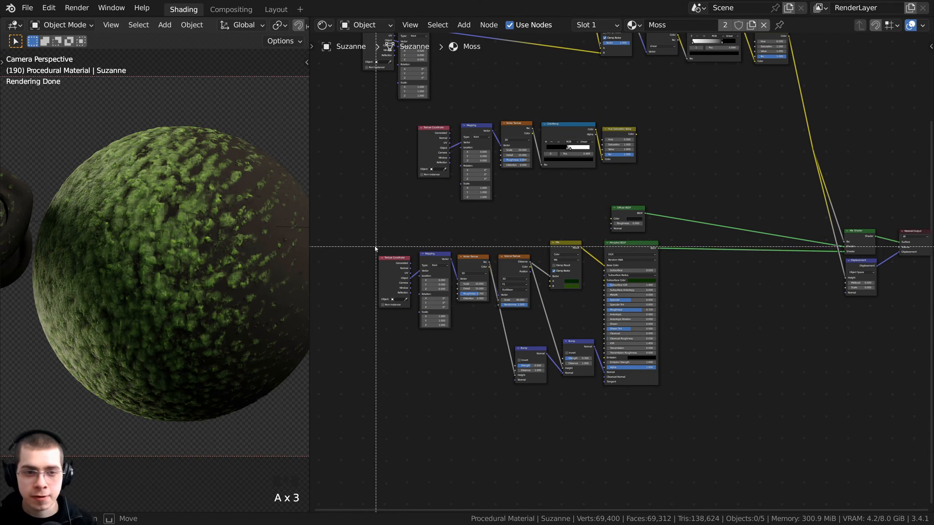
pyautogui.moveTo(364, 243); pyautogui.dragTo(711, 388)
pyautogui.scroll(2, 618, 280)
pyautogui.moveTo(579, 235); pyautogui.dragTo(604, 232, button='middle')
pyautogui.moveTo(436, 246); pyautogui.dragTo(571, 213, button='middle')
pyautogui.moveTo(710, 295); pyautogui.dragTo(604, 301, button='middle')
pyautogui.press('g')
pyautogui.rightClick(673, 287)
pyautogui.press('g')
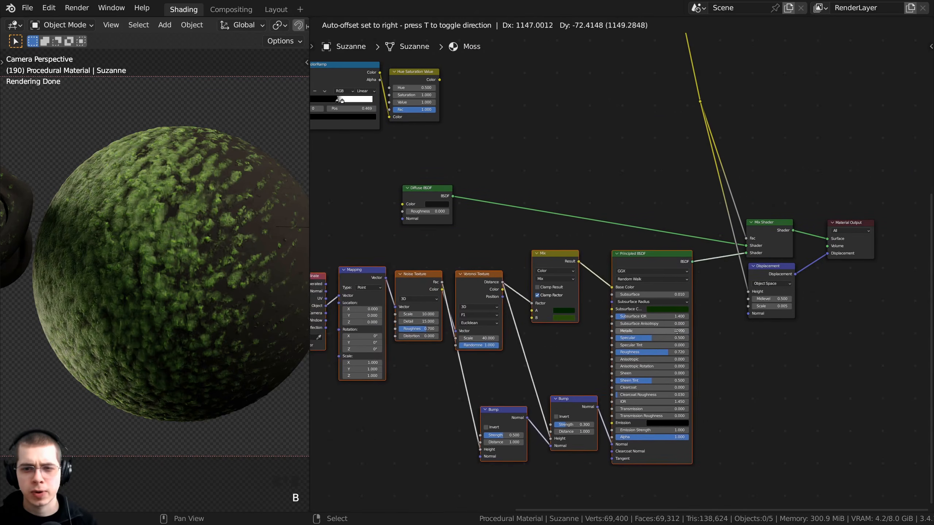
pyautogui.click(640, 305)
# Step: Add the reroute, Mix Shader and Displacement nodes to the selected moss shader chain and combine them all into a node group
pyautogui.press('b')
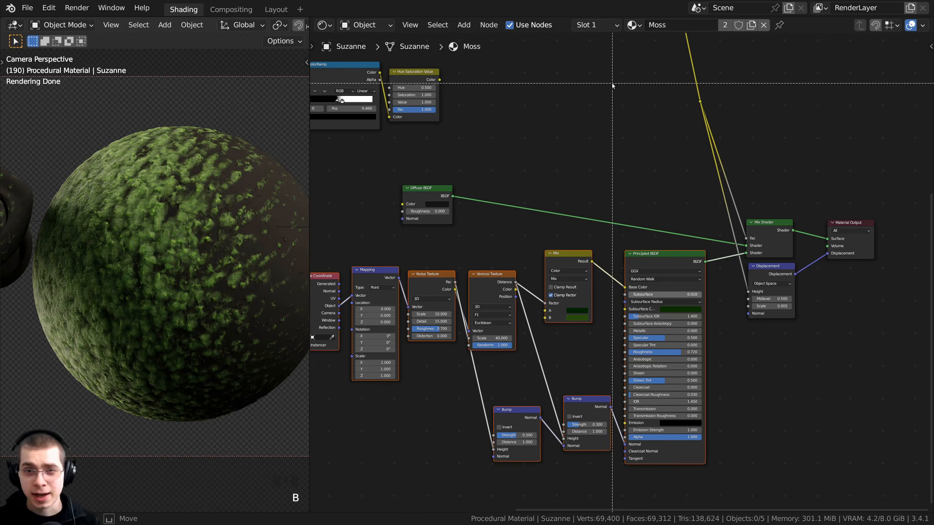
pyautogui.moveTo(612, 83); pyautogui.dragTo(806, 333)
pyautogui.press('g')
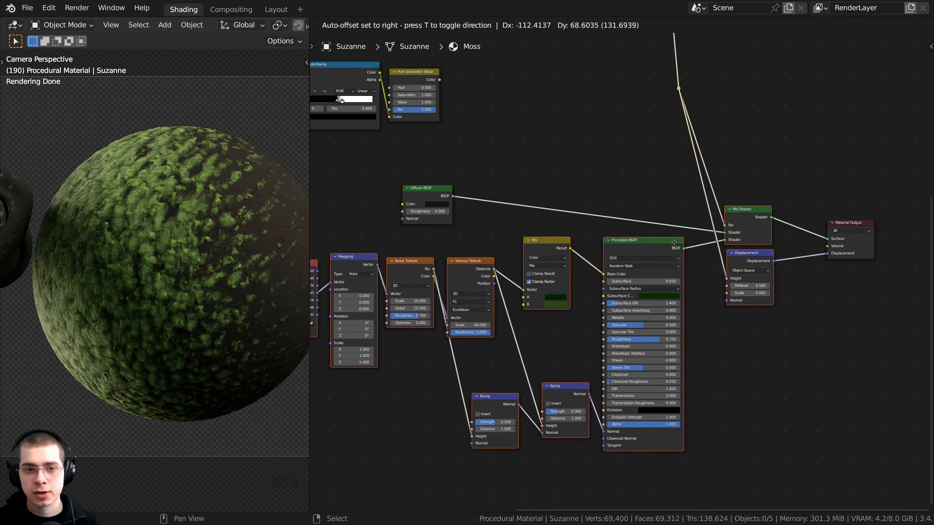
pyautogui.rightClick(624, 239)
pyautogui.scroll(-3, 596, 241)
pyautogui.moveTo(591, 242); pyautogui.dragTo(664, 255, button='middle')
pyautogui.scroll(3, 664, 255)
pyautogui.scroll(1, 514, 205)
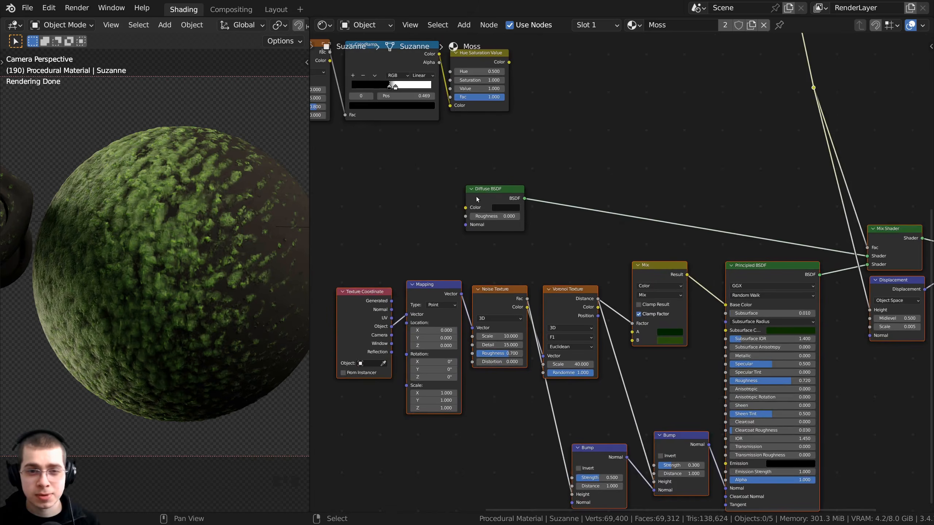
pyautogui.scroll(-2, 502, 193)
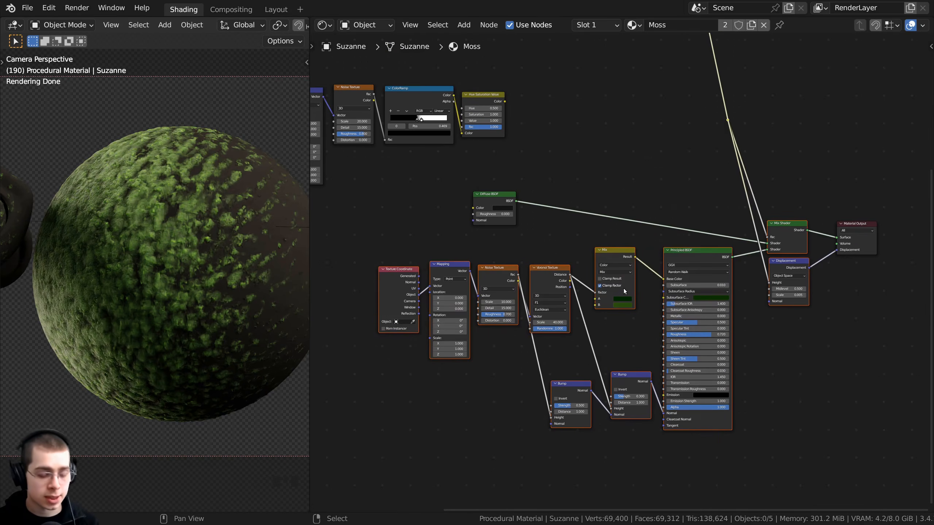
pyautogui.moveTo(624, 291); pyautogui.dragTo(622, 299, button='middle')
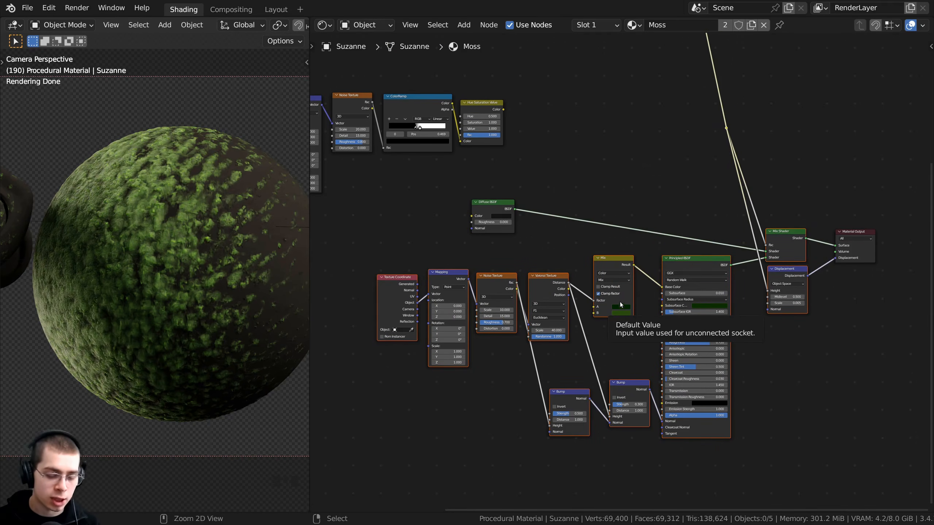
pyautogui.hotkey('ctrl', 'g')
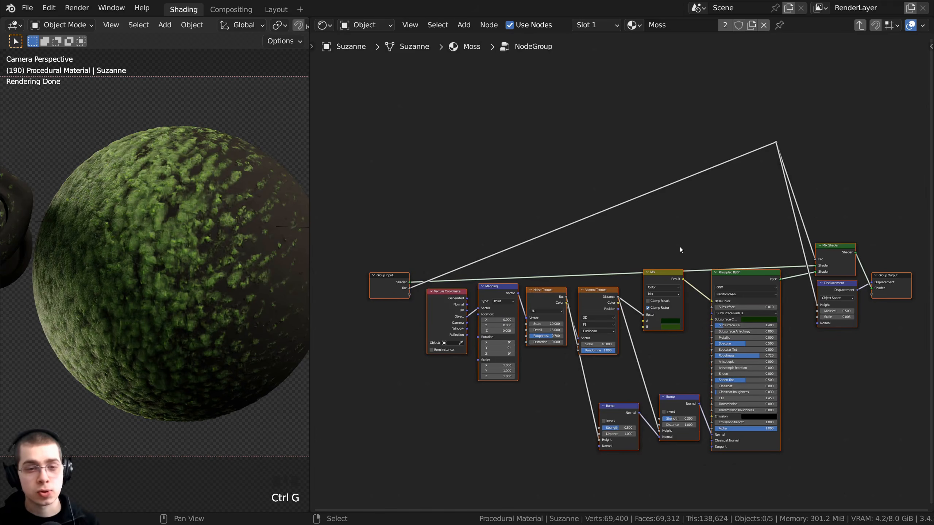
# Step: Move the reroute point inside the group down closer to the other nodes, and leave the group
pyautogui.press('a')
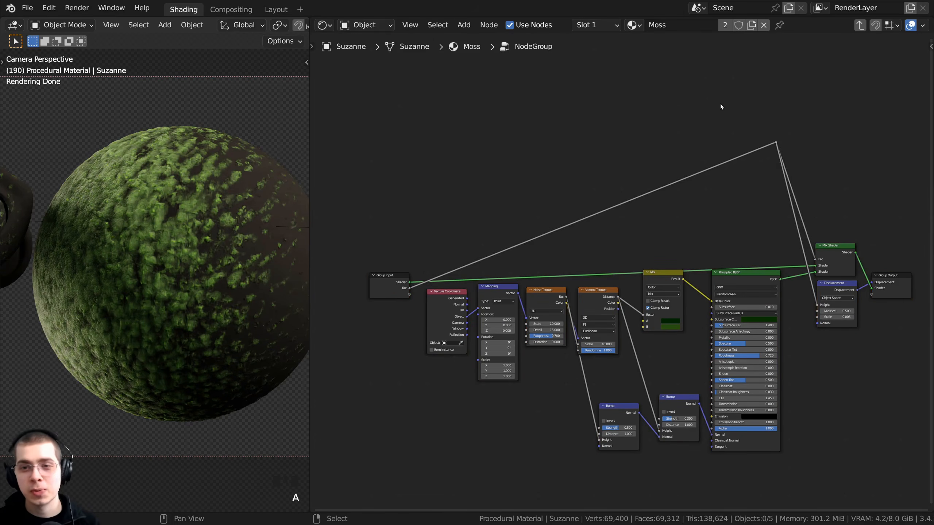
pyautogui.click(774, 139)
pyautogui.moveTo(769, 146); pyautogui.dragTo(725, 228)
pyautogui.press('a')
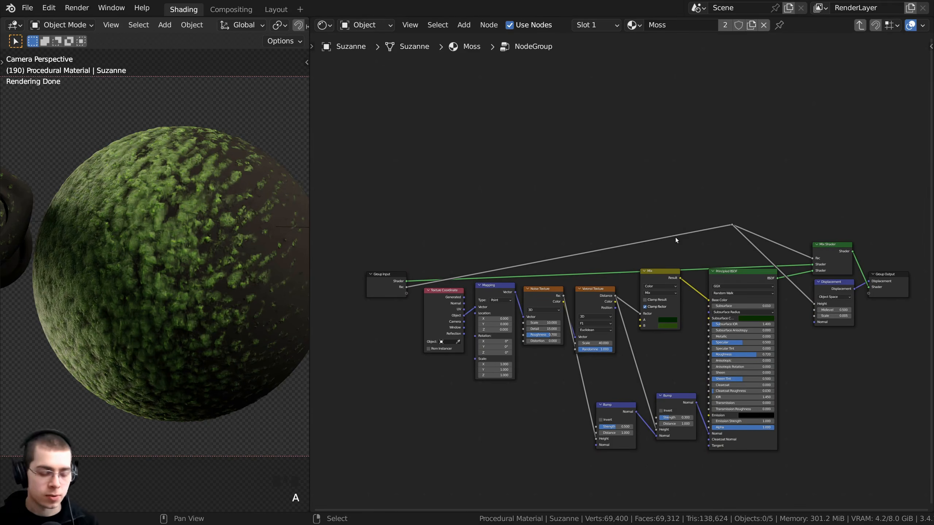
pyautogui.moveTo(676, 238); pyautogui.dragTo(655, 223, button='middle')
pyautogui.press('Tab')
# Step: Enter the new node group to view its contents and return to the main node tree
pyautogui.scroll(4, 625, 258)
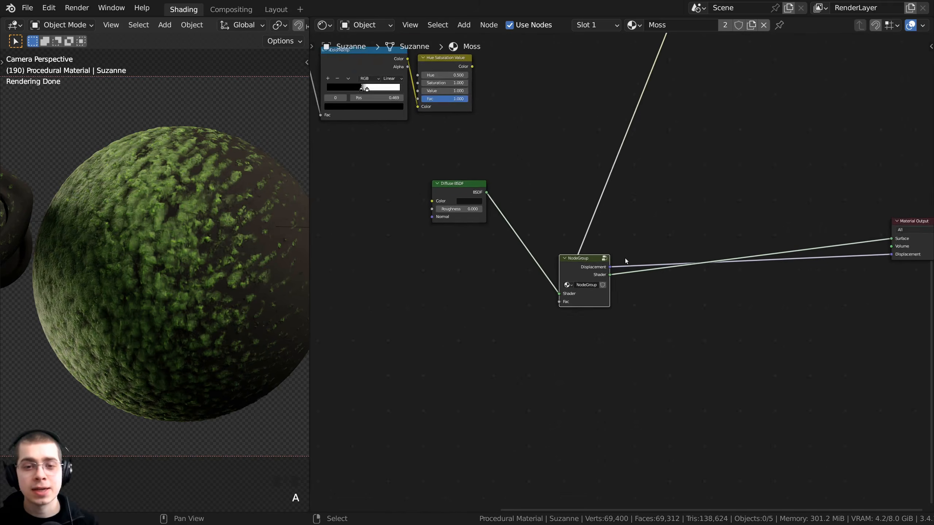
pyautogui.click(600, 256)
pyautogui.press('Tab')
pyautogui.press('Tab')
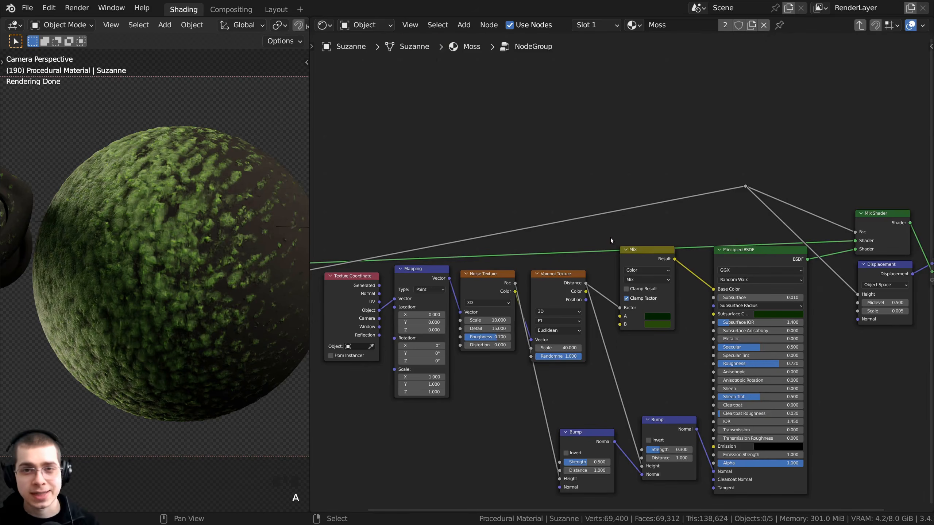
pyautogui.press('Tab')
pyautogui.scroll(4, 610, 240)
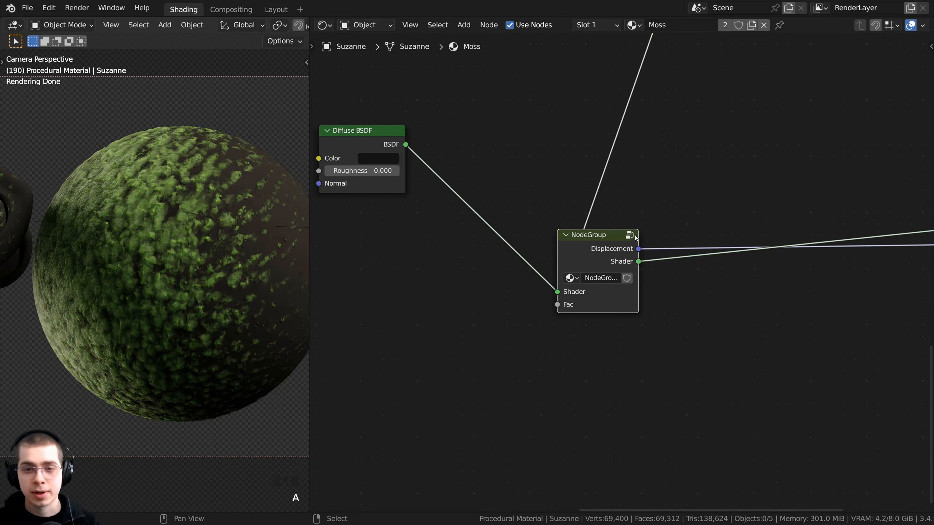
# Step: Widen the node group and rename it to Moss
pyautogui.moveTo(637, 235); pyautogui.dragTo(716, 232)
pyautogui.moveTo(669, 244); pyautogui.dragTo(673, 237)
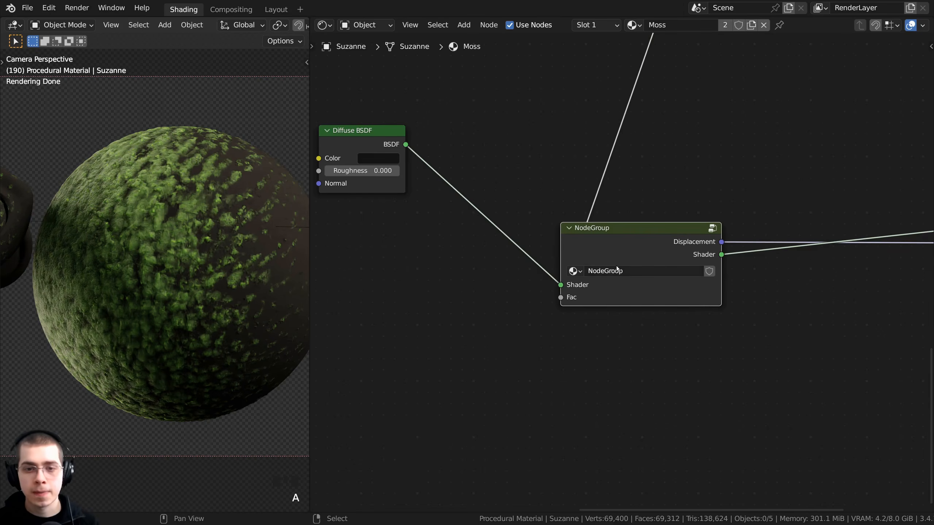
pyautogui.click(617, 271)
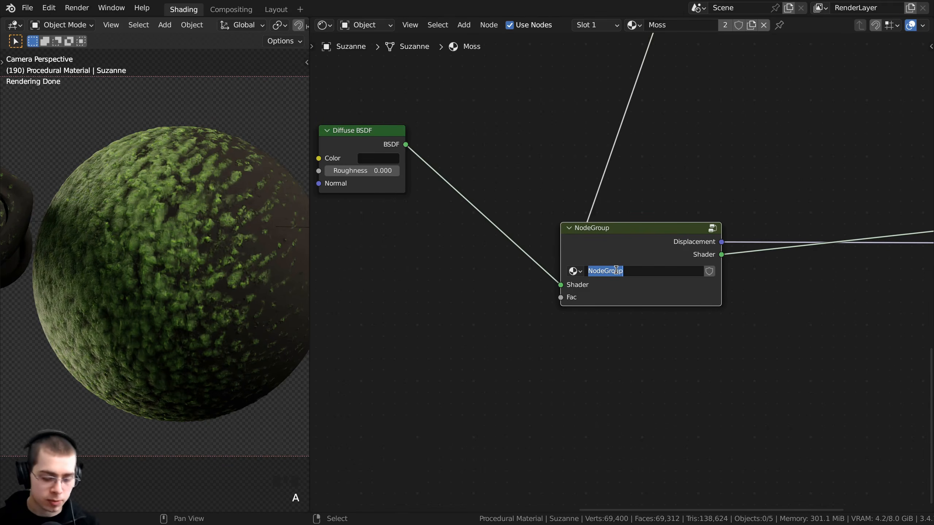
pyautogui.write('Moss')
pyautogui.press('Return')
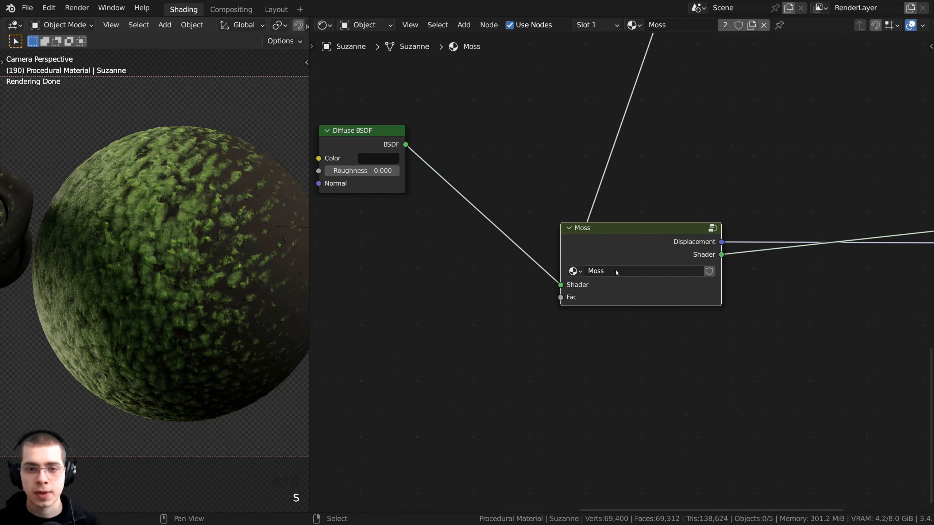
pyautogui.moveTo(627, 250); pyautogui.dragTo(630, 250)
# Step: Enter the Moss group and reorder its outputs so that Shader comes above Displacement
pyautogui.press('Tab')
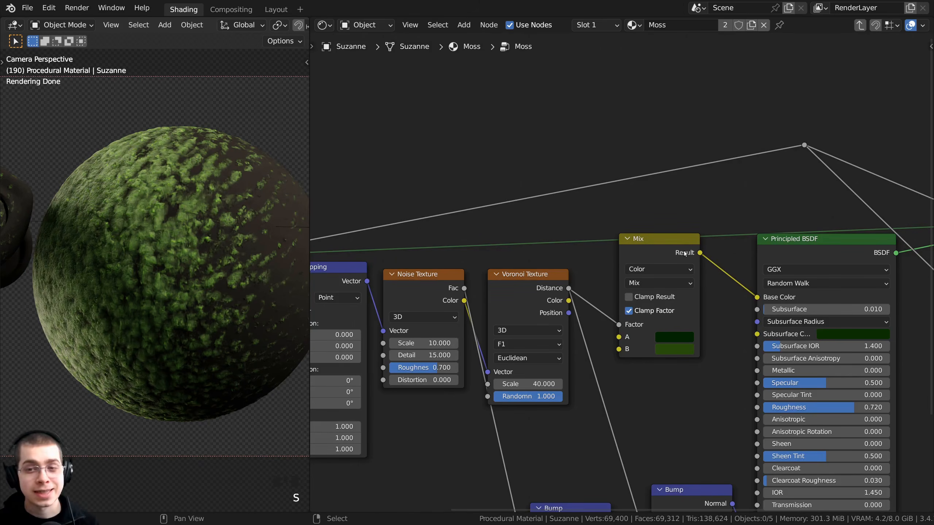
pyautogui.press('n')
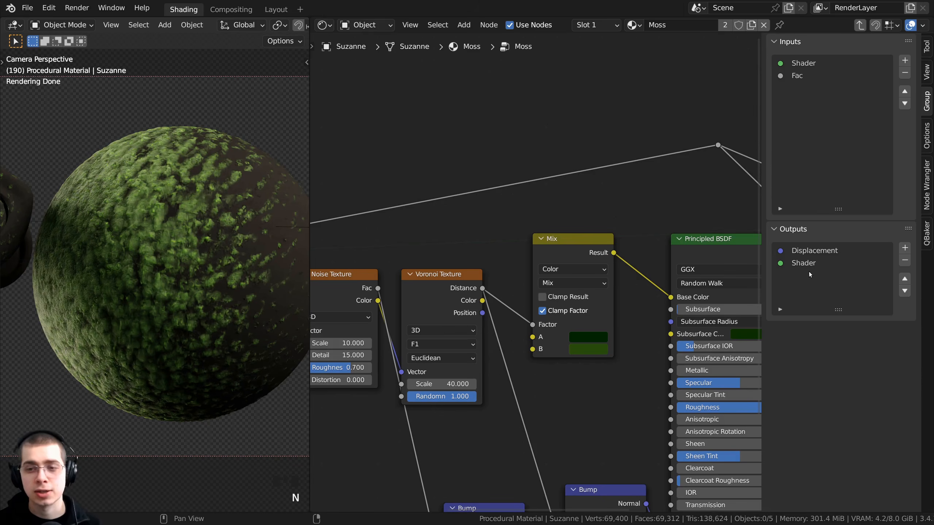
pyautogui.click(796, 264)
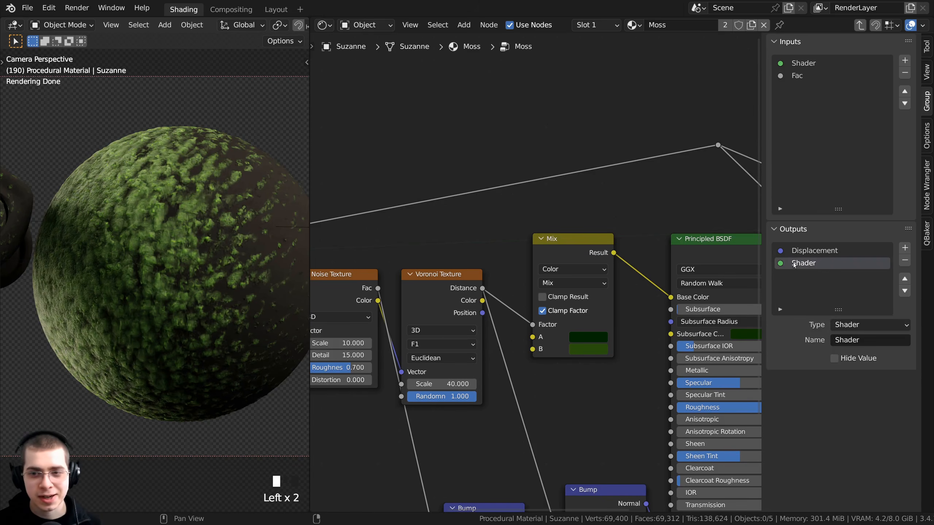
pyautogui.click(903, 281)
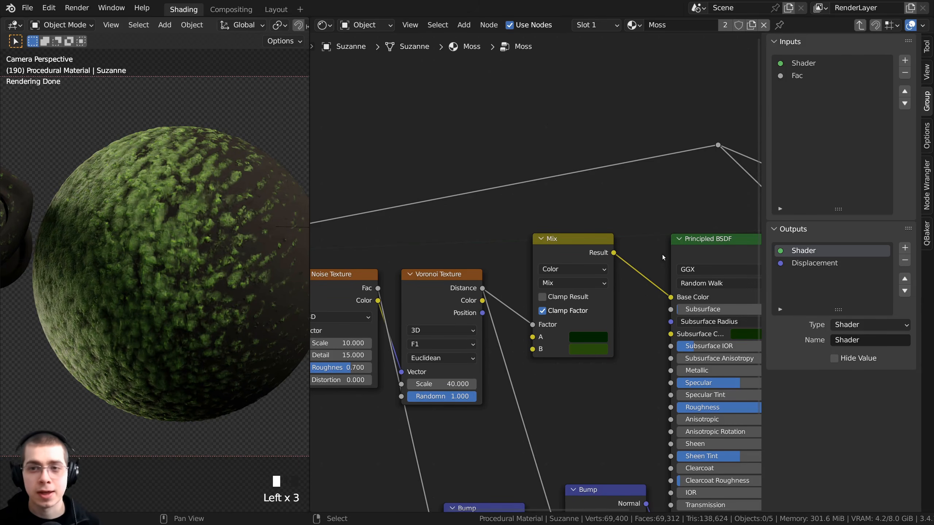
# Step: Leave the Moss group and move its node right beside the Material Output node
pyautogui.moveTo(656, 258); pyautogui.dragTo(448, 271, button='middle')
pyautogui.press('Tab')
pyautogui.scroll(-4, 493, 251)
pyautogui.moveTo(467, 257); pyautogui.dragTo(621, 249)
pyautogui.moveTo(556, 256); pyautogui.dragTo(417, 279, button='middle')
pyautogui.scroll(4, 438, 276)
pyautogui.moveTo(505, 266); pyautogui.dragTo(507, 266)
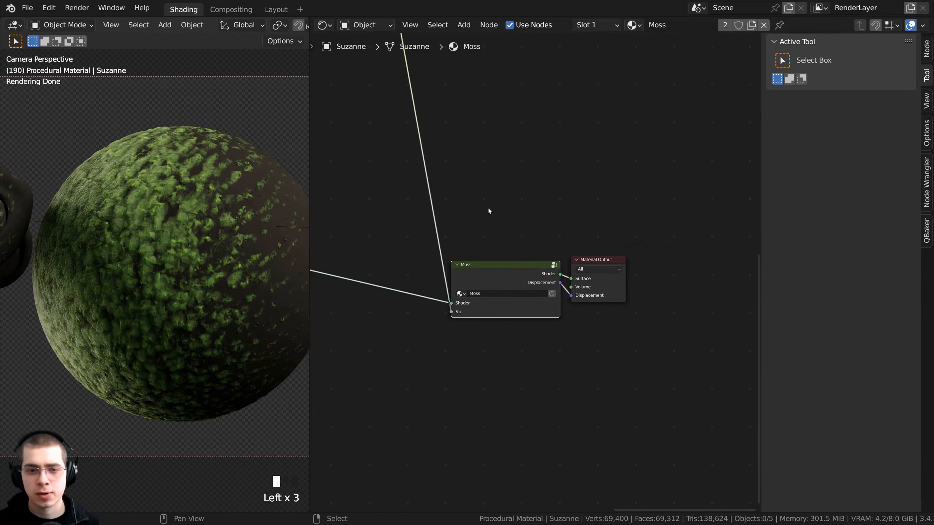
pyautogui.moveTo(488, 208); pyautogui.dragTo(589, 280)
pyautogui.moveTo(513, 282); pyautogui.dragTo(490, 269)
pyautogui.scroll(2, 545, 248)
pyautogui.moveTo(451, 266); pyautogui.dragTo(534, 252, button='middle')
# Step: Enter the Moss group to review its Shader and Fac inputs, and return to check the Diffuse BSDF connected to it
pyautogui.press('Tab')
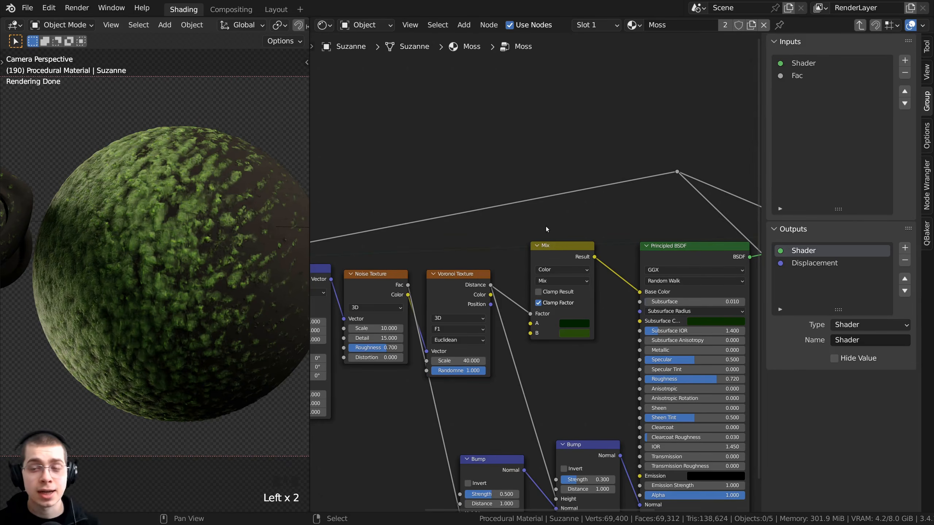
pyautogui.scroll(1, 659, 199)
pyautogui.moveTo(666, 198); pyautogui.dragTo(648, 214, button='middle')
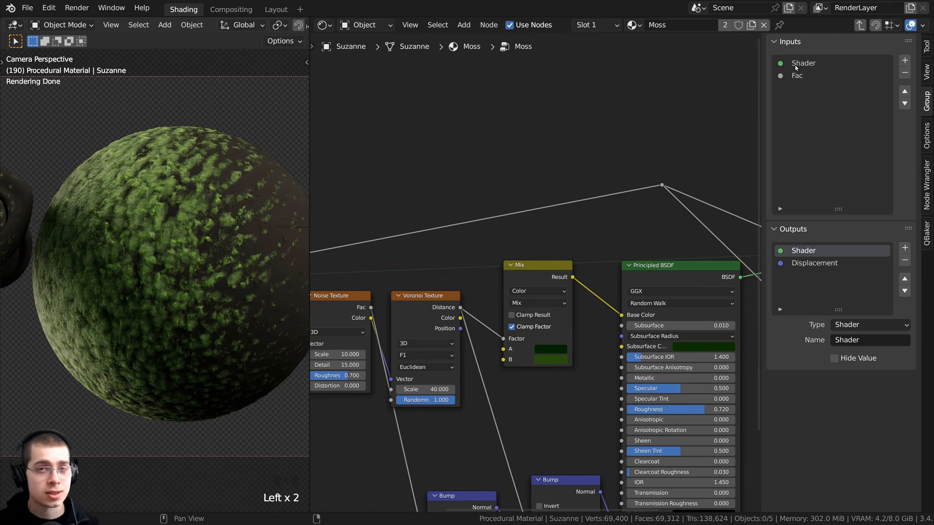
pyautogui.scroll(-2, 577, 177)
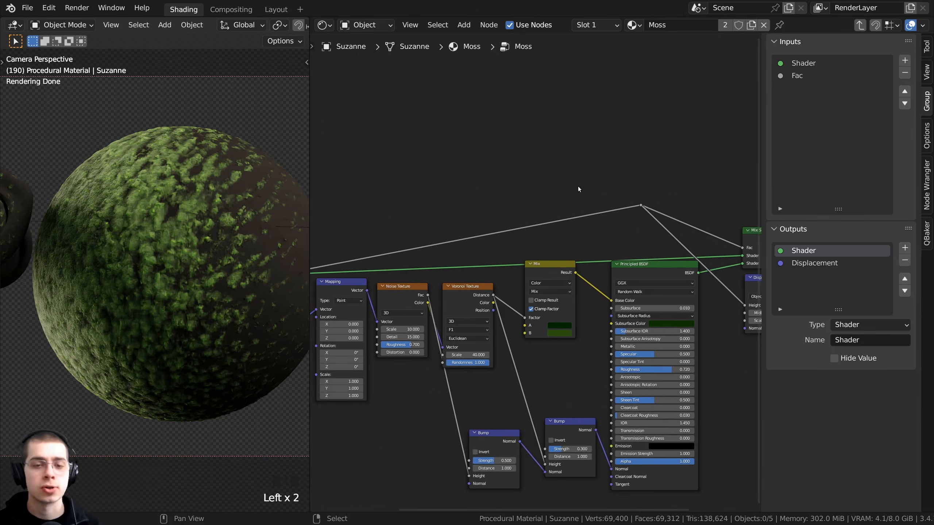
pyautogui.press('Tab')
pyautogui.keyDown('ctrl'); pyautogui.hscroll(-10, 555, 228); pyautogui.keyUp('ctrl')
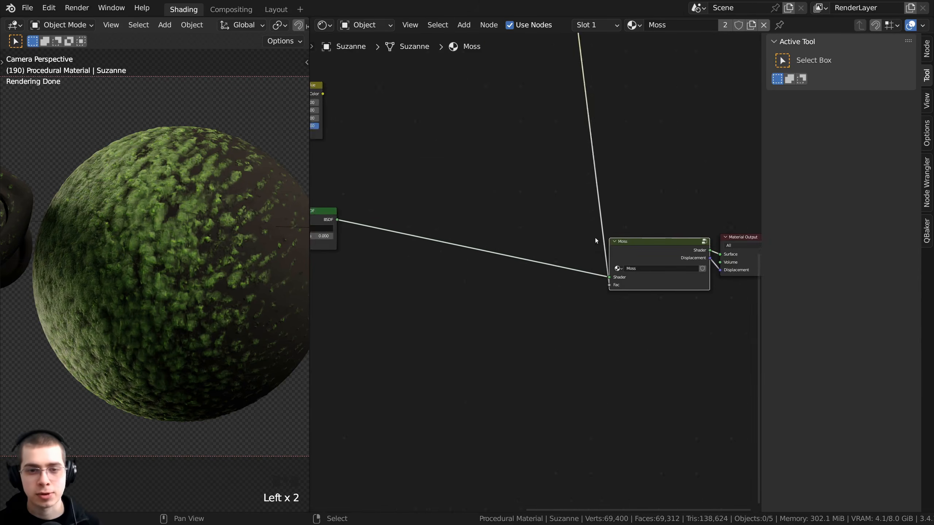
pyautogui.click(448, 195)
pyautogui.moveTo(452, 195); pyautogui.dragTo(466, 225, button='middle')
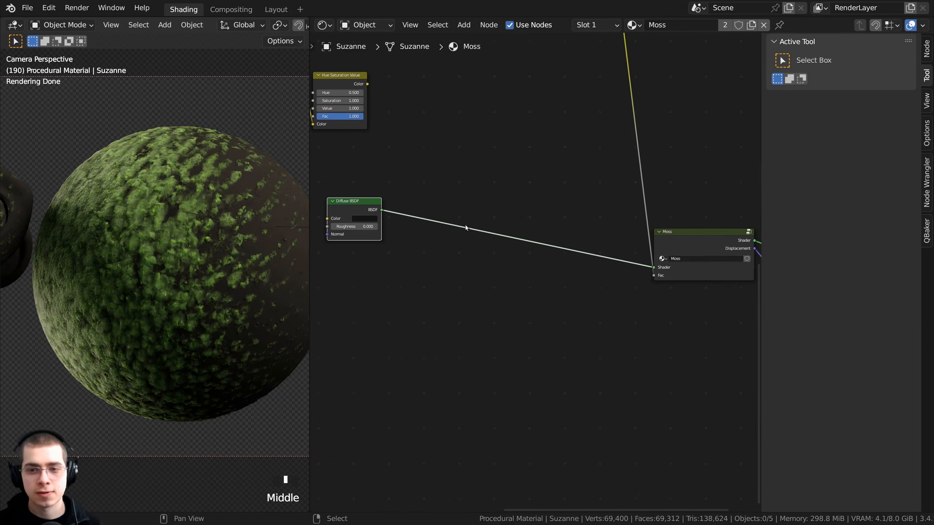
pyautogui.click(698, 253)
pyautogui.moveTo(690, 245); pyautogui.dragTo(562, 255, button='middle')
pyautogui.scroll(3, 562, 255)
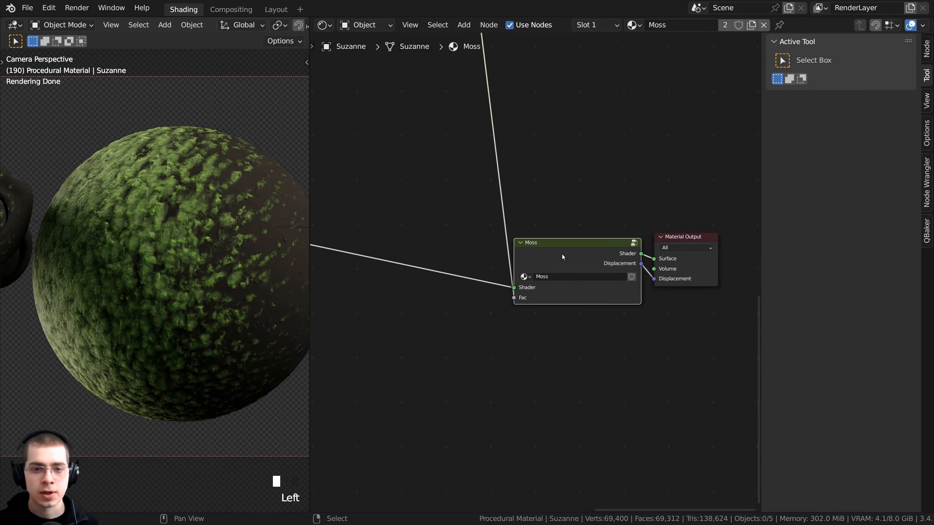
# Step: Shift the Moss node slightly away from Material Output, enter the group and rename its Shader input to Material Underneath
pyautogui.moveTo(565, 250); pyautogui.dragTo(551, 246)
pyautogui.press('Tab')
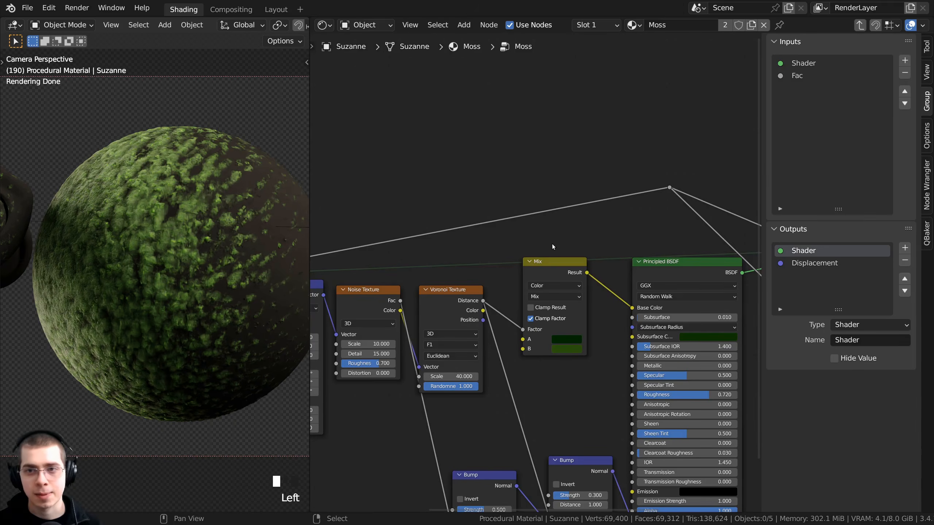
pyautogui.doubleClick(794, 65)
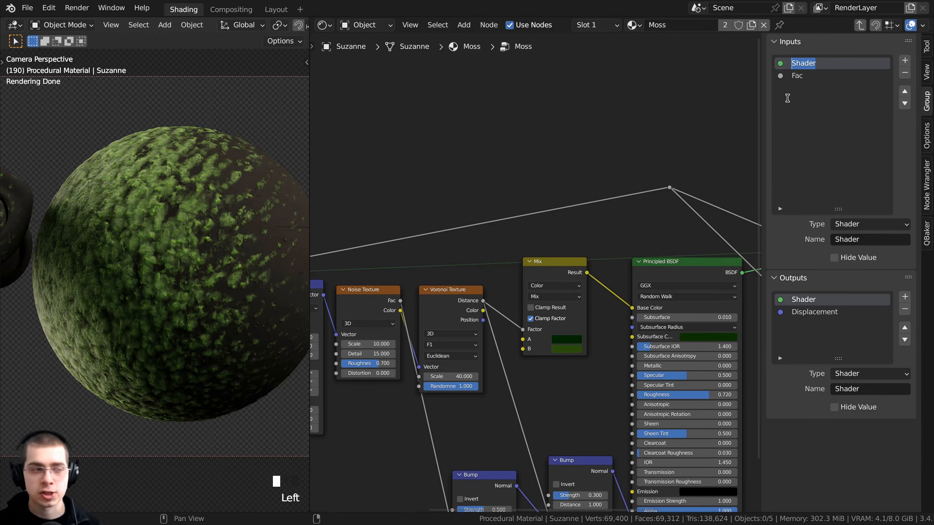
pyautogui.press('BackSpace')
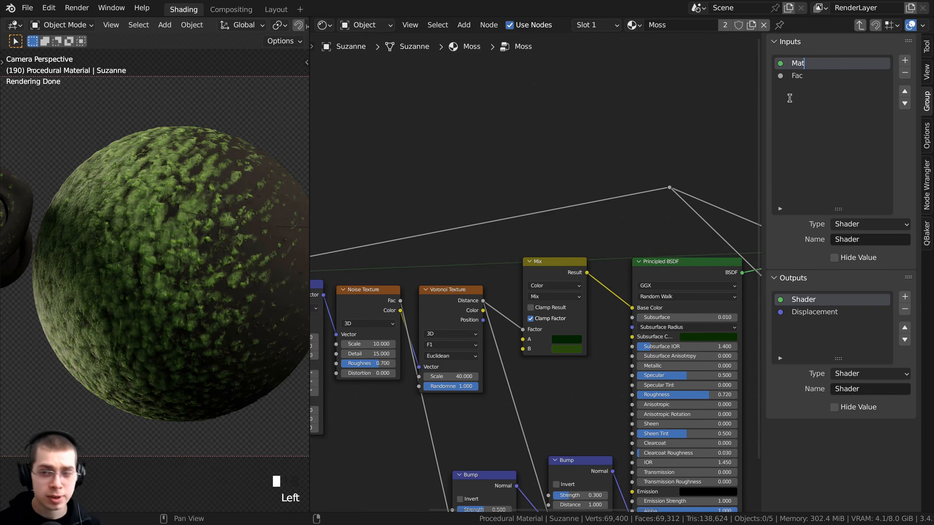
pyautogui.write('Material Un')
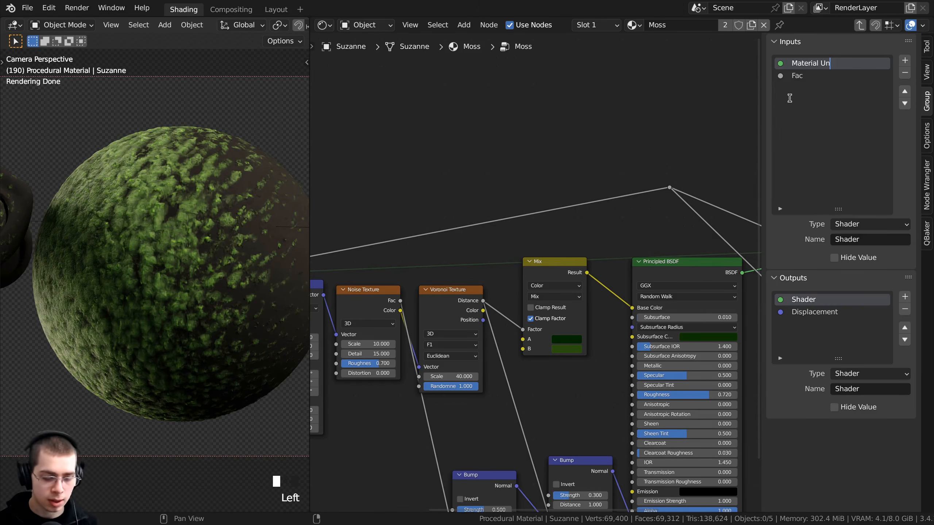
pyautogui.write('derneath')
pyautogui.press('Return')
# Step: Leave the group and examine the chain of mask nodes feeding the Moss node's Fac input
pyautogui.click(798, 77)
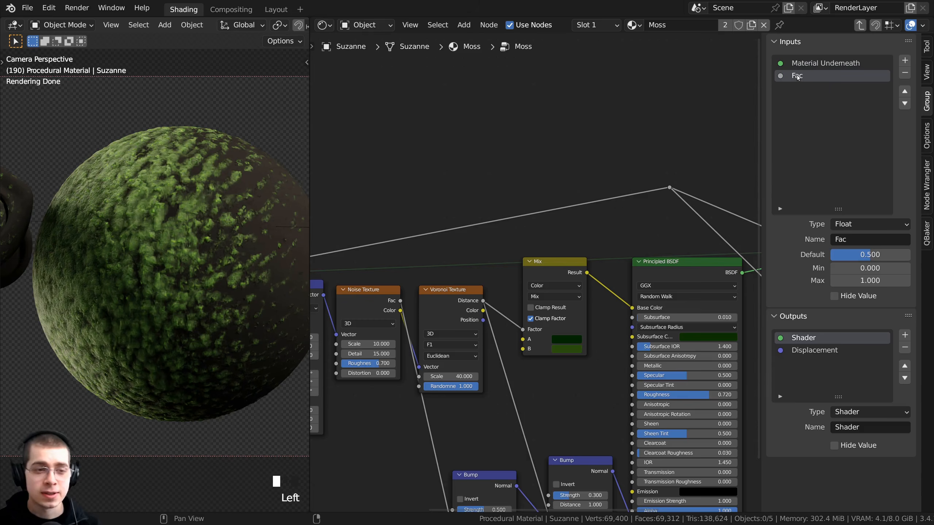
pyautogui.scroll(-2, 615, 235)
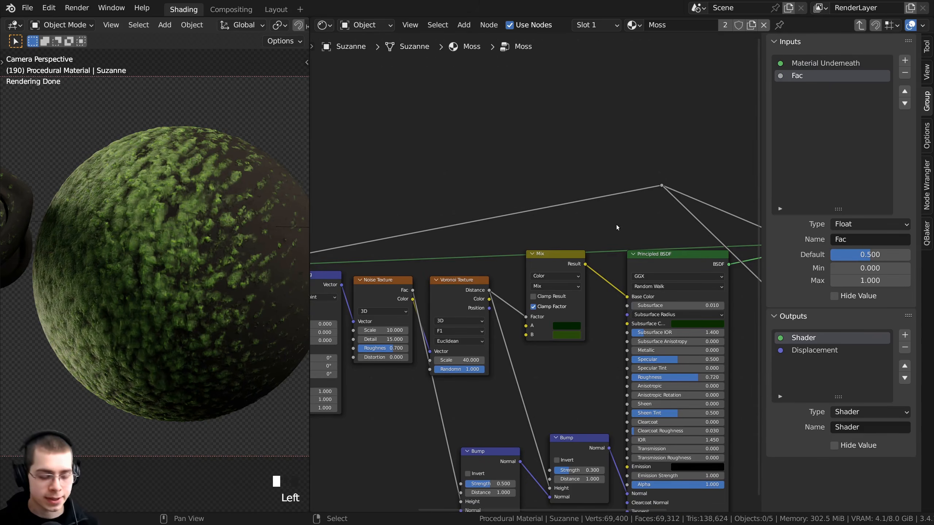
pyautogui.press('Tab')
pyautogui.moveTo(470, 187); pyautogui.dragTo(654, 346, button='middle')
pyautogui.scroll(-4, 604, 284)
pyautogui.moveTo(454, 195); pyautogui.dragTo(524, 209, button='middle')
pyautogui.moveTo(341, 111); pyautogui.dragTo(708, 251)
pyautogui.moveTo(654, 225); pyautogui.dragTo(484, 209, button='middle')
pyautogui.scroll(5, 546, 288)
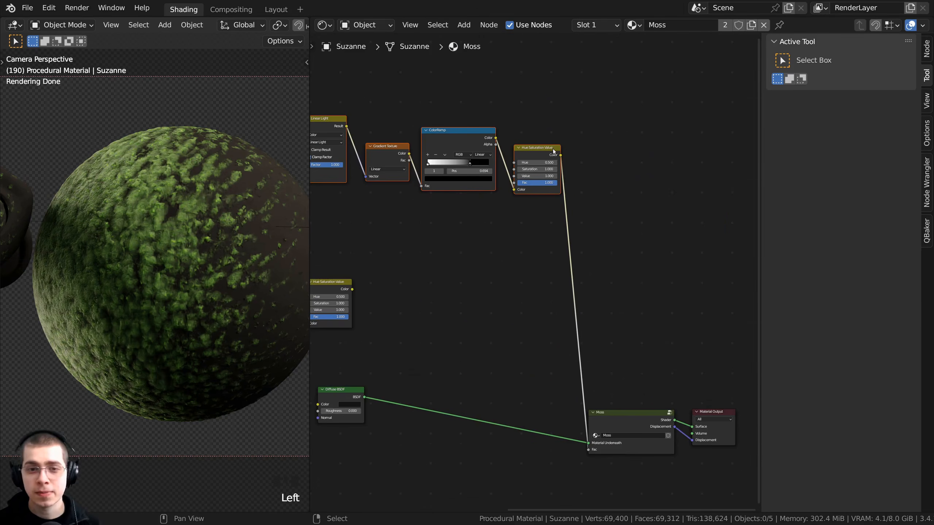
pyautogui.moveTo(537, 261); pyautogui.dragTo(520, 175, button='middle')
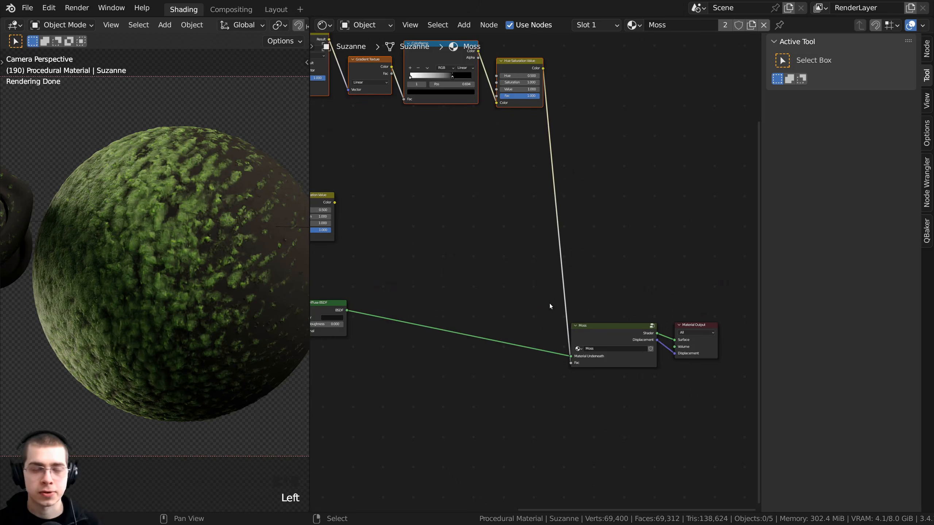
pyautogui.moveTo(599, 325); pyautogui.dragTo(595, 304, button='middle')
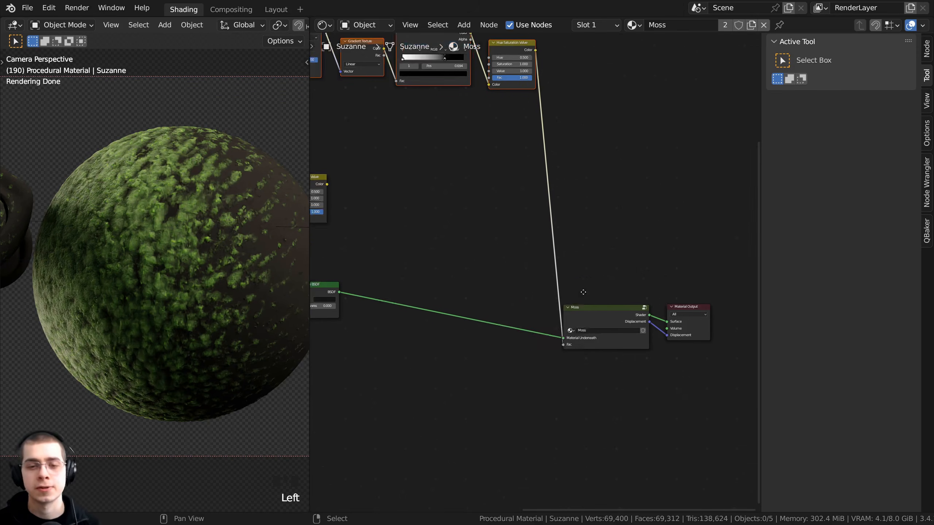
pyautogui.scroll(1, 589, 268)
# Step: Enter the Moss group, rename its Fac input to Moss Placement, and return to the main node tree
pyautogui.click(590, 269)
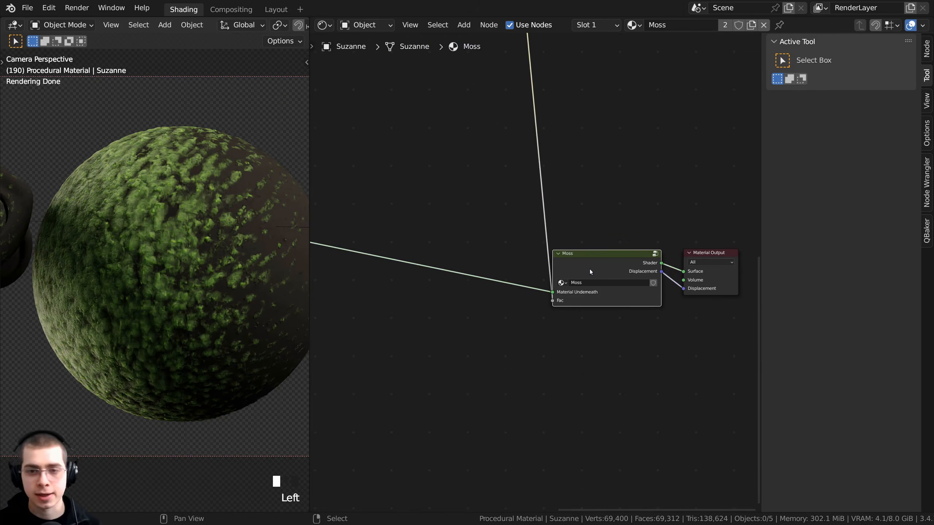
pyautogui.press('Tab')
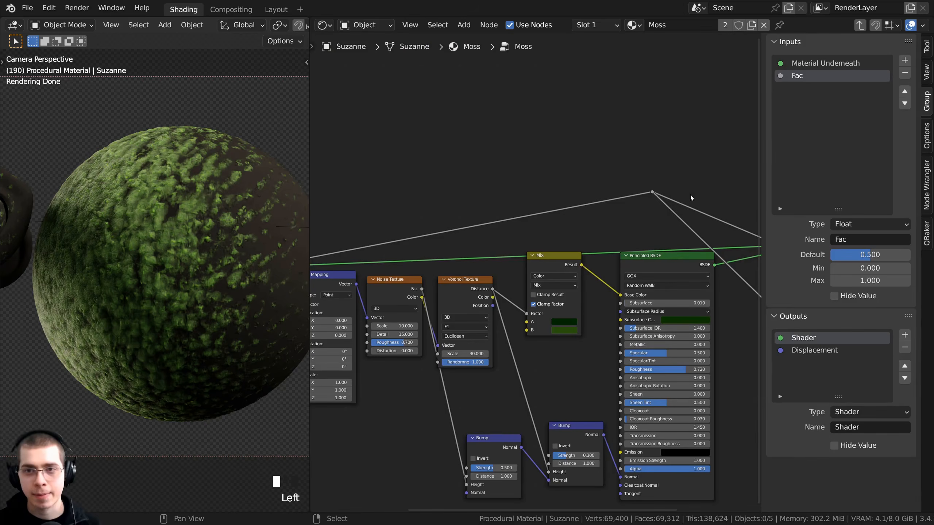
pyautogui.doubleClick(800, 79)
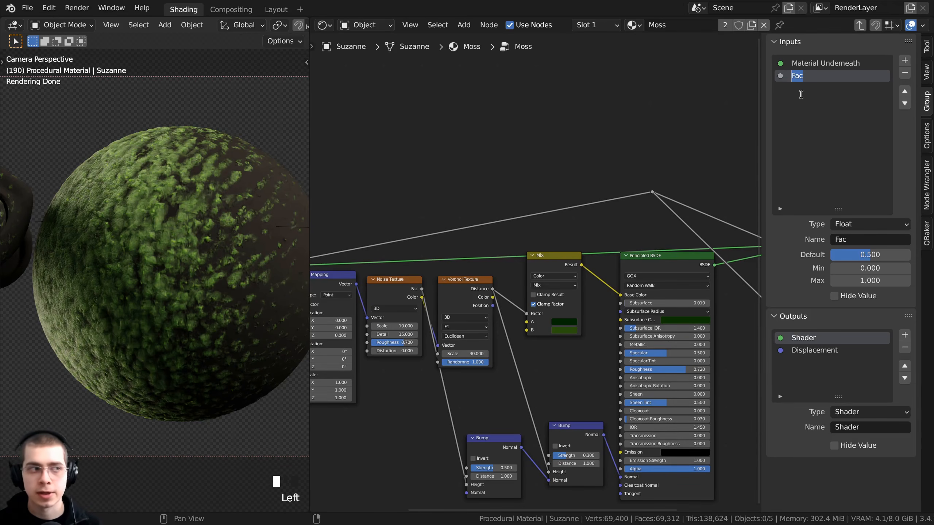
pyautogui.write('Moss Pla')
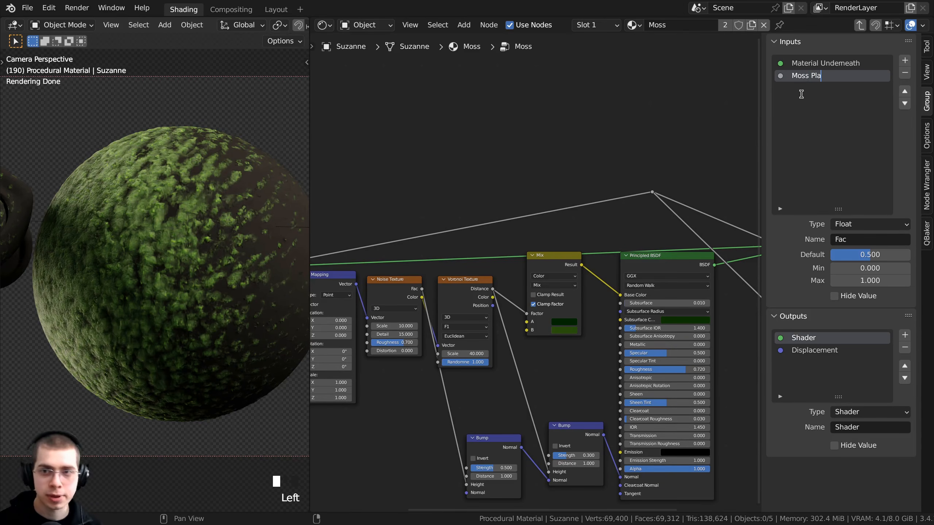
pyautogui.write('cement')
pyautogui.press('Return')
pyautogui.moveTo(528, 229); pyautogui.dragTo(539, 206, button='middle')
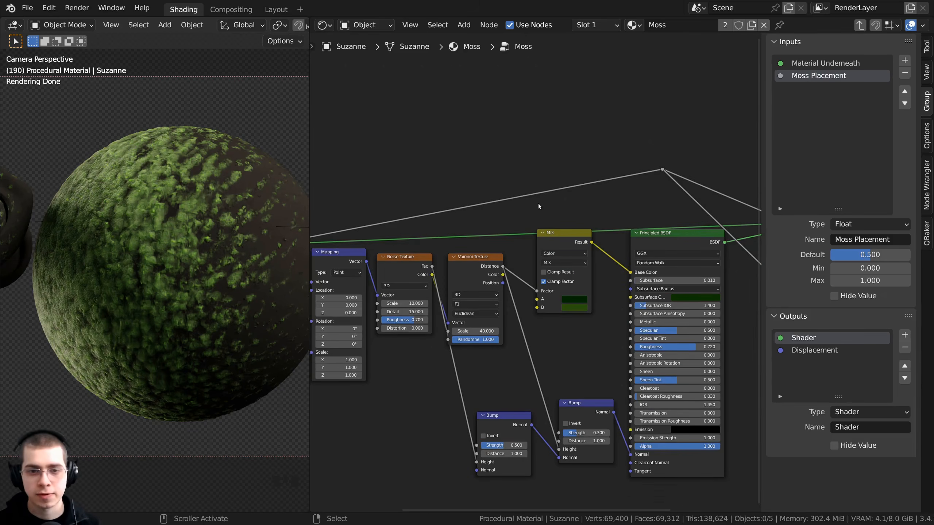
pyautogui.press('Tab')
pyautogui.scroll(6, 552, 265)
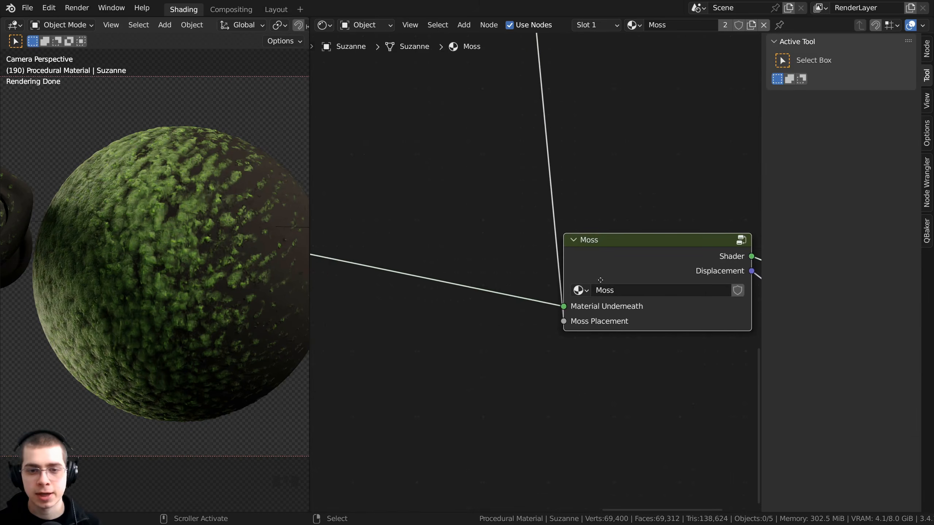
pyautogui.moveTo(600, 279); pyautogui.dragTo(488, 216, button='middle')
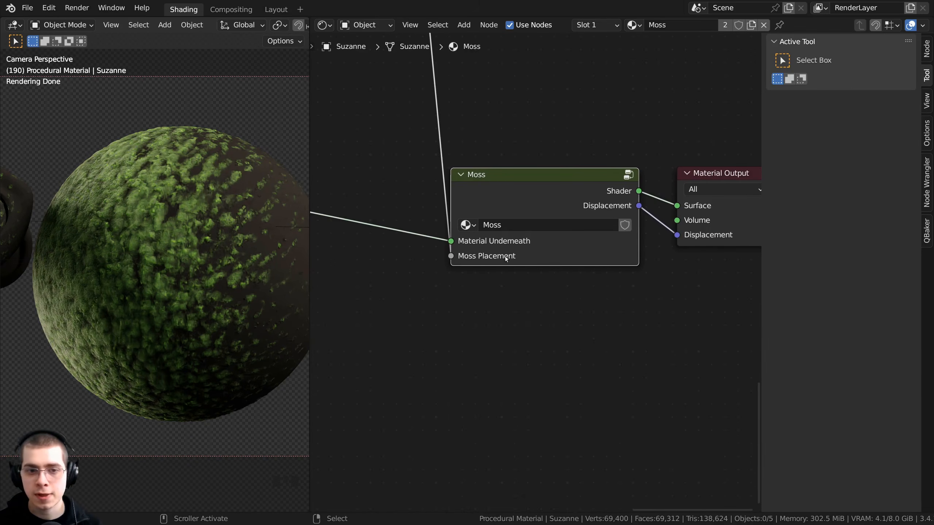
# Step: Open the Moss node group for editing
pyautogui.scroll(-4, 532, 246)
pyautogui.scroll(5, 516, 269)
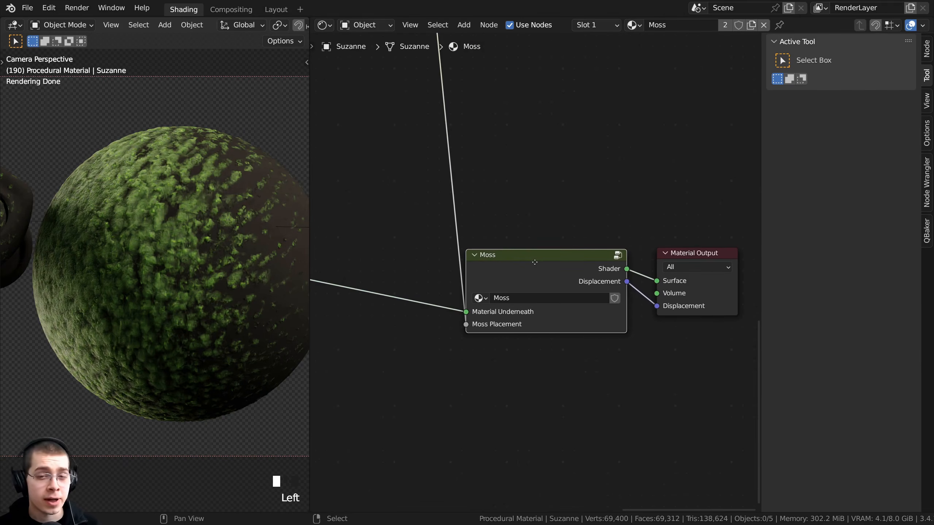
pyautogui.moveTo(534, 262); pyautogui.dragTo(535, 263)
pyautogui.press('Tab')
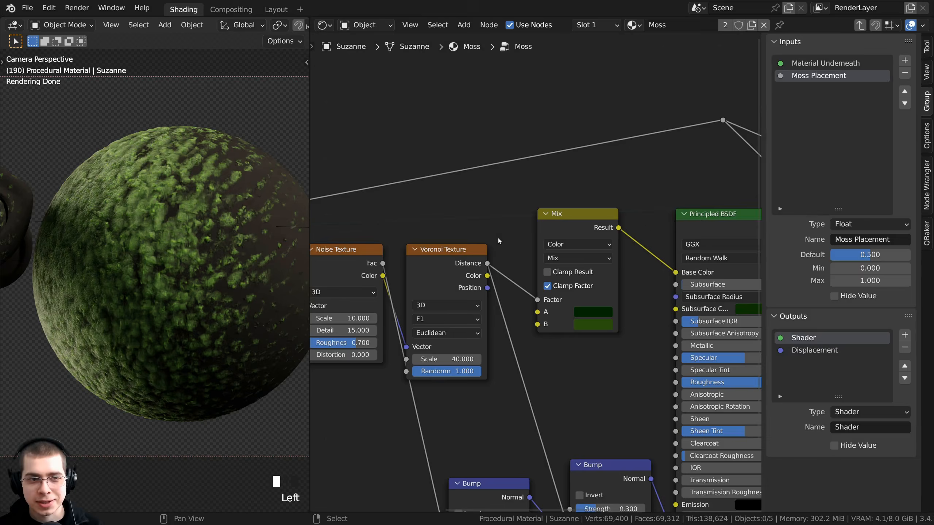
# Step: Move the Group Input node inside the Moss group to just above the Texture Coordinate node
pyautogui.keyDown('shift'); pyautogui.moveTo(74, 250); pyautogui.dragTo(347, 249, button='middle'); pyautogui.keyUp('shift')
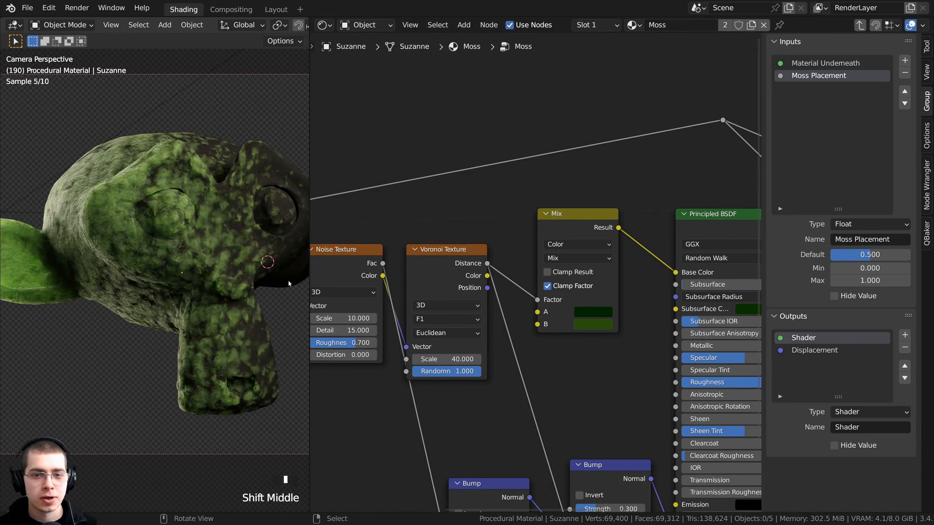
pyautogui.scroll(-4, 480, 289)
pyautogui.keyDown('shift'); pyautogui.moveTo(479, 289); pyautogui.dragTo(576, 246, button='middle'); pyautogui.keyUp('shift')
pyautogui.scroll(-1, 577, 245)
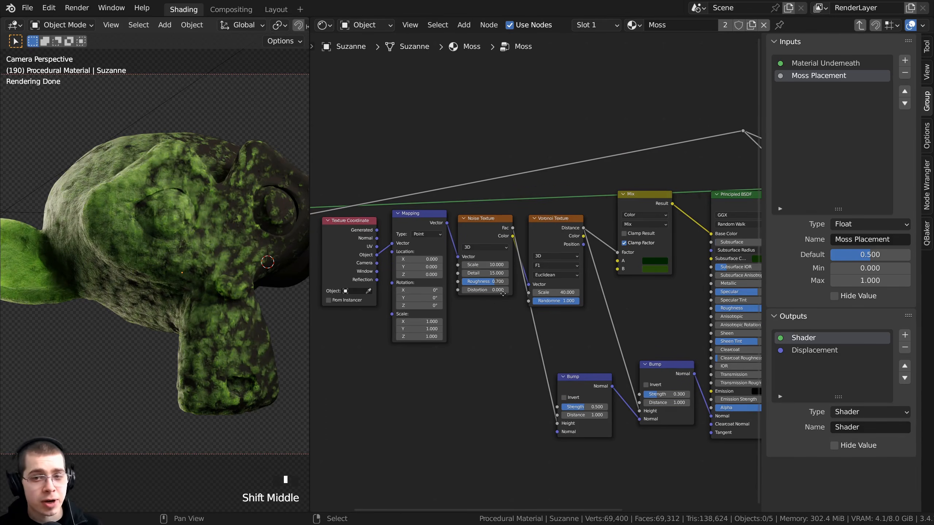
pyautogui.keyDown('shift'); pyautogui.moveTo(440, 279); pyautogui.dragTo(497, 263, button='middle'); pyautogui.keyUp('shift')
pyautogui.scroll(-2, 497, 263)
pyautogui.scroll(3, 430, 212)
pyautogui.click(337, 208)
pyautogui.moveTo(337, 208); pyautogui.dragTo(375, 165)
pyautogui.moveTo(643, 247); pyautogui.dragTo(641, 281, button='middle')
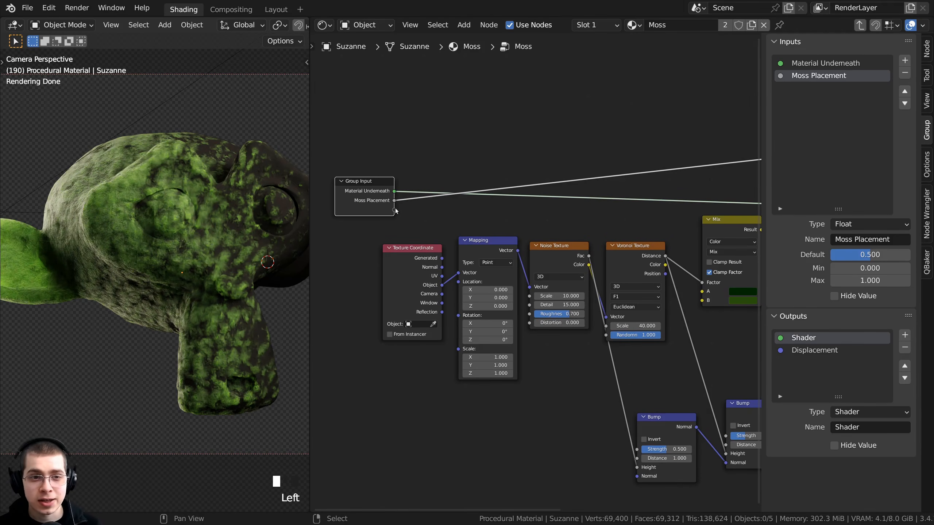
# Step: Expose the Mix node's A and B colors as new inputs on the Group Input node
pyautogui.click(436, 221)
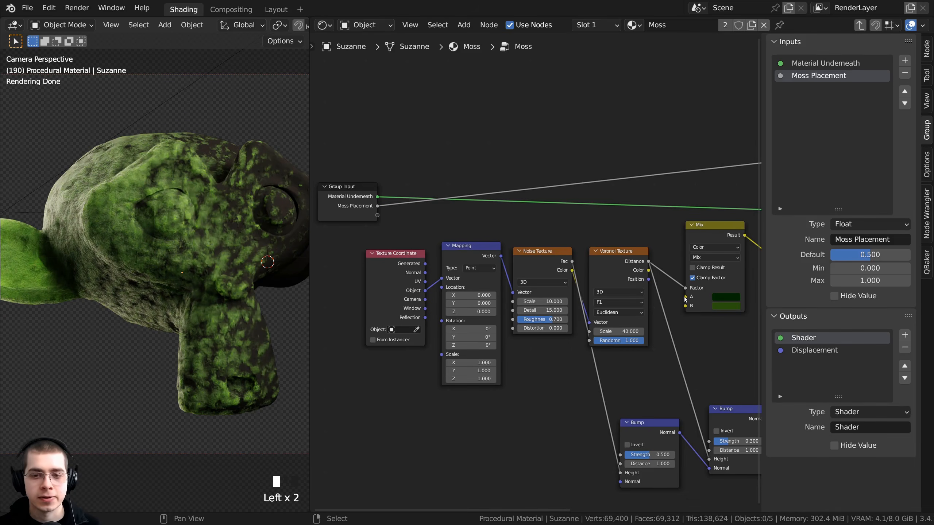
pyautogui.moveTo(686, 298); pyautogui.dragTo(378, 216)
pyautogui.moveTo(686, 306); pyautogui.dragTo(379, 230)
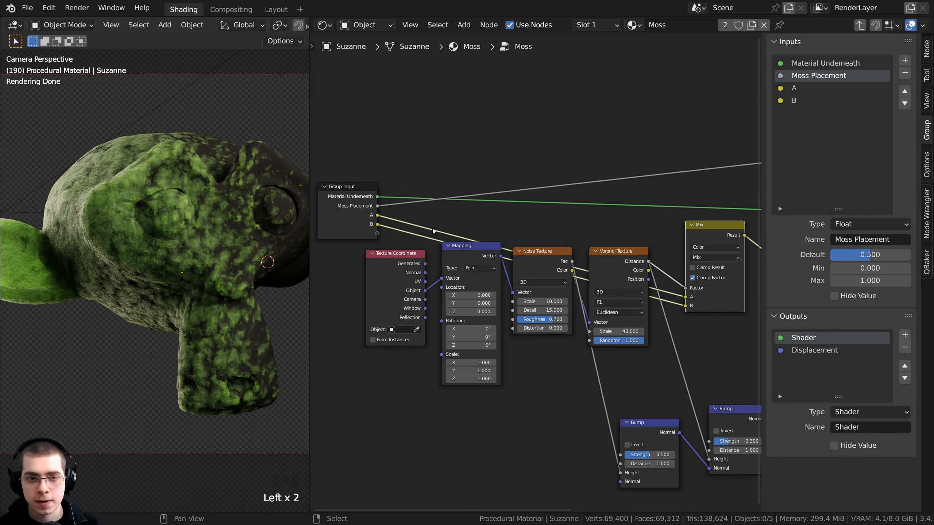
# Step: Rename the group inputs A and B as Moss Color 1 and Moss Color 2
pyautogui.doubleClick(798, 88)
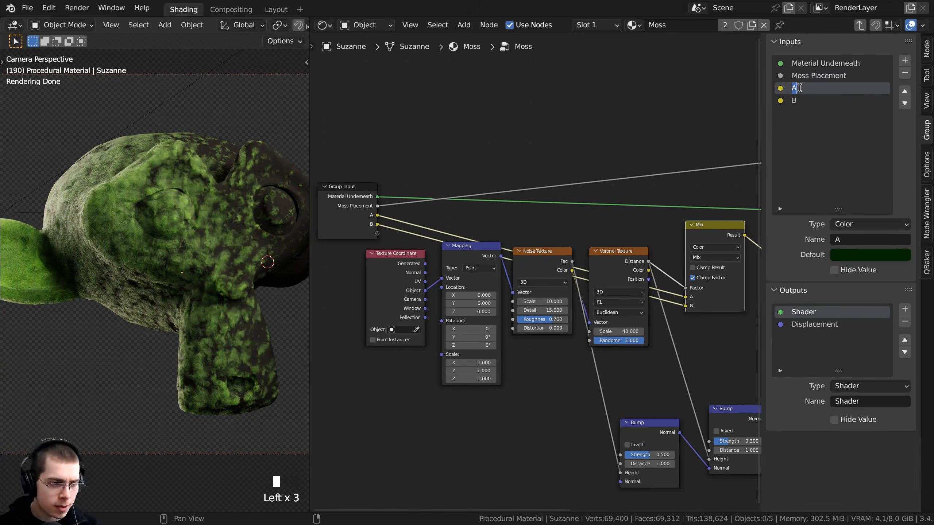
pyautogui.write('Moss')
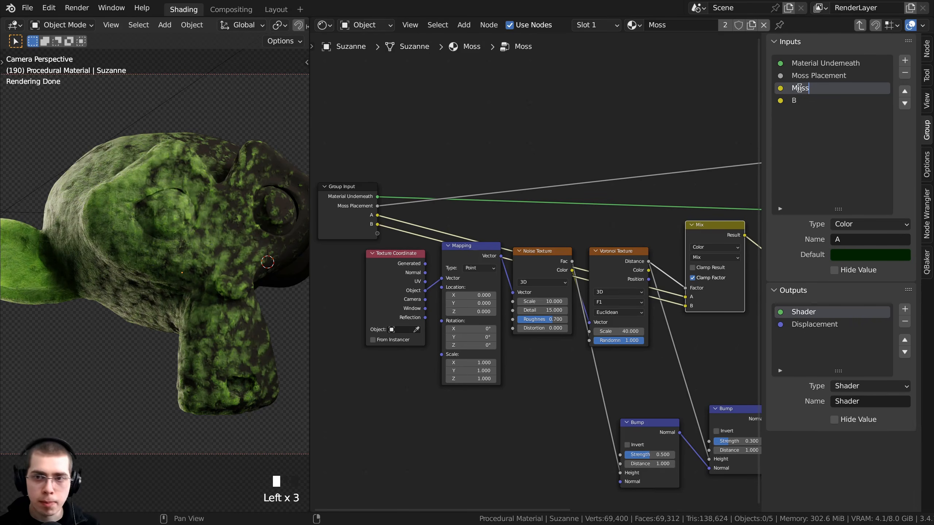
pyautogui.write(' Color 1')
pyautogui.doubleClick(791, 100)
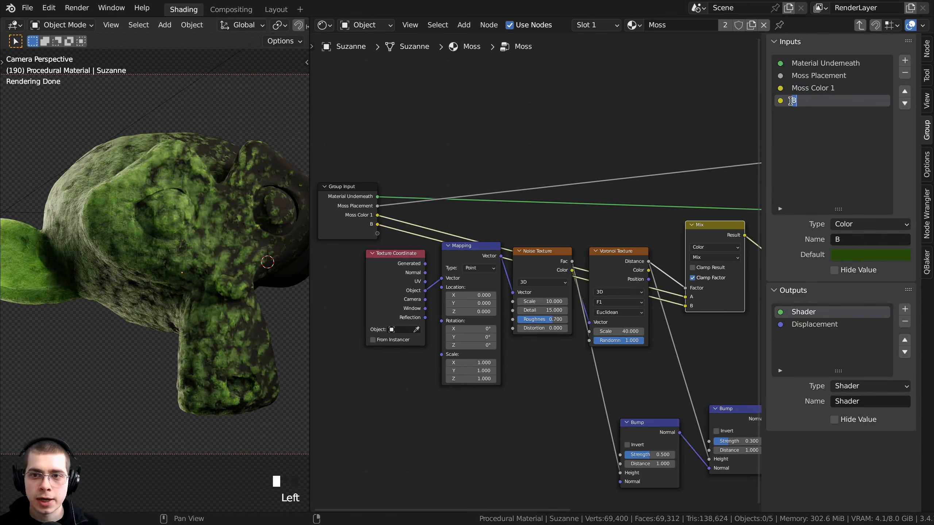
pyautogui.write('Moss Col')
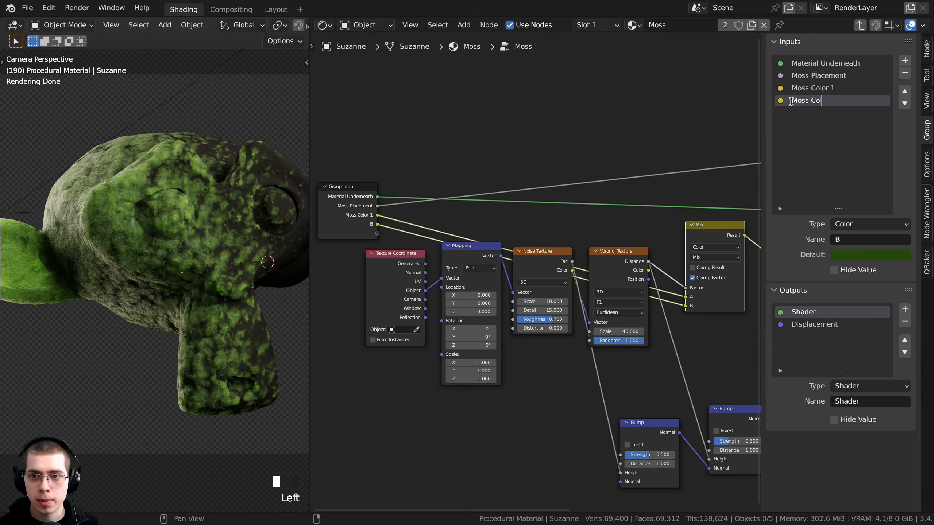
pyautogui.write('or 2')
pyautogui.press('Return')
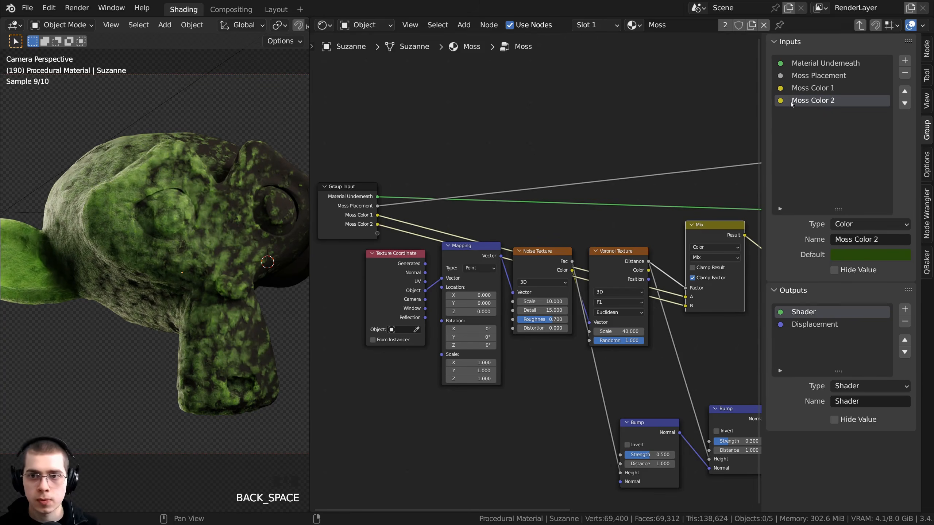
# Step: Expose the Principled BSDF's Subsurface and Subsurface Color as new inputs on the Group Input node
pyautogui.scroll(-4, 596, 229)
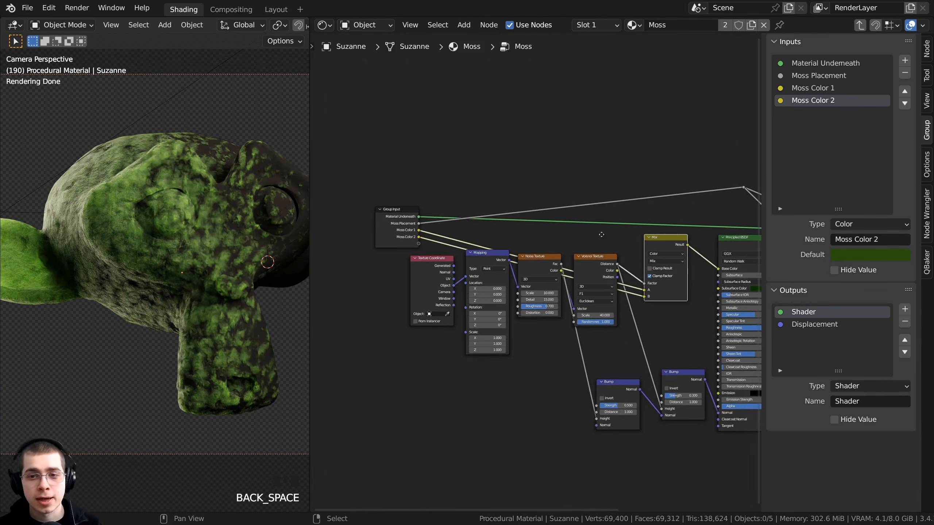
pyautogui.moveTo(636, 258); pyautogui.dragTo(566, 247, button='middle')
pyautogui.scroll(3, 667, 309)
pyautogui.moveTo(669, 311); pyautogui.dragTo(697, 298, button='middle')
pyautogui.scroll(-1, 697, 297)
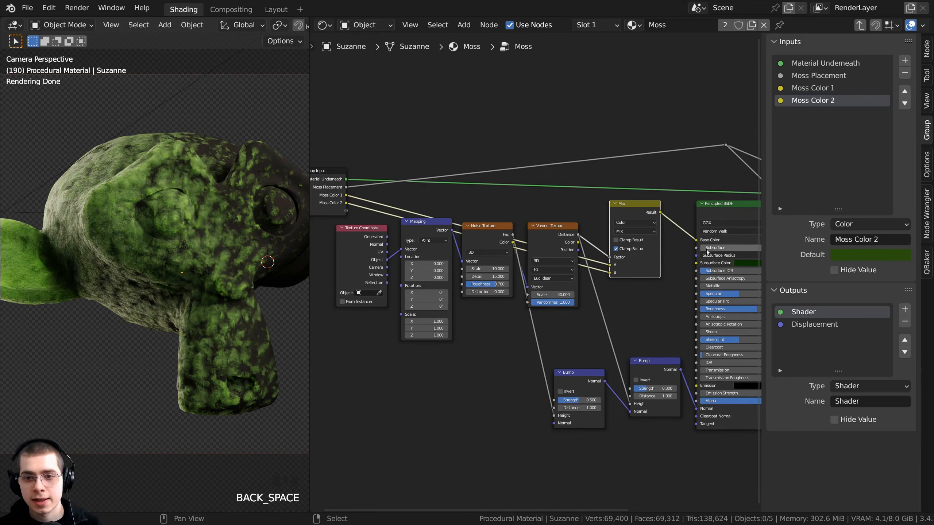
pyautogui.moveTo(697, 249); pyautogui.dragTo(377, 211)
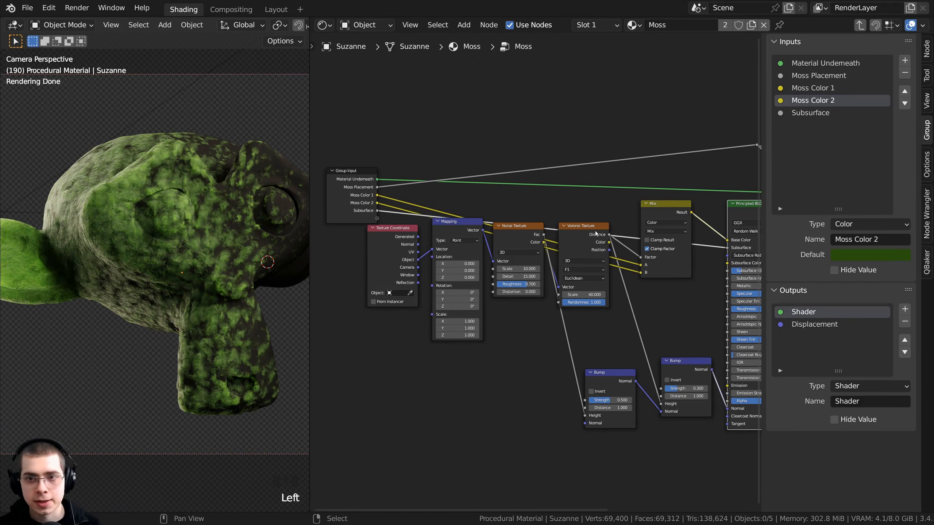
pyautogui.moveTo(731, 268); pyautogui.dragTo(694, 250, button='middle')
pyautogui.scroll(2, 692, 247)
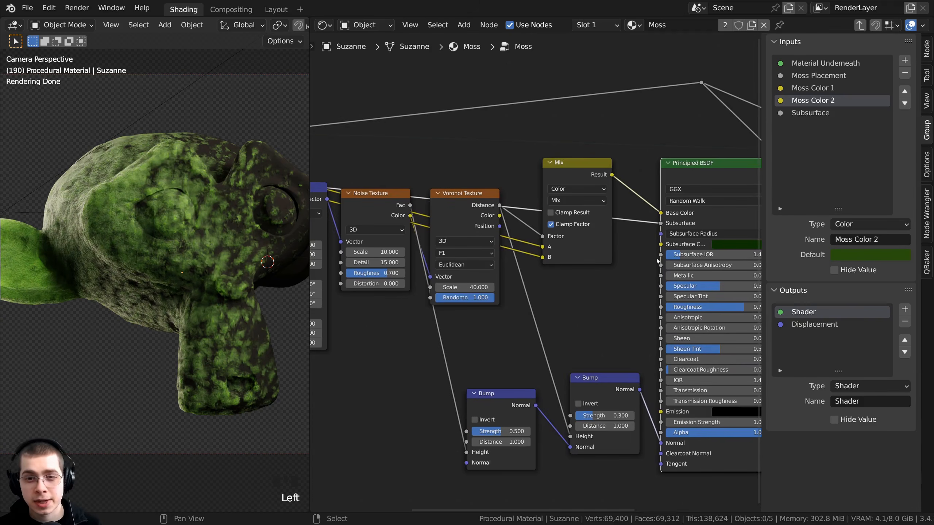
pyautogui.moveTo(661, 244); pyautogui.dragTo(438, 183)
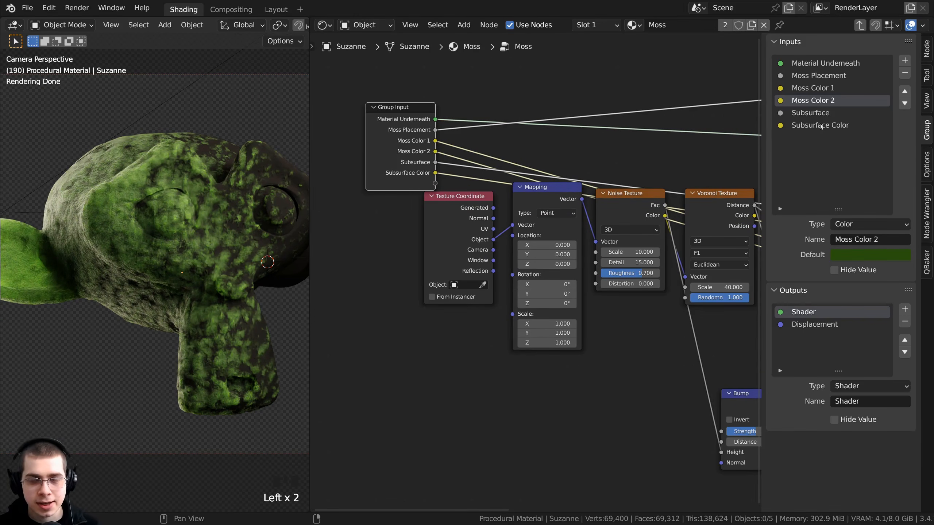
# Step: Move the Mapping node slightly lower, away from the links coming out of the Group Input node
pyautogui.scroll(-3, 604, 194)
pyautogui.moveTo(603, 194); pyautogui.dragTo(520, 193, button='middle')
pyautogui.scroll(2, 507, 209)
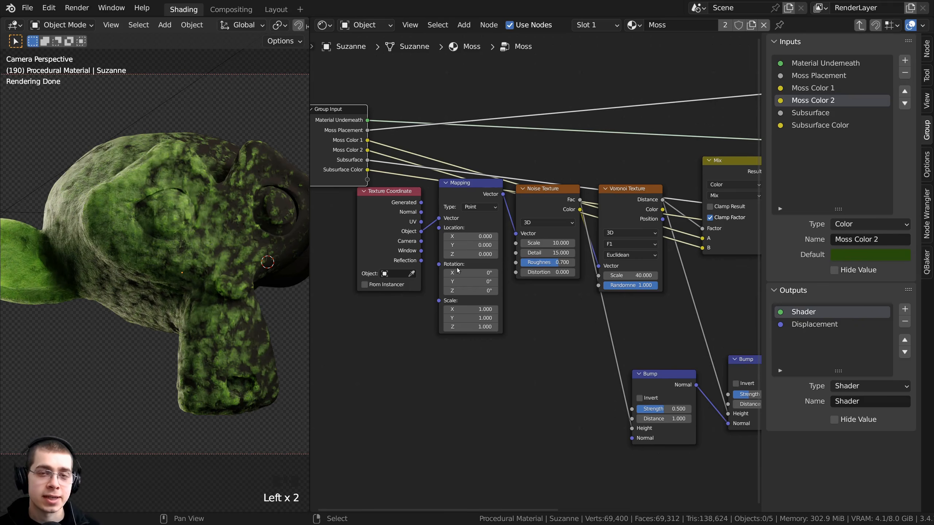
pyautogui.scroll(2, 458, 270)
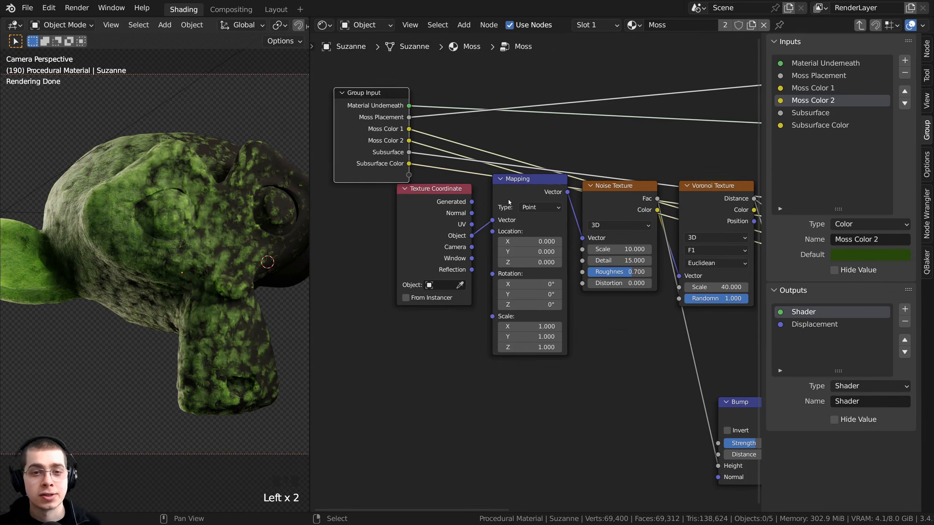
pyautogui.moveTo(509, 202); pyautogui.dragTo(511, 221)
pyautogui.scroll(-3, 511, 221)
pyautogui.scroll(1, 492, 220)
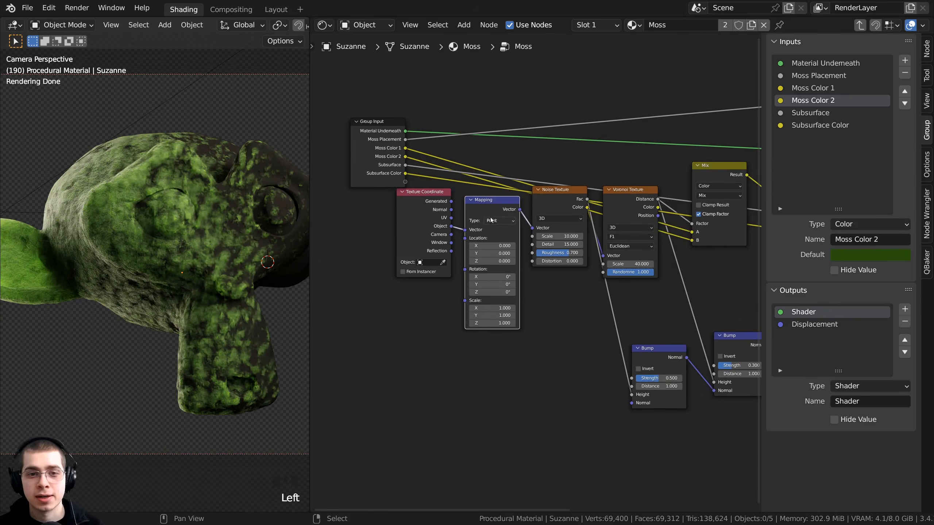
# Step: Expose the Mapping node's Scale as a new group input and select it in the group's input list
pyautogui.scroll(-3, 491, 220)
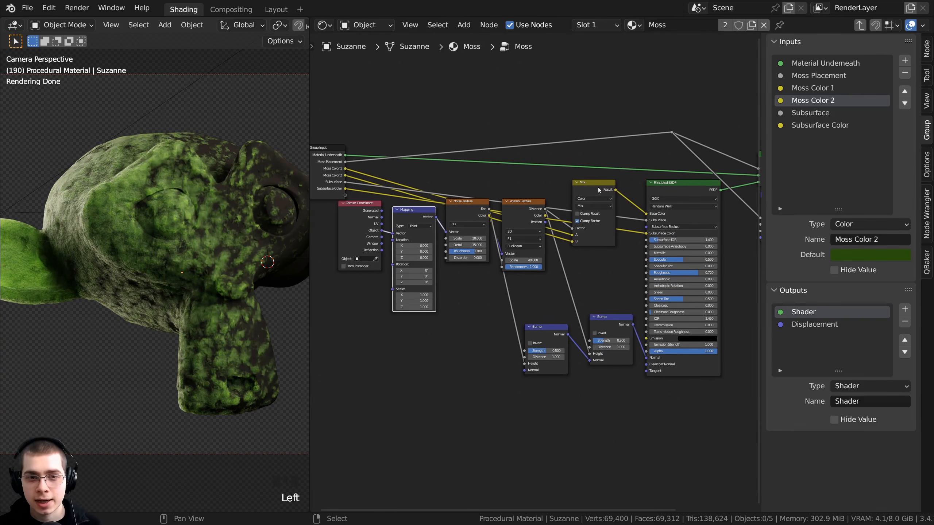
pyautogui.scroll(3, 482, 342)
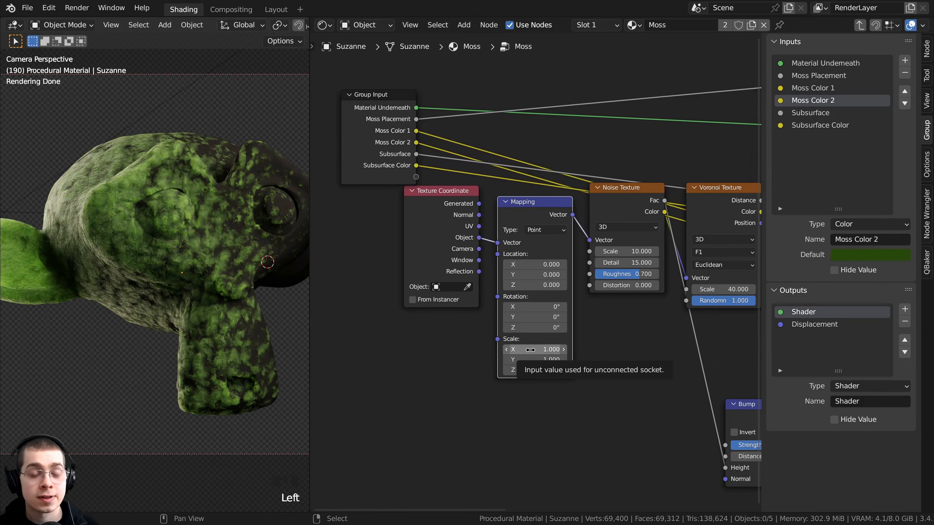
pyautogui.moveTo(542, 283); pyautogui.dragTo(563, 290, button='middle')
pyautogui.click(509, 345)
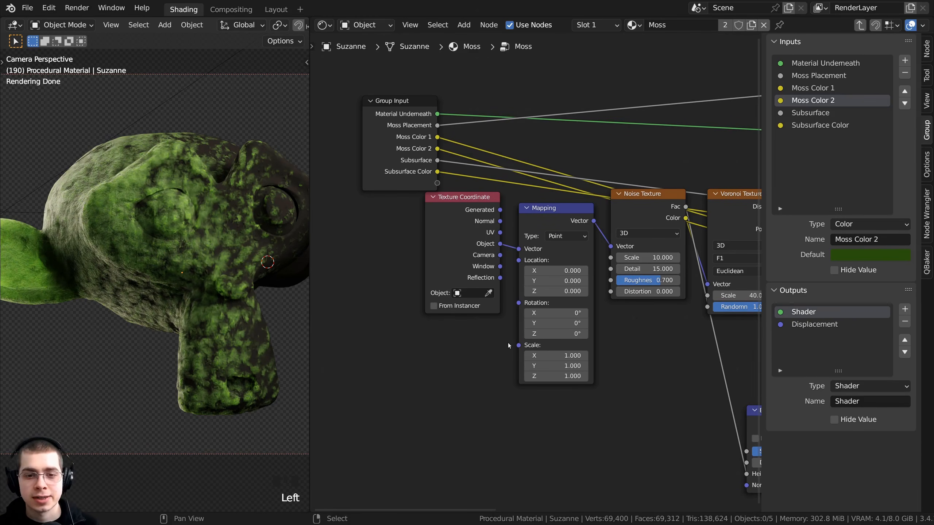
pyautogui.moveTo(517, 346); pyautogui.dragTo(431, 166)
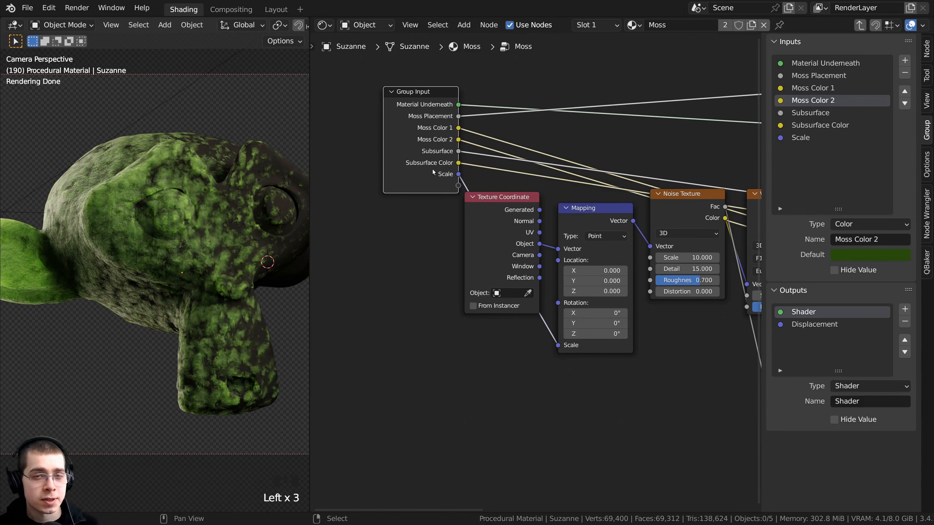
pyautogui.click(806, 138)
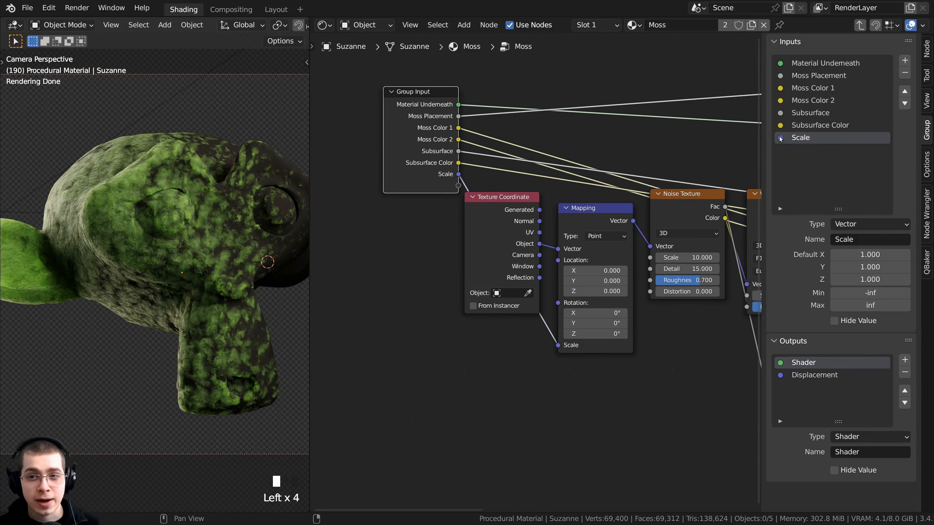
# Step: Exit the Moss group and examine the inputs exposed on its group node
pyautogui.press('Tab')
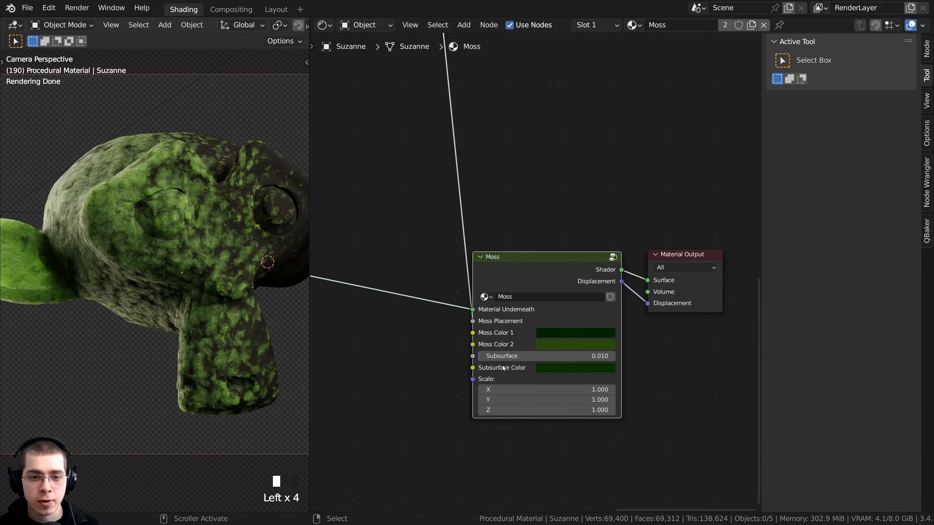
pyautogui.moveTo(503, 368); pyautogui.dragTo(485, 247, button='middle')
pyautogui.scroll(2, 489, 258)
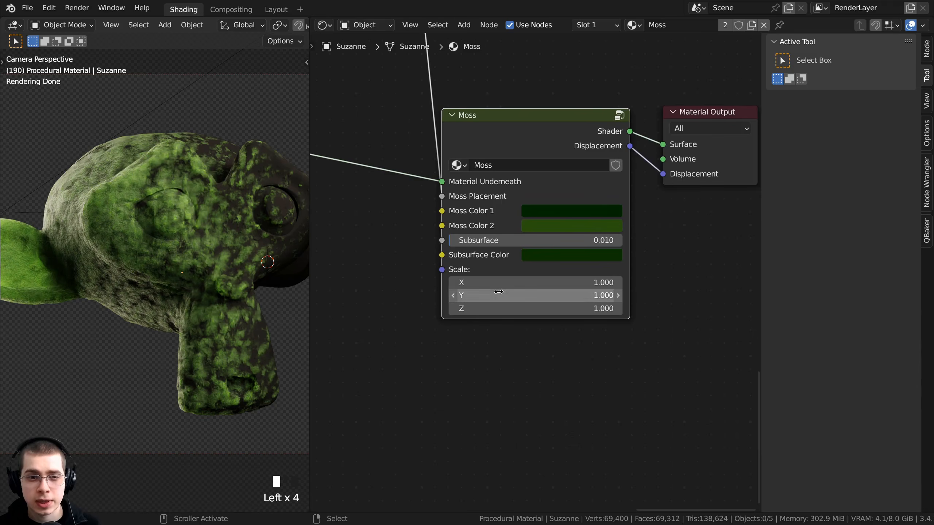
# Step: Reopen the Moss group and change the Scale input's type to Float
pyautogui.click(521, 143)
pyautogui.press('Tab')
pyautogui.scroll(-3, 517, 173)
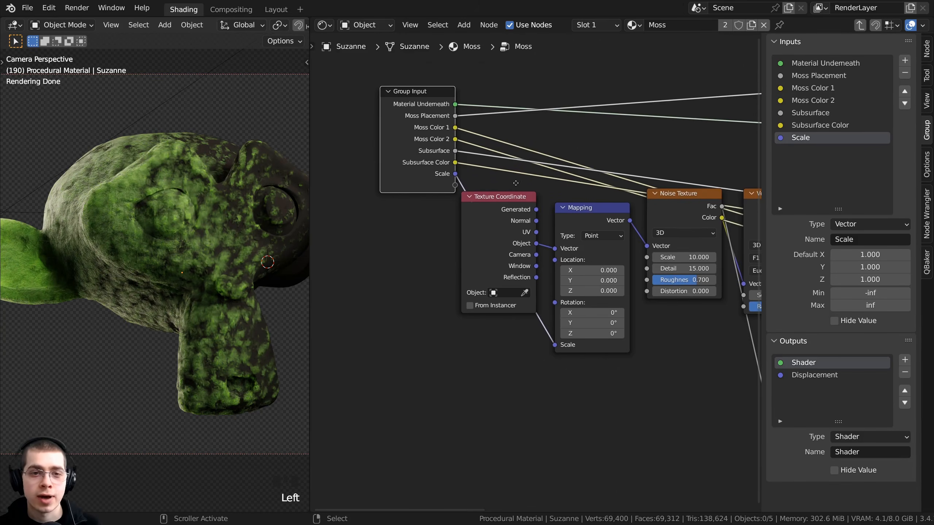
pyautogui.moveTo(516, 182); pyautogui.dragTo(515, 204, button='middle')
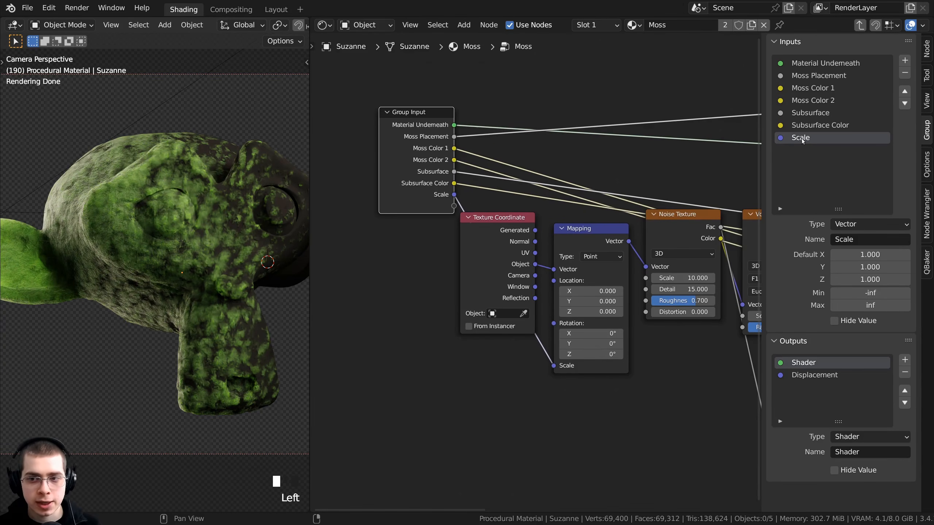
pyautogui.click(844, 224)
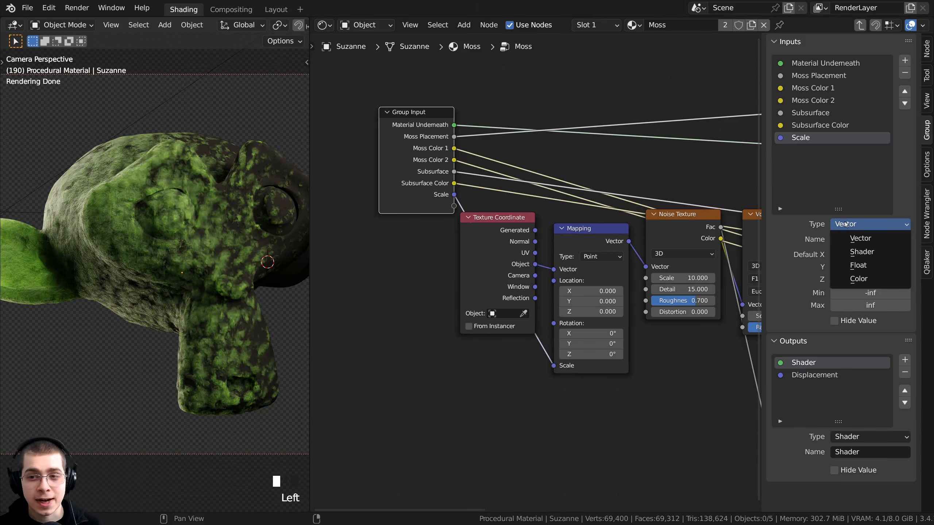
pyautogui.click(865, 266)
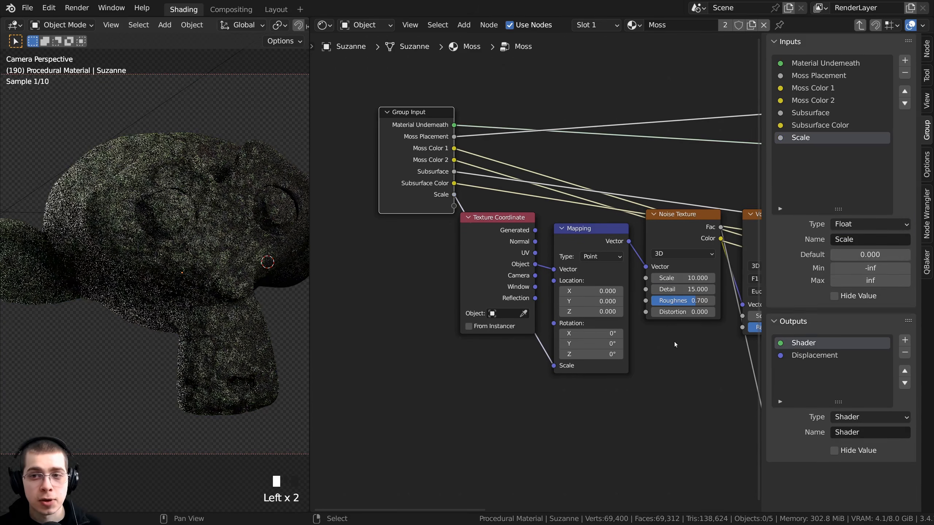
# Step: Exit the Moss group and set its node's Scale value to 1
pyautogui.moveTo(513, 227); pyautogui.dragTo(515, 232, button='middle')
pyautogui.press('Tab')
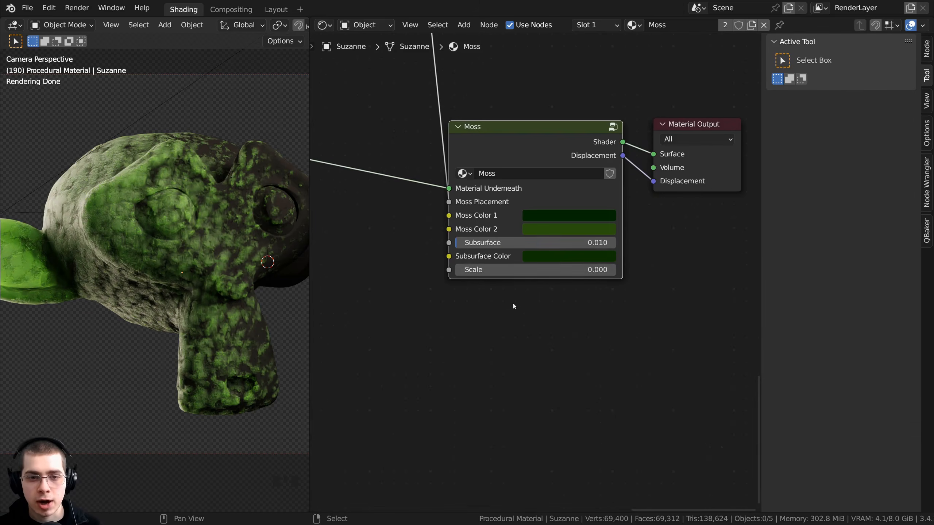
pyautogui.click(534, 270)
pyautogui.write('1')
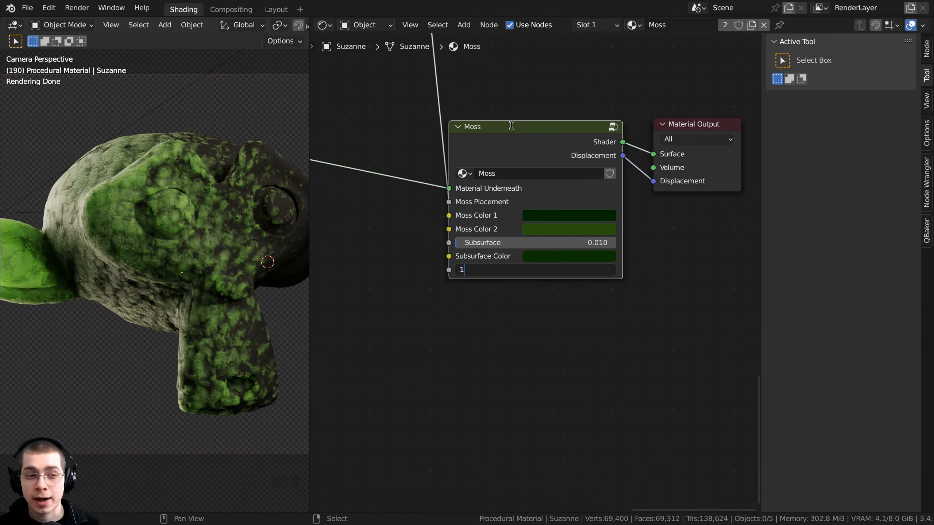
pyautogui.press('Return')
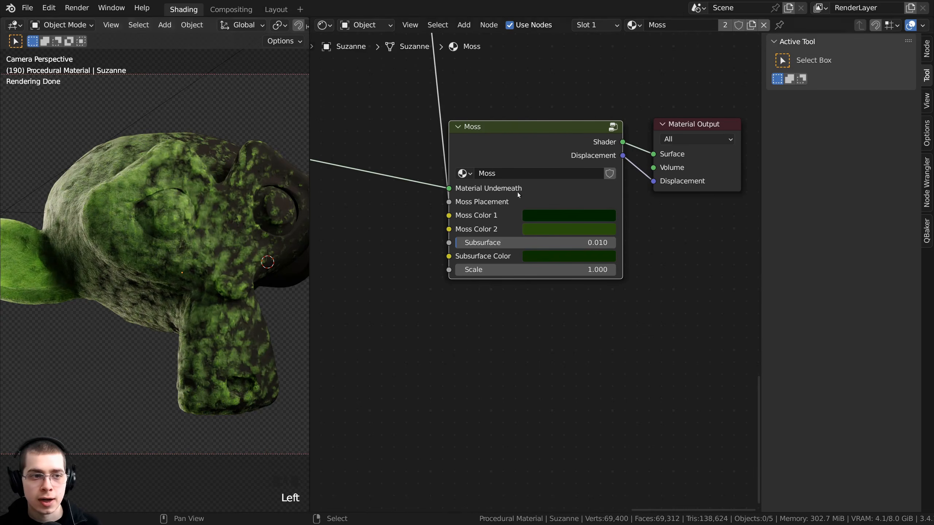
pyautogui.moveTo(561, 147); pyautogui.dragTo(562, 142)
pyautogui.scroll(-1, 563, 147)
pyautogui.moveTo(564, 149); pyautogui.dragTo(561, 174, button='middle')
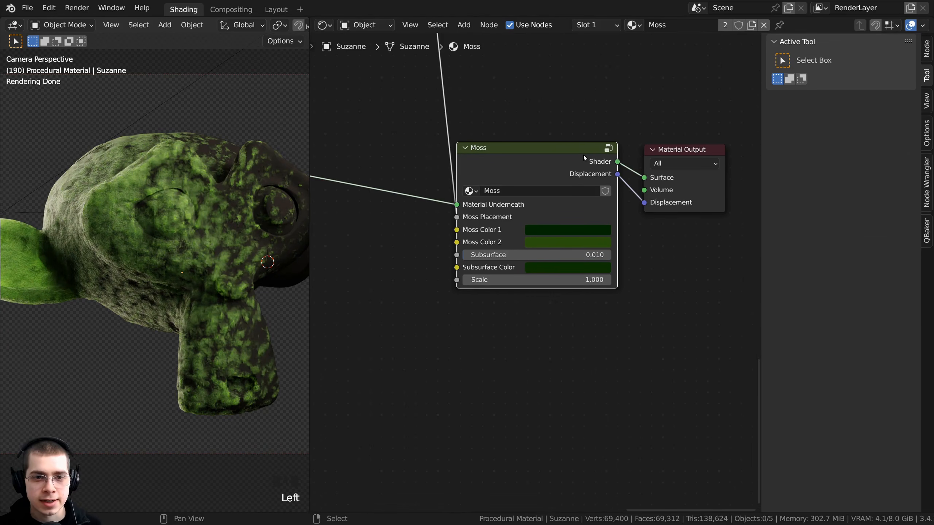
# Step: Reopen the Moss group and rename its Scale input as Texture Scale
pyautogui.press('Tab')
pyautogui.doubleClick(799, 138)
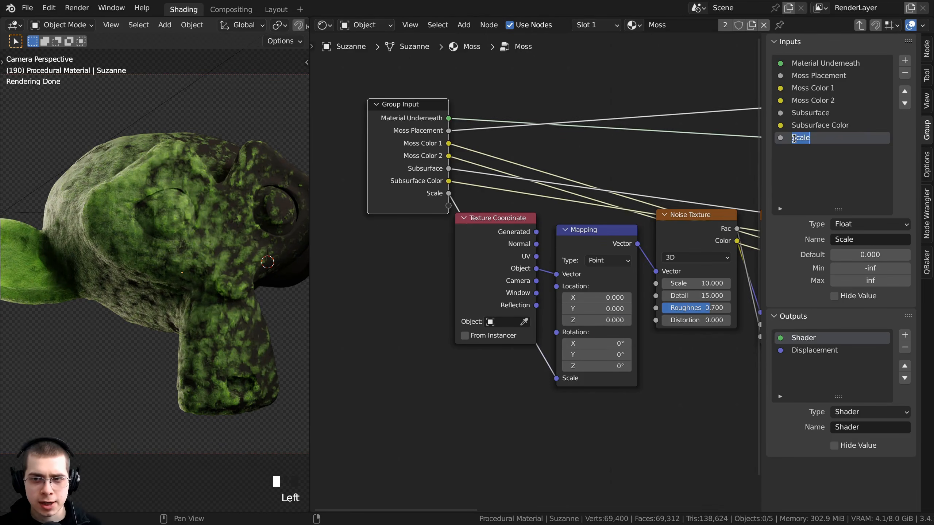
pyautogui.click(795, 138)
pyautogui.write('Texture')
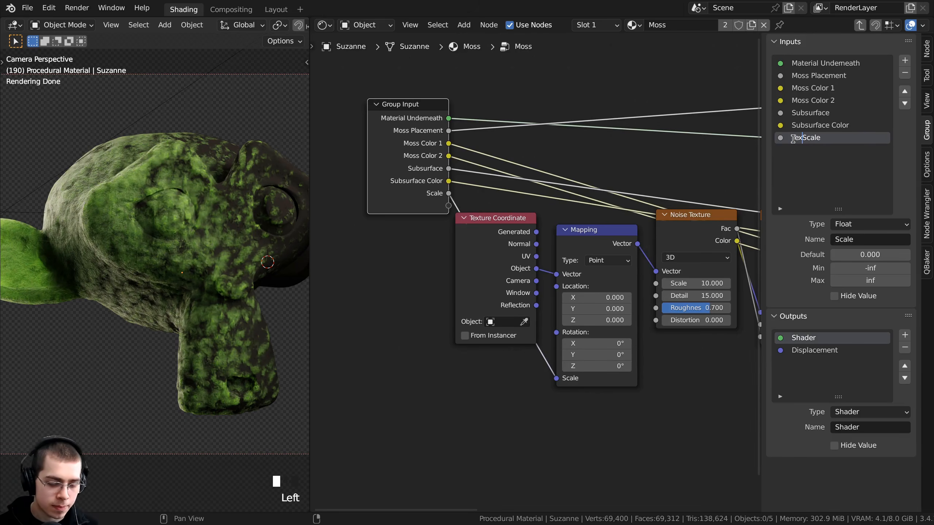
pyautogui.press('Return')
# Step: Expose the Strength values of both Bump nodes as two new group inputs
pyautogui.scroll(-2, 499, 260)
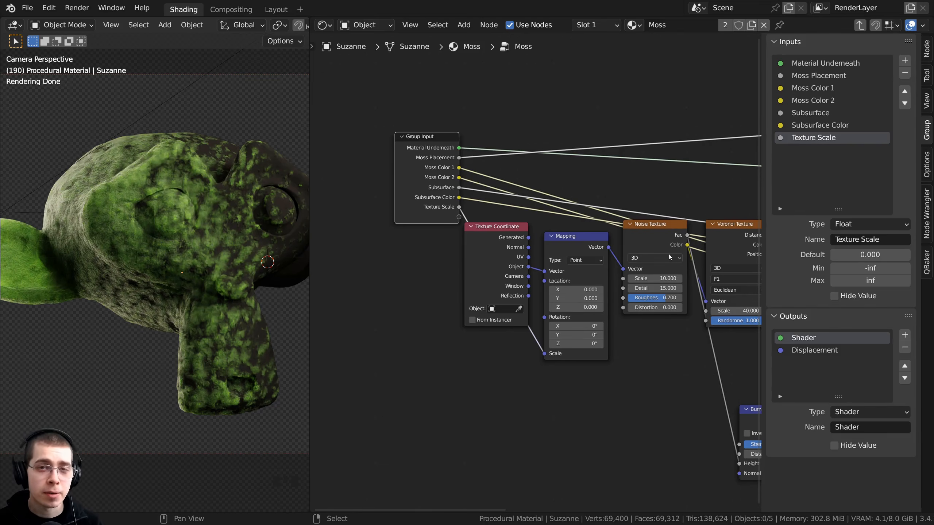
pyautogui.moveTo(688, 274); pyautogui.dragTo(603, 229, button='middle')
pyautogui.scroll(-1, 603, 229)
pyautogui.moveTo(623, 331); pyautogui.dragTo(573, 206, button='middle')
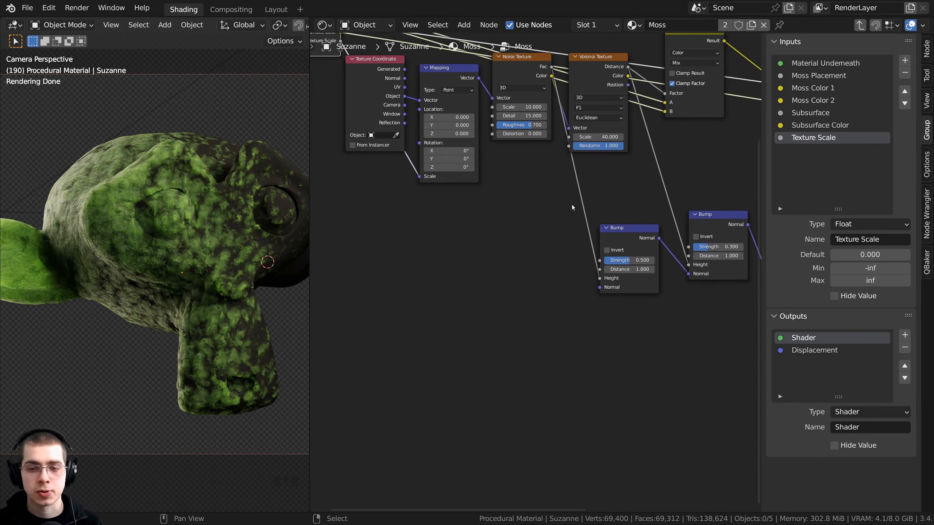
pyautogui.scroll(-2, 573, 208)
pyautogui.moveTo(592, 251); pyautogui.dragTo(597, 311, button='middle')
pyautogui.moveTo(602, 314); pyautogui.dragTo(381, 134)
pyautogui.moveTo(620, 345); pyautogui.dragTo(638, 366, button='middle')
pyautogui.scroll(1, 638, 366)
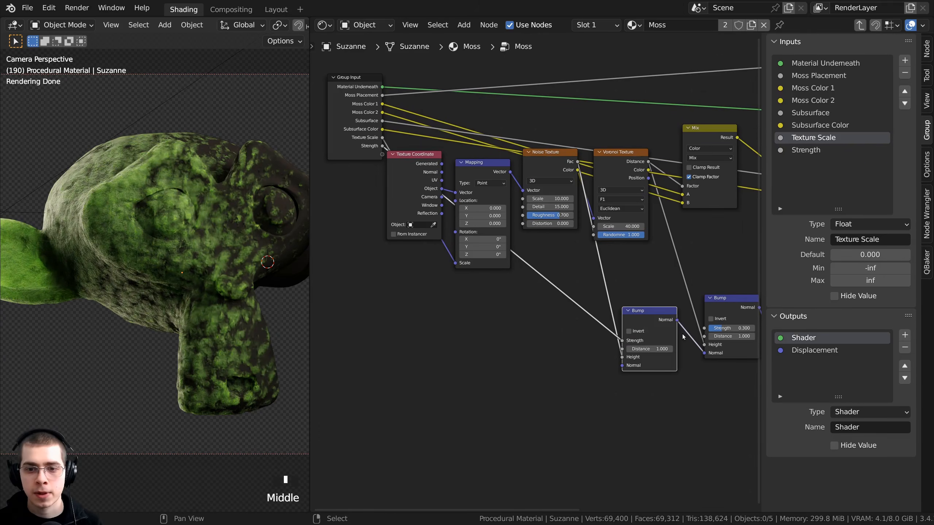
pyautogui.moveTo(704, 328); pyautogui.dragTo(344, 147)
# Step: Expose the Displacement node's Scale as a new group input
pyautogui.scroll(-4, 478, 254)
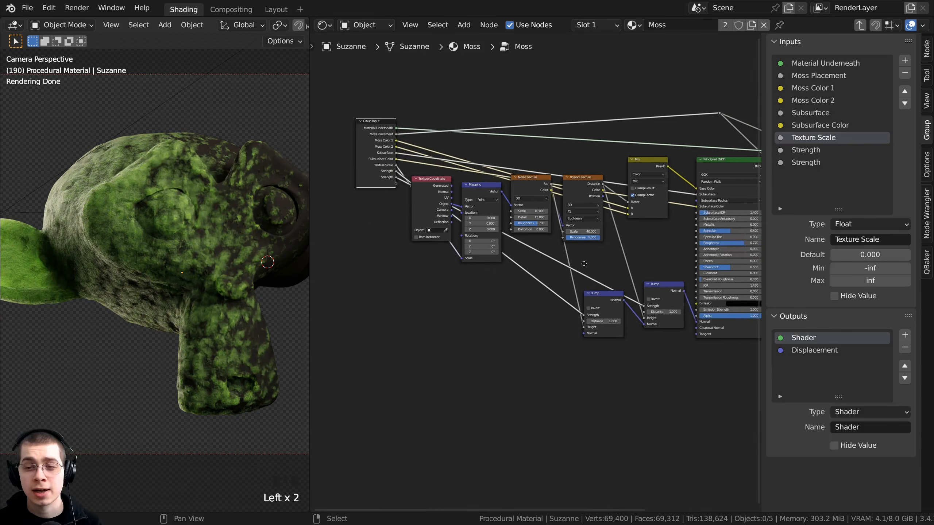
pyautogui.moveTo(603, 265); pyautogui.dragTo(475, 251, button='middle')
pyautogui.scroll(6, 670, 236)
pyautogui.moveTo(669, 236); pyautogui.dragTo(561, 325, button='middle')
pyautogui.scroll(4, 556, 274)
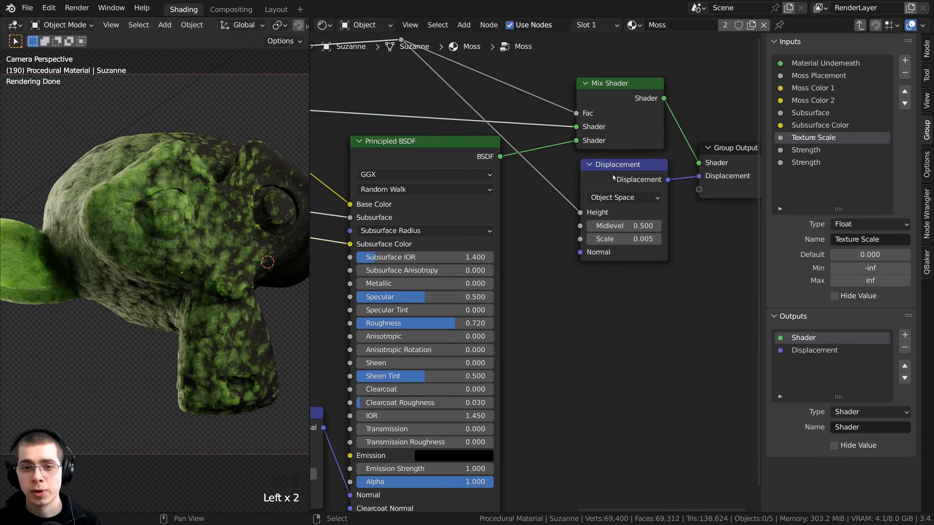
pyautogui.moveTo(580, 239); pyautogui.dragTo(520, 195)
# Step: Rename the first Strength input of the group as Bump Strength 1
pyautogui.click(800, 152)
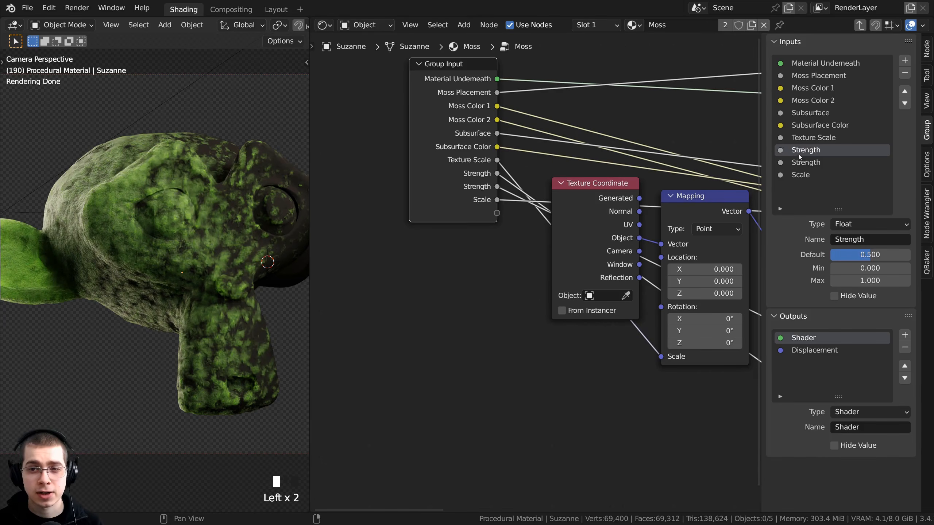
pyautogui.doubleClick(794, 152)
pyautogui.press('Home')
pyautogui.write('Bump')
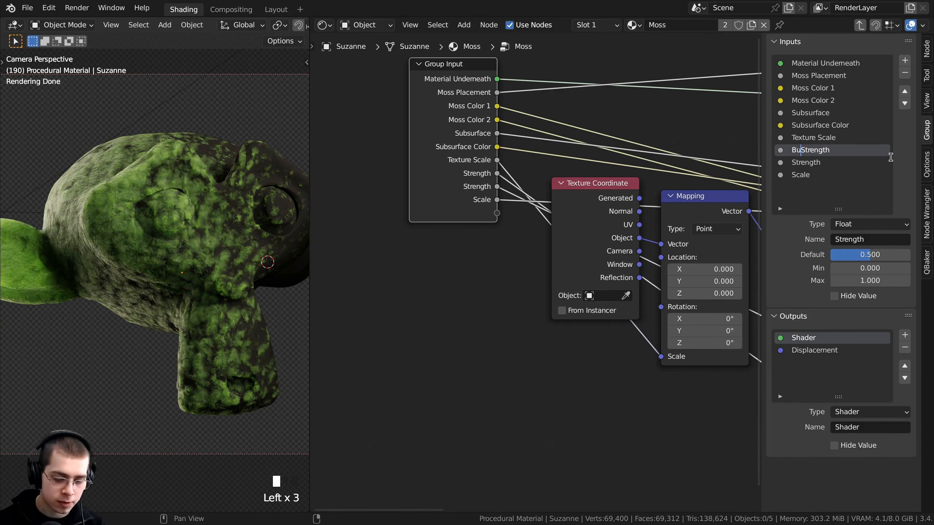
pyautogui.click(861, 160)
pyautogui.doubleClick(859, 153)
pyautogui.click(859, 153)
pyautogui.write('1')
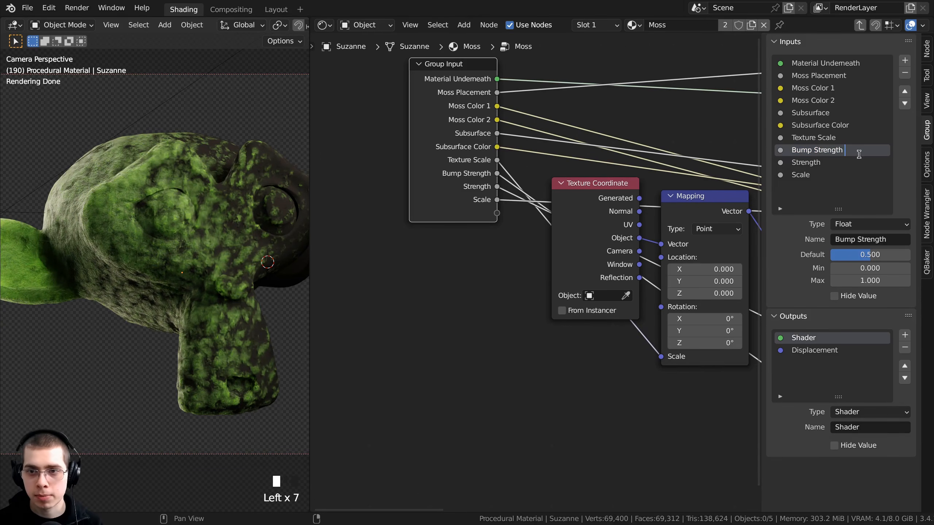
# Step: Copy that name to the remaining Strength input and change it to Bump Strength 2
pyautogui.moveTo(842, 150); pyautogui.dragTo(788, 151)
pyautogui.moveTo(863, 149); pyautogui.dragTo(786, 151)
pyautogui.hotkey('ctrl', 'c')
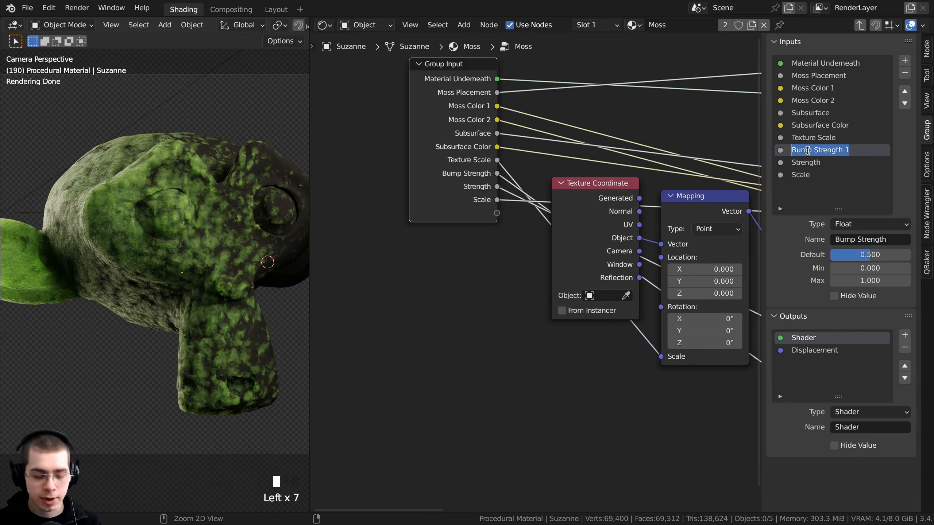
pyautogui.doubleClick(813, 162)
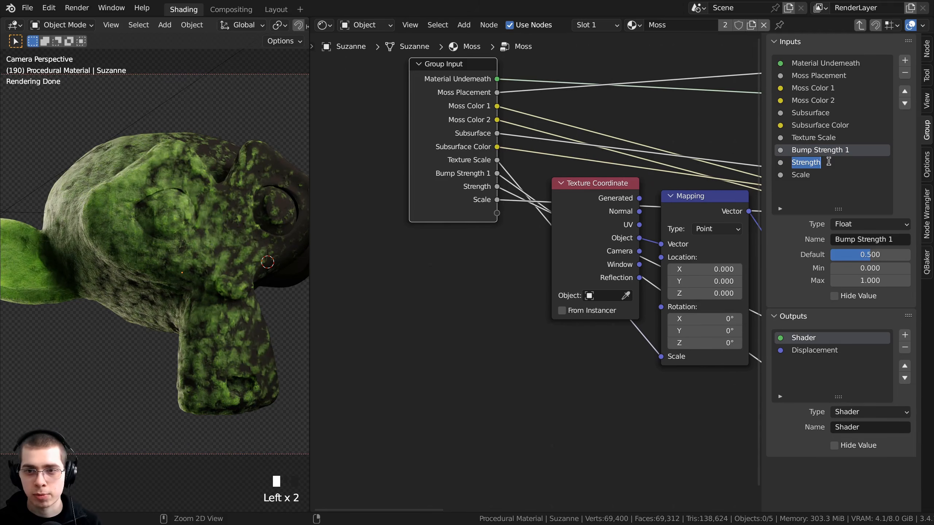
pyautogui.hotkey('ctrl', 'v')
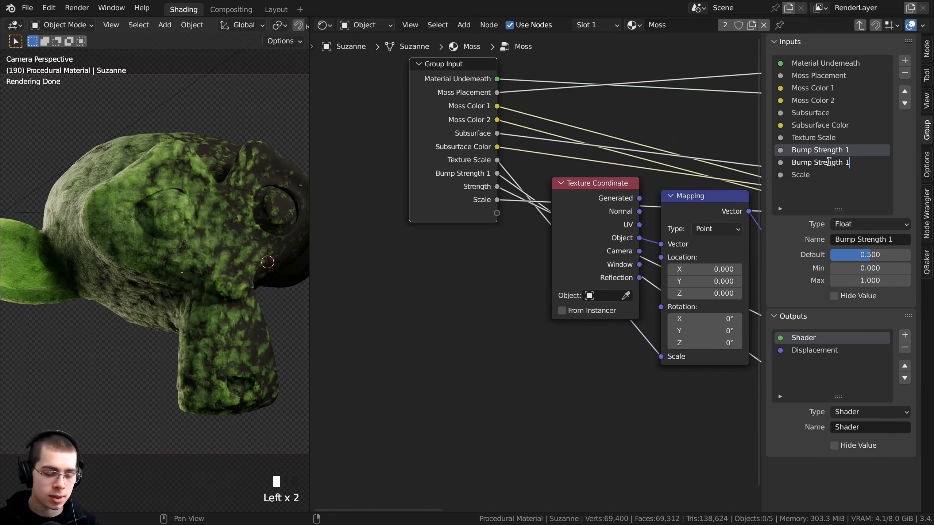
pyautogui.press('BackSpace')
pyautogui.write('2')
pyautogui.press('Return')
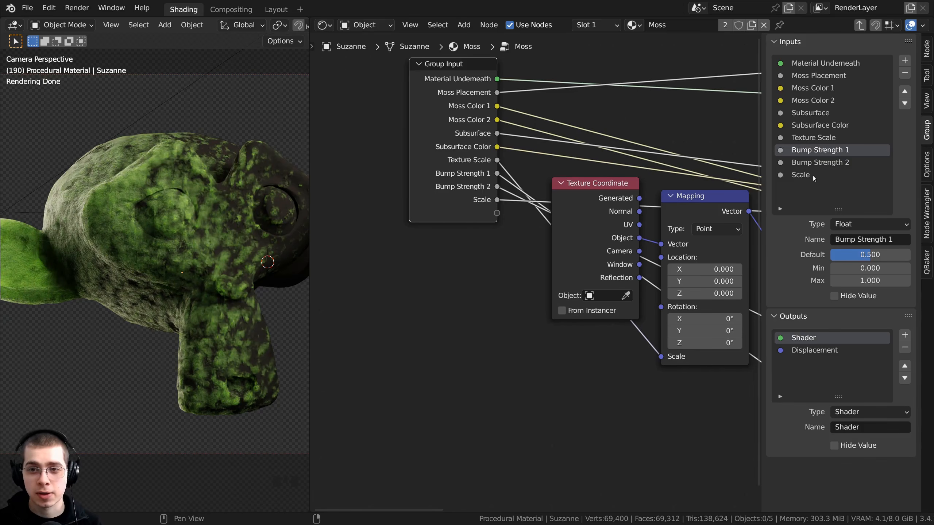
# Step: Rename the group's last Scale input as Displacement Strength
pyautogui.click(813, 175)
pyautogui.doubleClick(809, 175)
pyautogui.write('Displac')
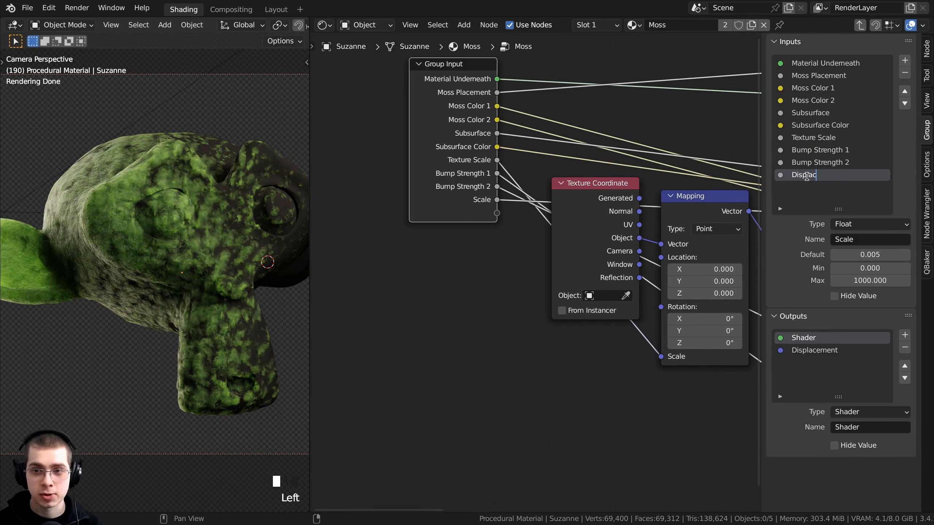
pyautogui.write('e')
pyautogui.write('ment Strength')
pyautogui.press('Return')
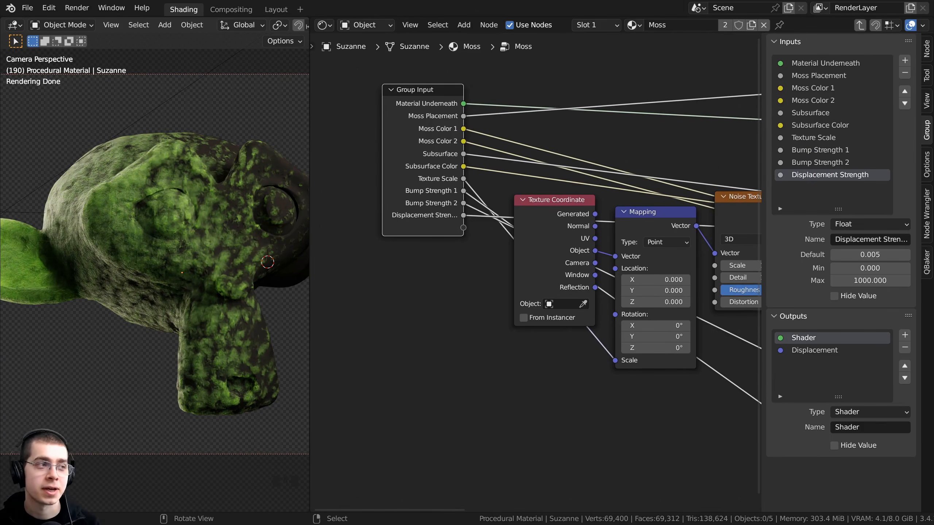
# Step: Exit the Moss group and examine the texture scale, bump and displacement inputs on its group node
pyautogui.moveTo(647, 158); pyautogui.dragTo(610, 153, button='middle')
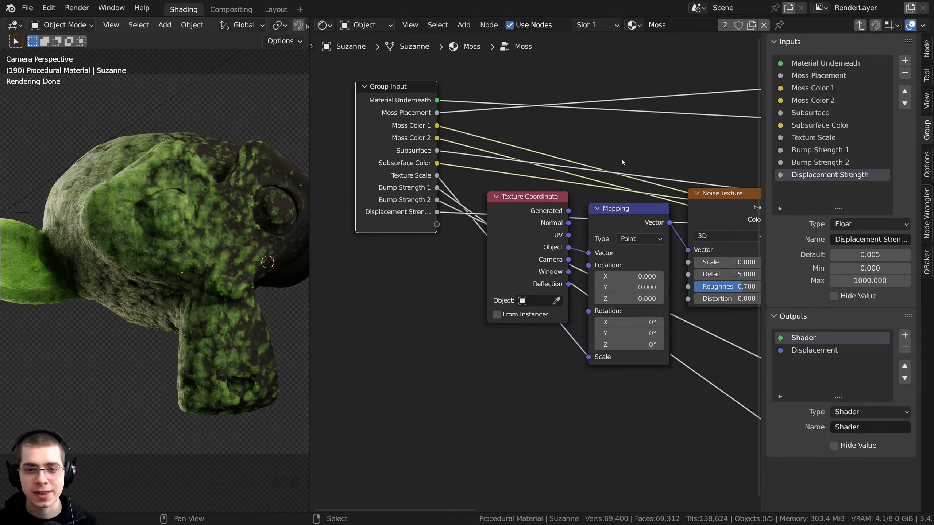
pyautogui.press('Tab')
pyautogui.click(561, 194)
pyautogui.scroll(1, 532, 243)
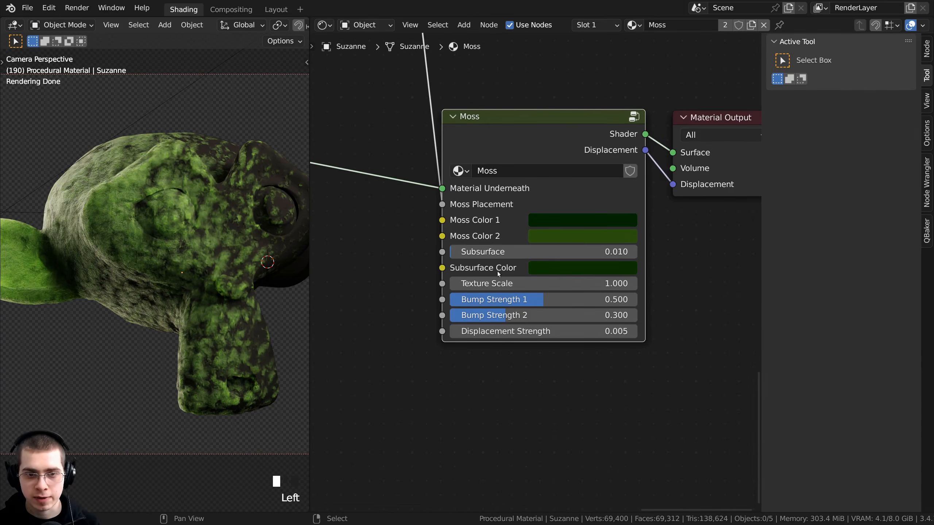
pyautogui.moveTo(515, 285); pyautogui.dragTo(524, 315)
pyautogui.rightClick(514, 286)
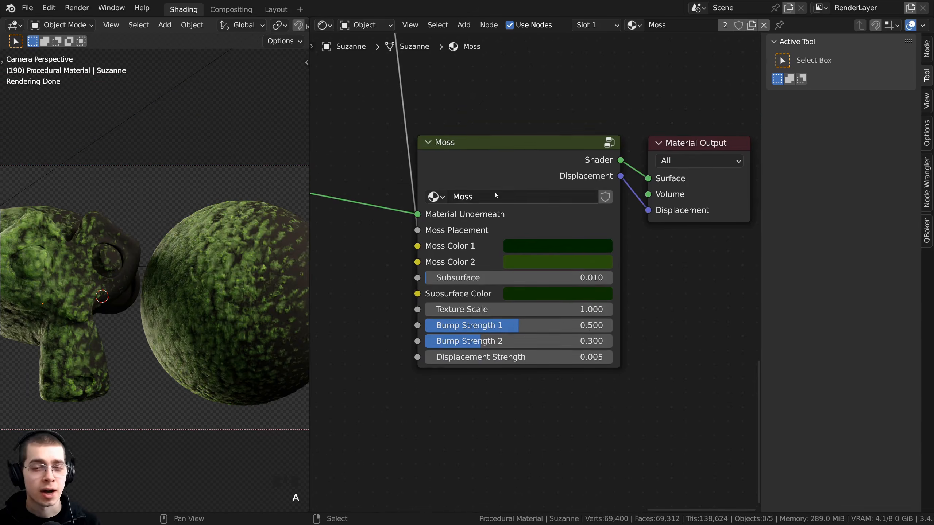
pyautogui.scroll(-2, 514, 163)
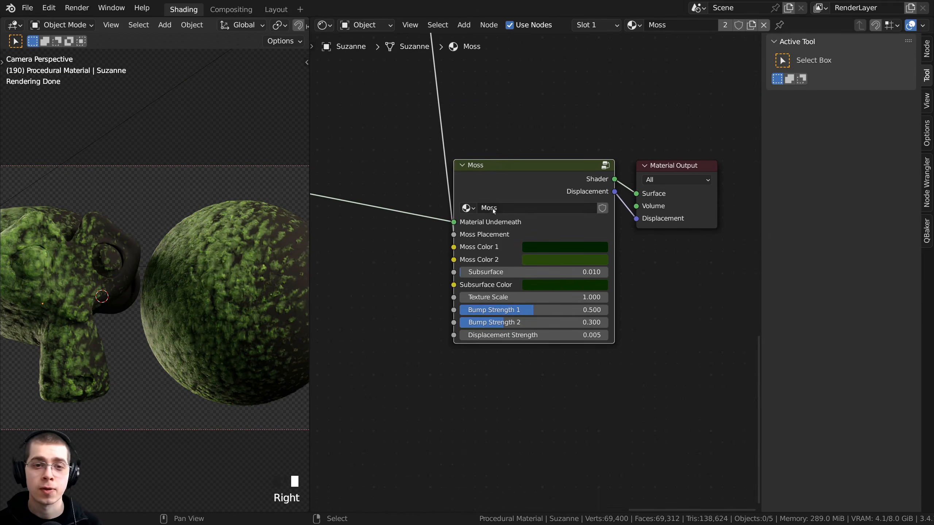
# Step: Move the Moss group node slightly up and place a duplicate of it directly below
pyautogui.moveTo(504, 177); pyautogui.dragTo(507, 175, button='right')
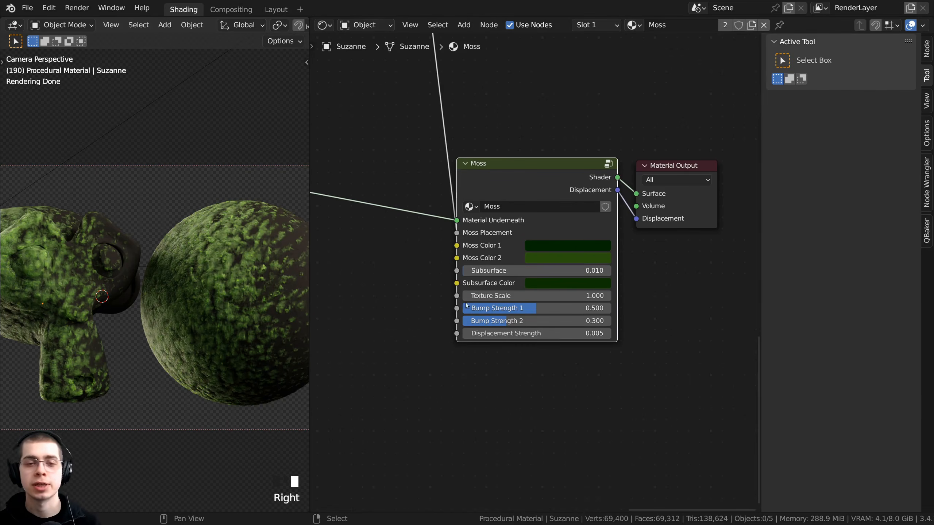
pyautogui.moveTo(518, 188); pyautogui.dragTo(518, 172)
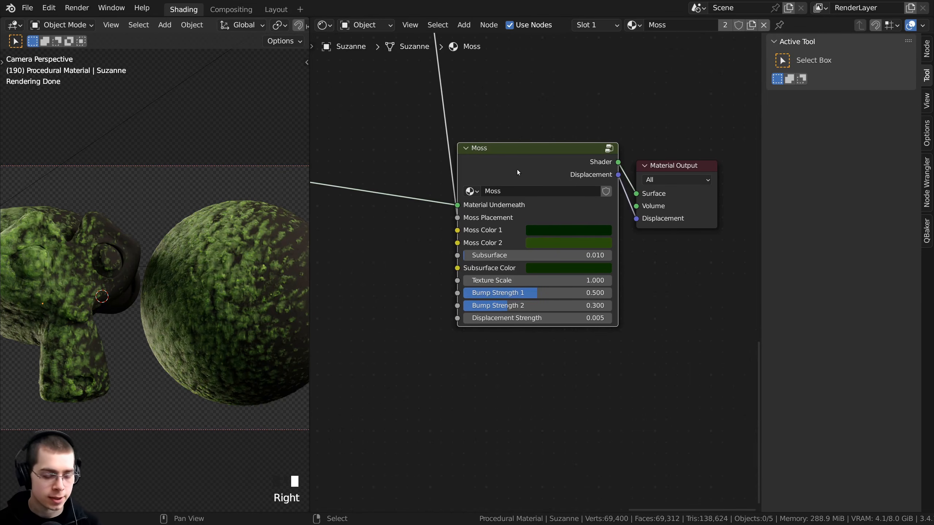
pyautogui.scroll(-1, 530, 134)
pyautogui.hotkey('shift', 'd')
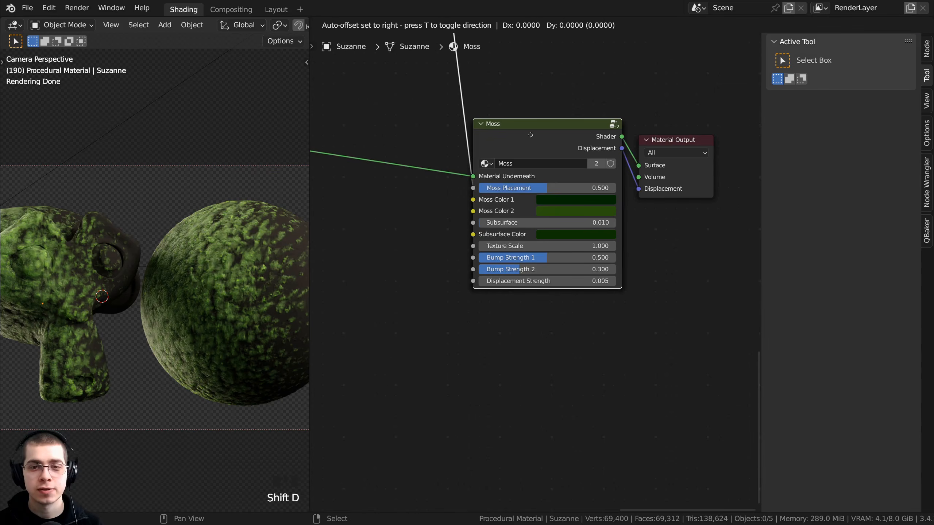
pyautogui.click(529, 315)
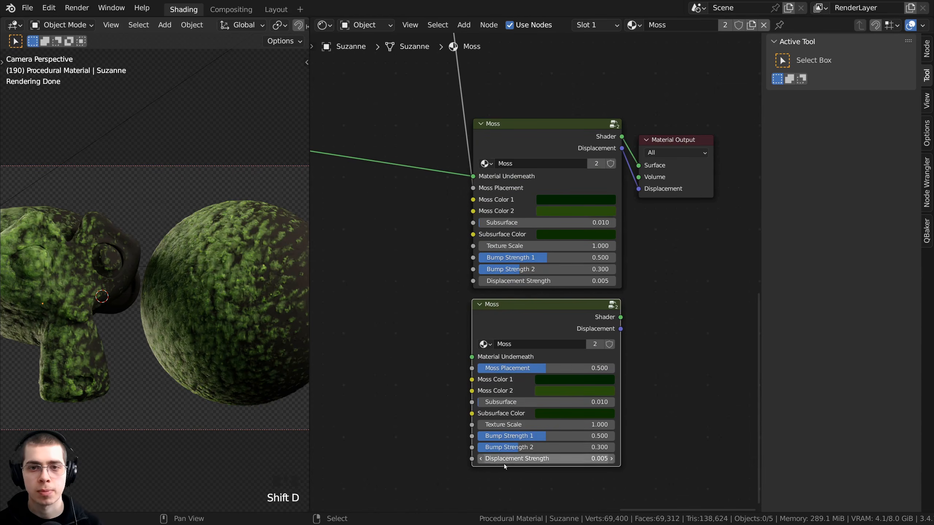
# Step: Make the duplicated Moss group a single-user copy, independent of the original group
pyautogui.scroll(1, 514, 329)
pyautogui.click(501, 195)
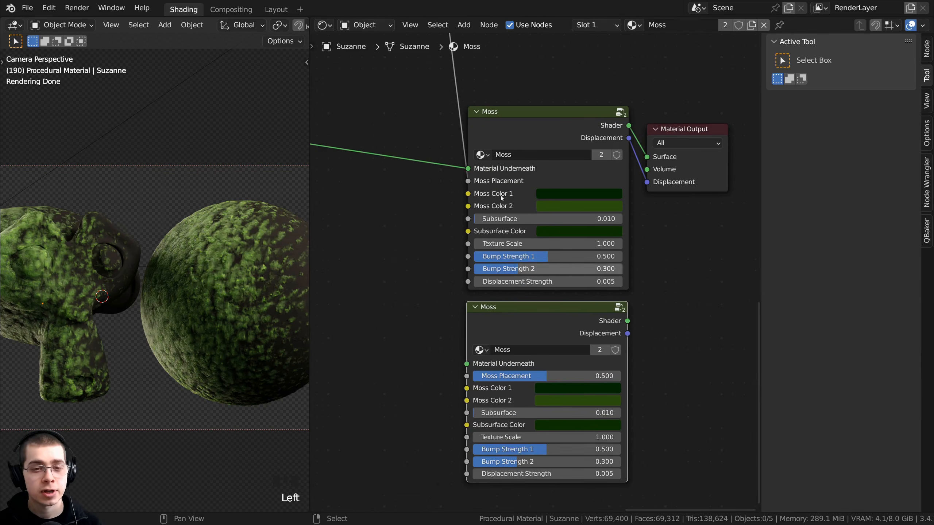
pyautogui.click(507, 129)
pyautogui.click(525, 310)
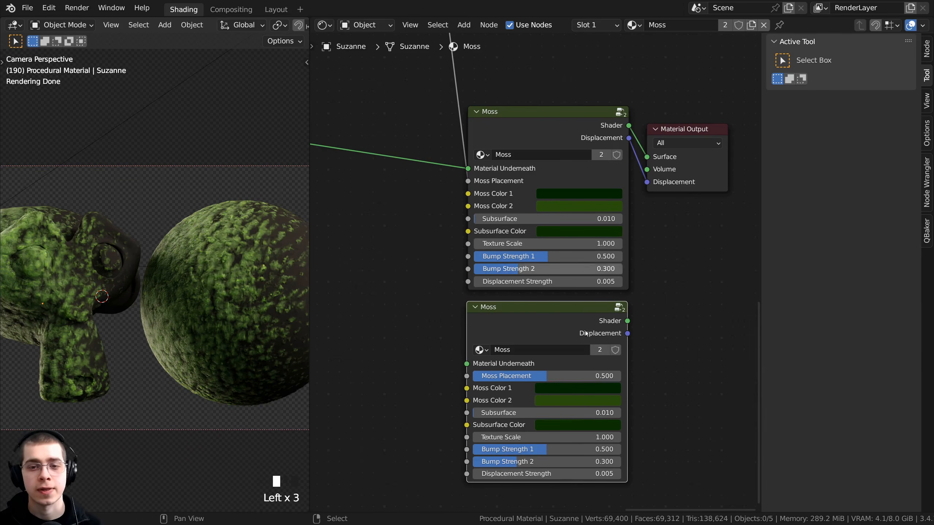
pyautogui.scroll(1, 529, 272)
pyautogui.moveTo(526, 343); pyautogui.dragTo(513, 219, button='middle')
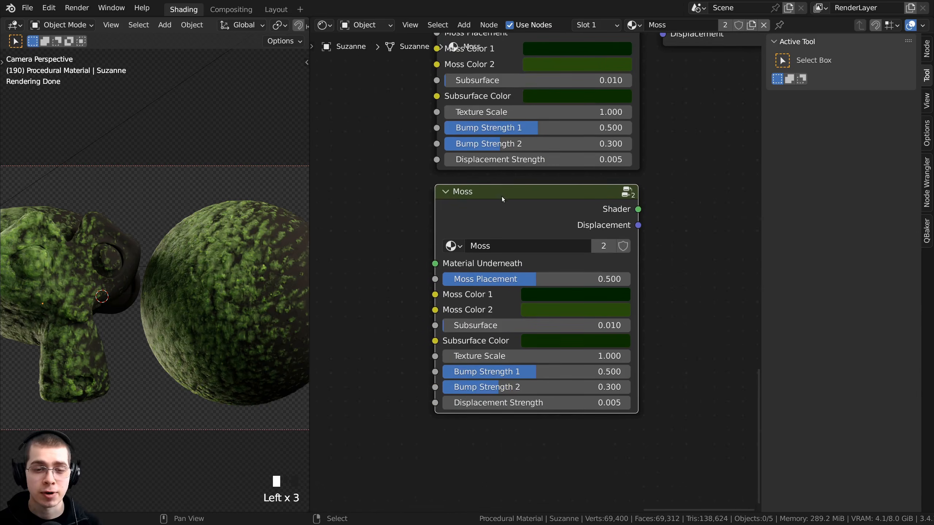
pyautogui.click(603, 247)
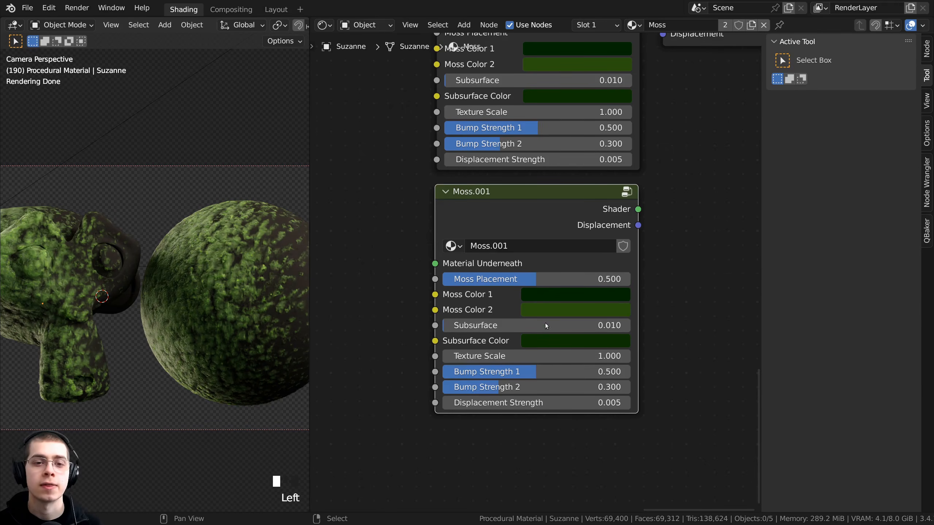
# Step: Rename the duplicated node group as Moss Only
pyautogui.click(498, 247)
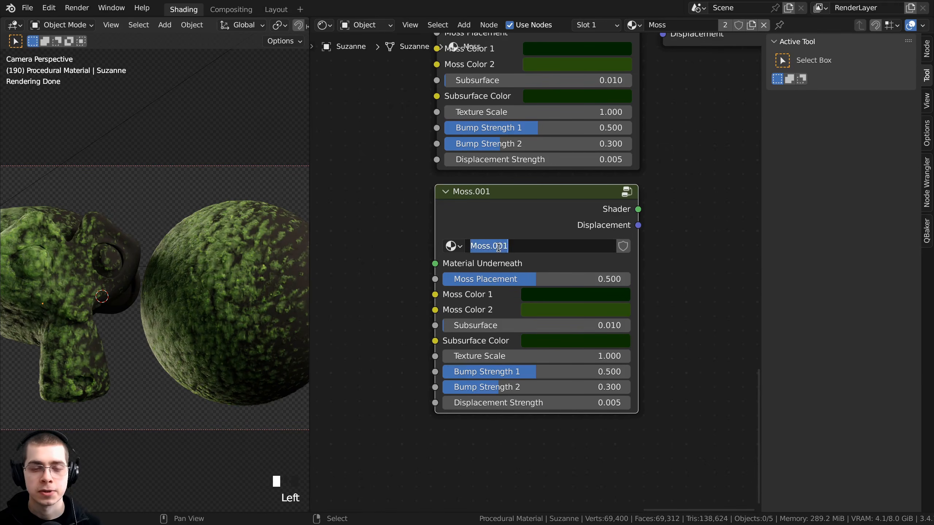
pyautogui.click(514, 246)
pyautogui.press('BackSpace')
pyautogui.press('BackSpace')
pyautogui.press('BackSpace')
pyautogui.press('BackSpace')
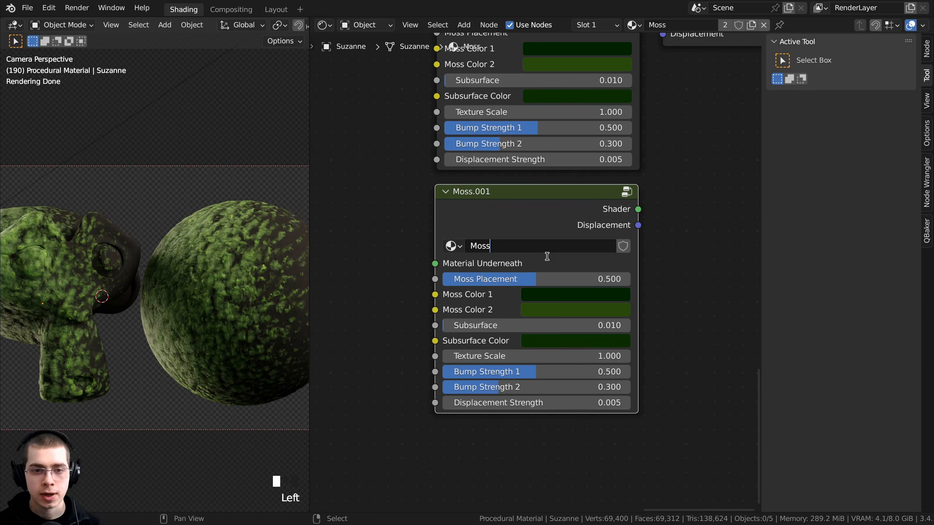
pyautogui.write('Only')
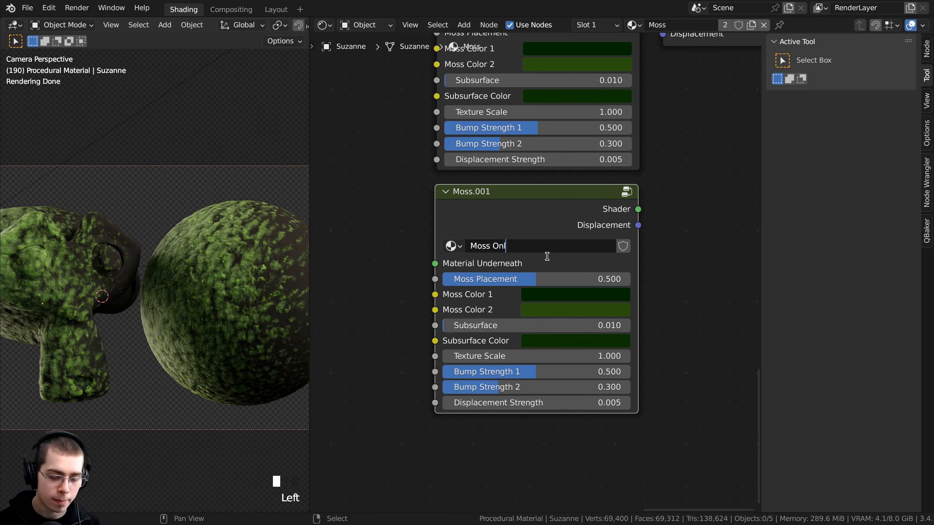
pyautogui.press('Return')
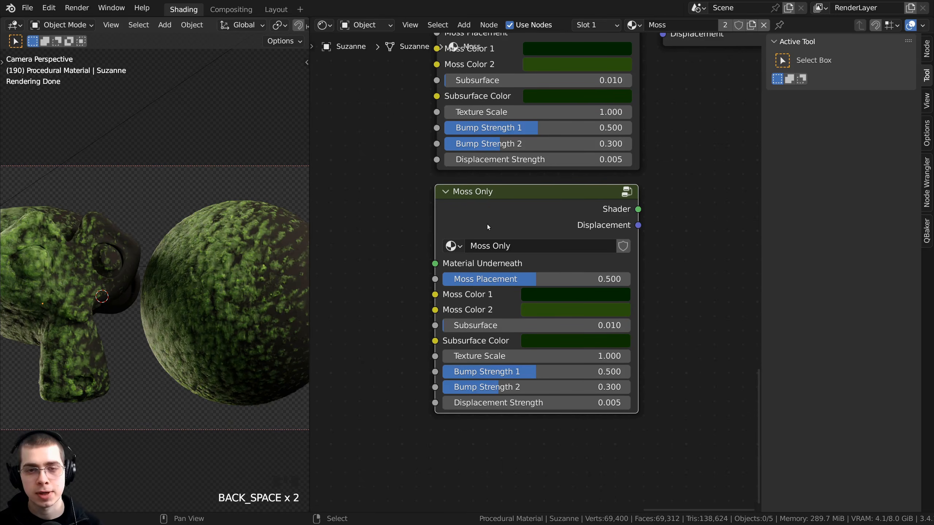
# Step: Duplicate the Material Output node and place the copy beside the Moss Only group node
pyautogui.scroll(-4, 511, 219)
pyautogui.moveTo(612, 104); pyautogui.dragTo(607, 120, button='middle')
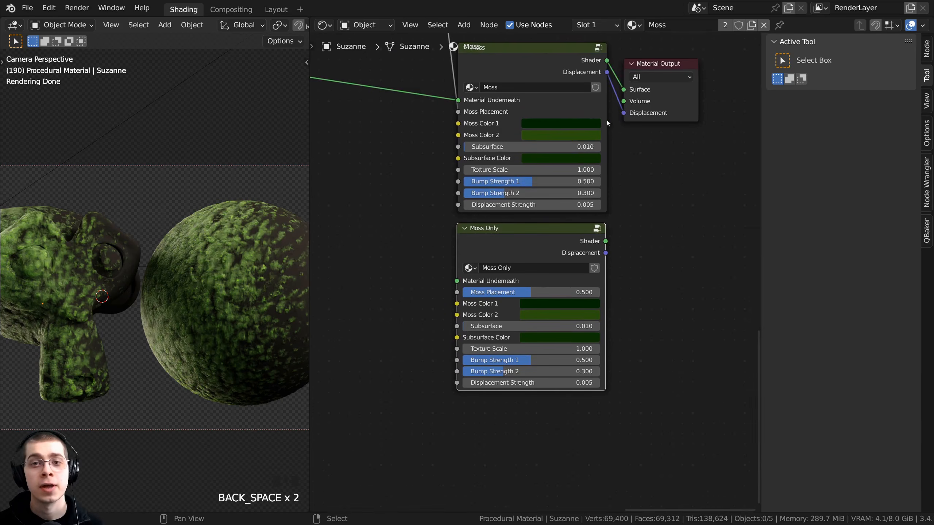
pyautogui.click(655, 66)
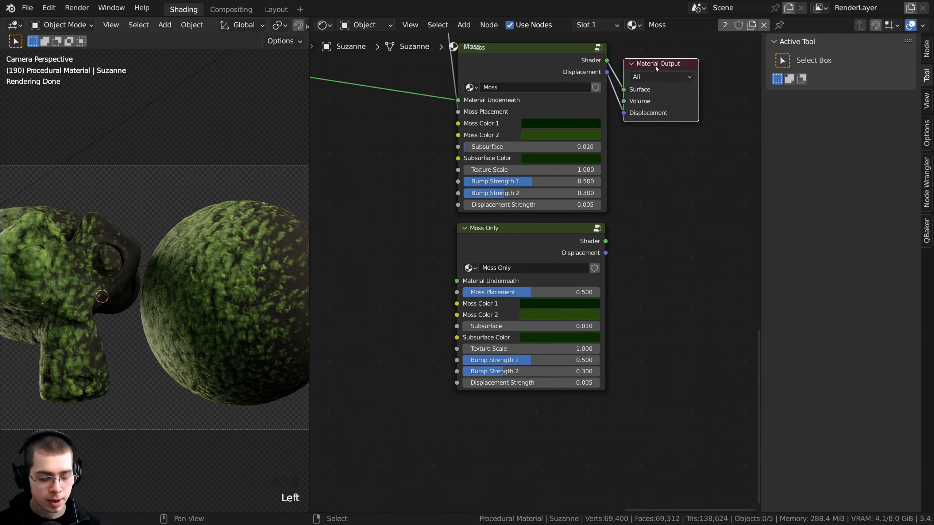
pyautogui.hotkey('shift', 'd')
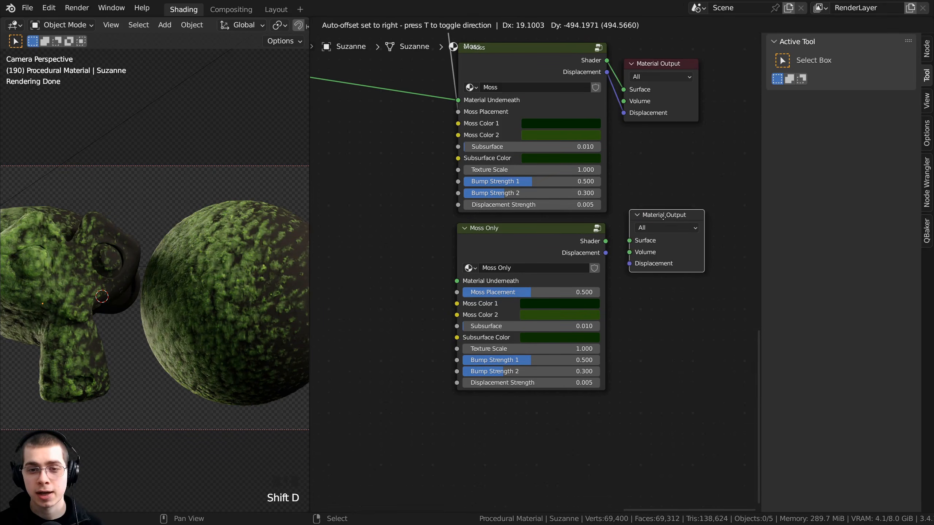
pyautogui.click(663, 217)
# Step: Connect the Moss Only group's Shader and Displacement outputs to the Surface and Displacement inputs of the duplicated Material Output
pyautogui.moveTo(663, 216); pyautogui.dragTo(615, 234, button='middle')
pyautogui.scroll(4, 603, 230)
pyautogui.moveTo(500, 268); pyautogui.dragTo(579, 306)
pyautogui.scroll(1, 531, 287)
pyautogui.scroll(-2, 580, 306)
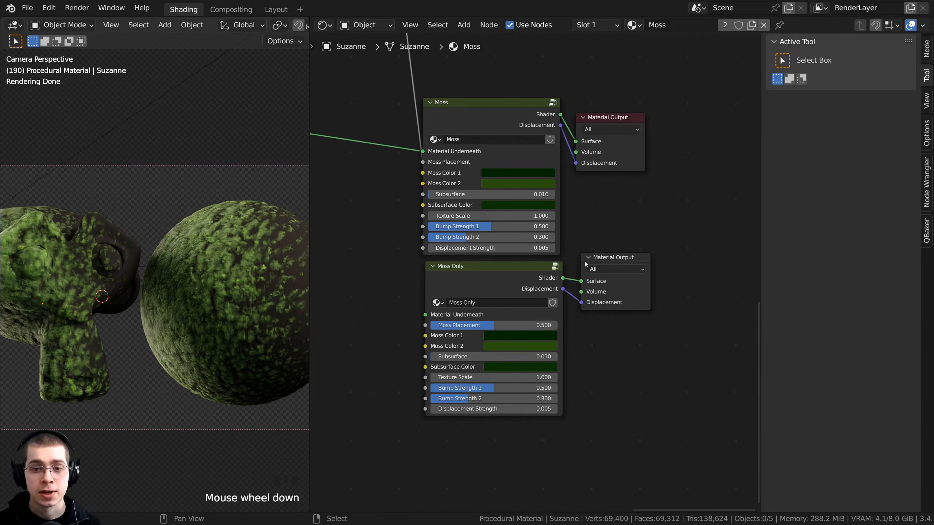
# Step: Compare the two moss versions by alternating the active Material Output, leaving the one fed by Moss Only active
pyautogui.click(616, 259)
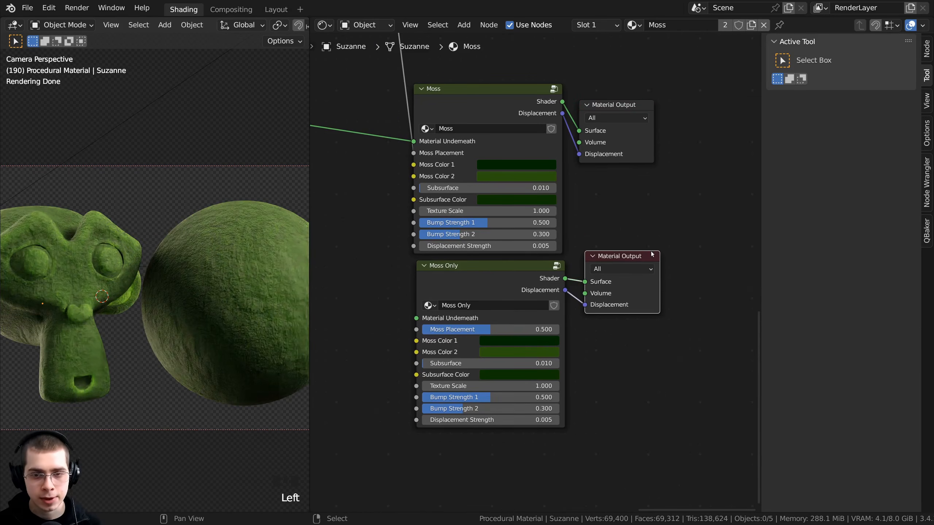
pyautogui.scroll(-2, 154, 290)
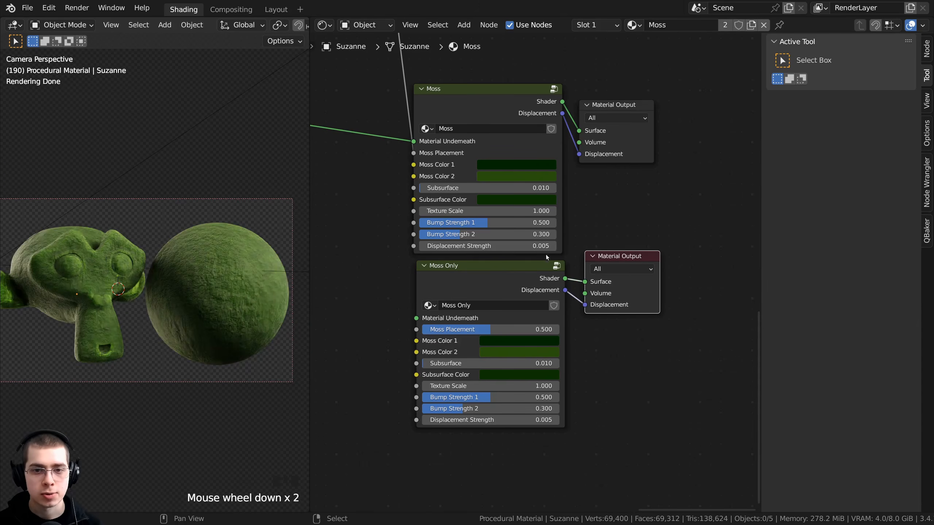
pyautogui.click(481, 270)
pyautogui.click(610, 105)
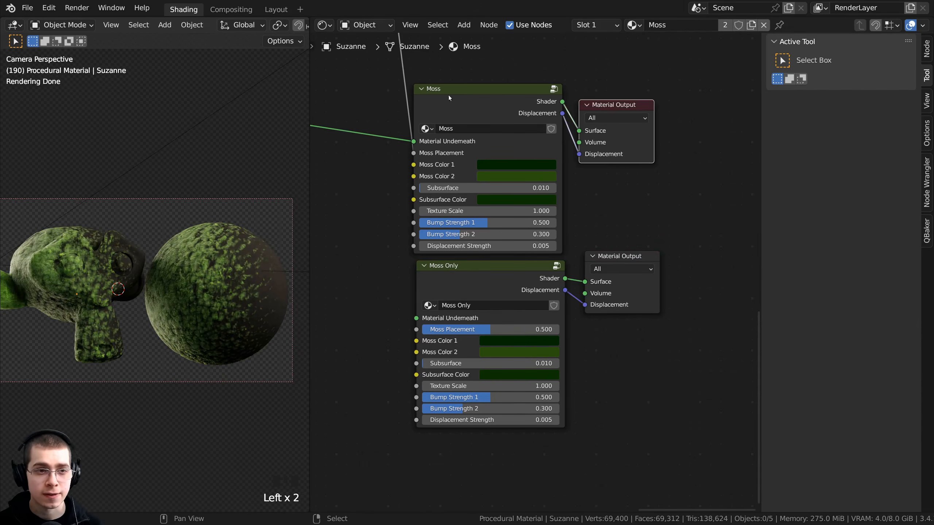
pyautogui.scroll(-1, 465, 169)
pyautogui.moveTo(465, 168); pyautogui.dragTo(547, 219, button='middle')
pyautogui.scroll(3, 603, 276)
pyautogui.moveTo(603, 278); pyautogui.dragTo(504, 168, button='middle')
pyautogui.scroll(4, 644, 203)
pyautogui.click(642, 198)
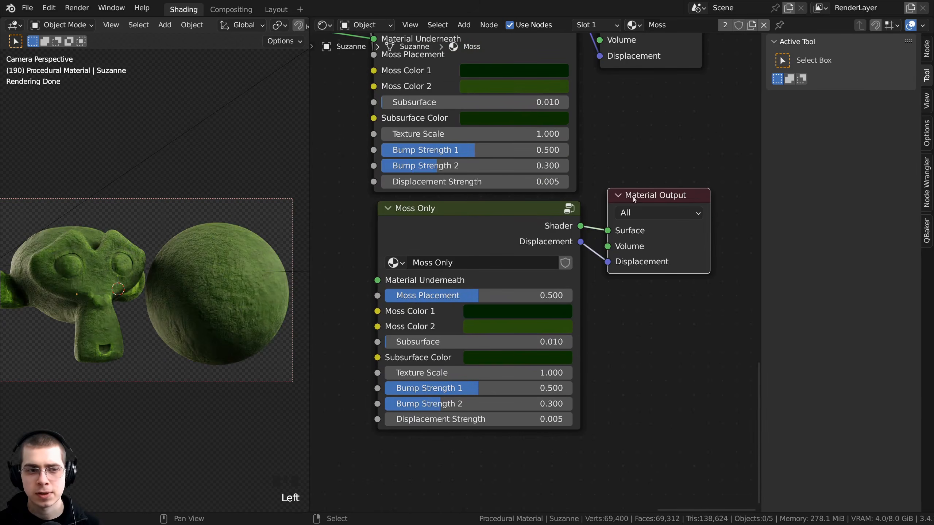
# Step: Examine the inputs on the Moss Only group node and the moss surface on the sphere up close
pyautogui.scroll(1, 603, 203)
pyautogui.moveTo(619, 212); pyautogui.dragTo(622, 204, button='middle')
pyautogui.moveTo(440, 225); pyautogui.dragTo(557, 159, button='middle')
pyautogui.scroll(2, 527, 196)
pyautogui.moveTo(527, 196); pyautogui.dragTo(452, 204, button='middle')
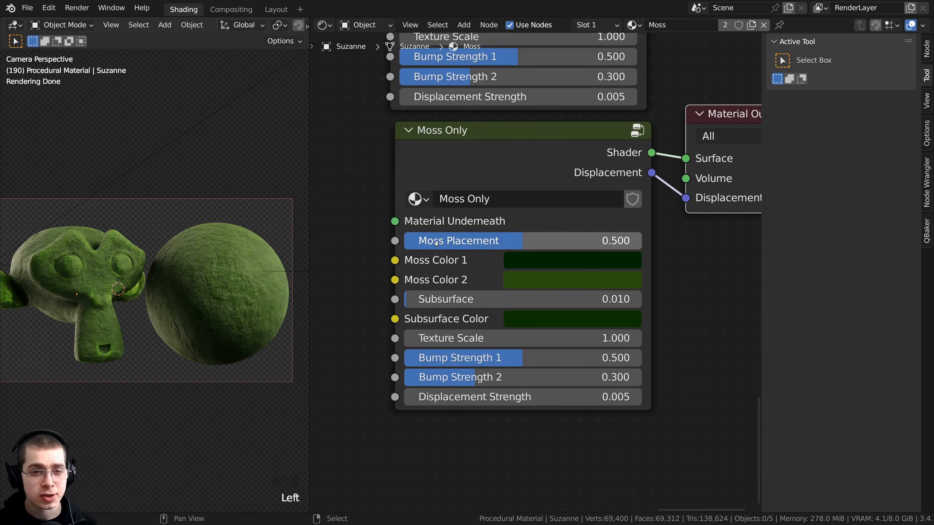
pyautogui.keyDown('shift'); pyautogui.moveTo(219, 338); pyautogui.dragTo(104, 310, button='middle'); pyautogui.keyUp('shift')
pyautogui.scroll(5, 103, 310)
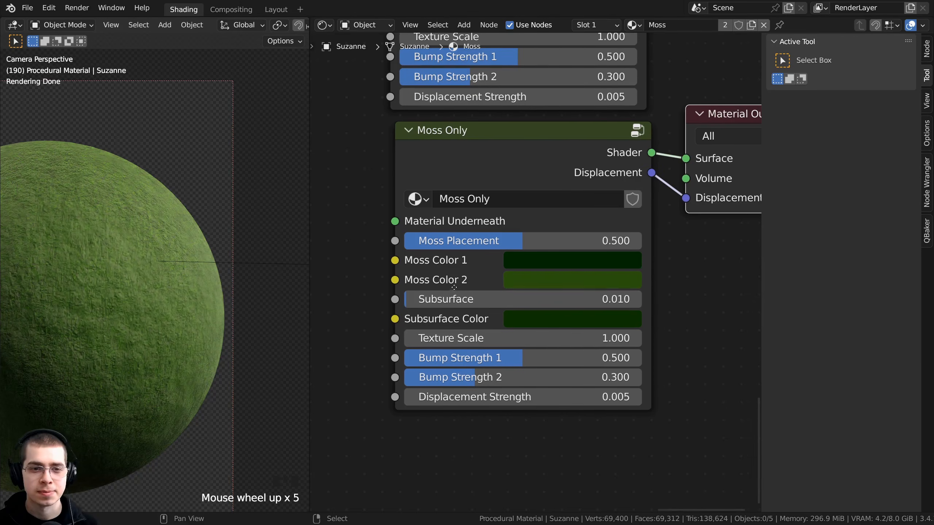
pyautogui.moveTo(432, 226); pyautogui.dragTo(461, 224, button='middle')
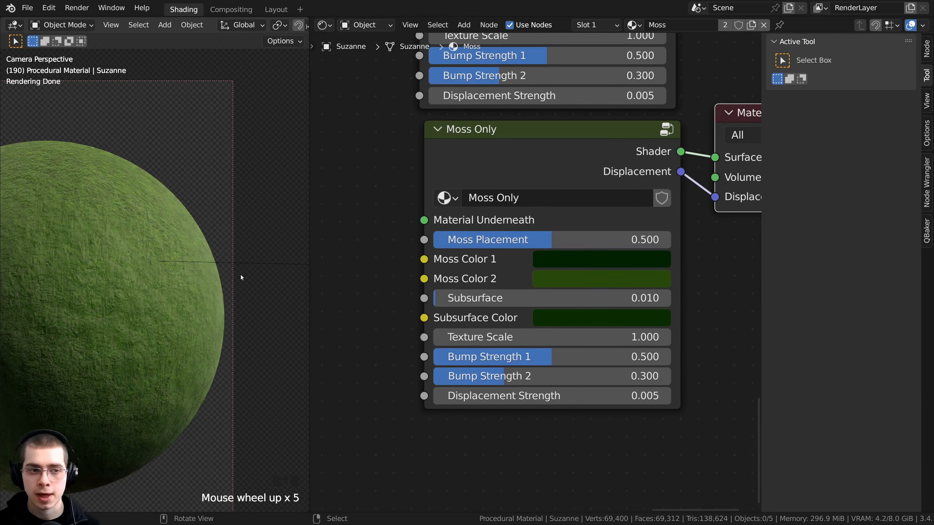
# Step: Enter the Moss Only group and remove its Material Underneath and Moss Placement inputs
pyautogui.scroll(-1, 529, 216)
pyautogui.click(520, 186)
pyautogui.moveTo(520, 186); pyautogui.dragTo(521, 192)
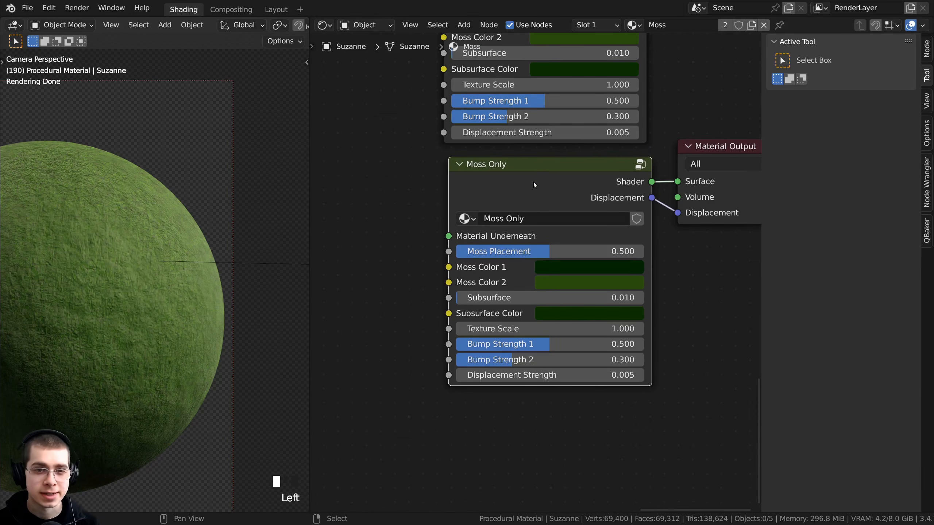
pyautogui.press('Tab')
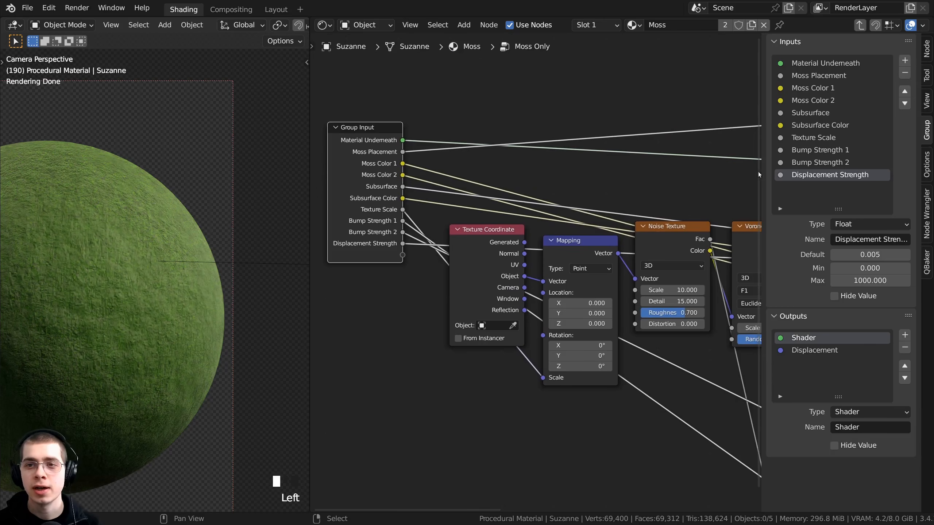
pyautogui.click(823, 64)
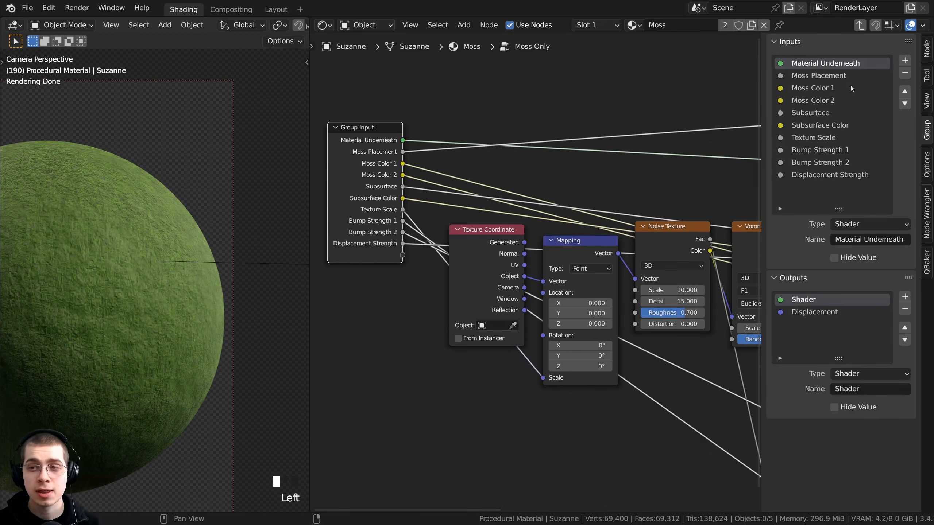
pyautogui.click(905, 73)
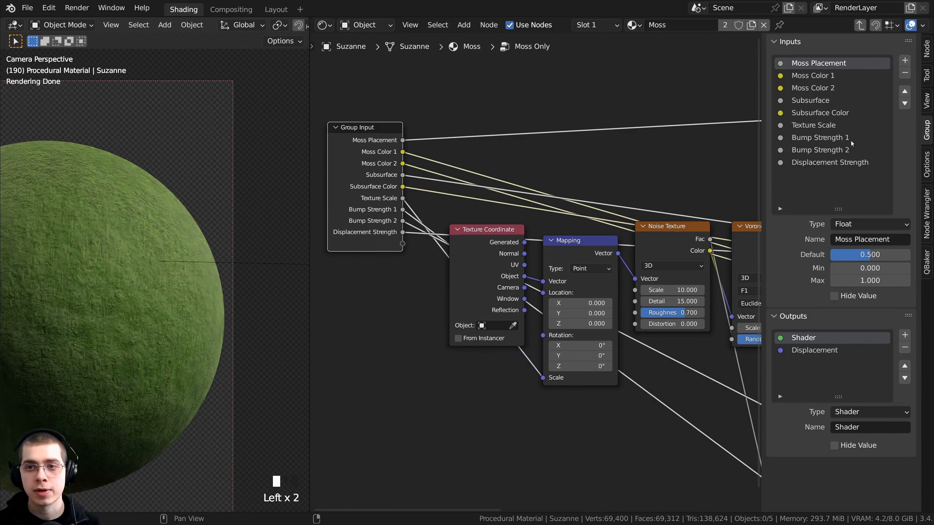
pyautogui.click(906, 75)
# Step: Delete the Mix Shader node and the leftover reroute point feeding the Displacement height inside the Moss Only group
pyautogui.scroll(-3, 556, 237)
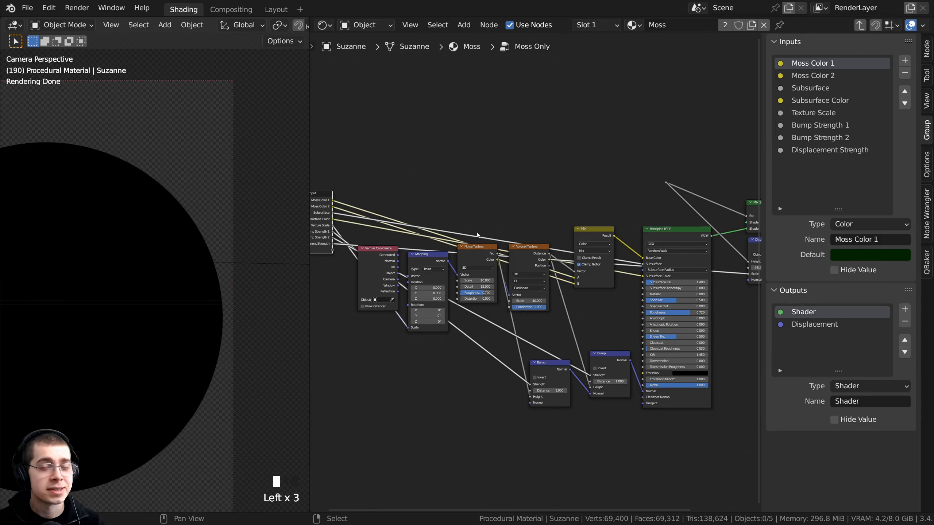
pyautogui.scroll(1, 508, 218)
pyautogui.moveTo(509, 218); pyautogui.dragTo(389, 186, button='middle')
pyautogui.scroll(1, 479, 184)
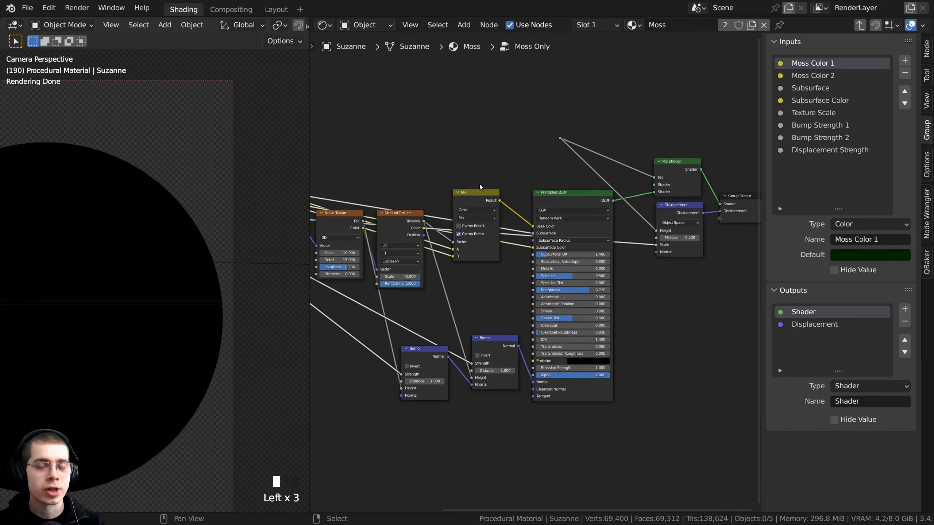
pyautogui.moveTo(508, 196); pyautogui.dragTo(443, 227, button='middle')
pyautogui.scroll(5, 416, 251)
pyautogui.click(471, 209)
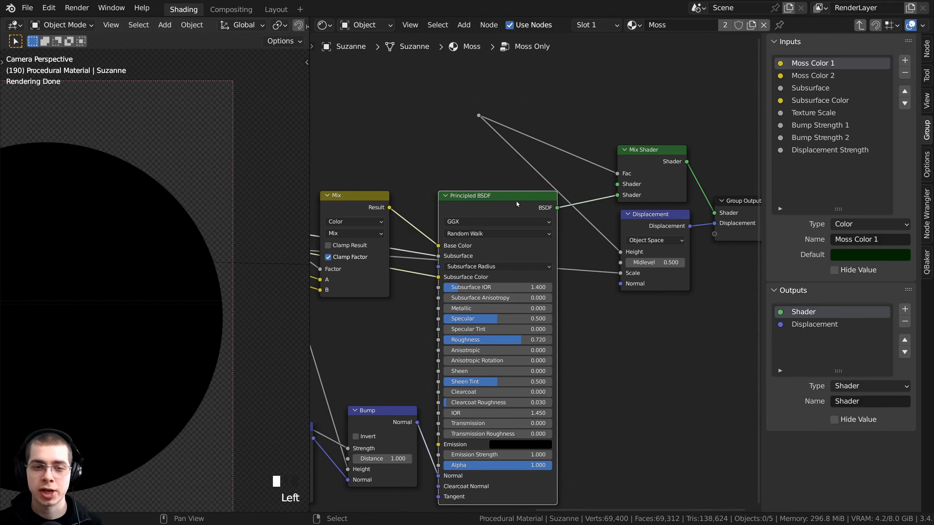
pyautogui.scroll(1, 552, 208)
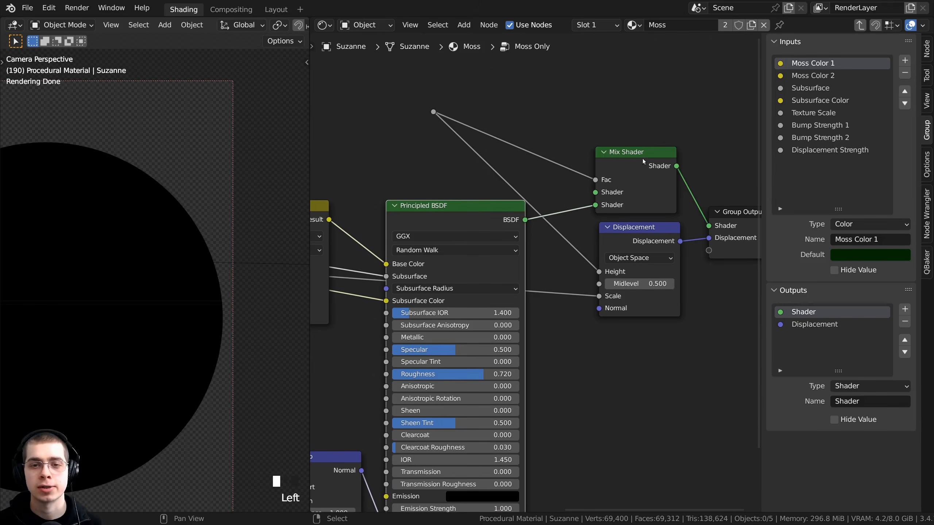
pyautogui.moveTo(639, 159); pyautogui.dragTo(634, 121)
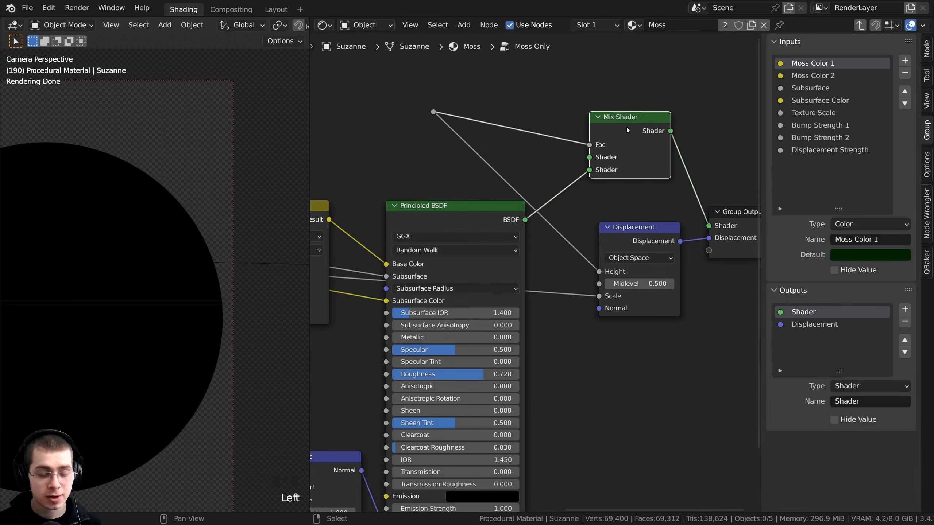
pyautogui.press('x')
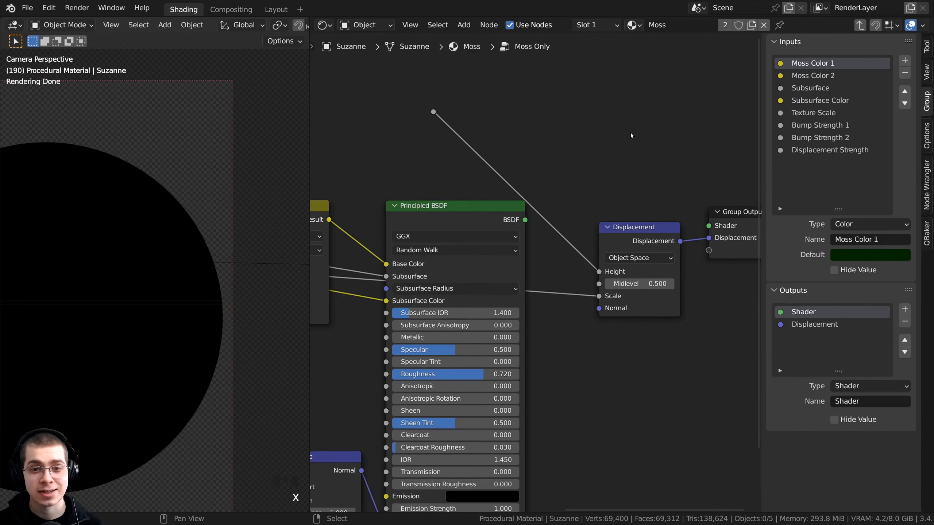
pyautogui.click(433, 113)
pyautogui.press('x')
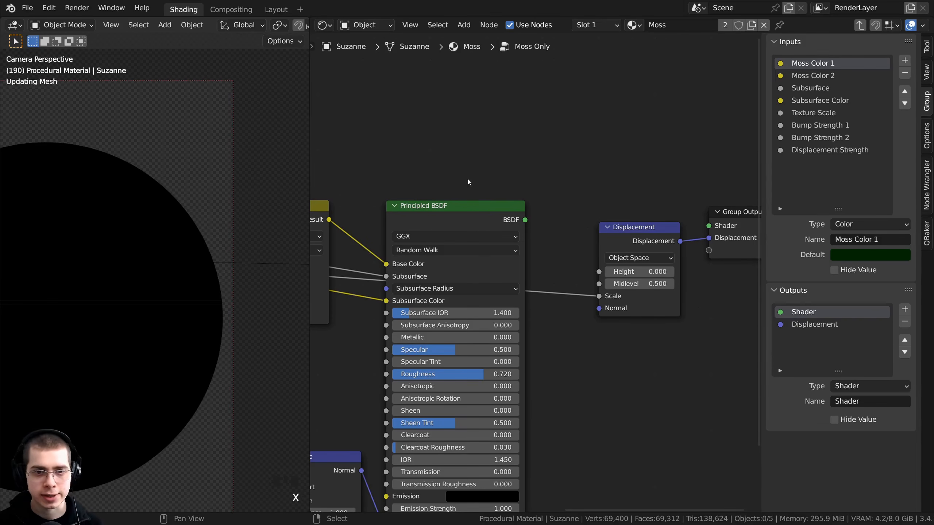
# Step: Connect the Principled BSDF output directly to the Group Output's Shader socket and check the result on both objects
pyautogui.moveTo(525, 220); pyautogui.dragTo(708, 226)
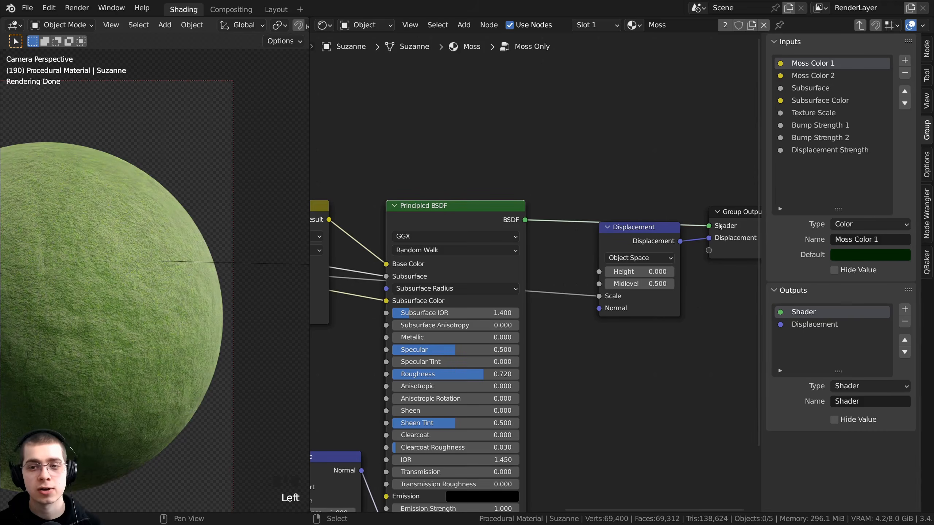
pyautogui.keyDown('shift'); pyautogui.moveTo(306, 295); pyautogui.dragTo(222, 294, button='middle'); pyautogui.keyUp('shift')
pyautogui.scroll(-2, 222, 293)
pyautogui.scroll(-1, 222, 293)
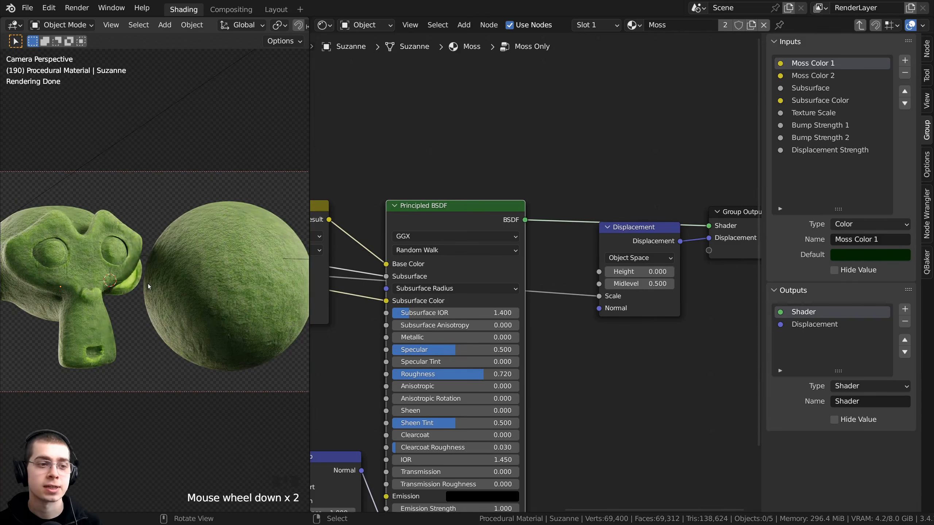
pyautogui.scroll(-2, 613, 217)
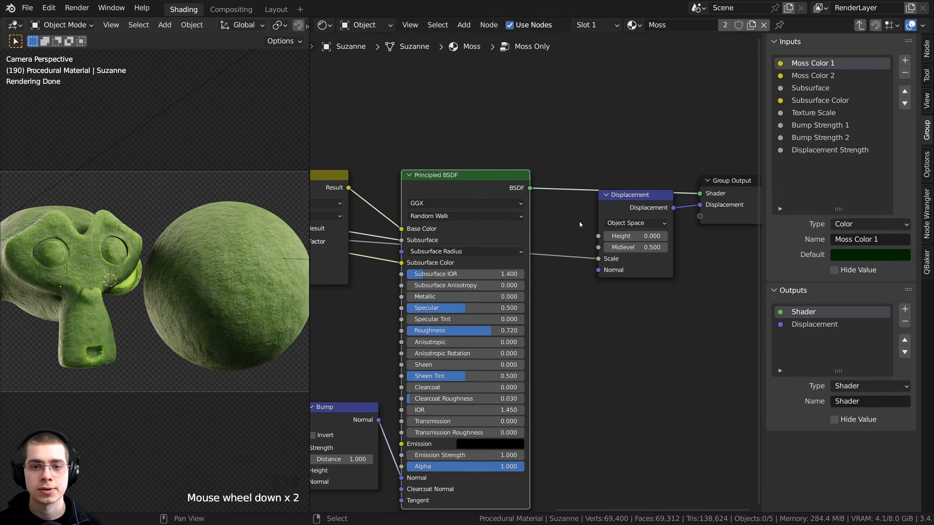
# Step: Move the Displacement node slightly down and exit the Moss Only group
pyautogui.moveTo(614, 216); pyautogui.dragTo(610, 231)
pyautogui.scroll(-2, 540, 229)
pyautogui.press('Tab')
pyautogui.scroll(-1, 556, 277)
pyautogui.moveTo(556, 278); pyautogui.dragTo(591, 355, button='middle')
pyautogui.scroll(1, 590, 355)
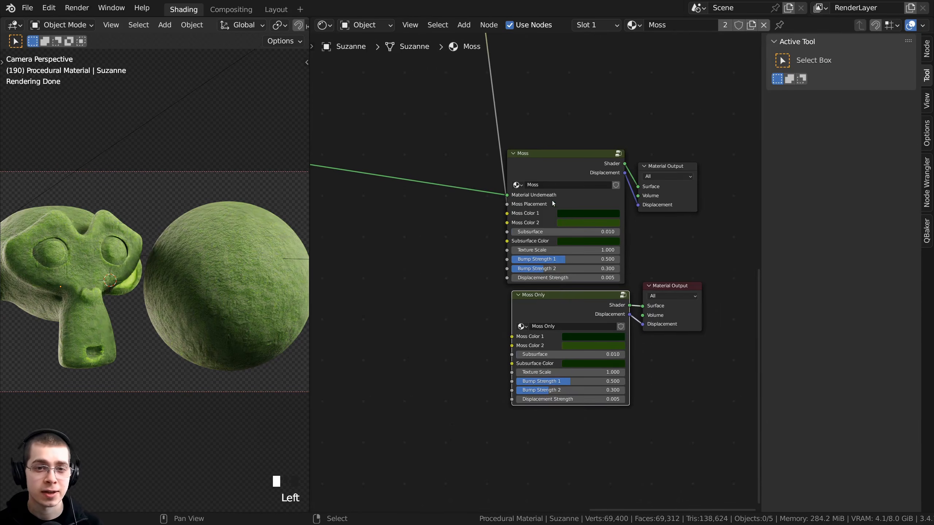
# Step: Examine the original Moss group node and the links feeding its Material Underneath and Moss Placement inputs
pyautogui.click(539, 171)
pyautogui.scroll(-5, 489, 161)
pyautogui.moveTo(471, 137); pyautogui.dragTo(569, 350, button='middle')
pyautogui.scroll(-2, 529, 287)
pyautogui.moveTo(454, 262); pyautogui.dragTo(408, 171, button='middle')
pyautogui.scroll(4, 625, 346)
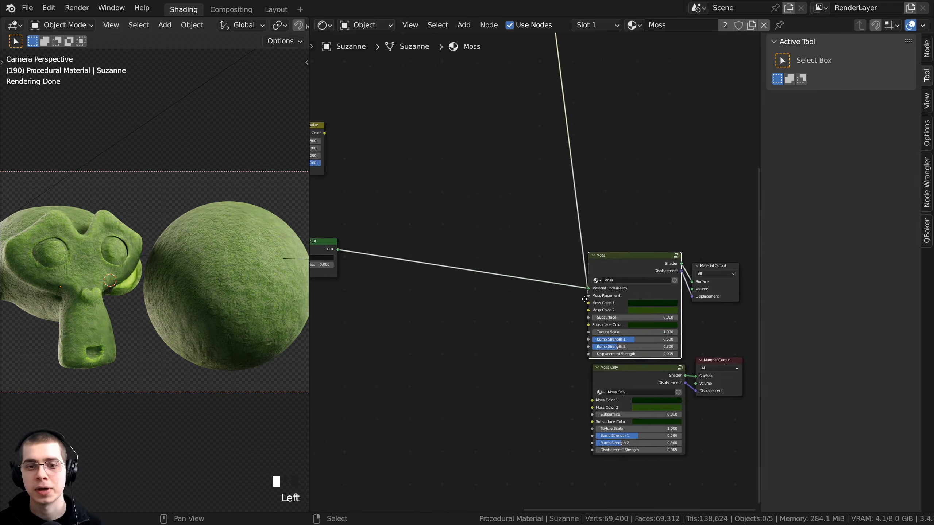
pyautogui.moveTo(625, 346); pyautogui.dragTo(513, 249, button='middle')
pyautogui.scroll(7, 514, 249)
# Step: Enter the Moss Only group again and connect the Noise Texture's Fac output to the Displacement node's Height
pyautogui.click(511, 294)
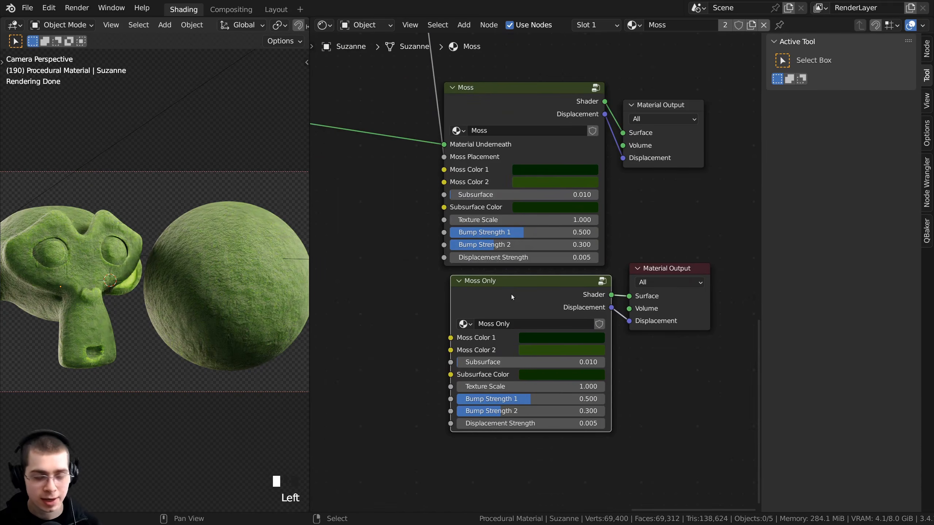
pyautogui.press('Tab')
pyautogui.scroll(-2, 488, 291)
pyautogui.scroll(2, 535, 272)
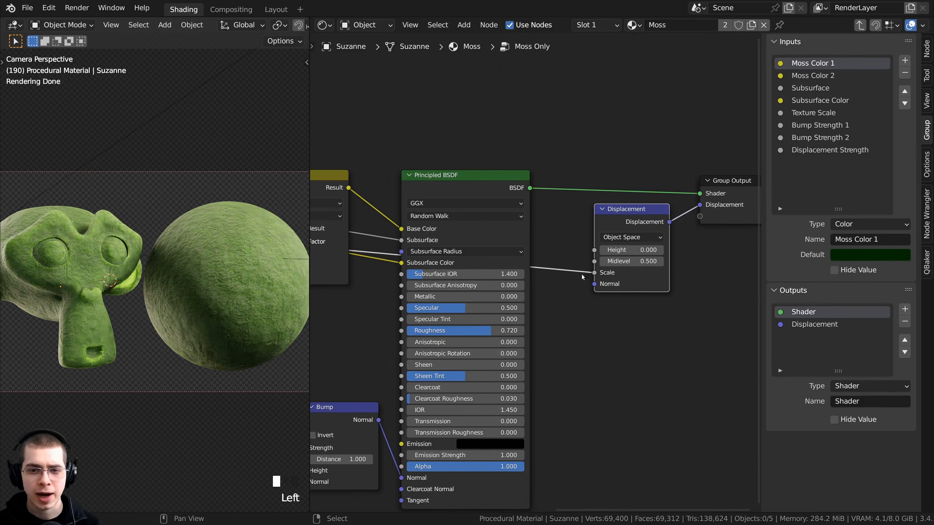
pyautogui.moveTo(598, 220); pyautogui.dragTo(596, 219)
pyautogui.scroll(-5, 442, 316)
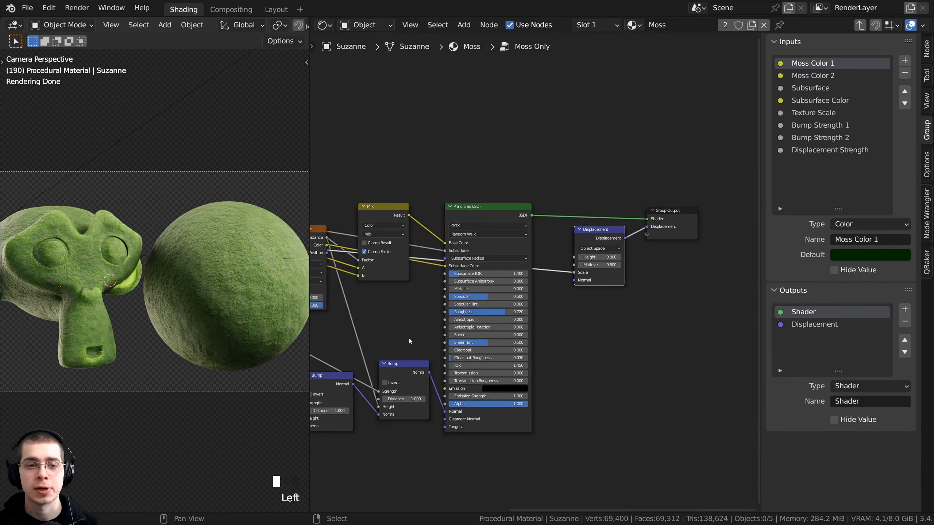
pyautogui.moveTo(376, 341); pyautogui.dragTo(627, 337, button='middle')
pyautogui.scroll(5, 589, 302)
pyautogui.moveTo(497, 226); pyautogui.dragTo(497, 238)
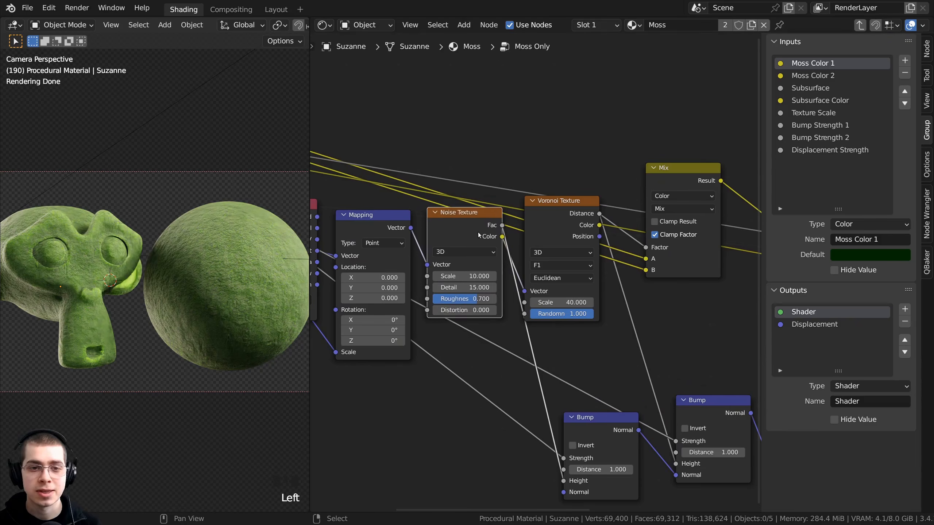
pyautogui.scroll(1, 489, 236)
pyautogui.moveTo(488, 236); pyautogui.dragTo(348, 202, button='middle')
pyautogui.moveTo(363, 189); pyautogui.dragTo(478, 213)
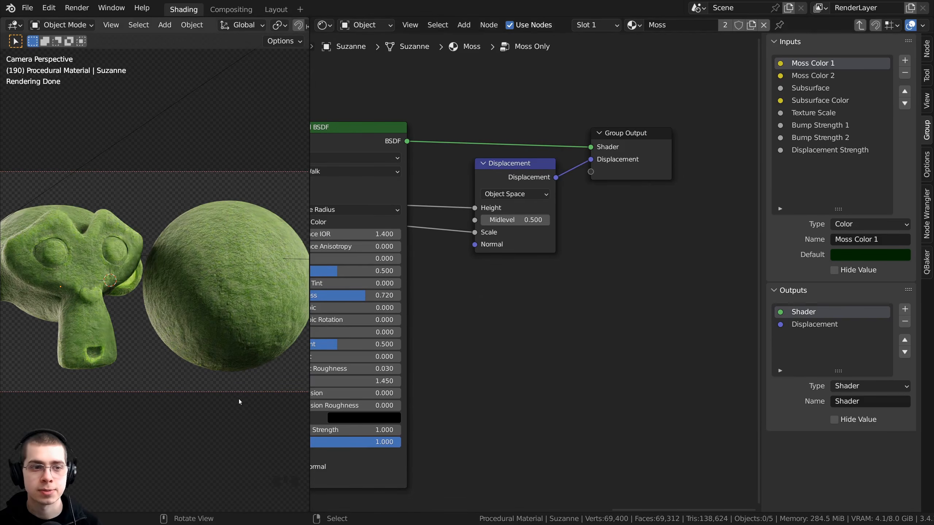
# Step: Inspect the moss displacement on the sphere up close and the Displacement node's inputs
pyautogui.keyDown('shift'); pyautogui.moveTo(229, 306); pyautogui.dragTo(147, 301, button='middle'); pyautogui.keyUp('shift')
pyautogui.scroll(5, 148, 302)
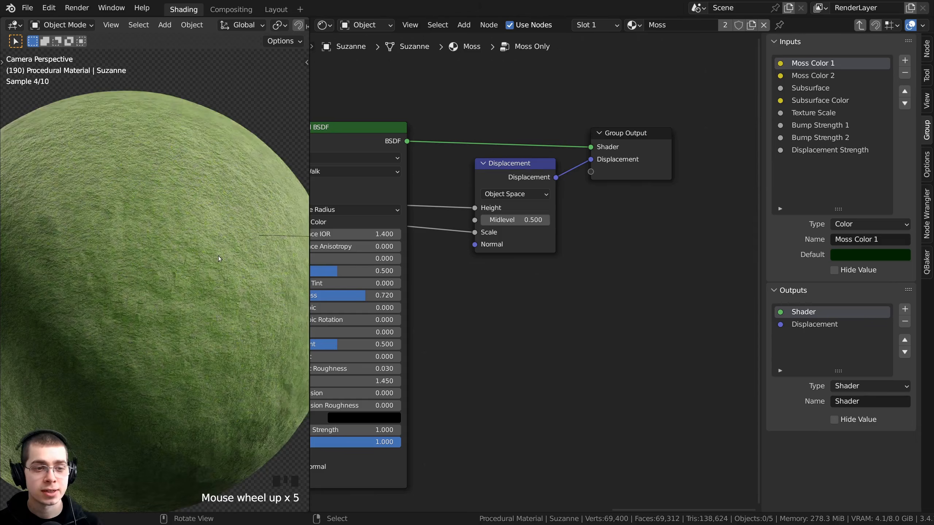
pyautogui.keyDown('shift'); pyautogui.moveTo(218, 256); pyautogui.dragTo(240, 254, button='middle'); pyautogui.keyUp('shift')
pyautogui.scroll(3, 240, 255)
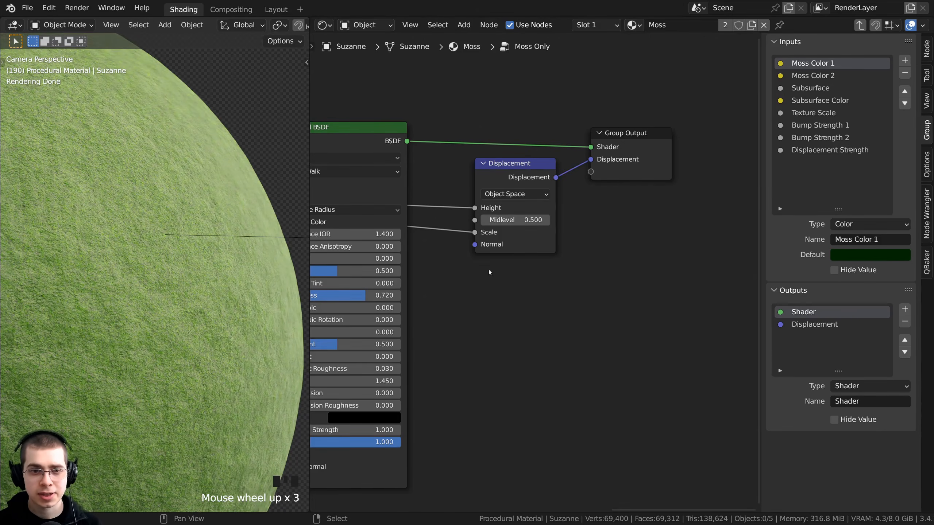
pyautogui.scroll(2, 519, 305)
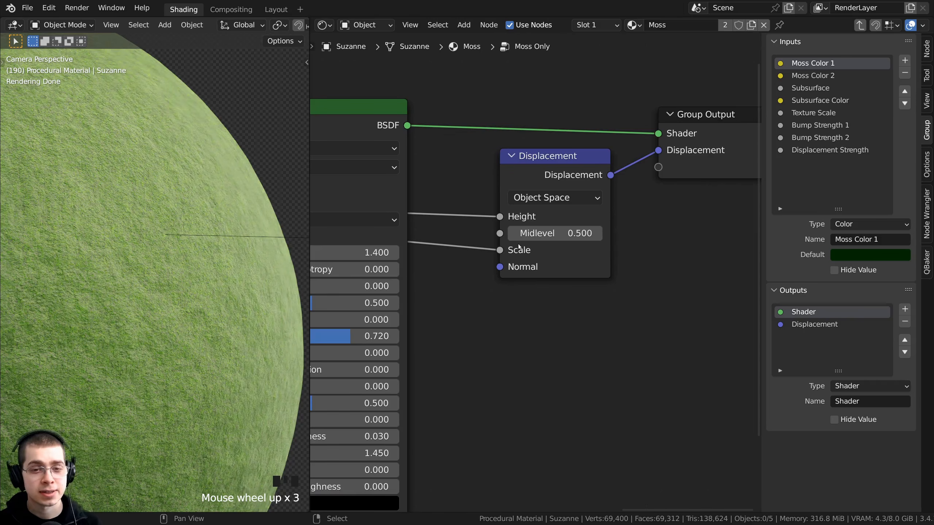
# Step: Exit the Moss Only group and set its Displacement Strength to 0.04, nudging the node slightly
pyautogui.scroll(-1, 536, 272)
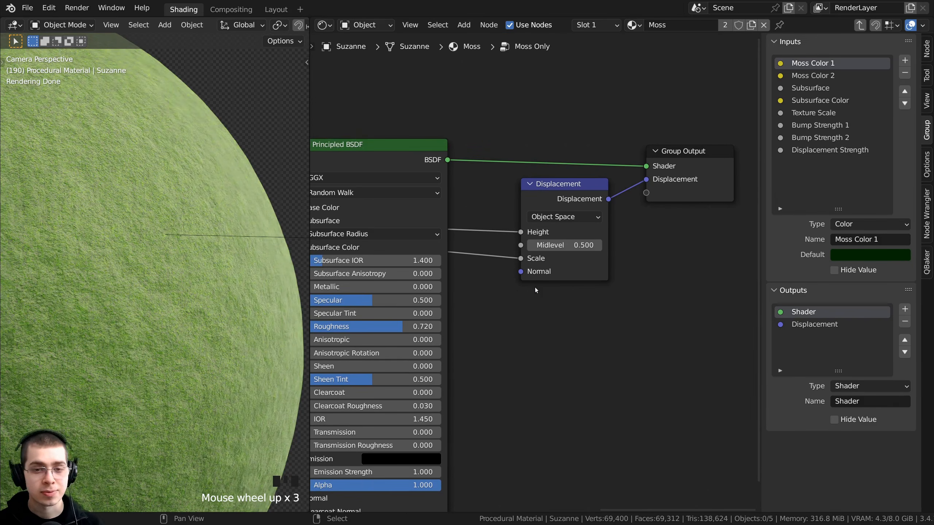
pyautogui.press('Tab')
pyautogui.press('a')
pyautogui.moveTo(535, 377); pyautogui.dragTo(527, 267, button='middle')
pyautogui.scroll(1, 527, 268)
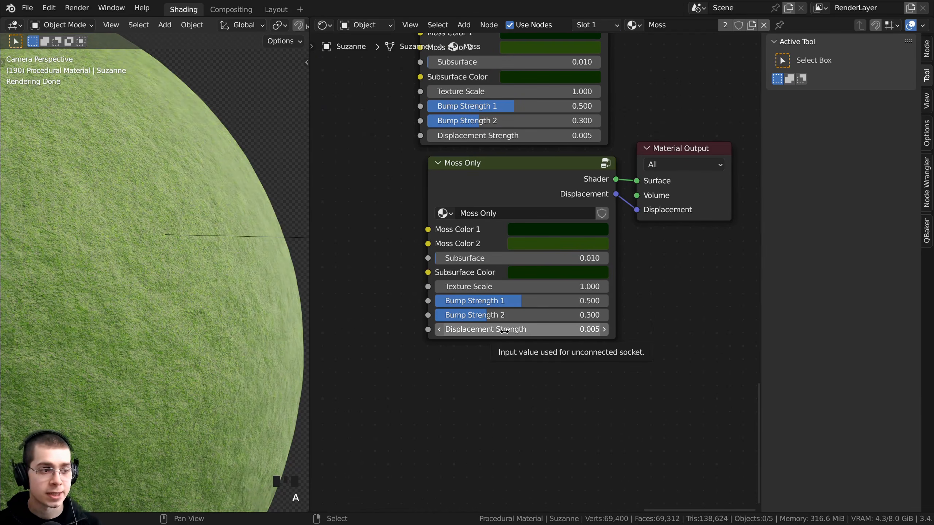
pyautogui.click(505, 332)
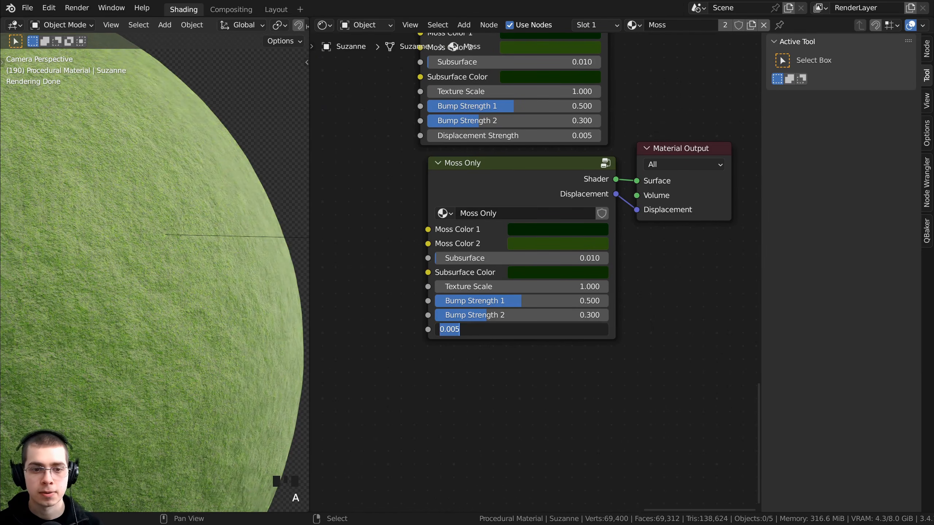
pyautogui.write('.04')
pyautogui.press('Return')
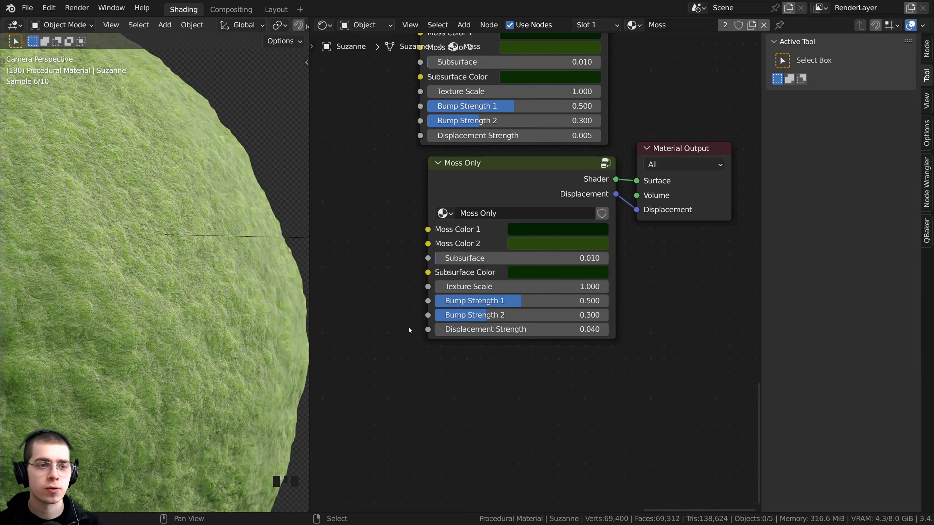
pyautogui.moveTo(488, 188); pyautogui.dragTo(482, 190)
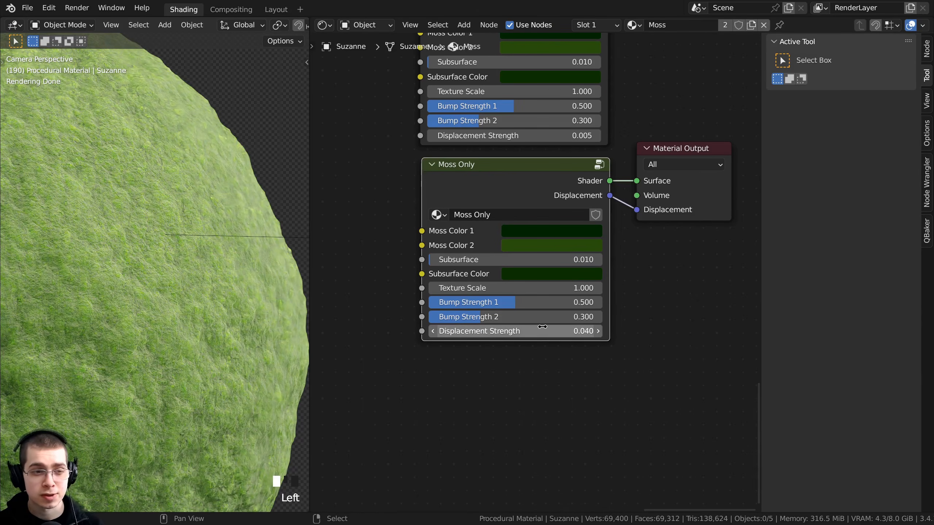
# Step: Compare the Moss and Moss Only results by switching the active Material Output, leaving the original Moss group's output active
pyautogui.scroll(-1, 107, 317)
pyautogui.scroll(-7, 107, 316)
pyautogui.keyDown('shift'); pyautogui.moveTo(86, 317); pyautogui.dragTo(193, 231, button='middle'); pyautogui.keyUp('shift')
pyautogui.scroll(-4, 536, 273)
pyautogui.moveTo(559, 225); pyautogui.dragTo(531, 301, button='middle')
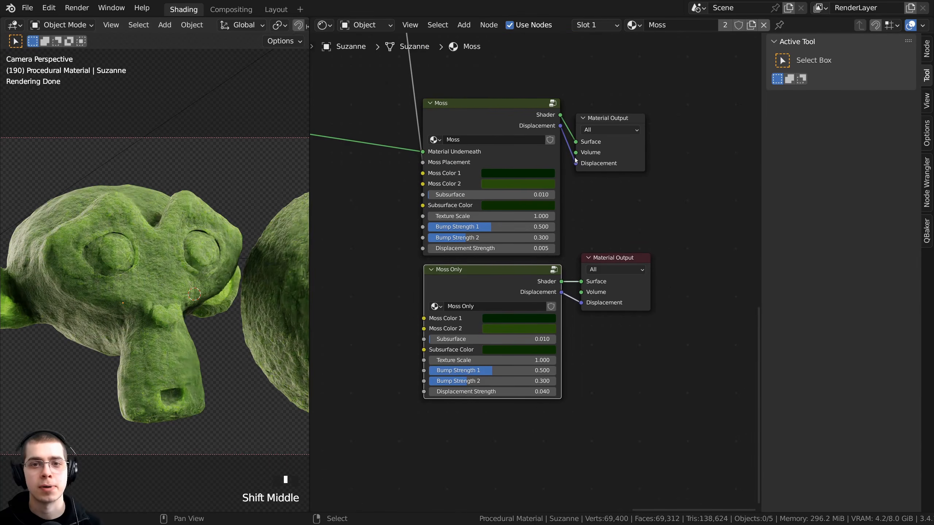
pyautogui.moveTo(610, 123); pyautogui.dragTo(613, 118)
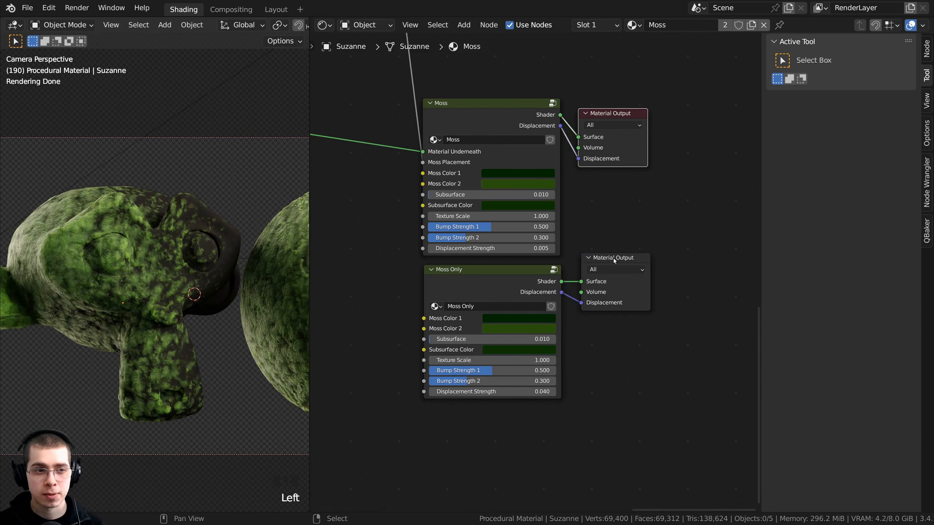
pyautogui.click(613, 259)
pyautogui.click(603, 115)
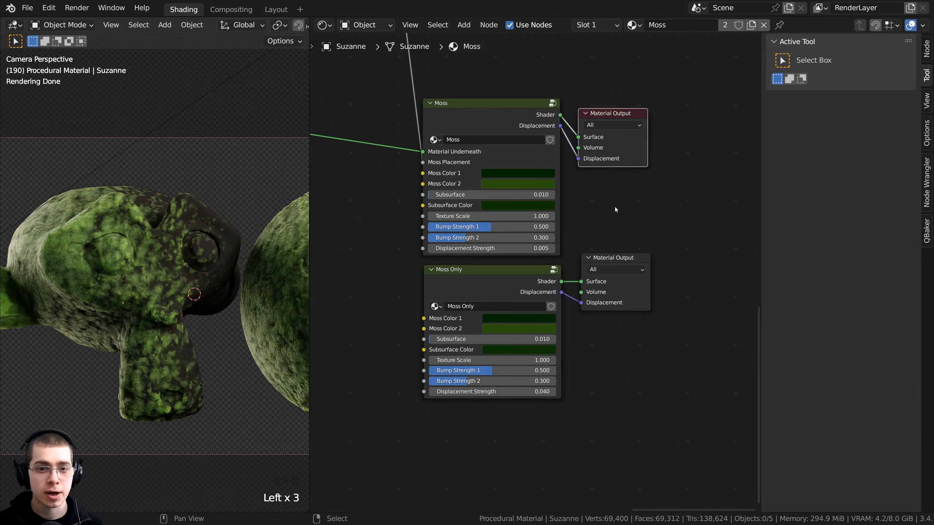
pyautogui.click(619, 258)
pyautogui.click(606, 113)
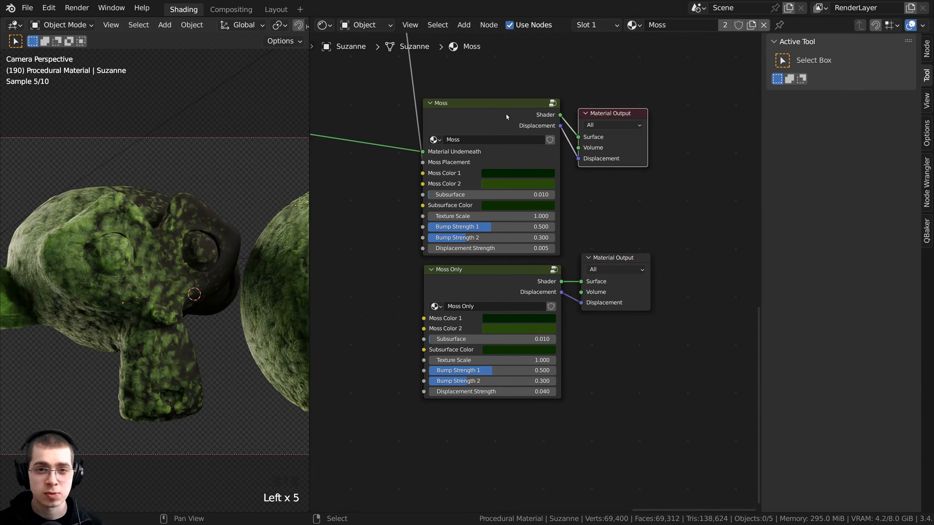
# Step: Examine the layout of the noise and gradient mask nodes and the Diffuse BSDF around the Moss group
pyautogui.scroll(-5, 522, 147)
pyautogui.press('a')
pyautogui.press('a')
pyautogui.press('a')
pyautogui.scroll(-1, 408, 162)
pyautogui.moveTo(403, 157); pyautogui.dragTo(538, 253, button='middle')
pyautogui.press('a')
pyautogui.press('a')
pyautogui.scroll(6, 570, 243)
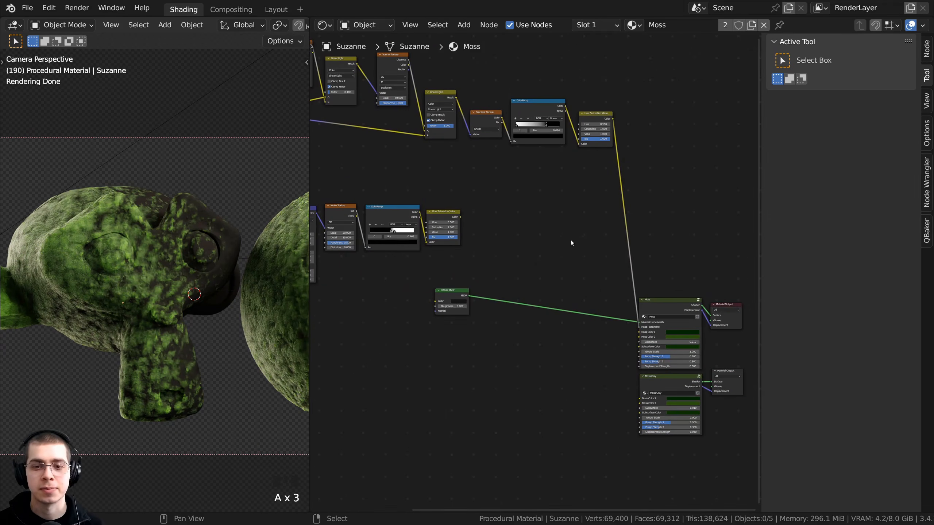
# Step: Move the Diffuse BSDF node close to the Moss group, just above and before its Material Underneath input
pyautogui.click(546, 243)
pyautogui.moveTo(547, 241); pyautogui.dragTo(534, 242, button='middle')
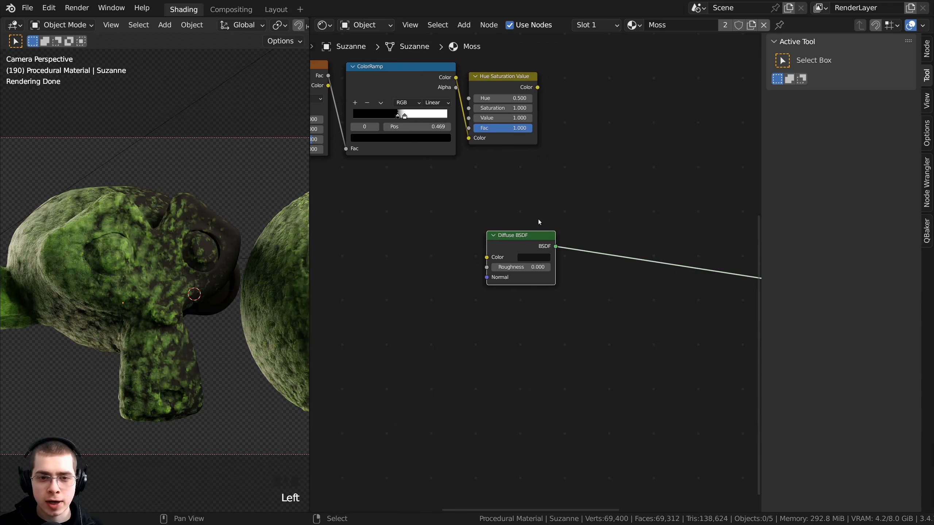
pyautogui.moveTo(514, 253); pyautogui.dragTo(521, 253)
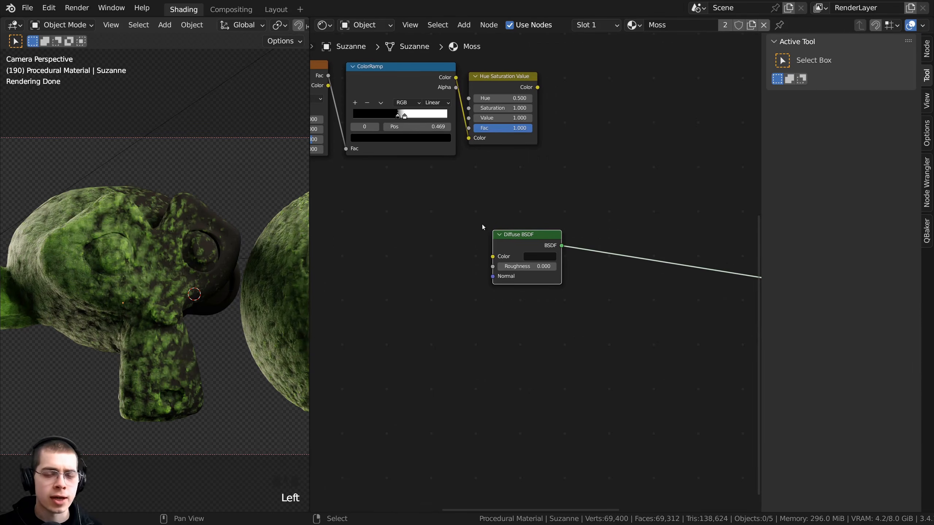
pyautogui.scroll(-3, 534, 260)
pyautogui.moveTo(541, 256); pyautogui.dragTo(411, 225, button='middle')
pyautogui.moveTo(411, 225); pyautogui.dragTo(617, 210)
pyautogui.scroll(-1, 617, 211)
pyautogui.moveTo(617, 210); pyautogui.dragTo(584, 229, button='middle')
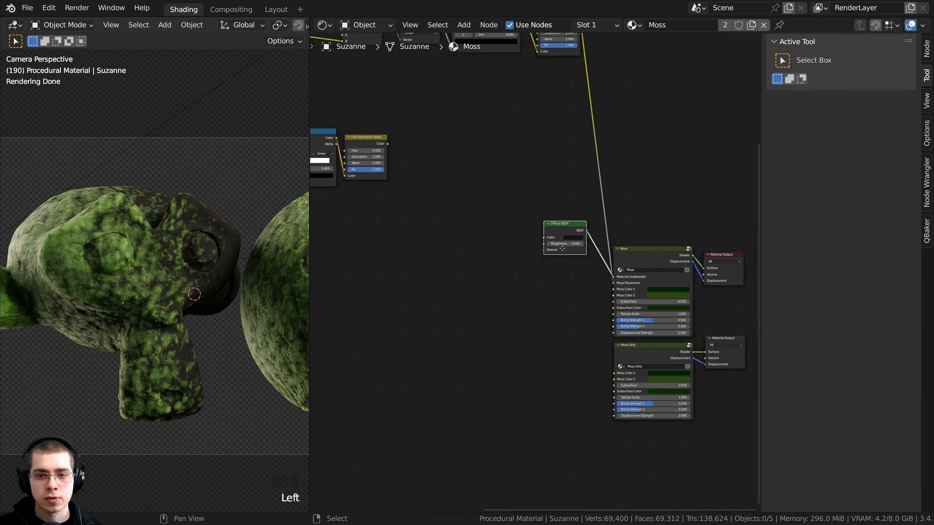
pyautogui.scroll(2, 584, 227)
pyautogui.moveTo(541, 238); pyautogui.dragTo(501, 193)
pyautogui.scroll(2, 505, 218)
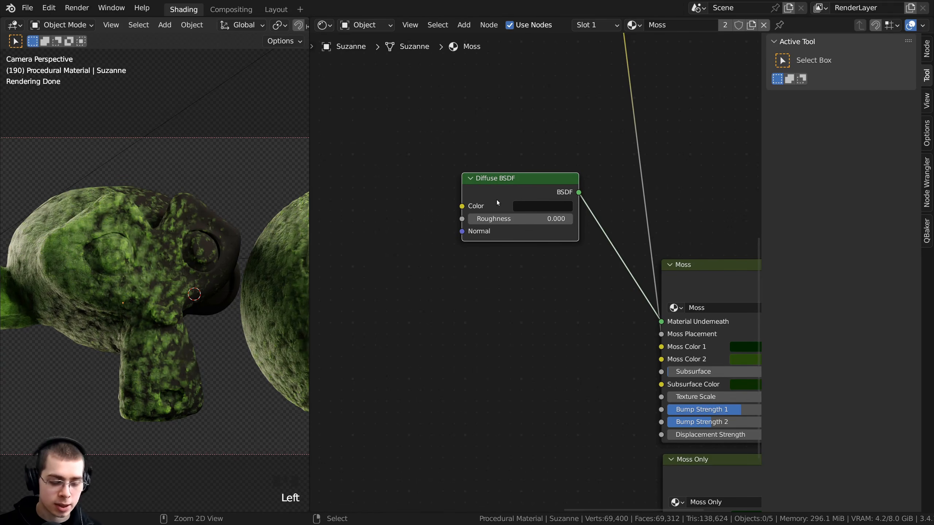
# Step: Enclose the Diffuse BSDF node in a frame and label the frame "Material Underneath"
pyautogui.hotkey('ctrl', 'j')
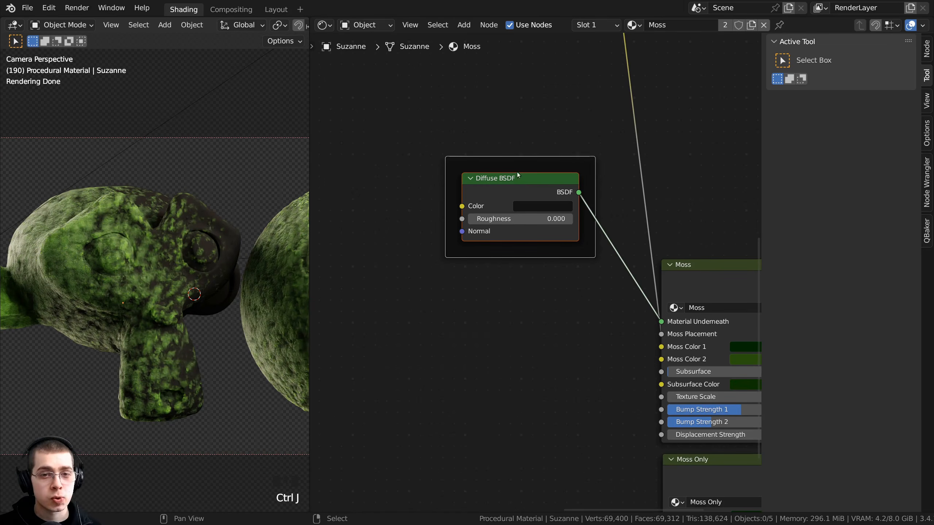
pyautogui.hotkey('alt', 'a')
pyautogui.moveTo(512, 158); pyautogui.dragTo(507, 155)
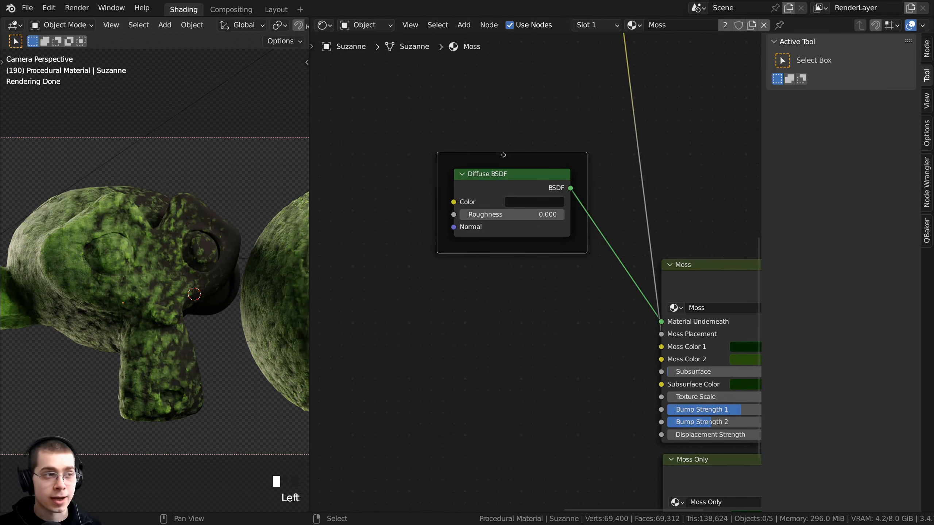
pyautogui.press('F2')
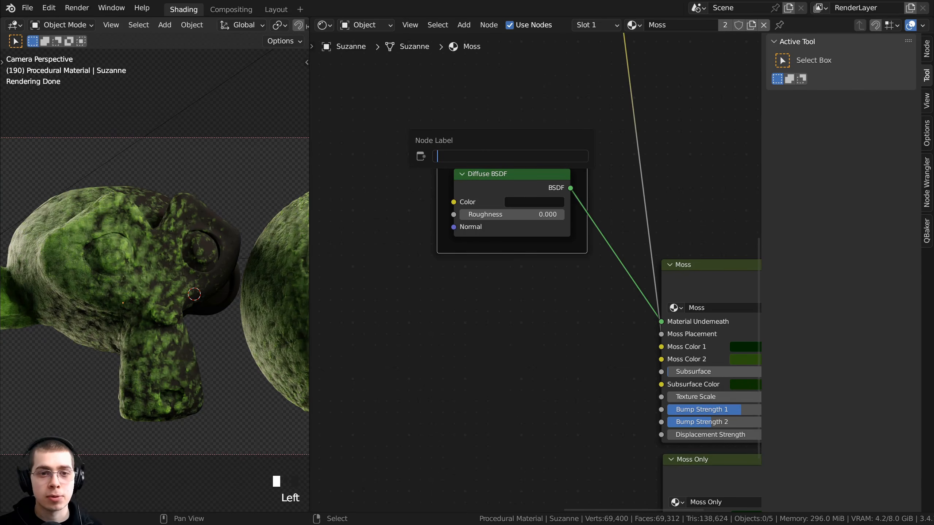
pyautogui.write('Materi')
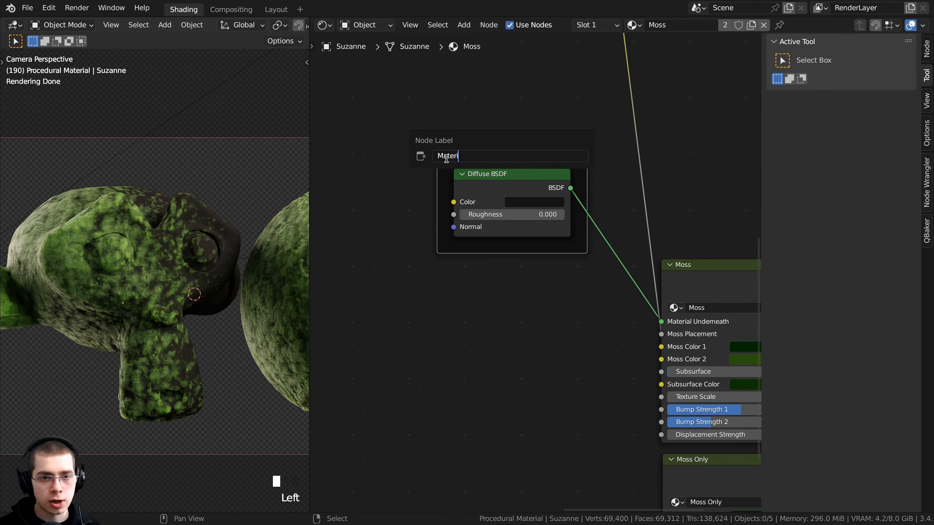
pyautogui.write('al Underneath')
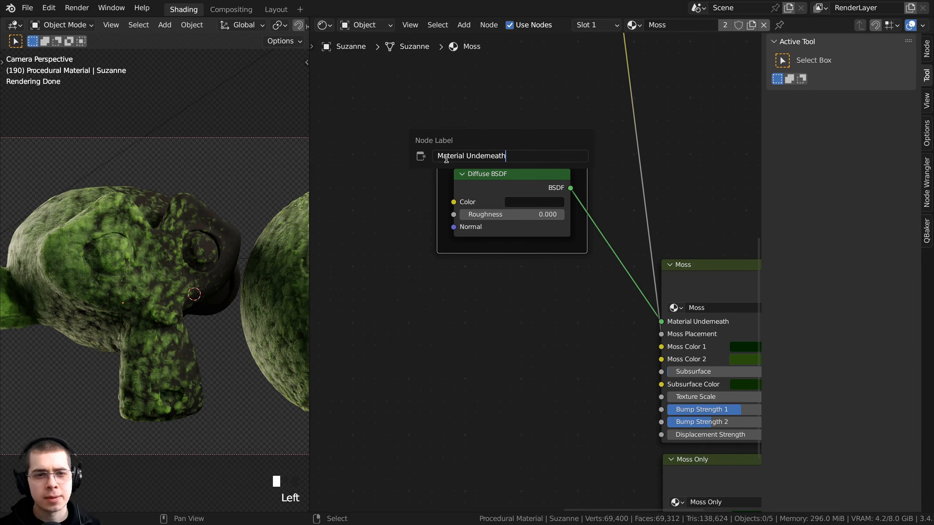
pyautogui.press('Return')
pyautogui.hotkey('alt', 'a')
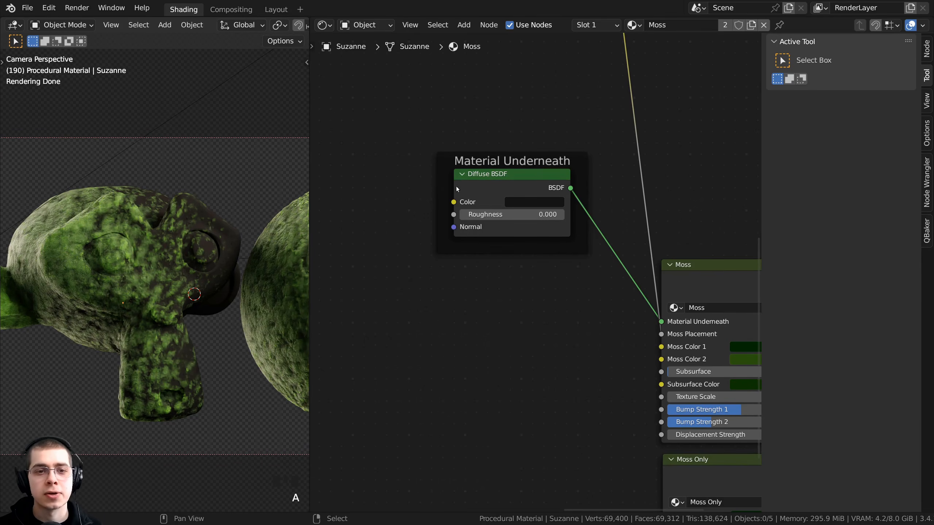
# Step: Adjust the Diffuse BSDF node's position inside the Material Underneath frame and shift the whole frame slightly
pyautogui.moveTo(454, 184); pyautogui.dragTo(436, 183)
pyautogui.moveTo(469, 181); pyautogui.dragTo(474, 188)
pyautogui.scroll(-2, 478, 187)
pyautogui.moveTo(485, 188); pyautogui.dragTo(446, 184, button='middle')
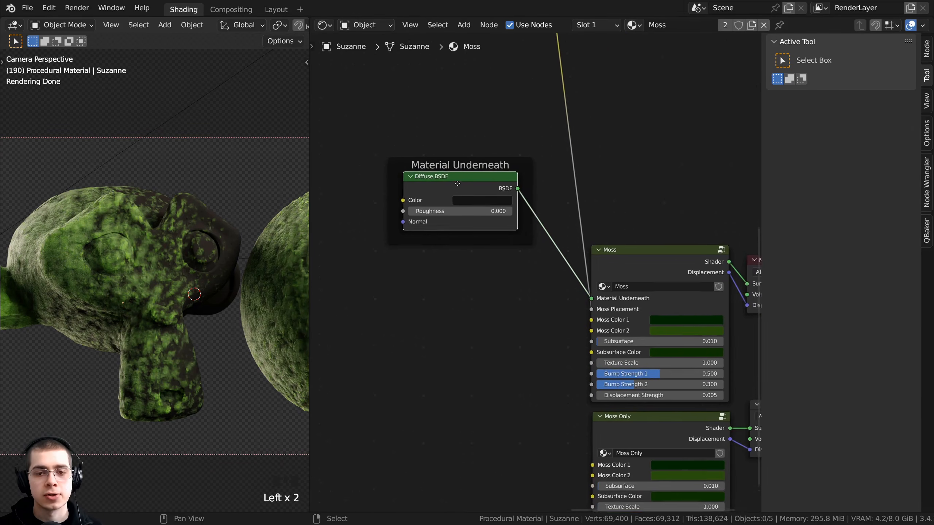
pyautogui.moveTo(441, 157); pyautogui.dragTo(451, 161)
# Step: Inspect the underlying material showing through the moss on the monkey head and the sphere
pyautogui.keyDown('shift'); pyautogui.moveTo(242, 278); pyautogui.dragTo(153, 275, button='middle'); pyautogui.keyUp('shift')
pyautogui.keyDown('shift'); pyautogui.moveTo(114, 245); pyautogui.dragTo(120, 255, button='middle'); pyautogui.keyUp('shift')
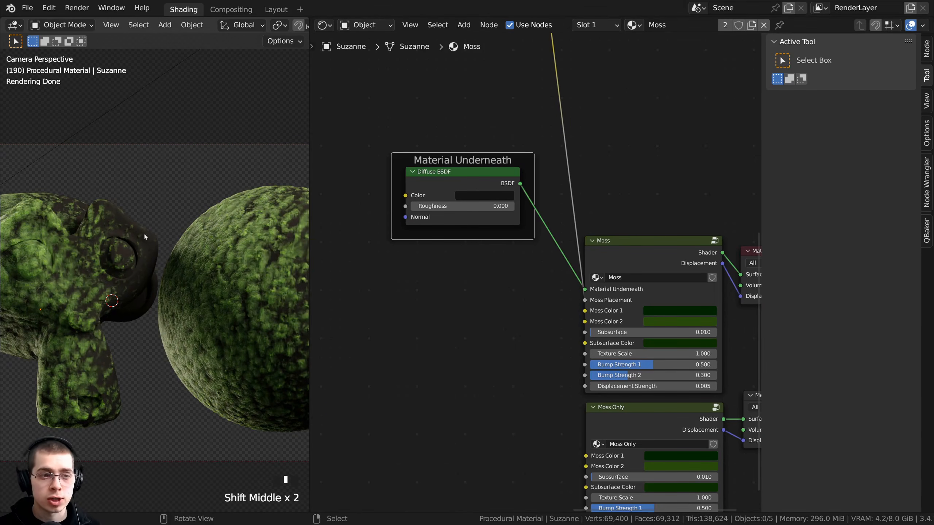
pyautogui.scroll(1, 536, 271)
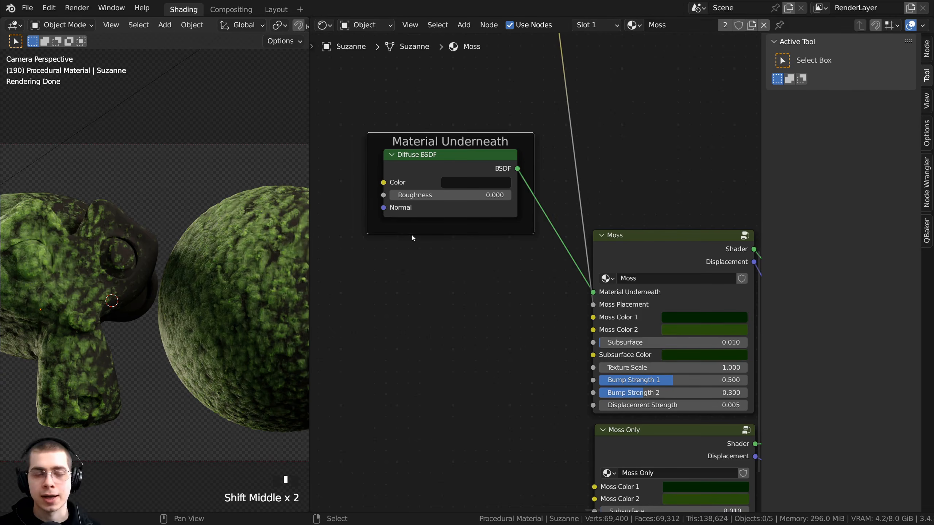
pyautogui.scroll(3, 127, 197)
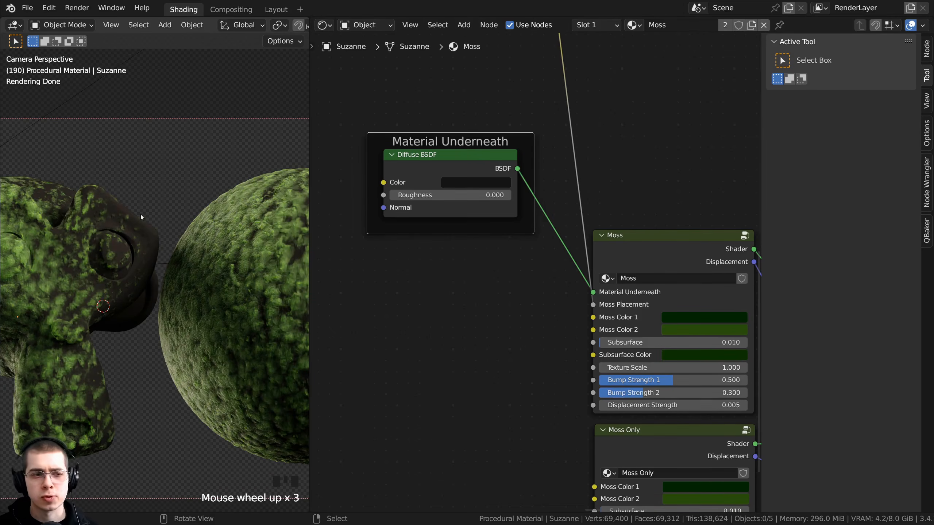
pyautogui.keyDown('shift'); pyautogui.moveTo(158, 232); pyautogui.dragTo(183, 244, button='middle'); pyautogui.keyUp('shift')
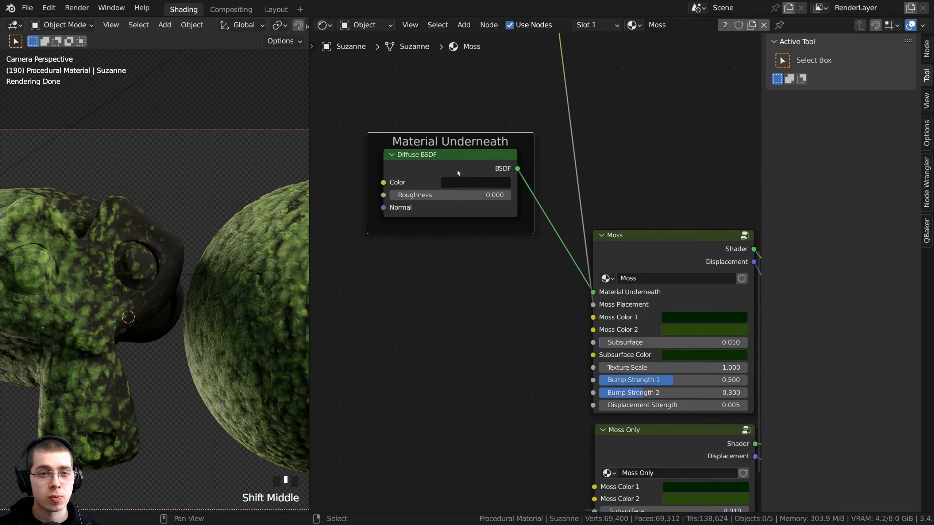
pyautogui.moveTo(459, 160); pyautogui.dragTo(464, 157)
pyautogui.hotkey('alt', 'a')
pyautogui.keyDown('ctrl'); pyautogui.moveTo(489, 180); pyautogui.dragTo(511, 167, button='middle'); pyautogui.keyUp('ctrl')
pyautogui.scroll(-2, 172, 265)
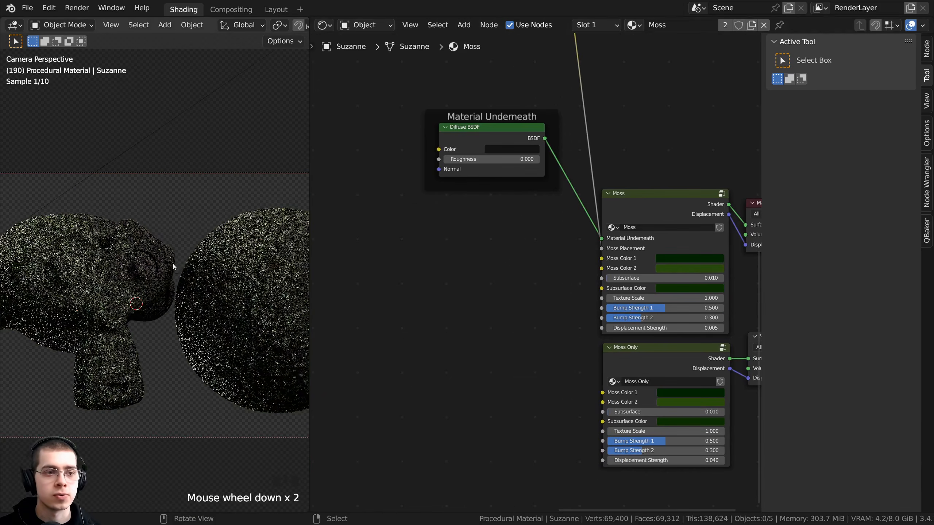
# Step: Move the unconnected noise mask chain, from Texture Coordinate to Hue Saturation Value, below the Material Underneath frame near the Moss group
pyautogui.keyDown('ctrl'); pyautogui.moveTo(434, 287); pyautogui.dragTo(437, 339, button='middle'); pyautogui.keyUp('ctrl')
pyautogui.moveTo(438, 337); pyautogui.dragTo(658, 378, button='middle')
pyautogui.keyDown('ctrl'); pyautogui.moveTo(640, 376); pyautogui.dragTo(633, 356, button='middle'); pyautogui.keyUp('ctrl')
pyautogui.moveTo(663, 352); pyautogui.dragTo(314, 190)
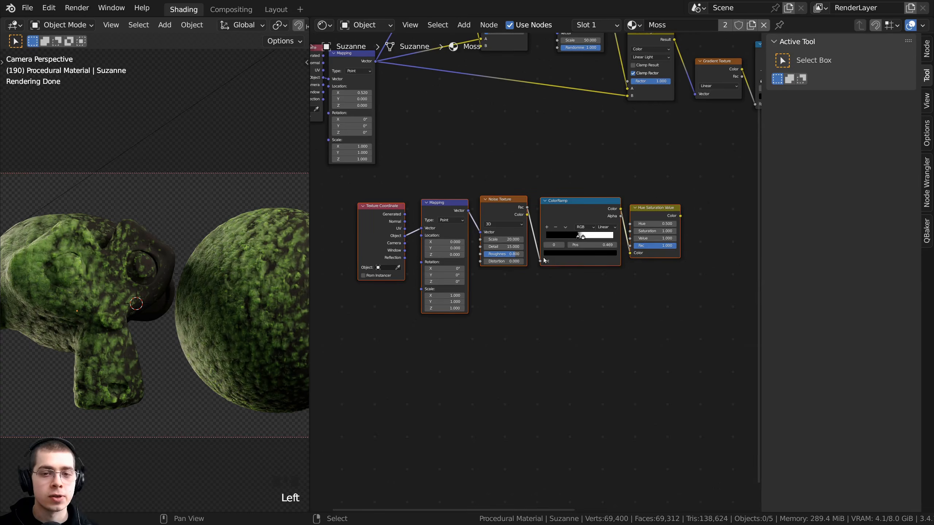
pyautogui.keyDown('ctrl'); pyautogui.moveTo(545, 259); pyautogui.dragTo(553, 282, button='middle'); pyautogui.keyUp('ctrl')
pyautogui.moveTo(573, 225); pyautogui.dragTo(486, 168, button='middle')
pyautogui.moveTo(618, 289); pyautogui.dragTo(335, 168)
pyautogui.moveTo(432, 171); pyautogui.dragTo(542, 337)
pyautogui.moveTo(546, 332); pyautogui.dragTo(518, 257, button='middle')
pyautogui.moveTo(607, 293); pyautogui.dragTo(647, 318)
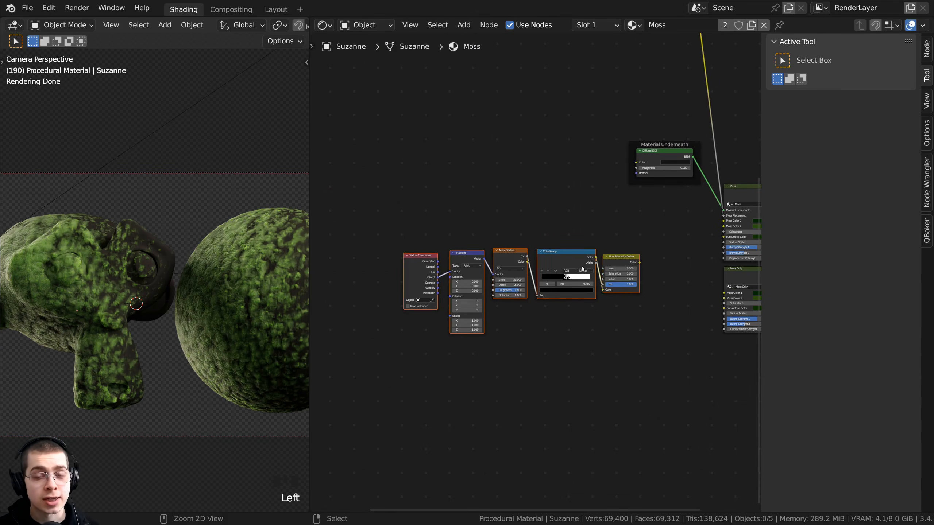
# Step: Combine the five noise mask nodes into a node group and return to the main material tree
pyautogui.hotkey('ctrl', 'g')
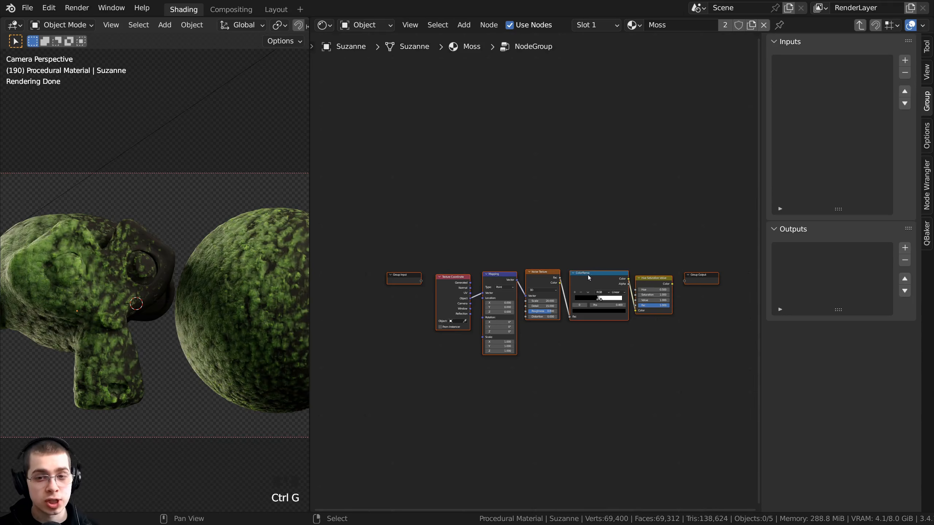
pyautogui.press('Home')
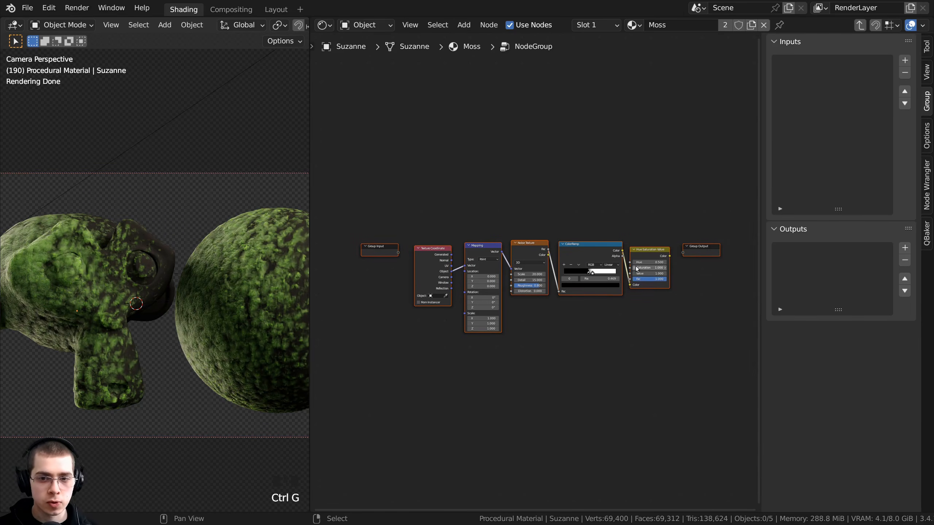
pyautogui.press('Tab')
# Step: Rename the new node group "Moss Factor (Noise)" and widen the node so its full name fits
pyautogui.scroll(3, 558, 253)
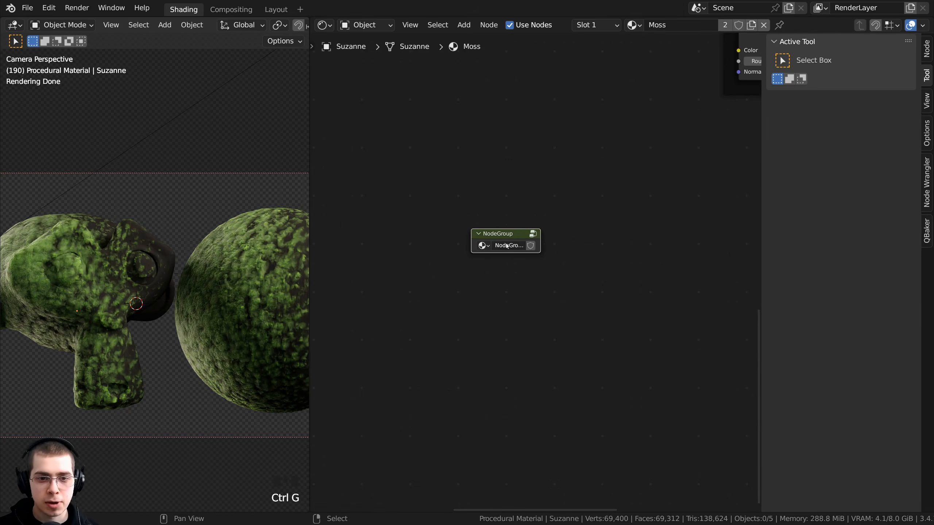
pyautogui.doubleClick(506, 244)
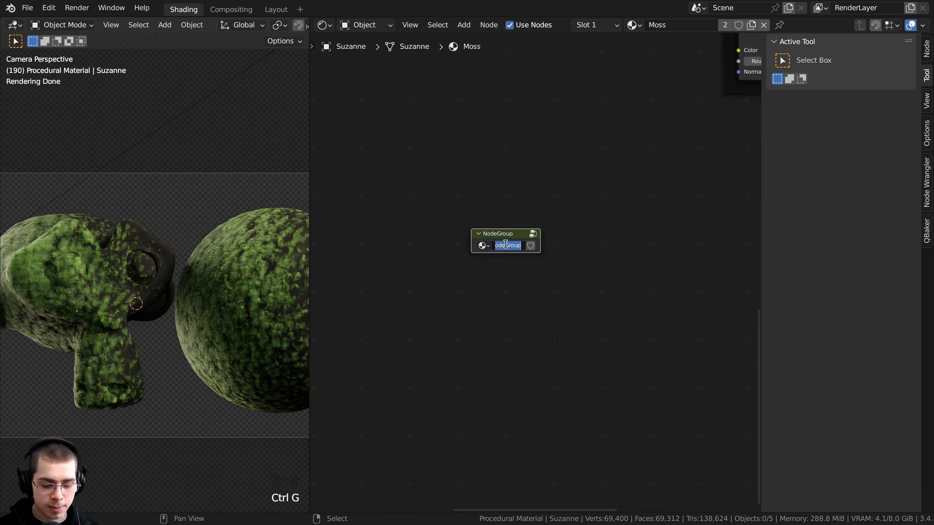
pyautogui.write('Factor (Noise')
pyautogui.write(')')
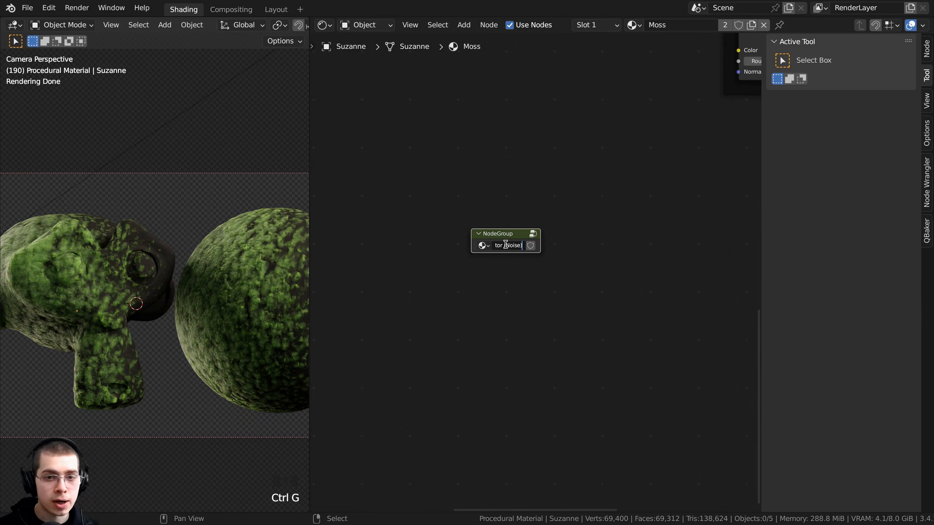
pyautogui.press('Return')
pyautogui.scroll(1, 525, 239)
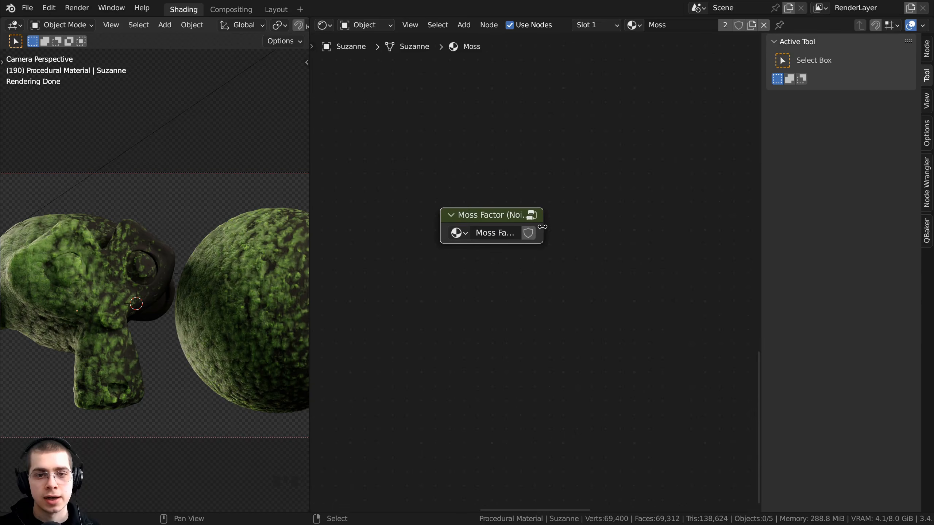
pyautogui.moveTo(543, 227); pyautogui.dragTo(620, 227)
pyautogui.scroll(-1, 575, 219)
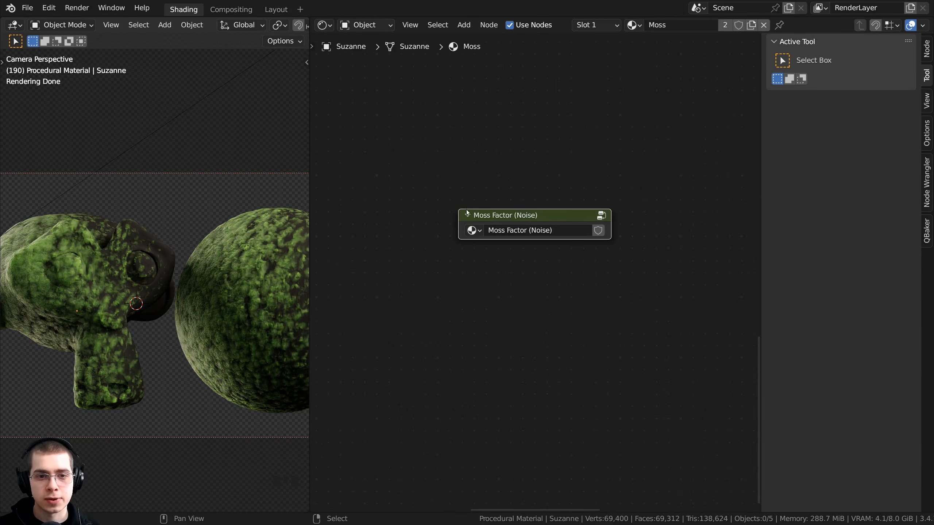
# Step: Inside the Moss Factor (Noise) group, connect the Hue Saturation Value node's Color to the Group Output and return to the main material tree
pyautogui.scroll(-1, 548, 239)
pyautogui.scroll(1, 546, 259)
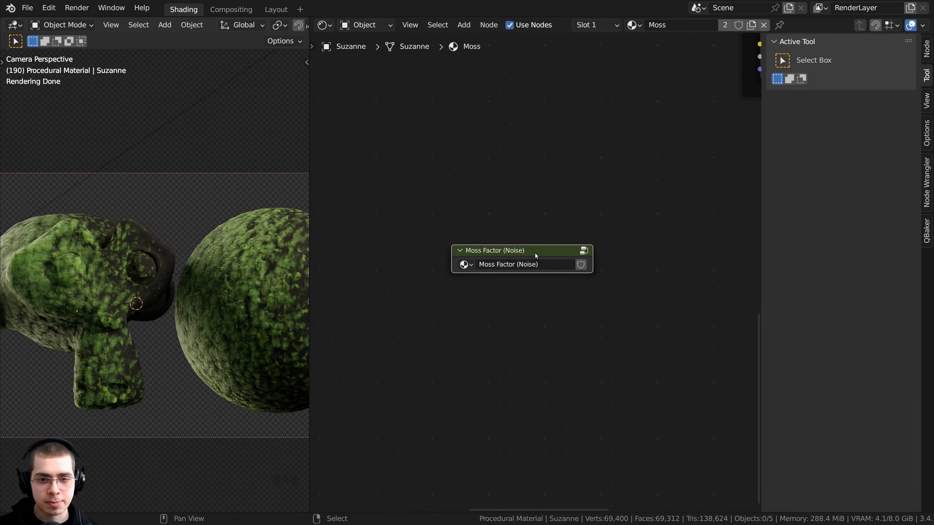
pyautogui.click(535, 253)
pyautogui.press('Tab')
pyautogui.press('a')
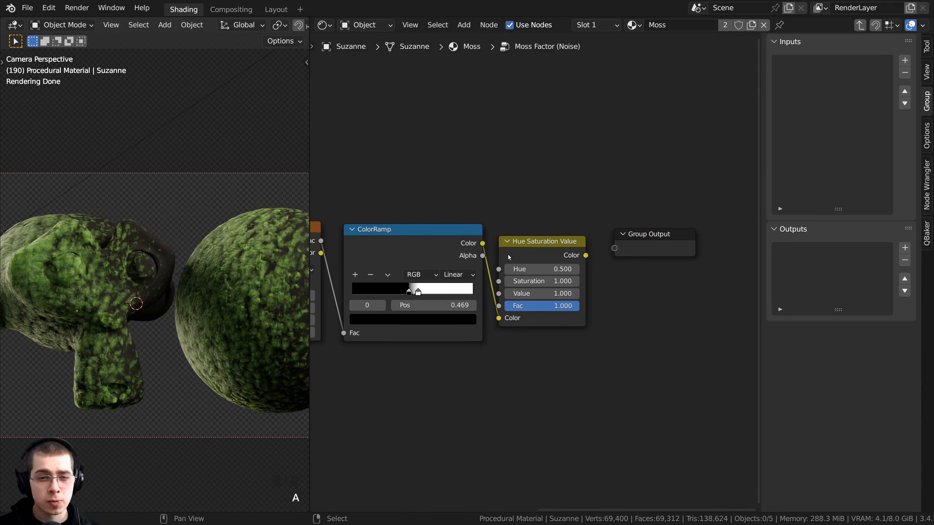
pyautogui.moveTo(585, 257); pyautogui.dragTo(615, 254)
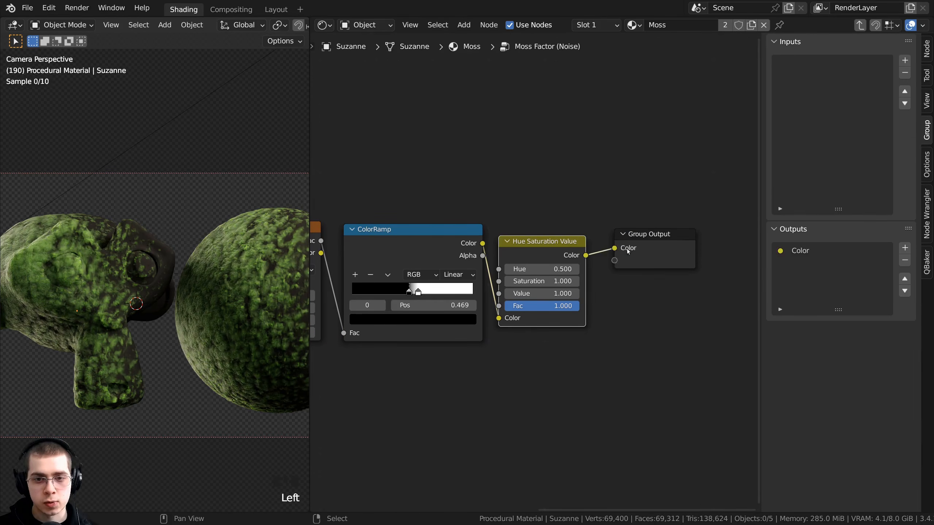
pyautogui.press('Tab')
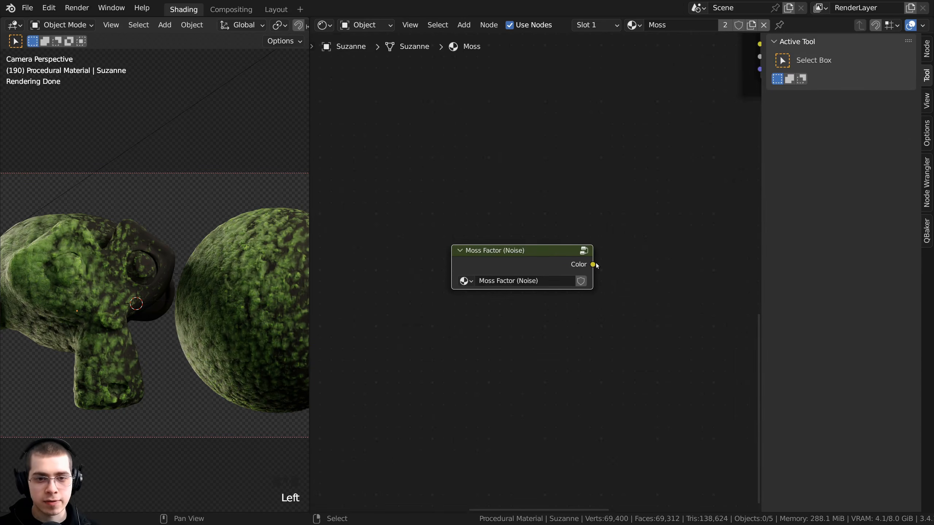
# Step: Move the Moss Factor (Noise) node directly below the Material Underneath frame, beside the Moss group
pyautogui.scroll(-2, 573, 261)
pyautogui.moveTo(557, 259); pyautogui.dragTo(457, 268, button='middle')
pyautogui.moveTo(438, 263); pyautogui.dragTo(575, 207)
pyautogui.scroll(-1, 575, 206)
pyautogui.moveTo(575, 207); pyautogui.dragTo(532, 220, button='middle')
pyautogui.moveTo(544, 215); pyautogui.dragTo(613, 196)
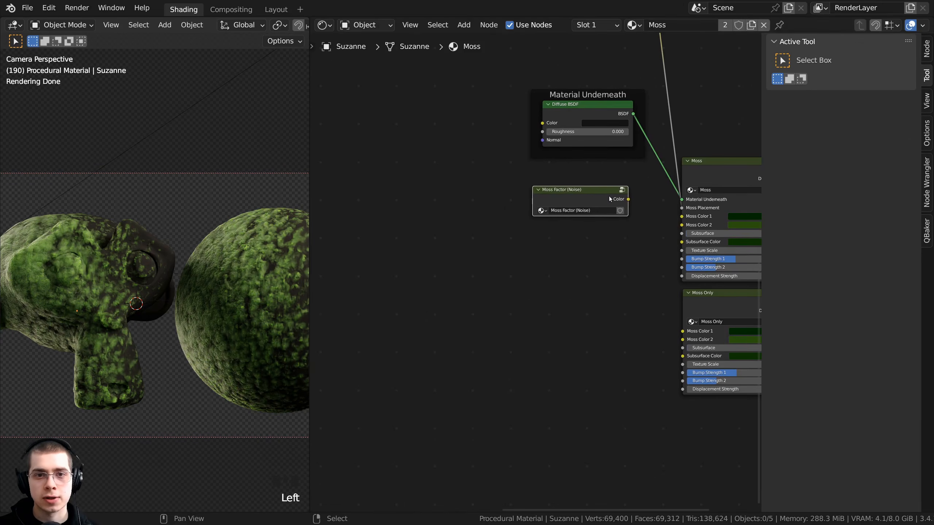
pyautogui.moveTo(577, 183); pyautogui.dragTo(500, 264, button='middle')
pyautogui.moveTo(509, 272); pyautogui.dragTo(519, 268)
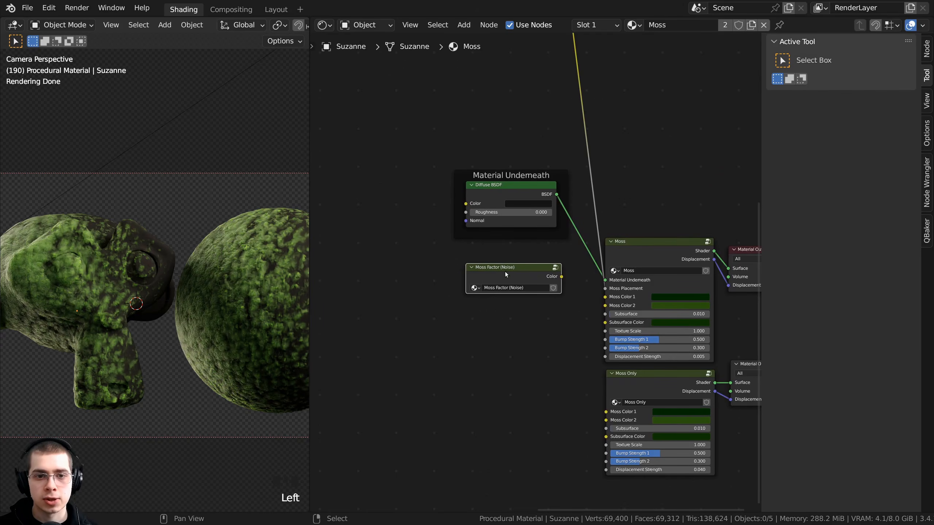
pyautogui.scroll(3, 505, 271)
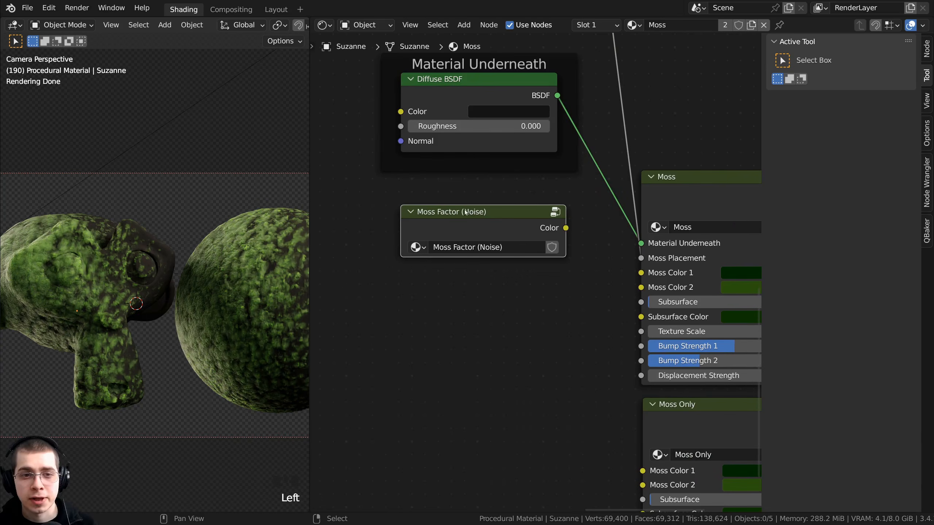
pyautogui.moveTo(473, 216); pyautogui.dragTo(469, 216)
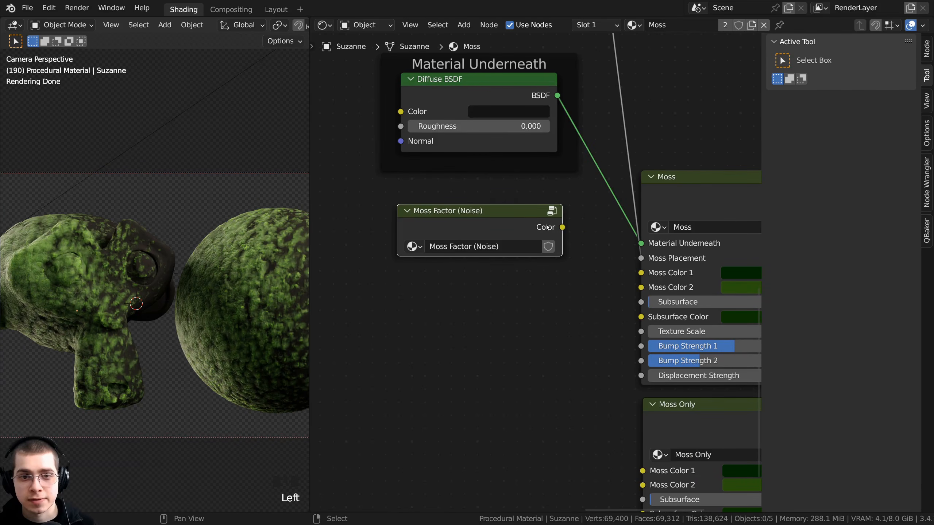
# Step: Connect the Moss Factor (Noise) node's Color output to the Moss group's Moss Placement input, replacing the gradient mask chain
pyautogui.moveTo(563, 228); pyautogui.dragTo(641, 259)
pyautogui.scroll(-10, 545, 162)
pyautogui.moveTo(500, 35); pyautogui.dragTo(545, 202, button='middle')
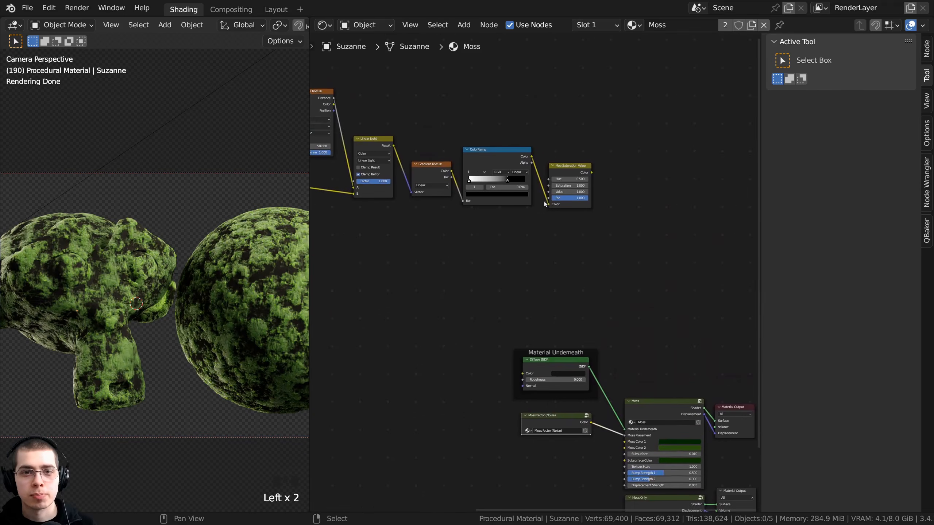
pyautogui.moveTo(580, 167); pyautogui.dragTo(579, 165)
pyautogui.moveTo(567, 336); pyautogui.dragTo(524, 176, button='middle')
pyautogui.scroll(7, 524, 176)
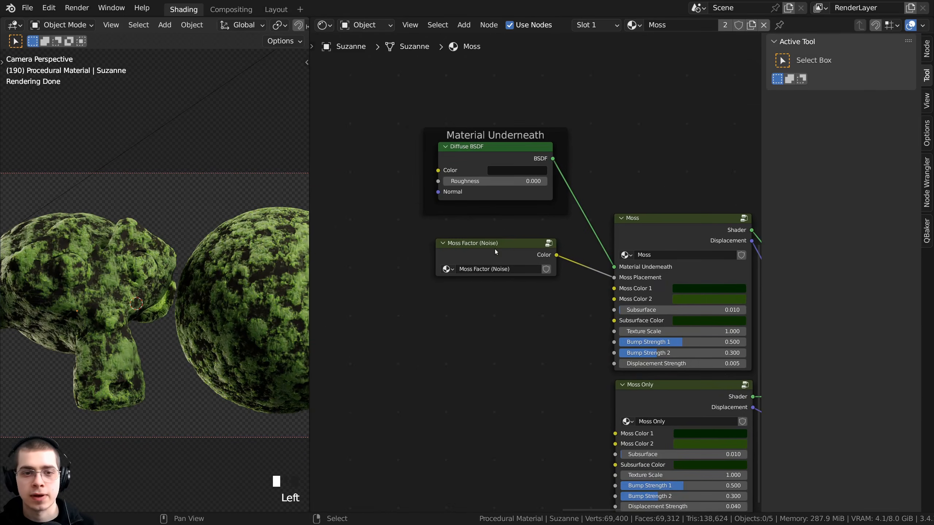
pyautogui.click(493, 248)
pyautogui.moveTo(487, 248); pyautogui.dragTo(535, 243, button='middle')
pyautogui.scroll(1, 522, 241)
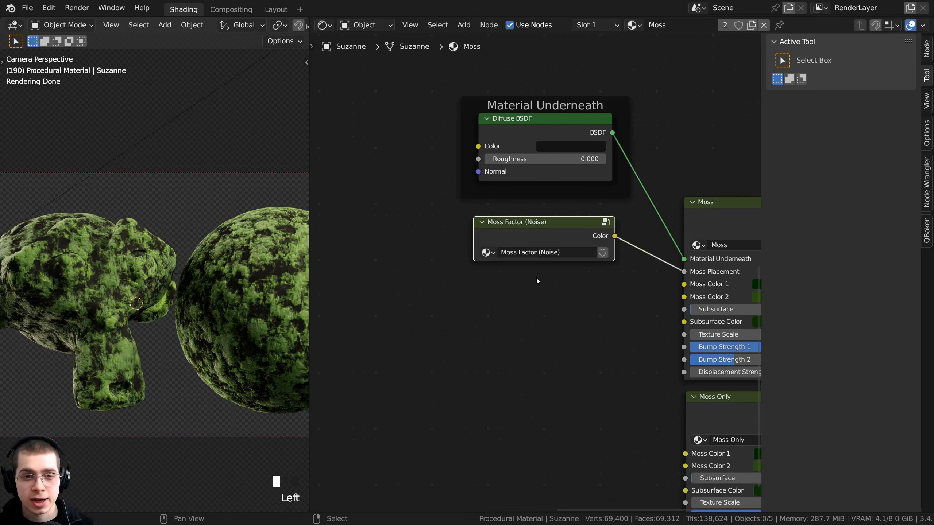
pyautogui.moveTo(523, 234); pyautogui.dragTo(522, 233)
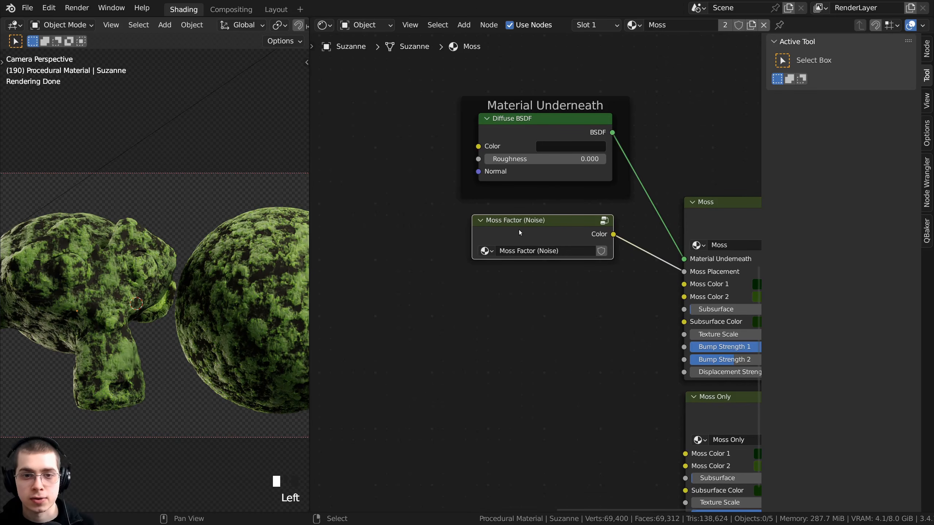
# Step: Inside the Moss Factor (Noise) group, expose the Hue Saturation Value node's Value as a group input
pyautogui.click(518, 224)
pyautogui.press('Tab')
pyautogui.scroll(-5, 510, 238)
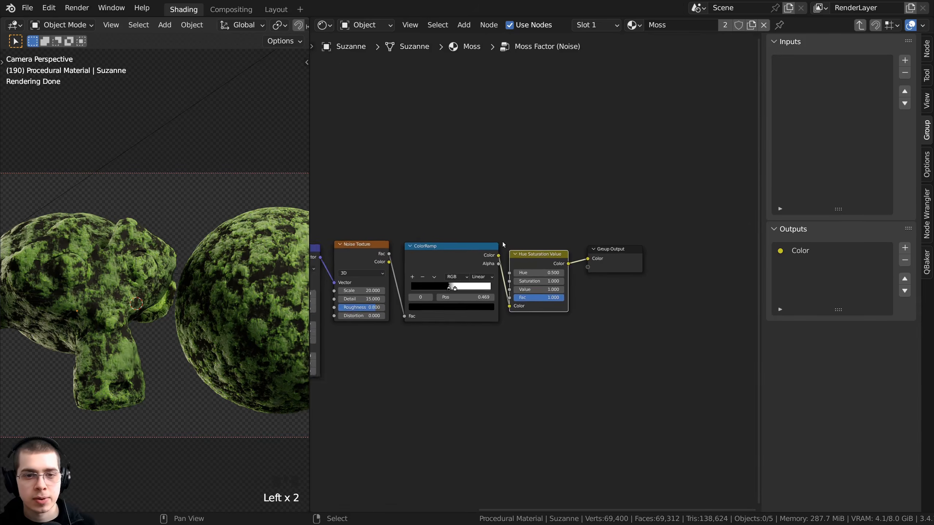
pyautogui.moveTo(503, 243); pyautogui.dragTo(558, 220, button='middle')
pyautogui.press('a')
pyautogui.scroll(-2, 371, 313)
pyautogui.moveTo(364, 324); pyautogui.dragTo(495, 312, button='middle')
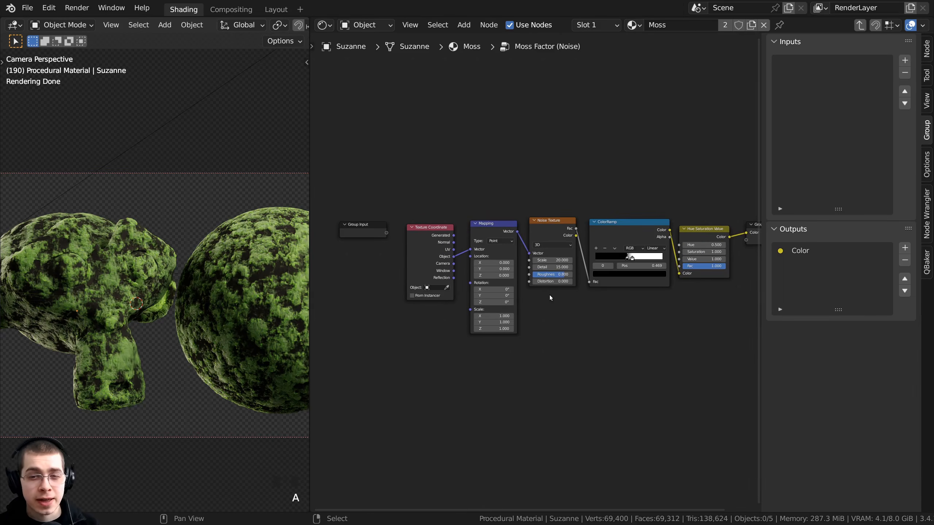
pyautogui.scroll(1, 550, 295)
pyautogui.scroll(3, 621, 270)
pyautogui.moveTo(643, 269); pyautogui.dragTo(534, 267, button='middle')
pyautogui.scroll(4, 533, 267)
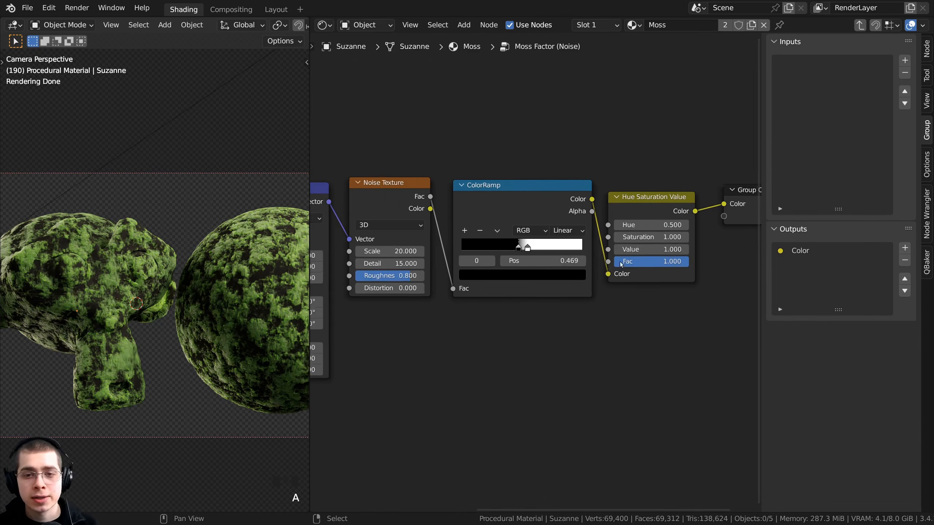
pyautogui.moveTo(658, 248); pyautogui.dragTo(454, 205)
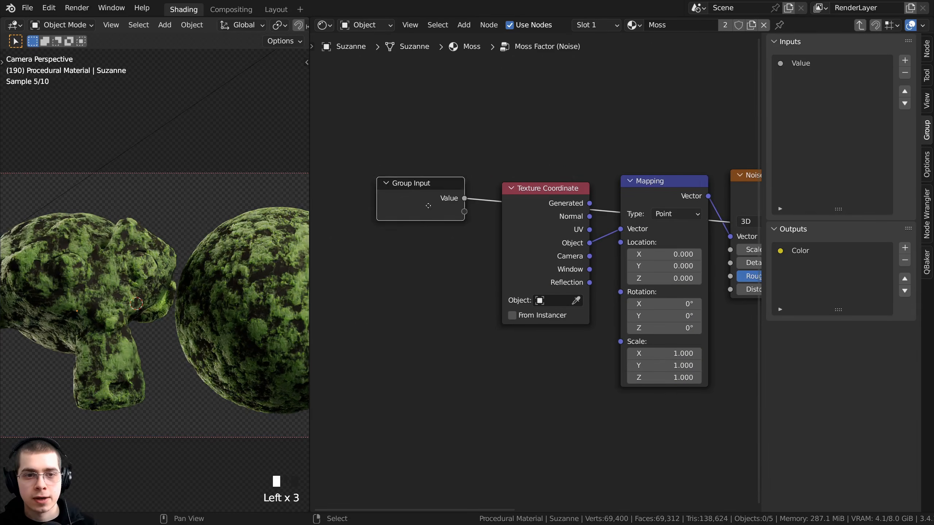
# Step: Rename the group's Value input "Moss Amount"
pyautogui.doubleClick(794, 69)
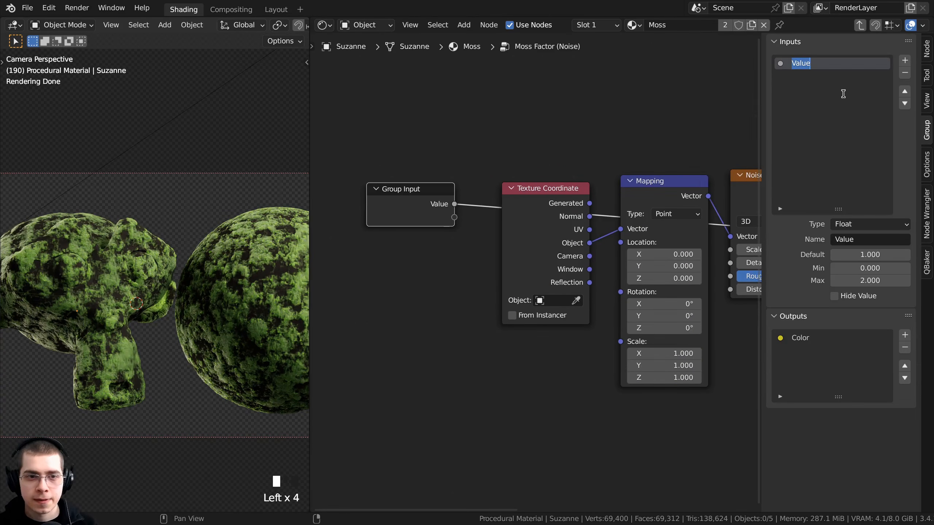
pyautogui.write('Mos')
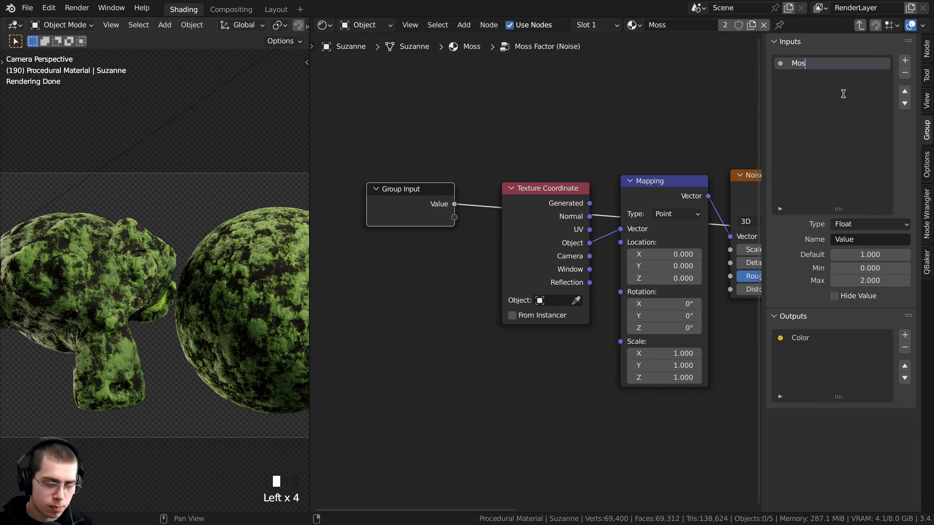
pyautogui.write('s Amount')
pyautogui.press('Return')
# Step: Expose the Mapping node's Scale as a group input and change that input's type to Float
pyautogui.scroll(-1, 562, 353)
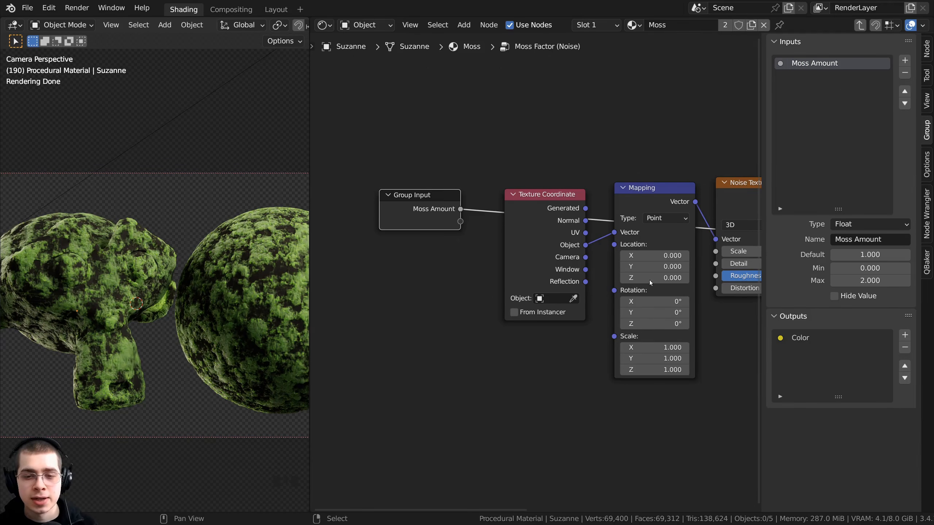
pyautogui.moveTo(615, 337); pyautogui.dragTo(433, 222)
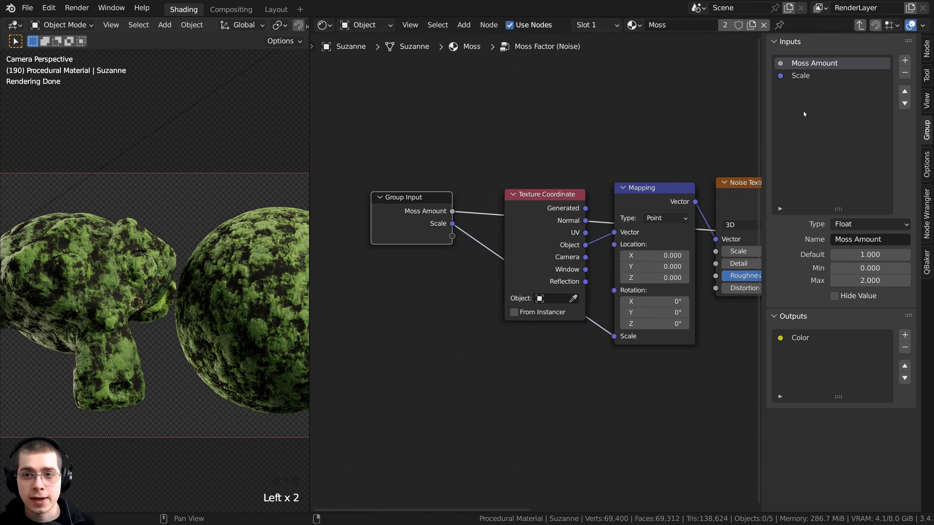
pyautogui.click(800, 76)
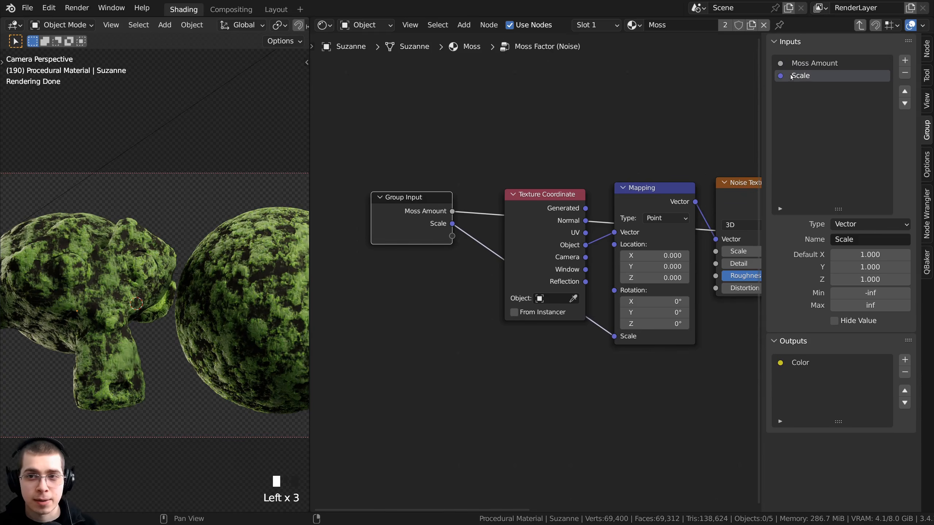
pyautogui.click(847, 225)
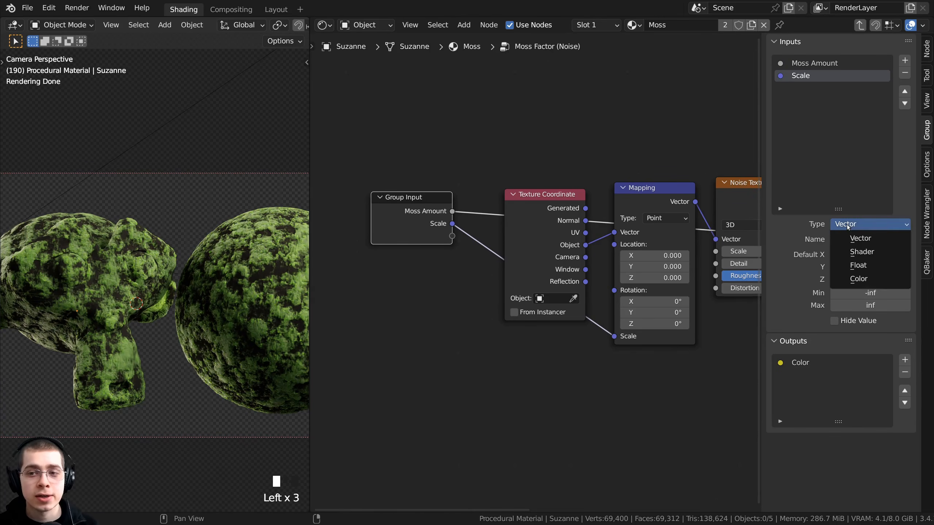
pyautogui.click(858, 266)
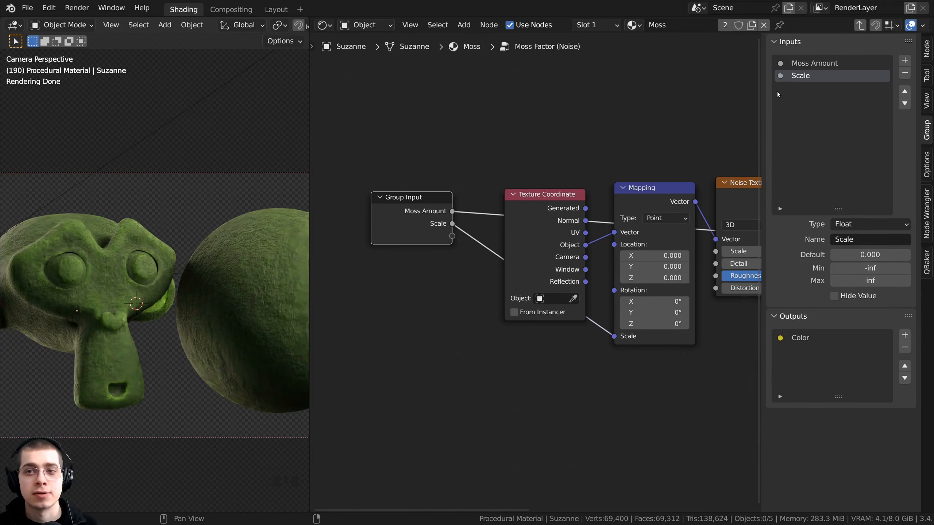
# Step: Rename the group's Scale input "Noise Scale"
pyautogui.doubleClick(792, 76)
pyautogui.press('Home')
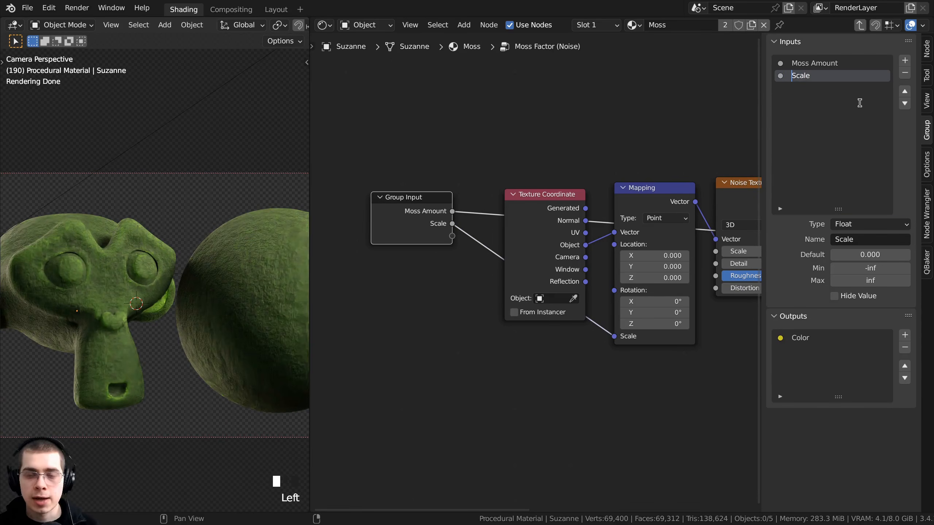
pyautogui.write('Noise')
pyautogui.click(858, 103)
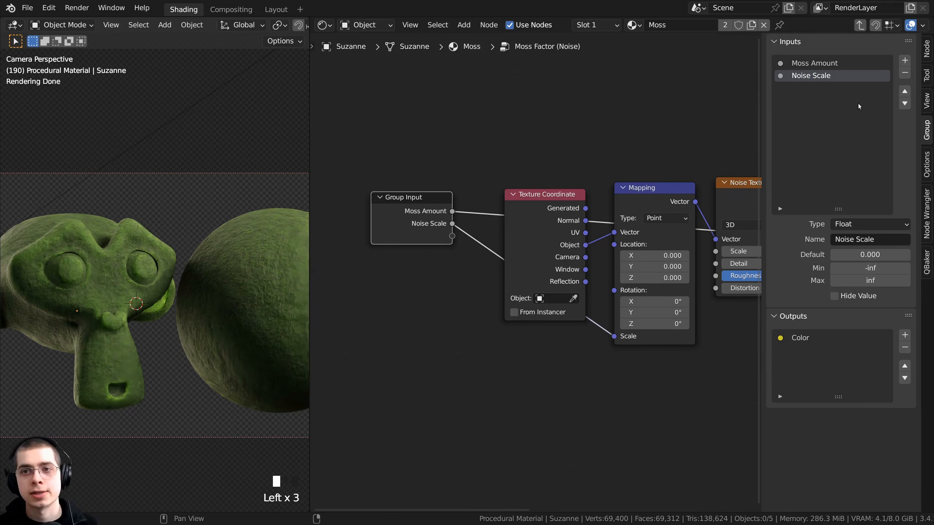
# Step: Return to the main material tree and set Noise Scale on the Moss Factor (Noise) node to 1
pyautogui.press('Tab')
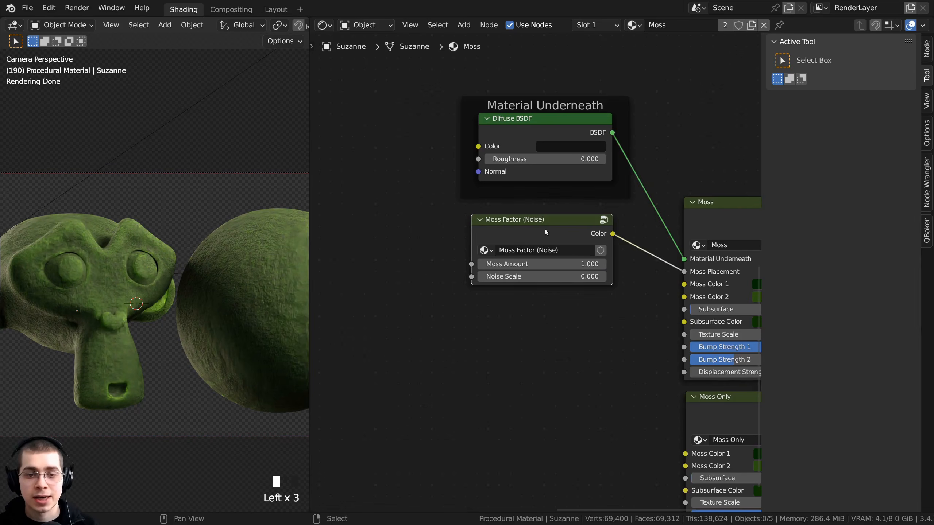
pyautogui.scroll(2, 545, 229)
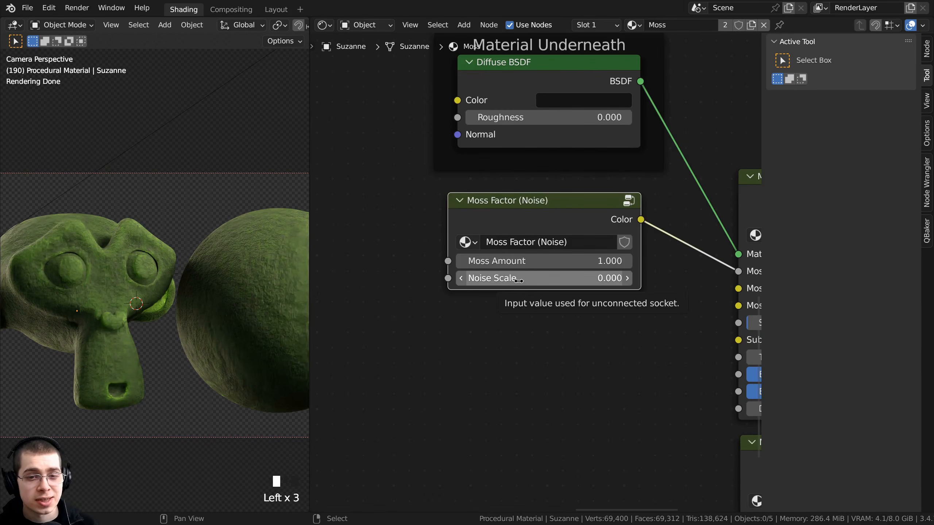
pyautogui.click(530, 280)
pyautogui.write('1')
pyautogui.click(517, 218)
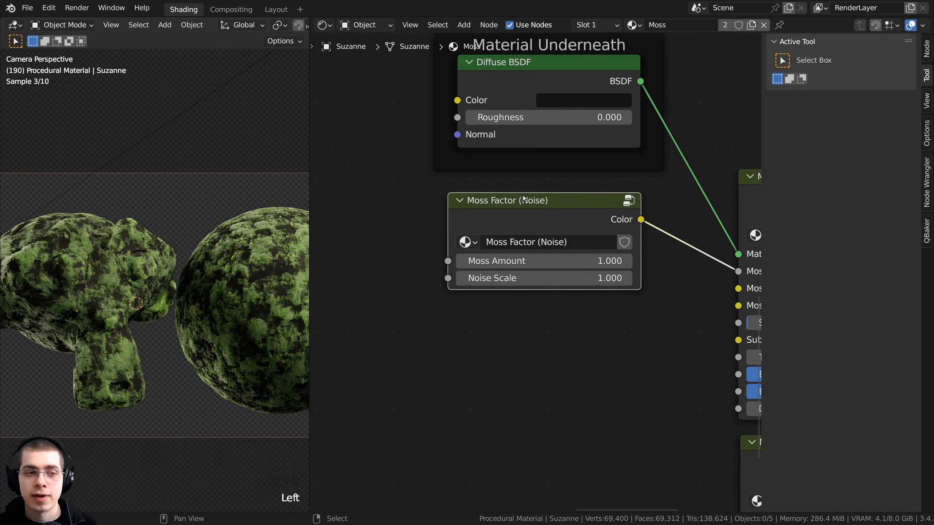
# Step: Inside the Moss Factor (Noise) group, expose the Noise Texture's Detail and Roughness as group inputs
pyautogui.press('Tab')
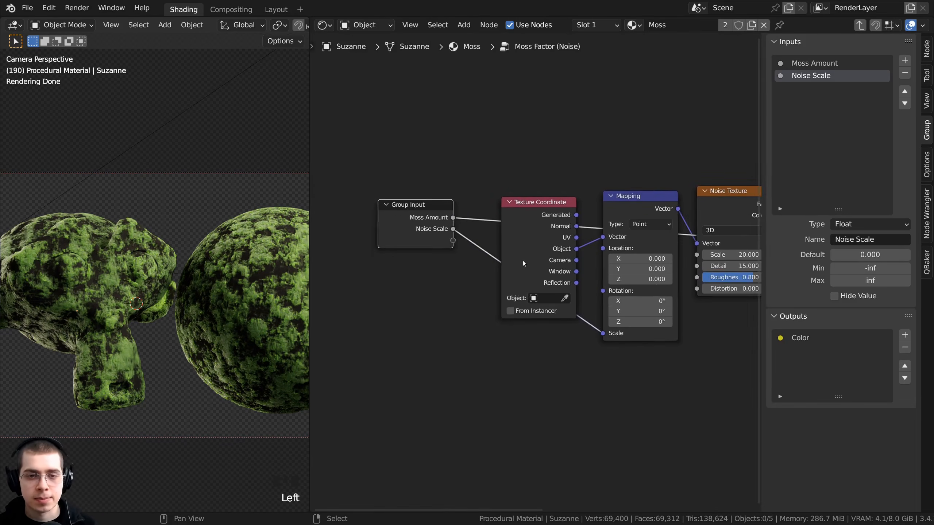
pyautogui.scroll(1, 543, 303)
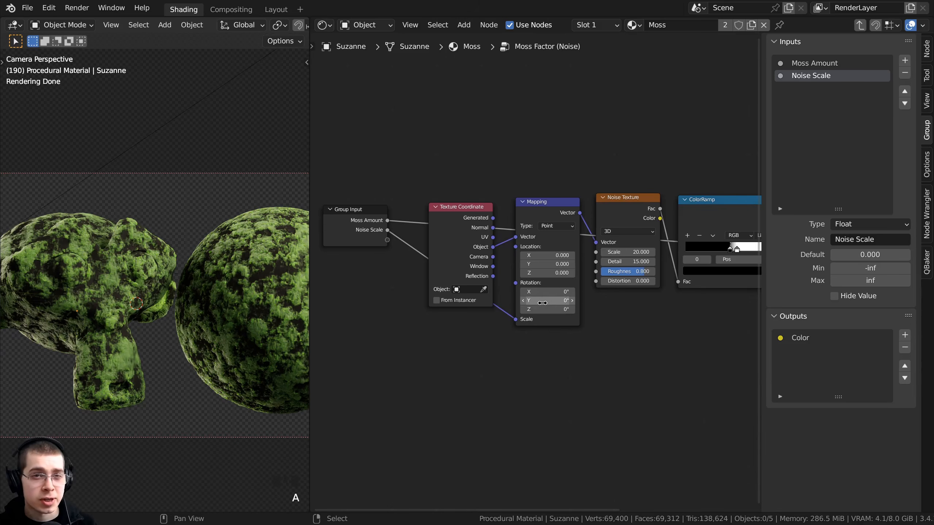
pyautogui.scroll(2, 548, 301)
pyautogui.click(626, 257)
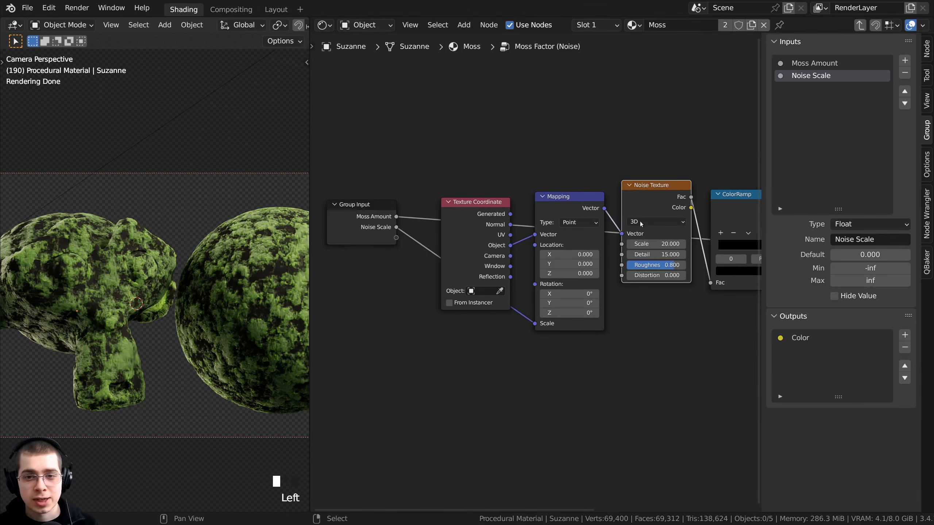
pyautogui.moveTo(623, 255); pyautogui.dragTo(395, 237)
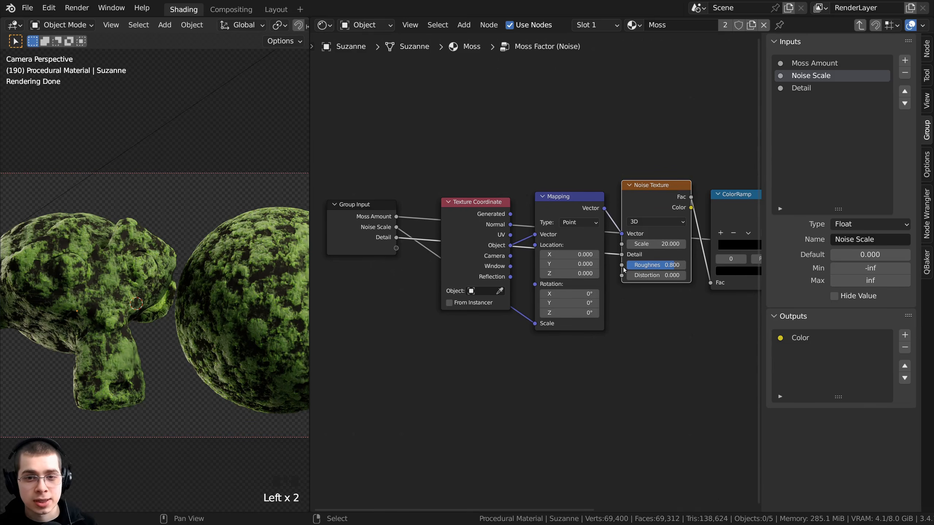
pyautogui.moveTo(621, 265); pyautogui.dragTo(396, 248)
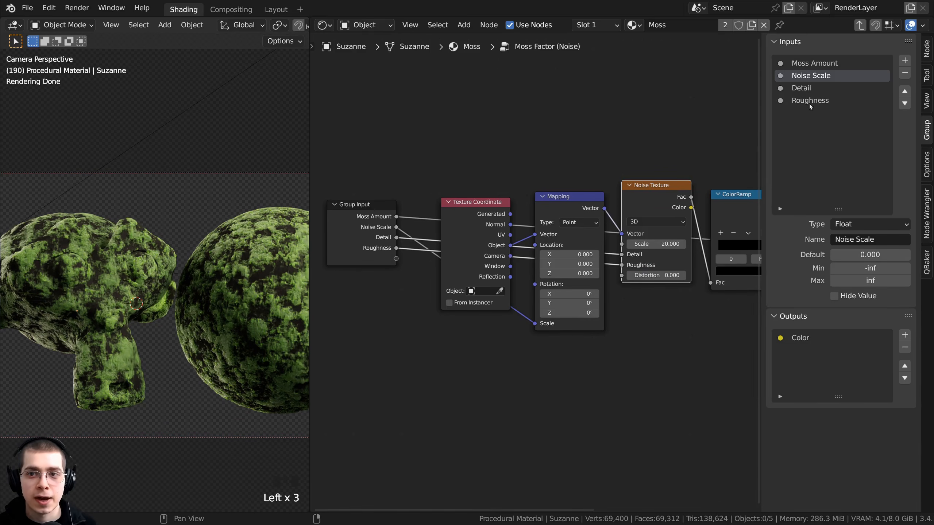
# Step: Rename the group's Detail input "Noise Detail 1"
pyautogui.doubleClick(799, 90)
pyautogui.click(793, 89)
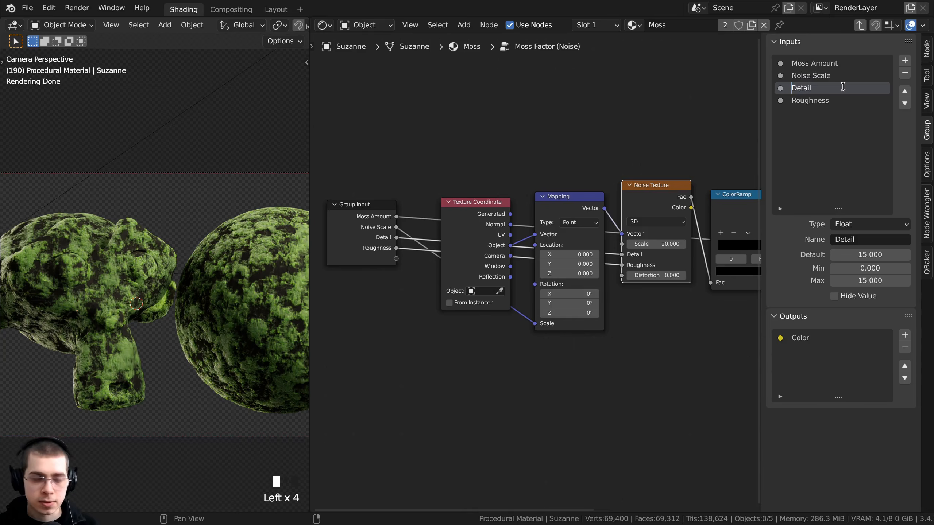
pyautogui.write('Noise Detail')
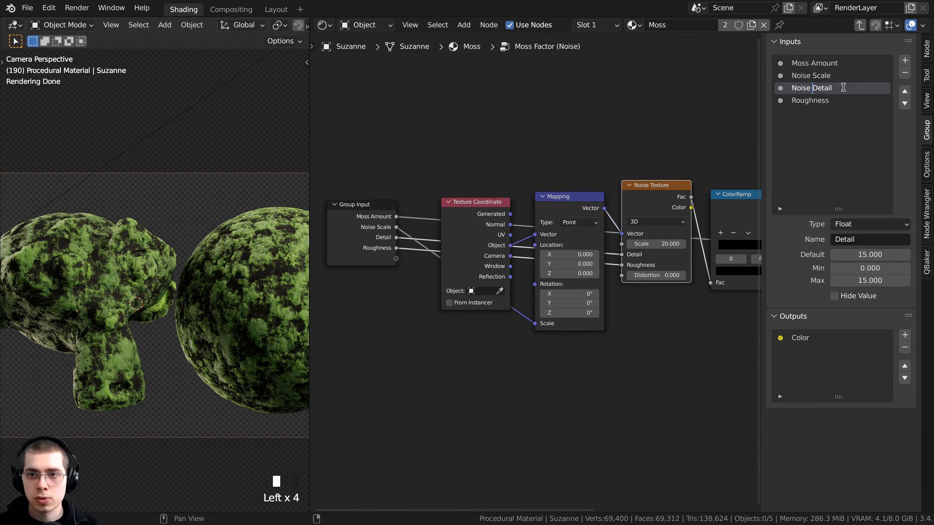
pyautogui.write(' 1')
pyautogui.press('Return')
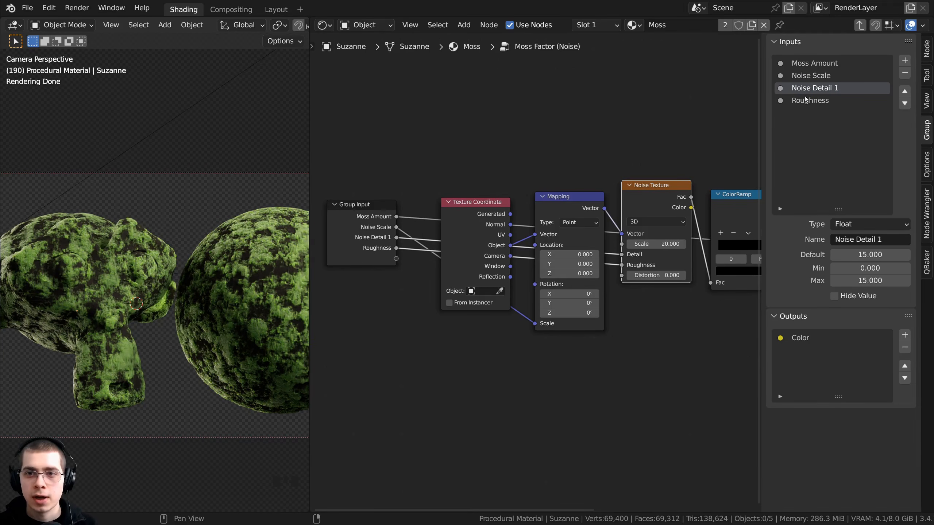
# Step: Rename the group's Roughness input "Noise Detail 2"
pyautogui.doubleClick(808, 100)
pyautogui.write('Noise')
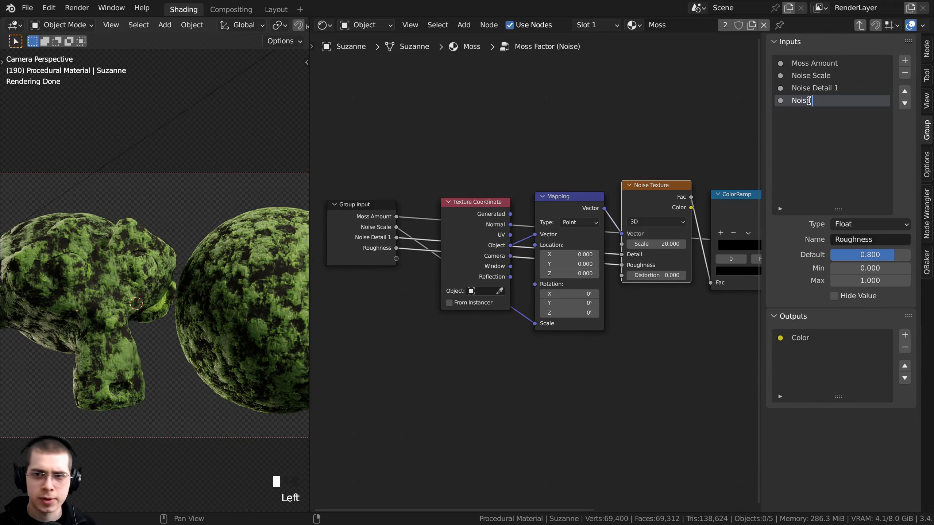
pyautogui.write(' Detail ')
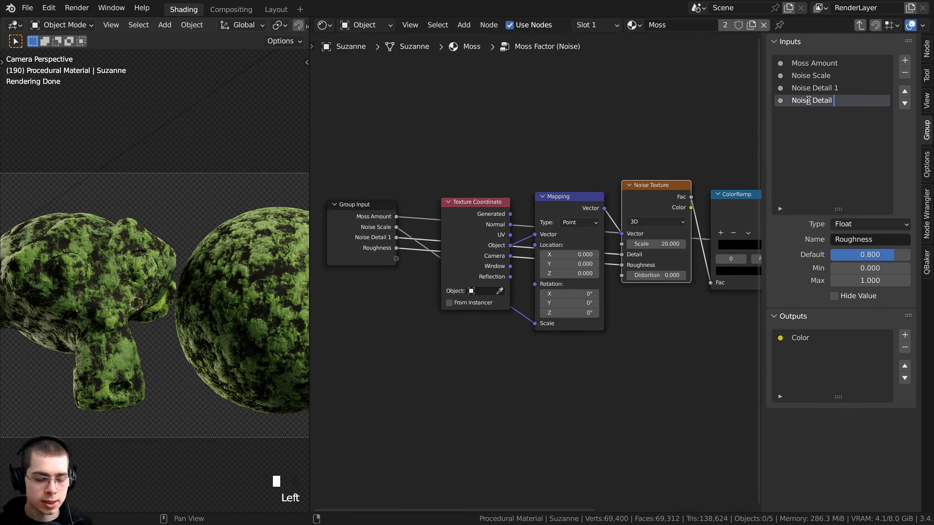
pyautogui.write('2')
pyautogui.press('Return')
# Step: Expose the Mapping node's Location and Rotation as group inputs
pyautogui.moveTo(487, 296); pyautogui.dragTo(469, 291, button='middle')
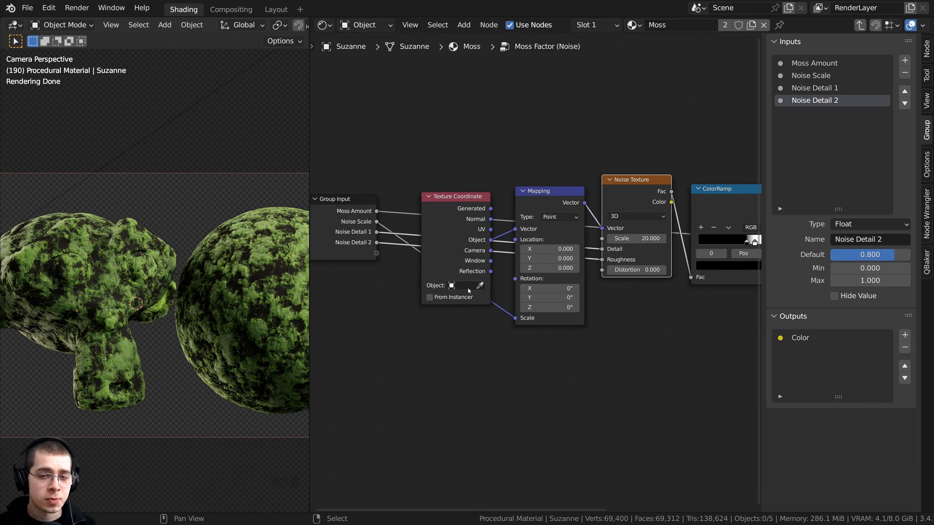
pyautogui.scroll(1, 469, 291)
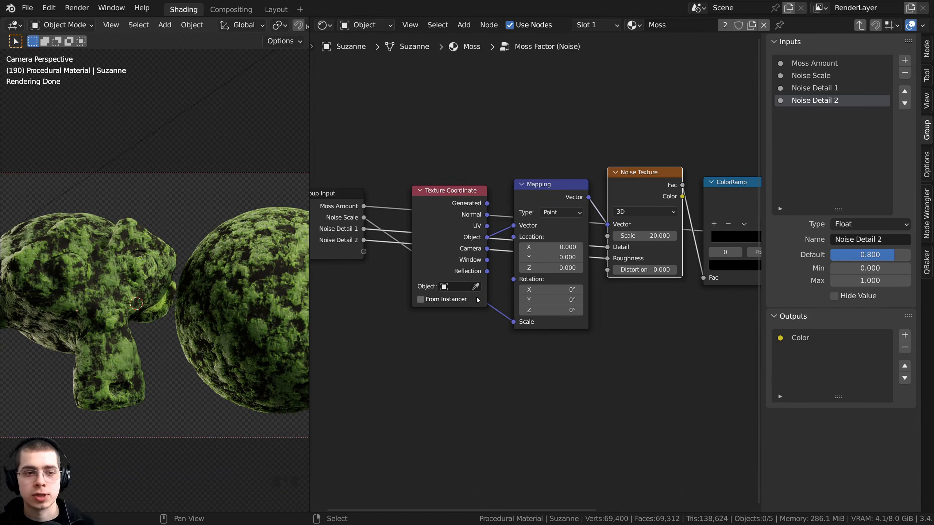
pyautogui.moveTo(455, 290); pyautogui.dragTo(506, 290, button='middle')
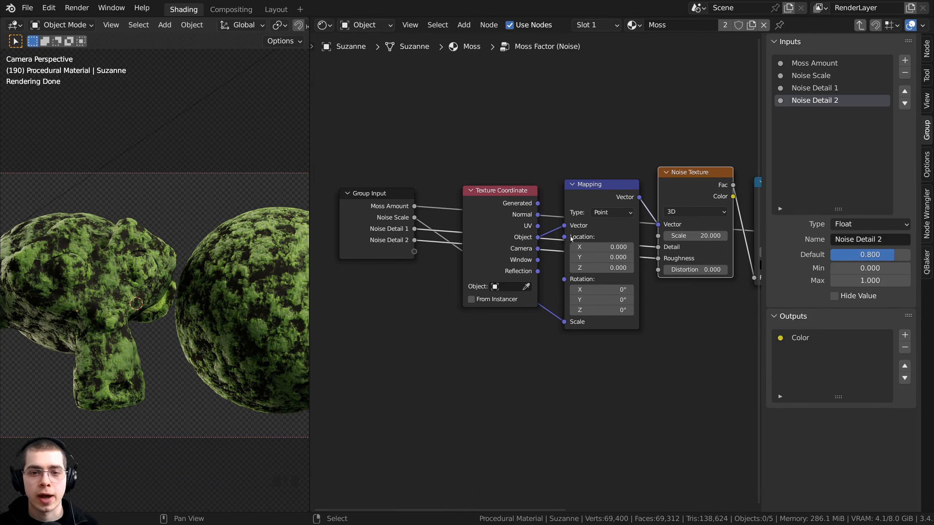
pyautogui.moveTo(567, 245); pyautogui.dragTo(415, 252)
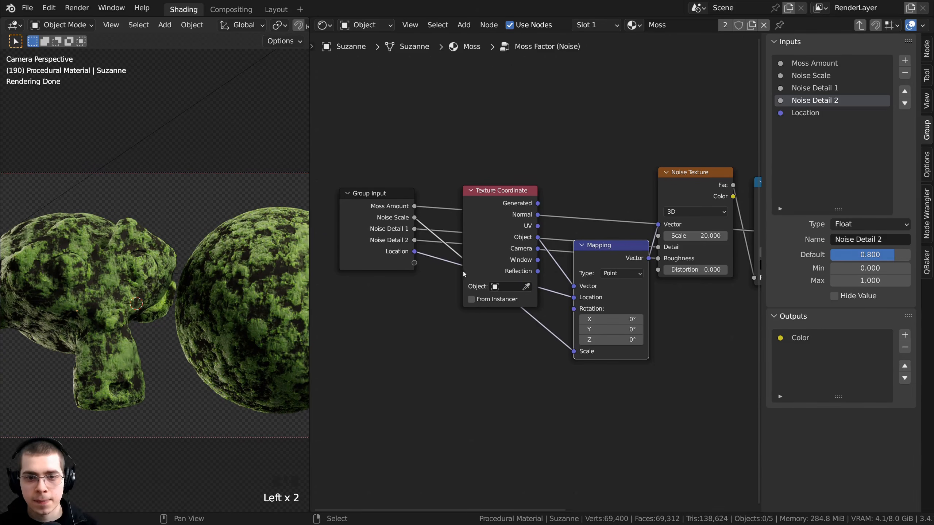
pyautogui.moveTo(574, 311); pyautogui.dragTo(409, 270)
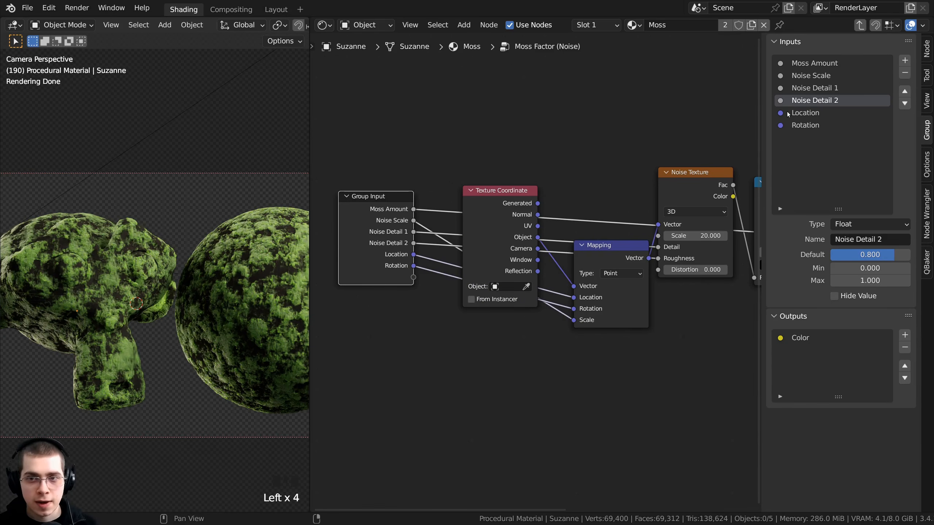
# Step: Rename the group's Location input "Noise Location" and its Rotation input "Noise Rotation"
pyautogui.doubleClick(822, 113)
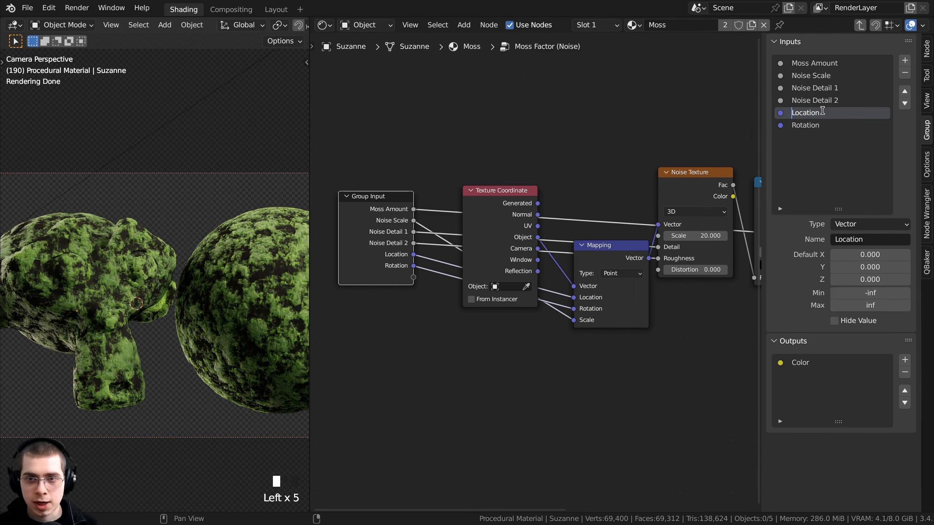
pyautogui.write('Noise')
pyautogui.press('Return')
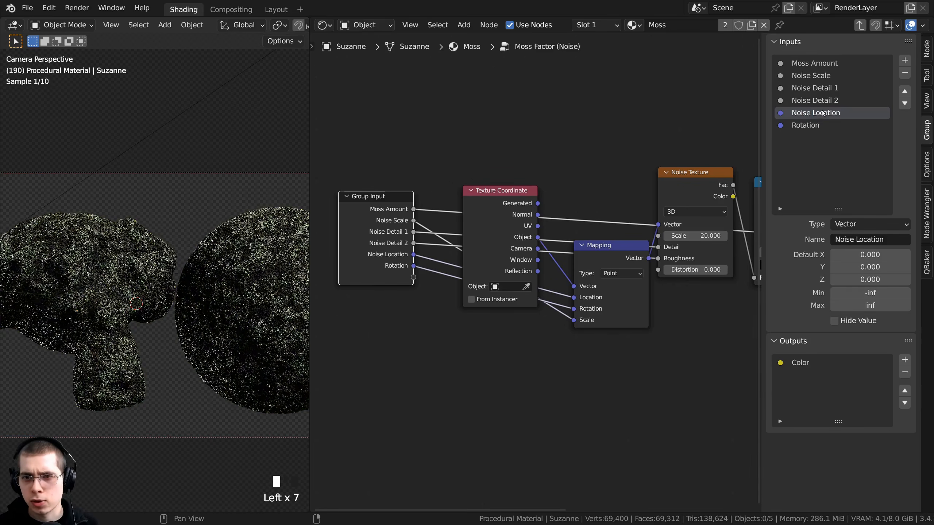
pyautogui.click(794, 127)
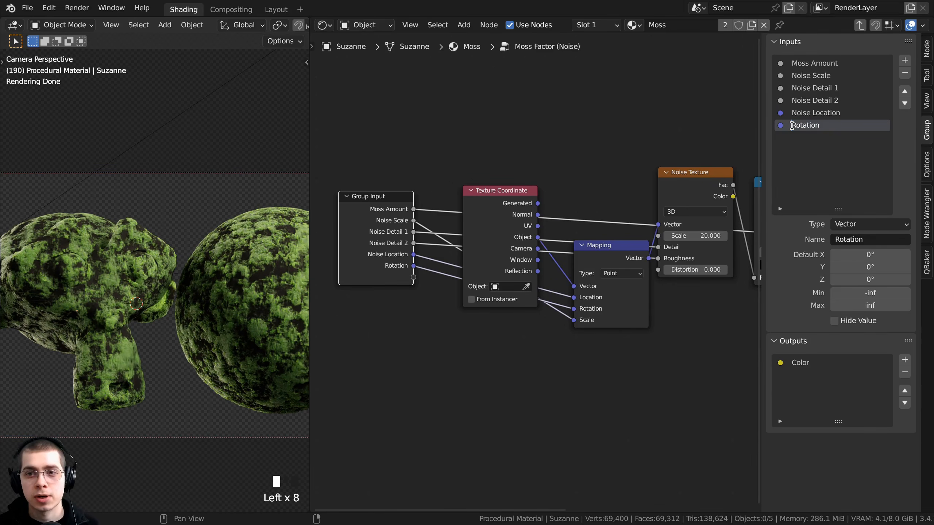
pyautogui.doubleClick(792, 126)
pyautogui.write('Noise')
pyautogui.press('Return')
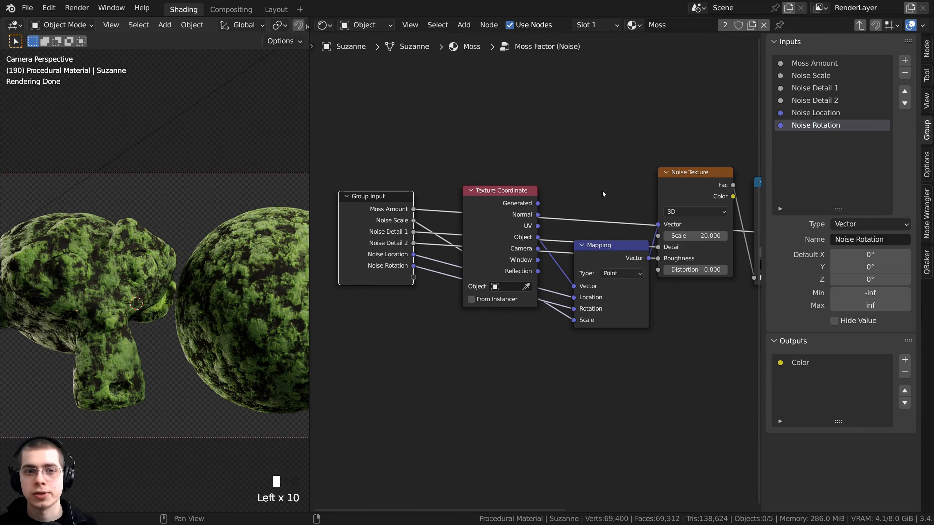
# Step: Return to the main material tree and move the Moss Factor (Noise) node slightly closer to the Material Underneath frame
pyautogui.moveTo(515, 271); pyautogui.dragTo(491, 268, button='middle')
pyautogui.press('Tab')
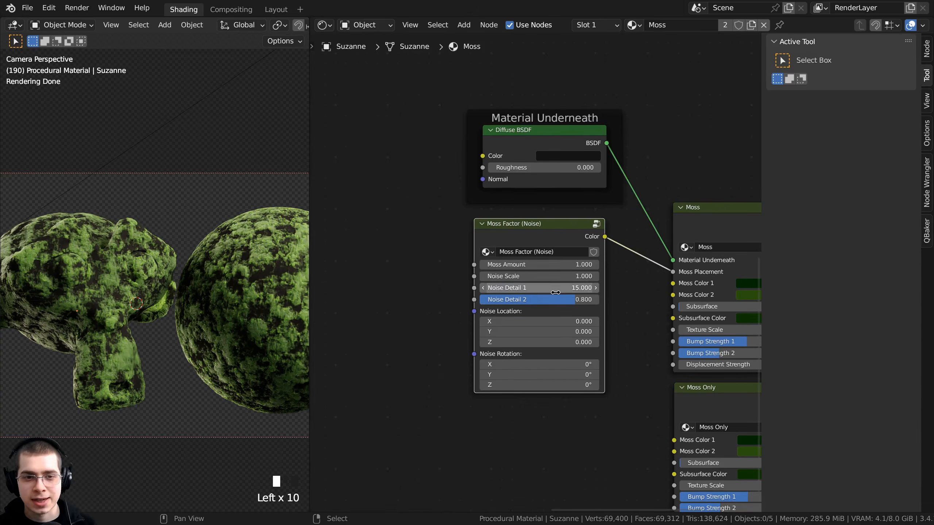
pyautogui.scroll(4, 535, 271)
pyautogui.hotkey('alt', 'a')
pyautogui.moveTo(519, 214); pyautogui.dragTo(522, 208)
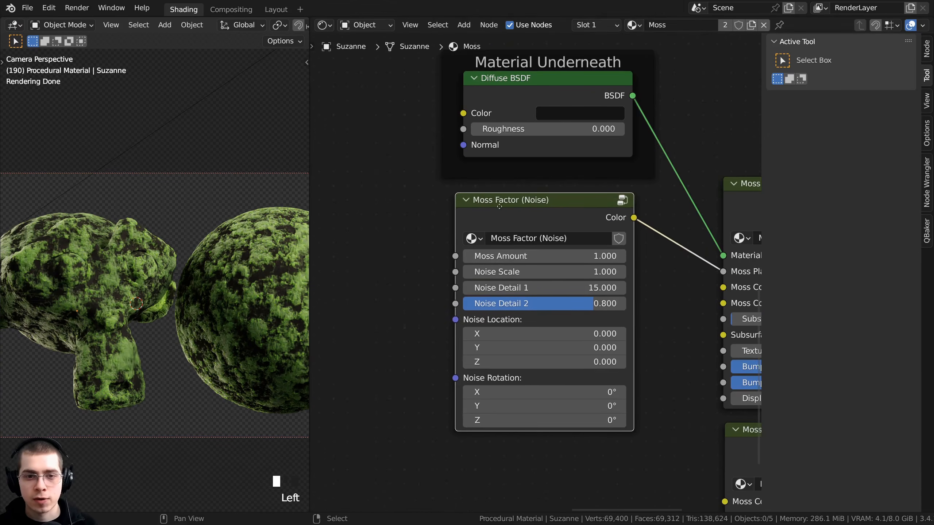
# Step: Try out the Moss Factor (Noise) node's amount, scale, detail, location and rotation values, cancelling each change
pyautogui.moveTo(514, 243); pyautogui.dragTo(508, 208, button='middle')
pyautogui.moveTo(506, 219); pyautogui.dragTo(441, 252)
pyautogui.rightClick(506, 220)
pyautogui.rightClick(505, 236)
pyautogui.rightClick(503, 252)
pyautogui.moveTo(544, 271); pyautogui.dragTo(459, 270)
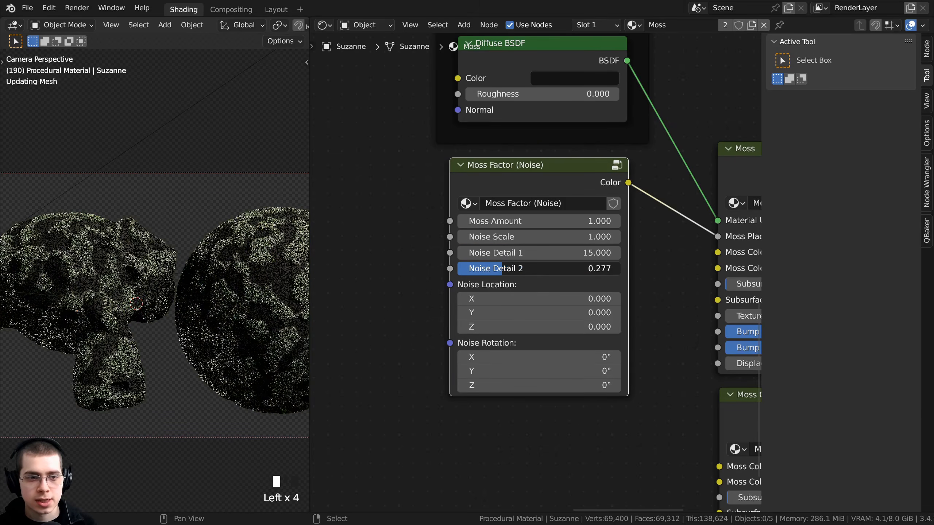
pyautogui.rightClick(545, 271)
pyautogui.moveTo(523, 289); pyautogui.dragTo(522, 279, button='middle')
pyautogui.moveTo(521, 282); pyautogui.dragTo(591, 283)
pyautogui.rightClick(521, 282)
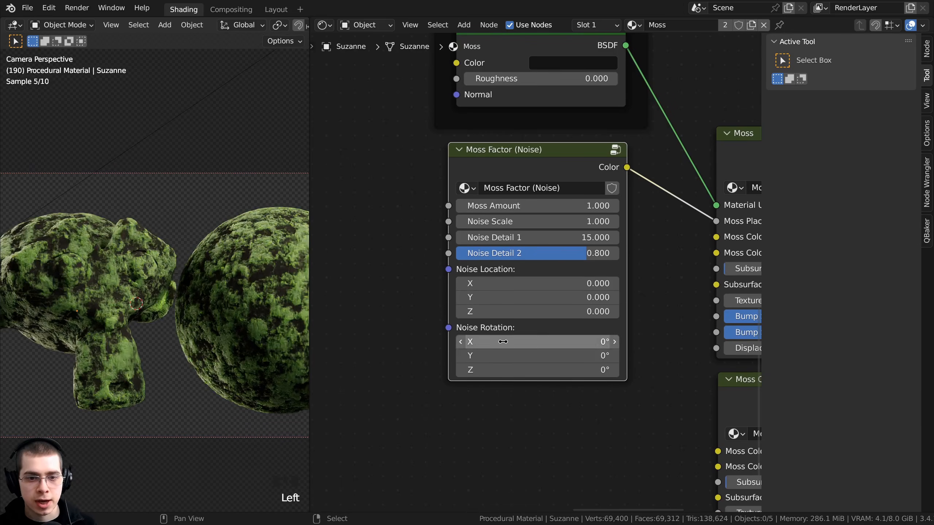
pyautogui.moveTo(522, 342); pyautogui.dragTo(542, 342)
pyautogui.rightClick(521, 342)
# Step: Select the whole ungrouped gradient mask node chain and move it down beside the moss group nodes
pyautogui.press('a')
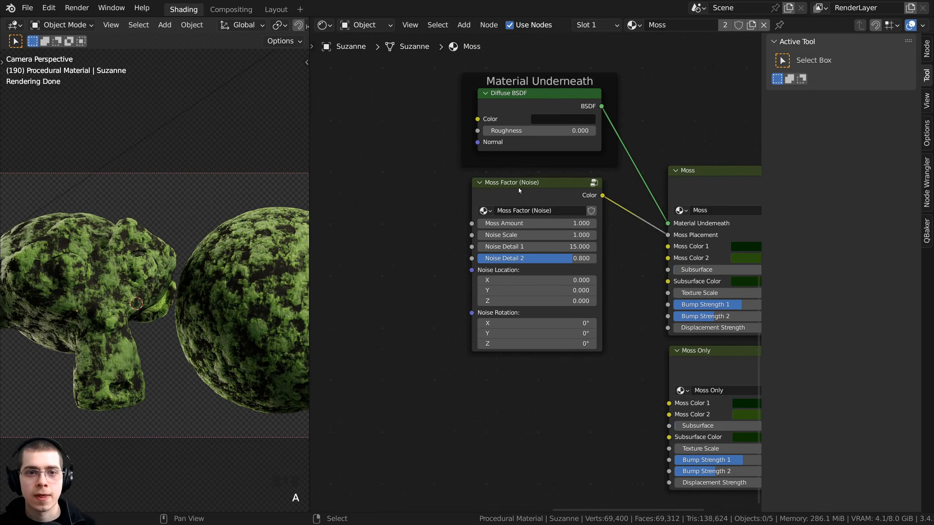
pyautogui.moveTo(519, 187); pyautogui.dragTo(516, 194)
pyautogui.scroll(1, 504, 200)
pyautogui.scroll(-3, 517, 208)
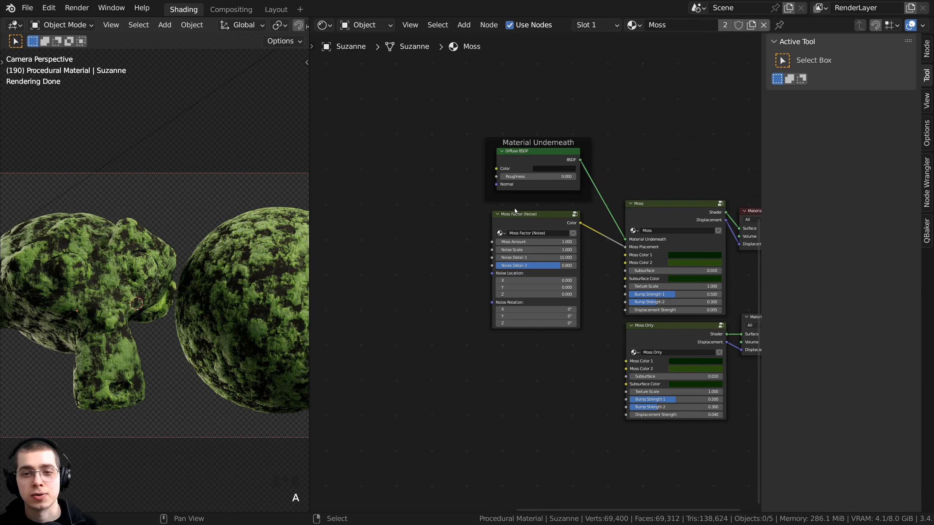
pyautogui.scroll(-4, 478, 221)
pyautogui.moveTo(493, 94); pyautogui.dragTo(525, 210, button='middle')
pyautogui.scroll(-4, 496, 197)
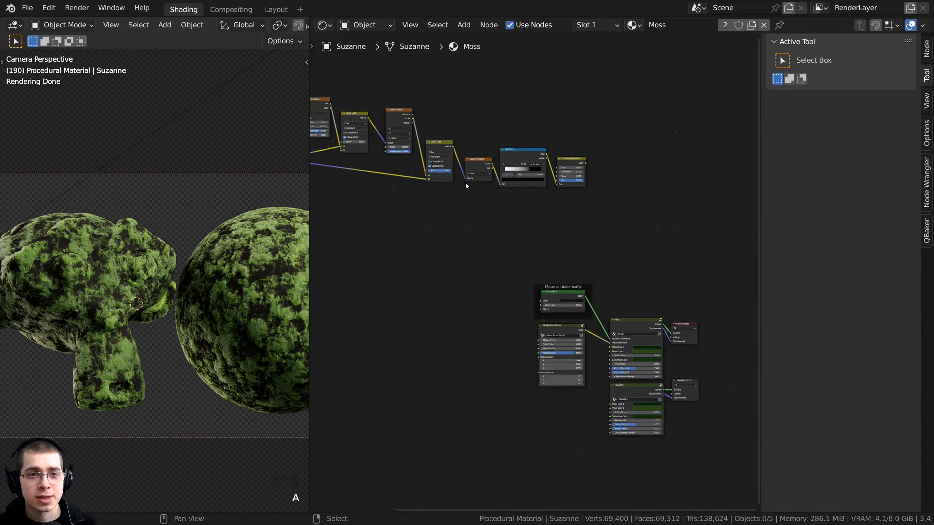
pyautogui.scroll(-1, 466, 182)
pyautogui.moveTo(383, 133); pyautogui.dragTo(464, 144, button='middle')
pyautogui.scroll(-1, 475, 177)
pyautogui.moveTo(480, 189); pyautogui.dragTo(481, 163, button='middle')
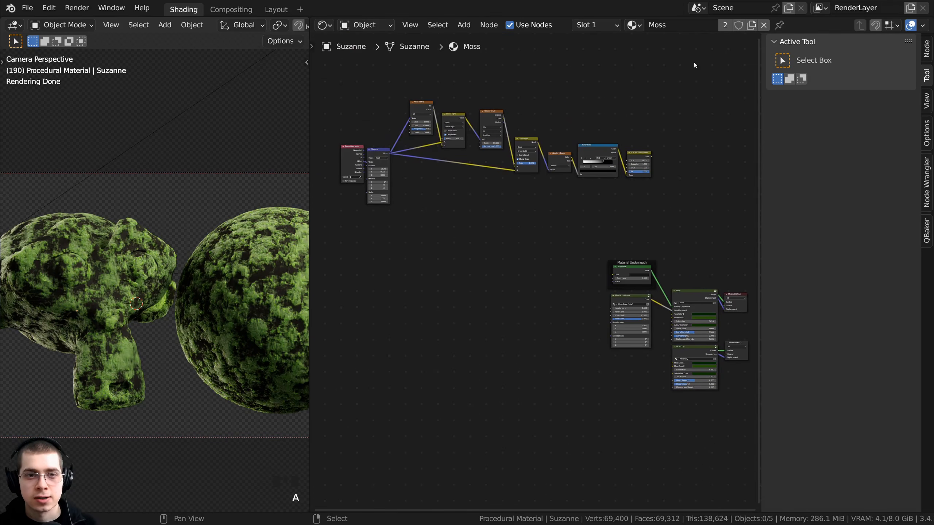
pyautogui.moveTo(694, 62); pyautogui.dragTo(301, 202)
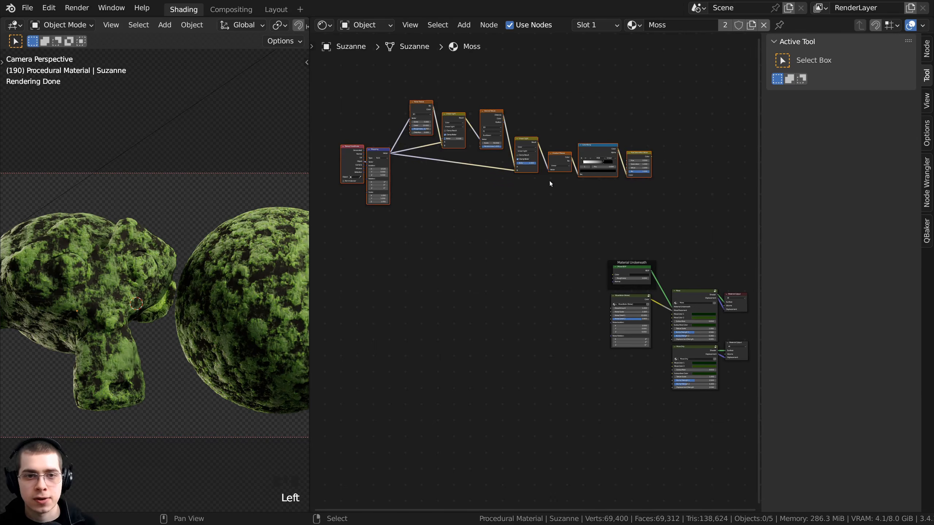
pyautogui.moveTo(567, 170); pyautogui.dragTo(545, 121, button='middle')
pyautogui.moveTo(545, 120); pyautogui.dragTo(525, 346)
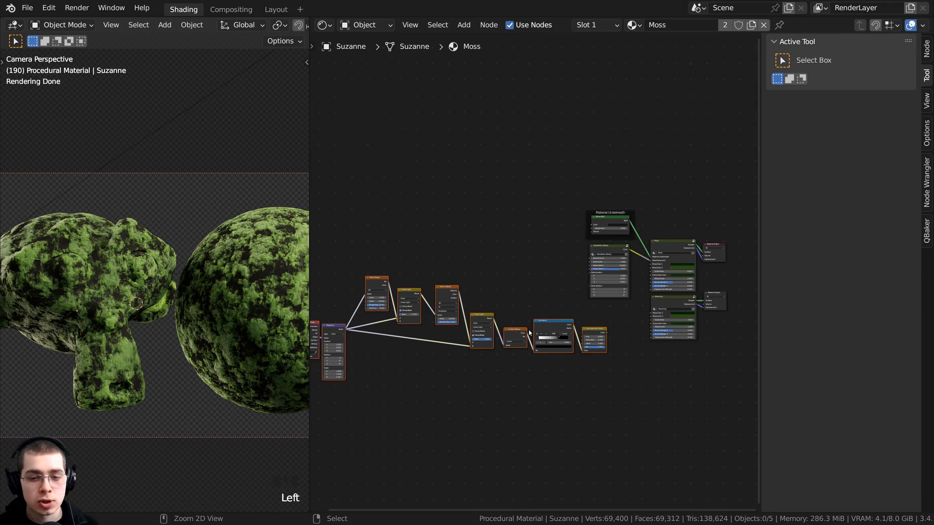
# Step: Group the gradient mask nodes and connect the Hue Saturation Value node's Color to the Group Output
pyautogui.hotkey('ctrl', 'g')
pyautogui.scroll(3, 518, 274)
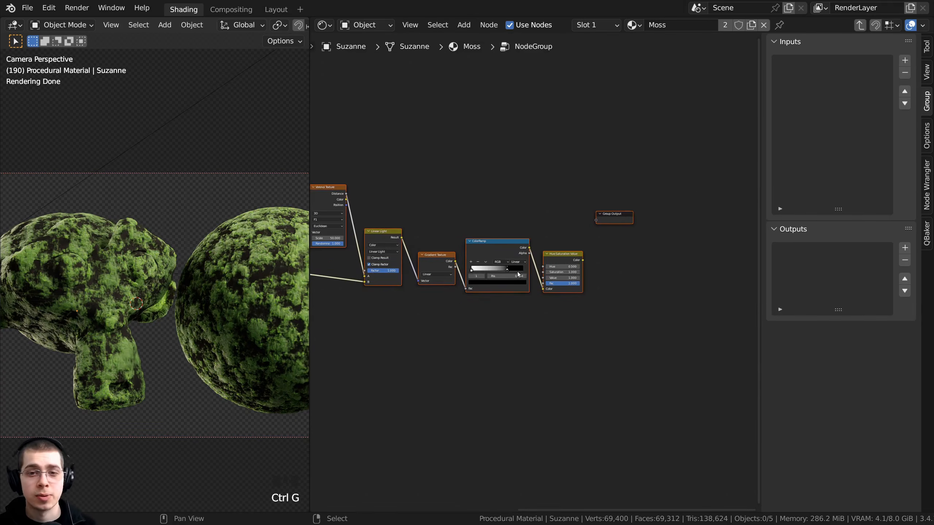
pyautogui.scroll(3, 530, 274)
pyautogui.click(613, 246)
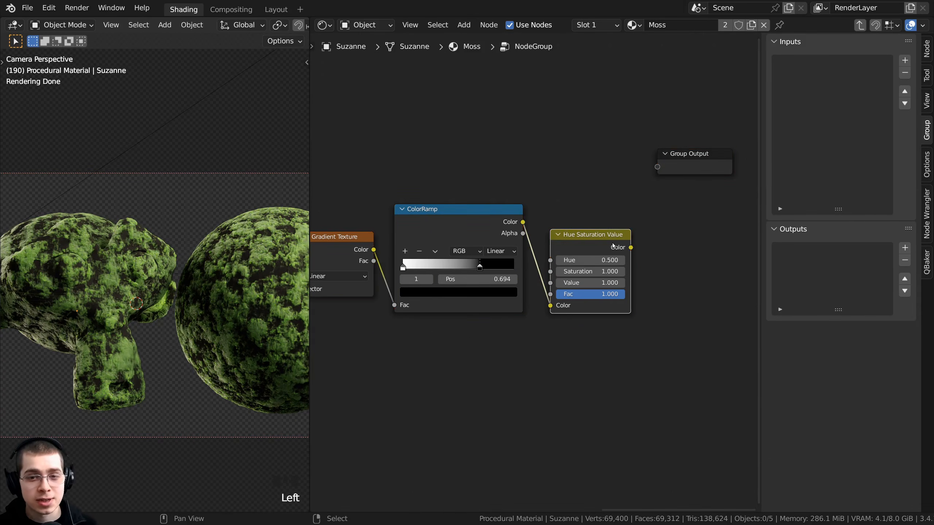
pyautogui.moveTo(631, 249); pyautogui.dragTo(658, 169)
pyautogui.scroll(-2, 544, 280)
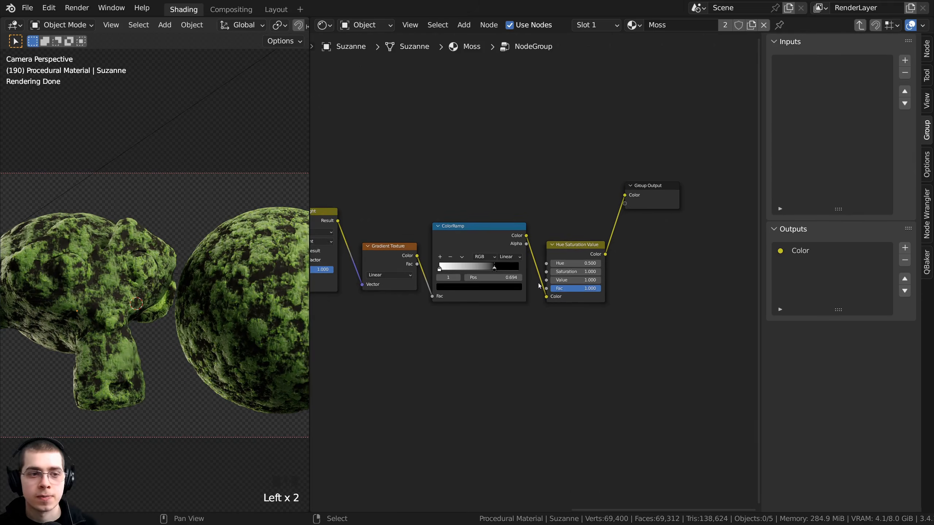
# Step: Return to the main material tree, place the new group node directly below Moss Factor (Noise) and widen it to match
pyautogui.press('Tab')
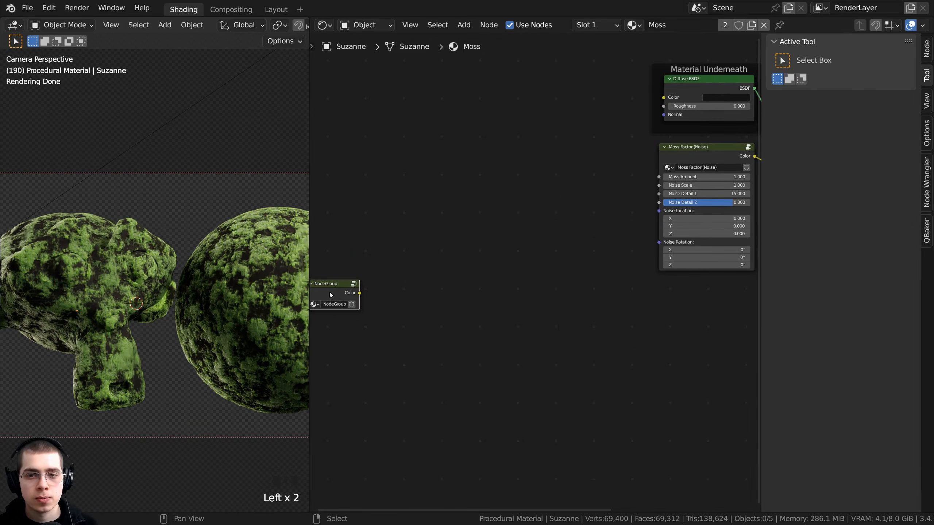
pyautogui.moveTo(329, 292); pyautogui.dragTo(627, 316)
pyautogui.moveTo(627, 315); pyautogui.dragTo(473, 345, button='middle')
pyautogui.scroll(1, 474, 345)
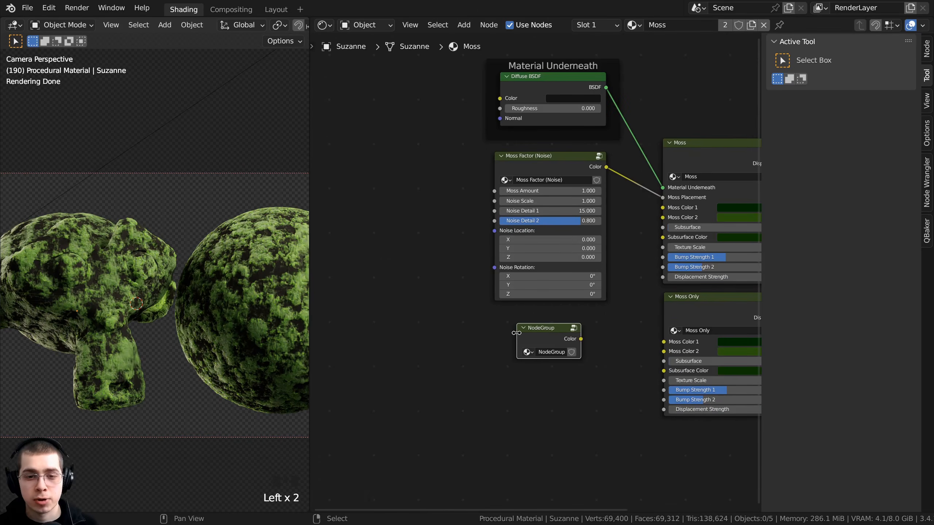
pyautogui.moveTo(517, 334); pyautogui.dragTo(544, 315)
pyautogui.scroll(1, 493, 334)
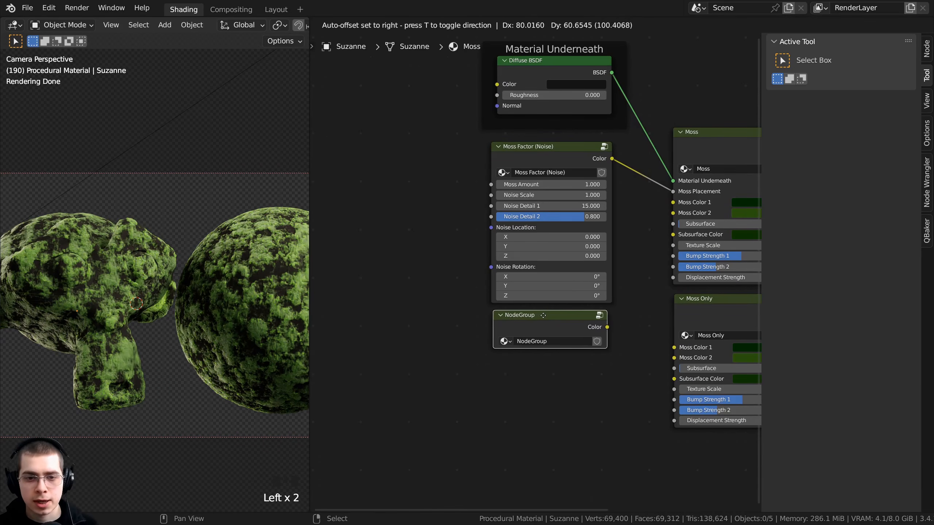
# Step: Rename the new node group "Moss Factor (Gradient)"
pyautogui.moveTo(534, 343); pyautogui.dragTo(528, 319, button='middle')
pyautogui.click(526, 319)
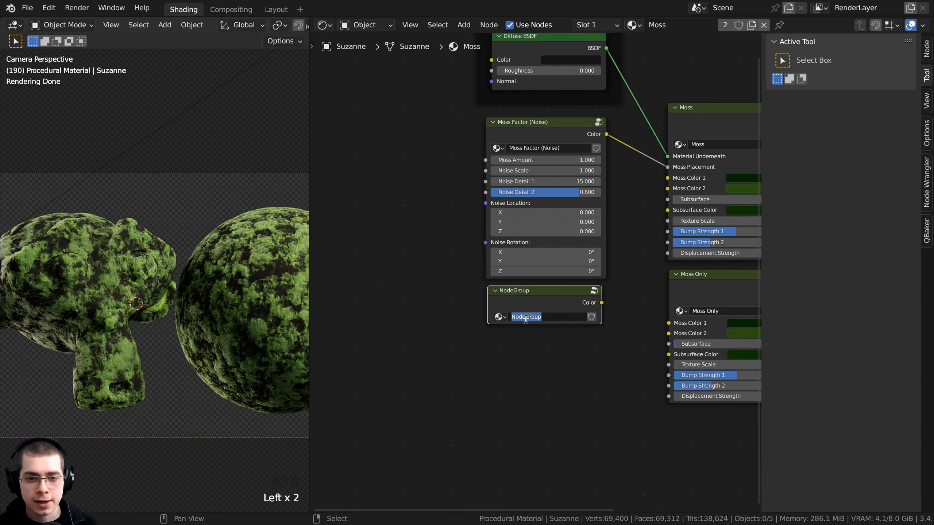
pyautogui.write('Moss Factor (Gradient')
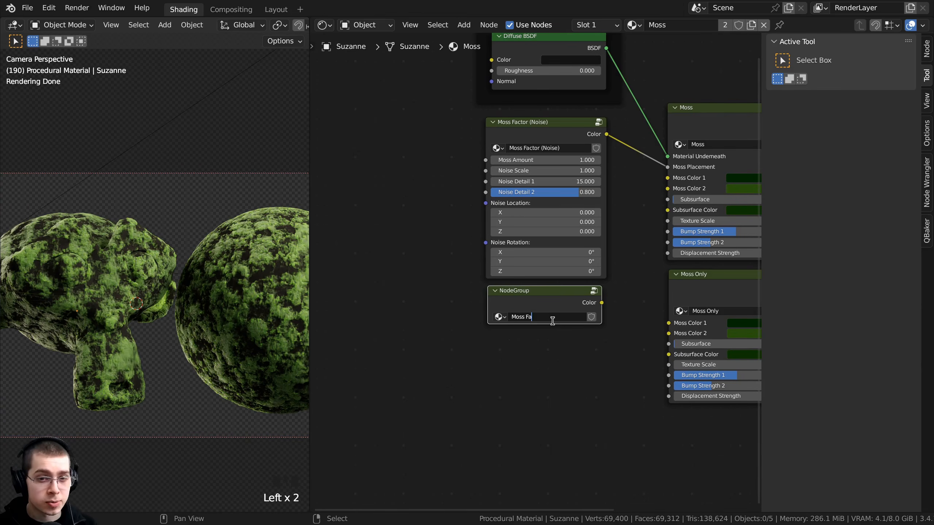
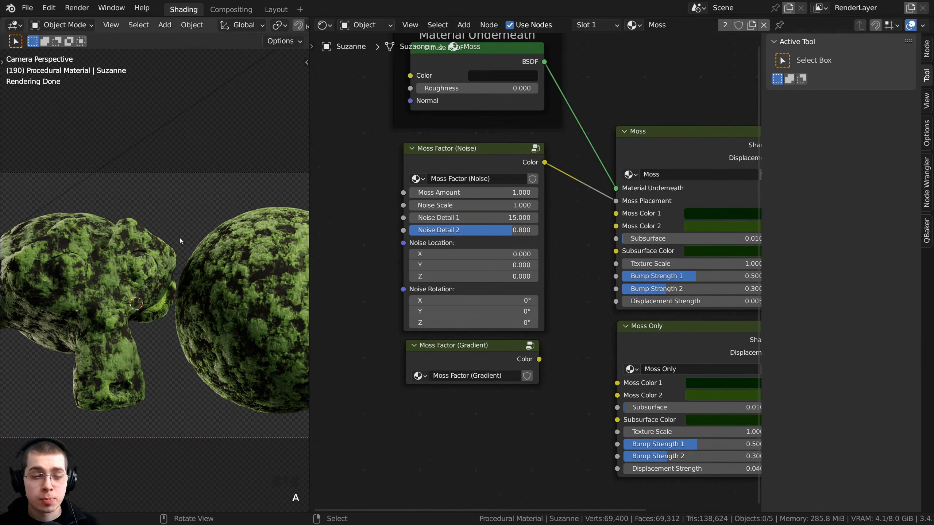
# Step: Insert a reroute point on the link from Moss Factor (Noise) to Moss Placement and position it just before the Moss node
pyautogui.moveTo(475, 160); pyautogui.dragTo(474, 160)
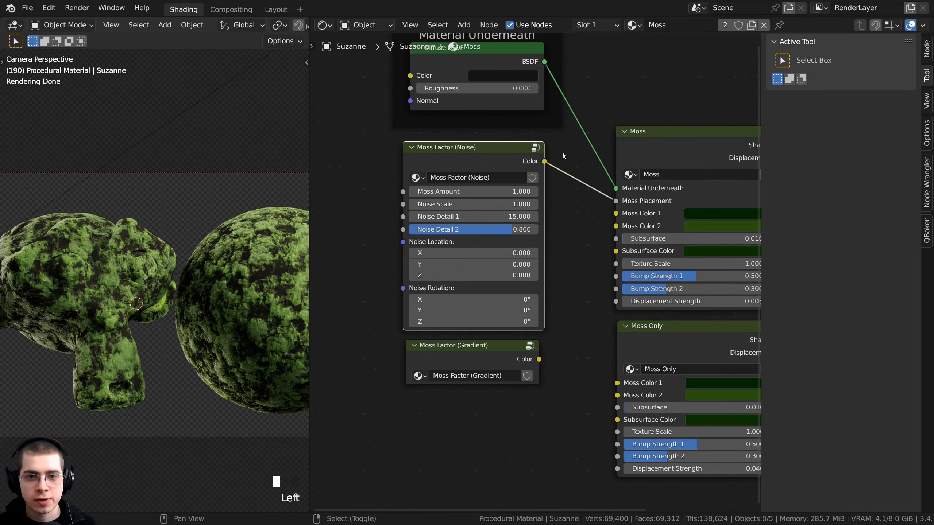
pyautogui.keyDown('shift'); pyautogui.moveTo(565, 149); pyautogui.dragTo(559, 270, button='right'); pyautogui.keyUp('shift')
pyautogui.moveTo(566, 174); pyautogui.dragTo(589, 204, button='right')
pyautogui.press('a')
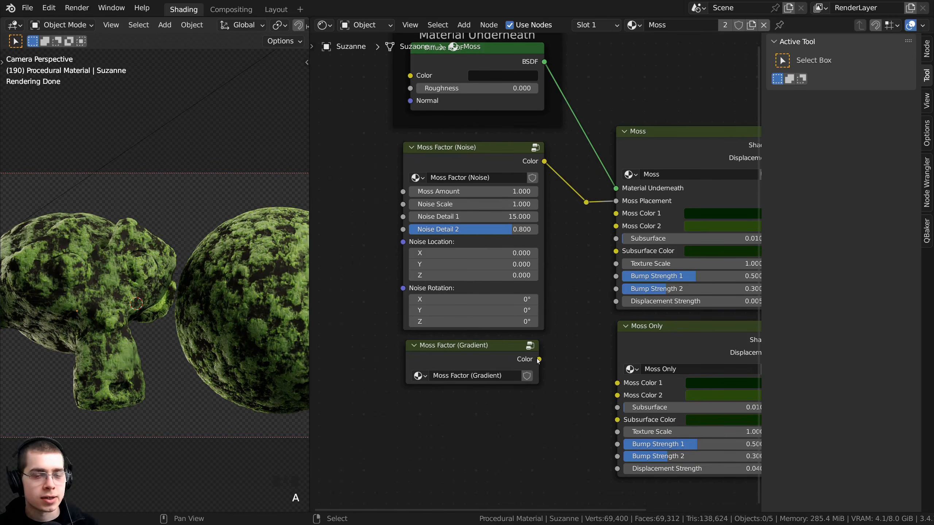
# Step: Add a reroute point linked from the Color output of Moss Factor (Gradient) and place it just below the existing reroute
pyautogui.moveTo(539, 360); pyautogui.dragTo(543, 360)
pyautogui.moveTo(563, 302); pyautogui.dragTo(576, 223)
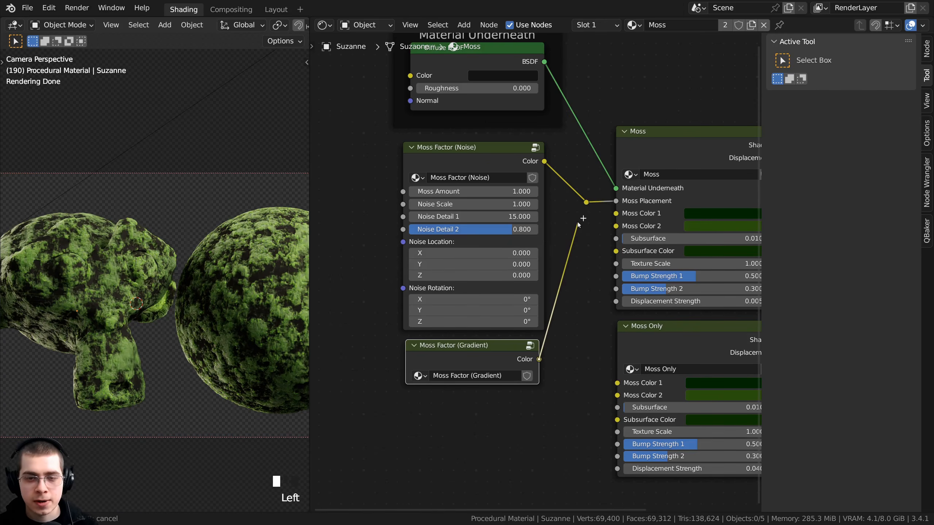
pyautogui.moveTo(583, 219); pyautogui.dragTo(584, 222)
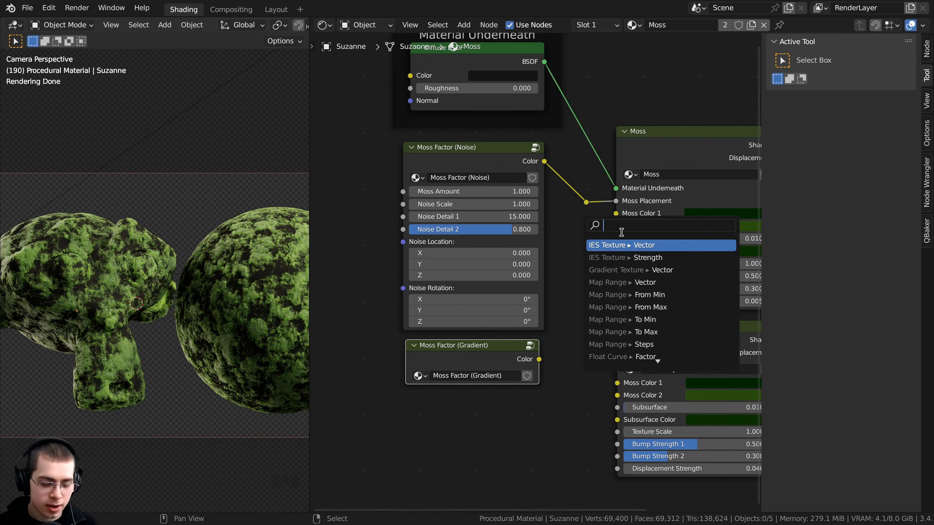
pyautogui.write('re')
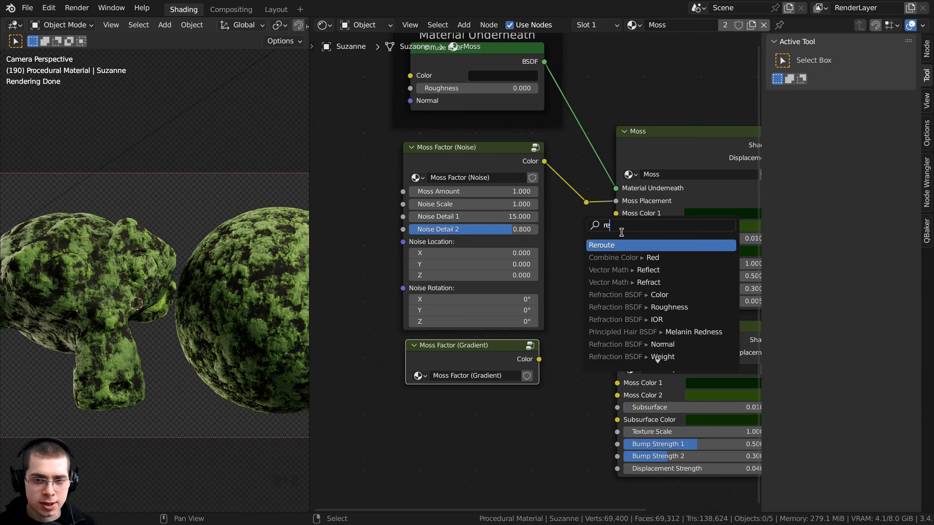
pyautogui.press('Return')
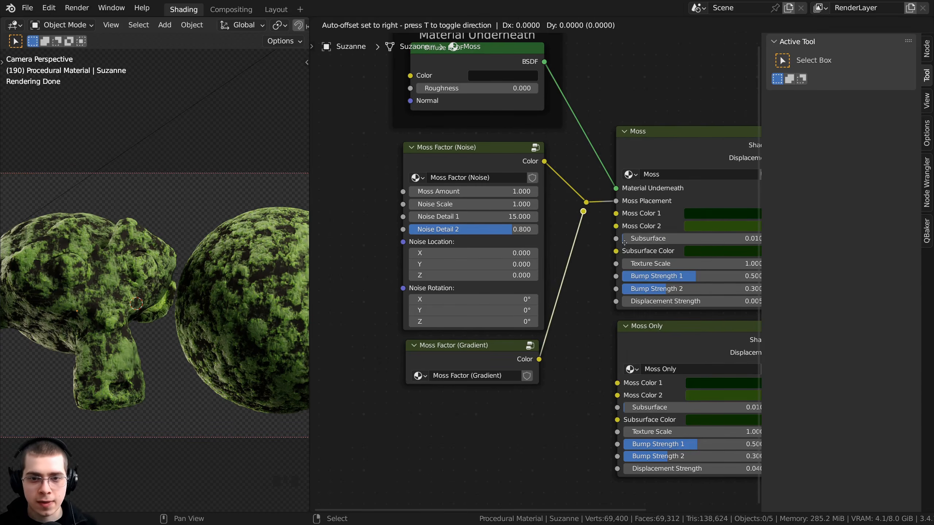
pyautogui.click(594, 203)
# Step: Connect the Moss Factor (Gradient) reroute to the Moss Placement input of the Moss node
pyautogui.scroll(1, 594, 203)
pyautogui.moveTo(579, 160); pyautogui.dragTo(636, 183)
pyautogui.press('Escape')
pyautogui.moveTo(600, 184); pyautogui.dragTo(637, 183)
pyautogui.scroll(-3, 618, 189)
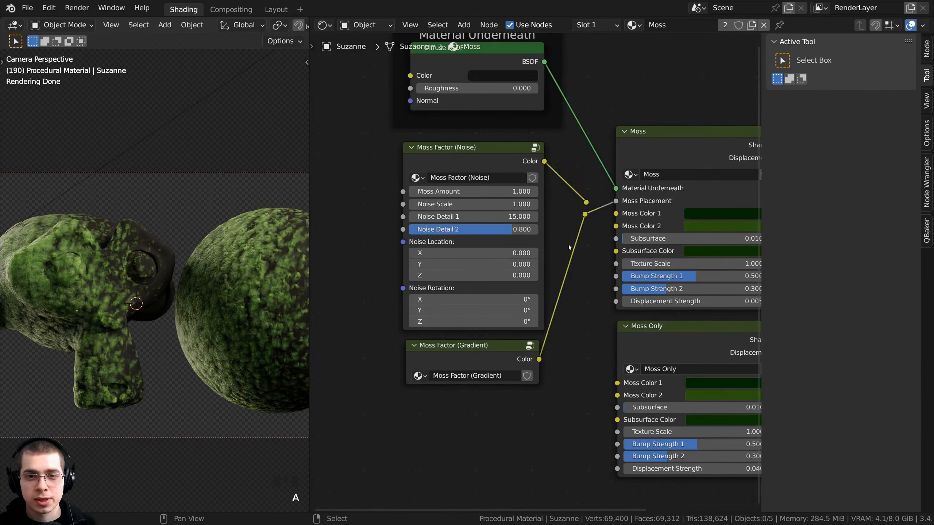
# Step: Move both Moss Factor nodes and their reroutes down and away from the Moss node, and join them in a frame
pyautogui.press('a')
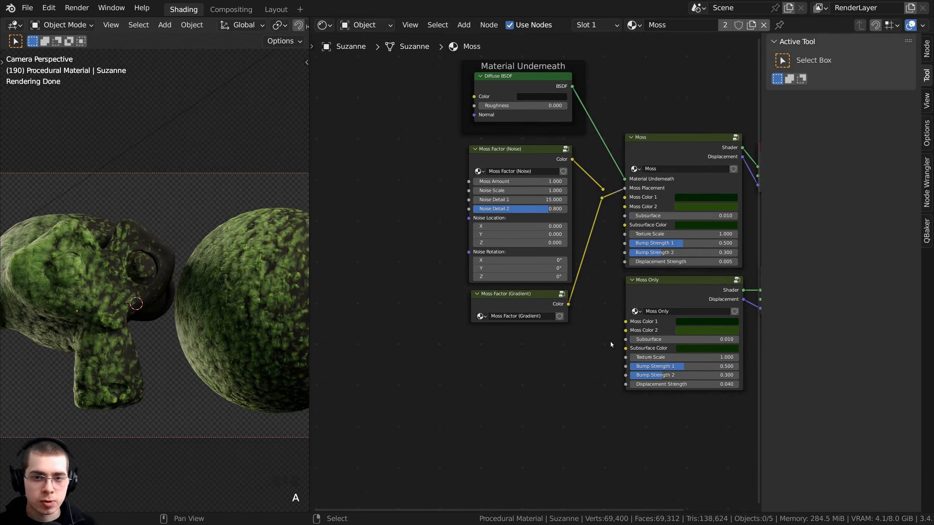
pyautogui.moveTo(607, 342); pyautogui.dragTo(428, 173)
pyautogui.scroll(2, 489, 174)
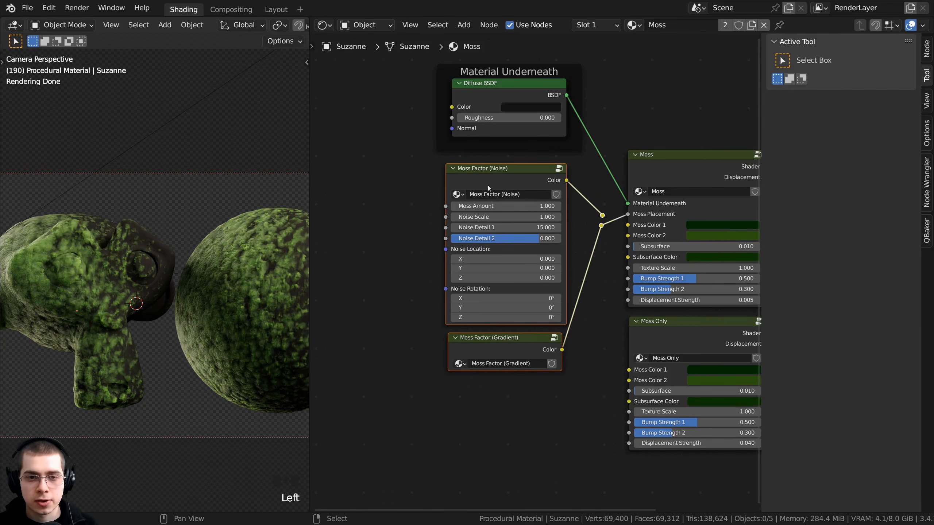
pyautogui.press('g')
pyautogui.click(581, 227)
pyautogui.press('g')
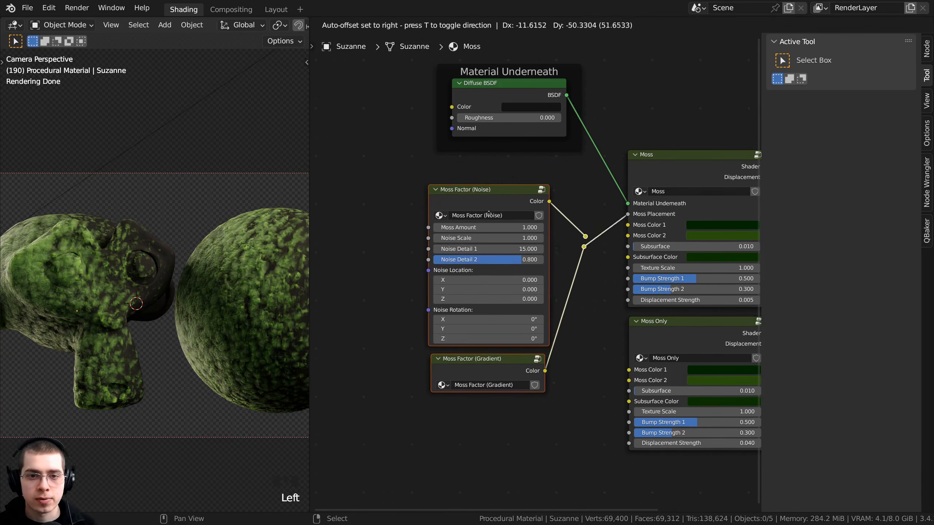
pyautogui.click(489, 217)
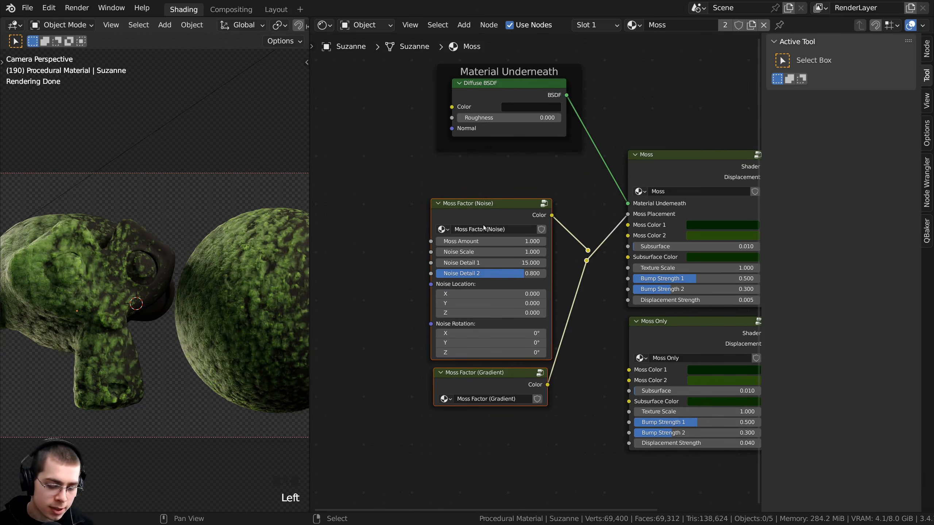
pyautogui.hotkey('ctrl', 'j')
pyautogui.press('a')
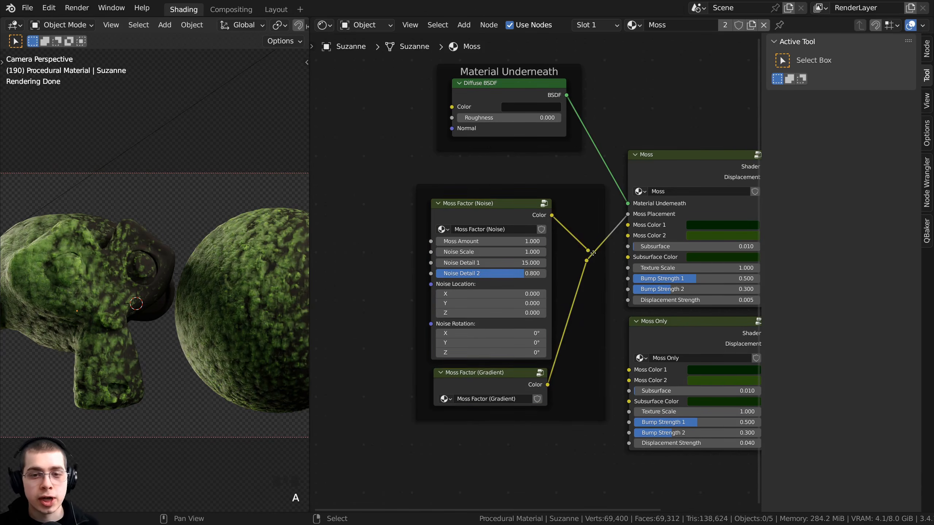
# Step: Move the two reroute points closer to the Moss Factor nodes and align them vertically by scaling X to 0
pyautogui.rightClick(590, 251)
pyautogui.keyDown('shift'); pyautogui.rightClick(587, 260); pyautogui.keyUp('shift')
pyautogui.press('g')
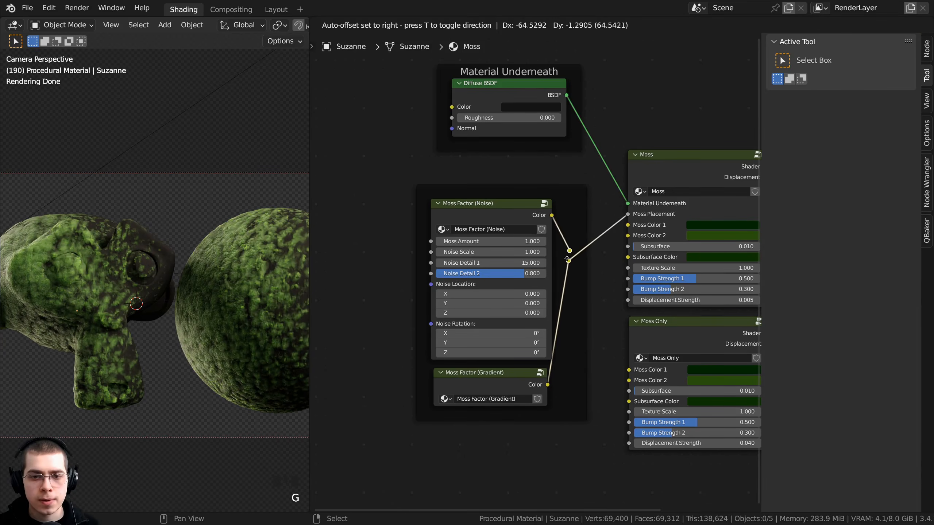
pyautogui.click(563, 259)
pyautogui.scroll(3, 612, 280)
pyautogui.press('s')
pyautogui.press('x')
pyautogui.press('0')
pyautogui.press('Return')
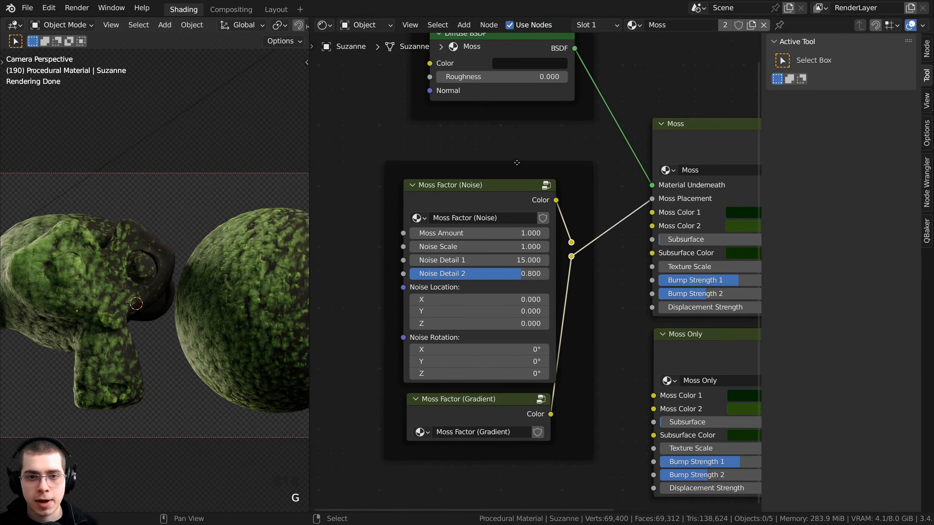
# Step: Label the frame around the Moss Factor nodes "Moss Placement"
pyautogui.moveTo(507, 165); pyautogui.dragTo(518, 134)
pyautogui.scroll(1, 475, 138)
pyautogui.moveTo(476, 138); pyautogui.dragTo(490, 169, button='middle')
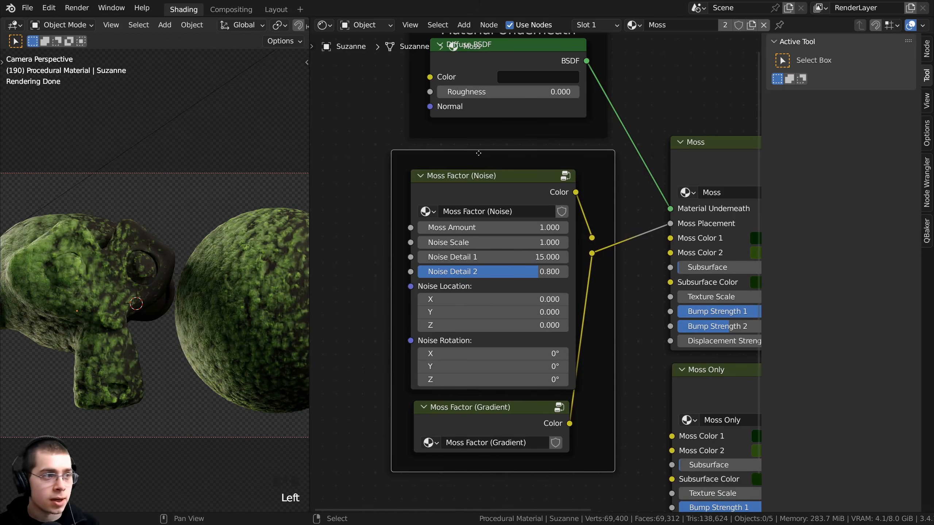
pyautogui.press('F2')
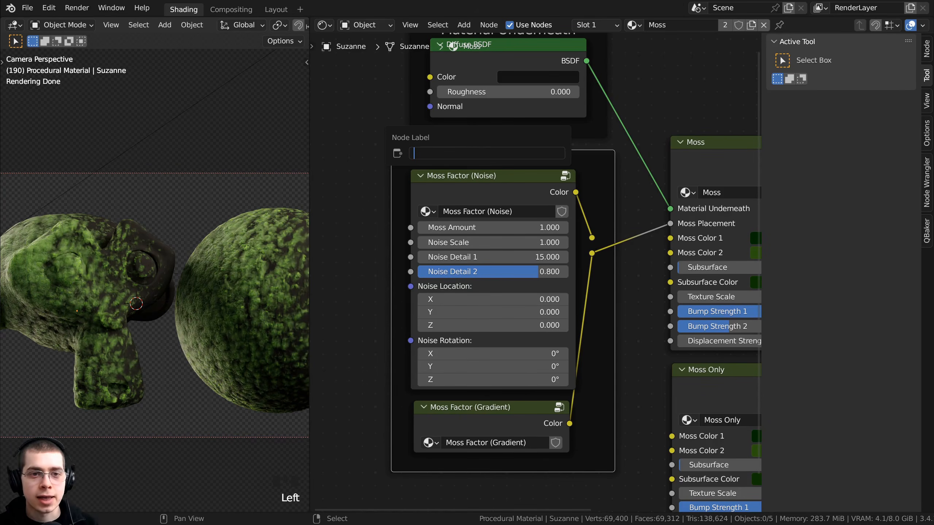
pyautogui.write('Moss Pla')
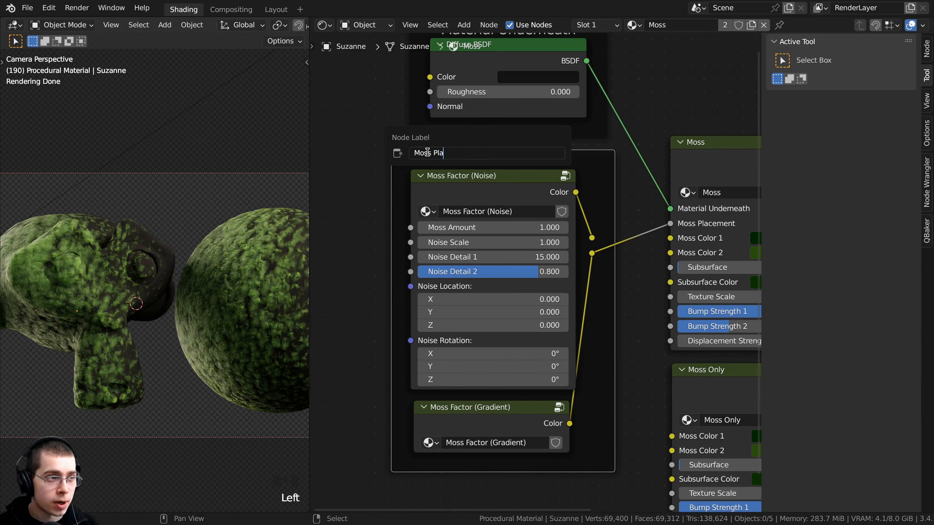
pyautogui.write('cement')
pyautogui.press('Return')
pyautogui.scroll(-2, 500, 273)
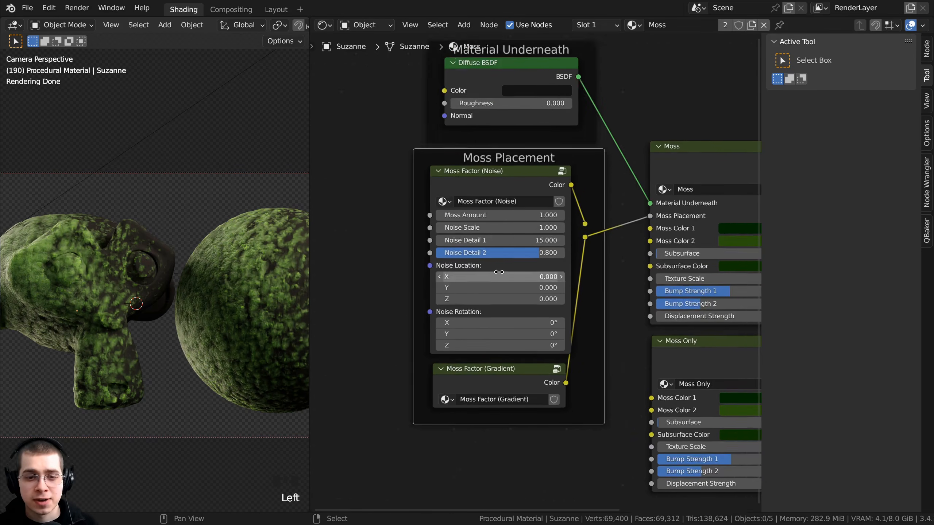
# Step: Shift the Moss Factor (Gradient) node slightly so it lines up beneath Moss Factor (Noise)
pyautogui.scroll(1, 502, 367)
pyautogui.moveTo(504, 371); pyautogui.dragTo(506, 286, button='middle')
pyautogui.click(487, 293)
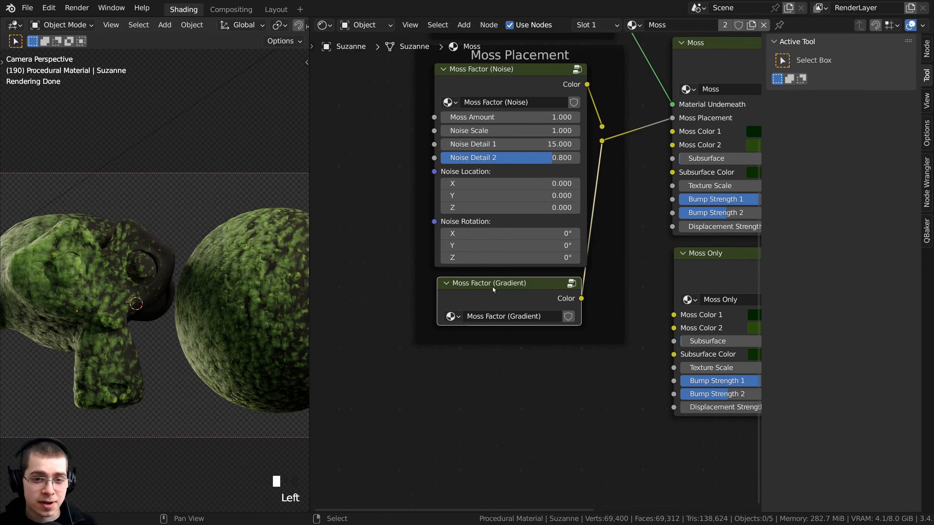
pyautogui.press('g')
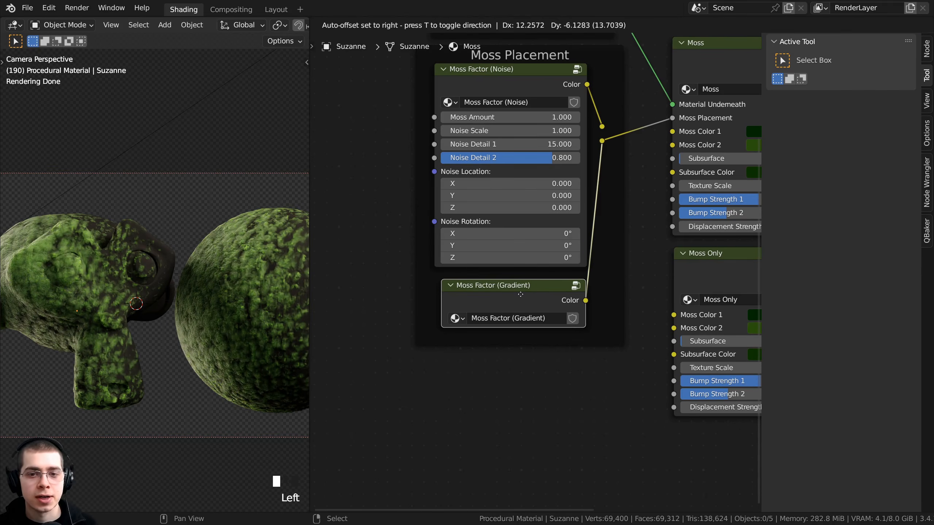
pyautogui.click(521, 294)
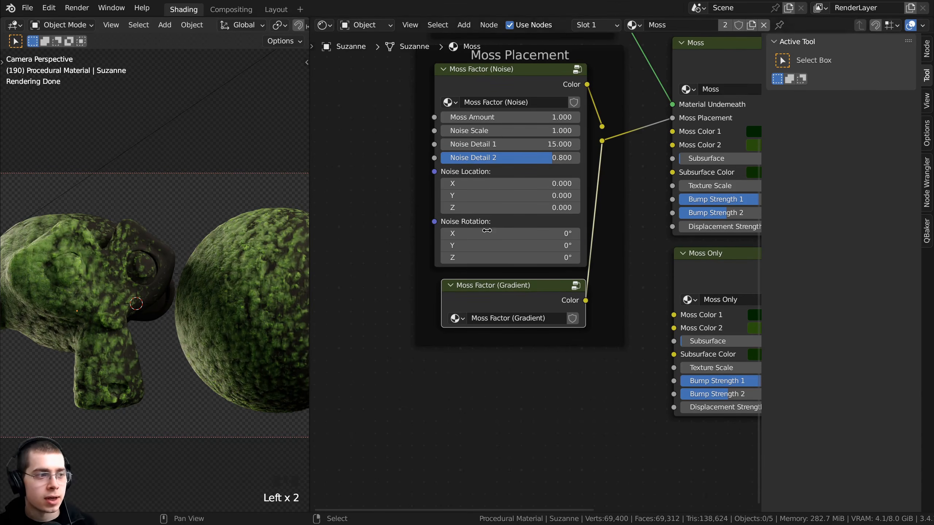
# Step: Enter the Moss Factor (Gradient) group and expose the Hue Saturation Value node's Value on the Group Input
pyautogui.press('Tab')
pyautogui.press('a')
pyautogui.scroll(-3, 517, 219)
pyautogui.moveTo(544, 211); pyautogui.dragTo(623, 223, button='middle')
pyautogui.scroll(-4, 562, 255)
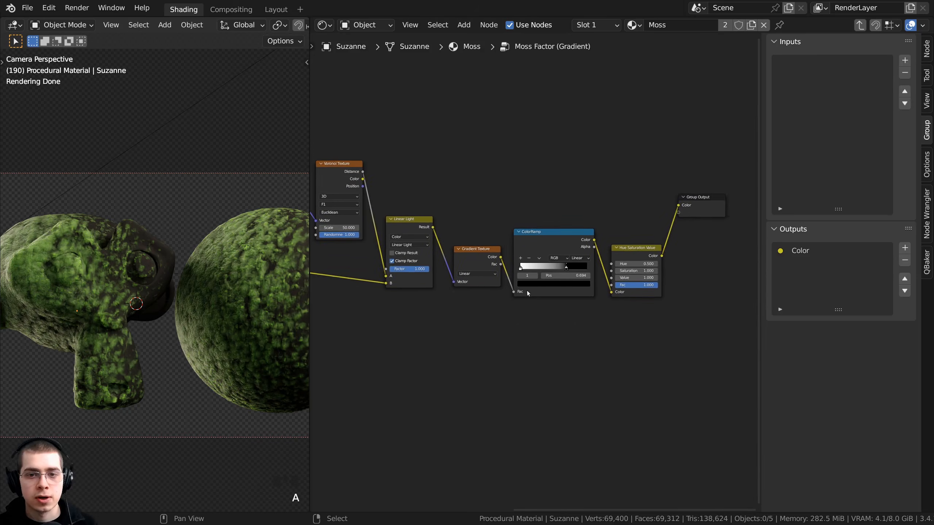
pyautogui.moveTo(510, 281); pyautogui.dragTo(579, 262, button='middle')
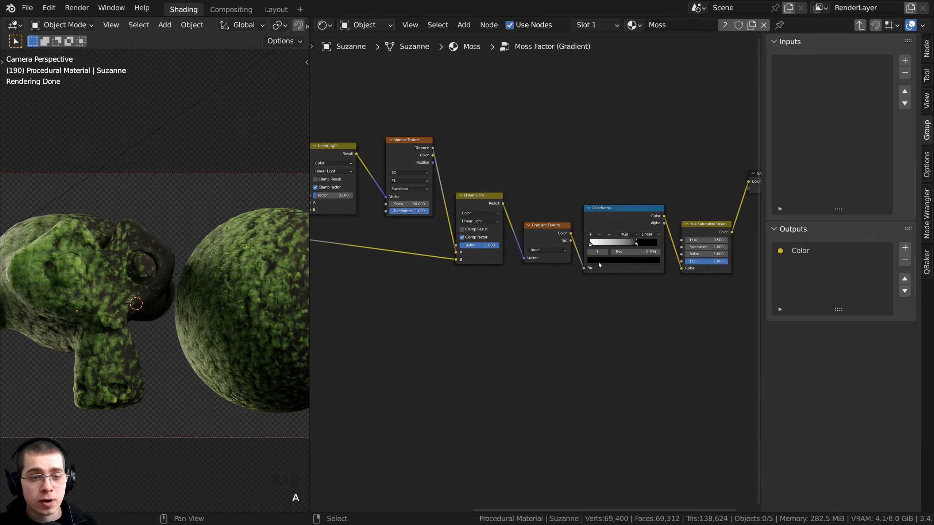
pyautogui.scroll(2, 698, 250)
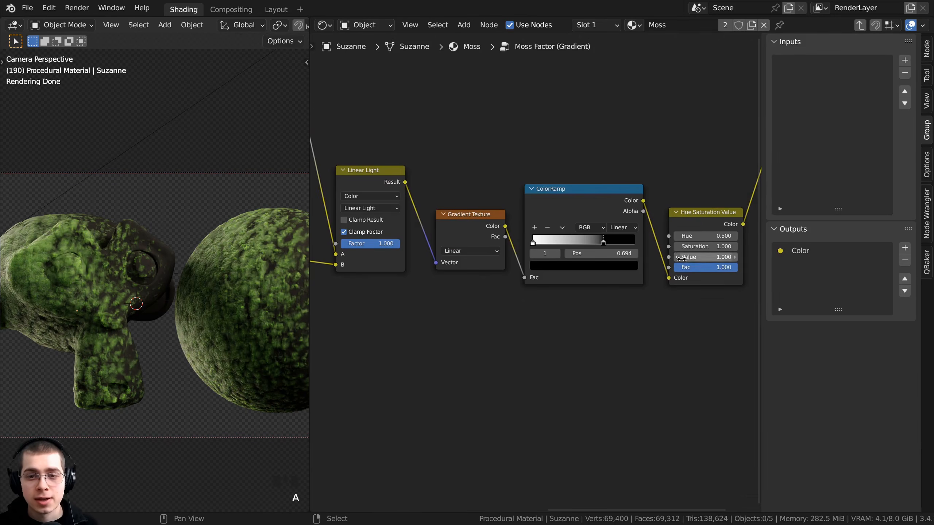
pyautogui.moveTo(668, 256); pyautogui.dragTo(454, 154)
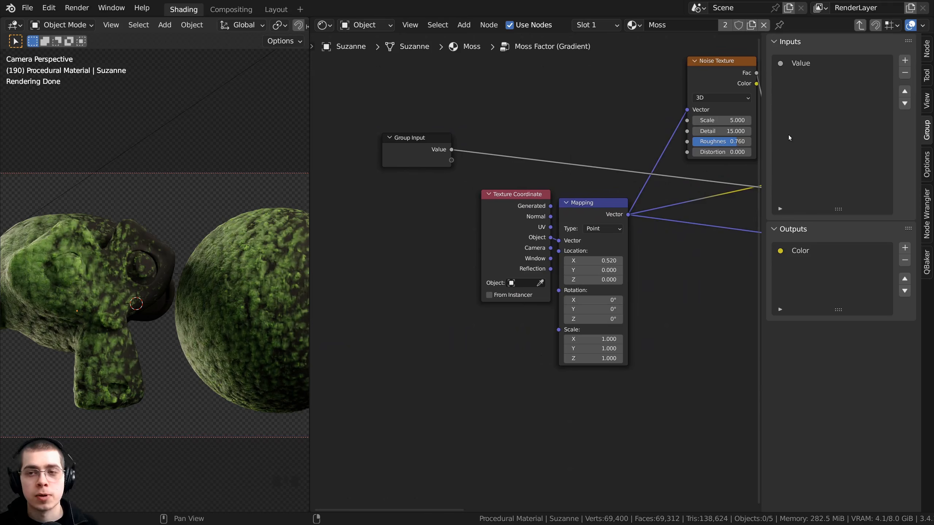
# Step: Rename the group's Value input "Moss Amount"
pyautogui.doubleClick(796, 65)
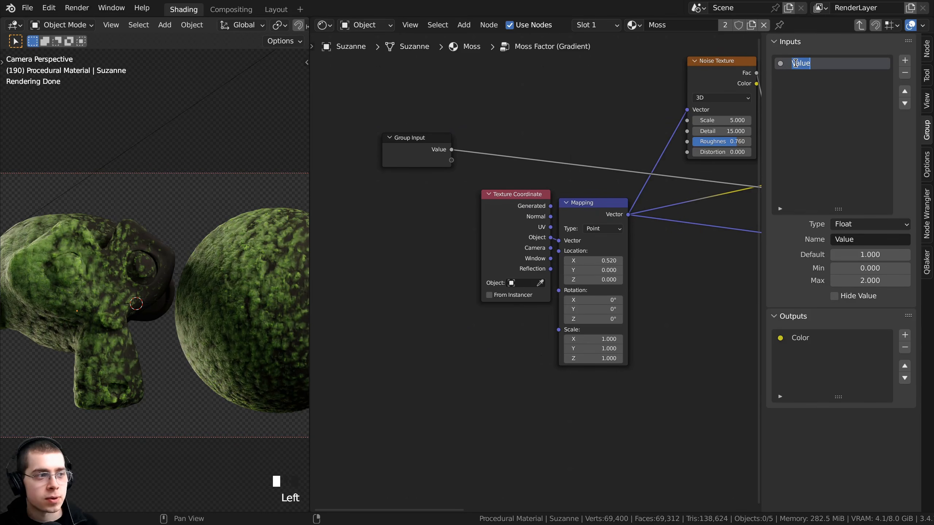
pyautogui.write('Moss A')
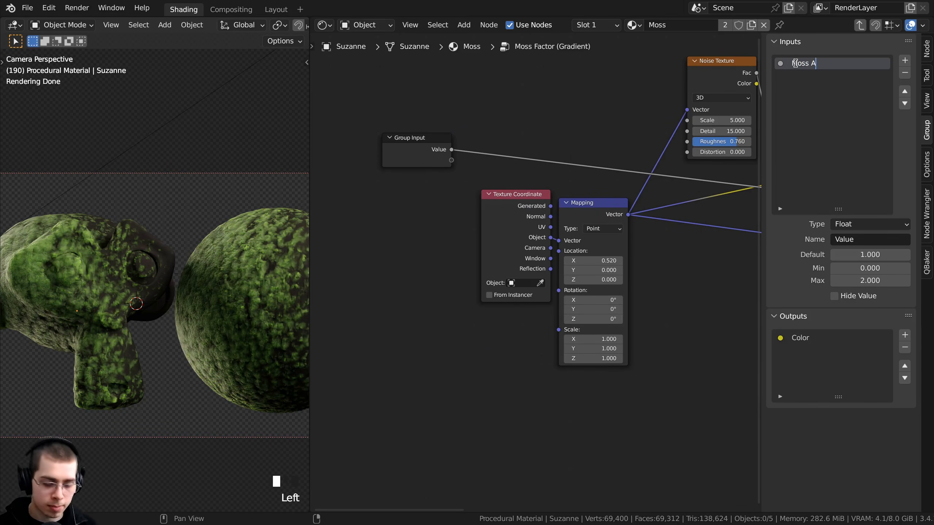
pyautogui.write('mount')
pyautogui.press('Return')
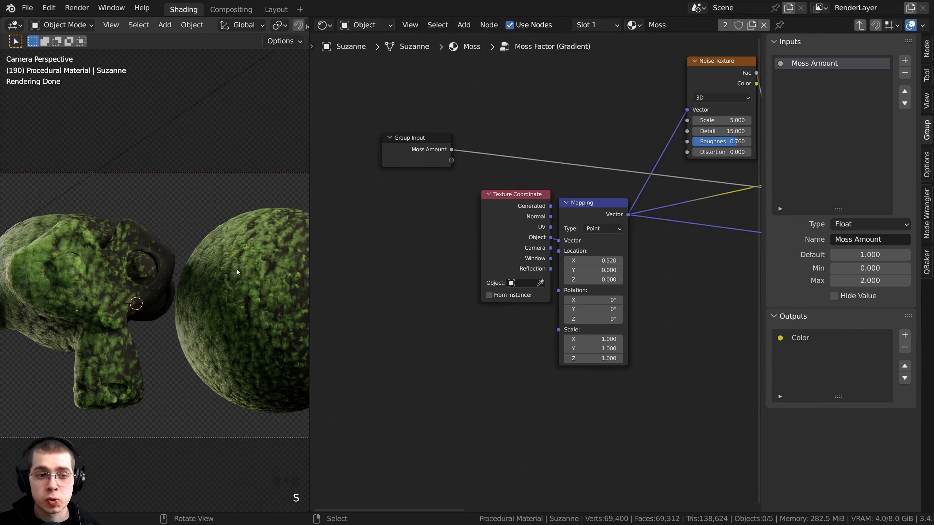
# Step: Try a lower Scale on the Voronoi Texture node while viewing the sphere up close
pyautogui.keyDown('shift'); pyautogui.moveTo(237, 272); pyautogui.dragTo(134, 243, button='middle'); pyautogui.keyUp('shift')
pyautogui.scroll(2, 134, 243)
pyautogui.scroll(-4, 704, 242)
pyautogui.moveTo(704, 243); pyautogui.dragTo(499, 266, button='middle')
pyautogui.moveTo(578, 270); pyautogui.dragTo(495, 308, button='middle')
pyautogui.scroll(2, 495, 309)
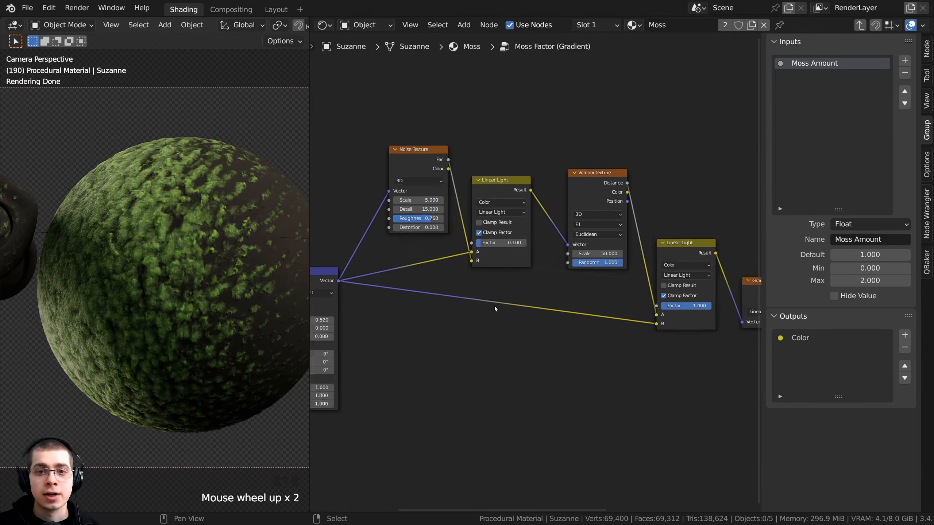
pyautogui.click(598, 166)
pyautogui.moveTo(594, 248); pyautogui.dragTo(522, 248)
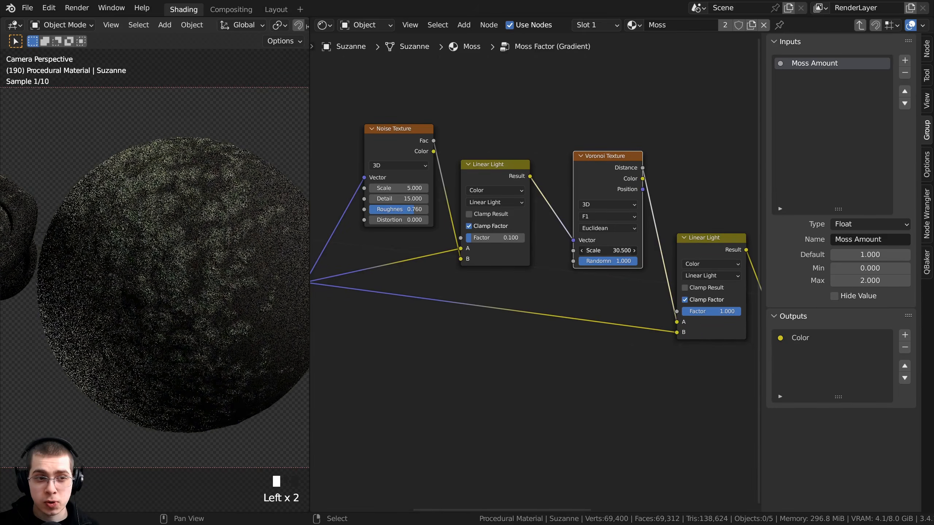
pyautogui.rightClick(522, 247)
# Step: Expose the Voronoi Texture's Scale on the Group Input and name that input "Dots Scale"
pyautogui.scroll(-2, 515, 297)
pyautogui.moveTo(515, 296); pyautogui.dragTo(554, 287, button='middle')
pyautogui.moveTo(603, 249); pyautogui.dragTo(457, 229)
pyautogui.doubleClick(791, 78)
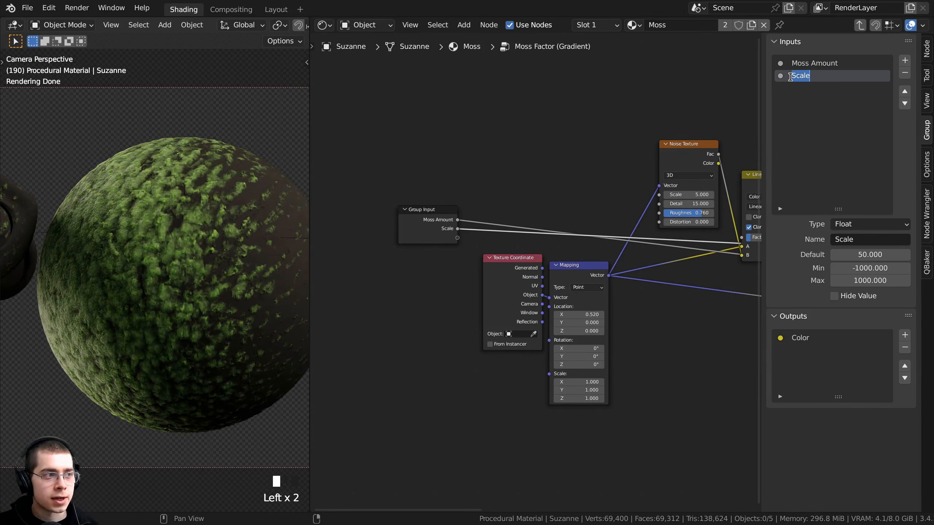
pyautogui.click(789, 76)
pyautogui.write('Dot s')
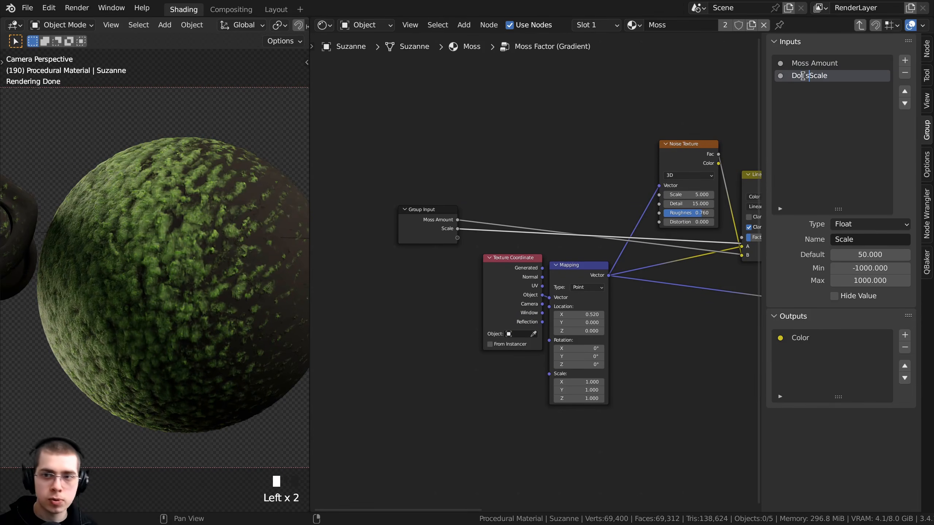
pyautogui.press('Return')
pyautogui.doubleClick(812, 75)
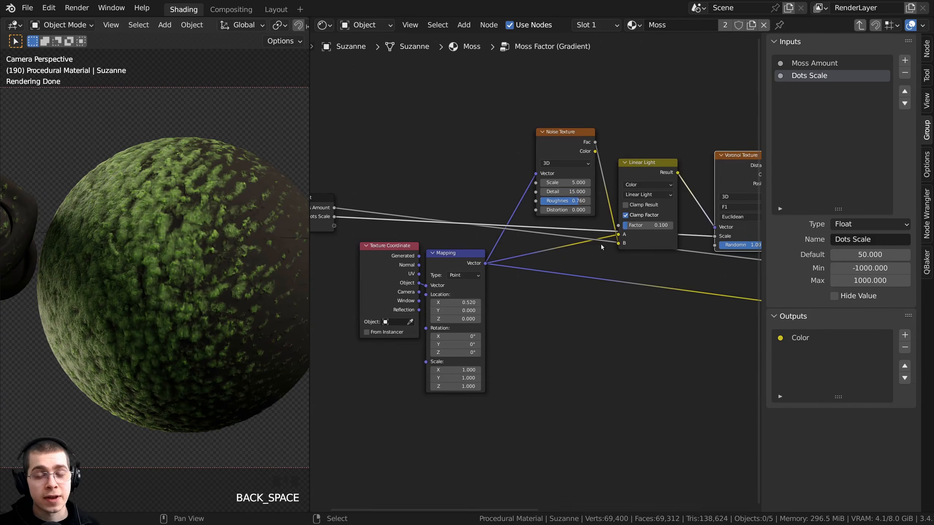
# Step: Expose the Factor of the Linear Light node between the Noise and Voronoi textures on the Group Input
pyautogui.scroll(3, 603, 264)
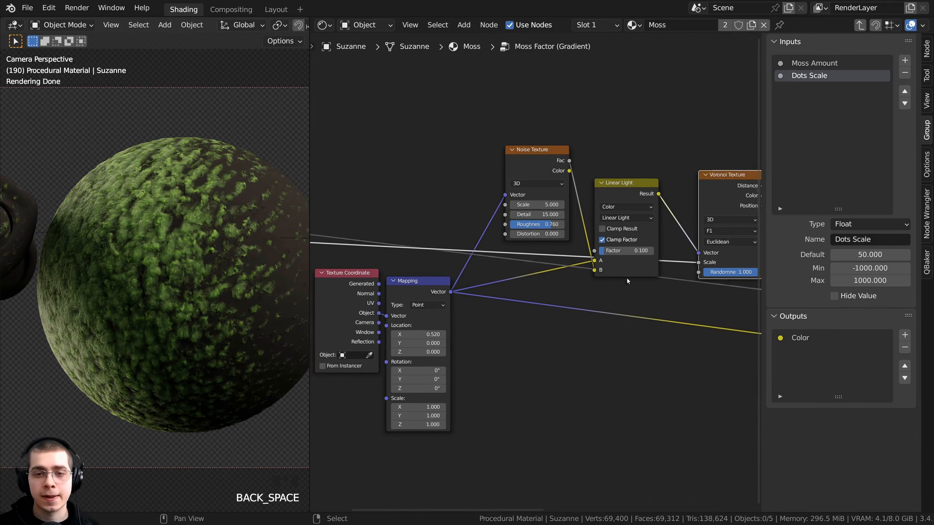
pyautogui.moveTo(648, 251)
pyautogui.mouseDown()
pyautogui.moveTo(621, 251)
pyautogui.moveTo(662, 251)
pyautogui.moveTo(651, 251)
pyautogui.mouseUp()
pyautogui.moveTo(641, 177); pyautogui.dragTo(640, 164)
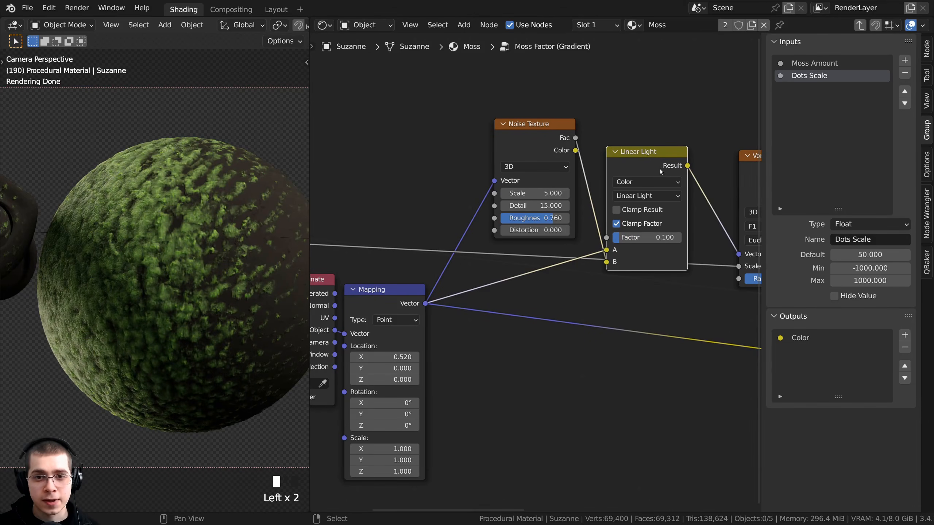
pyautogui.click(509, 133)
pyautogui.moveTo(648, 237); pyautogui.dragTo(457, 253)
pyautogui.click(593, 245)
pyautogui.moveTo(471, 243); pyautogui.dragTo(462, 224, button='middle')
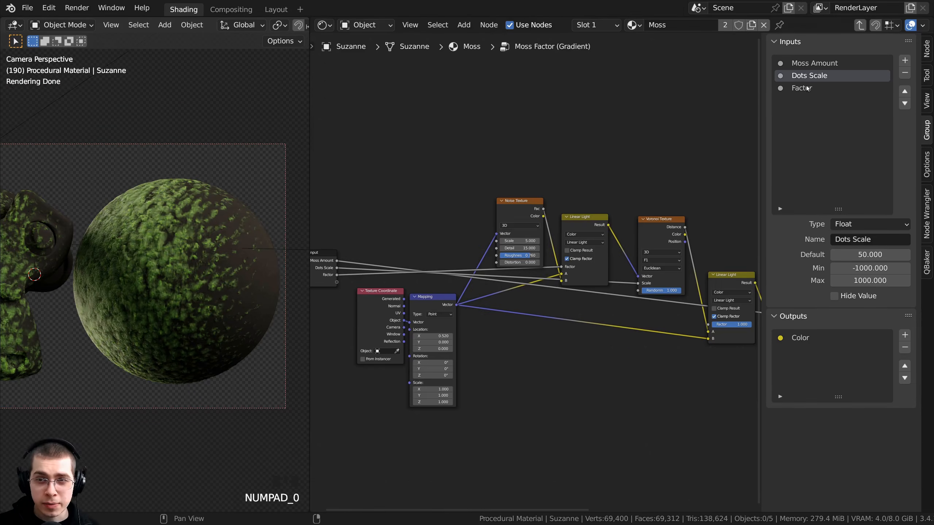
# Step: Rename the group's Factor input "Dots Detail"
pyautogui.doubleClick(801, 88)
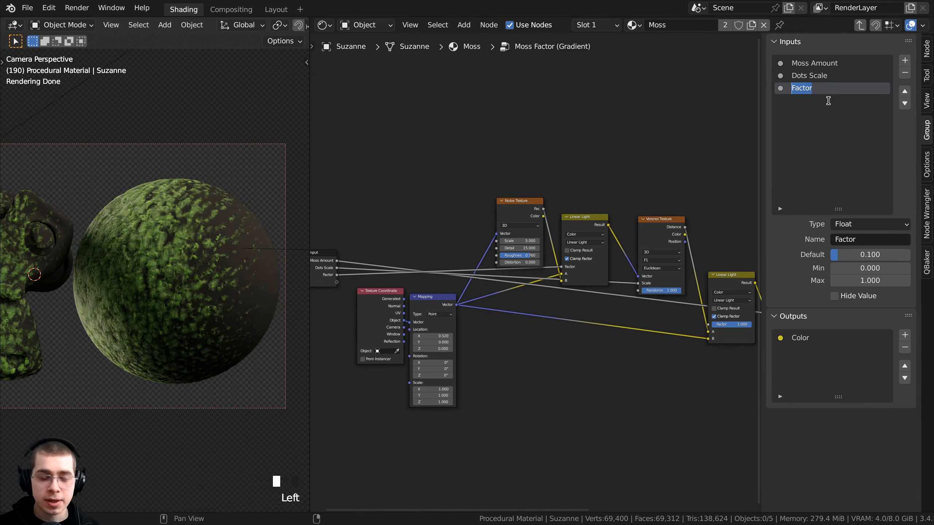
pyautogui.write('Dots Detail')
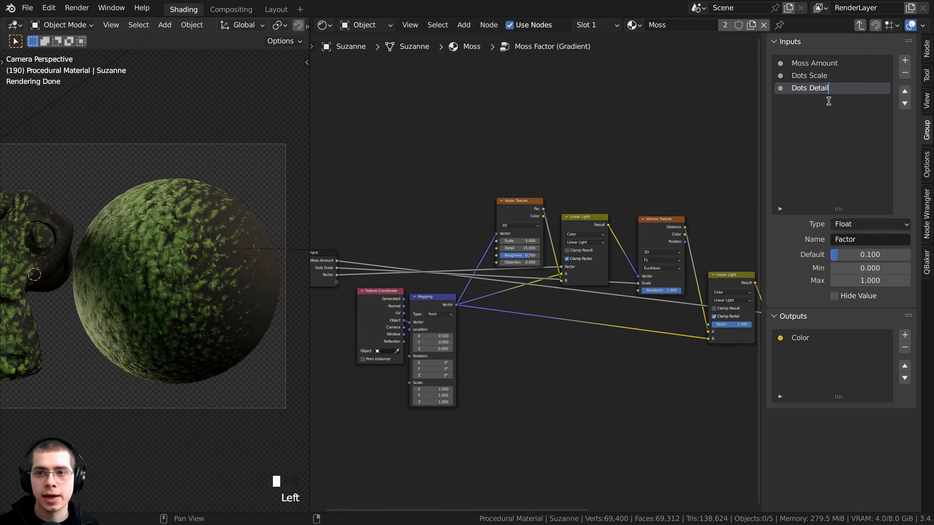
pyautogui.press('Return')
# Step: Expose the Mapping node's Scale on the Group Input and name that input "Gradient Scale"
pyautogui.moveTo(597, 353); pyautogui.dragTo(627, 351, button='middle')
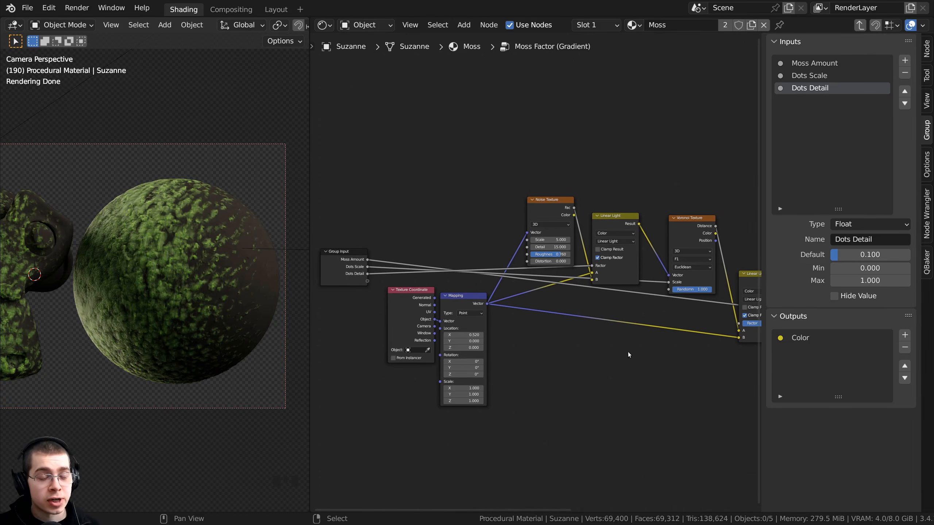
pyautogui.scroll(2, 601, 352)
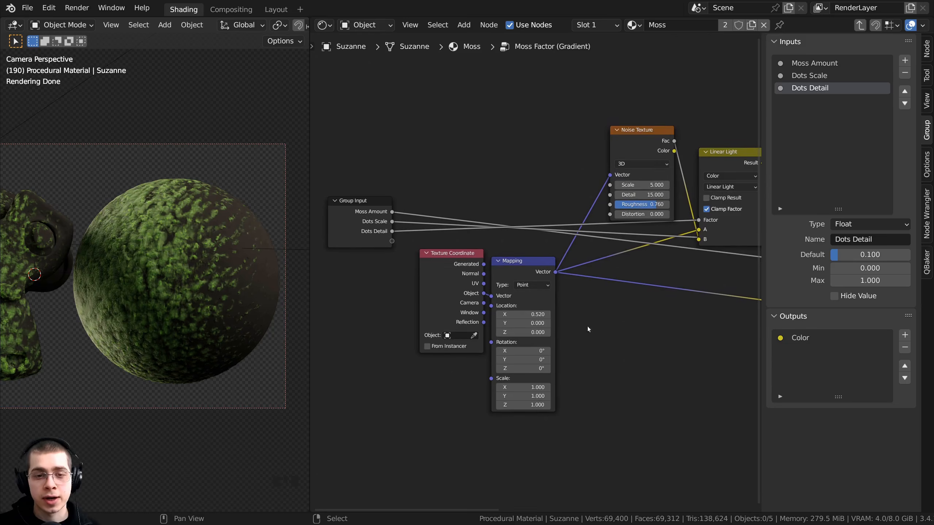
pyautogui.moveTo(531, 269); pyautogui.dragTo(540, 266)
pyautogui.moveTo(499, 377); pyautogui.dragTo(392, 243)
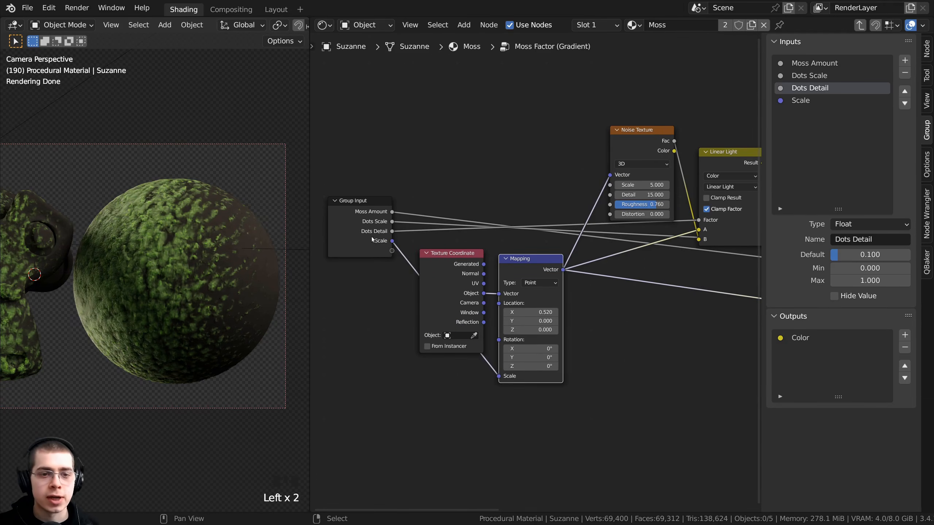
pyautogui.click(795, 101)
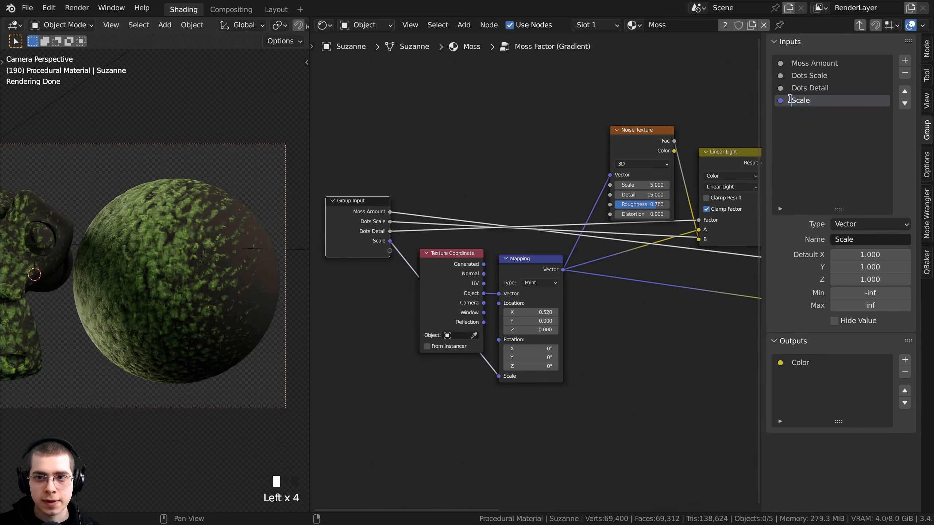
pyautogui.write('Gr')
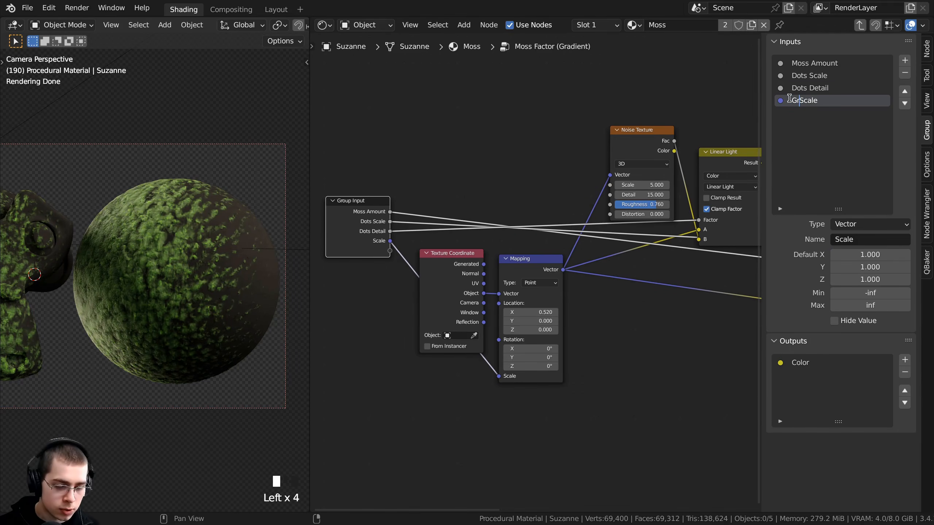
pyautogui.write('adient')
pyautogui.press('Return')
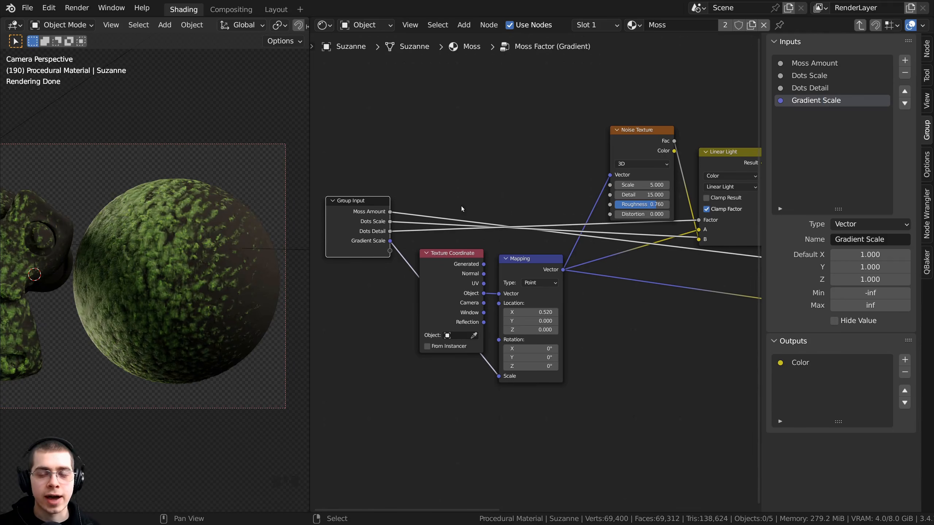
# Step: Change the Gradient Scale input's type to Float
pyautogui.scroll(1, 644, 187)
pyautogui.click(827, 102)
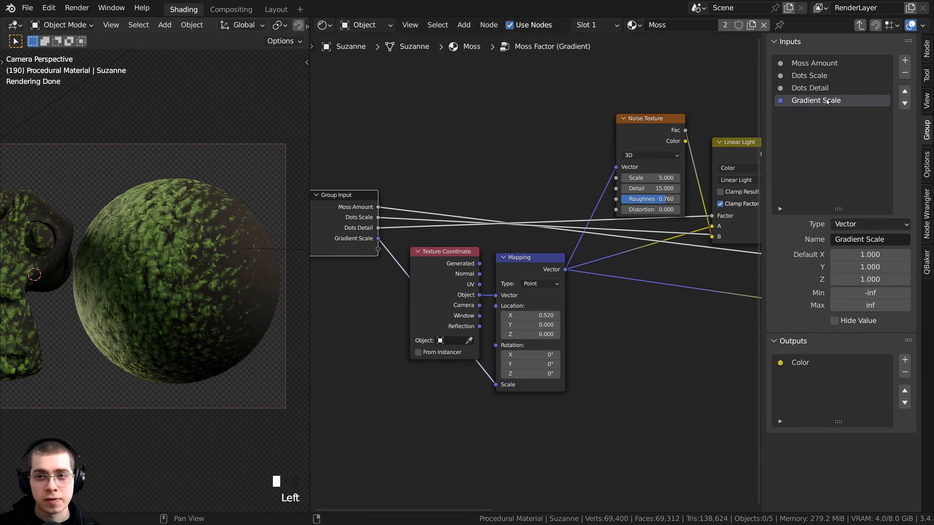
pyautogui.click(848, 225)
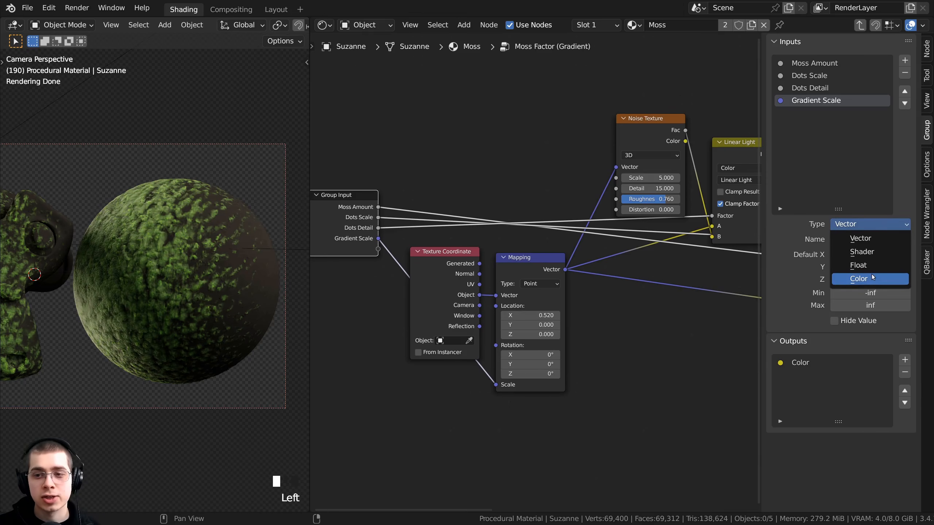
pyautogui.click(859, 266)
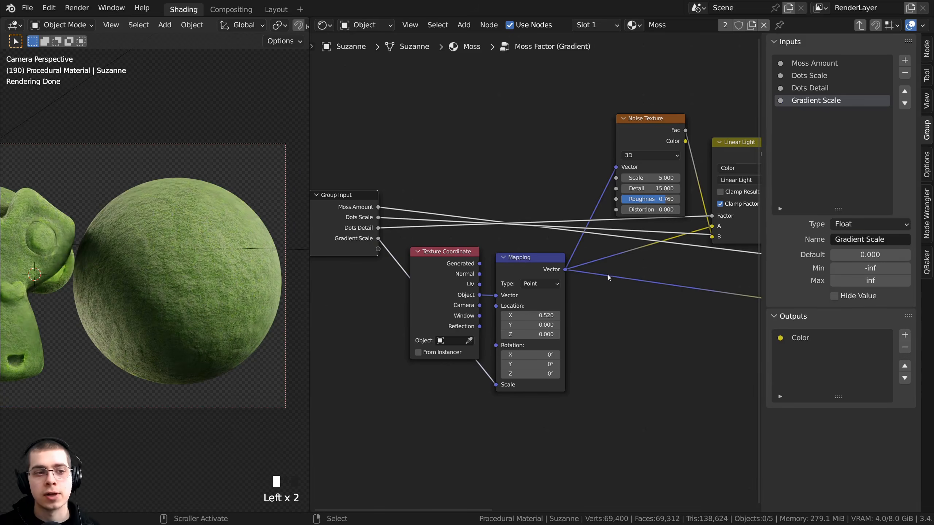
# Step: Exit the group and set Gradient Scale to 1 on the Moss Factor (Gradient) node
pyautogui.press('Tab')
pyautogui.scroll(2, 535, 273)
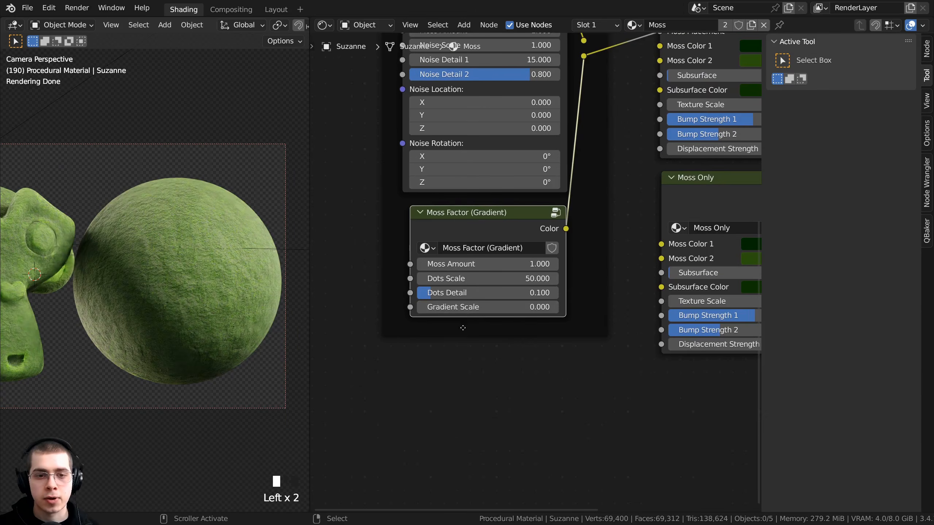
pyautogui.doubleClick(478, 308)
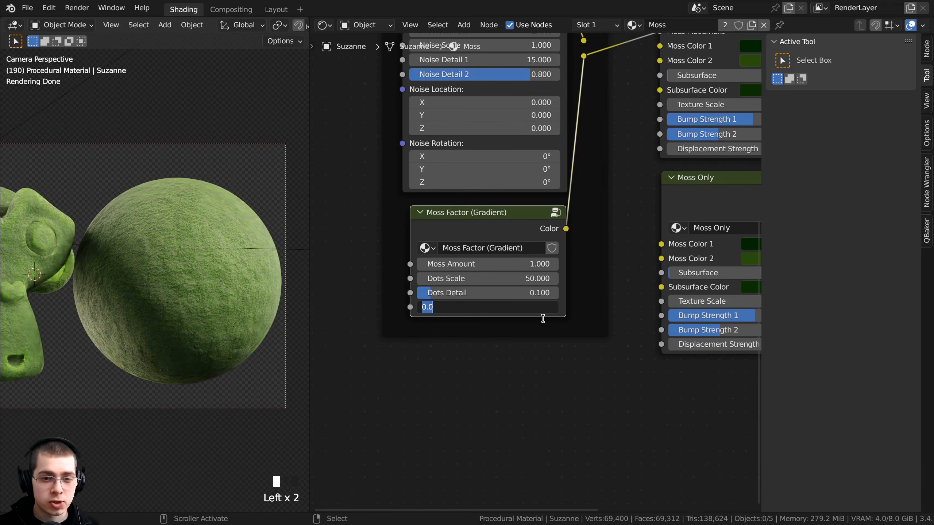
pyautogui.write('1')
pyautogui.press('Return')
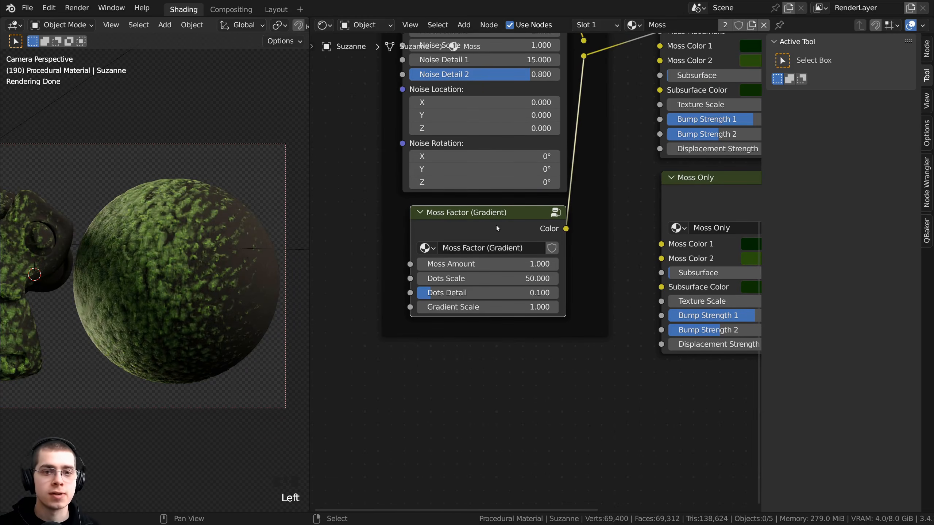
# Step: Re-enter the Moss Factor (Gradient) group and expose the Noise Texture's Detail and Roughness on the Group Input
pyautogui.click(496, 225)
pyautogui.press('Tab')
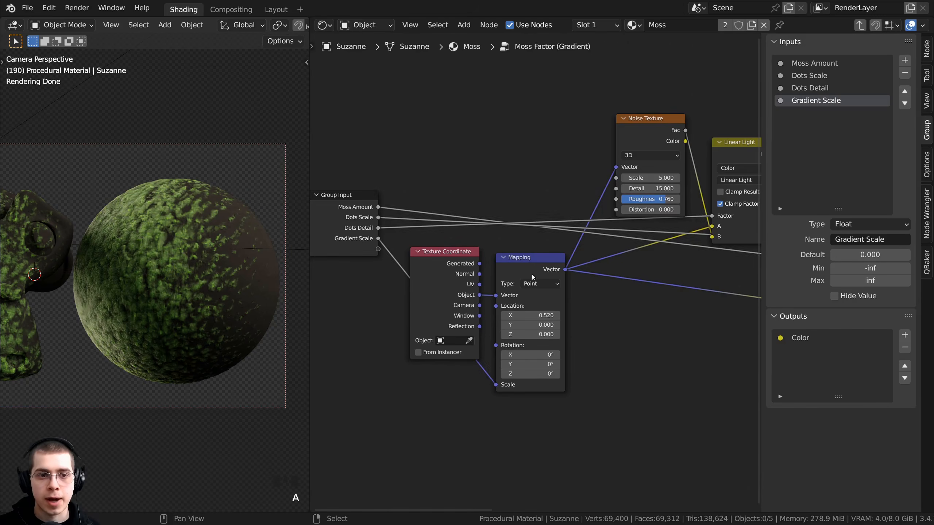
pyautogui.press('a')
pyautogui.press('a')
pyautogui.press('a')
pyautogui.scroll(-1, 628, 261)
pyautogui.moveTo(626, 260); pyautogui.dragTo(625, 324, button='middle')
pyautogui.scroll(1, 585, 247)
pyautogui.scroll(3, 625, 323)
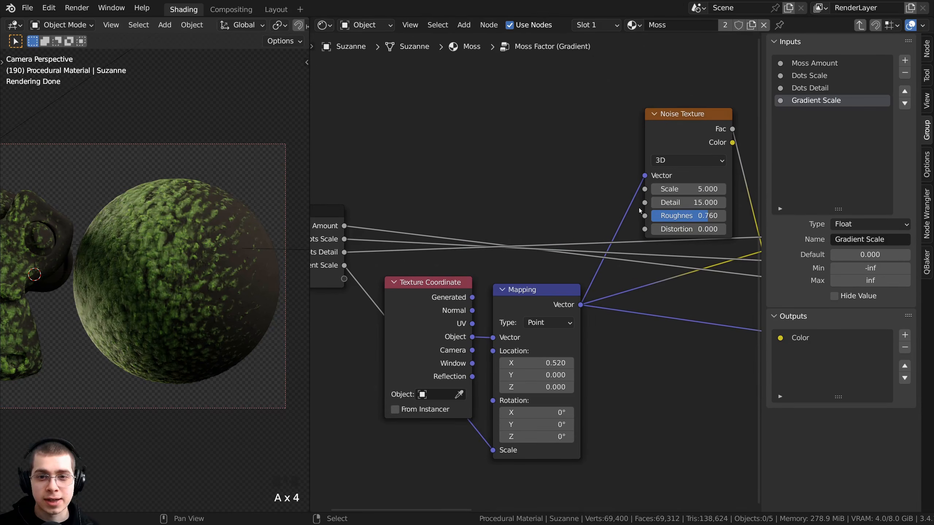
pyautogui.moveTo(644, 203); pyautogui.dragTo(417, 279)
pyautogui.moveTo(609, 302); pyautogui.dragTo(563, 280, button='middle')
pyautogui.moveTo(671, 194); pyautogui.dragTo(370, 270)
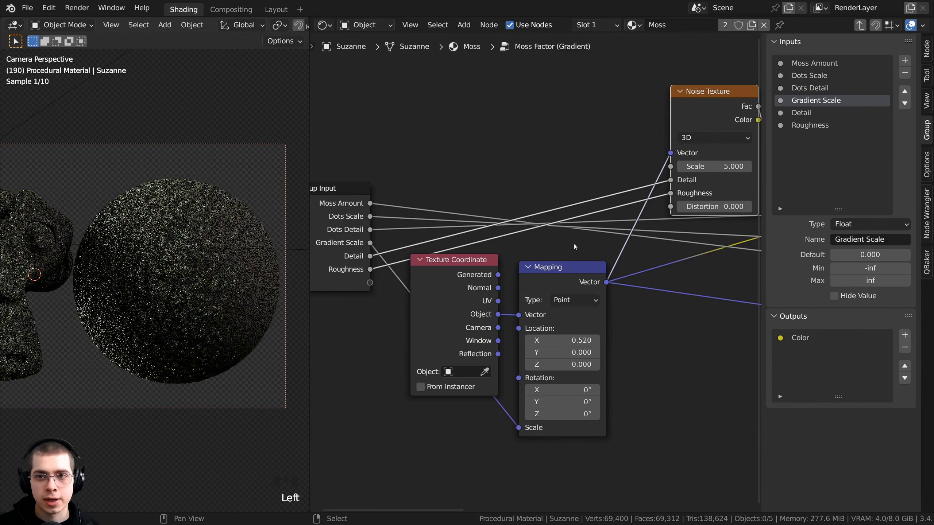
# Step: Rename the group's Detail input "Noise Detail 1"
pyautogui.doubleClick(798, 113)
pyautogui.press('Home')
pyautogui.write('Noise')
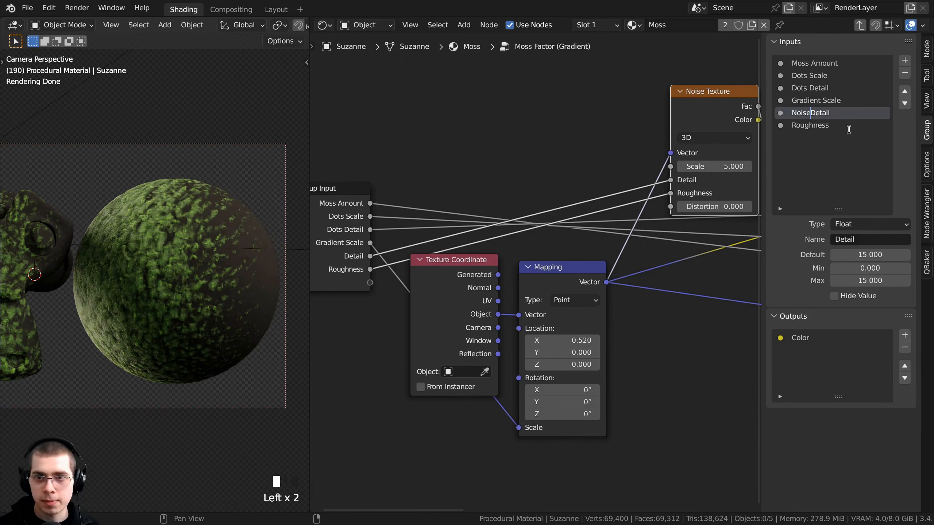
pyautogui.click(848, 129)
pyautogui.doubleClick(845, 111)
pyautogui.click(846, 111)
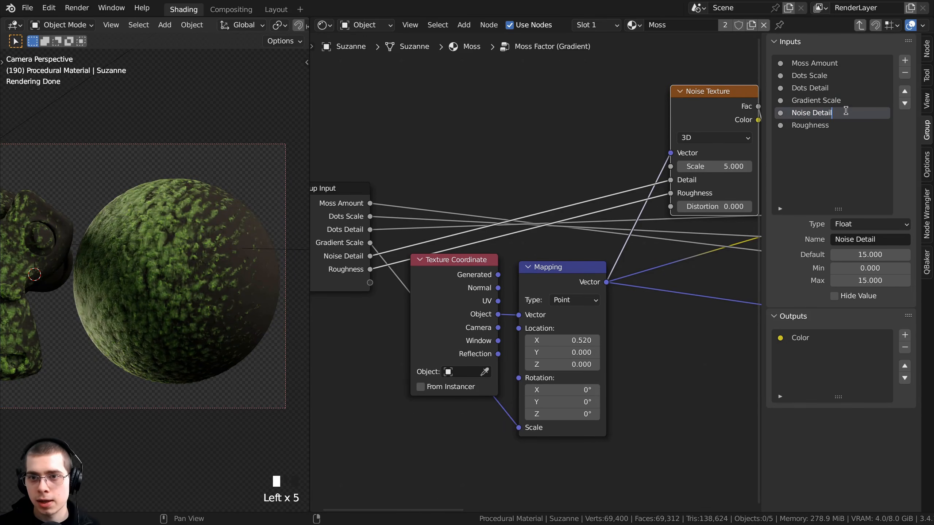
pyautogui.click(846, 124)
# Step: Rename the group's Roughness input "Noise Detail 2"
pyautogui.click(816, 125)
pyautogui.doubleClick(806, 125)
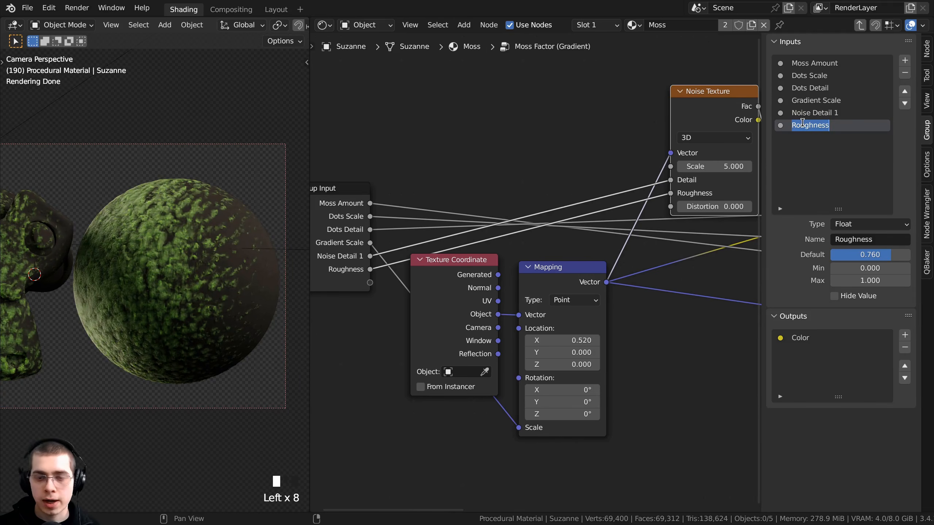
pyautogui.write('Noise De')
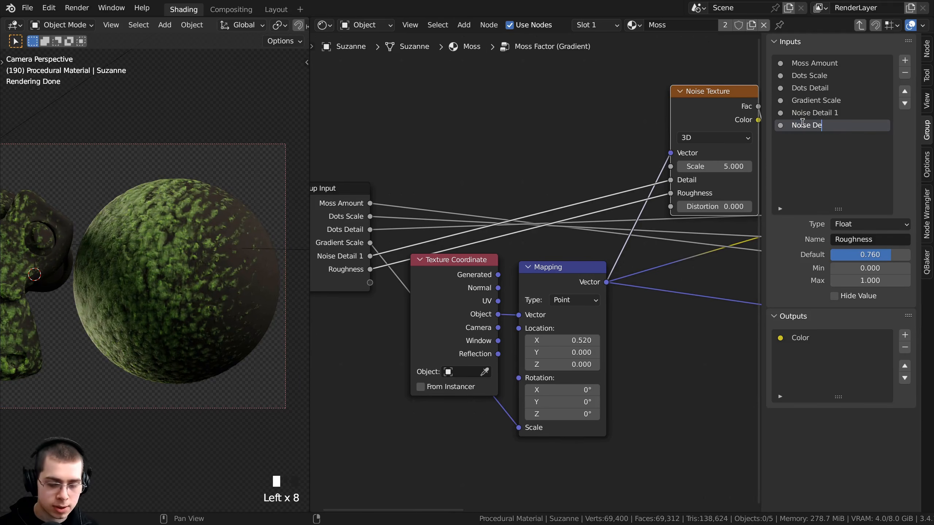
pyautogui.write('tail 2')
pyautogui.press('Return')
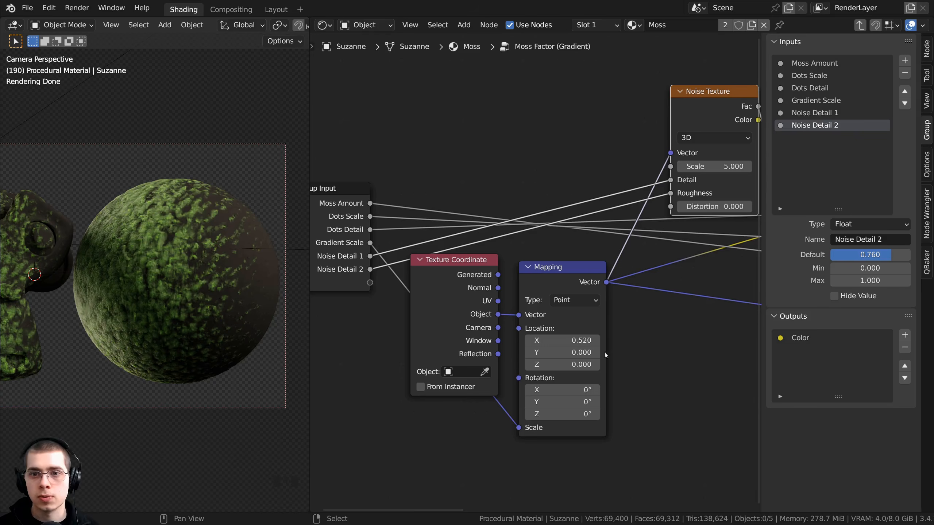
# Step: Expose the Mapping node's Location and Rotation on the Group Input
pyautogui.moveTo(464, 221); pyautogui.dragTo(526, 201, button='middle')
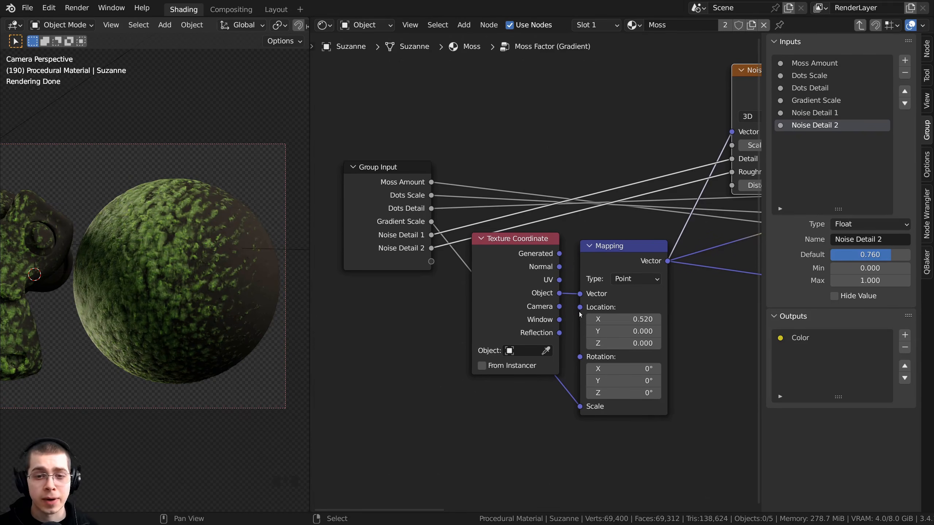
pyautogui.moveTo(581, 308); pyautogui.dragTo(431, 261)
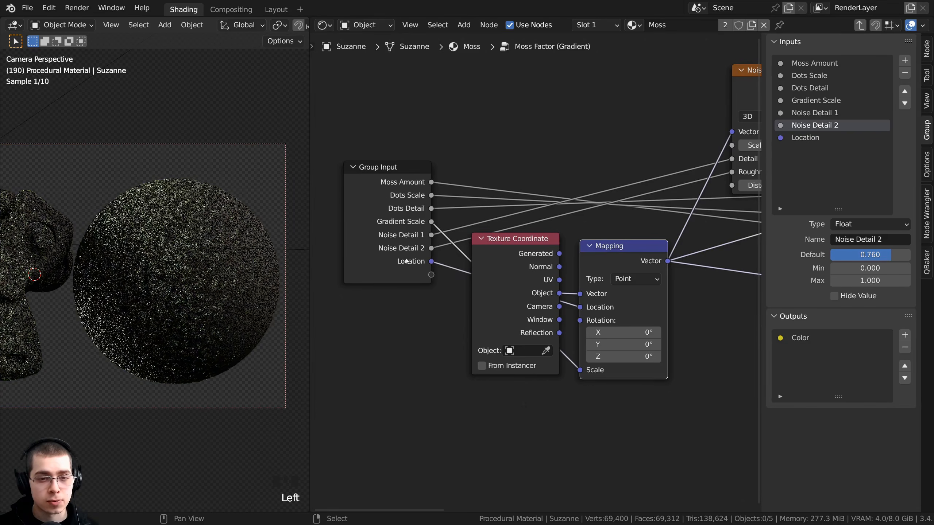
pyautogui.click(528, 330)
pyautogui.moveTo(580, 321); pyautogui.dragTo(425, 275)
# Step: Rename the group's Location input "Gradient Location"
pyautogui.click(794, 139)
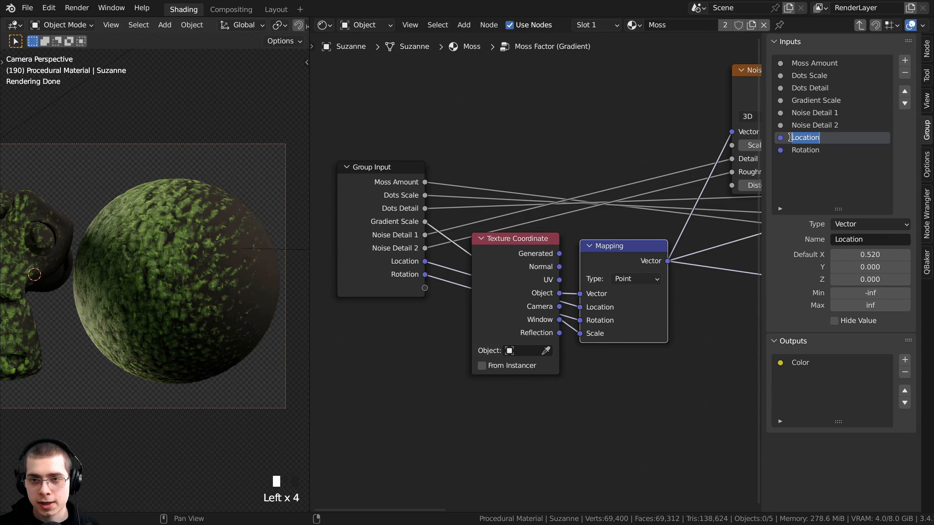
pyautogui.doubleClick(806, 138)
pyautogui.press('Home')
pyautogui.write('N')
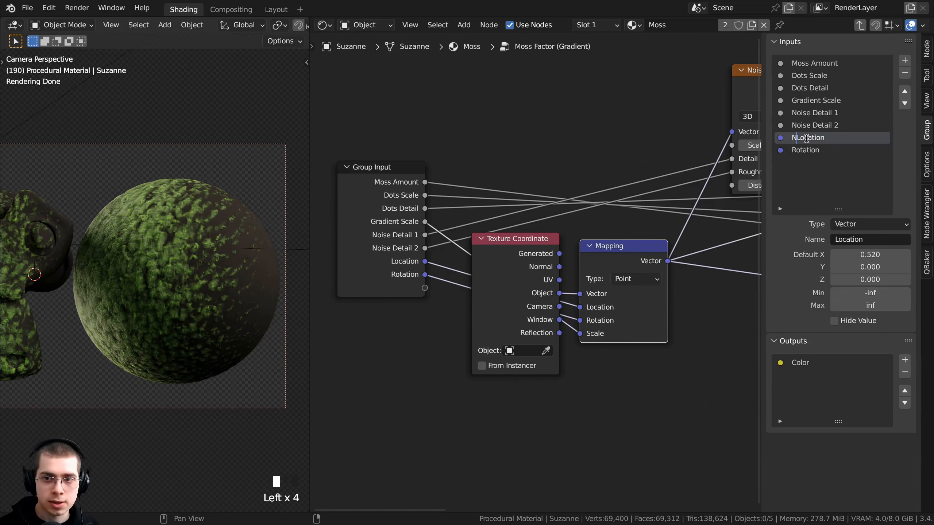
pyautogui.write('radient')
pyautogui.press('Return')
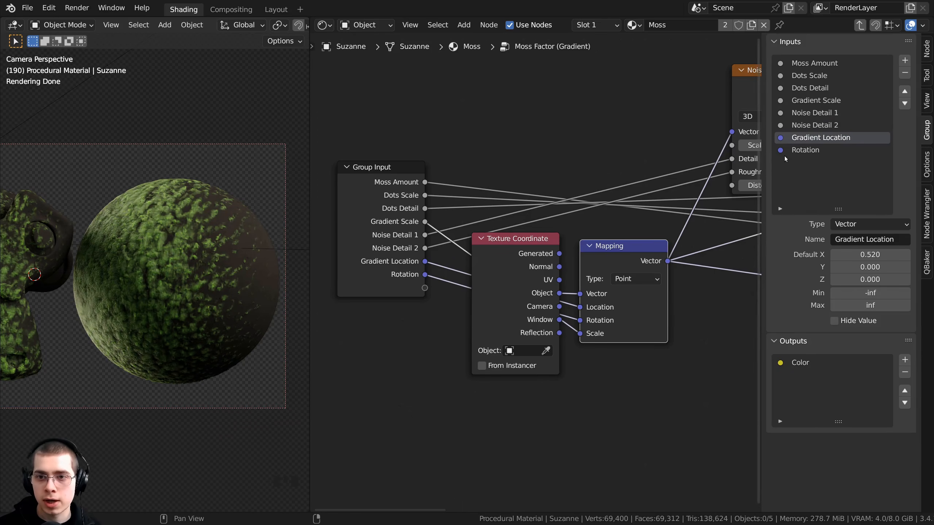
# Step: Rename the group's Rotation input "Gradient Rotation"
pyautogui.click(790, 150)
pyautogui.doubleClick(792, 150)
pyautogui.press('Home')
pyautogui.write('Gra')
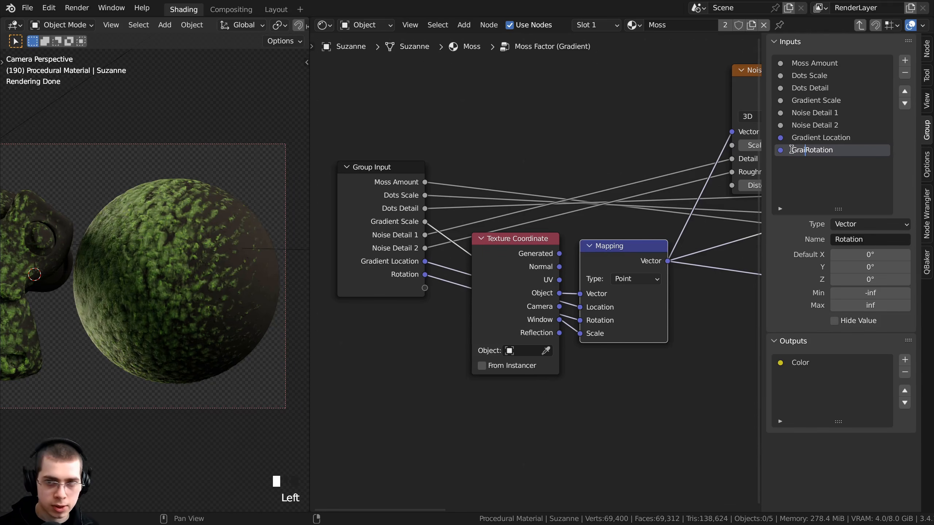
pyautogui.write('dient')
pyautogui.press('Return')
# Step: Return to the full Moss material node tree with the sidebar hidden and save the file
pyautogui.scroll(-1, 627, 288)
pyautogui.press('Tab')
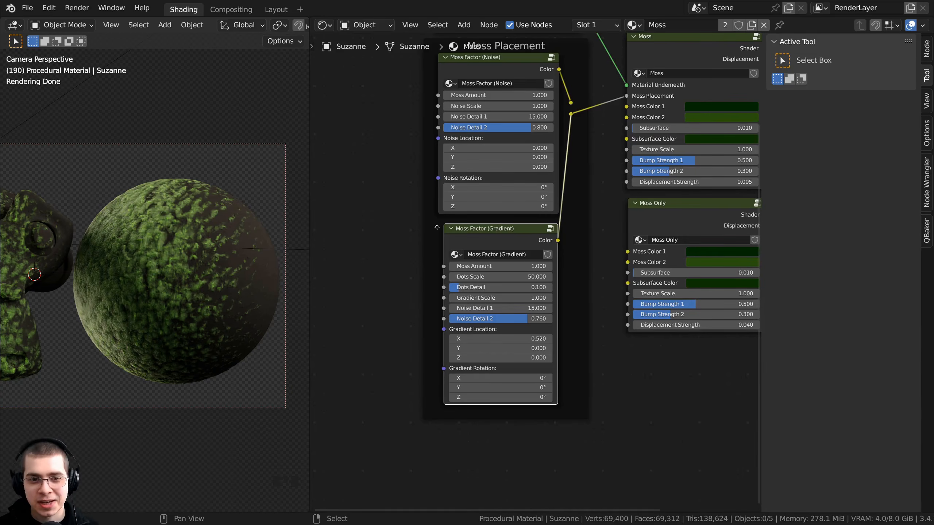
pyautogui.scroll(-4, 497, 232)
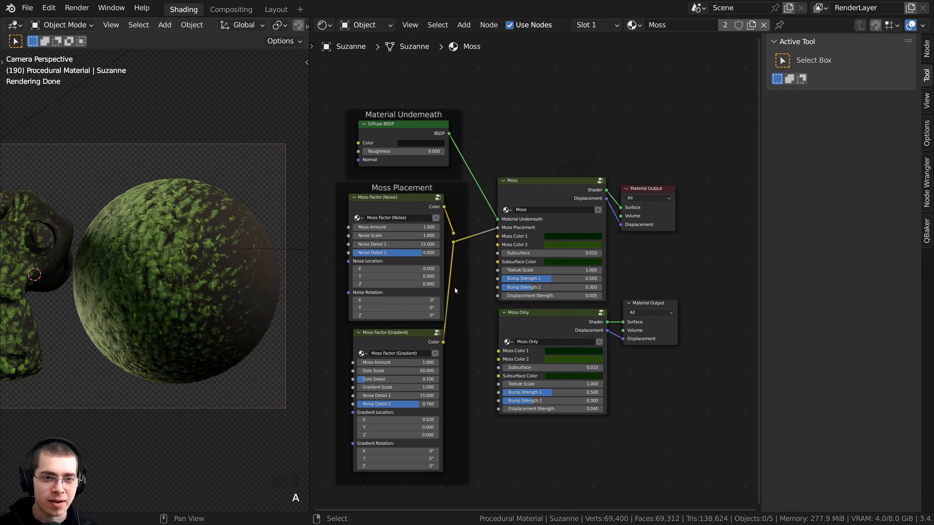
pyautogui.moveTo(455, 290); pyautogui.dragTo(484, 283, button='middle')
pyautogui.press('n')
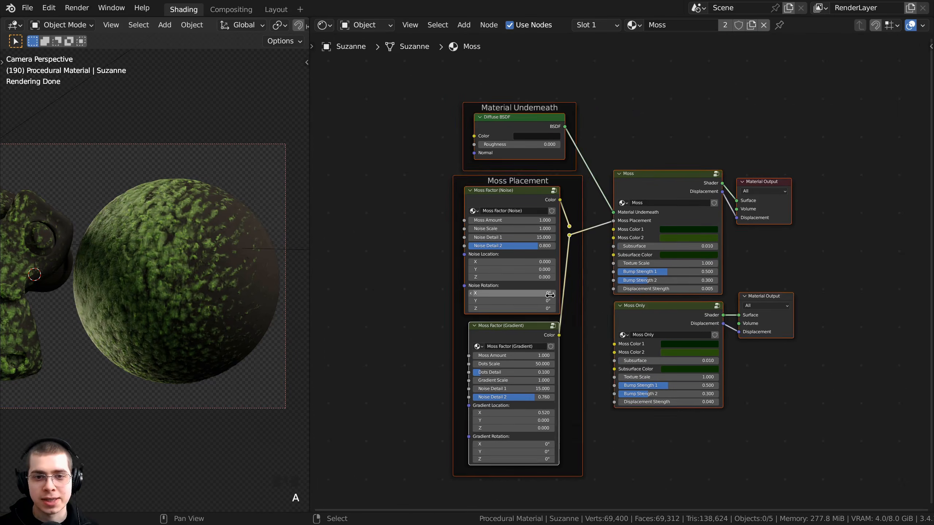
pyautogui.scroll(2, 625, 272)
pyautogui.scroll(-1, 661, 259)
pyautogui.hotkey('ctrl', 's')
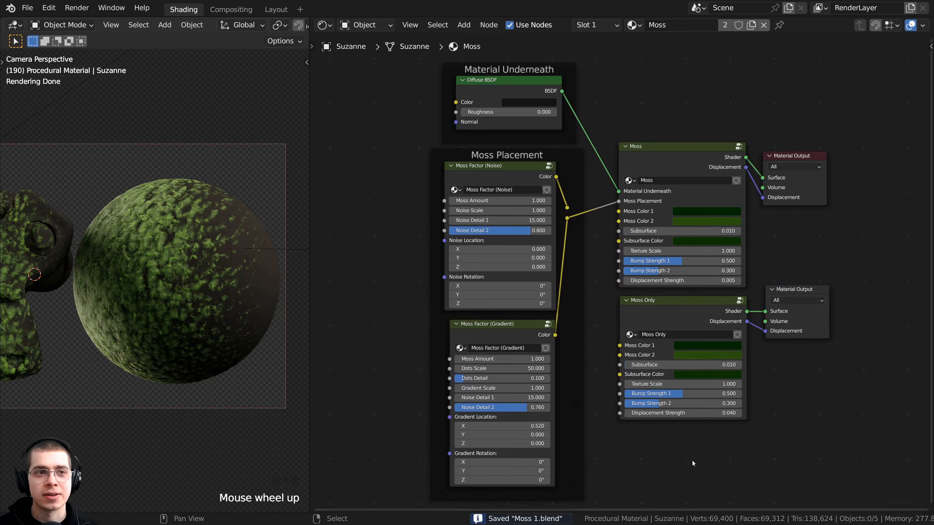
# Step: Examine the Moss and Moss Only groups, their Material Outputs, and the Material Underneath frame in the node tree
pyautogui.keyDown('shift'); pyautogui.moveTo(145, 323); pyautogui.dragTo(5, 318, button='middle'); pyautogui.keyUp('shift')
pyautogui.scroll(1, 386, 273)
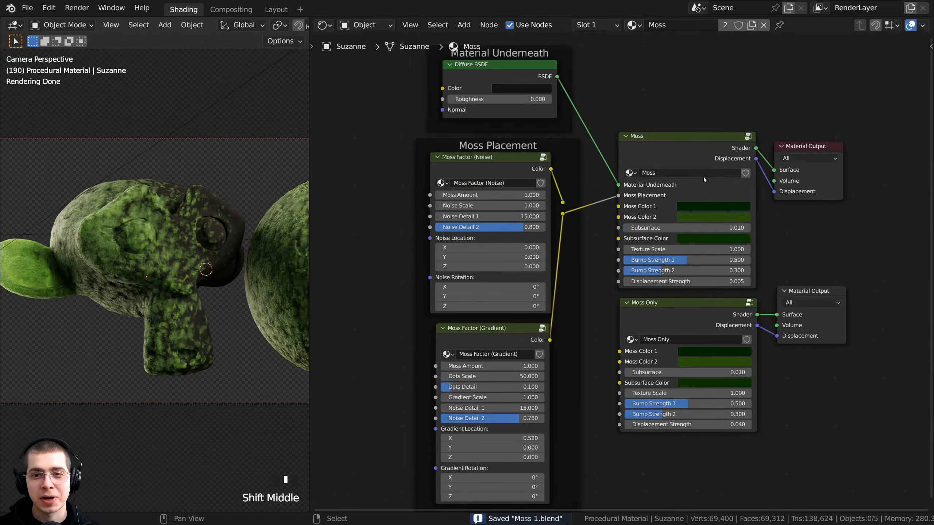
pyautogui.moveTo(702, 151); pyautogui.dragTo(706, 137)
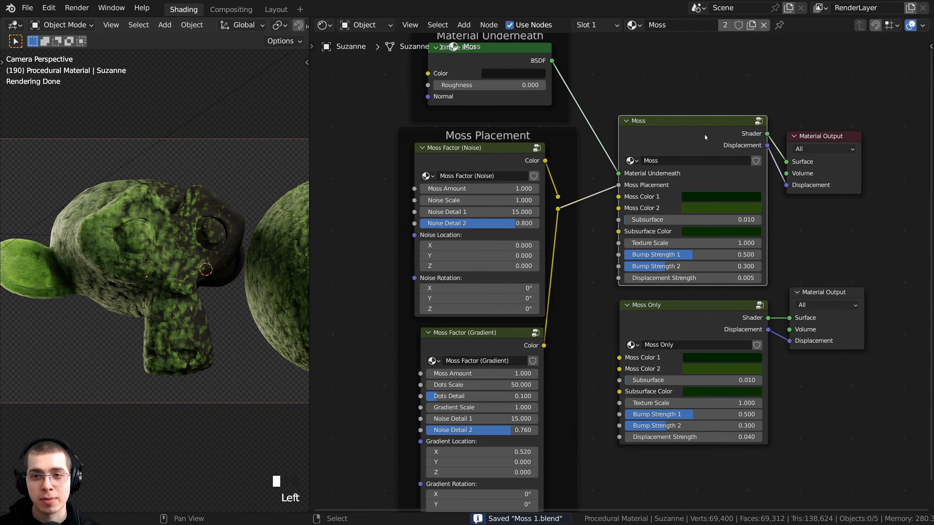
pyautogui.click(834, 313)
pyautogui.click(814, 143)
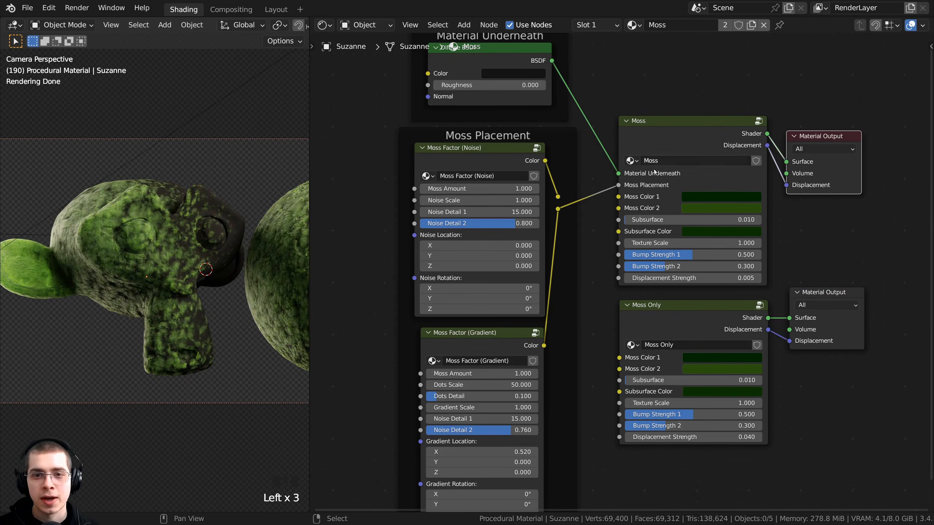
pyautogui.moveTo(524, 171); pyautogui.dragTo(565, 299, button='middle')
pyautogui.scroll(3, 564, 298)
pyautogui.moveTo(512, 128); pyautogui.dragTo(493, 108)
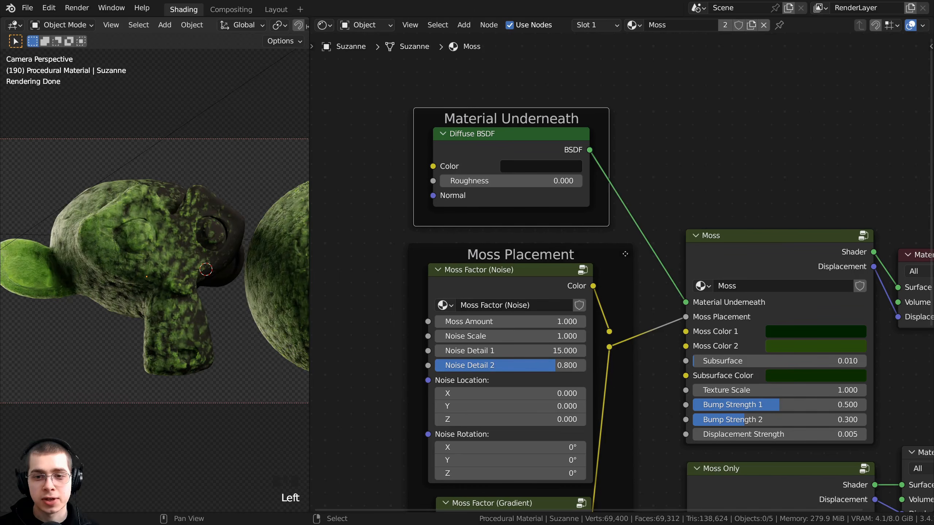
pyautogui.scroll(-2, 716, 276)
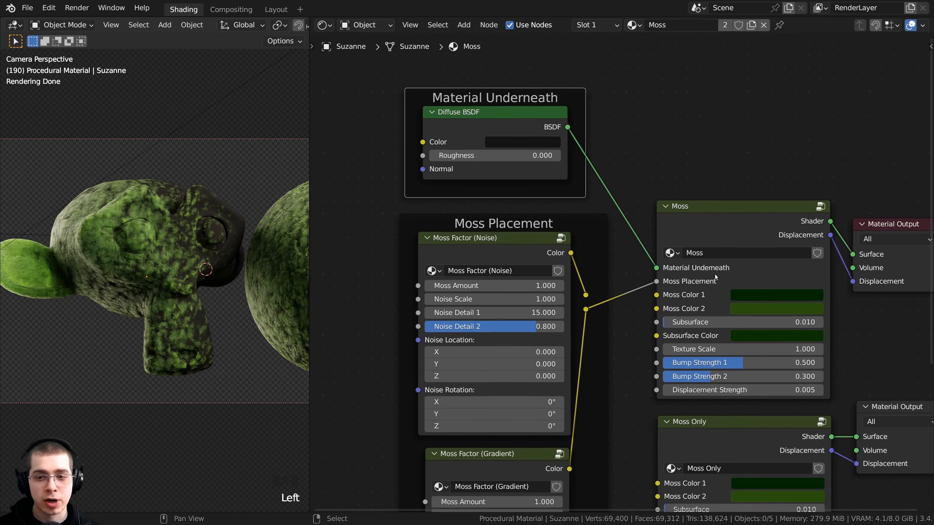
pyautogui.scroll(-1, 699, 268)
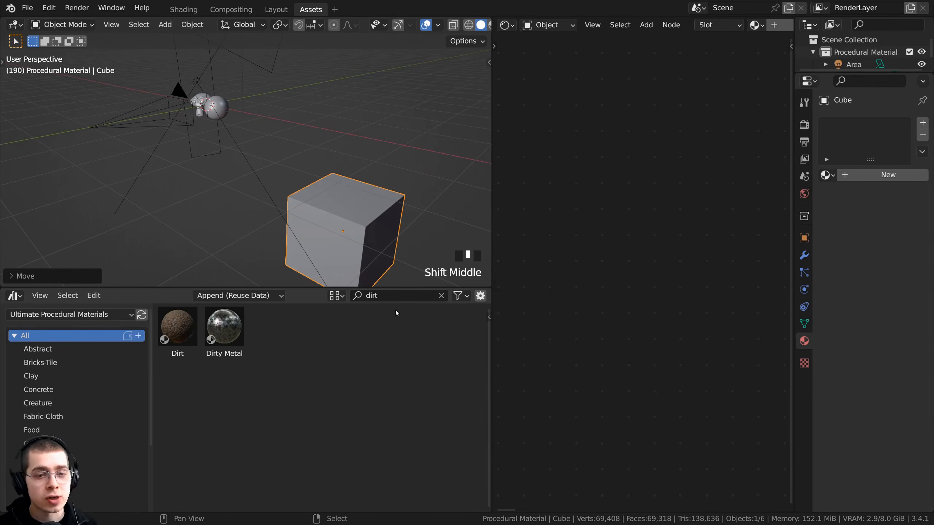
# Step: Search the Ultimate Procedural Materials asset library for "Dirt"
pyautogui.click(39, 316)
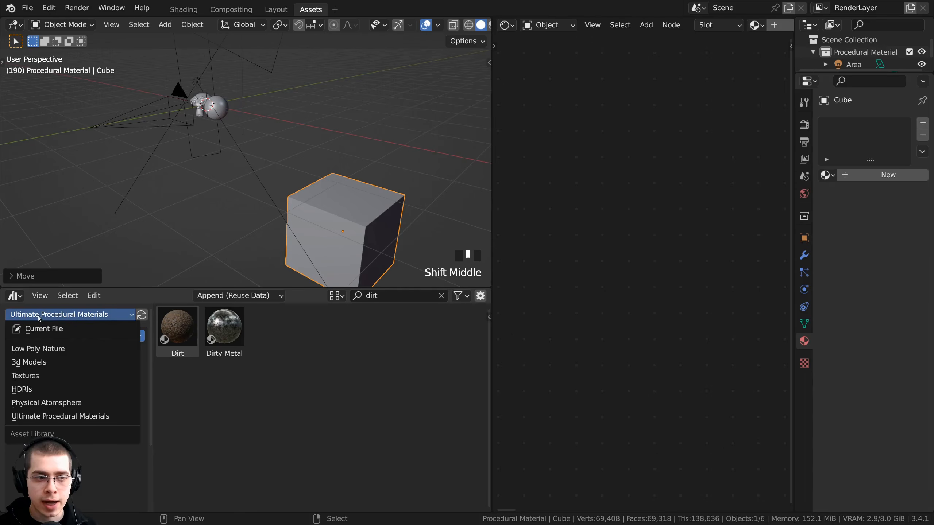
pyautogui.click(389, 297)
pyautogui.press('BackSpace')
pyautogui.write('Dirt')
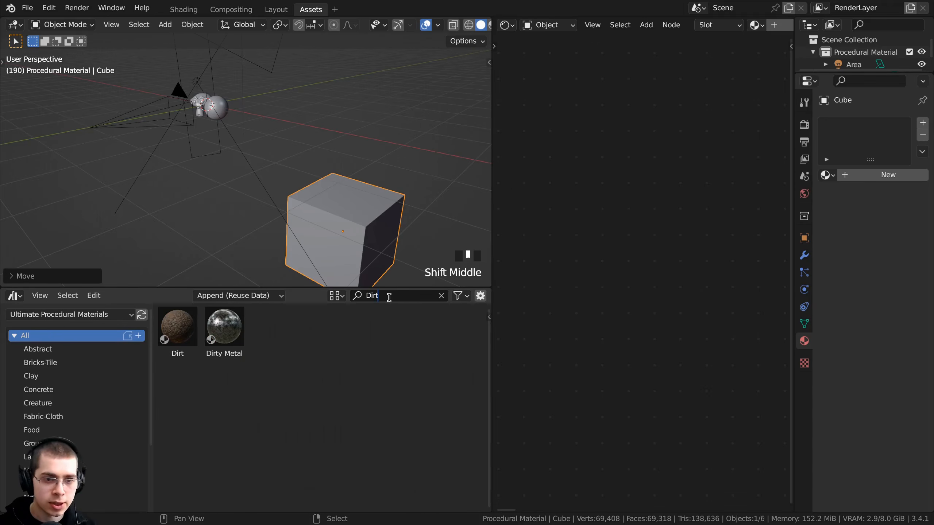
pyautogui.press('Return')
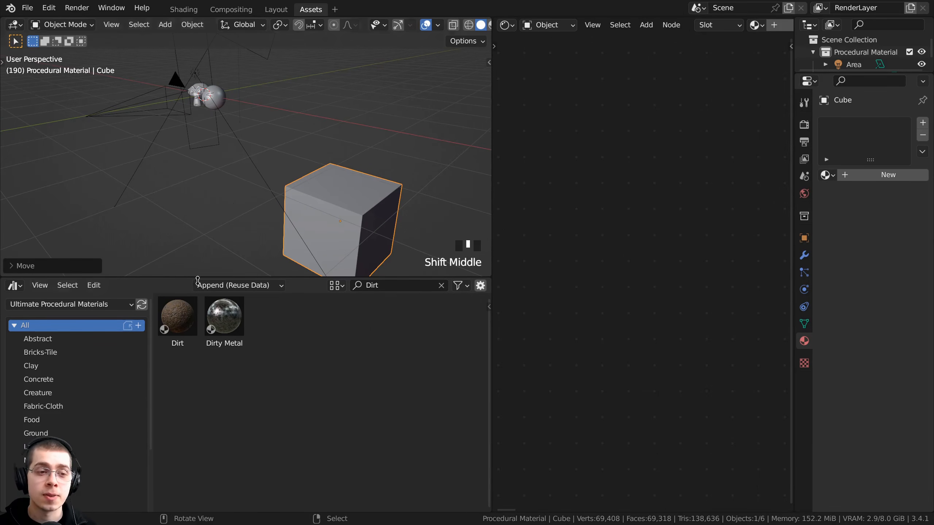
# Step: Apply the Dirt material from the asset library to the cube
pyautogui.click(224, 316)
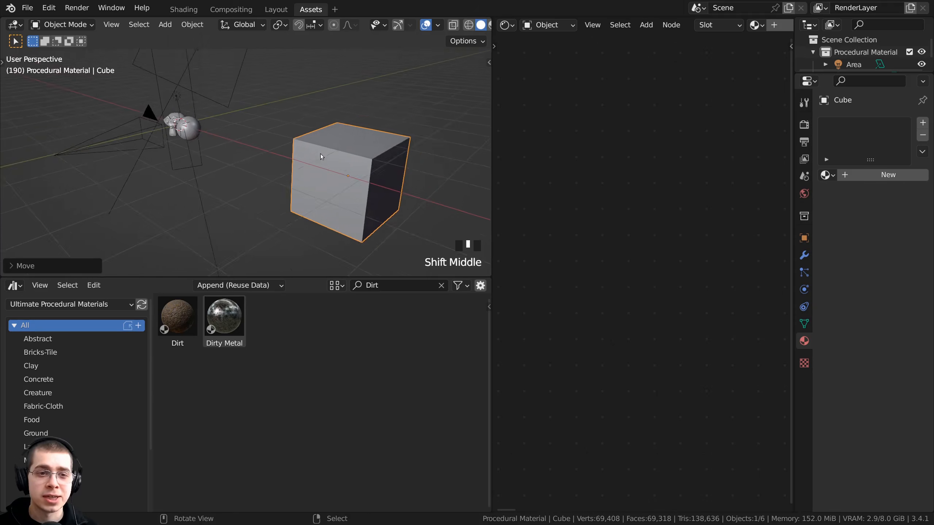
pyautogui.scroll(1, 321, 153)
pyautogui.moveTo(179, 314); pyautogui.dragTo(374, 139)
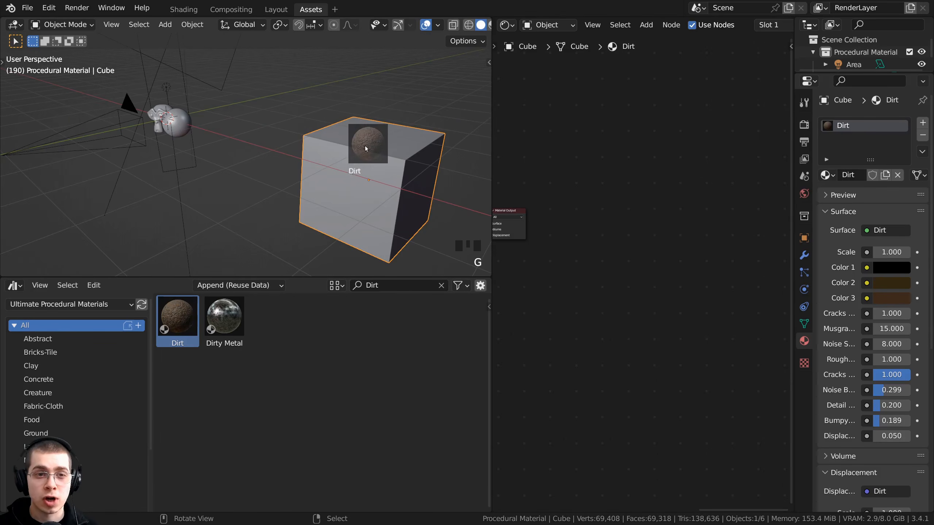
pyautogui.moveTo(360, 194); pyautogui.dragTo(377, 184, button='middle')
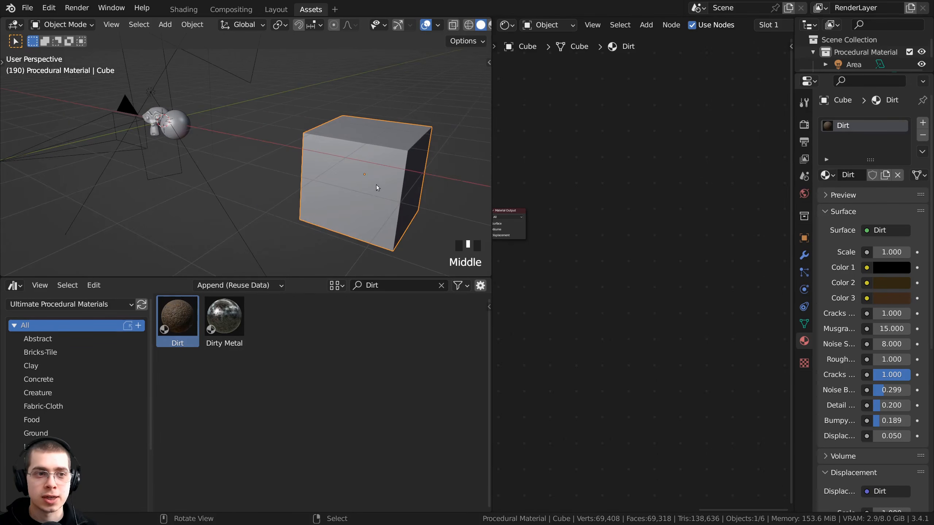
# Step: Delete the cube and return to the Shading workspace
pyautogui.moveTo(205, 96); pyautogui.dragTo(315, 194, button='middle')
pyautogui.press('x')
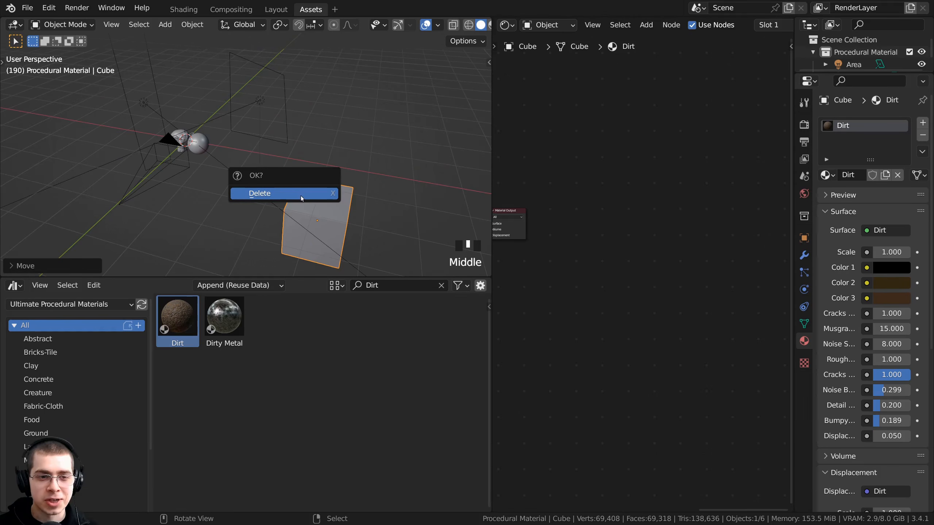
pyautogui.press('x')
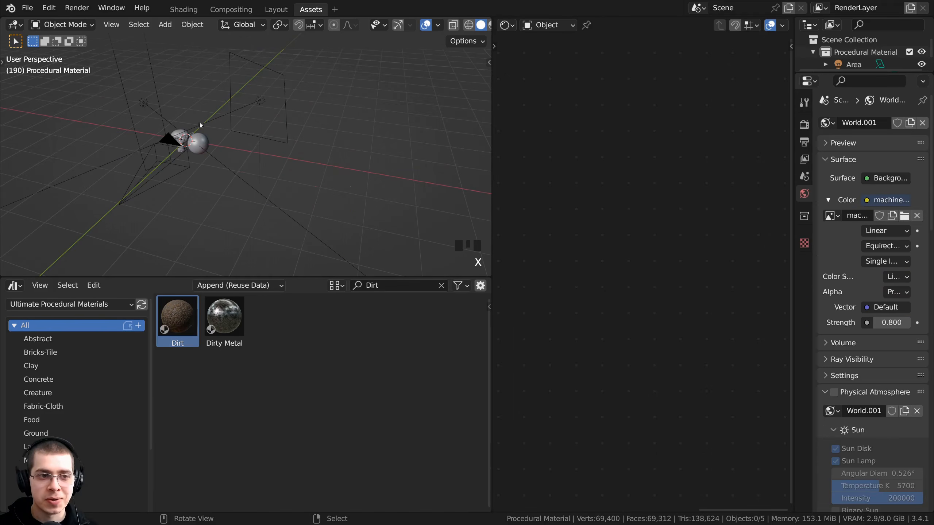
pyautogui.click(184, 9)
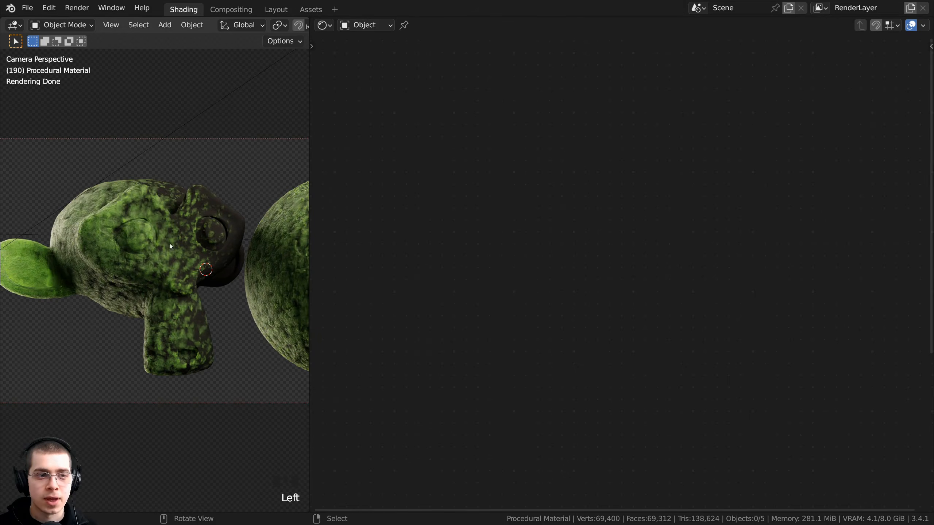
# Step: Select Suzanne and add the Dirt node group to the Moss material, placing it beside the Material Underneath frame
pyautogui.rightClick(170, 247)
pyautogui.hotkey('shift', 'a')
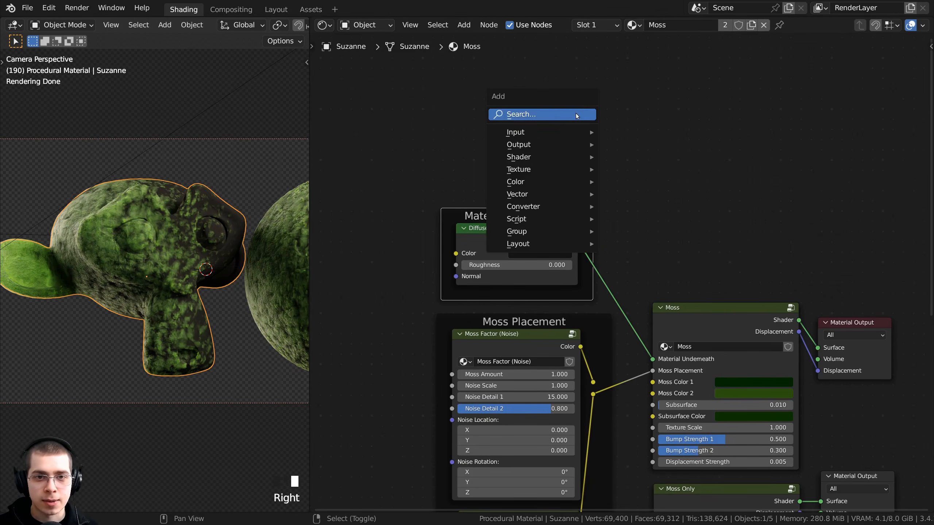
pyautogui.write('dirt')
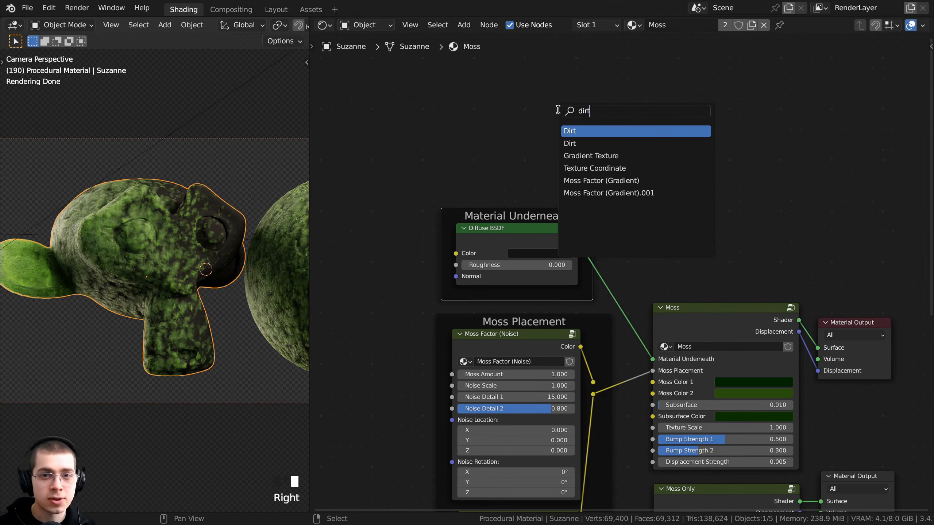
pyautogui.press('Return')
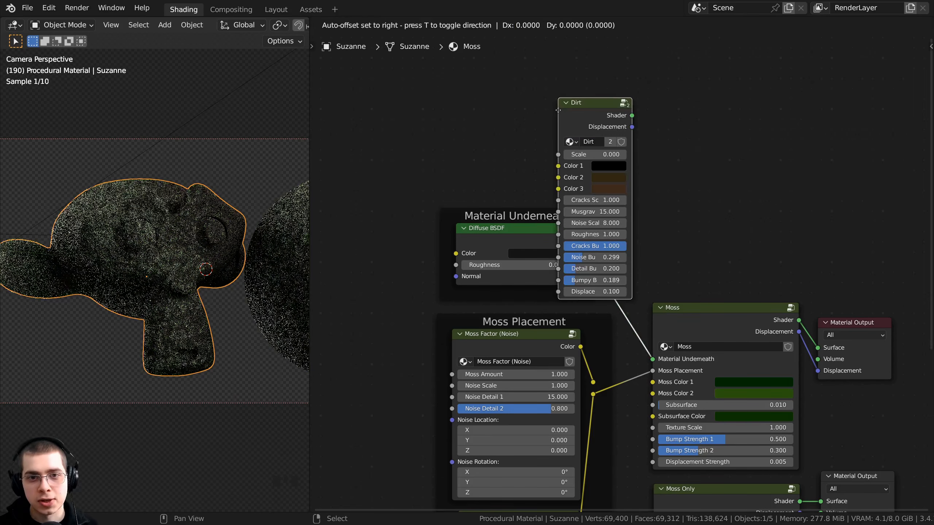
pyautogui.click(346, 89)
pyautogui.press('KP_Decimal')
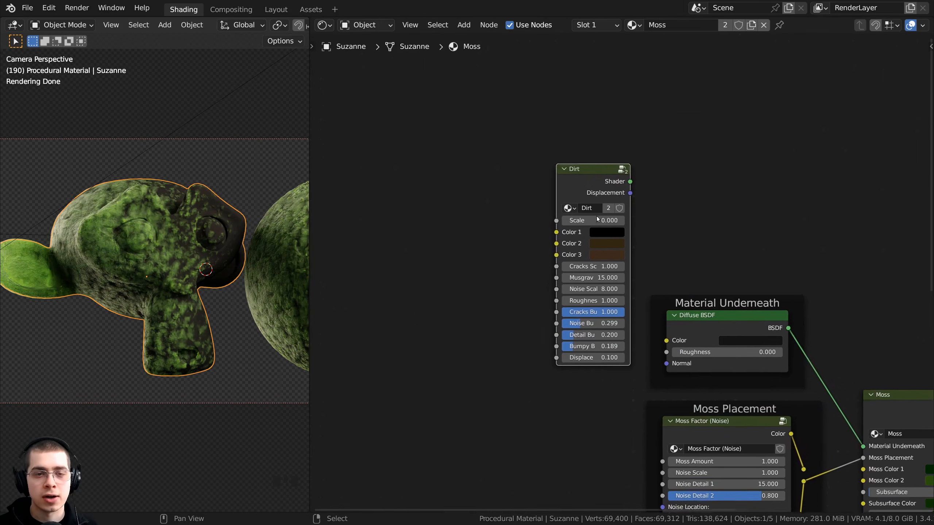
# Step: Connect the Dirt group's Shader output to the Moss group's Material Underneath input
pyautogui.scroll(-5, 515, 162)
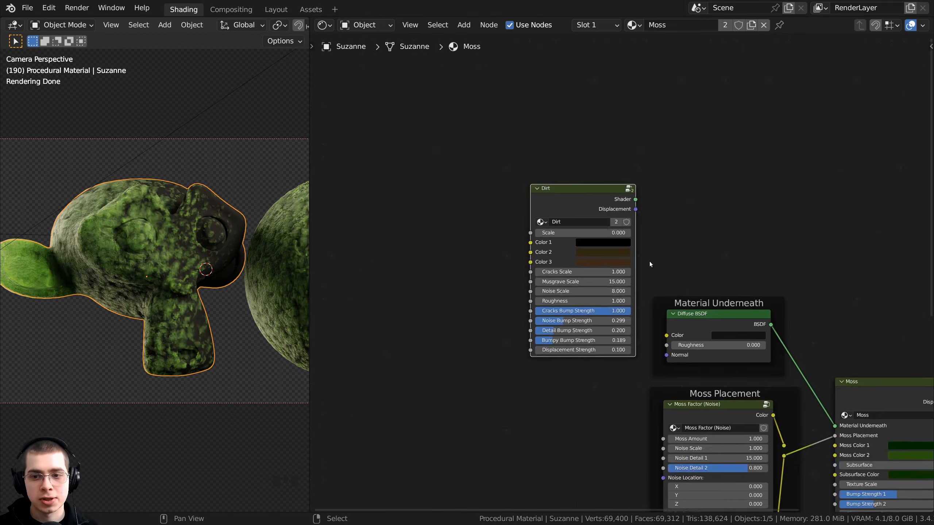
pyautogui.moveTo(490, 92); pyautogui.dragTo(687, 362)
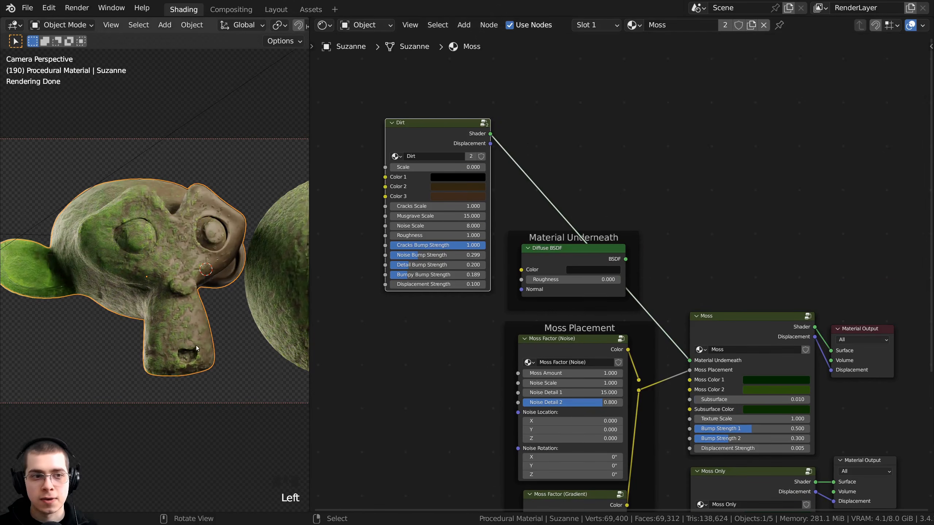
pyautogui.moveTo(154, 324)
pyautogui.keyDown('shift'); pyautogui.mouseDown(button='middle')
pyautogui.moveTo(101, 323)
pyautogui.moveTo(173, 321)
pyautogui.mouseUp(button='middle'); pyautogui.keyUp('shift')
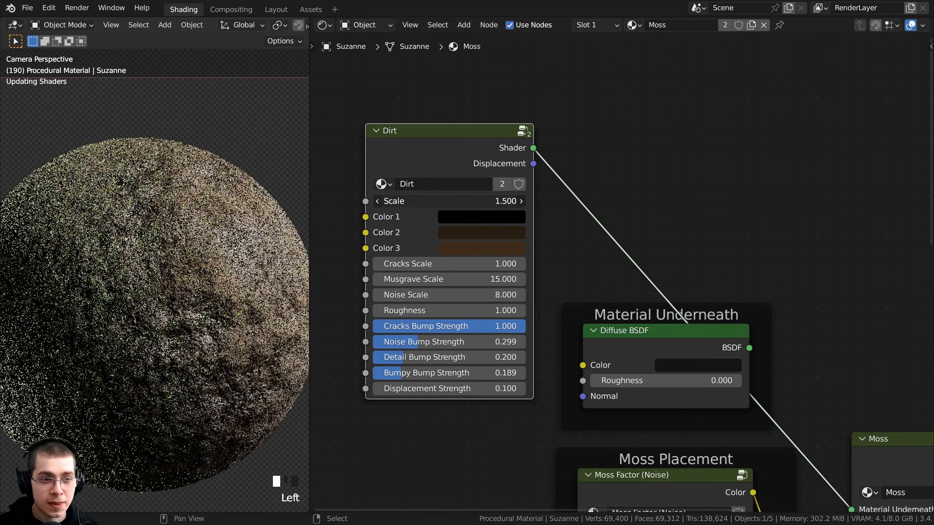
# Step: Set the Dirt group's Scale to 3
pyautogui.moveTo(449, 201)
pyautogui.mouseDown()
pyautogui.moveTo(486, 201)
pyautogui.moveTo(465, 202)
pyautogui.mouseUp()
pyautogui.click(465, 201)
pyautogui.write('3')
pyautogui.press('Return')
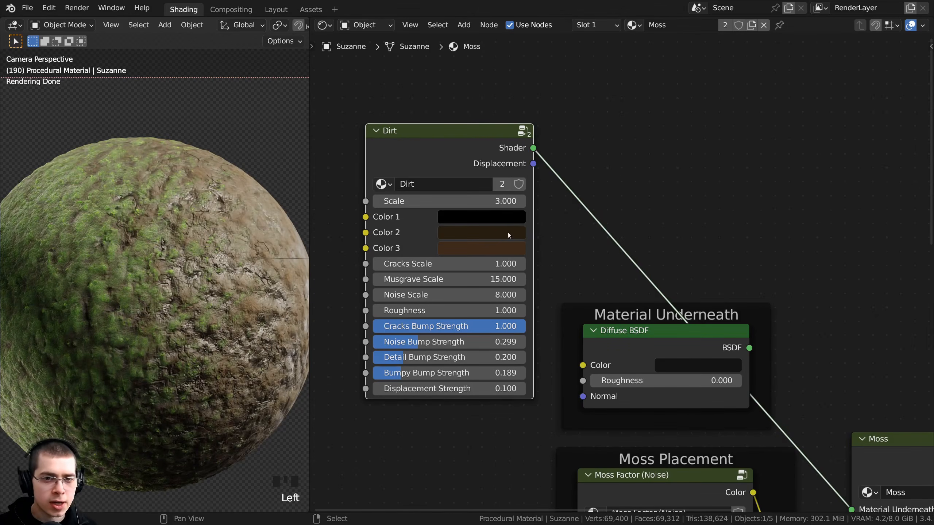
# Step: Darken the Dirt group's Color 2 and Color 3 browns
pyautogui.click(497, 234)
pyautogui.scroll(-3, 497, 234)
pyautogui.click(471, 249)
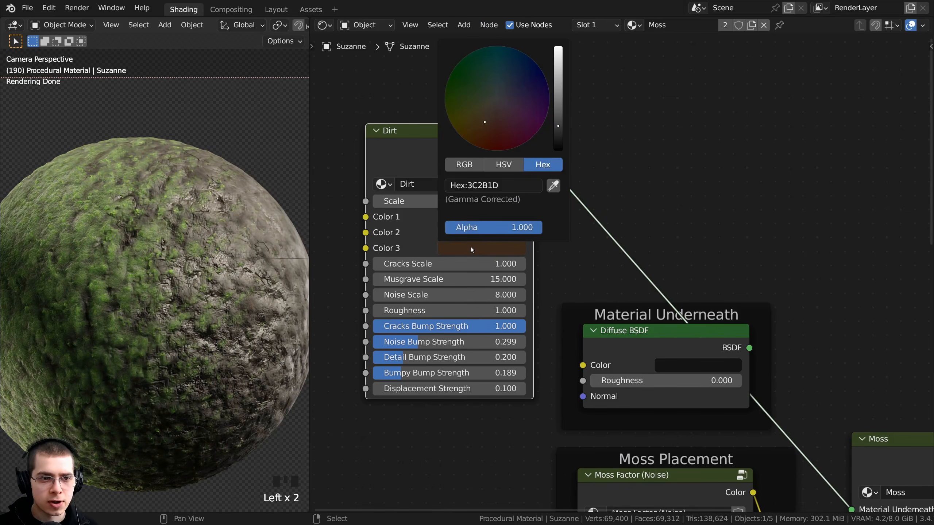
pyautogui.scroll(-2, 471, 249)
pyautogui.click(459, 232)
pyautogui.scroll(2, 459, 232)
pyautogui.scroll(-2, 221, 221)
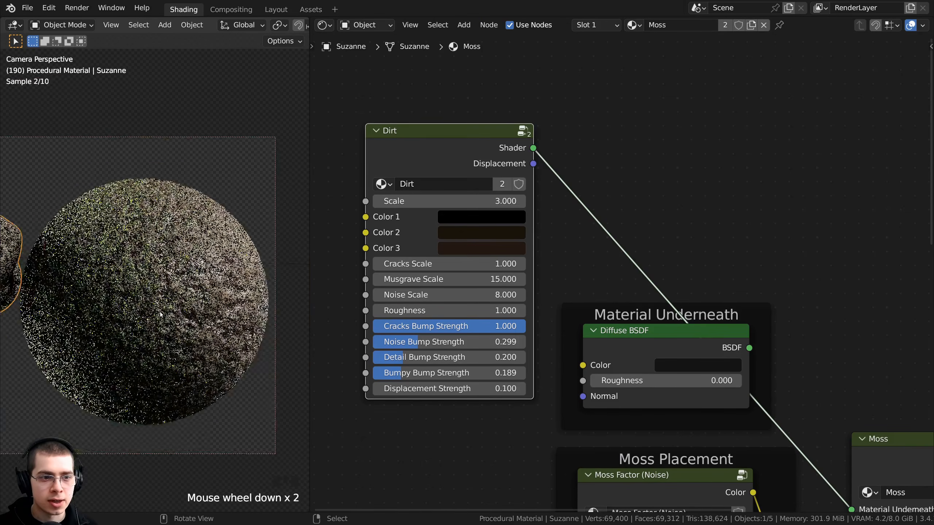
# Step: Examine the moss over dirt on Suzanne and the sphere, along with the Dirt connection into the Moss group
pyautogui.keyDown('shift'); pyautogui.moveTo(221, 221); pyautogui.dragTo(218, 190, button='middle'); pyautogui.keyUp('shift')
pyautogui.scroll(3, 218, 190)
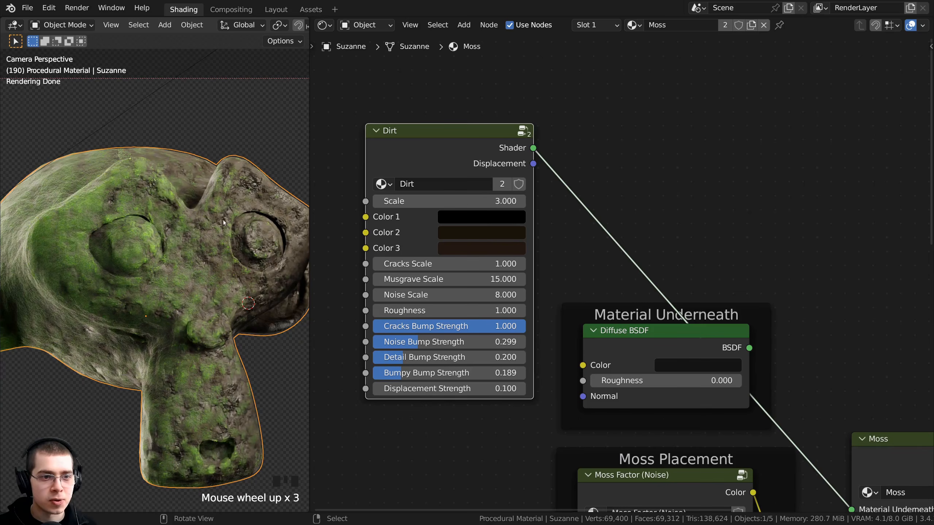
pyautogui.scroll(-1, 478, 276)
pyautogui.moveTo(433, 80); pyautogui.dragTo(436, 83)
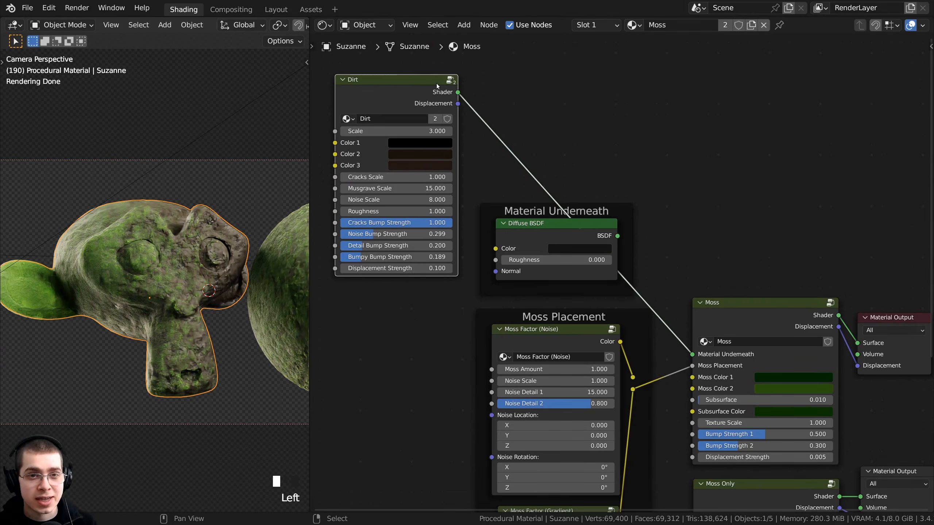
pyautogui.moveTo(712, 355); pyautogui.dragTo(619, 239, button='middle')
pyautogui.scroll(2, 618, 239)
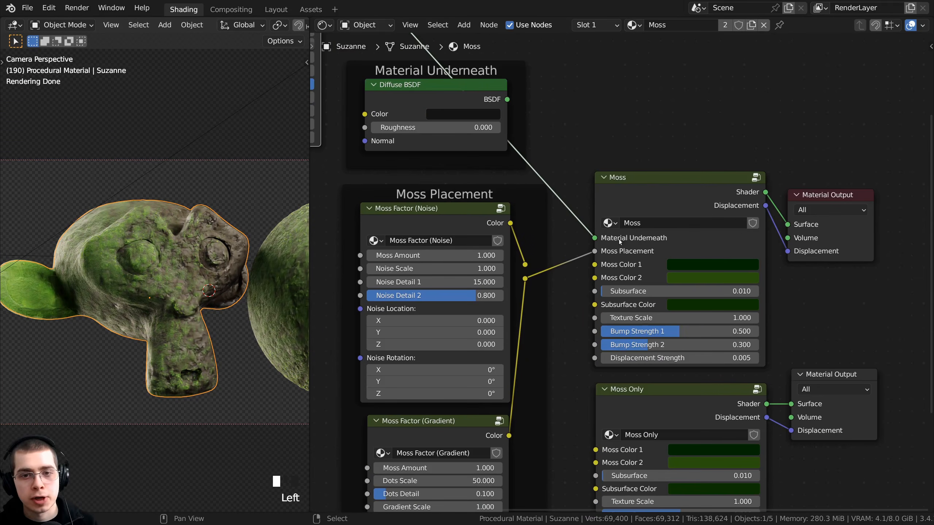
pyautogui.keyDown('shift'); pyautogui.moveTo(162, 254); pyautogui.dragTo(195, 240, button='middle'); pyautogui.keyUp('shift')
pyautogui.scroll(2, 205, 250)
pyautogui.scroll(2, 153, 291)
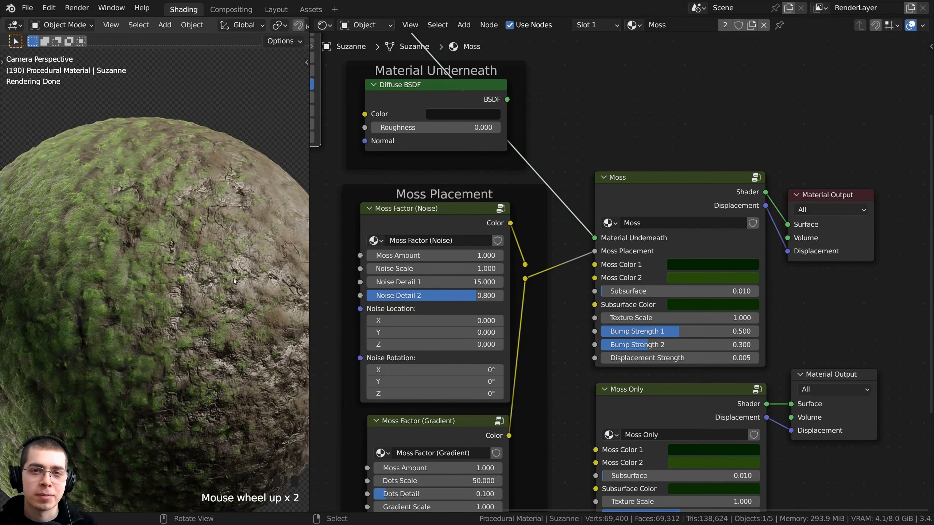